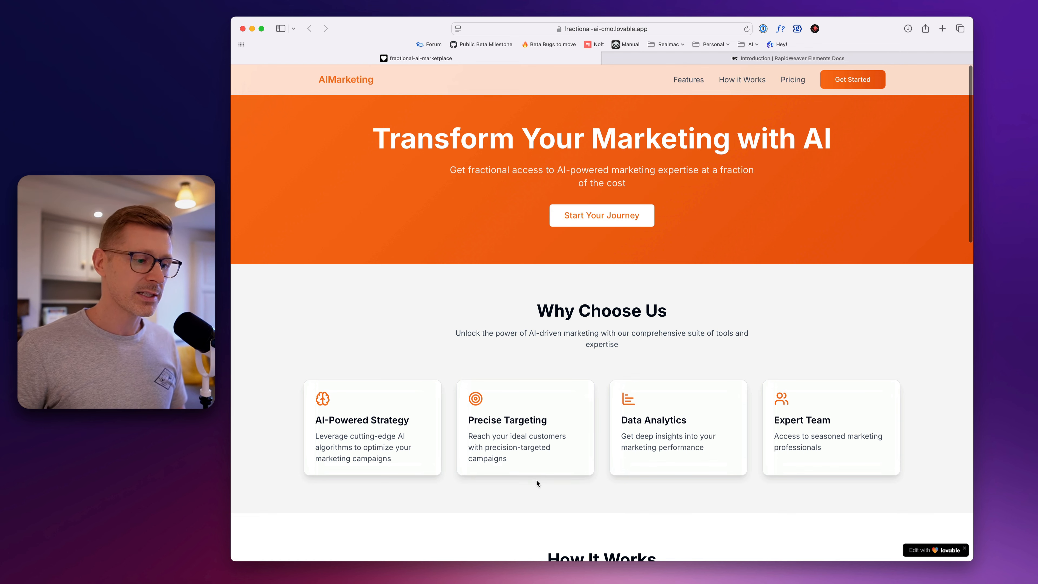
- Switch to Elements, create a new project, and enlarge and reposition its window over the reference website
{"action": "left_click", "coordinate": [524, 583]}
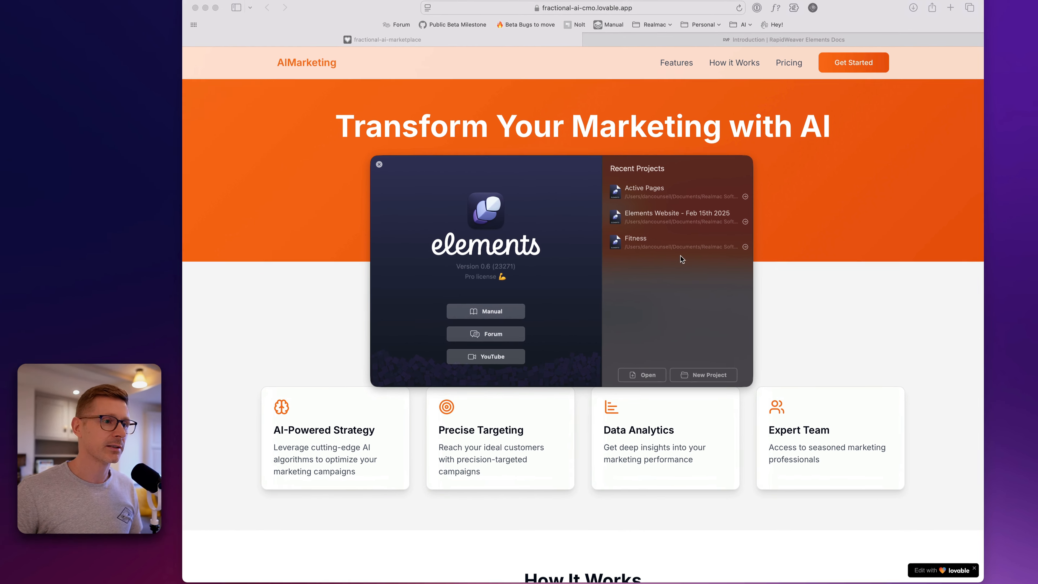
{"action": "left_click", "coordinate": [722, 378]}
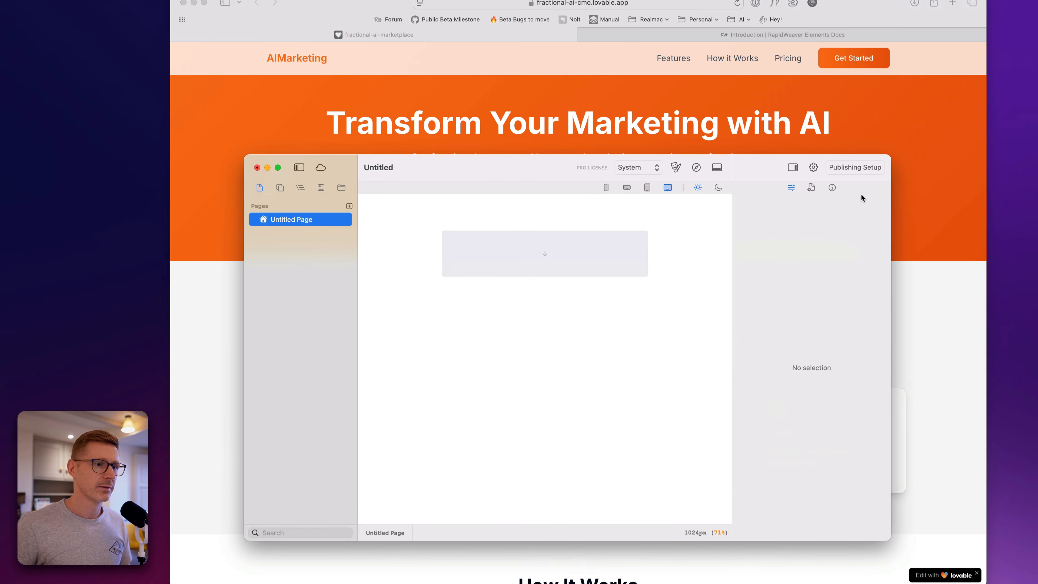
{"action": "left_click_drag", "start_coordinate": [886, 159], "coordinate": [954, 122]}
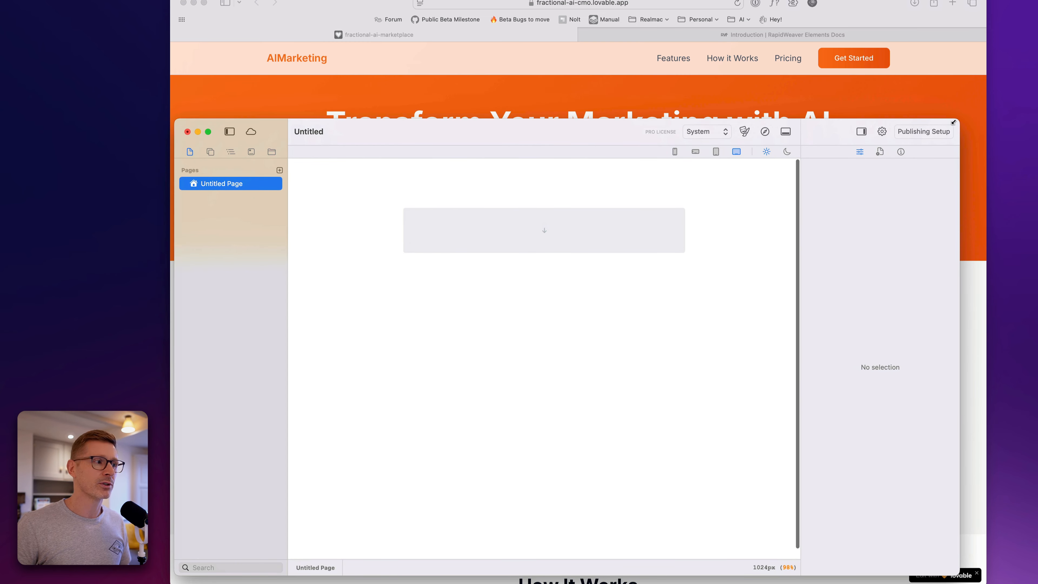
{"action": "left_click_drag", "start_coordinate": [609, 131], "coordinate": [664, 86]}
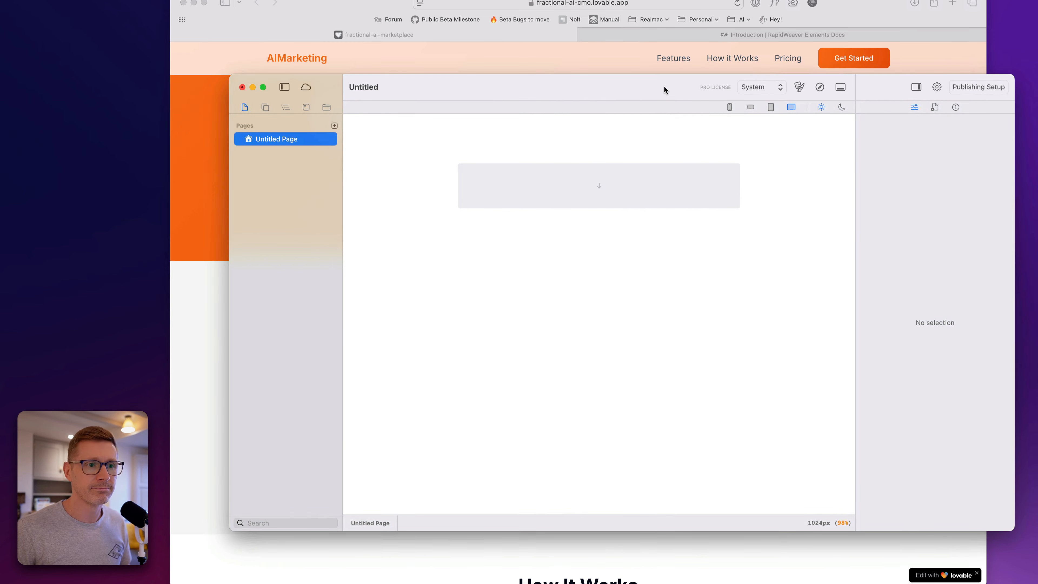
{"action": "left_click", "coordinate": [610, 54]}
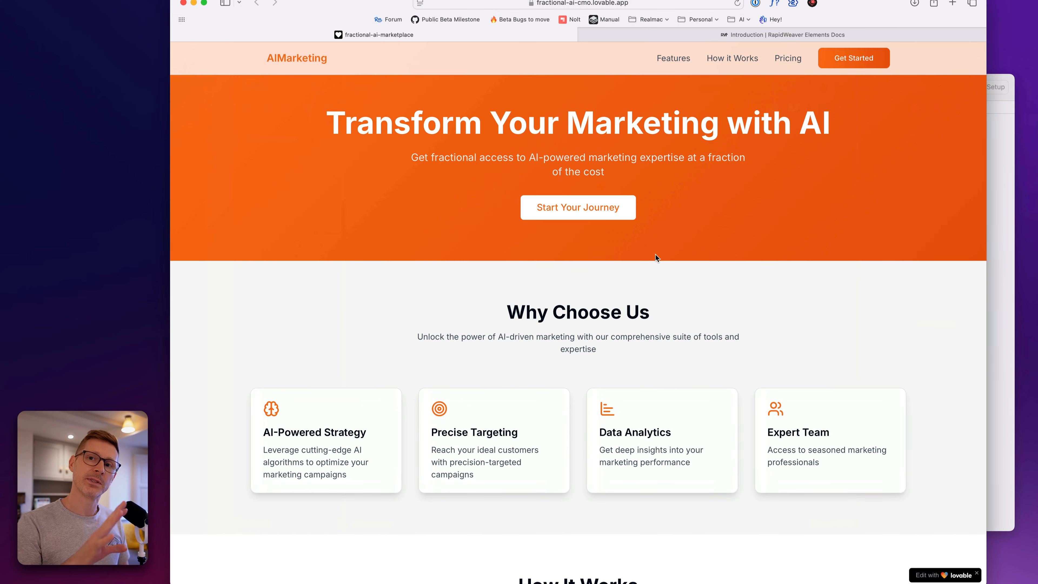
{"action": "left_click", "coordinate": [1007, 189]}
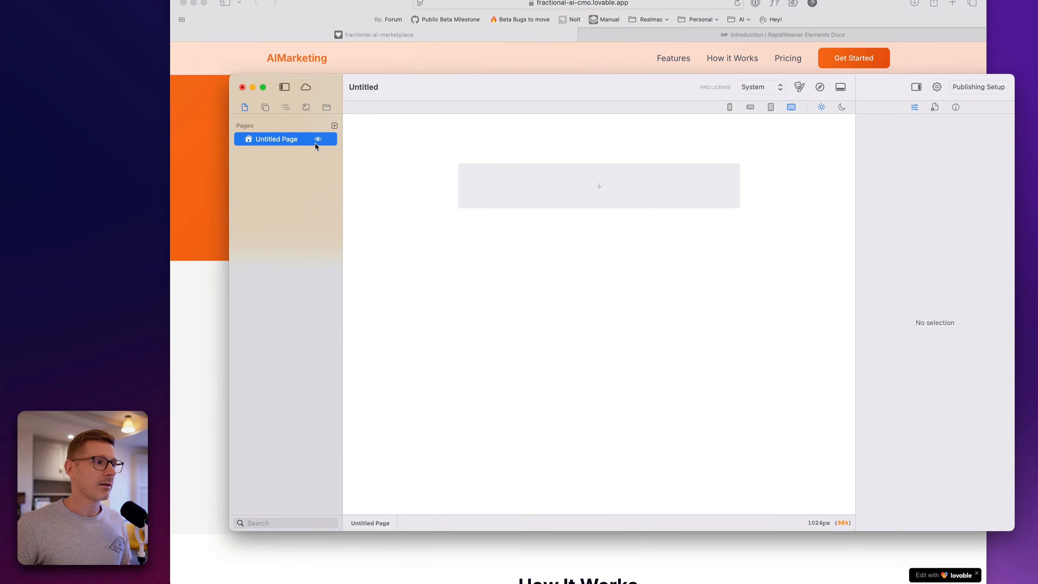
- Add a Container component to the blank page and set its top and bottom padding to 20
{"action": "left_click", "coordinate": [265, 108]}
{"action": "scroll", "coordinate": [289, 386], "scroll_direction": "down", "scroll_amount": 5}
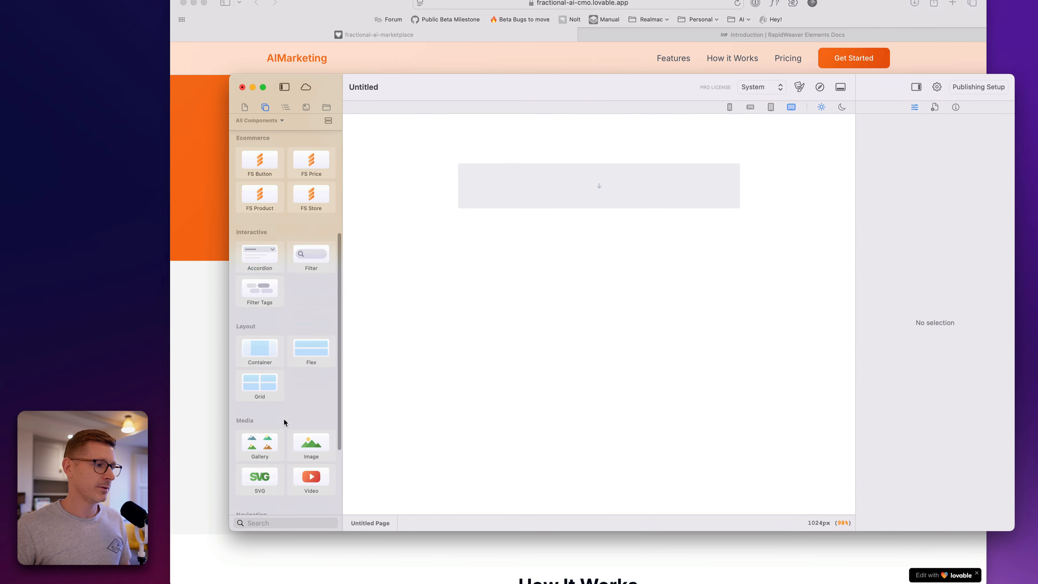
{"action": "left_click_drag", "start_coordinate": [257, 337], "coordinate": [577, 210]}
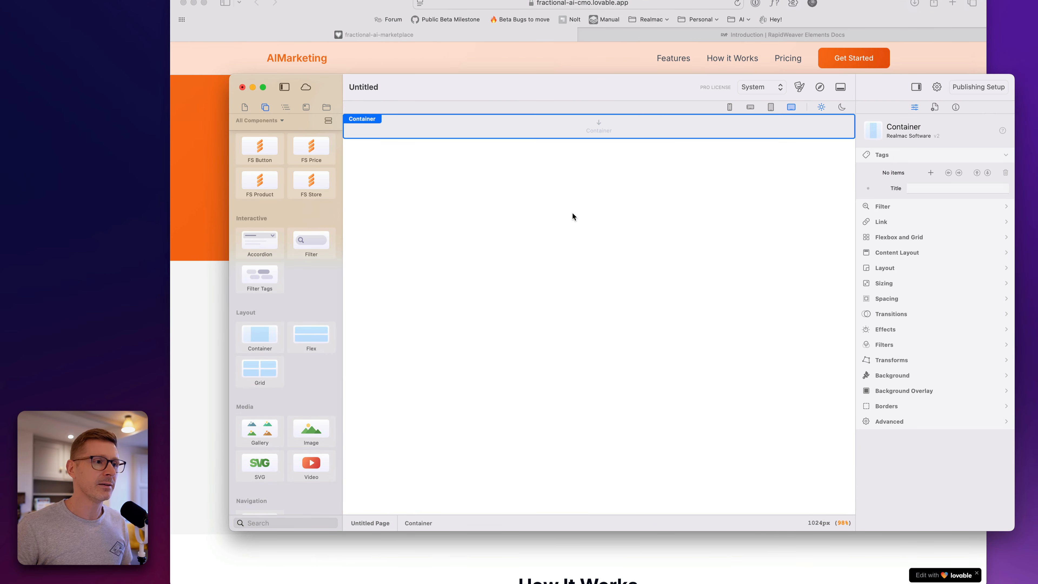
{"action": "left_click", "coordinate": [901, 298]}
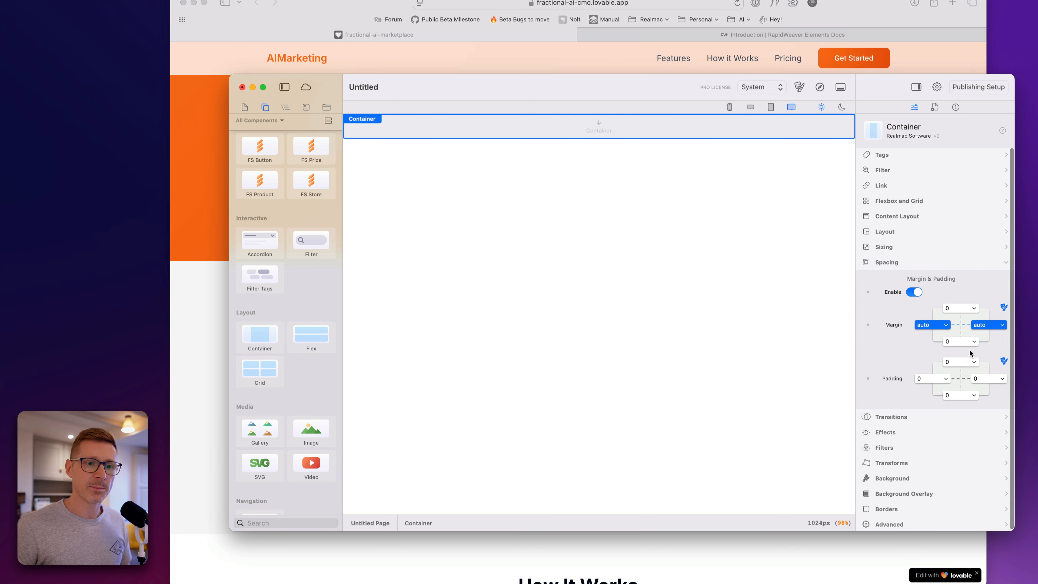
{"action": "left_click", "coordinate": [962, 366]}
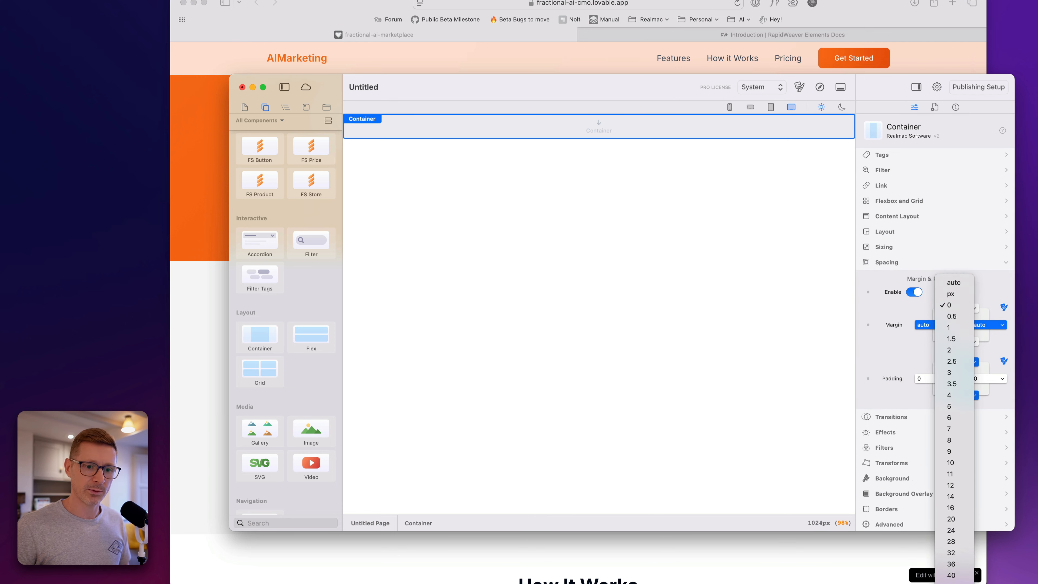
{"action": "left_click", "coordinate": [957, 496]}
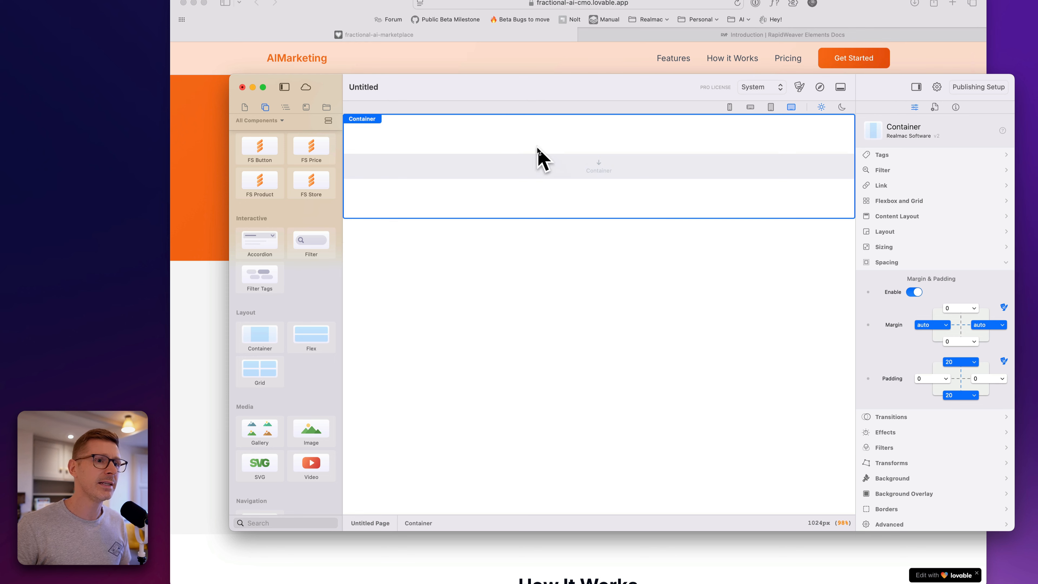
- Add a Text component inside the container and replace its placeholder with "Transform Your Marketing with AI" copied from the reference site's hero heading
{"action": "scroll", "coordinate": [286, 255], "scroll_direction": "up", "scroll_amount": 5}
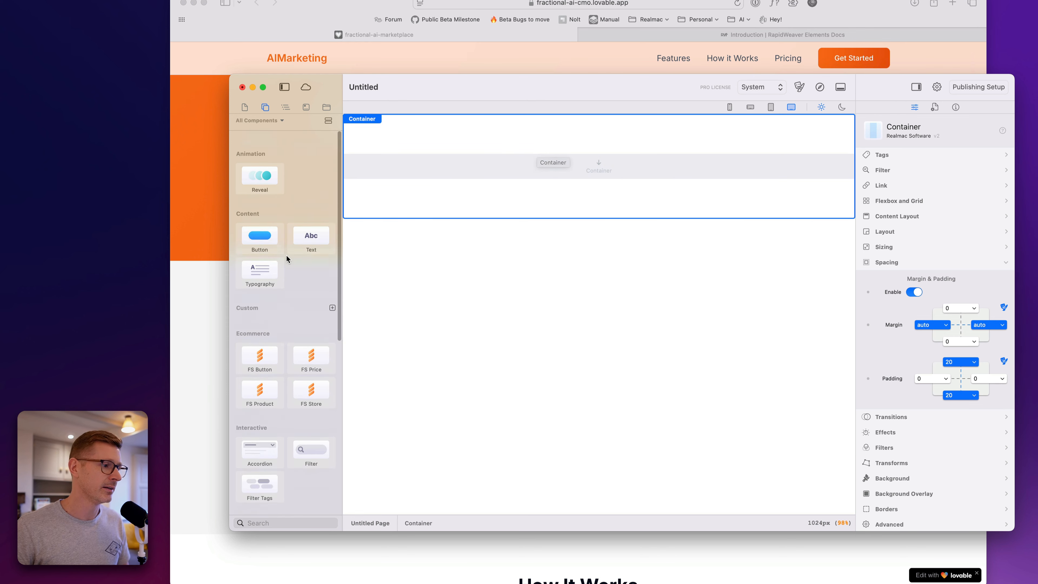
{"action": "left_click_drag", "start_coordinate": [309, 226], "coordinate": [599, 173]}
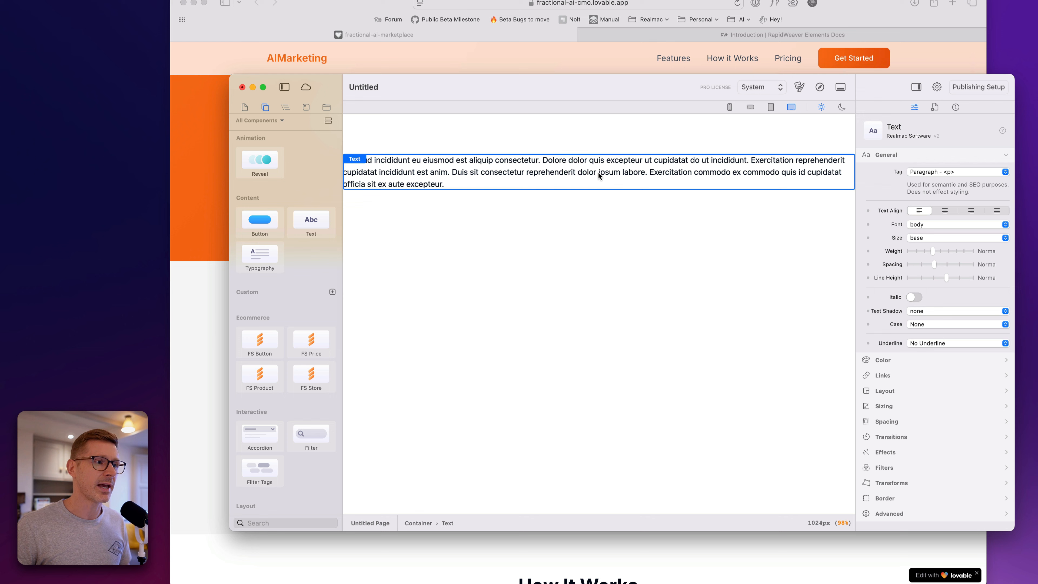
{"action": "left_click", "coordinate": [602, 59]}
{"action": "left_click_drag", "start_coordinate": [310, 128], "coordinate": [850, 117]}
{"action": "key", "text": "super+c"}
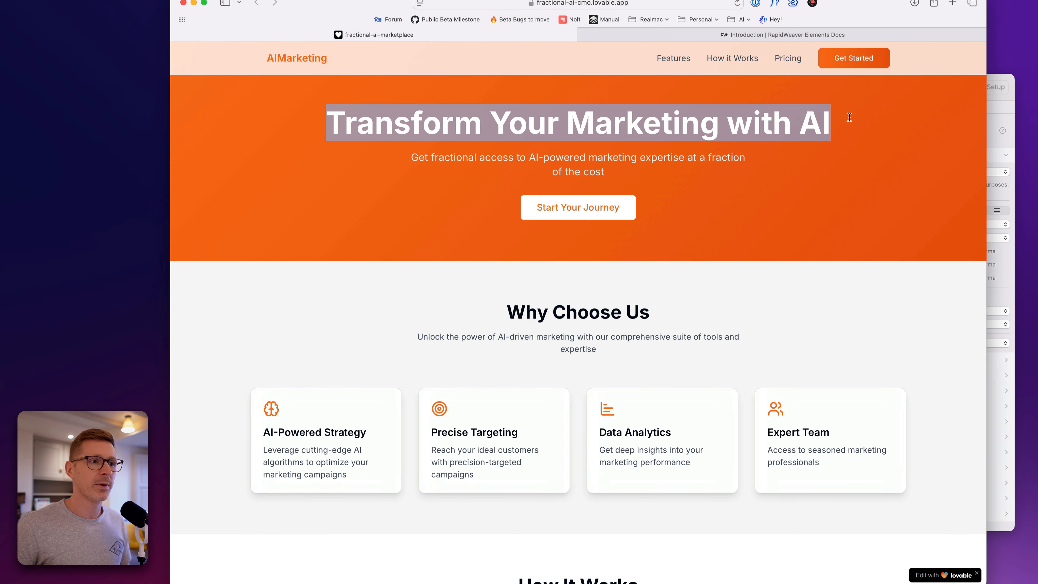
{"action": "left_click", "coordinate": [1006, 117]}
{"action": "triple_click", "coordinate": [683, 162]}
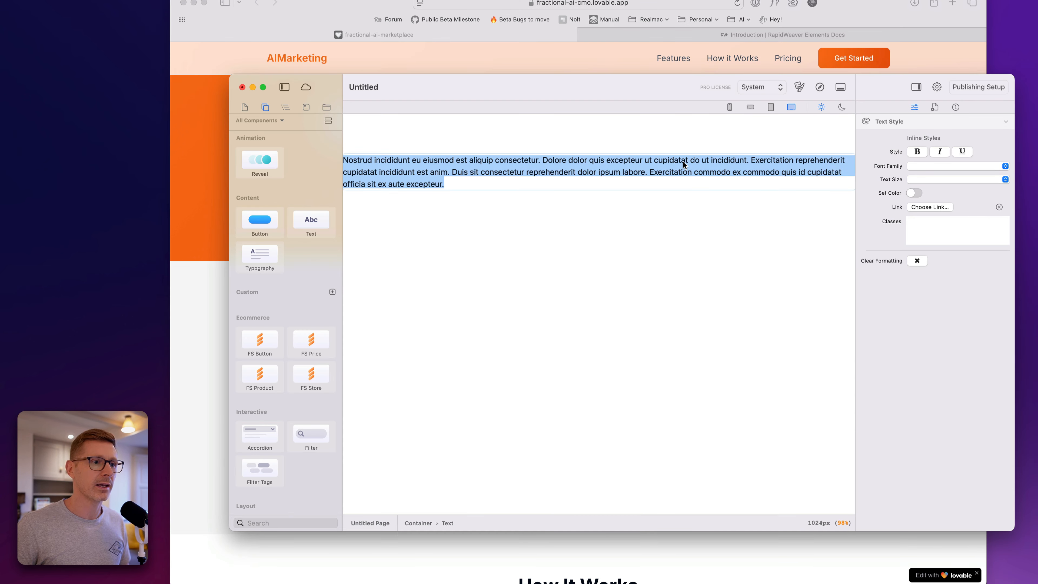
{"action": "key", "text": "super+v"}
{"action": "key", "text": "Escape"}
- Center the headline text, keep the body font and set its size to 4xl
{"action": "left_click", "coordinate": [565, 162]}
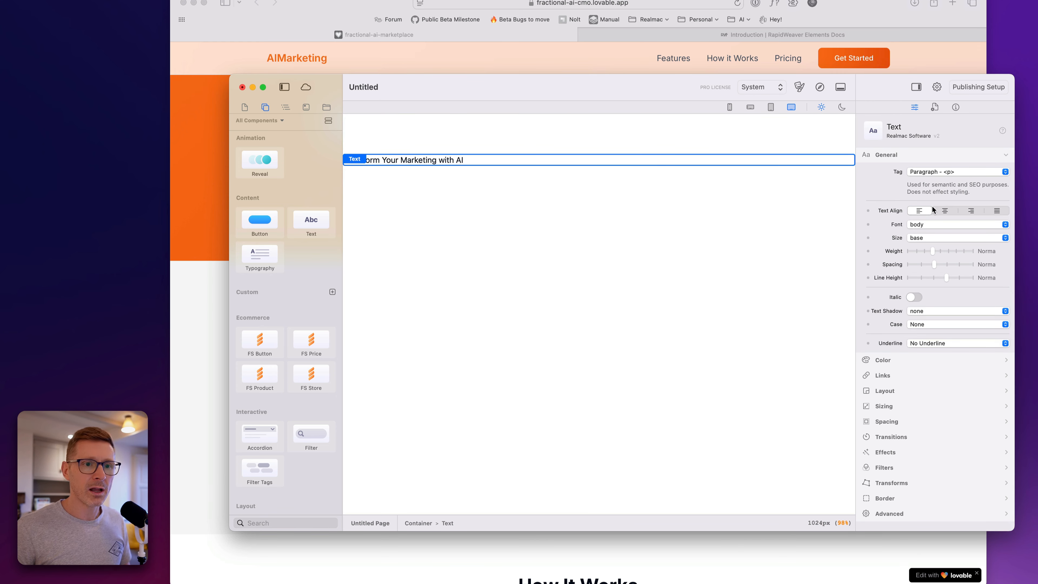
{"action": "left_click", "coordinate": [944, 214]}
{"action": "left_click", "coordinate": [939, 226]}
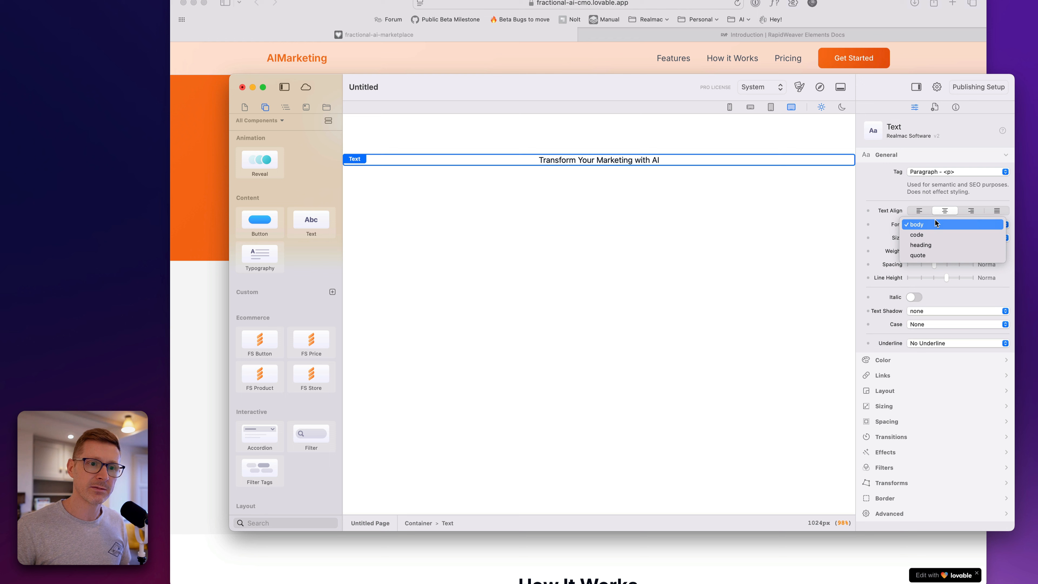
{"action": "left_click", "coordinate": [941, 225]}
{"action": "left_click", "coordinate": [938, 239]}
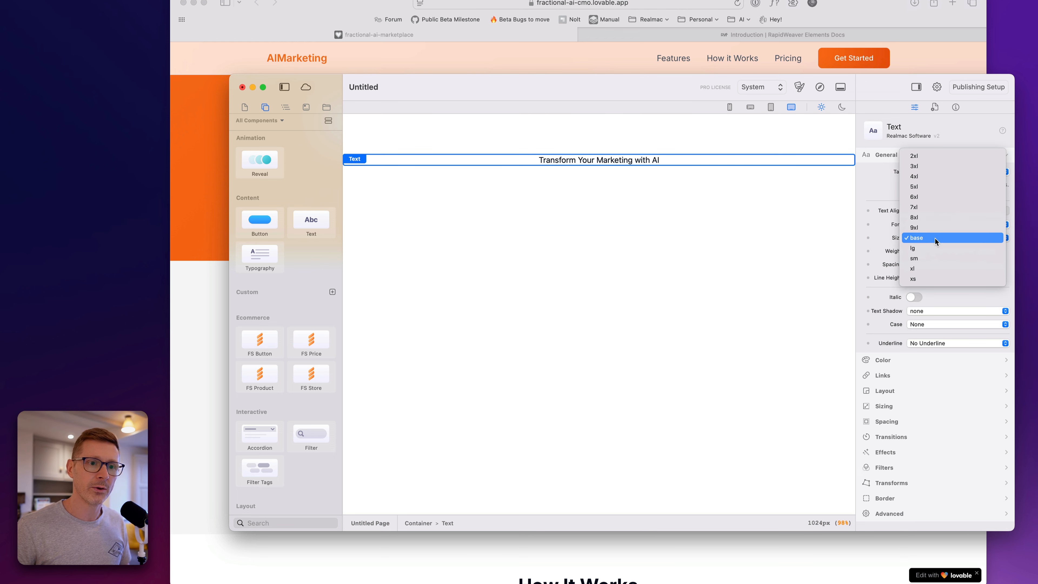
{"action": "left_click", "coordinate": [945, 182]}
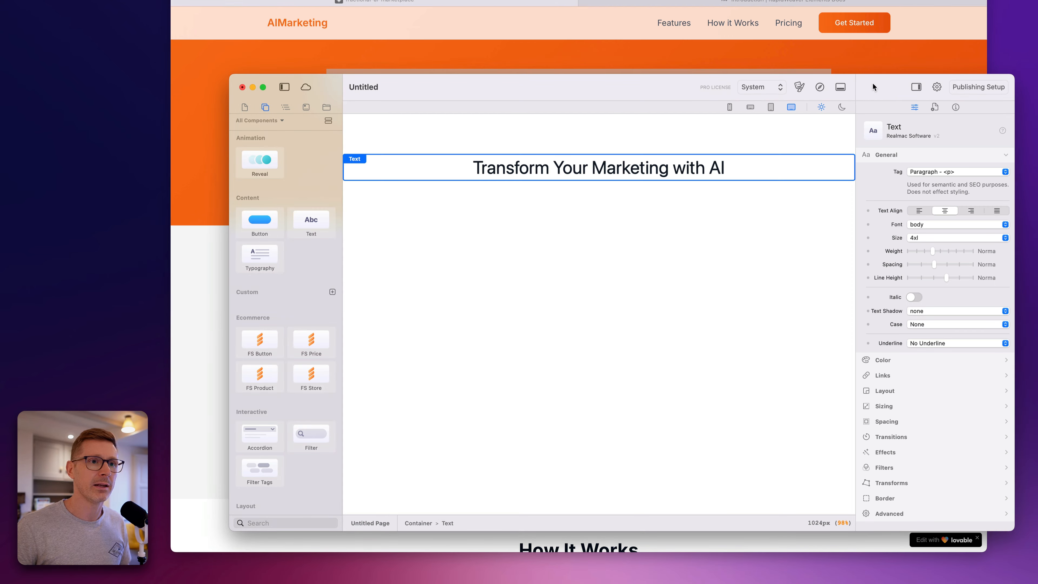
- Move the project window below the reference heading, then set the headline's size to 6xl and its weight to Extra Bold
{"action": "left_click_drag", "start_coordinate": [873, 84], "coordinate": [847, 125]}
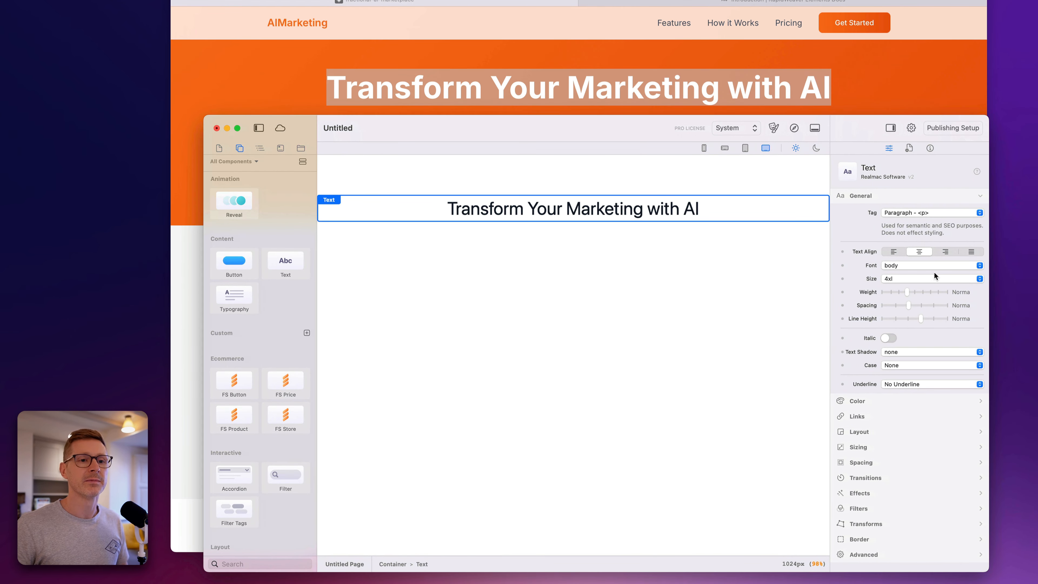
{"action": "left_click", "coordinate": [915, 277]}
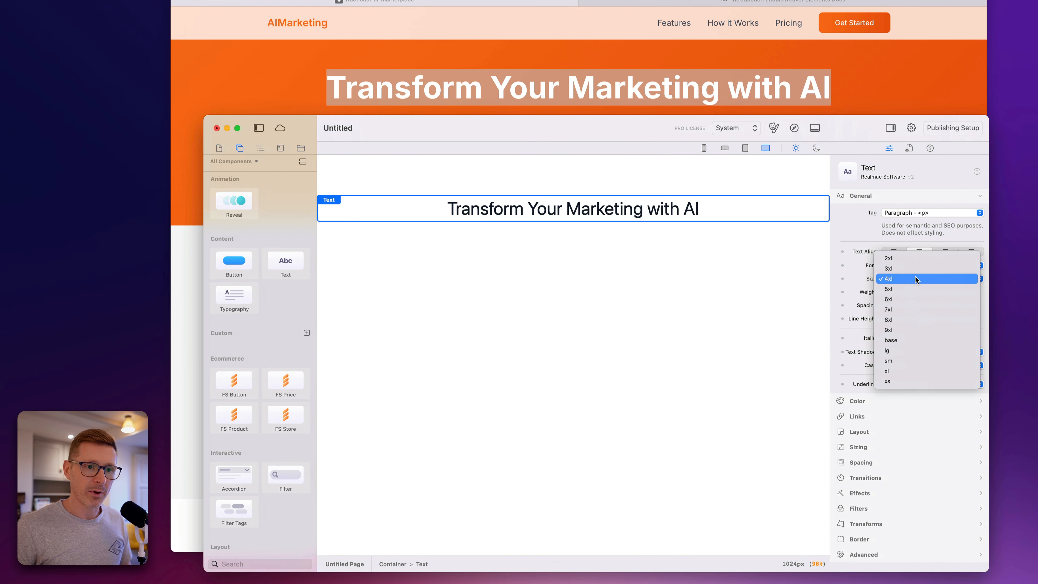
{"action": "left_click", "coordinate": [916, 296]}
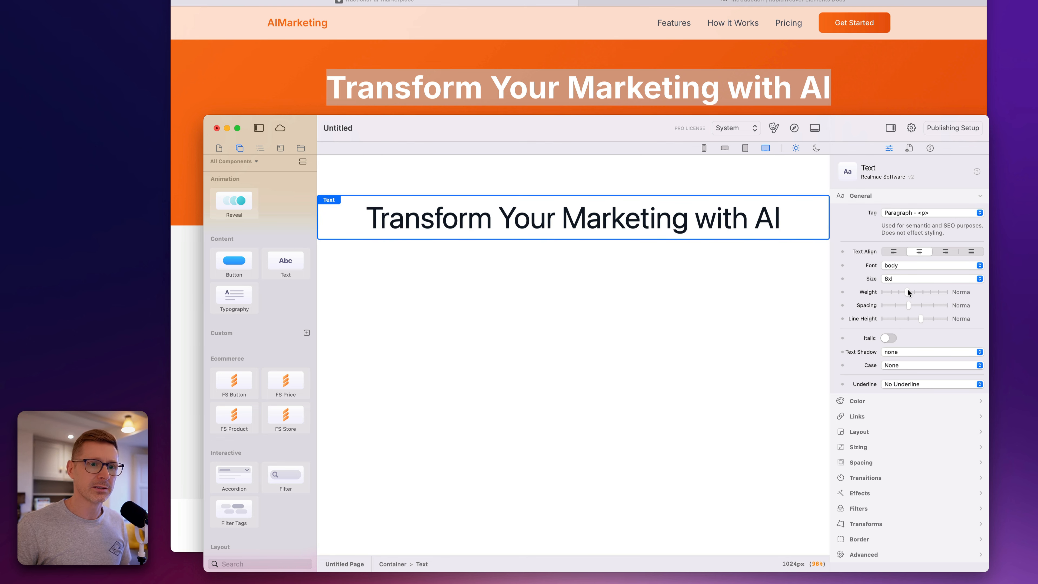
{"action": "left_click", "coordinate": [915, 278]}
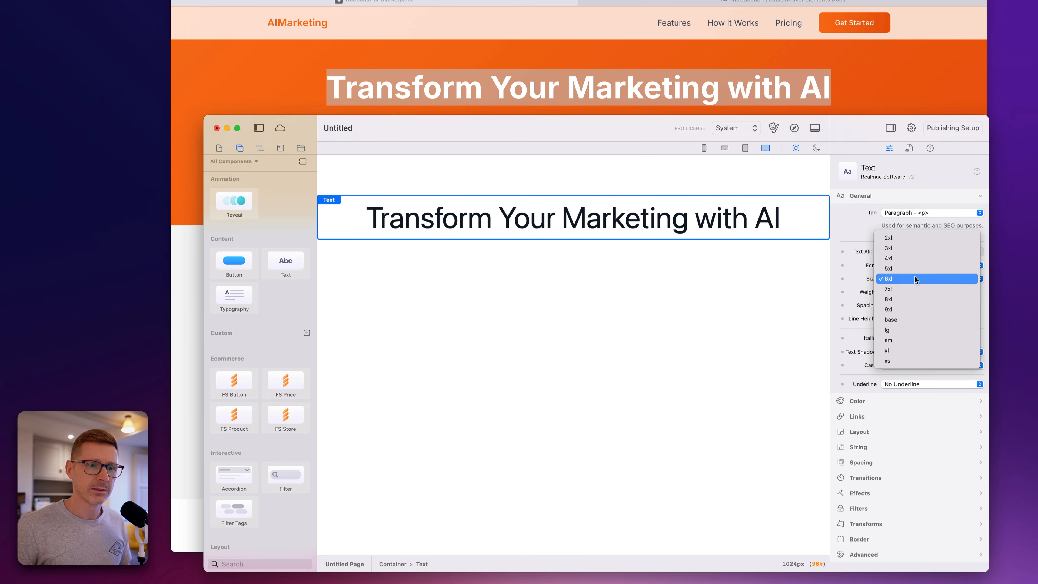
{"action": "left_click", "coordinate": [870, 288]}
{"action": "left_click_drag", "start_coordinate": [913, 295], "coordinate": [938, 294]}
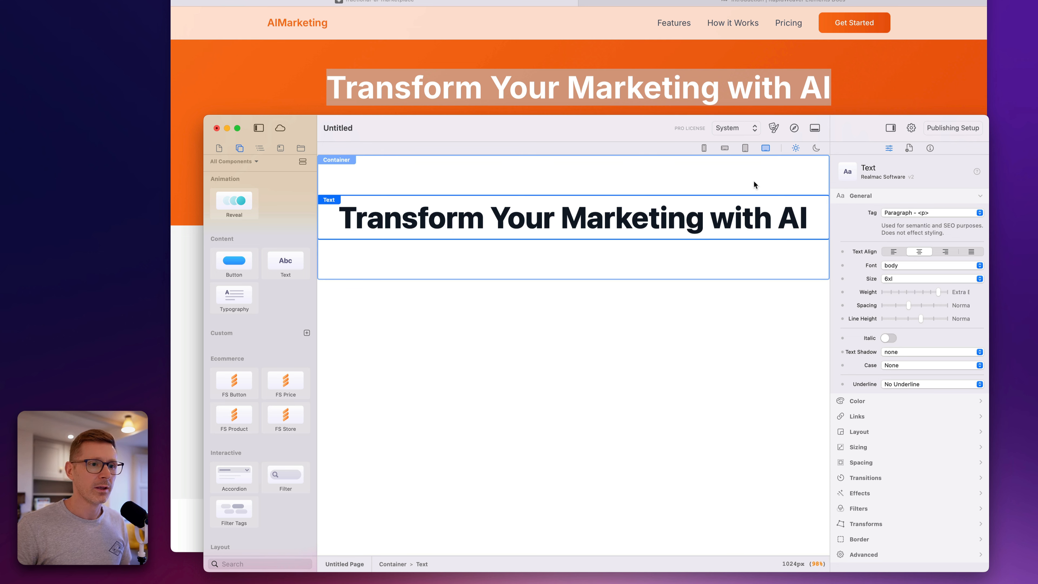
- Give the container a static background using the medium shade of the orange palette
{"action": "left_click", "coordinate": [765, 181]}
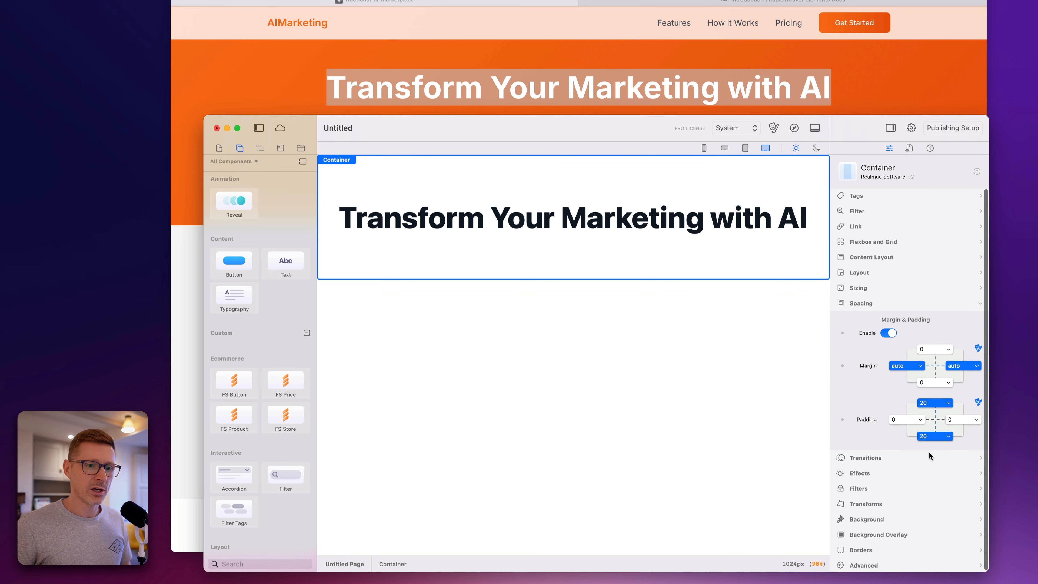
{"action": "scroll", "coordinate": [907, 459], "scroll_direction": "down", "scroll_amount": 3}
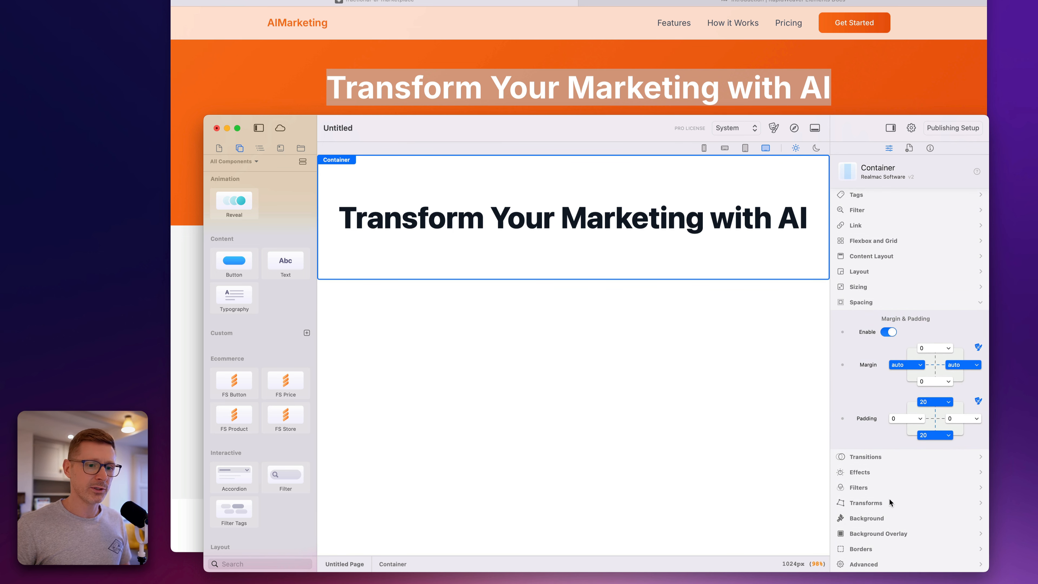
{"action": "left_click", "coordinate": [890, 517]}
{"action": "left_click", "coordinate": [933, 397]}
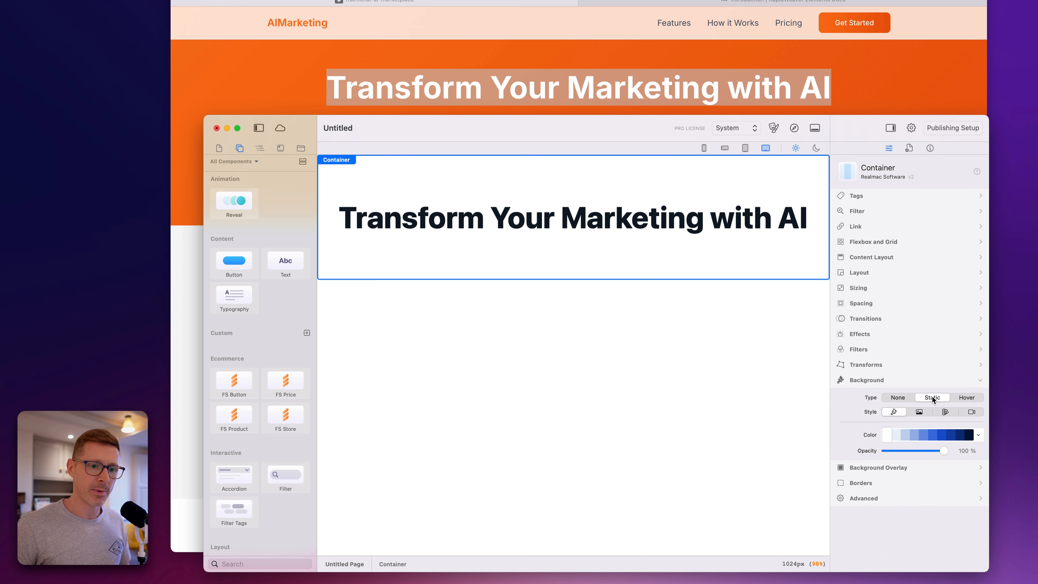
{"action": "left_click", "coordinate": [978, 436]}
{"action": "type", "text": "or"}
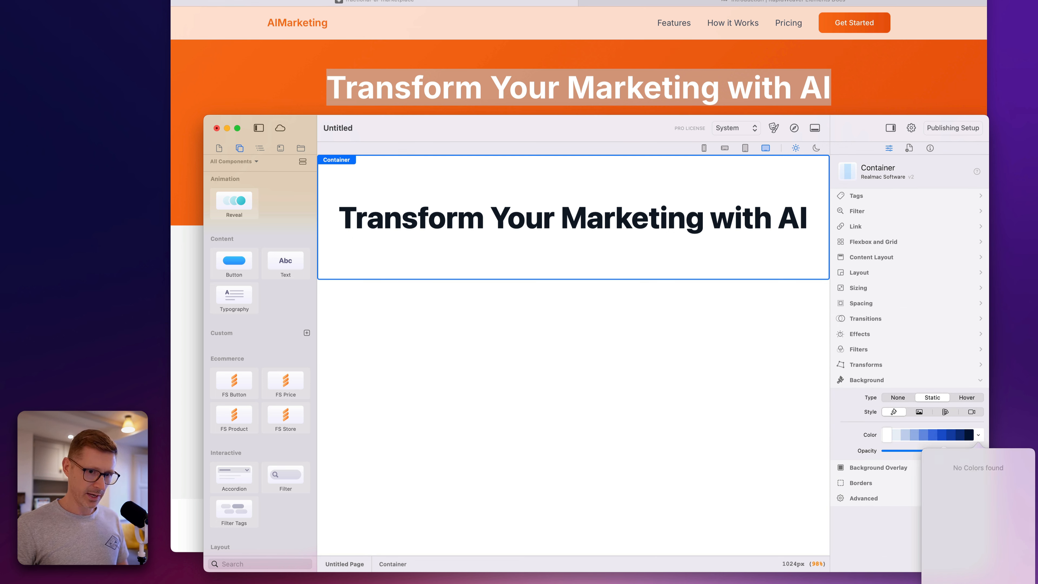
{"action": "key", "text": "Return"}
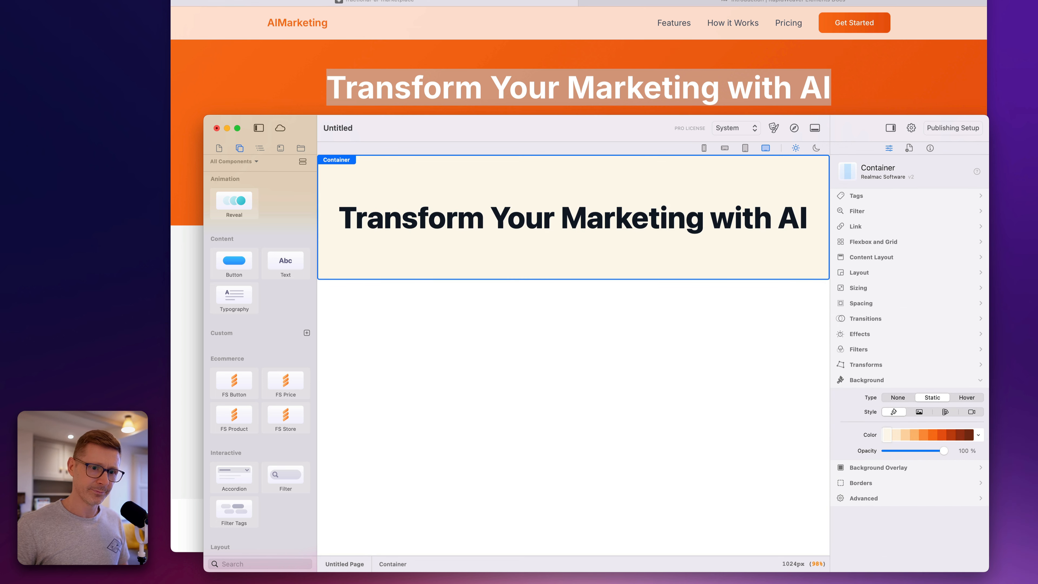
{"action": "left_click", "coordinate": [934, 434]}
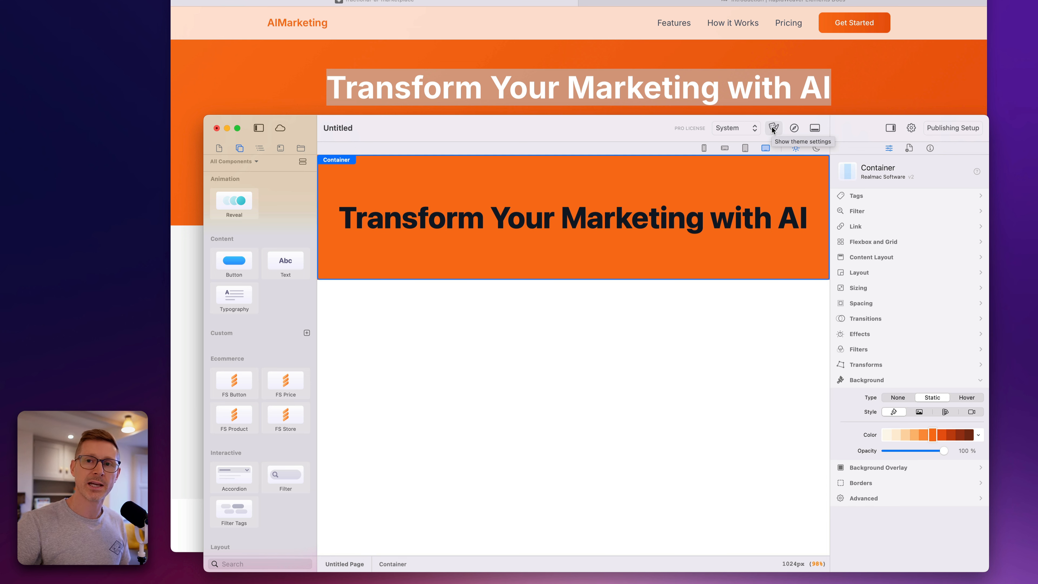
- Set the headline's text color to white
{"action": "left_click", "coordinate": [651, 210]}
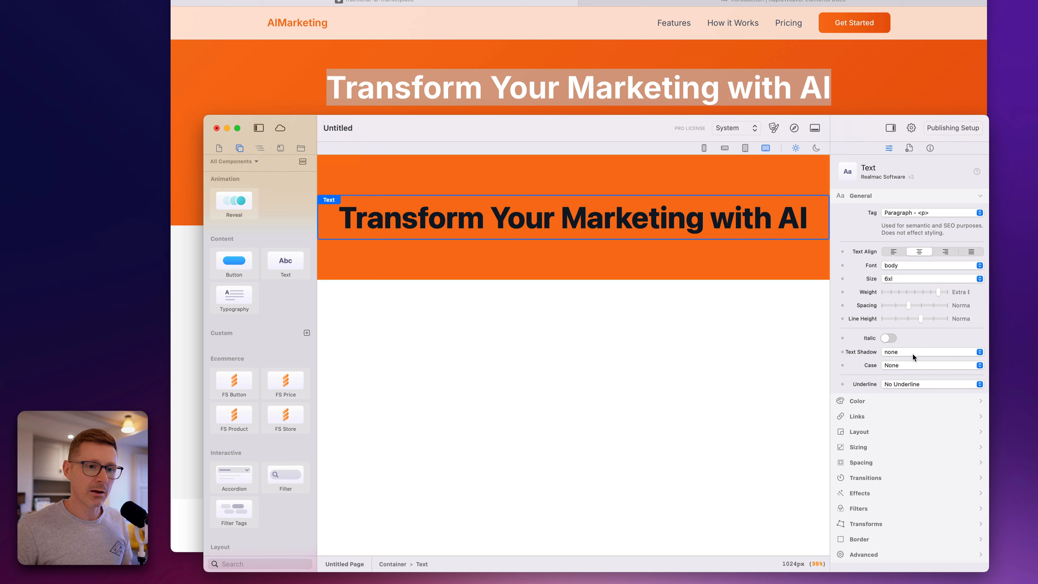
{"action": "left_click", "coordinate": [903, 397]}
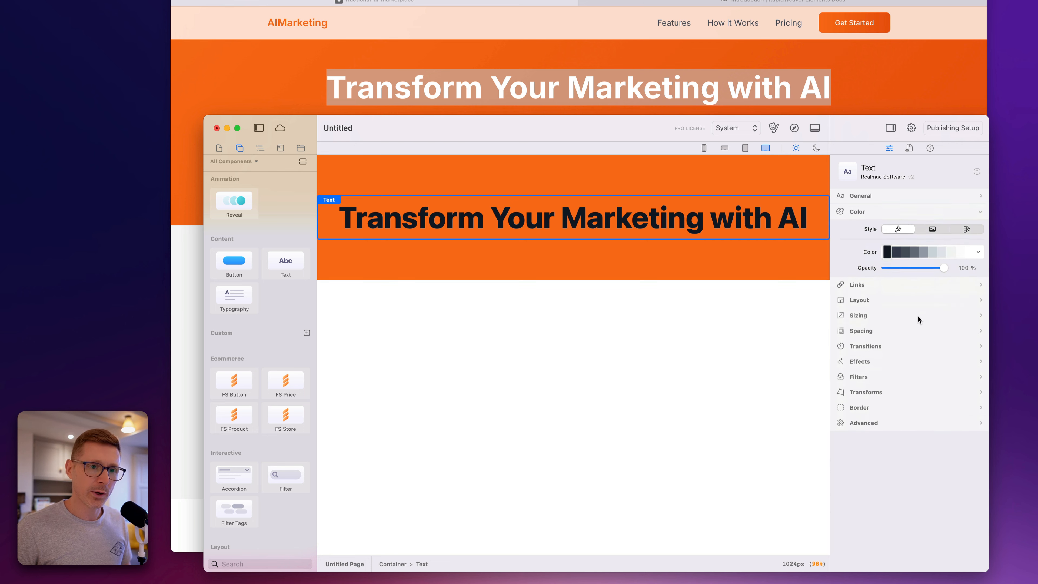
{"action": "left_click", "coordinate": [970, 252]}
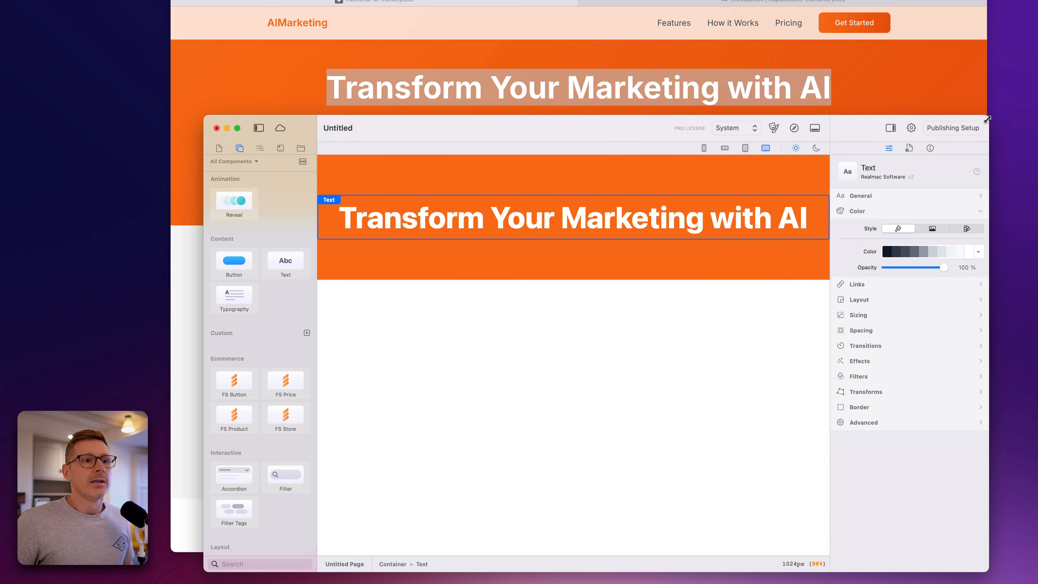
- Widen the project window and enable the XL (1280 px) responsive breakpoint in the theme's screen settings
{"action": "left_click_drag", "start_coordinate": [161, 114], "coordinate": [62, 110]}
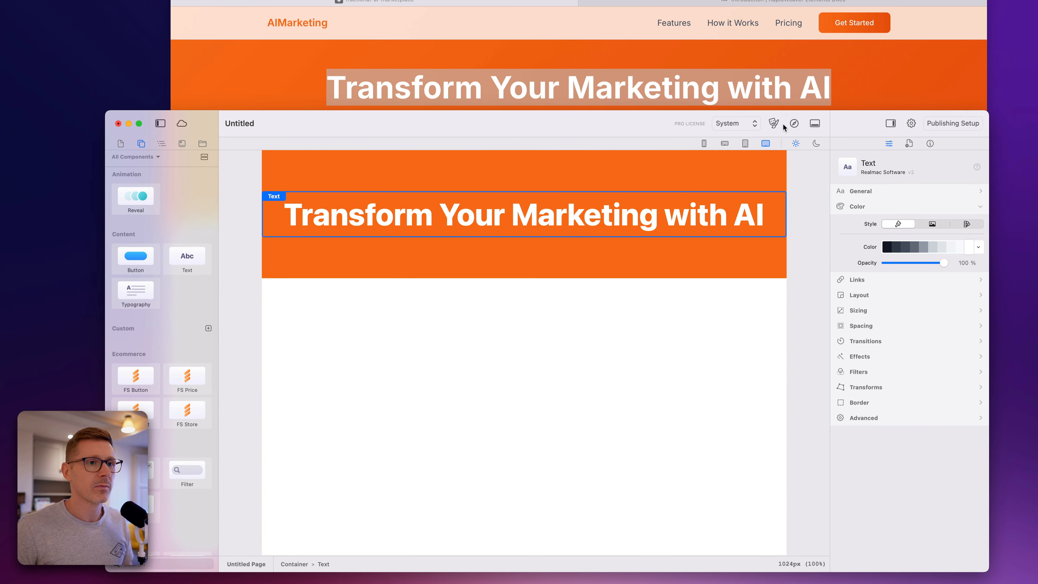
{"action": "left_click", "coordinate": [774, 123]}
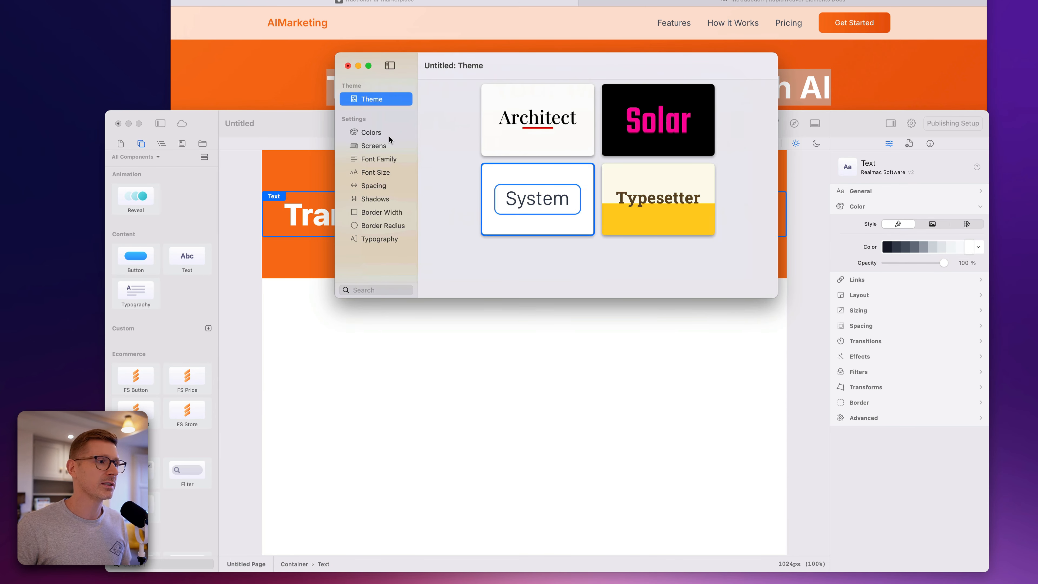
{"action": "left_click", "coordinate": [384, 147]}
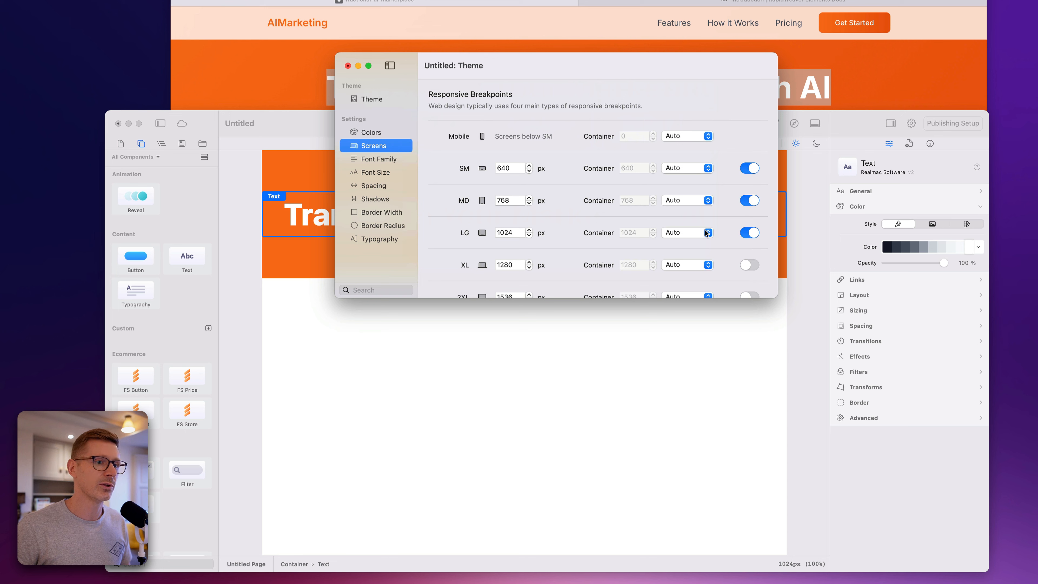
{"action": "left_click", "coordinate": [753, 265]}
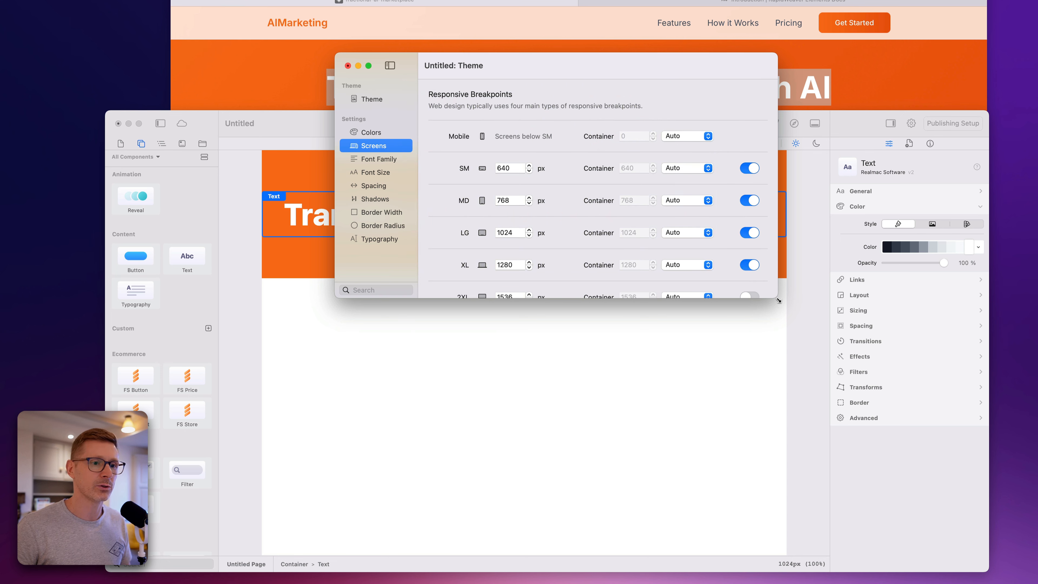
{"action": "left_click_drag", "start_coordinate": [779, 300], "coordinate": [783, 371]}
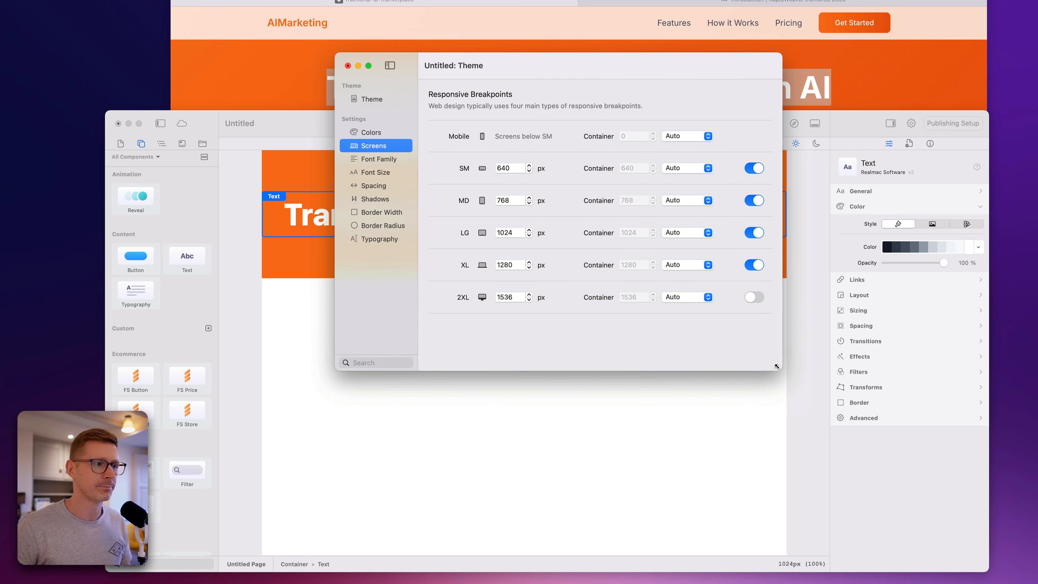
{"action": "left_click", "coordinate": [348, 66]}
- Show the page at the XL breakpoint, then resize and shift the project window so its headline lines up below the reference headline
{"action": "left_click", "coordinate": [765, 143]}
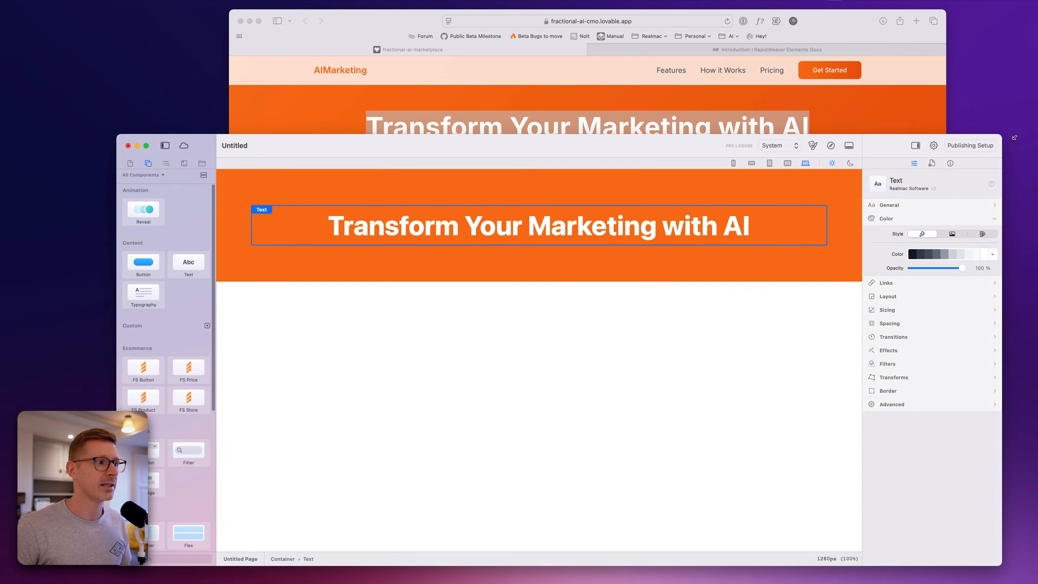
{"action": "left_click_drag", "start_coordinate": [1014, 138], "coordinate": [987, 139]}
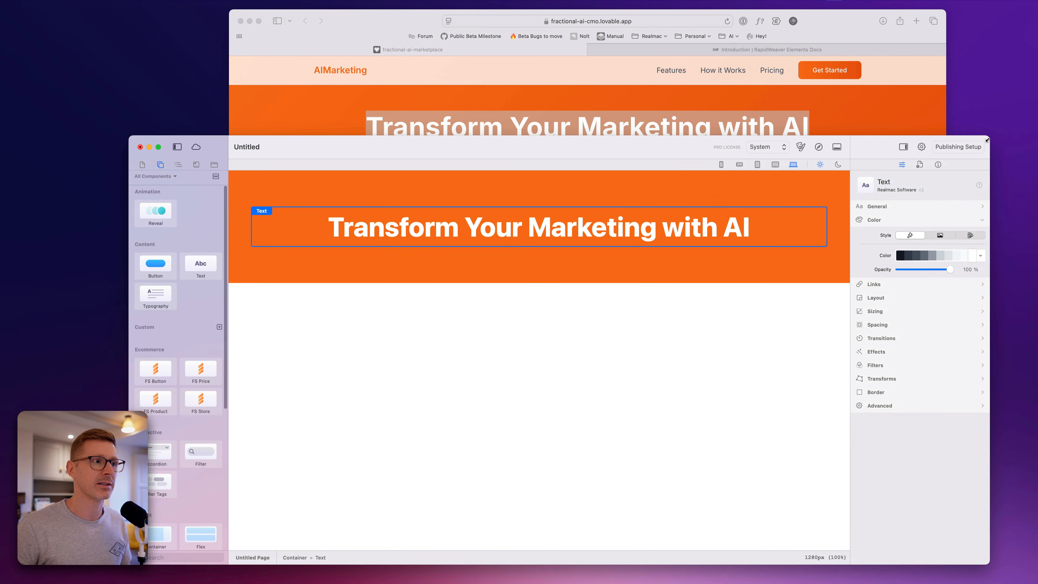
{"action": "left_click_drag", "start_coordinate": [614, 145], "coordinate": [651, 145]}
- Switch to the browser and inspect the reference headline's font details with WhatFont
{"action": "left_click", "coordinate": [864, 117]}
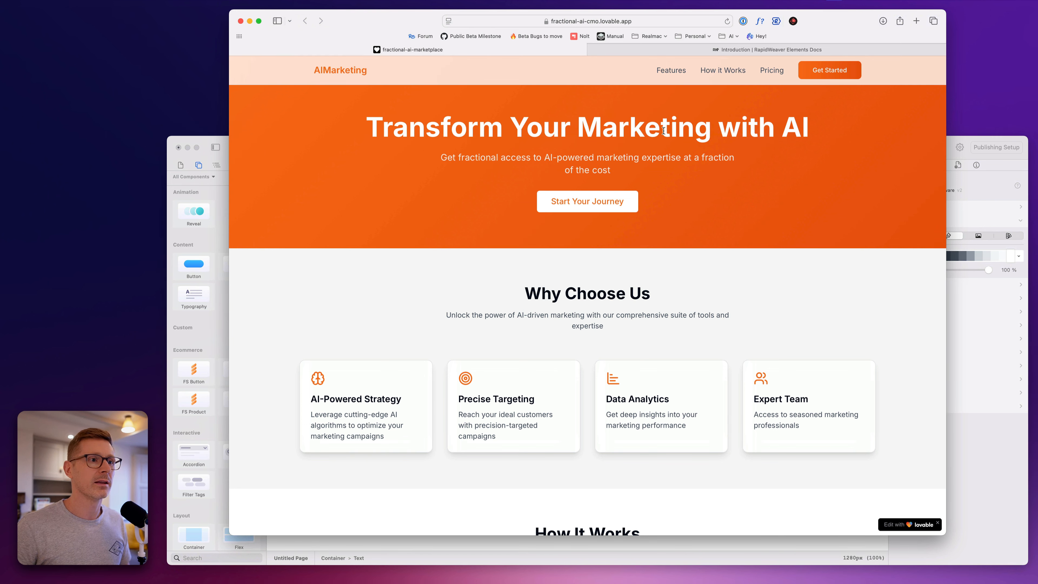
{"action": "left_click", "coordinate": [759, 23]}
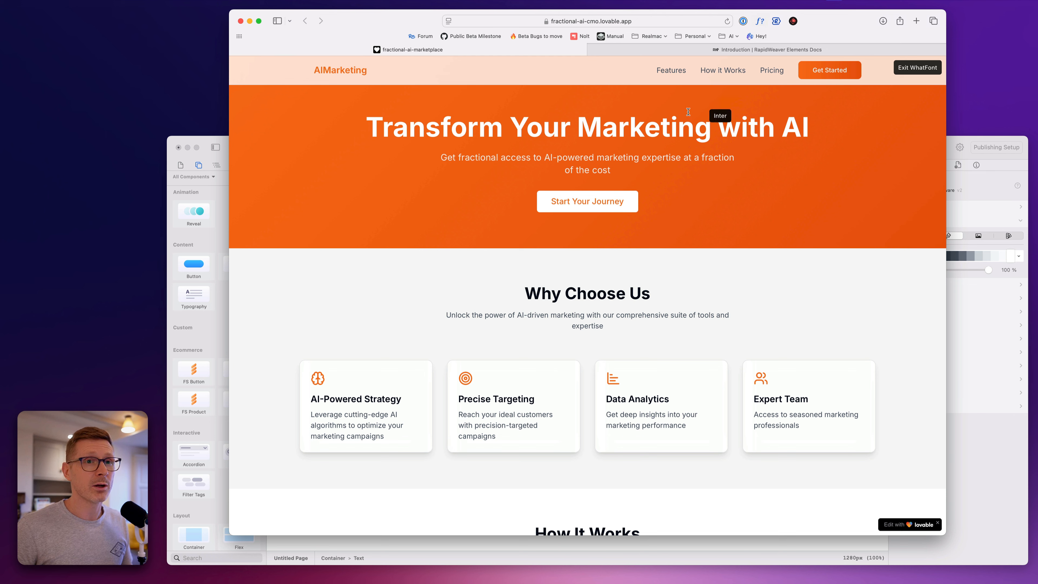
{"action": "left_click", "coordinate": [702, 137]}
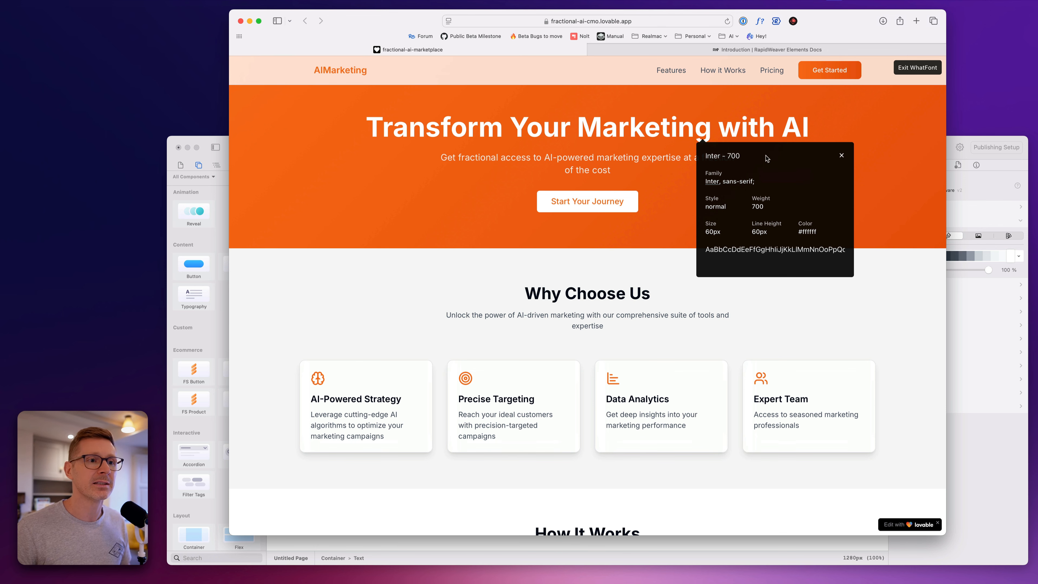
{"action": "key", "text": "Escape"}
- Return to Elements and add a custom font family named inter to the theme
{"action": "left_click", "coordinate": [989, 310]}
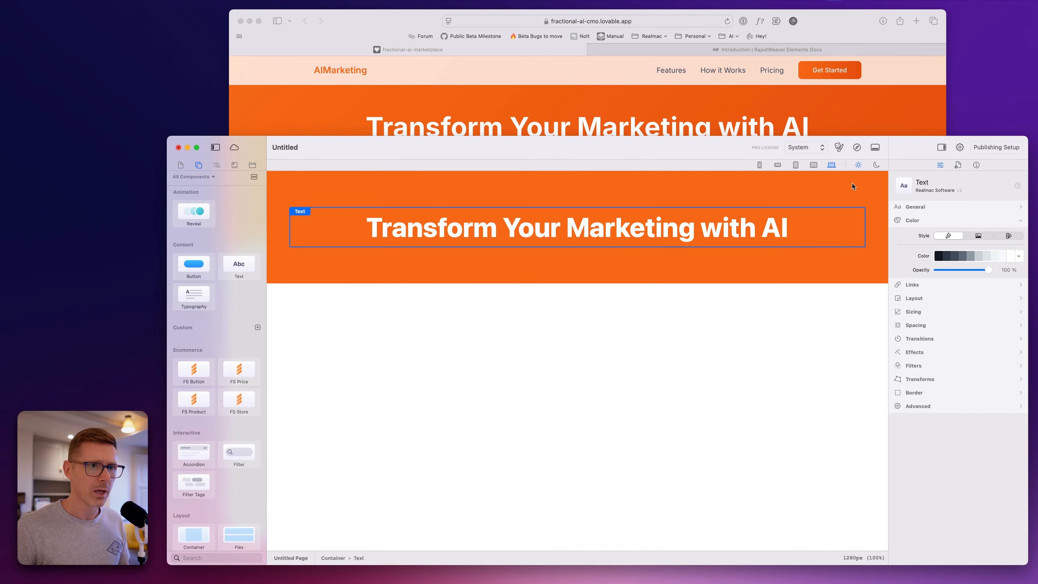
{"action": "left_click", "coordinate": [840, 148]}
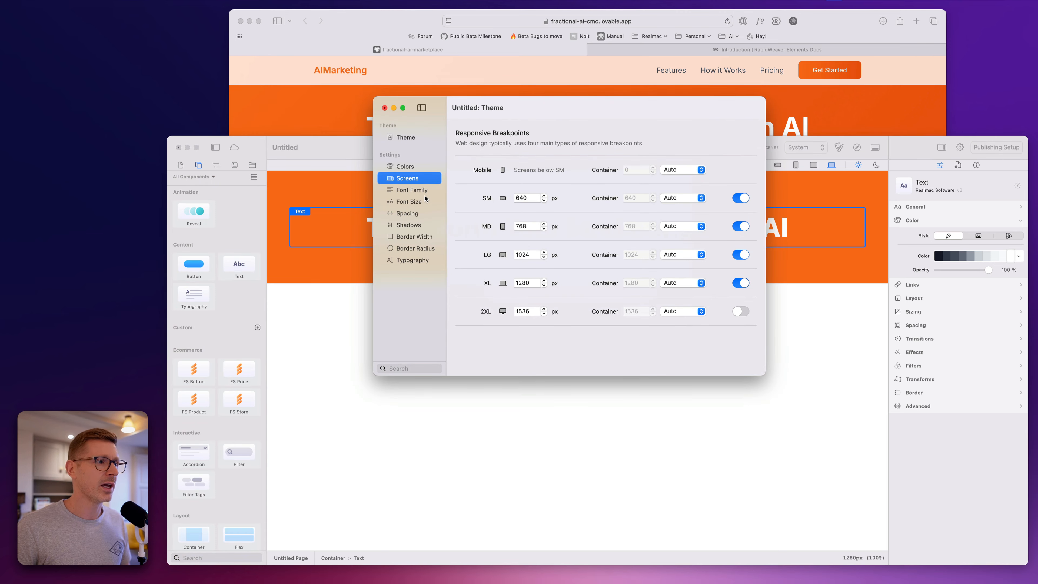
{"action": "left_click", "coordinate": [418, 190]}
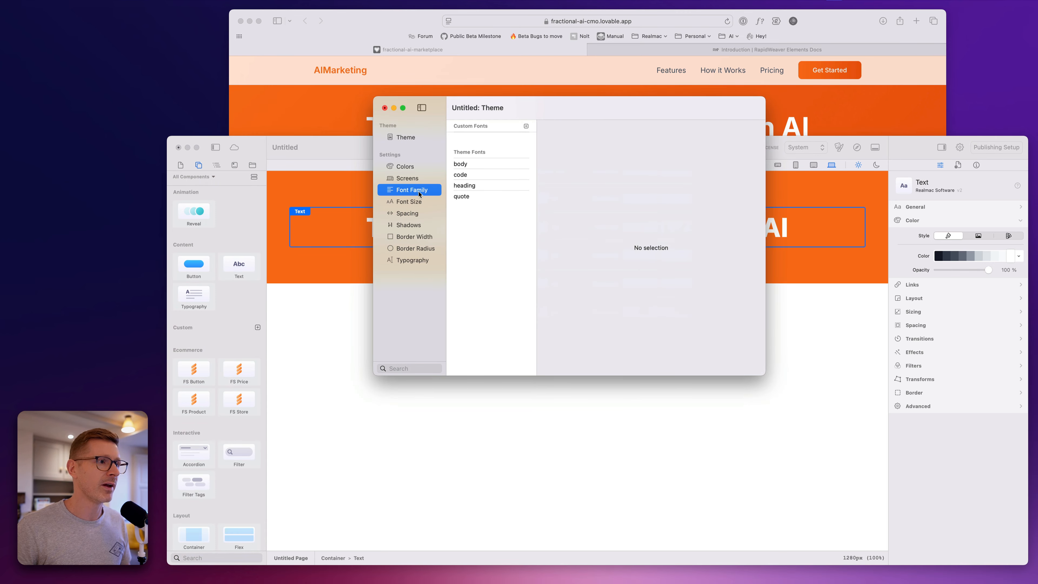
{"action": "left_click", "coordinate": [527, 126]}
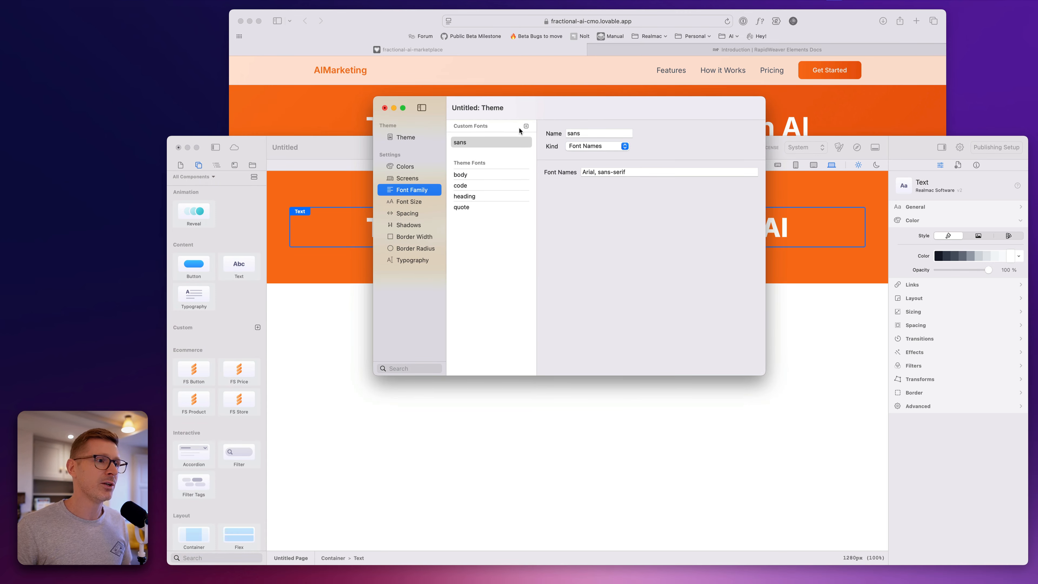
{"action": "double_click", "coordinate": [586, 134]}
{"action": "type", "text": "inter"}
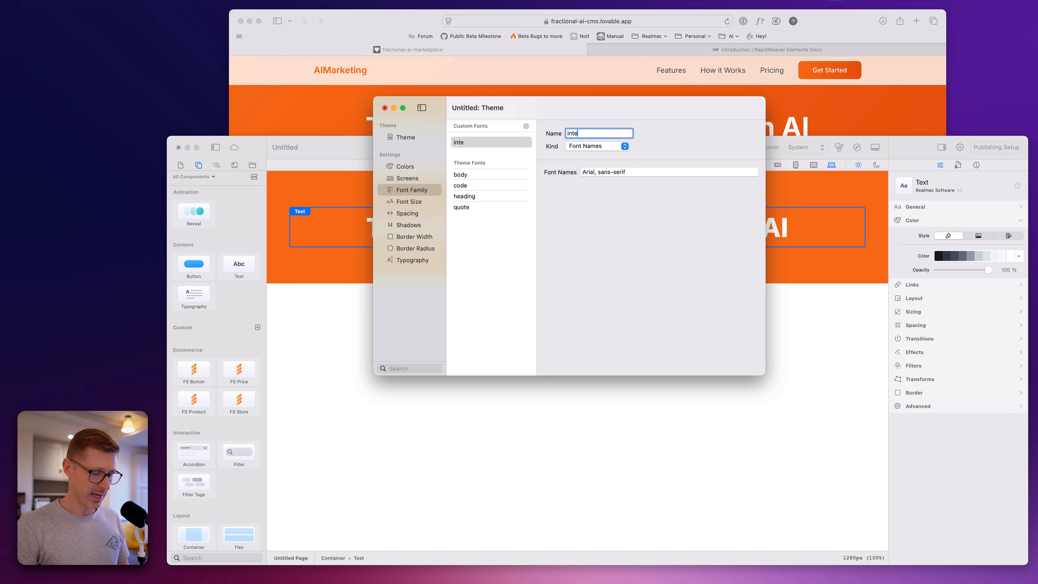
{"action": "key", "text": "Return"}
- Make the custom font a Google Font, search for inter and assign the Inter family to it
{"action": "left_click", "coordinate": [625, 146]}
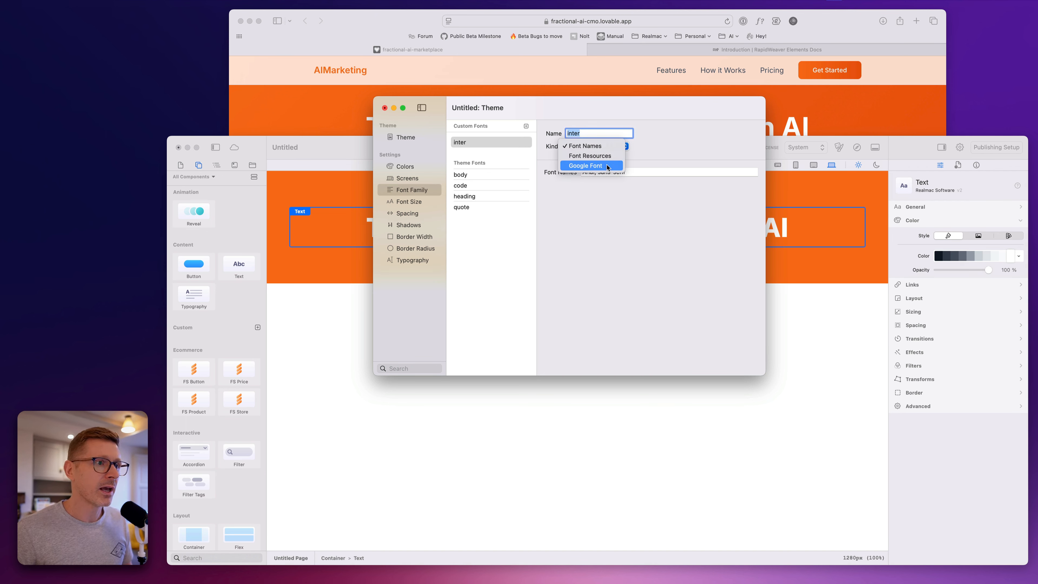
{"action": "left_click", "coordinate": [620, 164]}
{"action": "left_click", "coordinate": [625, 172]}
{"action": "type", "text": "inter"}
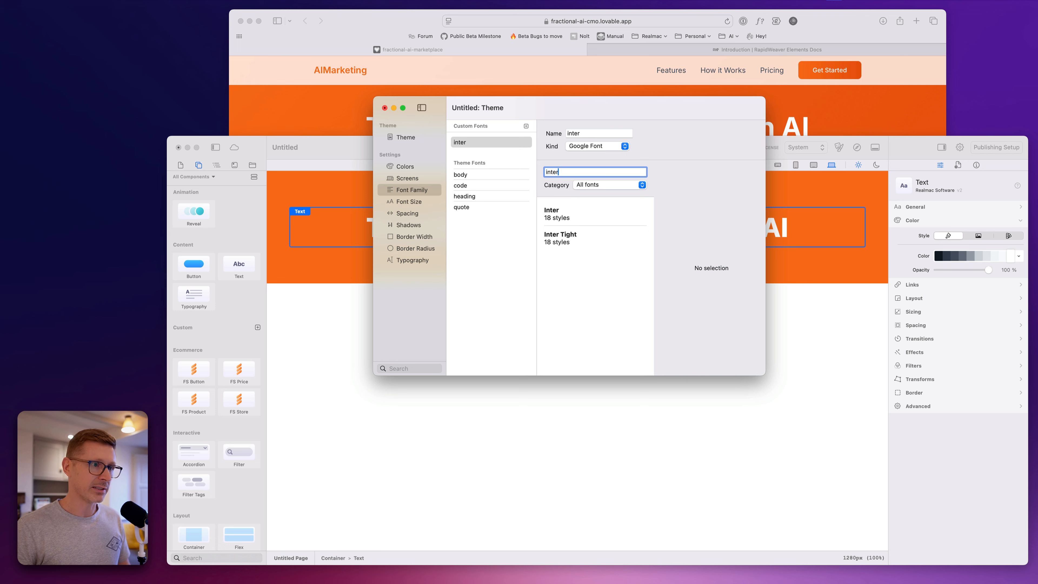
{"action": "key", "text": "Return"}
{"action": "left_click", "coordinate": [574, 213]}
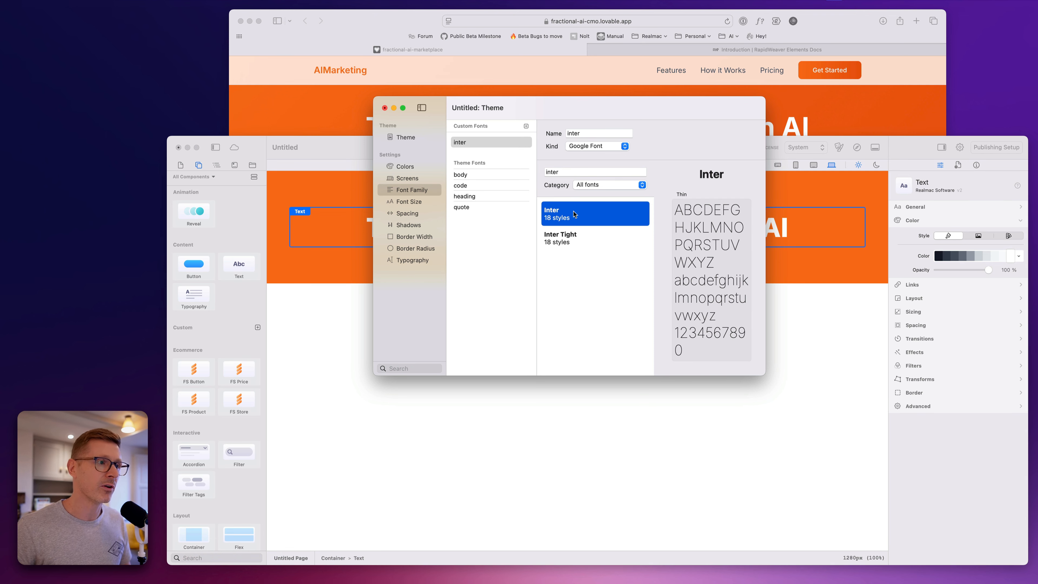
{"action": "left_click", "coordinate": [385, 108]}
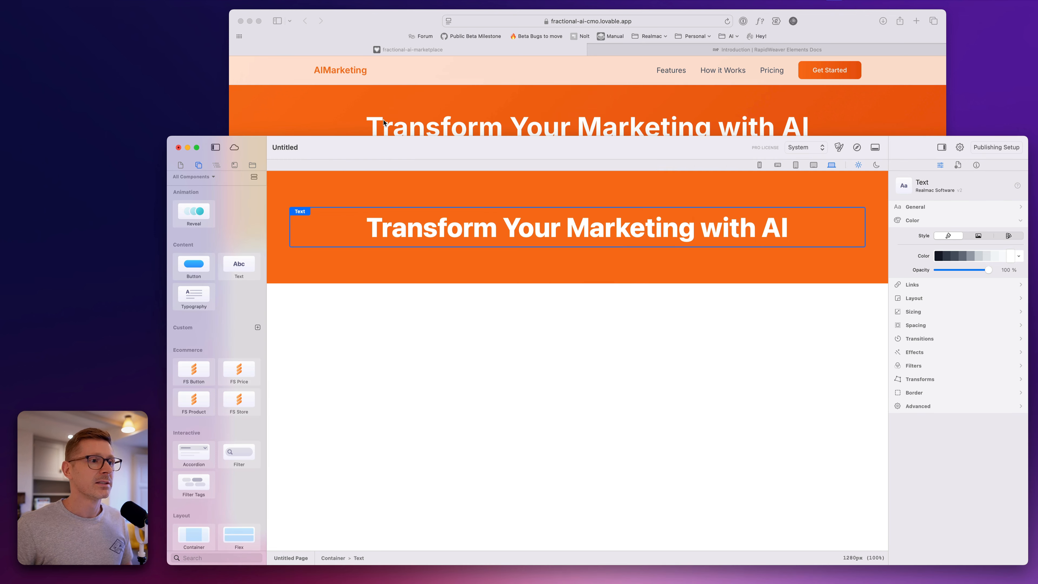
- Set the headline's font to inter and its weight to Semi Bold, keeping the reference headline visible for comparison
{"action": "left_click", "coordinate": [917, 207]}
{"action": "left_click", "coordinate": [955, 266]}
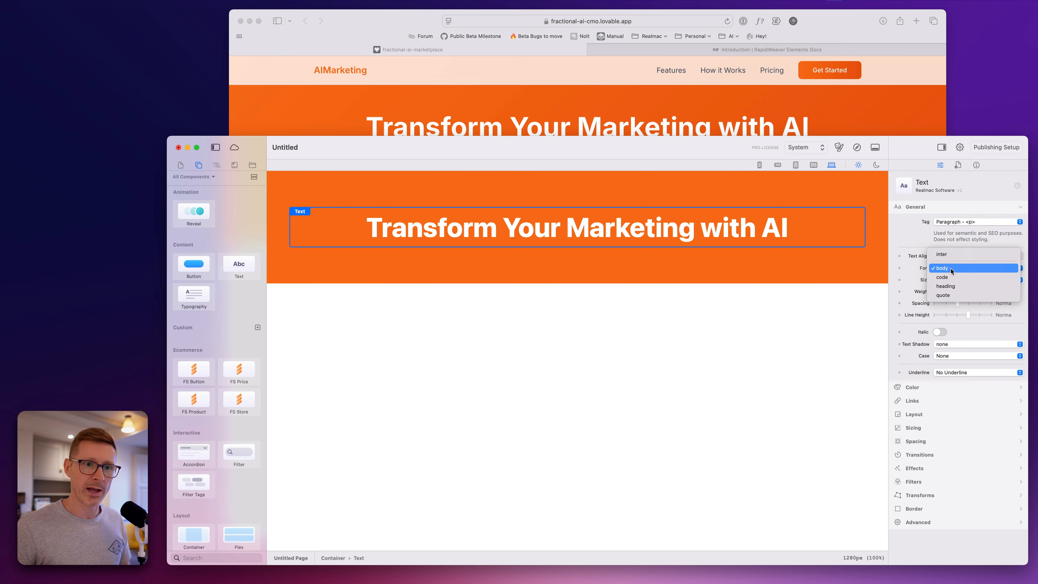
{"action": "left_click", "coordinate": [959, 255]}
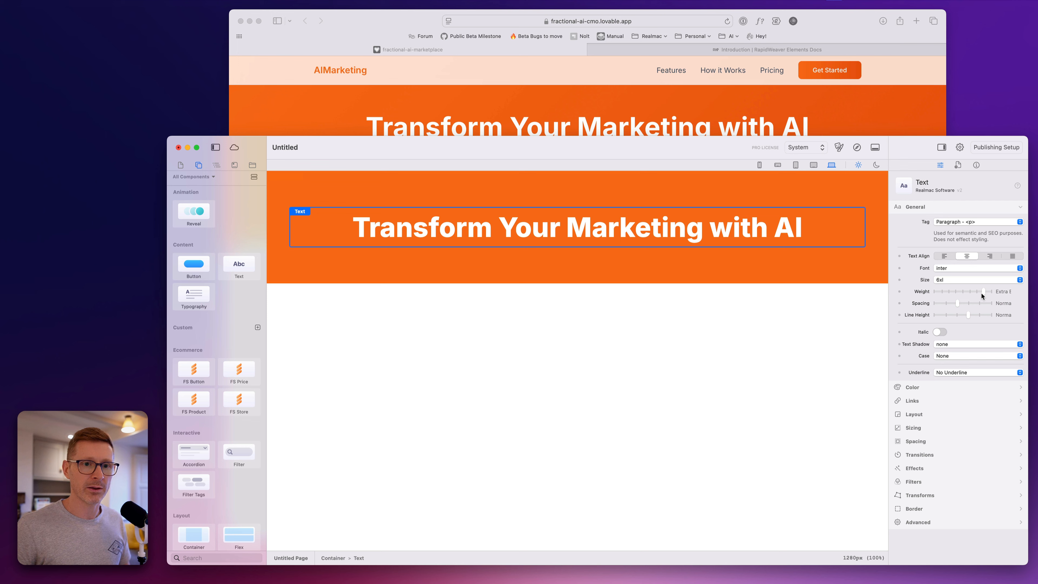
{"action": "left_click_drag", "start_coordinate": [976, 292], "coordinate": [970, 291]}
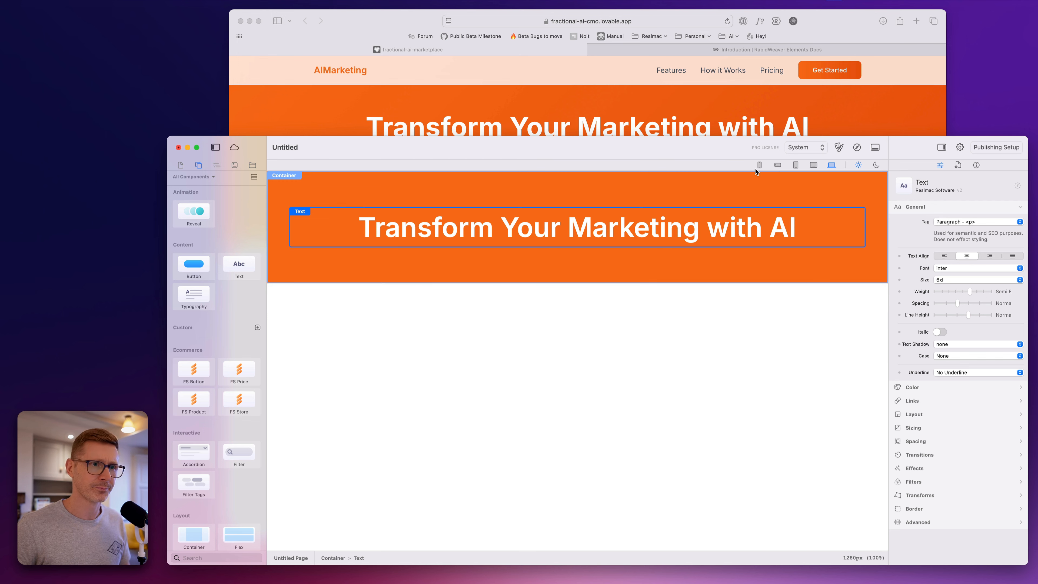
{"action": "left_click_drag", "start_coordinate": [695, 144], "coordinate": [697, 149]}
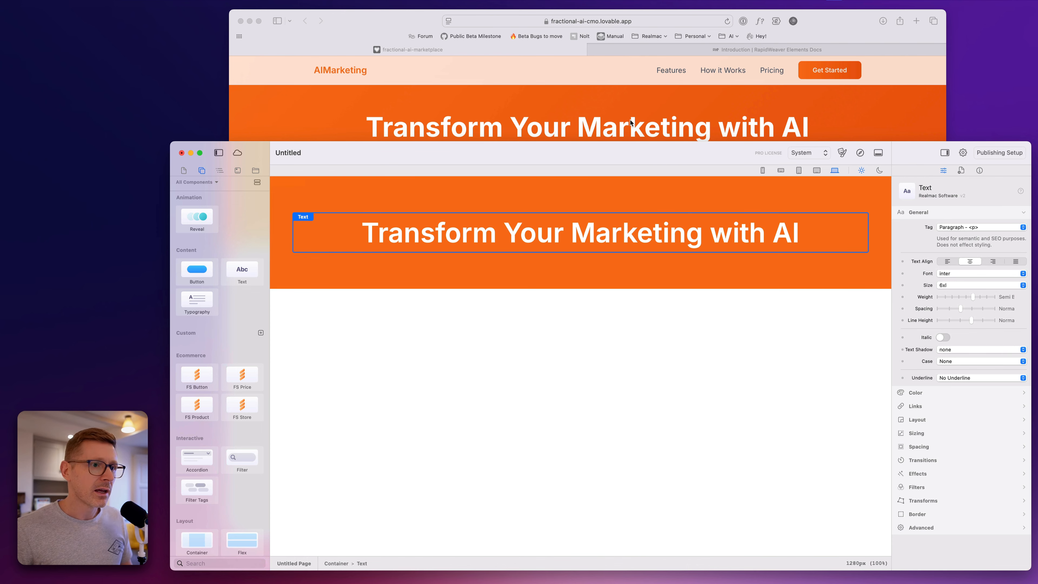
- Copy the tagline below the headline on the reference page in the browser
{"action": "left_click", "coordinate": [592, 124]}
{"action": "left_click_drag", "start_coordinate": [644, 166], "coordinate": [439, 155]}
{"action": "key", "text": "super+c"}
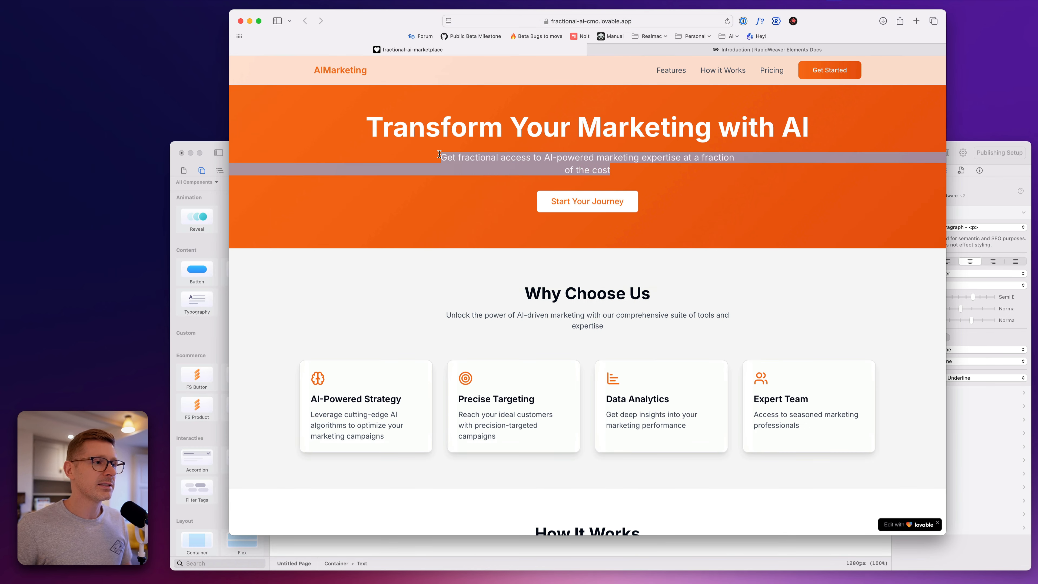
- Return to Elements, duplicate the headline directly below itself and replace the copy's text with the copied tagline
{"action": "left_click", "coordinate": [972, 158]}
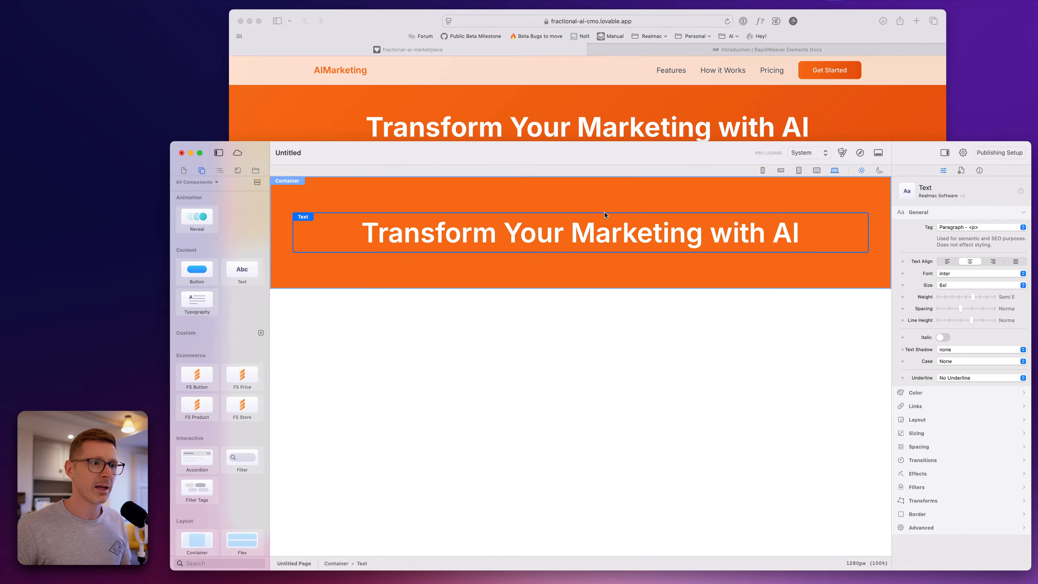
{"action": "left_click_drag", "start_coordinate": [602, 234], "coordinate": [614, 259]}
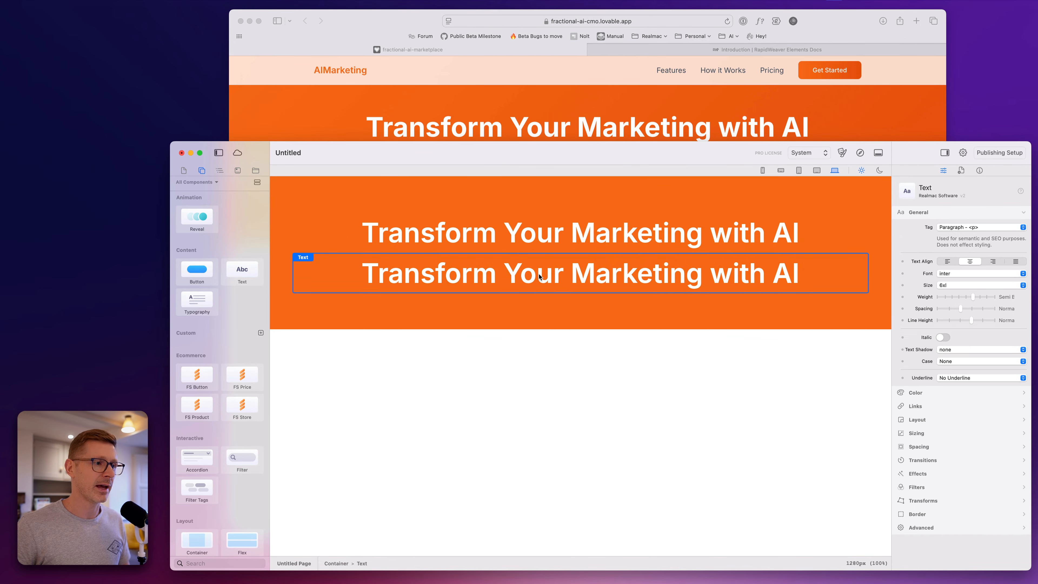
{"action": "double_click", "coordinate": [538, 274]}
{"action": "key", "text": "super+v"}
{"action": "left_click", "coordinate": [593, 341]}
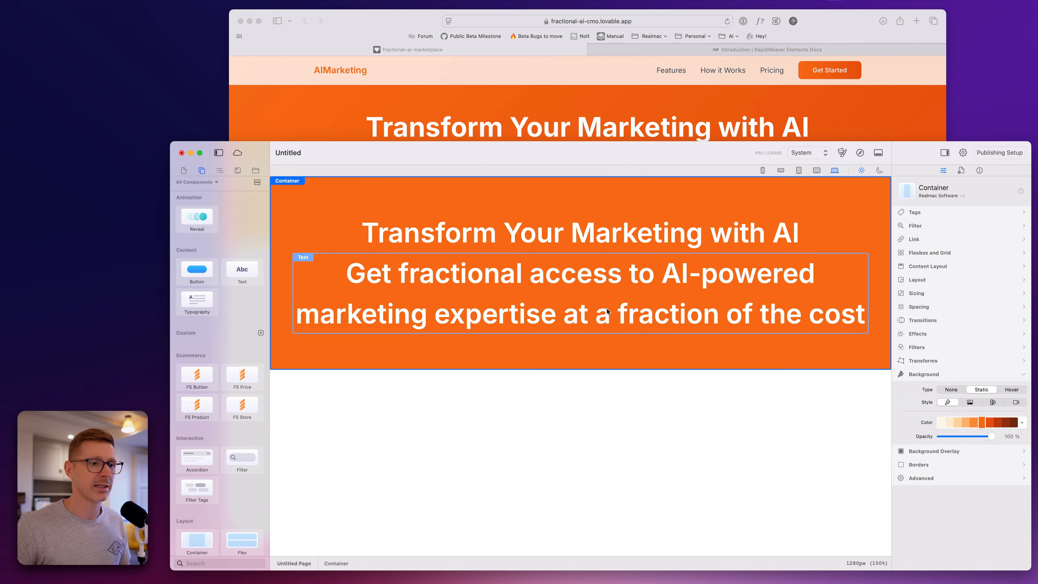
- Lower the project window to expose the reference tagline, then set the new tagline's size to xl and its weight to Light
{"action": "left_click", "coordinate": [606, 309]}
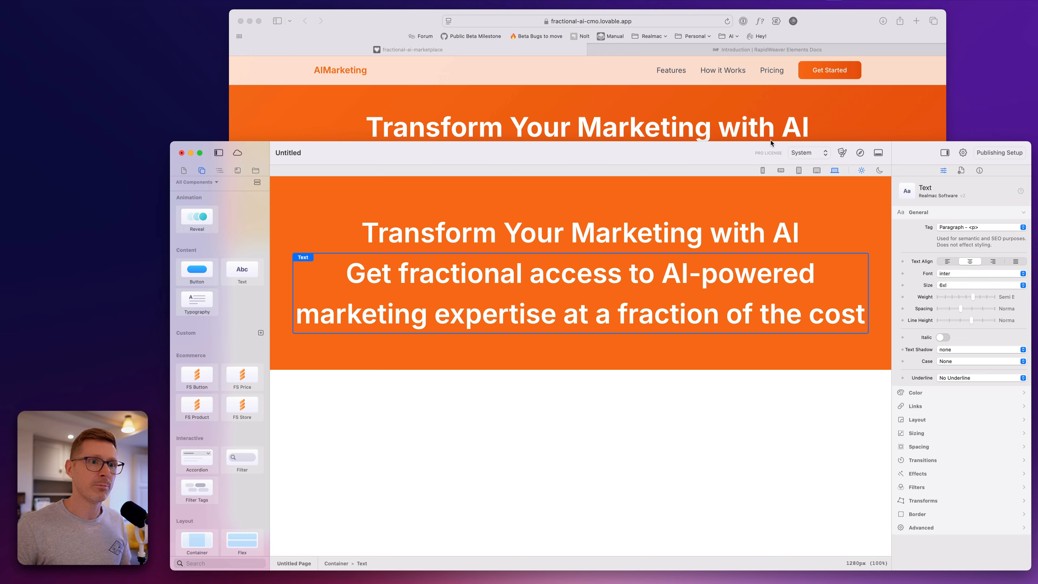
{"action": "left_click_drag", "start_coordinate": [757, 151], "coordinate": [758, 173]}
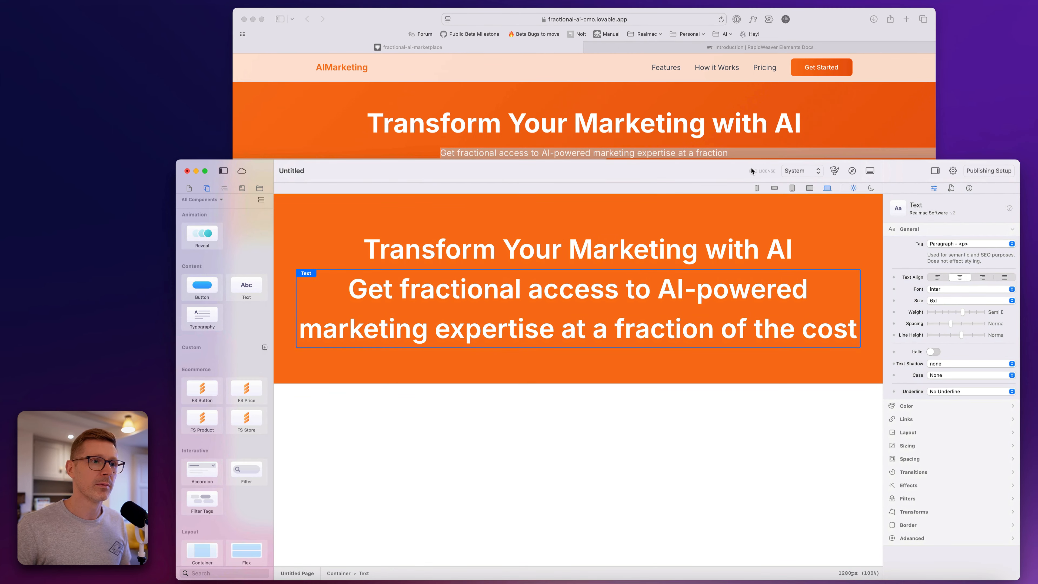
{"action": "left_click", "coordinate": [752, 170]}
{"action": "left_click", "coordinate": [449, 228]}
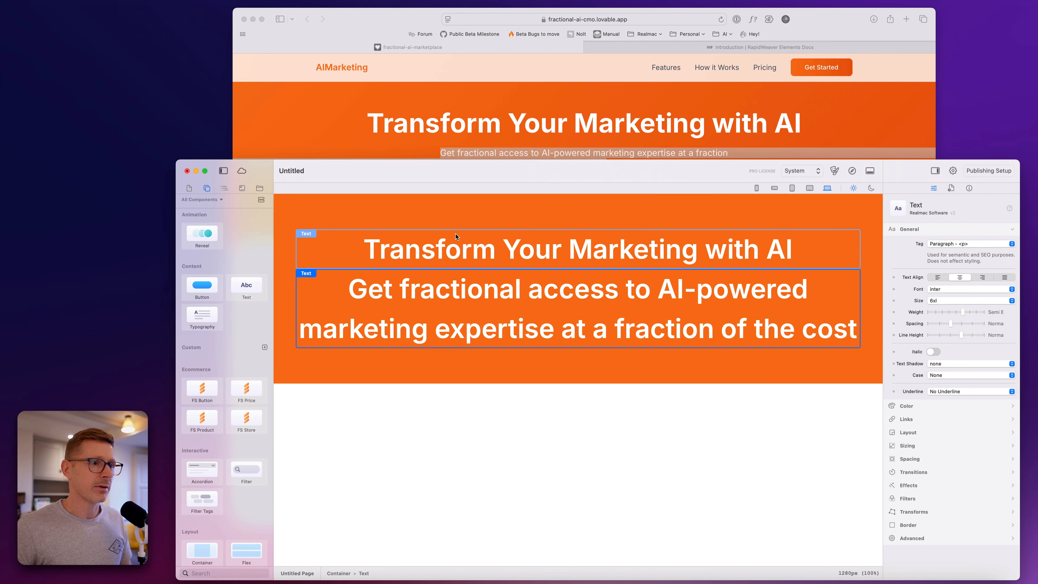
{"action": "left_click", "coordinate": [941, 300]}
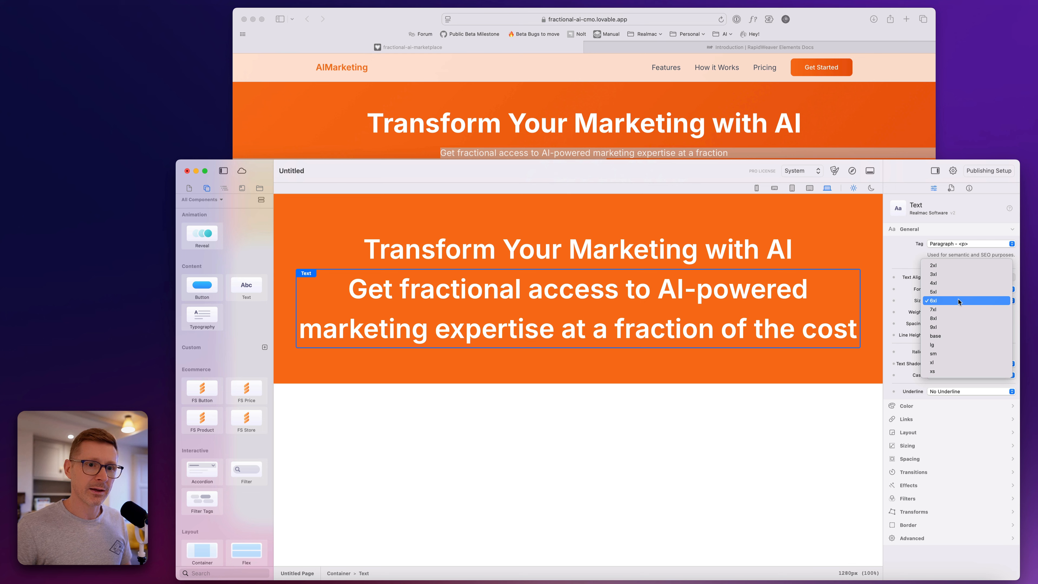
{"action": "left_click", "coordinate": [960, 339]}
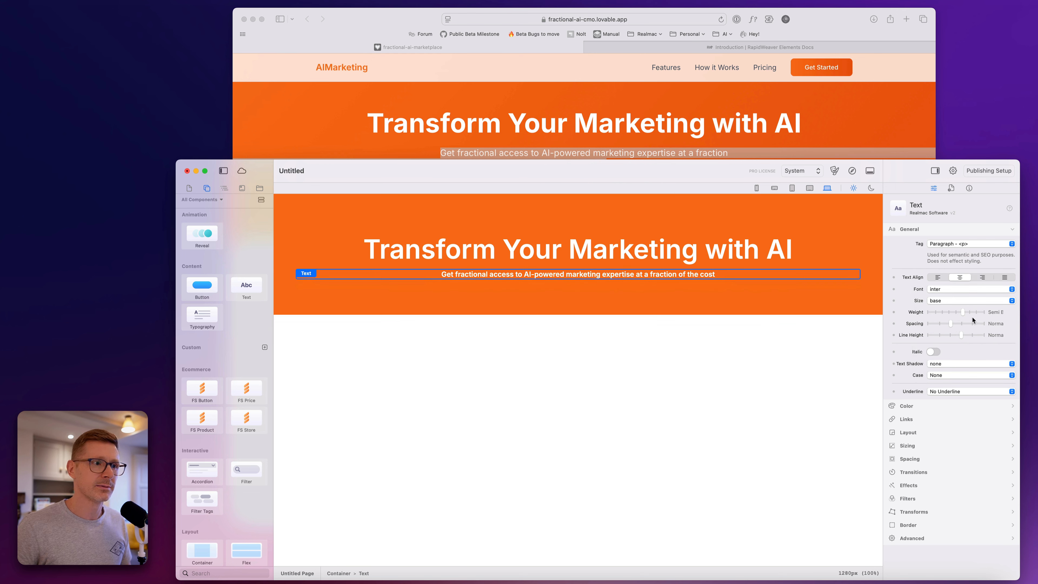
{"action": "left_click", "coordinate": [961, 301]}
{"action": "left_click", "coordinate": [954, 326]}
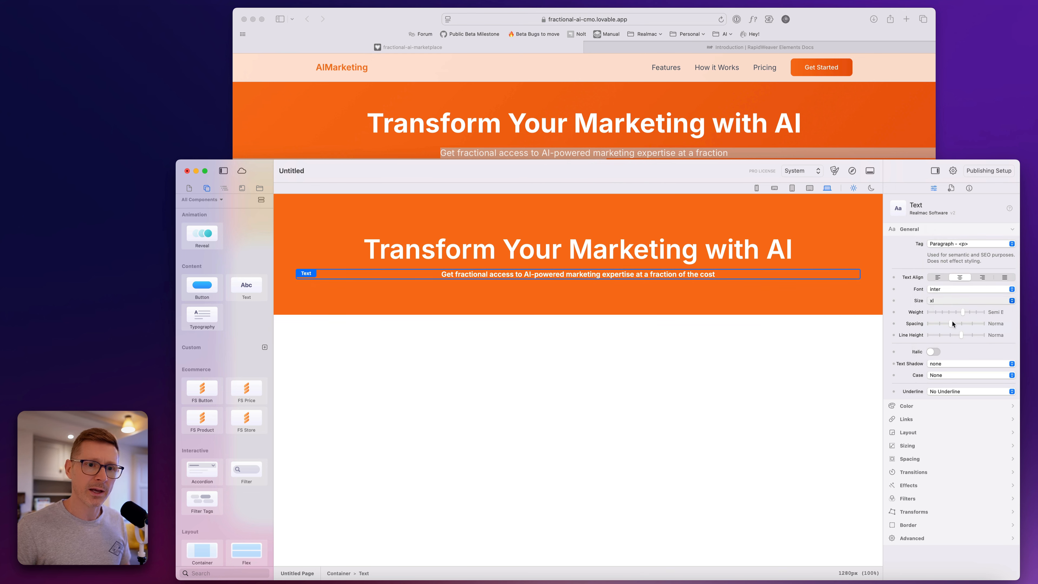
{"action": "left_click_drag", "start_coordinate": [963, 313], "coordinate": [936, 313]}
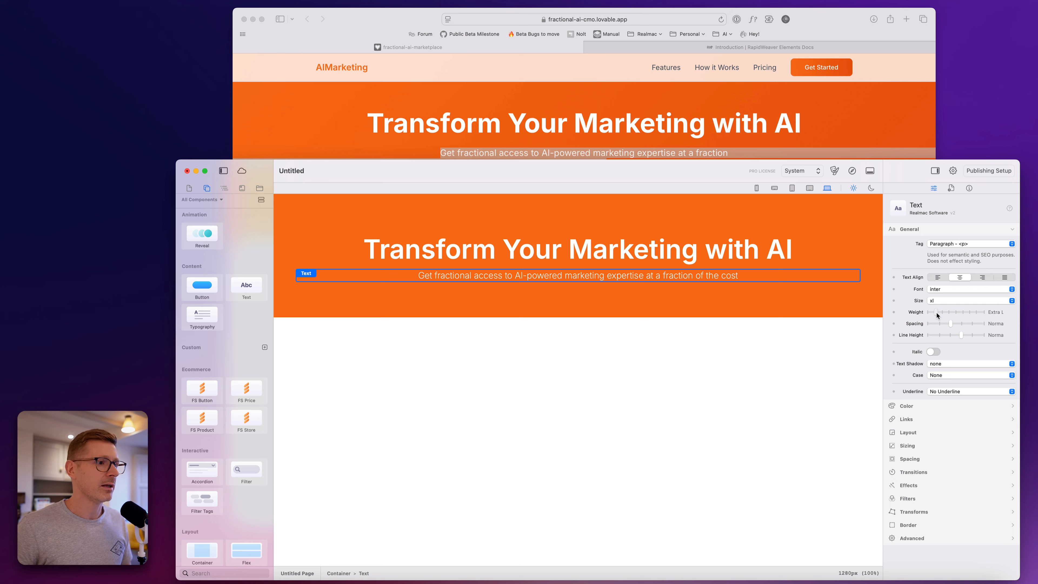
- Switch to the browser, inspect the reference tagline's font, size and weight with WhatFont, and return to Elements
{"action": "left_click", "coordinate": [783, 153]}
{"action": "left_click", "coordinate": [753, 19]}
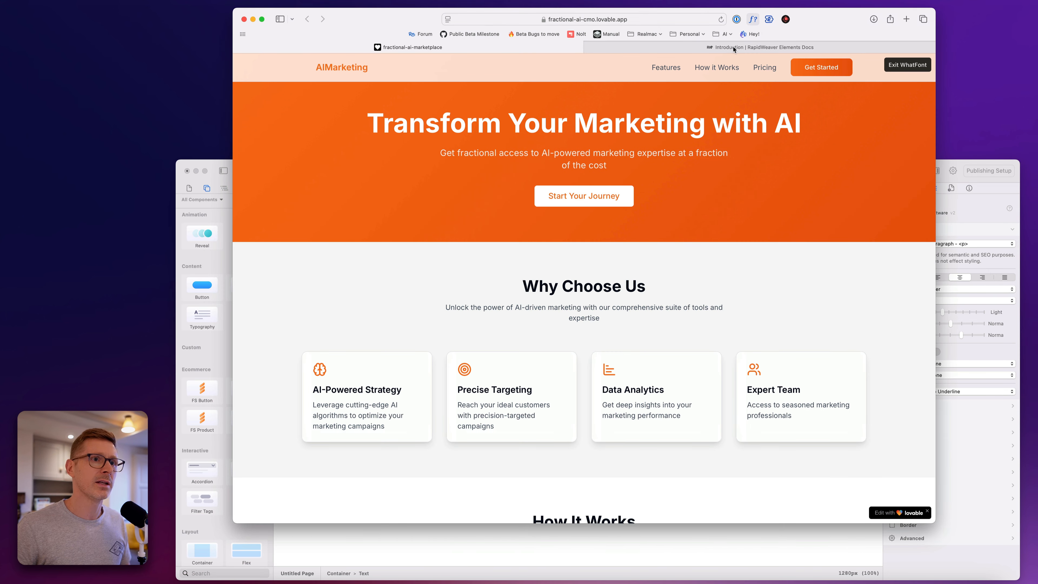
{"action": "left_click", "coordinate": [698, 167]}
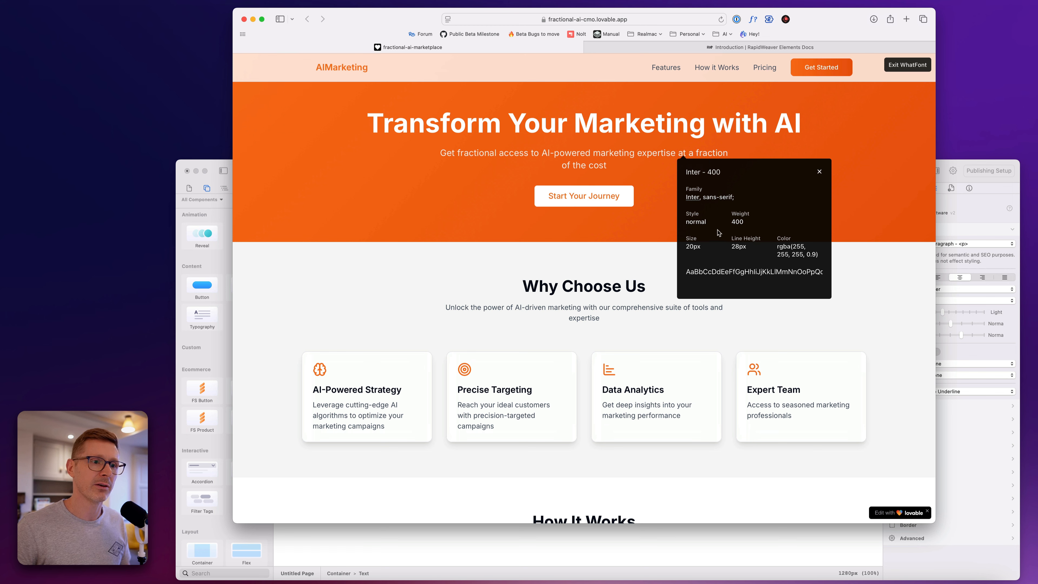
{"action": "left_click", "coordinate": [821, 174]}
{"action": "left_click", "coordinate": [971, 162]}
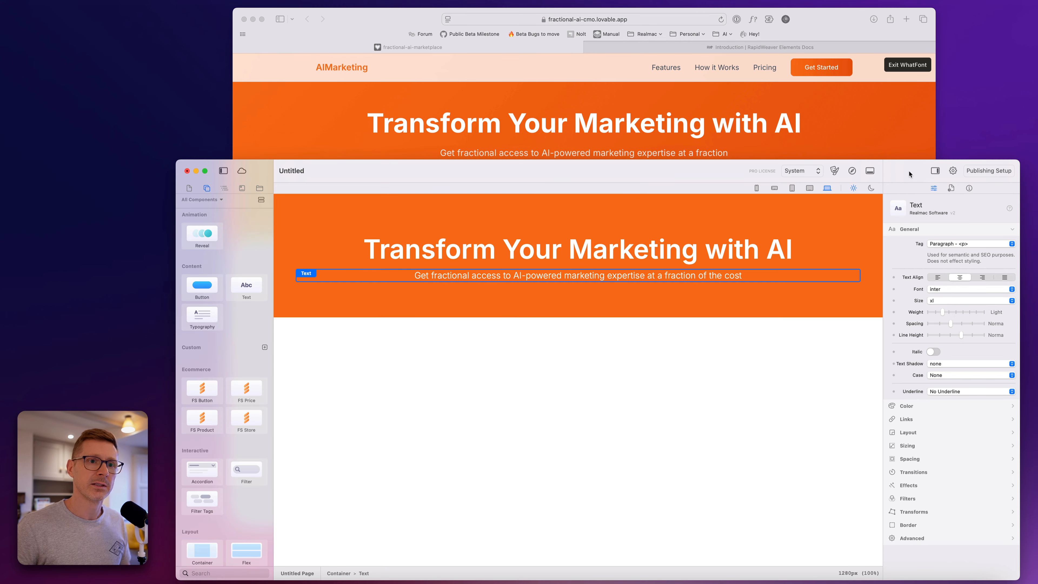
- Review the theme's font size definitions, including base and 3xl, and close the theme settings
{"action": "left_click", "coordinate": [834, 171]}
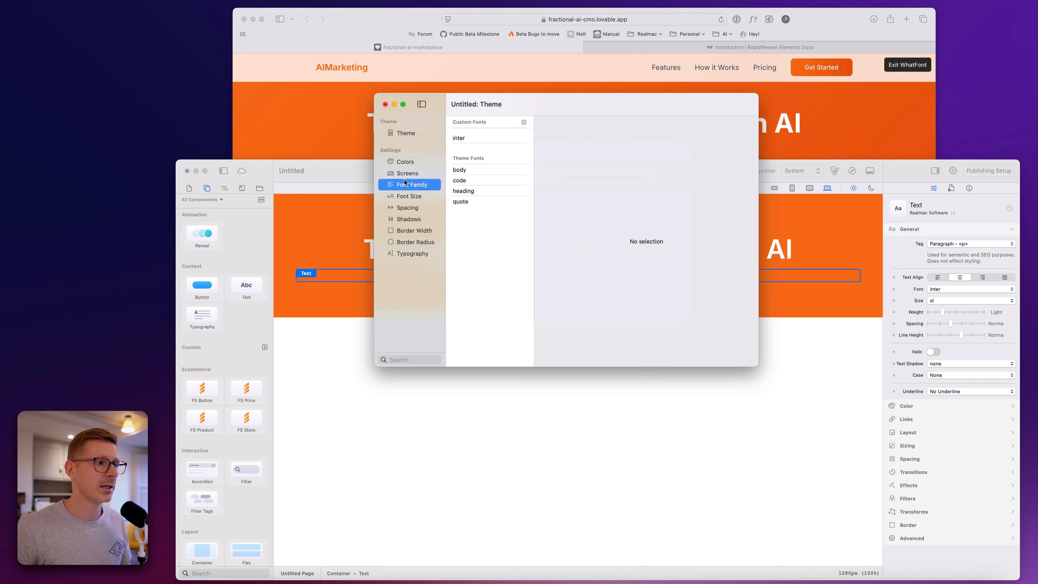
{"action": "left_click", "coordinate": [428, 197]}
{"action": "left_click", "coordinate": [470, 243]}
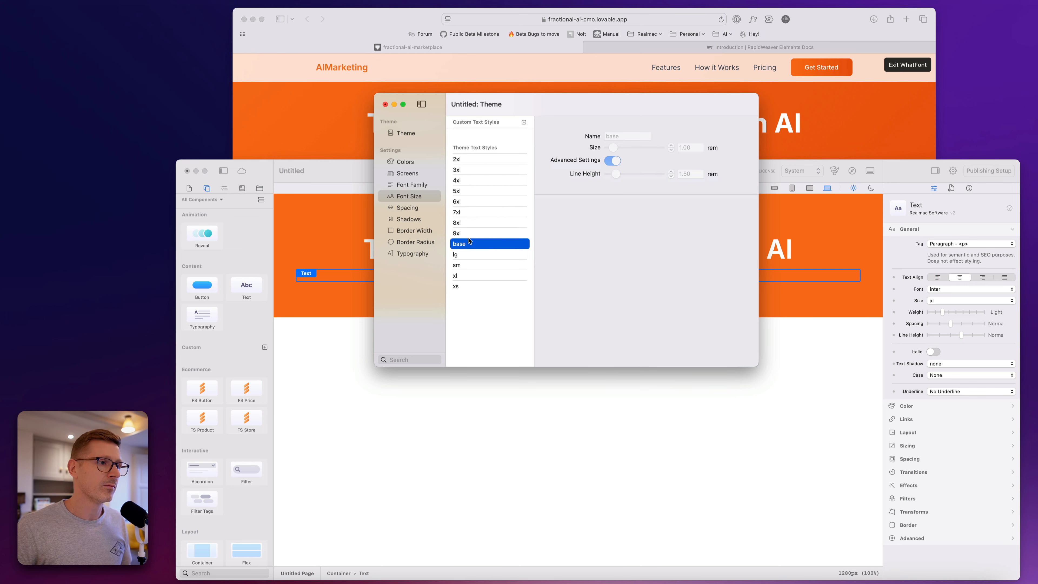
{"action": "left_click", "coordinate": [476, 232]}
{"action": "left_click", "coordinate": [475, 223]}
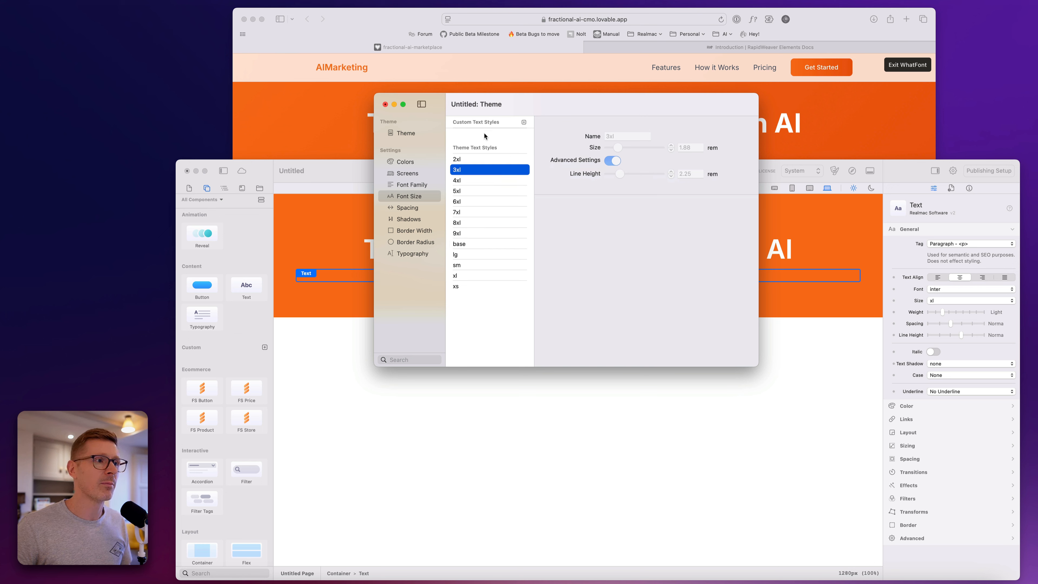
{"action": "left_click", "coordinate": [386, 105]}
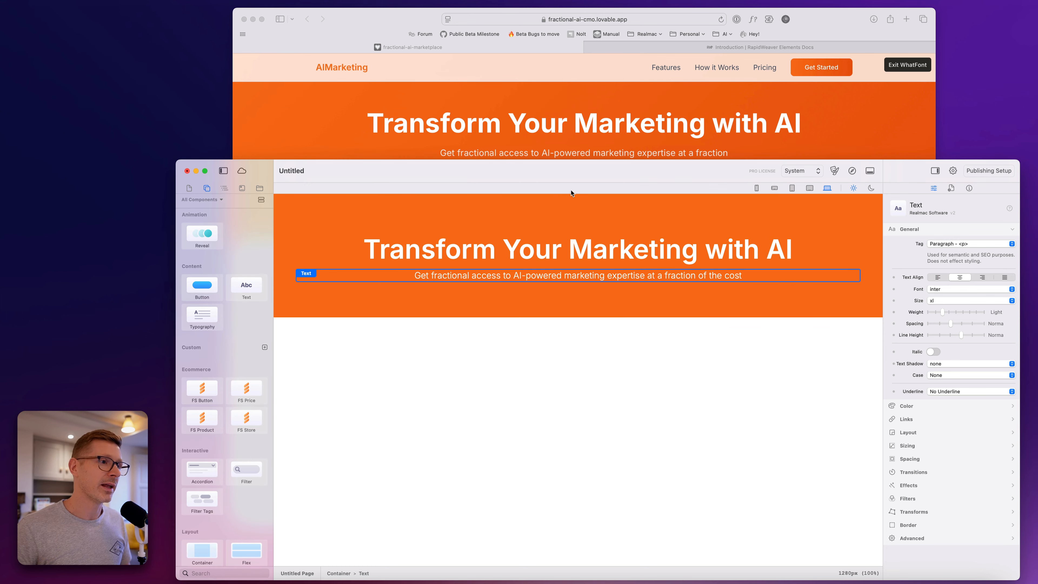
- Compare the tagline with the reference page, inspecting the reference tagline's start and end in WhatFont and exiting the inspector
{"action": "left_click", "coordinate": [588, 225]}
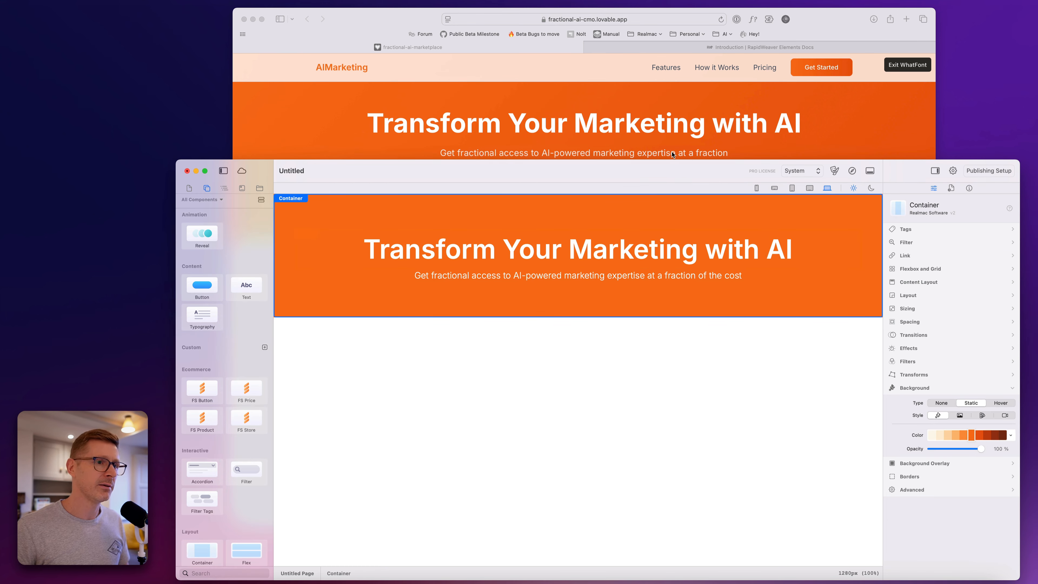
{"action": "left_click", "coordinate": [679, 140]}
{"action": "left_click", "coordinate": [975, 301]}
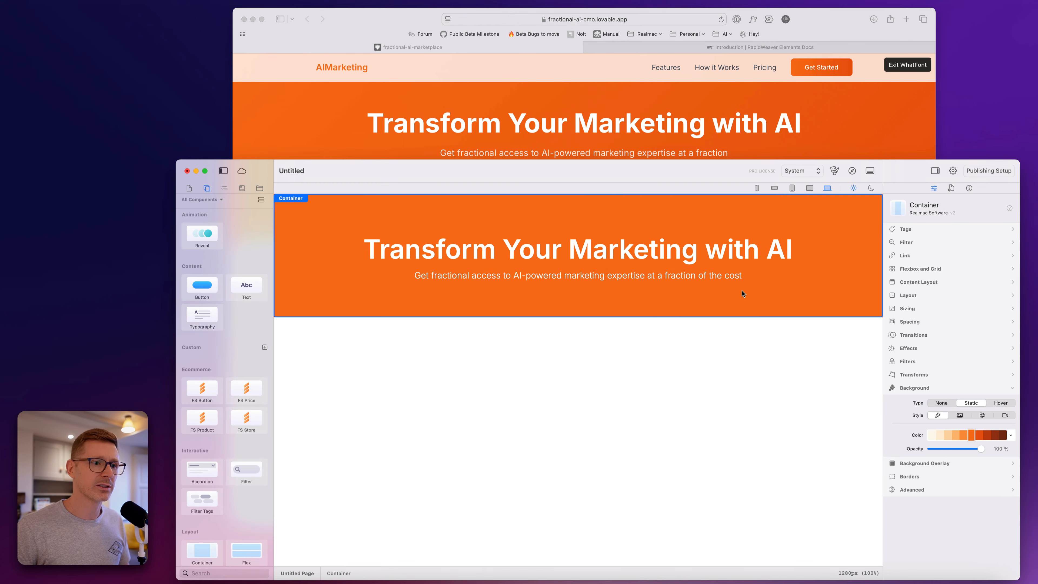
{"action": "left_click", "coordinate": [731, 279]}
{"action": "left_click", "coordinate": [539, 155]}
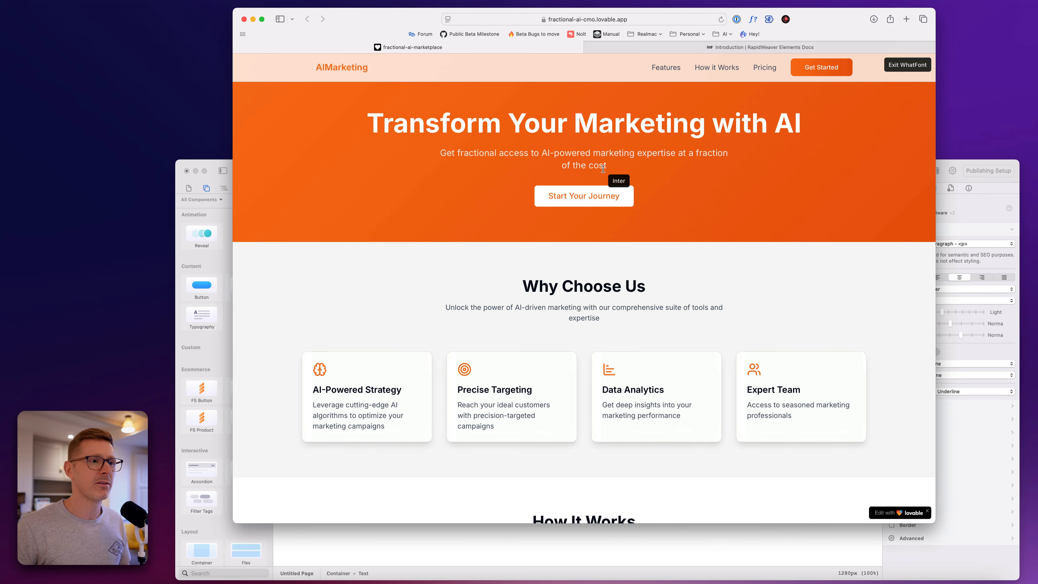
{"action": "left_click_drag", "start_coordinate": [609, 167], "coordinate": [435, 153]}
{"action": "left_click", "coordinate": [435, 154]}
{"action": "left_click", "coordinate": [612, 168]}
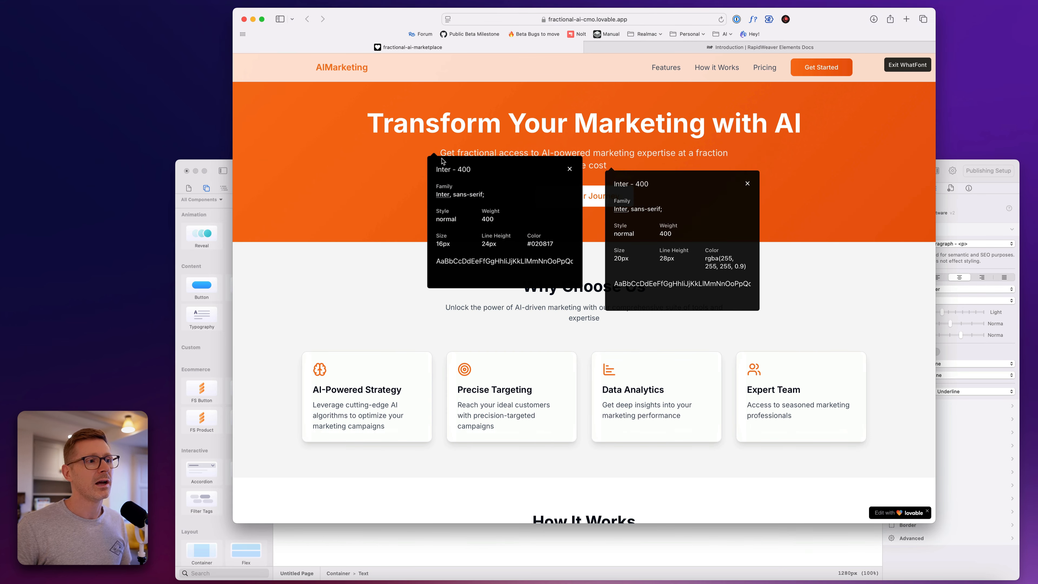
{"action": "left_click", "coordinate": [750, 19]}
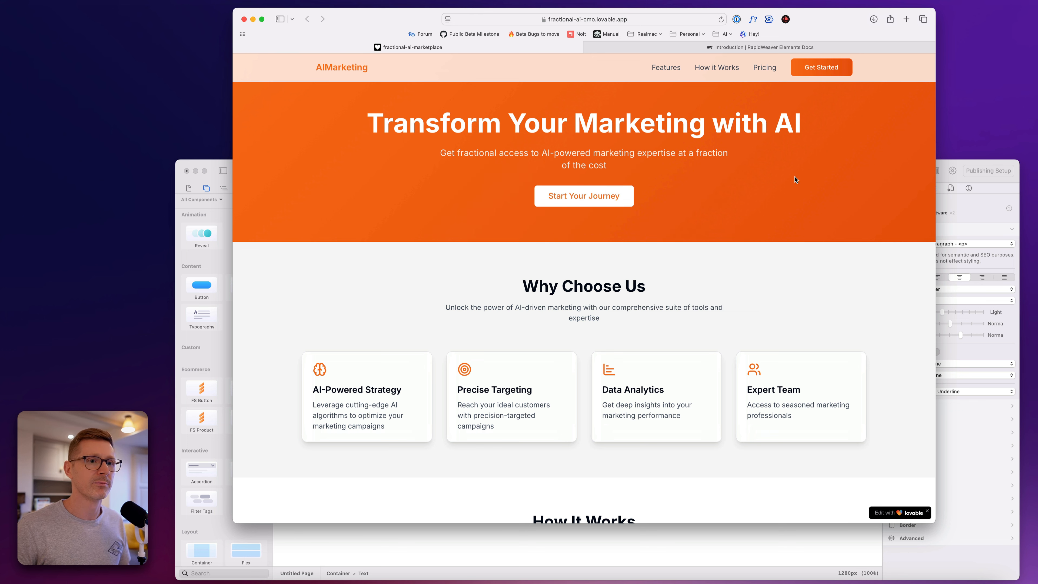
- Return to Elements and add a Button component below the tagline inside the orange container
{"action": "left_click", "coordinate": [967, 228]}
{"action": "left_click", "coordinate": [608, 312]}
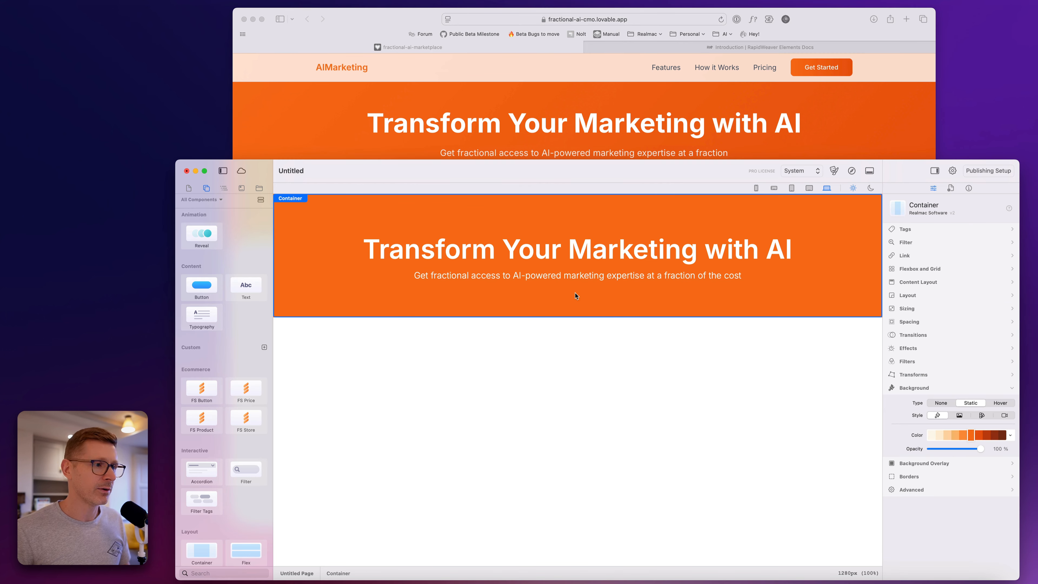
{"action": "left_click_drag", "start_coordinate": [204, 292], "coordinate": [578, 291]}
{"action": "left_click", "coordinate": [628, 247]}
- Bring the reference page's Start Your Journey button into view, shrink the browser window and raise the Elements window slightly beneath it
{"action": "left_click", "coordinate": [632, 135]}
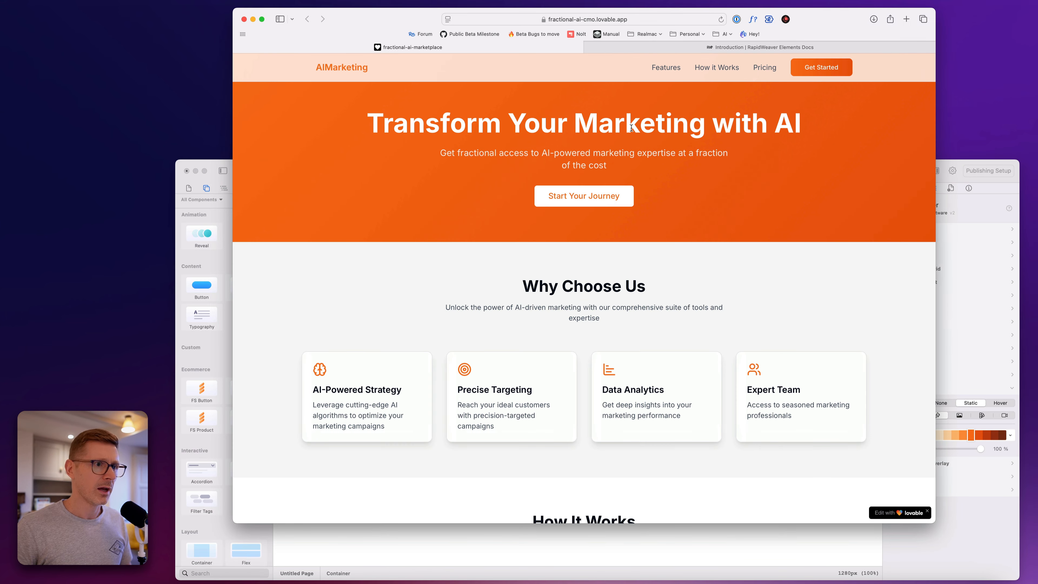
{"action": "scroll", "coordinate": [599, 174], "scroll_direction": "down", "scroll_amount": 3}
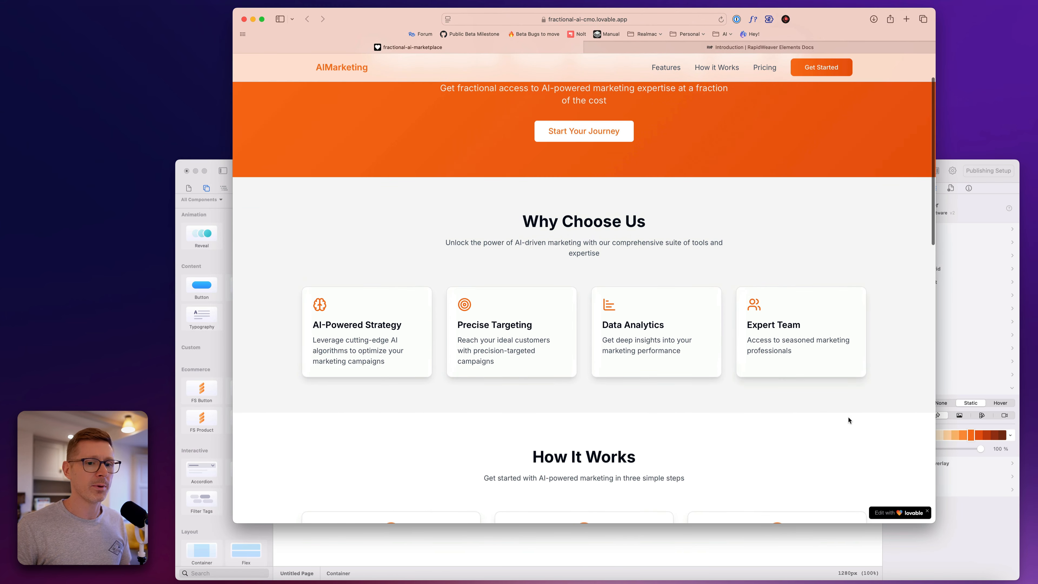
{"action": "left_click_drag", "start_coordinate": [936, 523], "coordinate": [925, 387]}
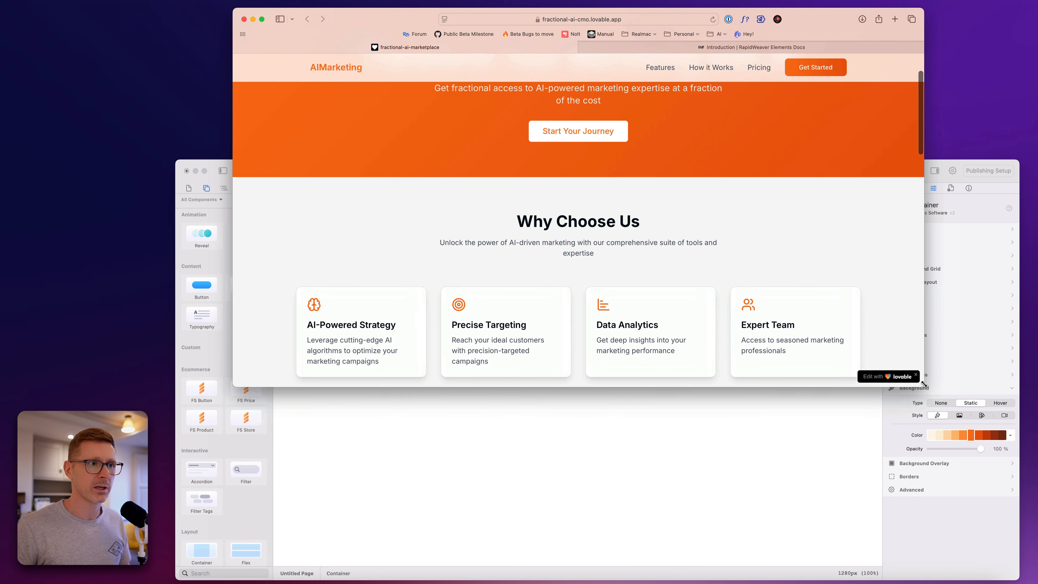
{"action": "left_click", "coordinate": [978, 278]}
{"action": "left_click_drag", "start_coordinate": [653, 165], "coordinate": [652, 154]}
- Set the new button's left and right padding to 10
{"action": "left_click", "coordinate": [559, 285]}
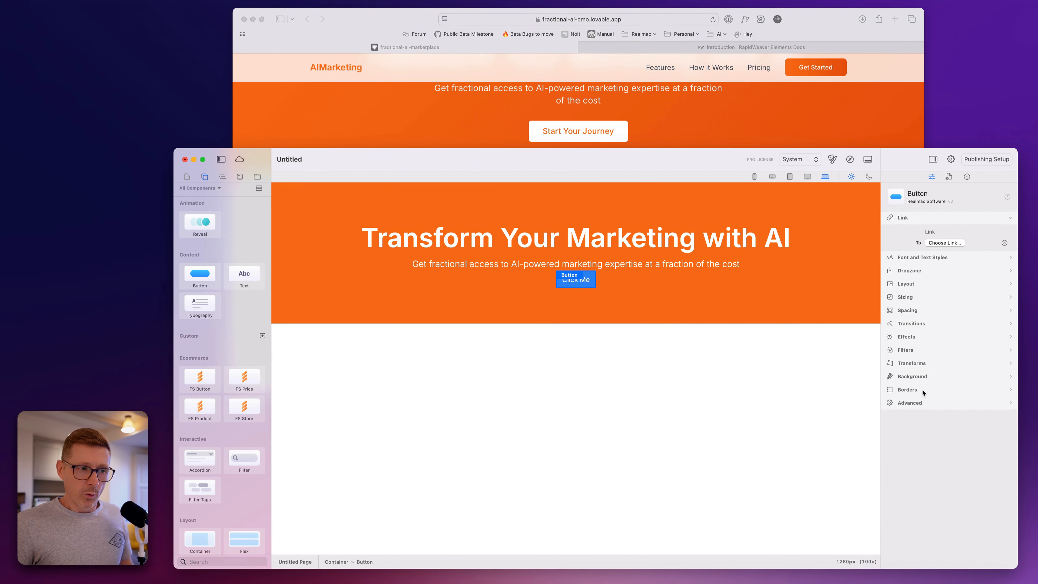
{"action": "left_click", "coordinate": [922, 312]}
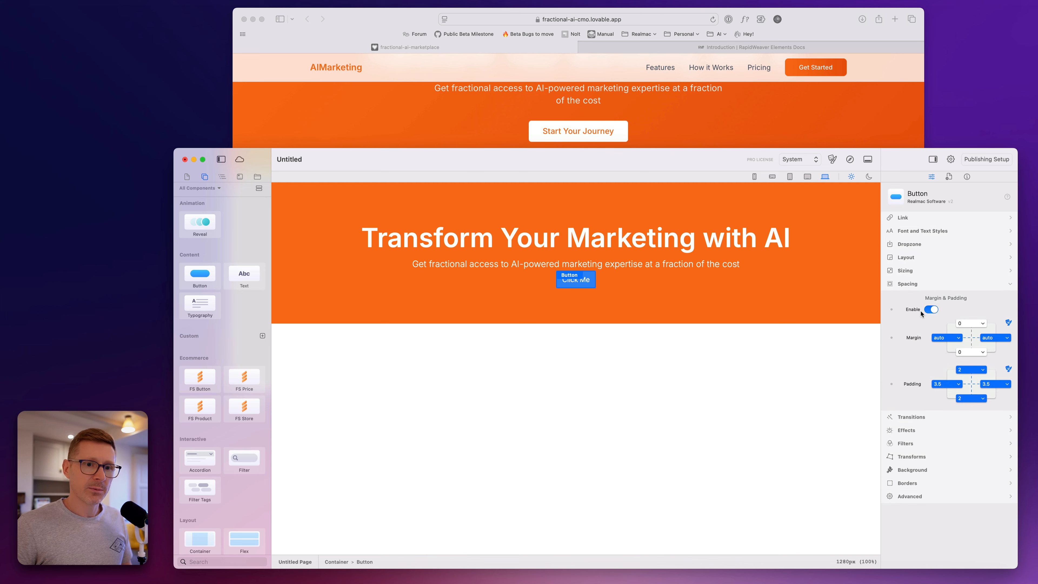
{"action": "left_click", "coordinate": [953, 383]}
{"action": "left_click", "coordinate": [966, 385]}
{"action": "left_click", "coordinate": [951, 383]}
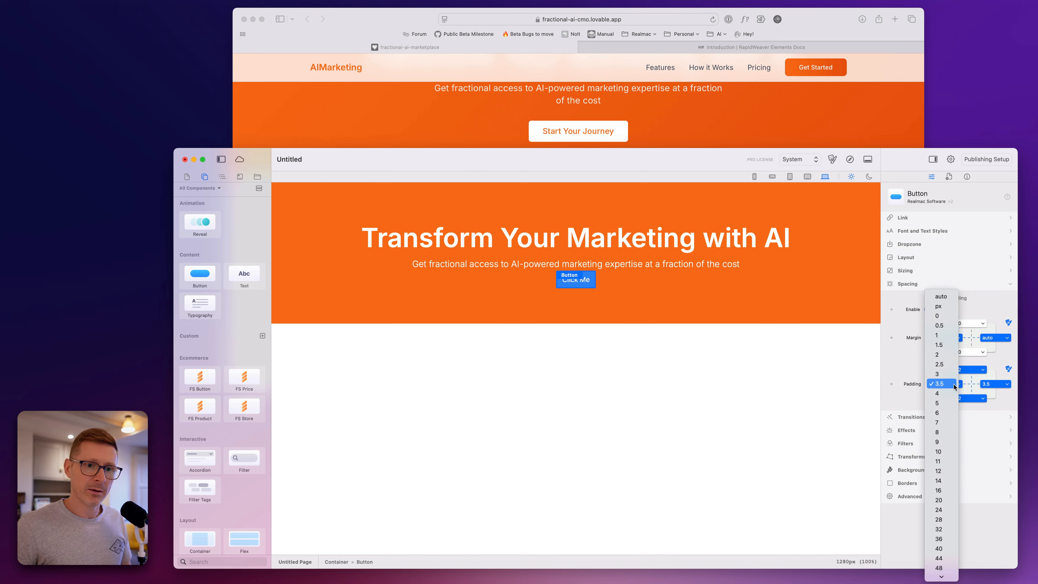
{"action": "left_click", "coordinate": [941, 454]}
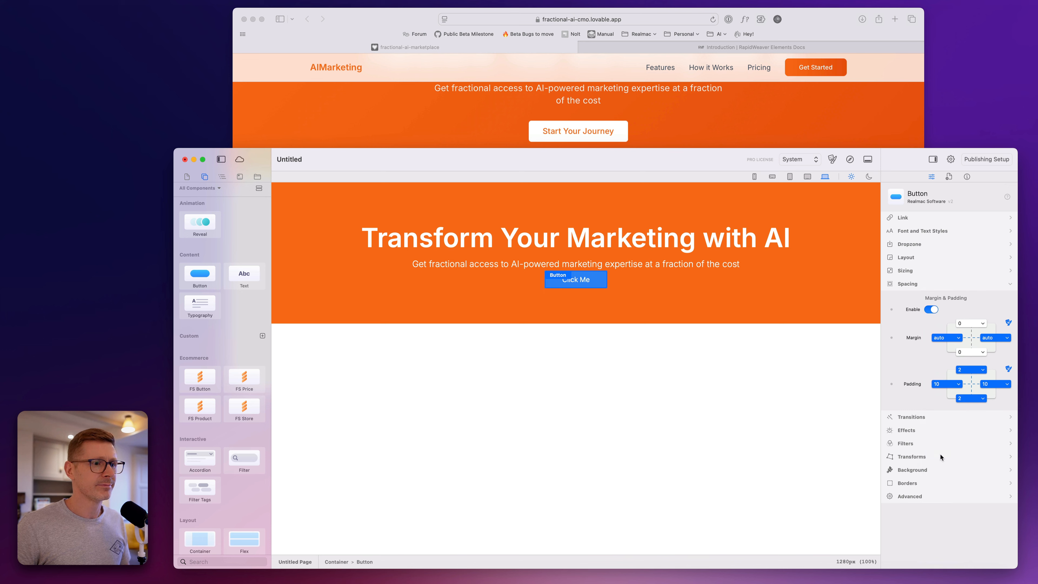
- Replace the button's label with "Start Your Journey" and reselect the button
{"action": "double_click", "coordinate": [584, 285]}
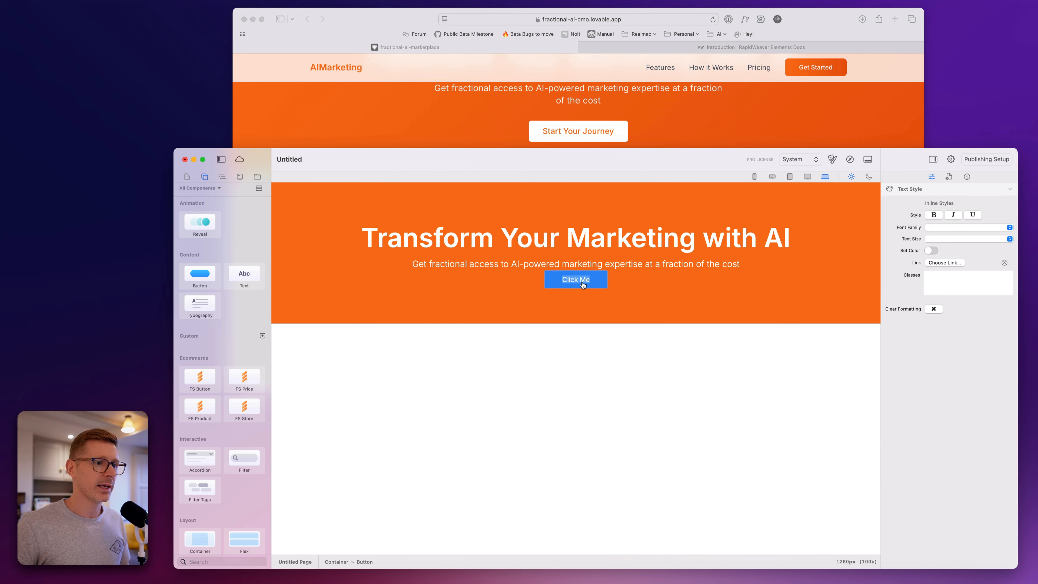
{"action": "type", "text": "Start You"}
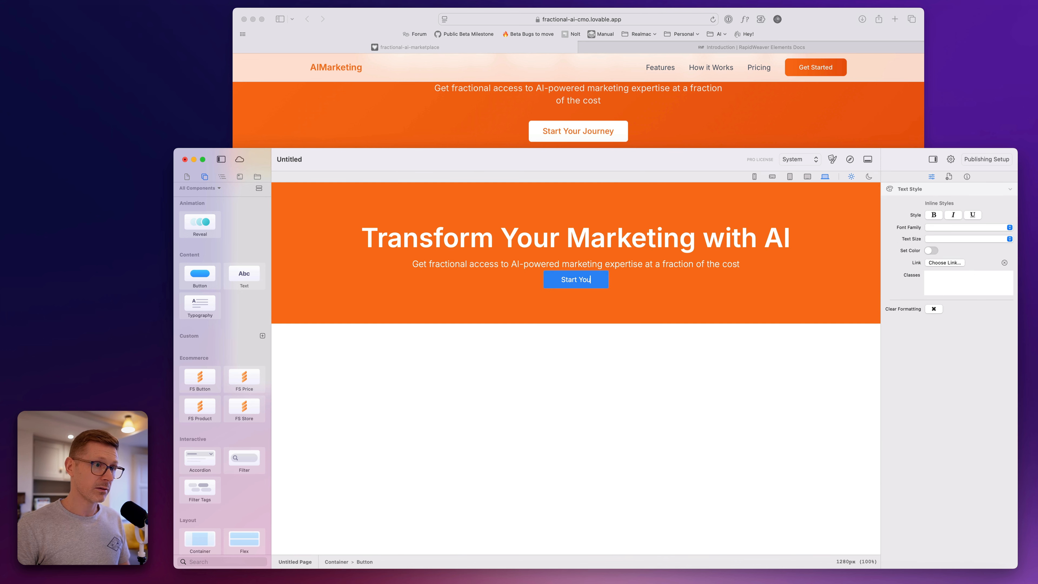
{"action": "type", "text": "r Journey"}
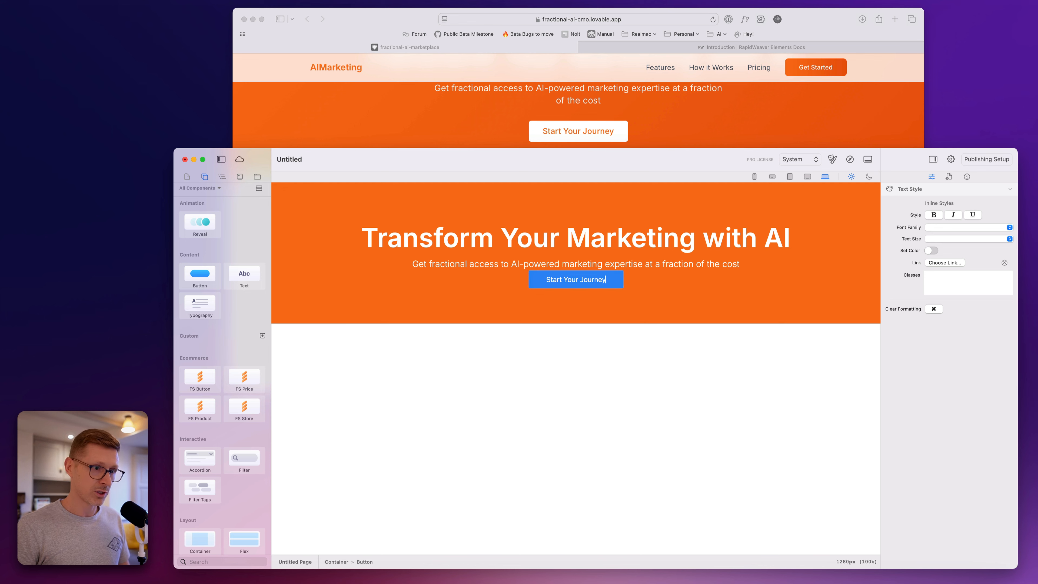
{"action": "left_click", "coordinate": [599, 290]}
{"action": "left_click", "coordinate": [599, 288]}
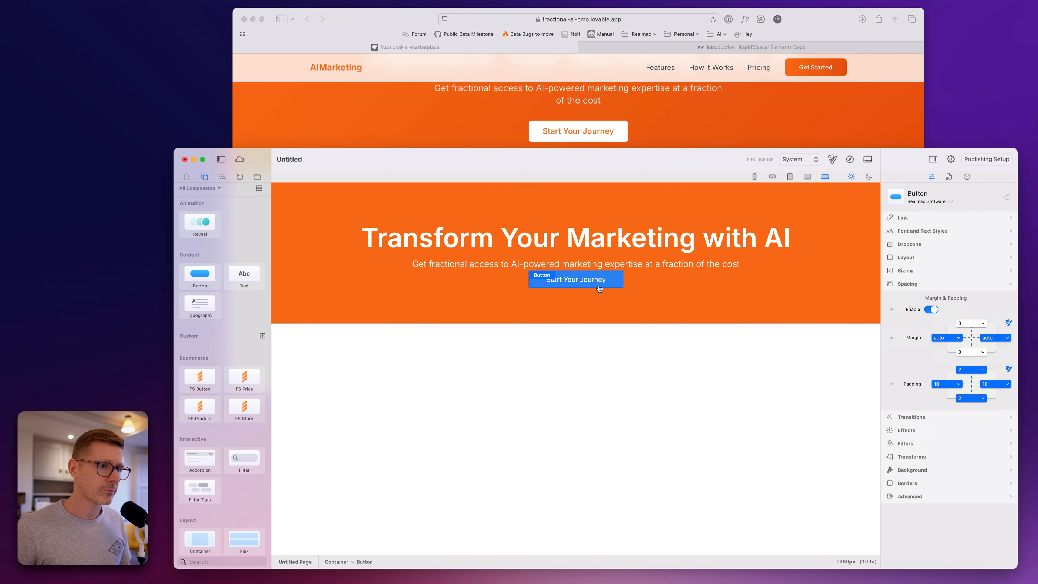
- Set the button's hover background start color to white
{"action": "left_click", "coordinate": [926, 472]}
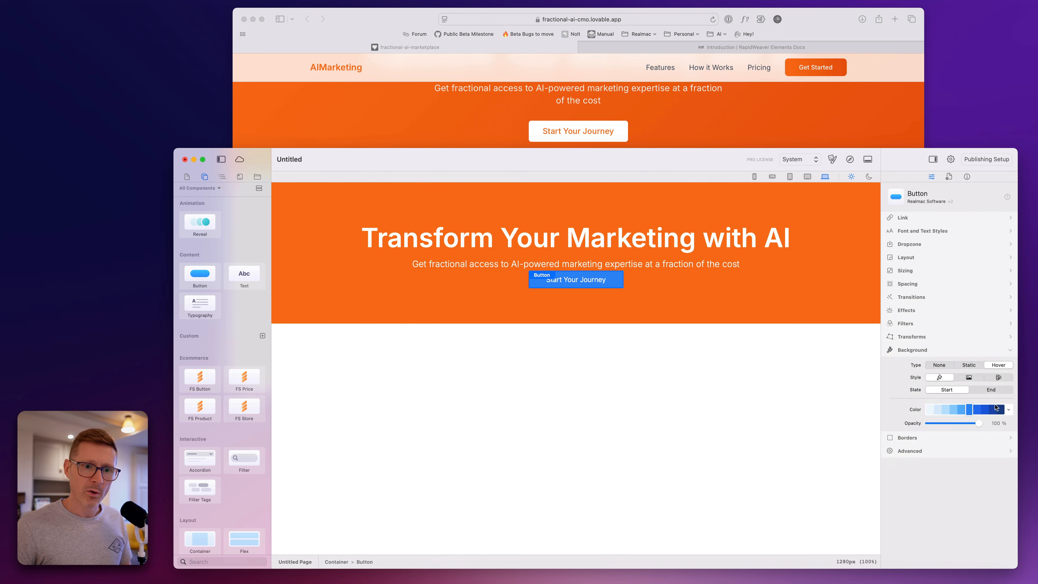
{"action": "left_click", "coordinate": [1009, 410]}
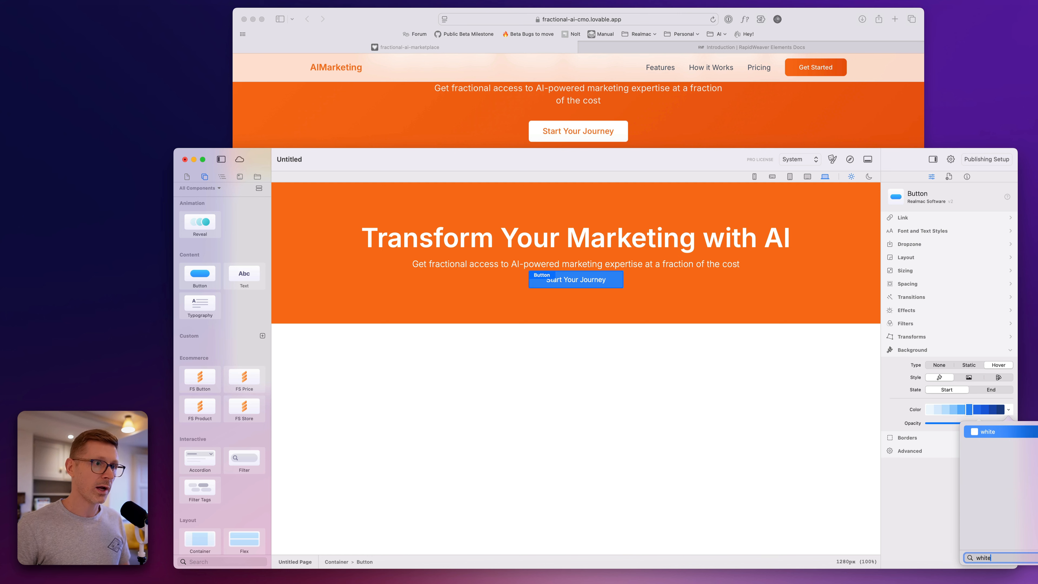
{"action": "left_click", "coordinate": [990, 432]}
- Check the reference button's hover effect in the browser, then set the Elements button's hover background end color to orange
{"action": "left_click", "coordinate": [675, 127]}
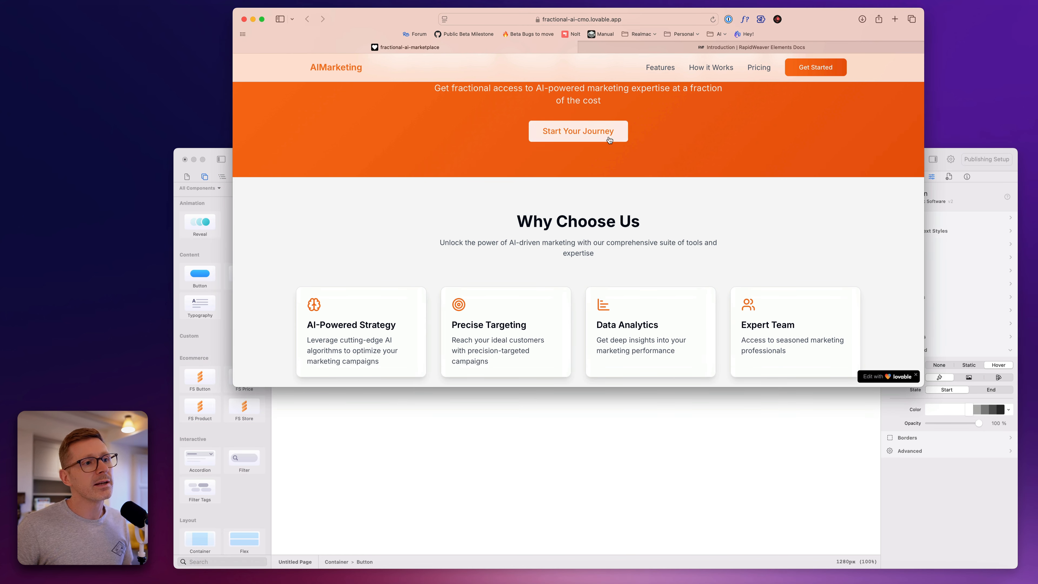
{"action": "left_click", "coordinate": [712, 408]}
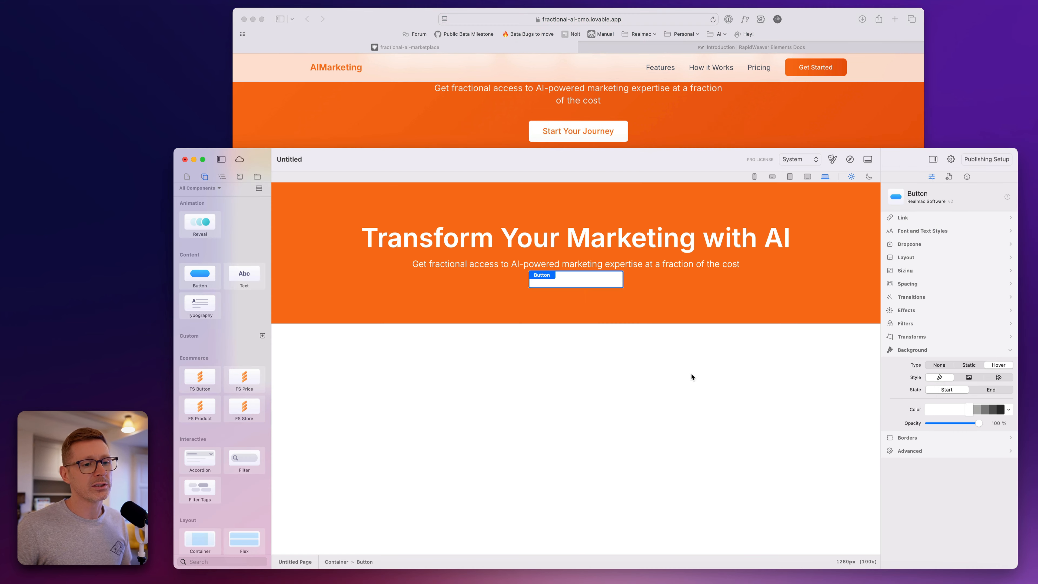
{"action": "left_click", "coordinate": [988, 390]}
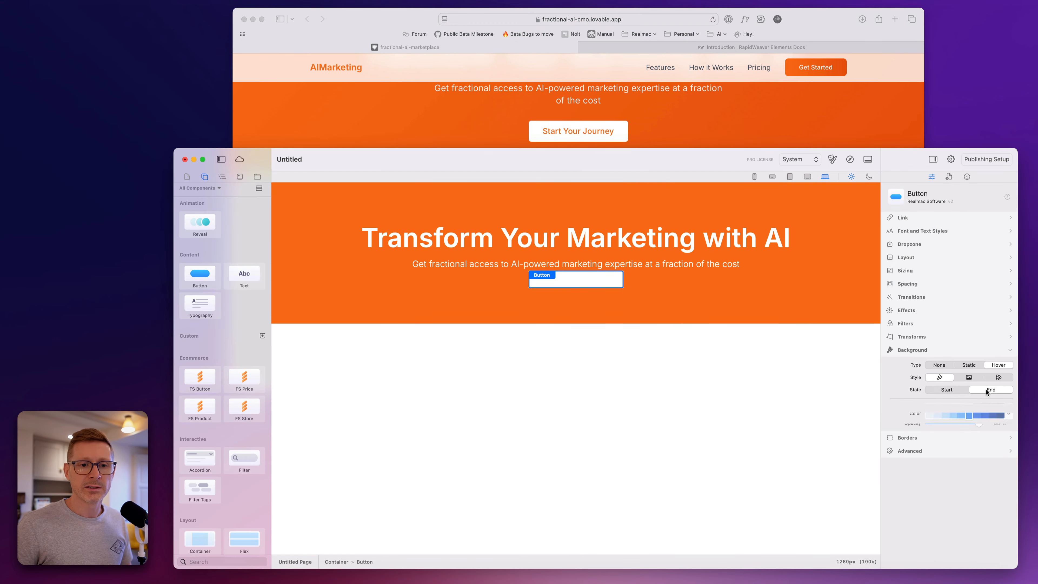
{"action": "left_click", "coordinate": [1011, 412]}
{"action": "type", "text": "ori"}
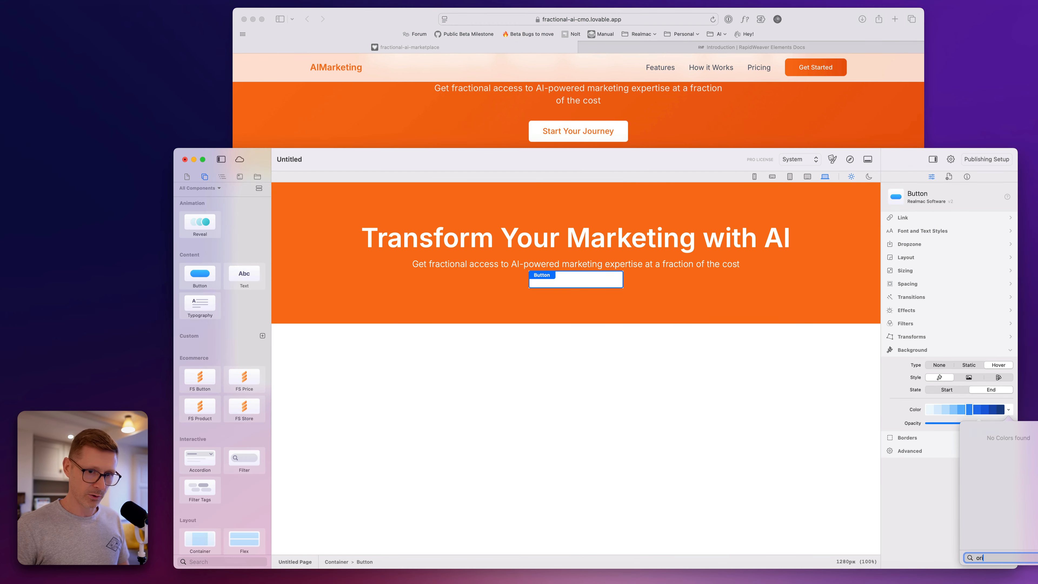
{"action": "key", "text": "BackSpace"}
{"action": "key", "text": "Return"}
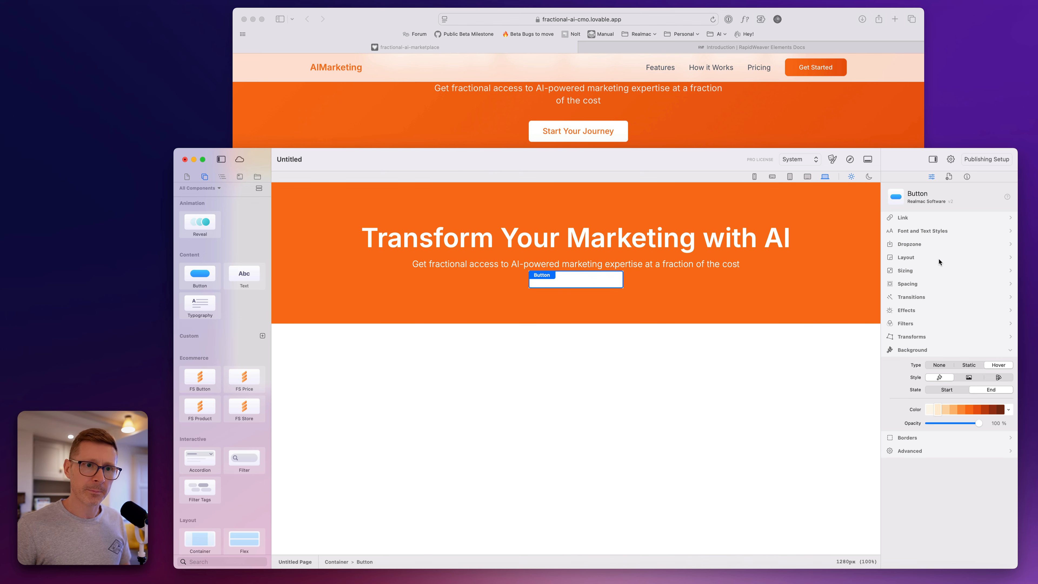
- Set the button's normal-state text color to the mid orange shade used for the hero background
{"action": "left_click", "coordinate": [938, 232]}
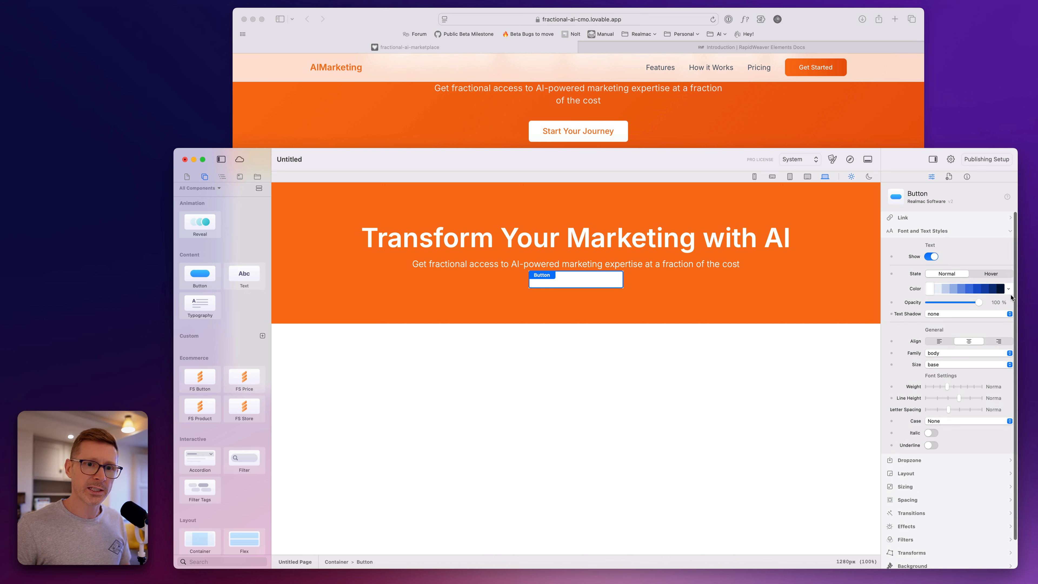
{"action": "left_click", "coordinate": [1008, 289]}
{"action": "left_click", "coordinate": [1000, 314]}
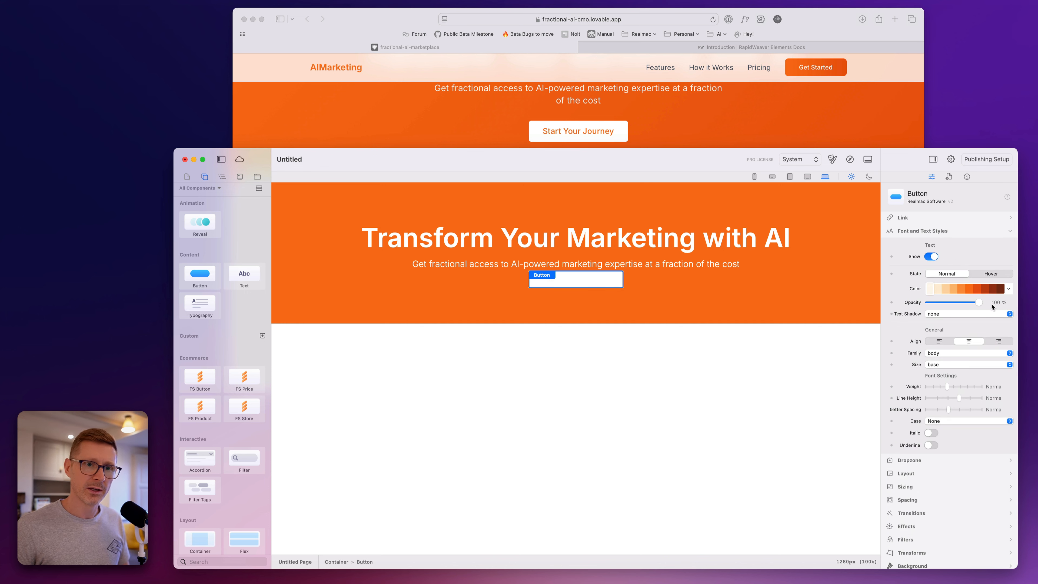
{"action": "left_click", "coordinate": [990, 289]}
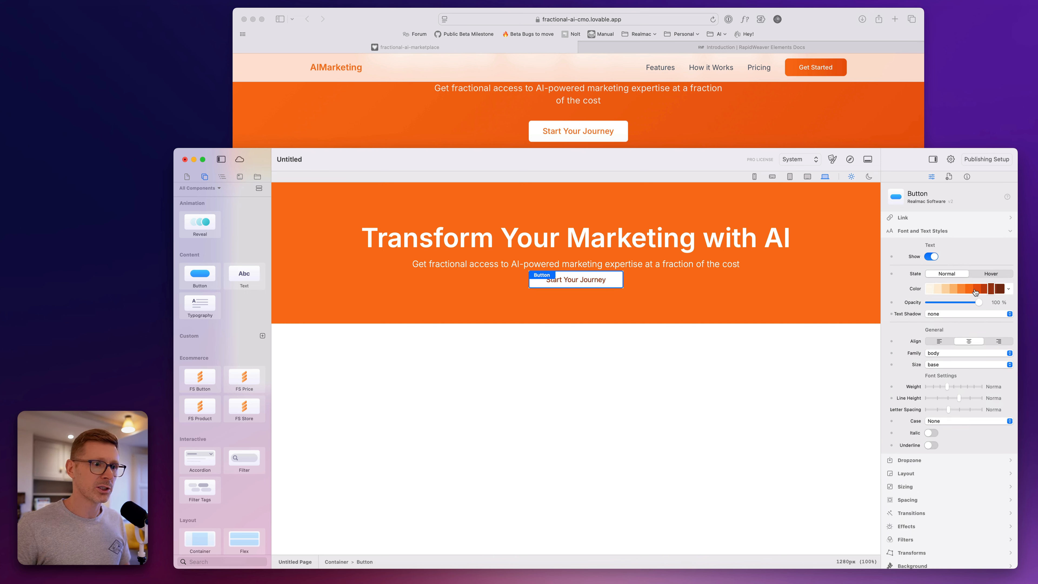
{"action": "left_click", "coordinate": [976, 290]}
{"action": "left_click", "coordinate": [969, 290]}
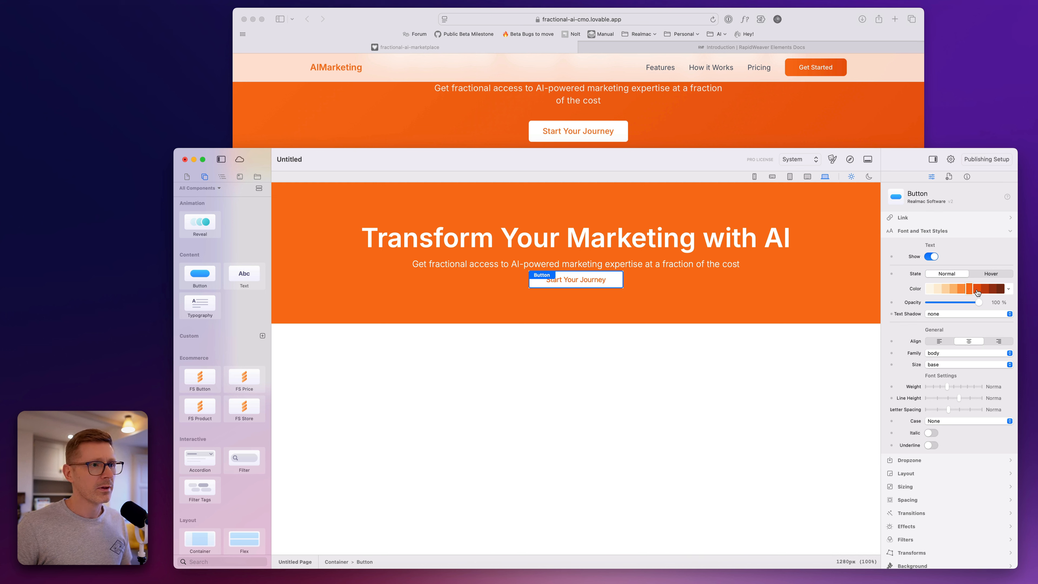
- Set the button's text size to lg and compare it with the reference button in the browser
{"action": "left_click", "coordinate": [947, 365]}
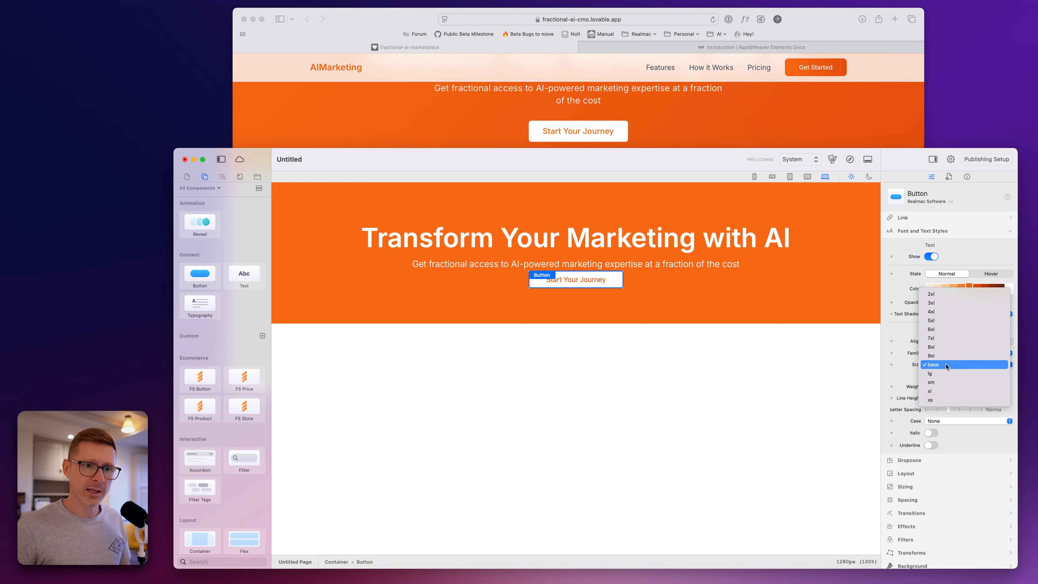
{"action": "left_click", "coordinate": [941, 372]}
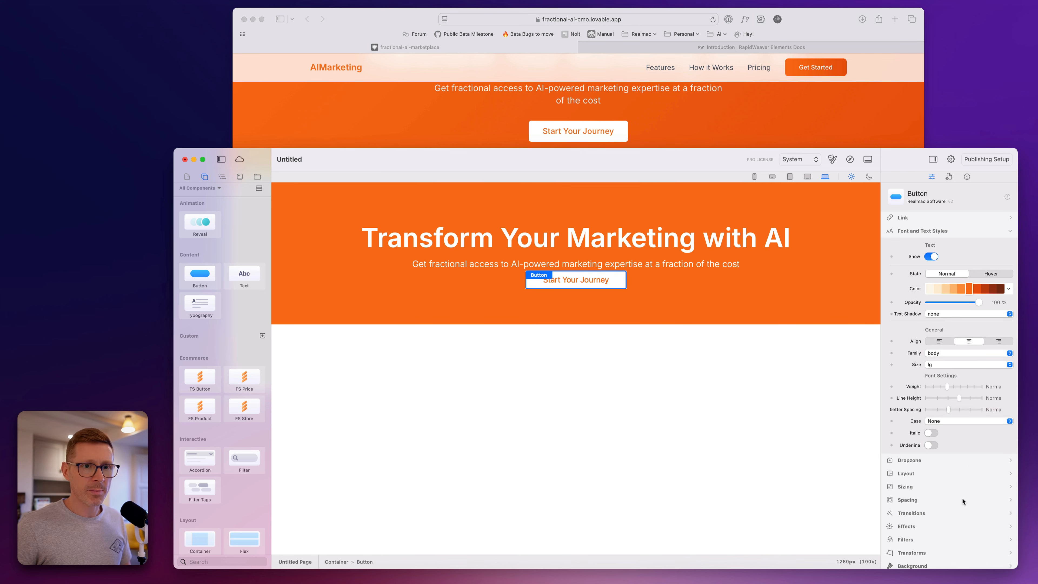
{"action": "left_click", "coordinate": [664, 134]}
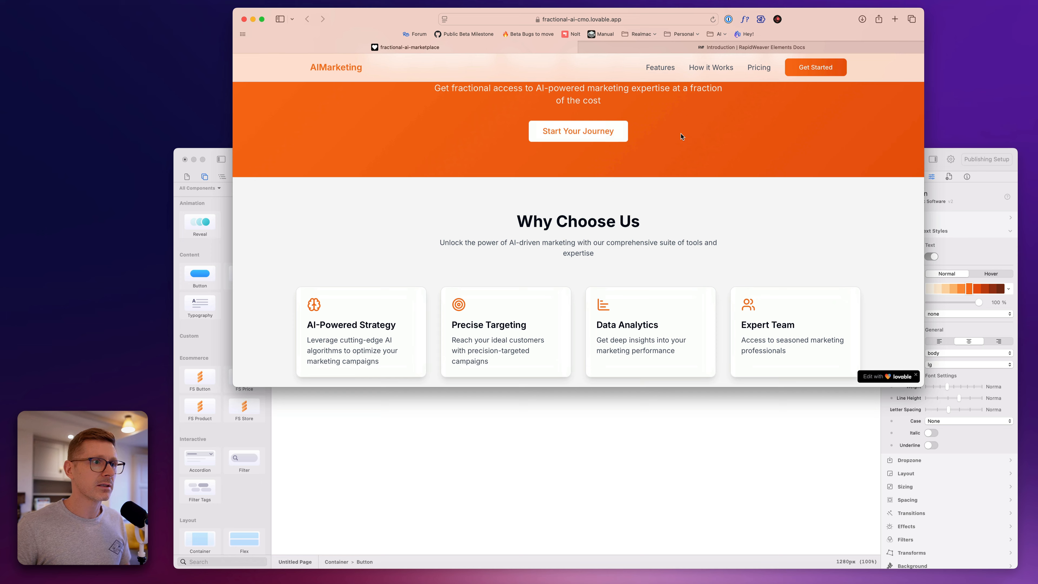
{"action": "key", "text": "super+Tab"}
- Set the button's hover-state text color to the same mid orange shade as its normal state
{"action": "left_click", "coordinate": [998, 273]}
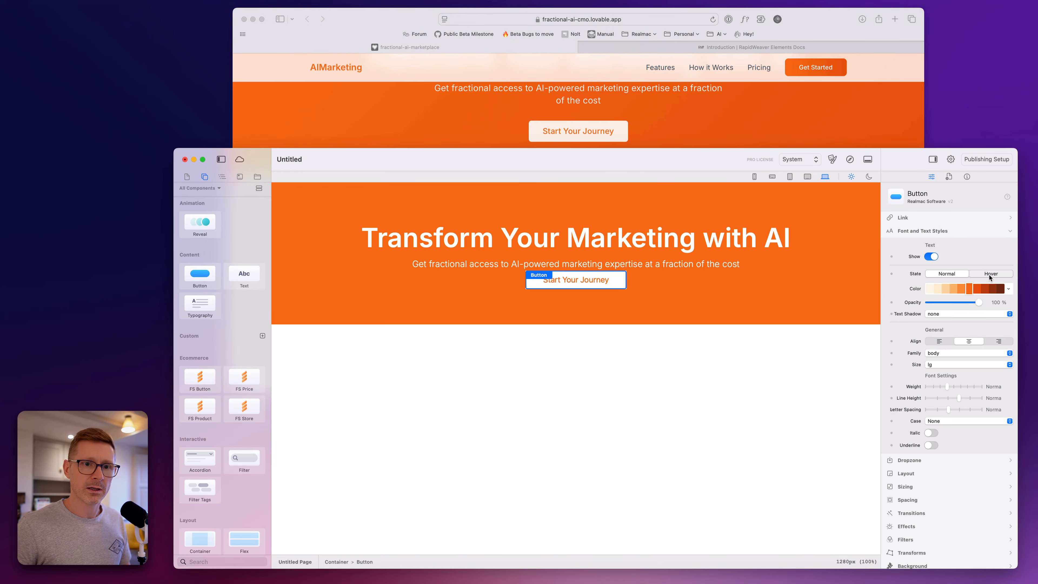
{"action": "left_click", "coordinate": [1009, 289]}
{"action": "type", "text": "or"}
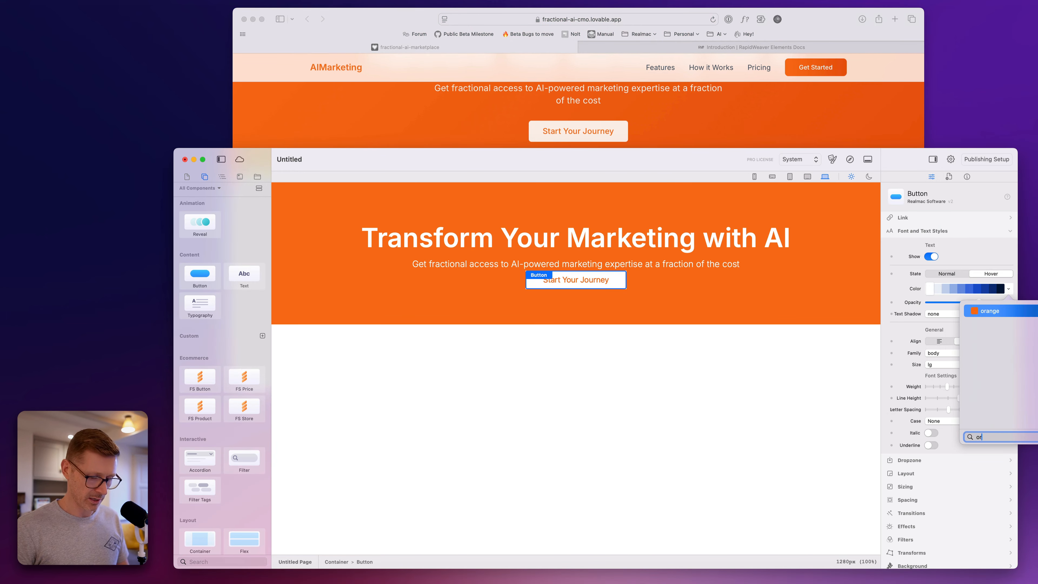
{"action": "key", "text": "Return"}
{"action": "left_click", "coordinate": [971, 289]}
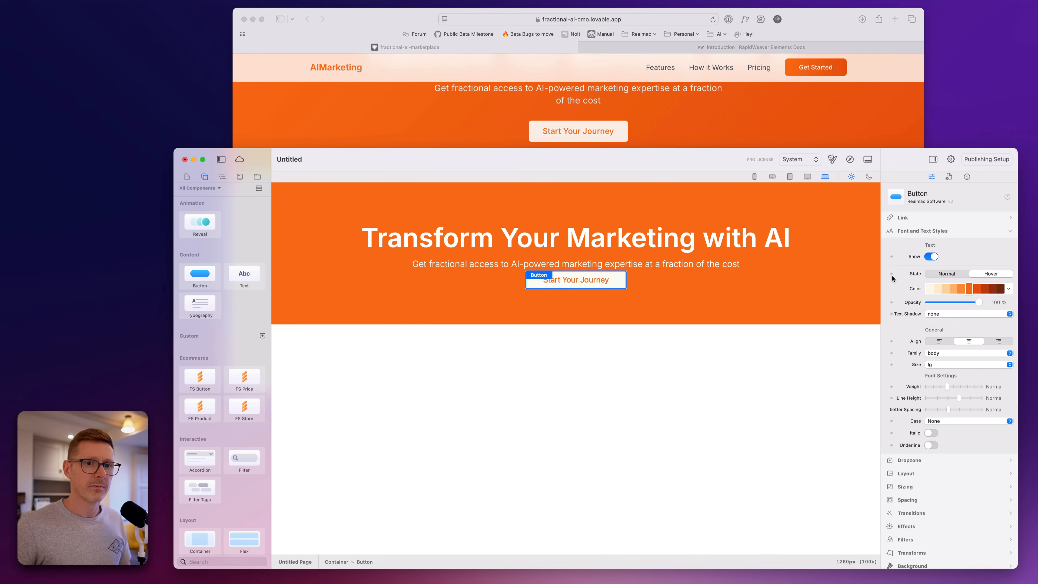
- Set the button's top and bottom padding to 3 and deselect the button to judge its height
{"action": "left_click", "coordinate": [917, 487]}
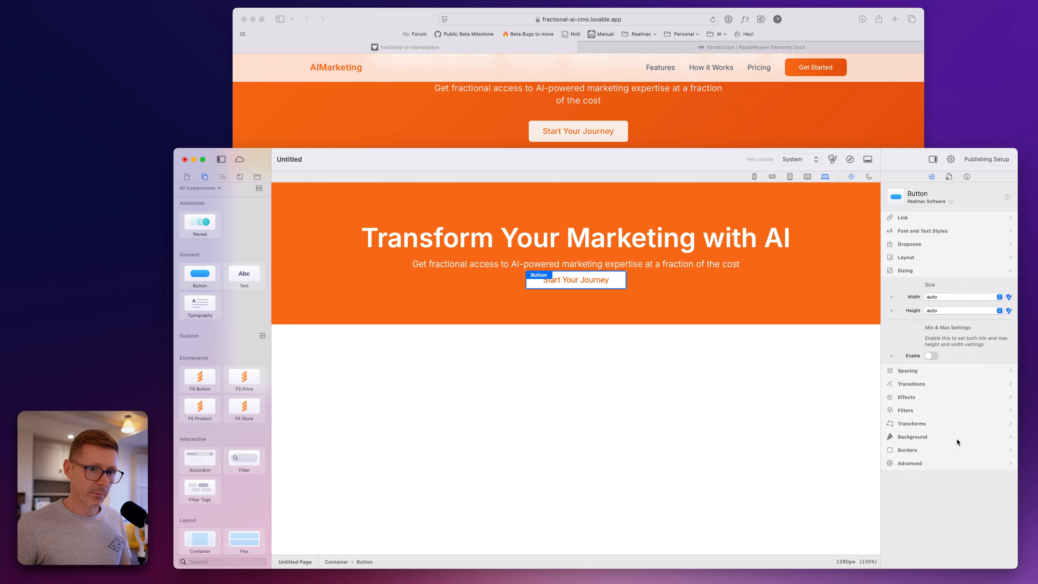
{"action": "left_click", "coordinate": [925, 372]}
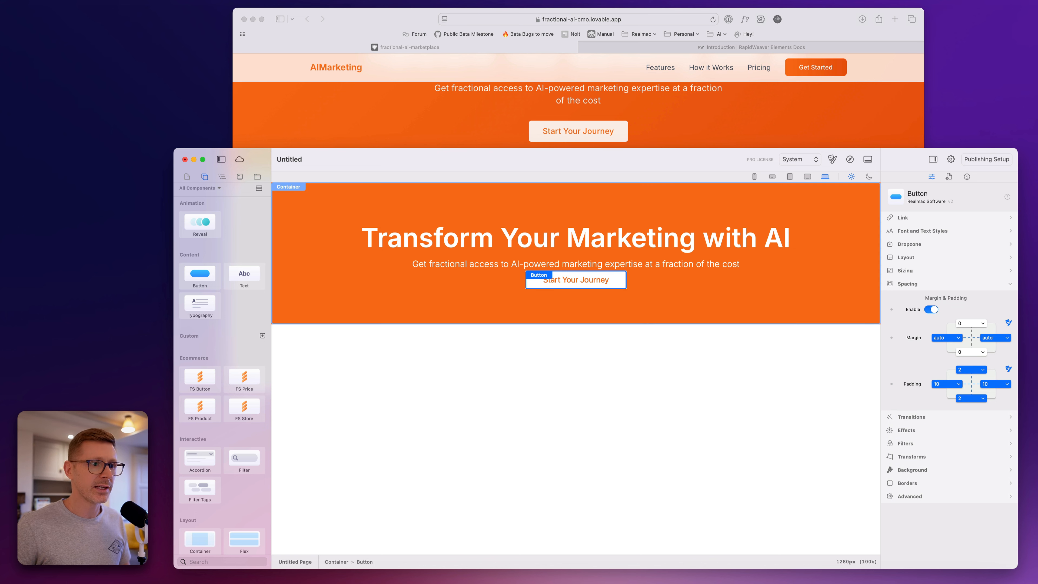
{"action": "left_click", "coordinate": [971, 370]}
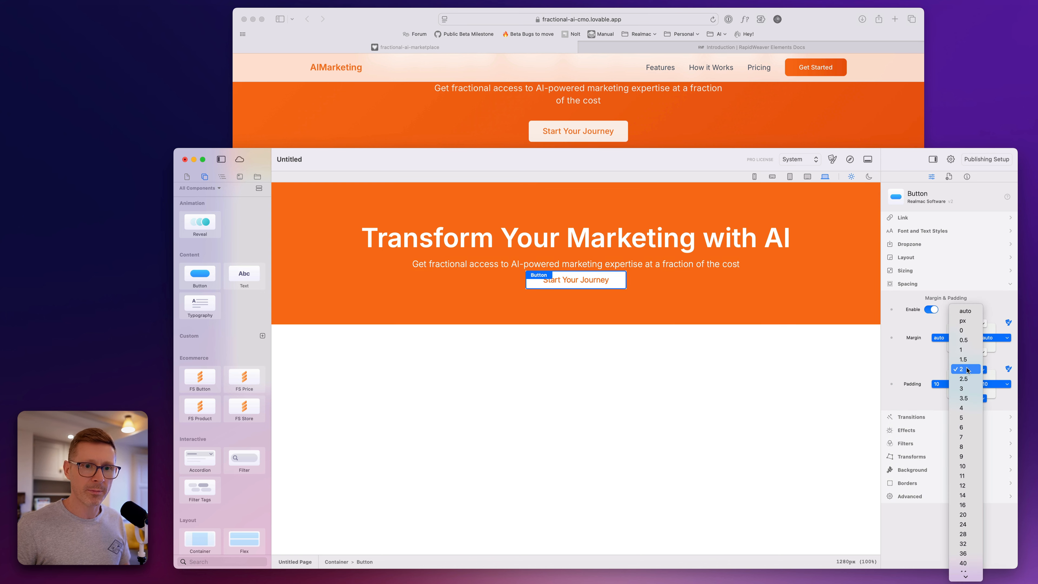
{"action": "left_click", "coordinate": [976, 409]}
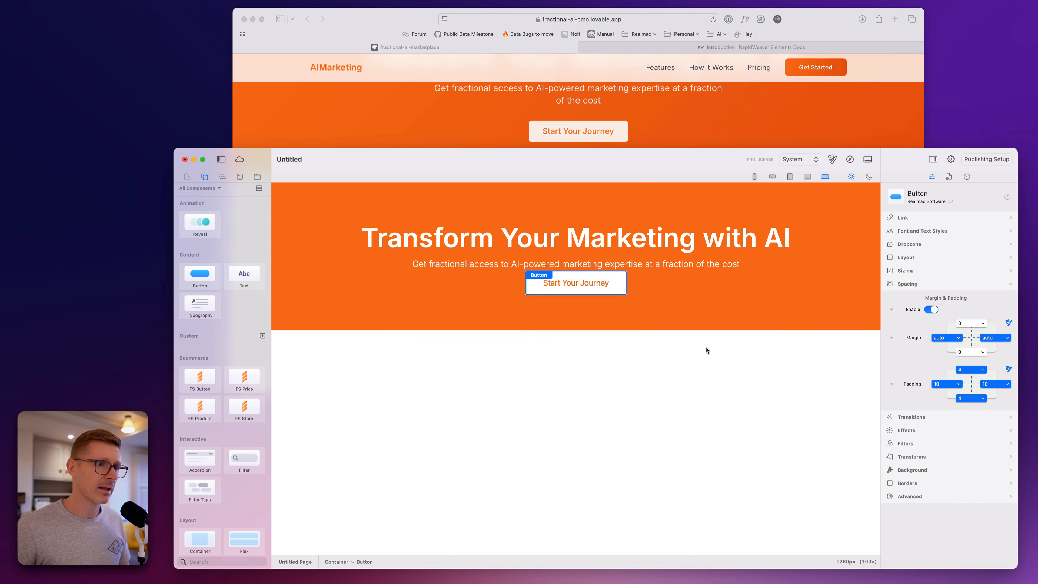
{"action": "left_click", "coordinate": [967, 372]}
{"action": "left_click", "coordinate": [969, 356]}
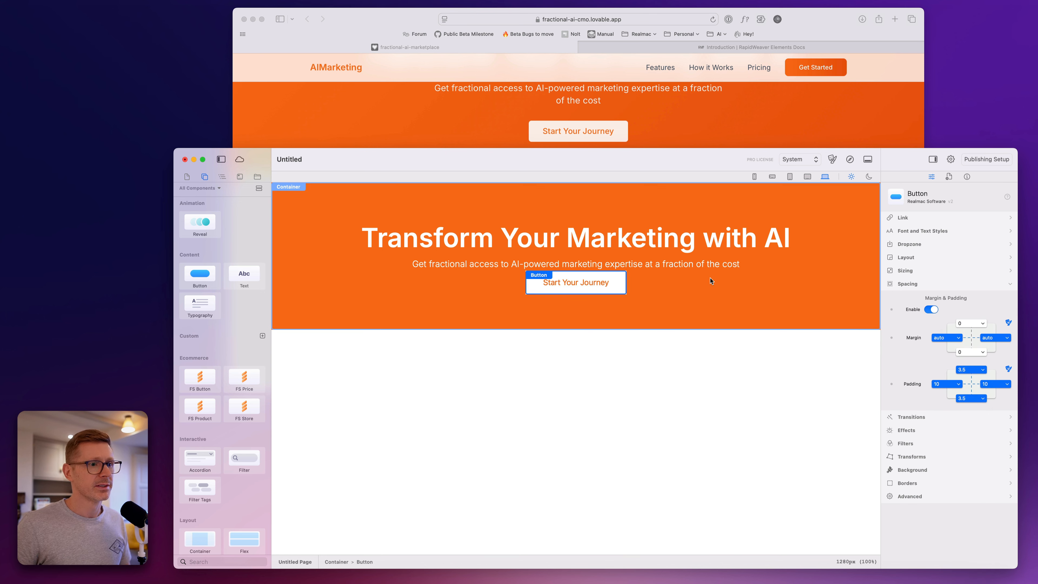
{"action": "left_click", "coordinate": [972, 369]}
{"action": "left_click", "coordinate": [969, 356]}
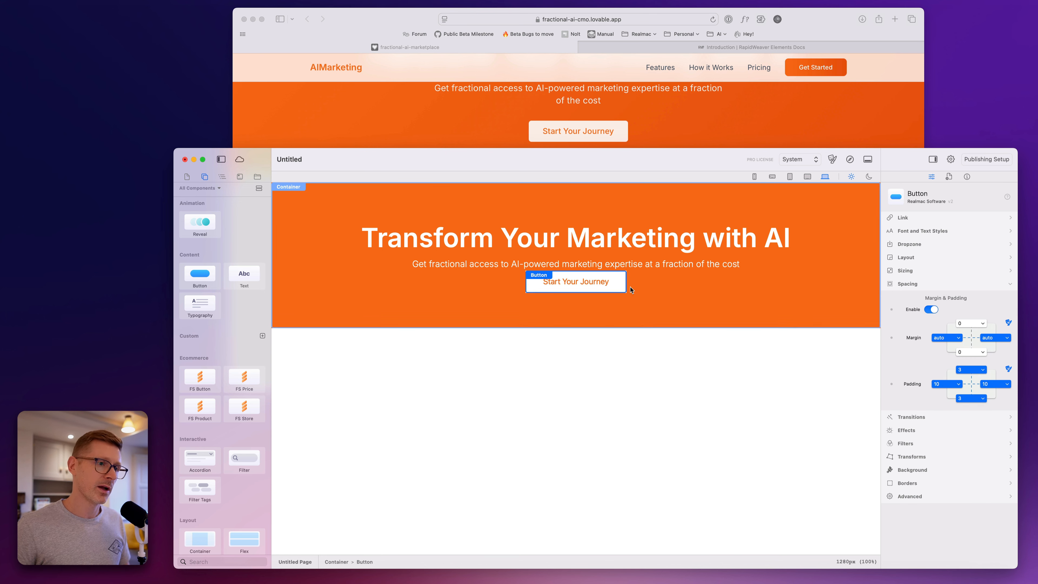
{"action": "left_click", "coordinate": [619, 256]}
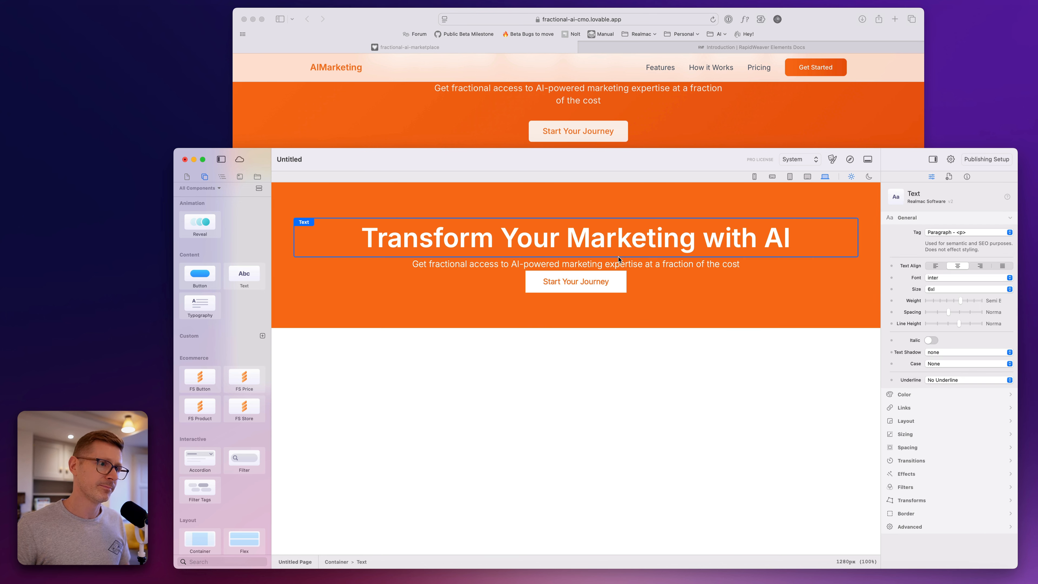
- Give the Start Your Journey button static borders with all four corner radii set to lg
{"action": "left_click", "coordinate": [605, 287]}
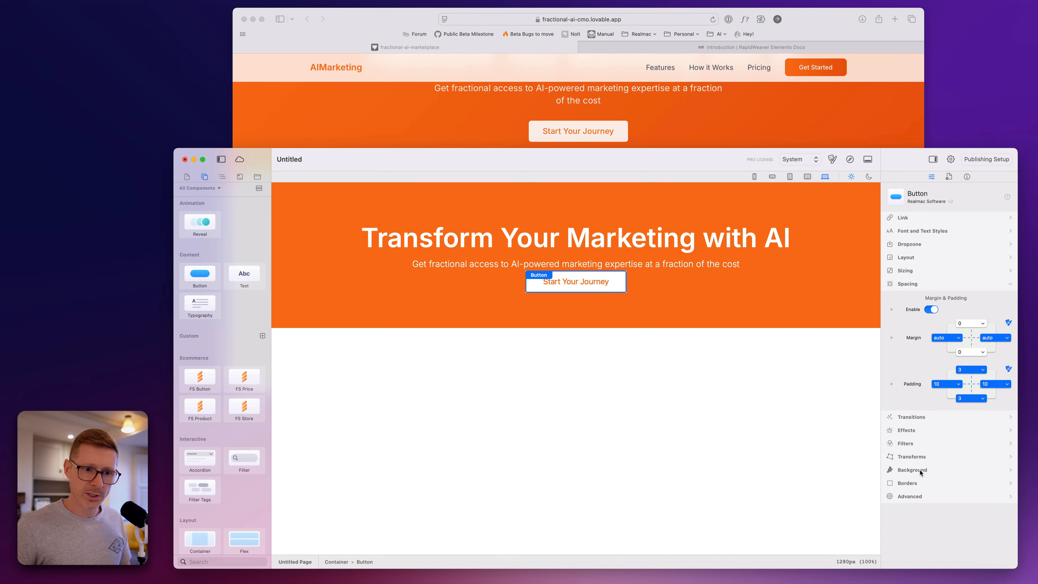
{"action": "left_click", "coordinate": [908, 483]}
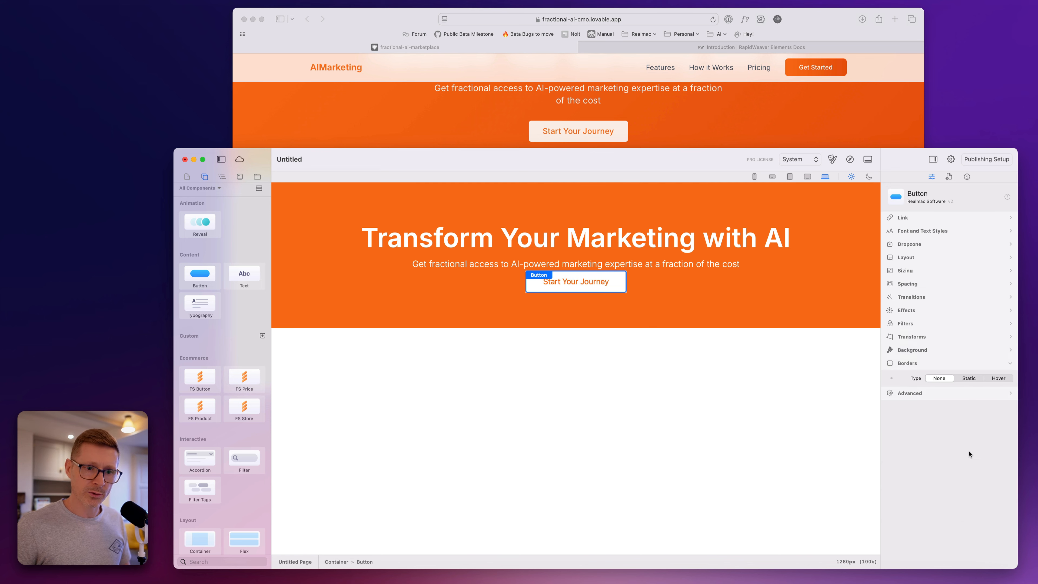
{"action": "left_click", "coordinate": [970, 380]}
{"action": "left_click", "coordinate": [942, 494]}
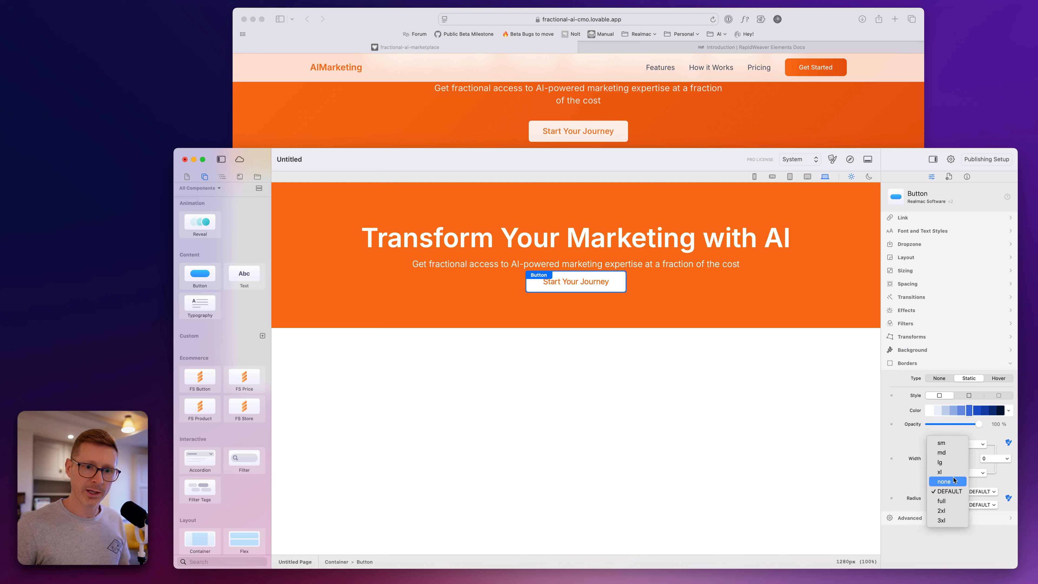
{"action": "left_click", "coordinate": [952, 462]}
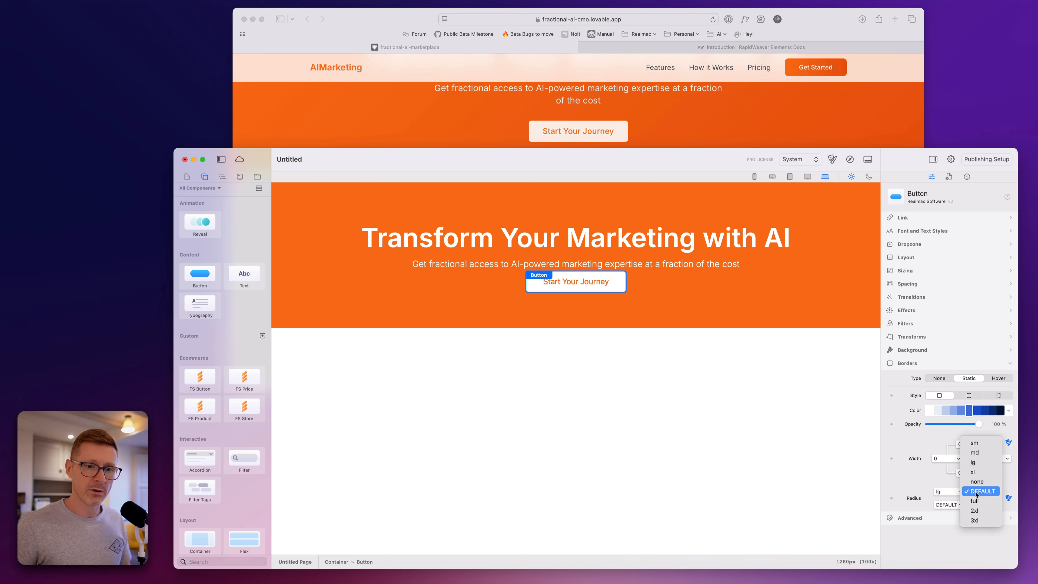
{"action": "left_click", "coordinate": [983, 505]}
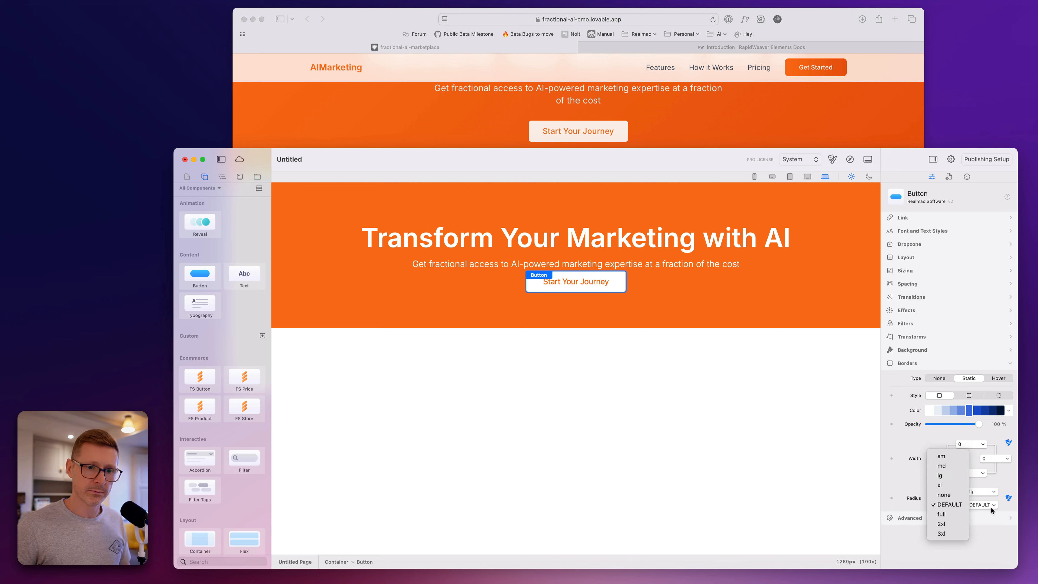
{"action": "left_click", "coordinate": [949, 475]}
{"action": "left_click", "coordinate": [982, 505]}
{"action": "left_click", "coordinate": [981, 475]}
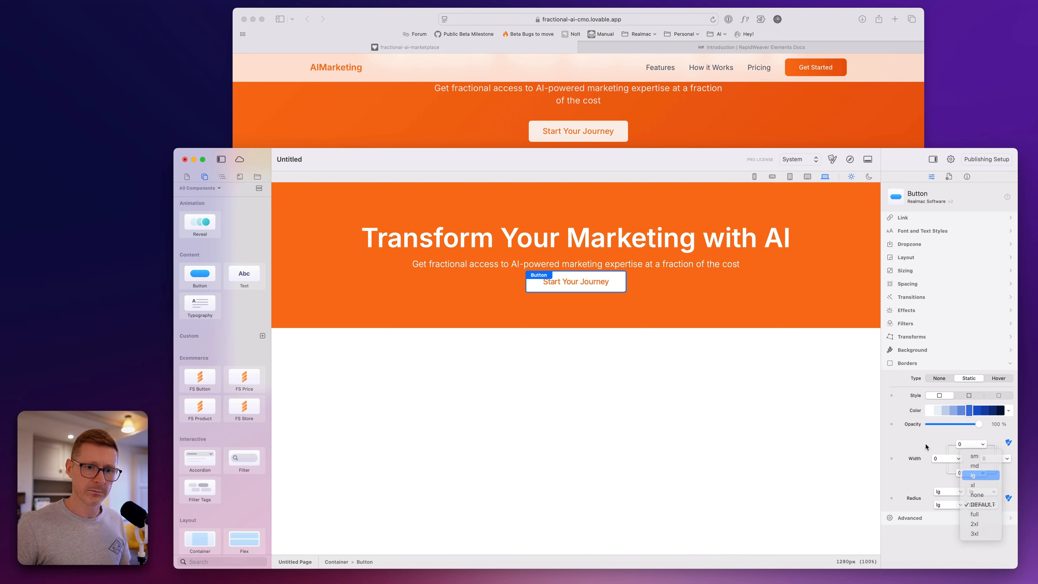
{"action": "left_click", "coordinate": [661, 236]}
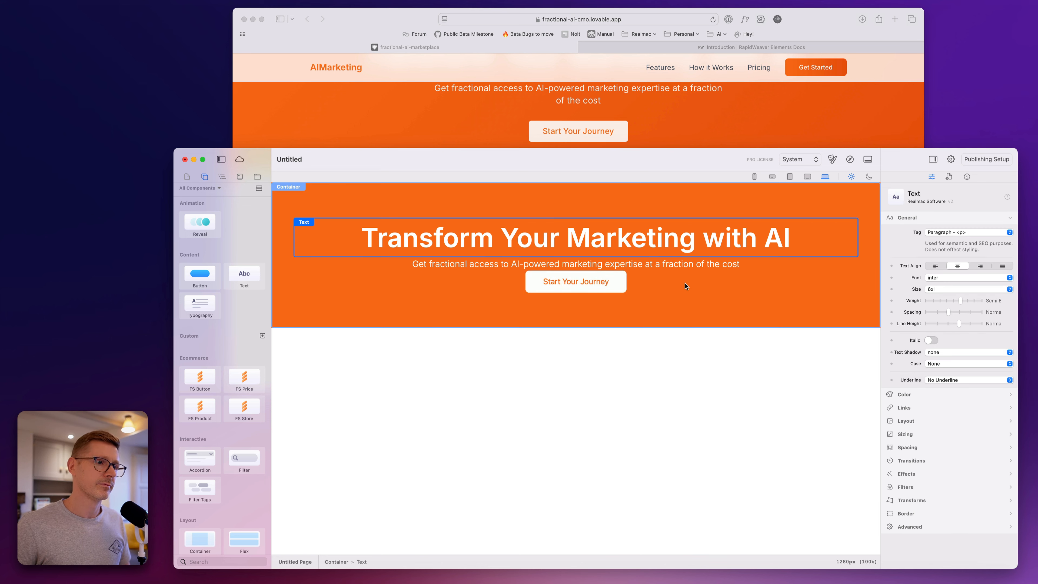
- Check the reference button's hover effect in the browser, then set the Elements button's hover background end color to white at 91% opacity
{"action": "left_click", "coordinate": [648, 136]}
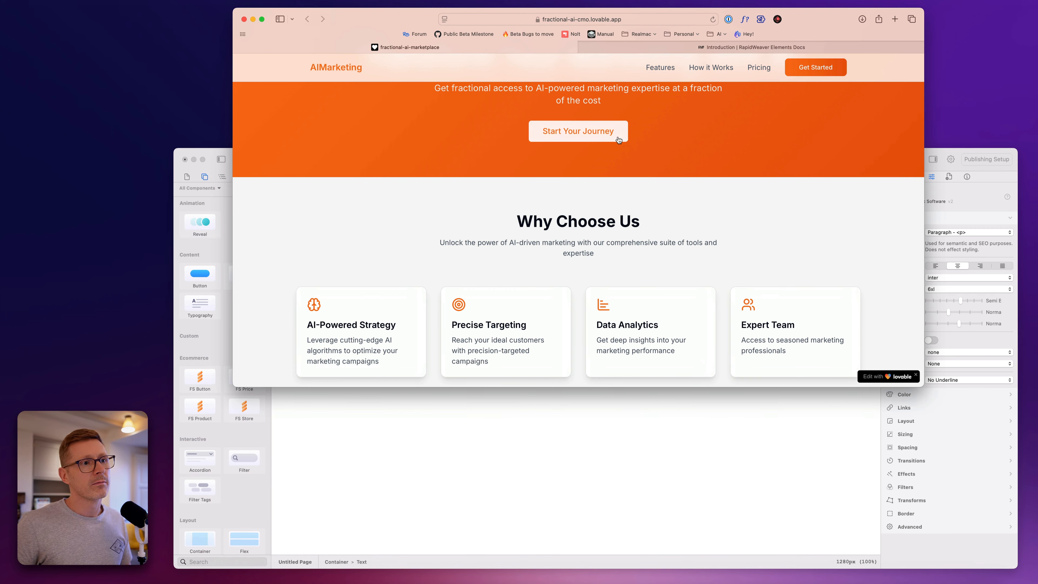
{"action": "left_click", "coordinate": [717, 393]}
{"action": "left_click", "coordinate": [609, 289]}
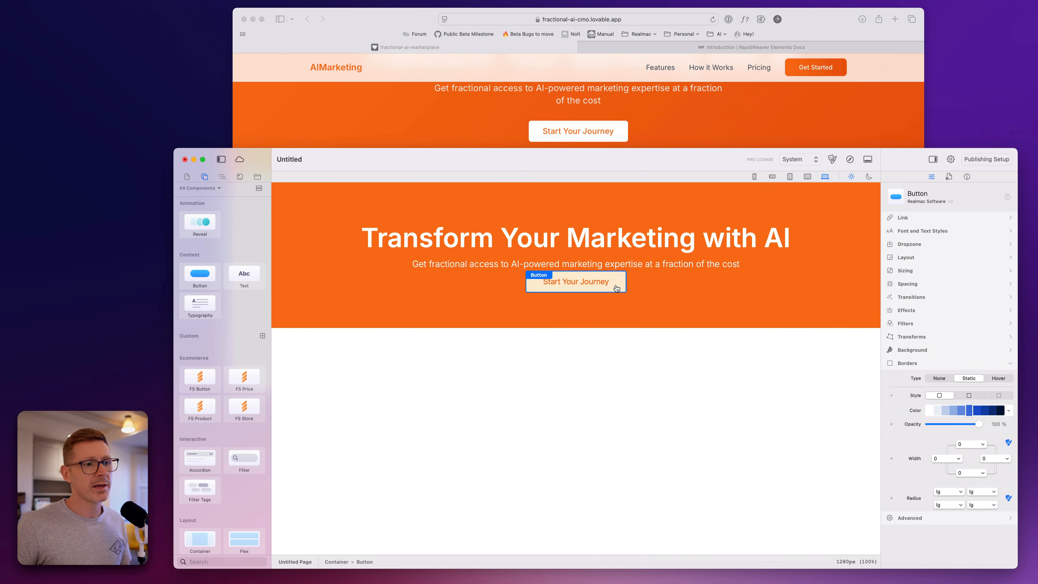
{"action": "left_click", "coordinate": [912, 350]}
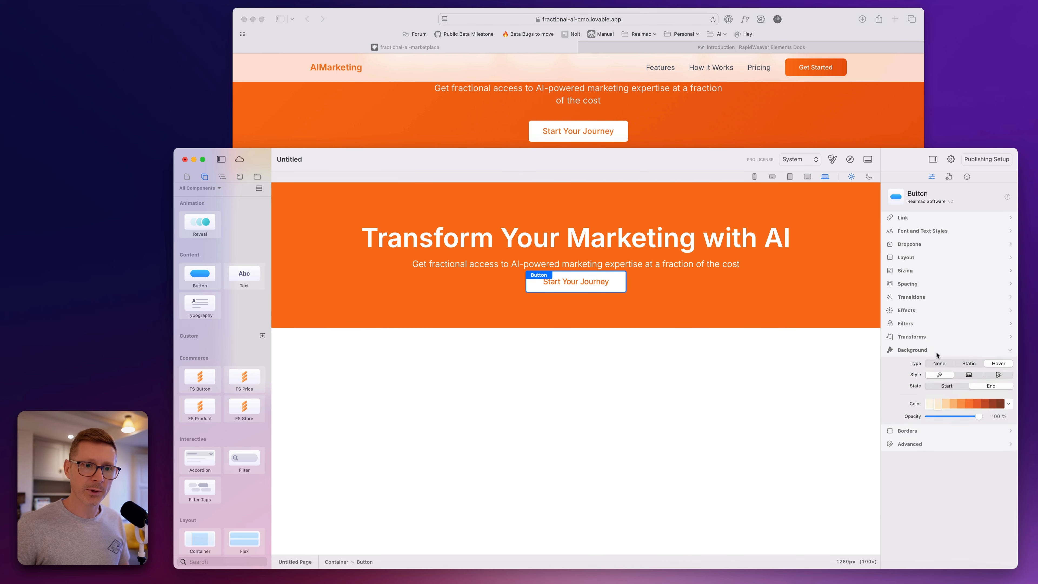
{"action": "left_click", "coordinate": [999, 365]}
{"action": "left_click", "coordinate": [990, 390]}
{"action": "left_click_drag", "start_coordinate": [971, 427], "coordinate": [961, 428]}
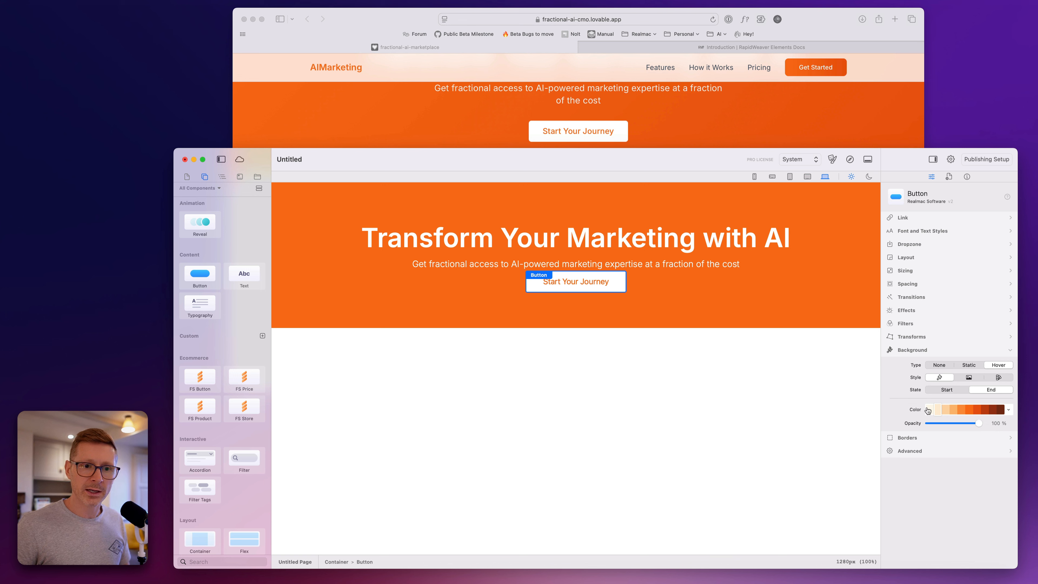
{"action": "left_click", "coordinate": [1008, 414]}
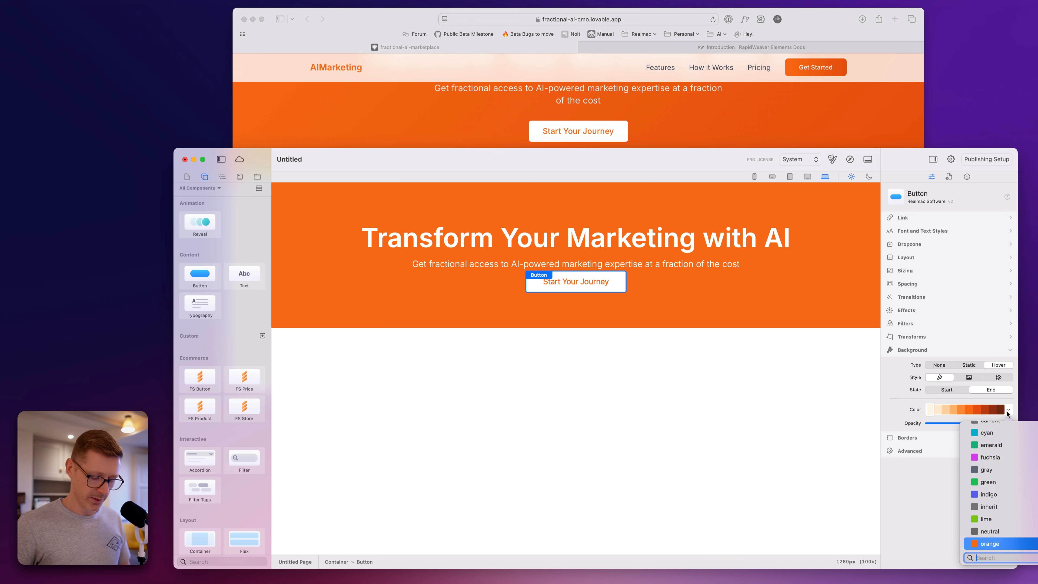
{"action": "left_click", "coordinate": [989, 432]}
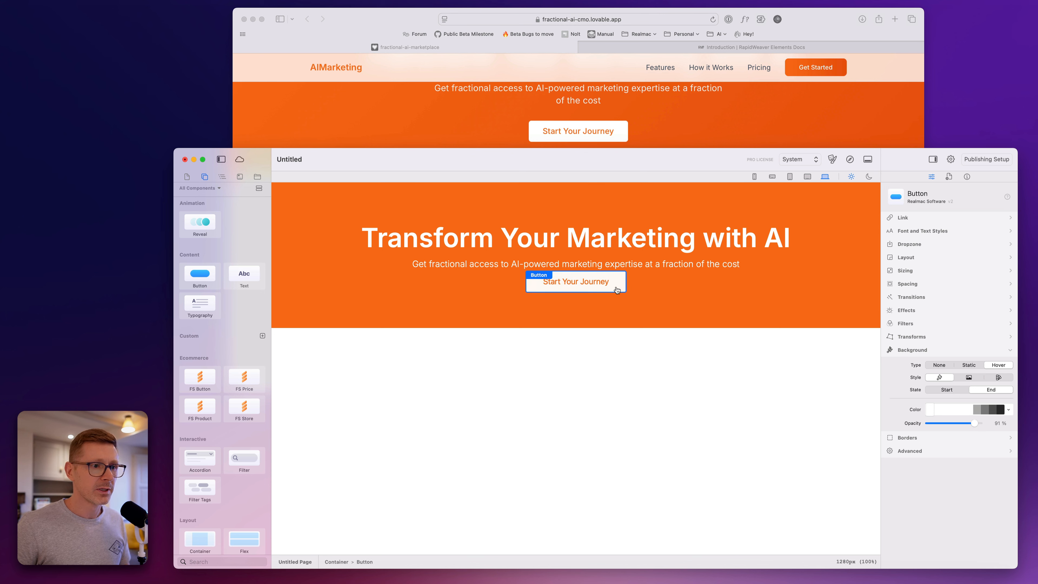
- Compare the button's hover effect and the hero's element spacing with the reference page in the browser, then return to Elements with the hero container selected
{"action": "left_click", "coordinate": [647, 144]}
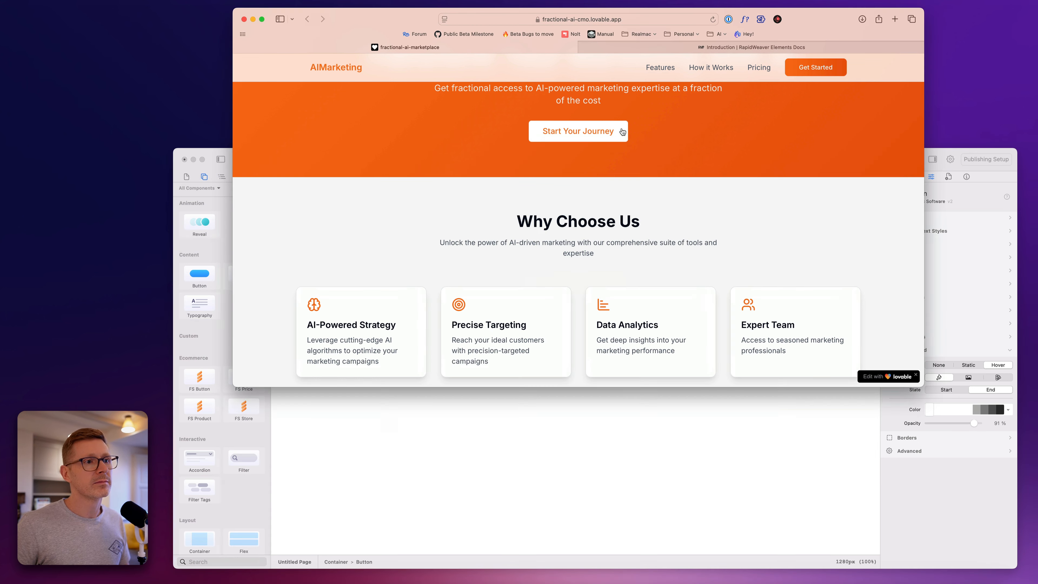
{"action": "left_click", "coordinate": [713, 427]}
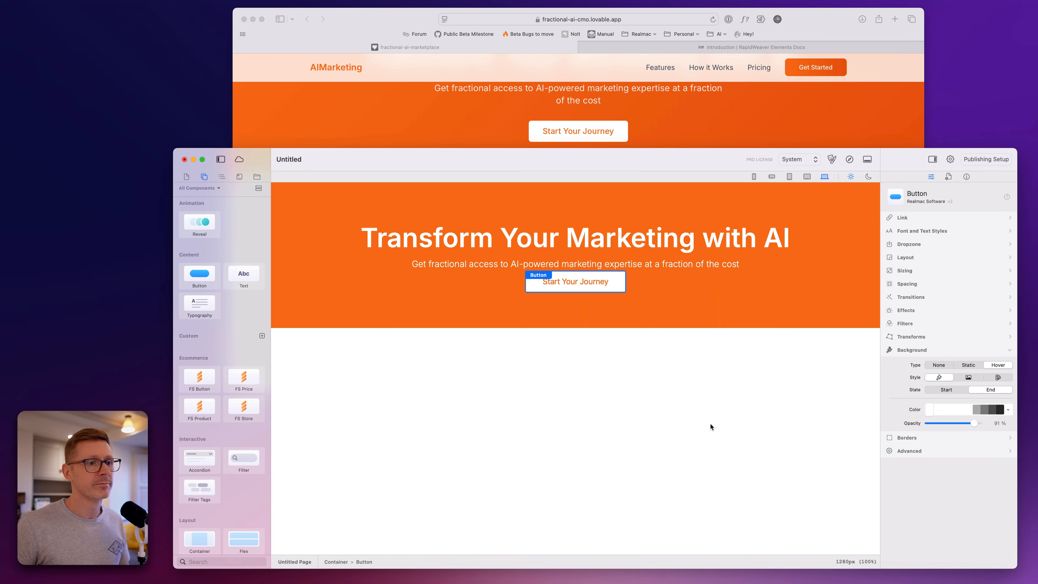
{"action": "left_click", "coordinate": [704, 303]}
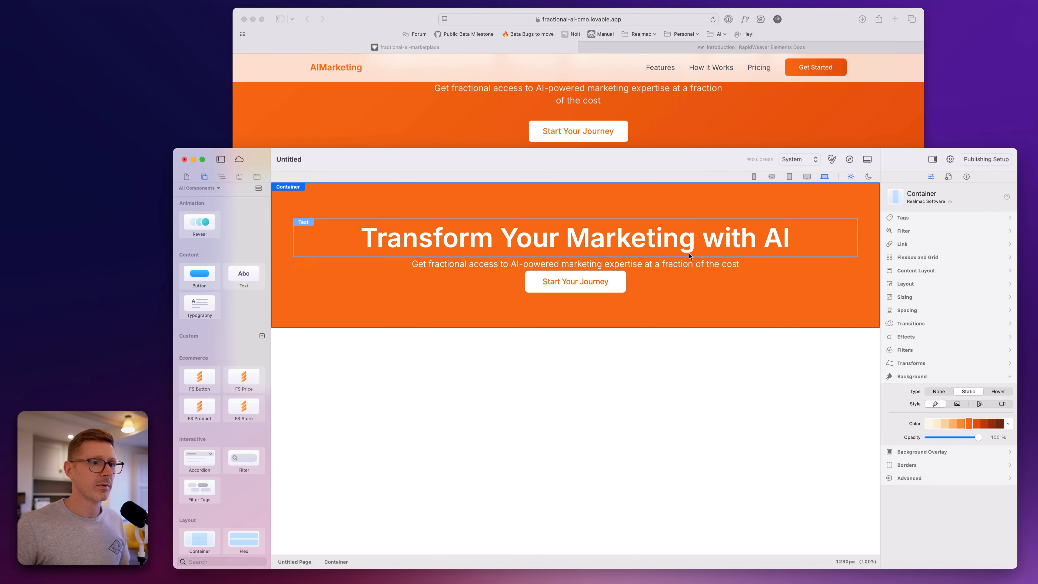
{"action": "left_click", "coordinate": [685, 245]}
{"action": "left_click", "coordinate": [738, 207]}
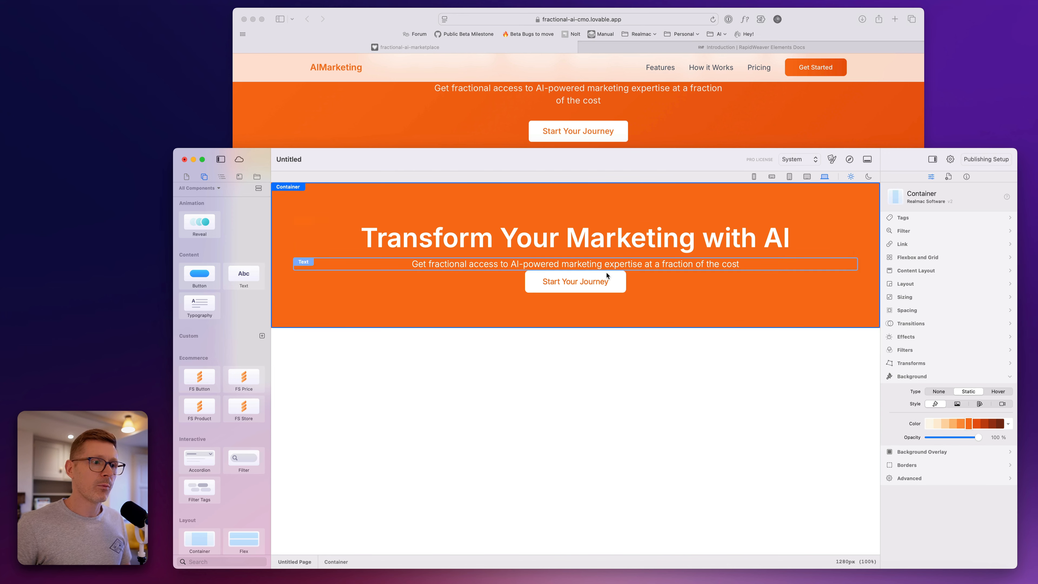
{"action": "left_click", "coordinate": [654, 144]}
{"action": "scroll", "coordinate": [581, 143], "scroll_direction": "up", "scroll_amount": 3}
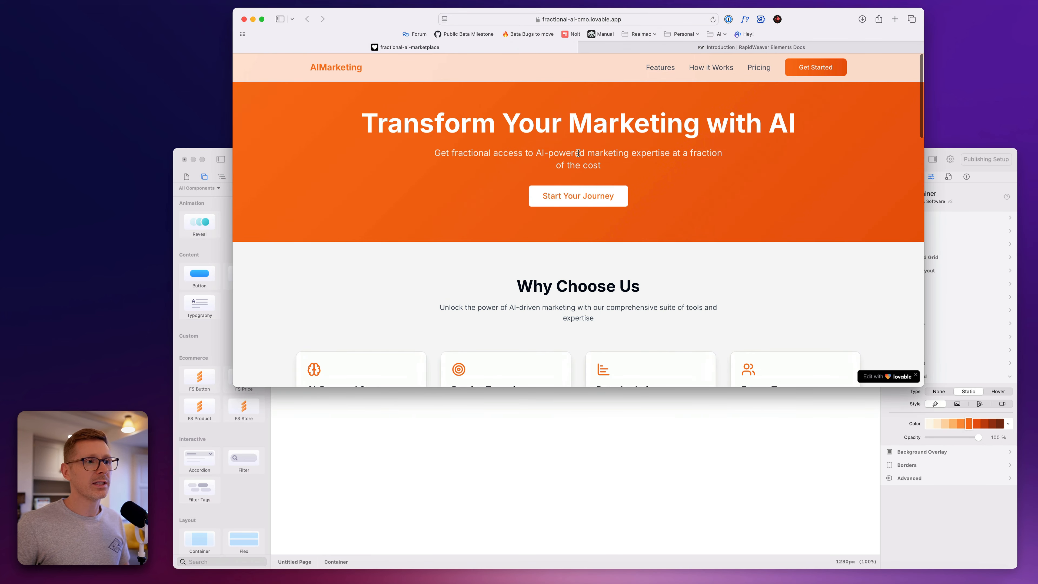
{"action": "left_click", "coordinate": [666, 441]}
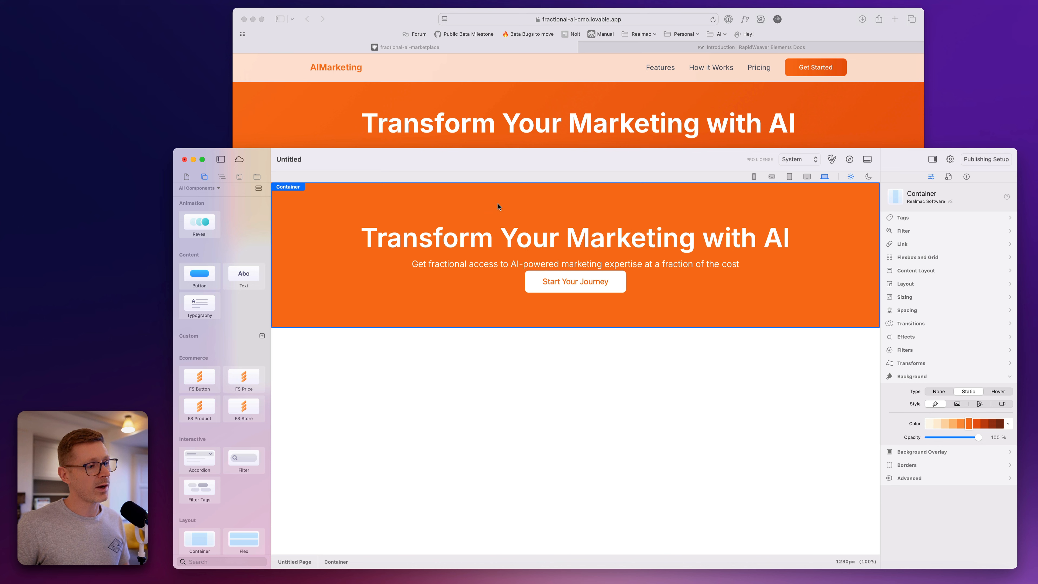
- Set the content gap of the orange hero container to 5
{"action": "scroll", "coordinate": [261, 515], "scroll_direction": "down", "scroll_amount": 3}
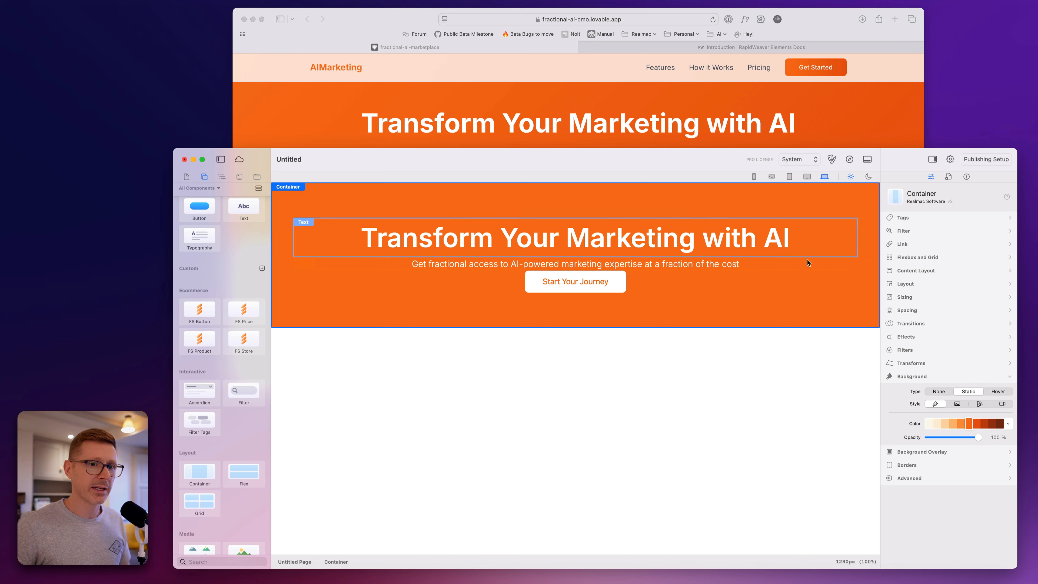
{"action": "left_click", "coordinate": [946, 270]}
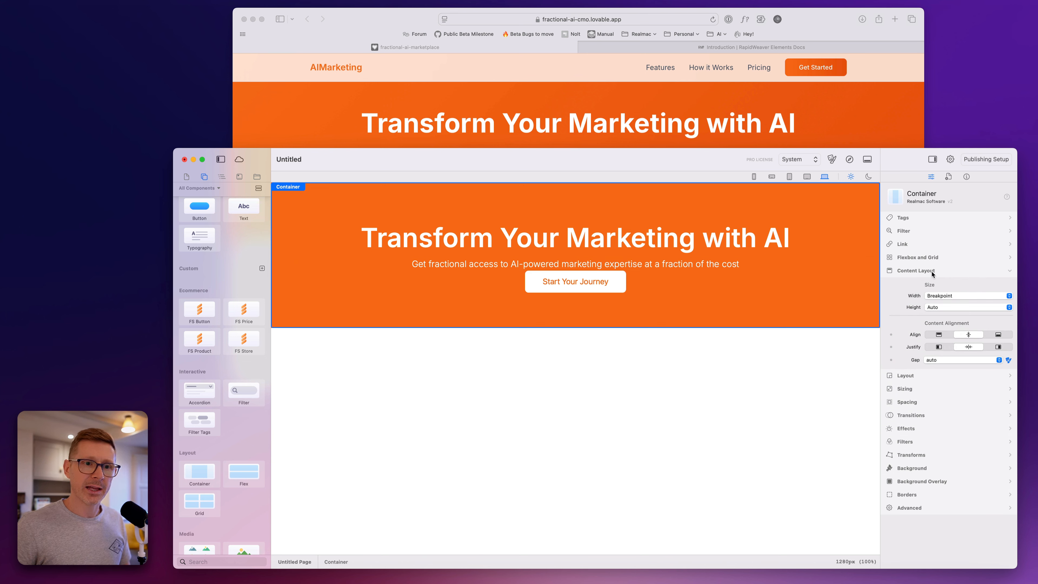
{"action": "left_click", "coordinate": [966, 360]}
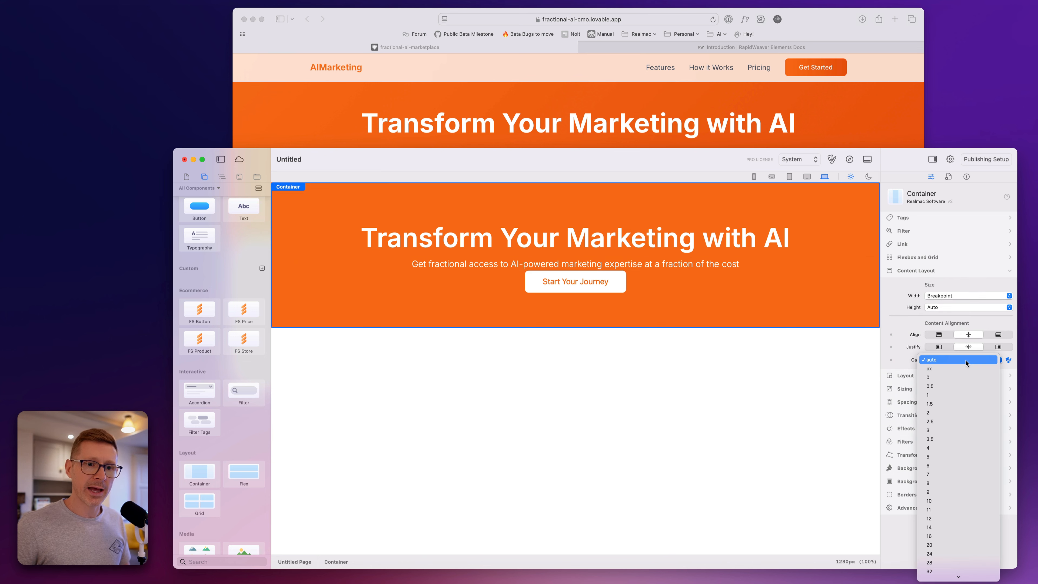
{"action": "left_click", "coordinate": [957, 456]}
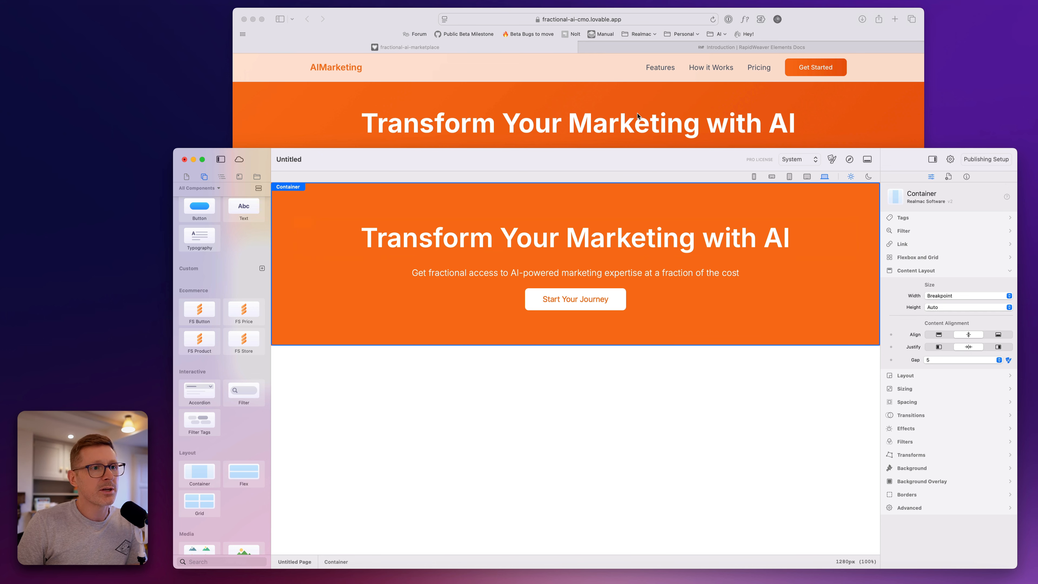
- Set the hero heading's line height to Tight and compare the spacing with the reference page in the browser
{"action": "left_click", "coordinate": [650, 249]}
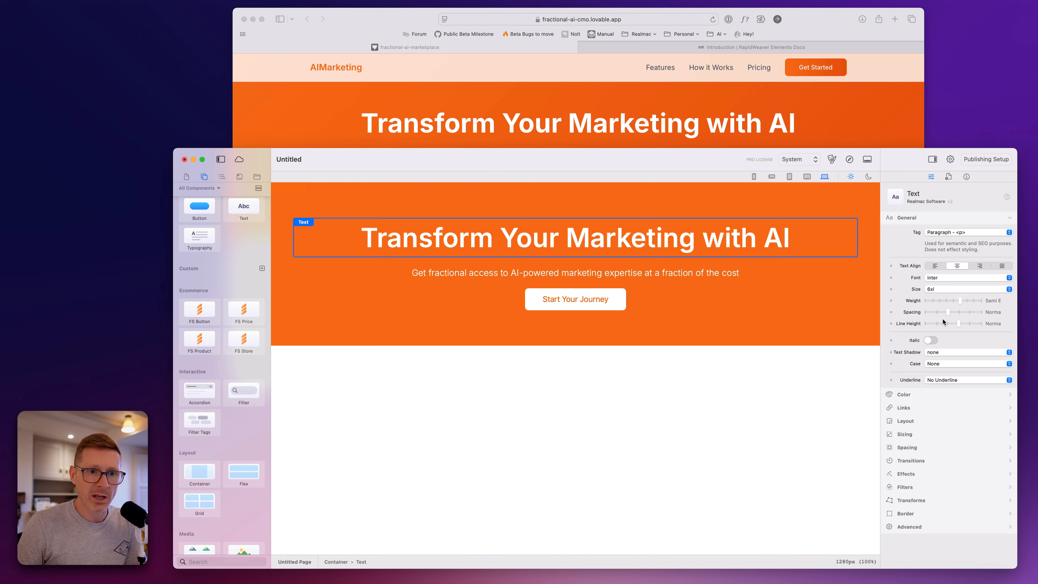
{"action": "left_click_drag", "start_coordinate": [960, 323], "coordinate": [936, 324]}
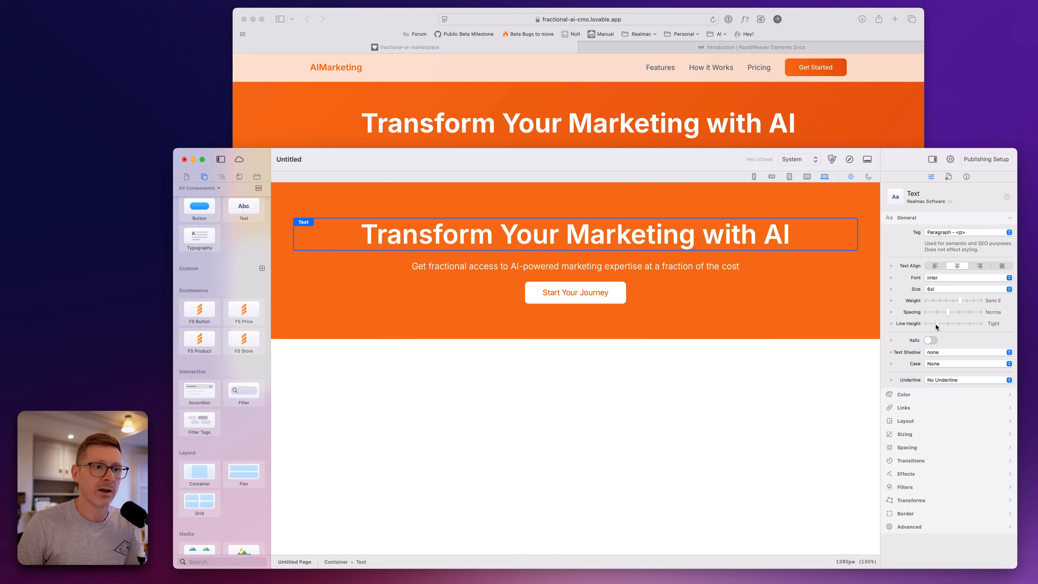
{"action": "left_click", "coordinate": [755, 201]}
{"action": "left_click", "coordinate": [763, 97]}
{"action": "key", "text": "super+Tab"}
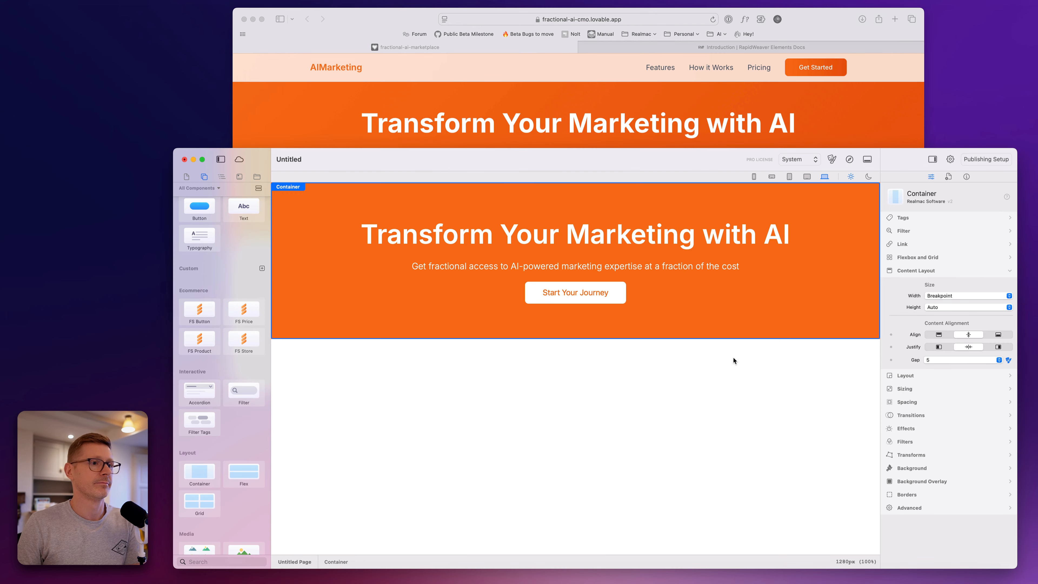
- Set the hero heading's line height to Snug, check it against the reference page in the browser, and return to Elements
{"action": "left_click", "coordinate": [704, 246]}
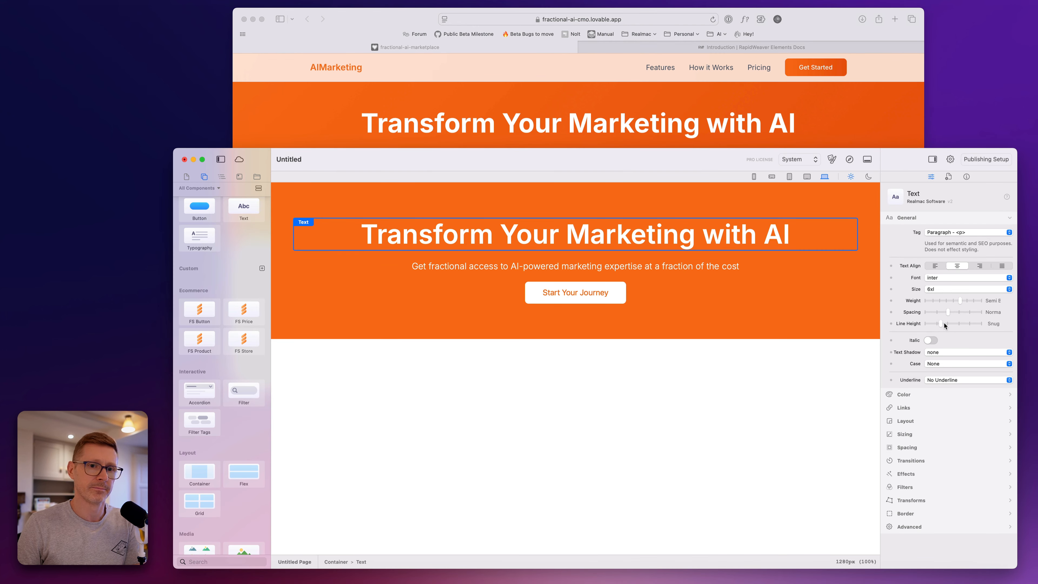
{"action": "left_click", "coordinate": [714, 318]}
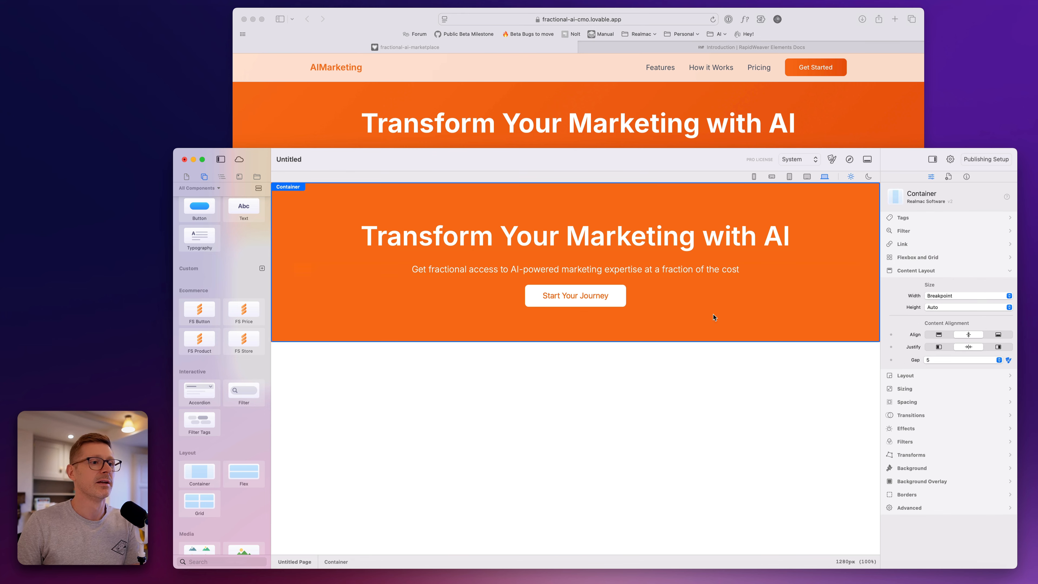
{"action": "left_click", "coordinate": [819, 131]}
{"action": "key", "text": "super+Tab"}
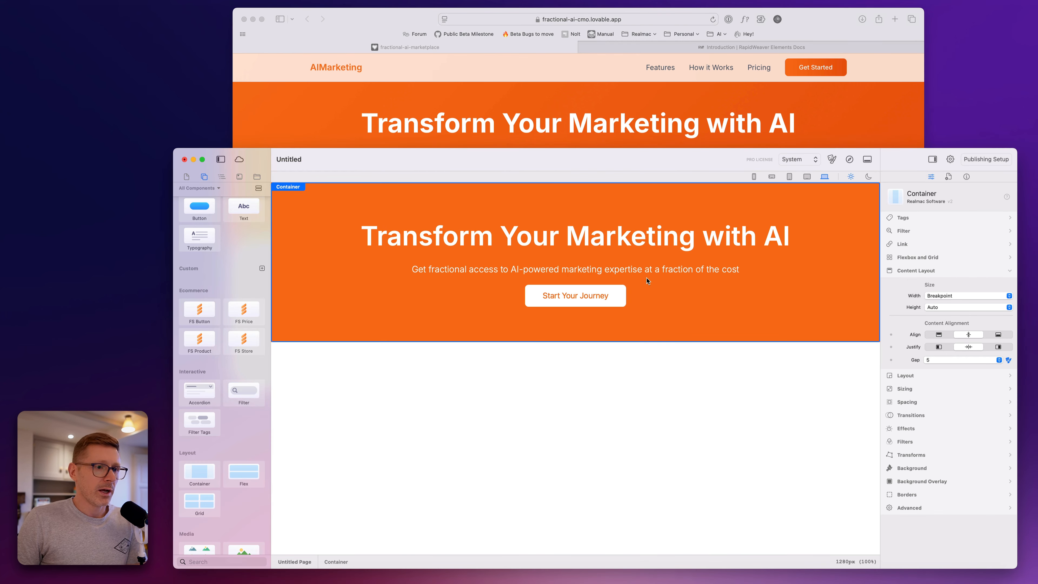
- Compare the tagline with the reference page in the browser, then enable its margin and padding in Elements with bottom padding 3
{"action": "left_click", "coordinate": [658, 273]}
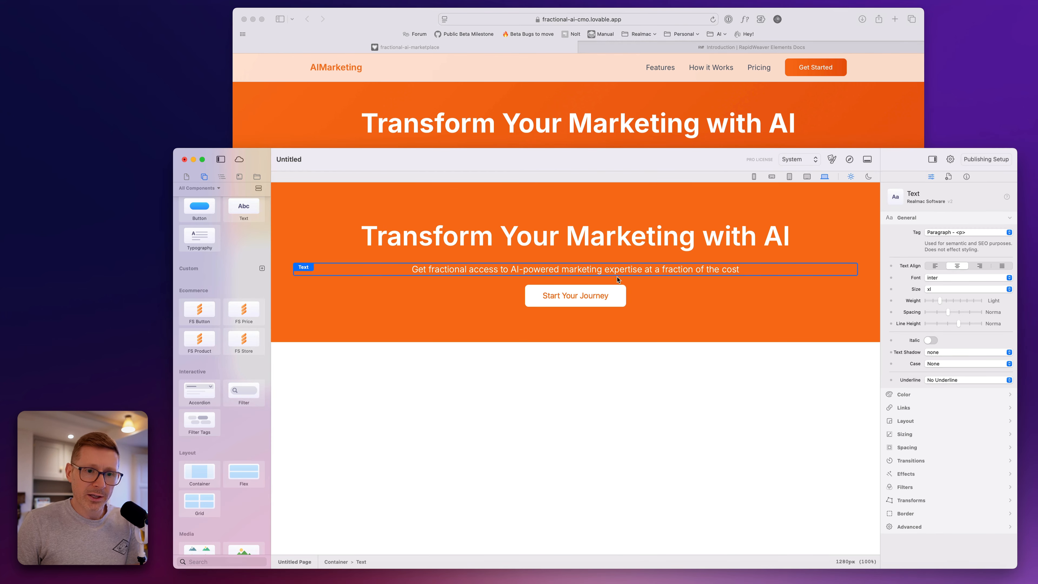
{"action": "left_click", "coordinate": [710, 144]}
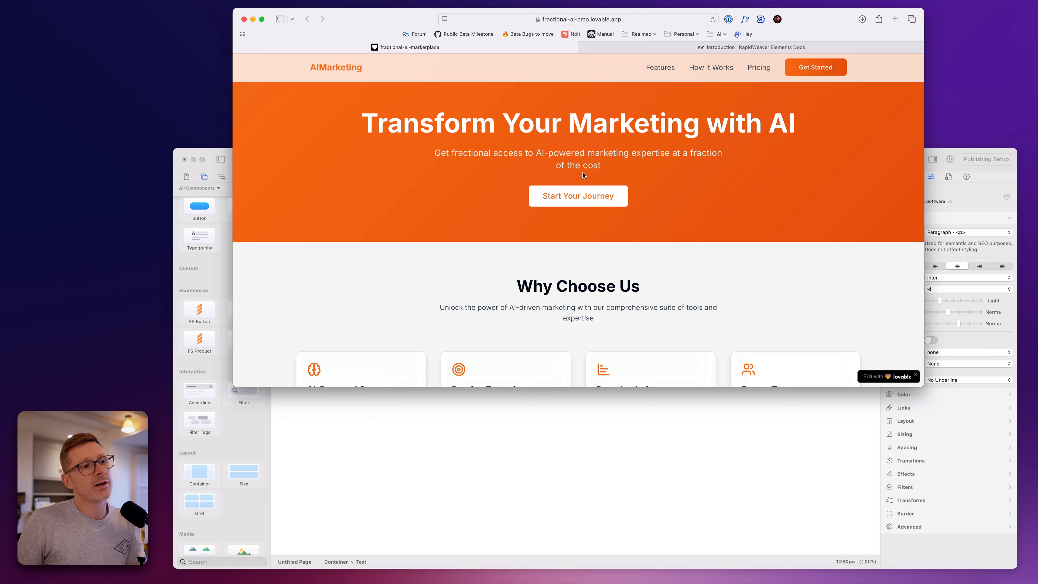
{"action": "left_click", "coordinate": [677, 441]}
{"action": "left_click", "coordinate": [732, 303]}
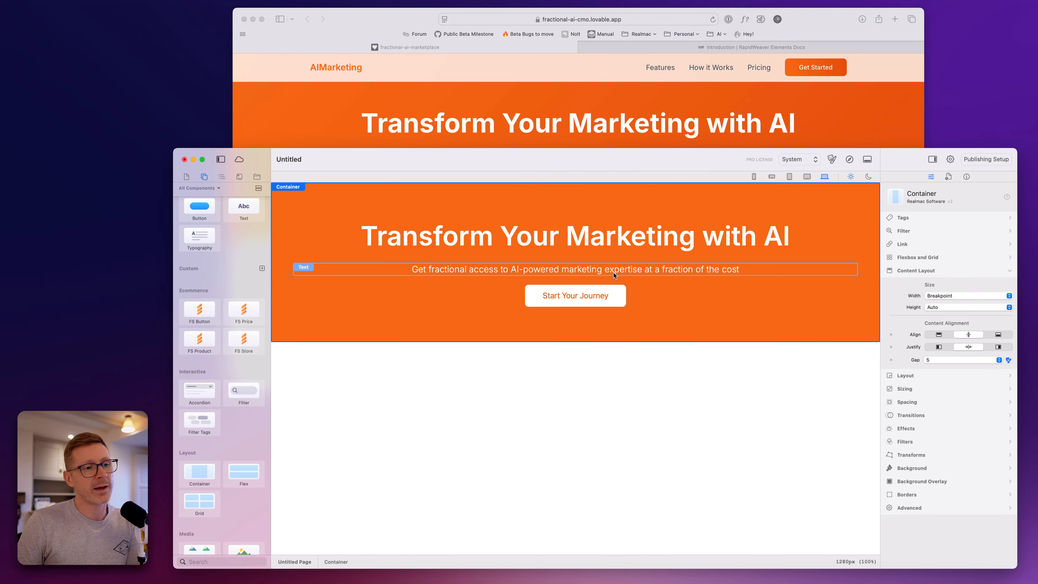
{"action": "left_click", "coordinate": [628, 274]}
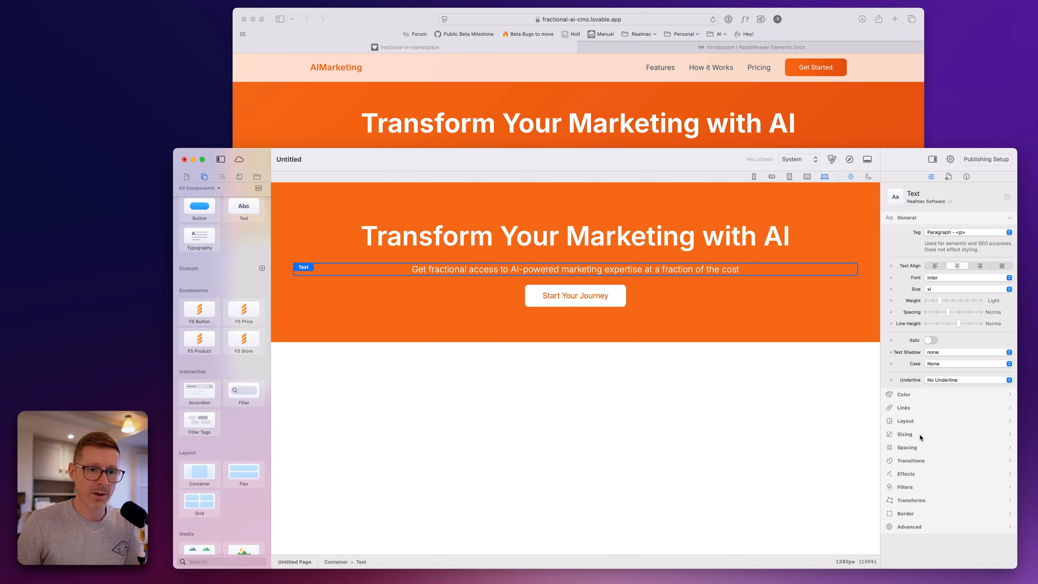
{"action": "left_click", "coordinate": [922, 445]}
{"action": "left_click", "coordinate": [933, 309]}
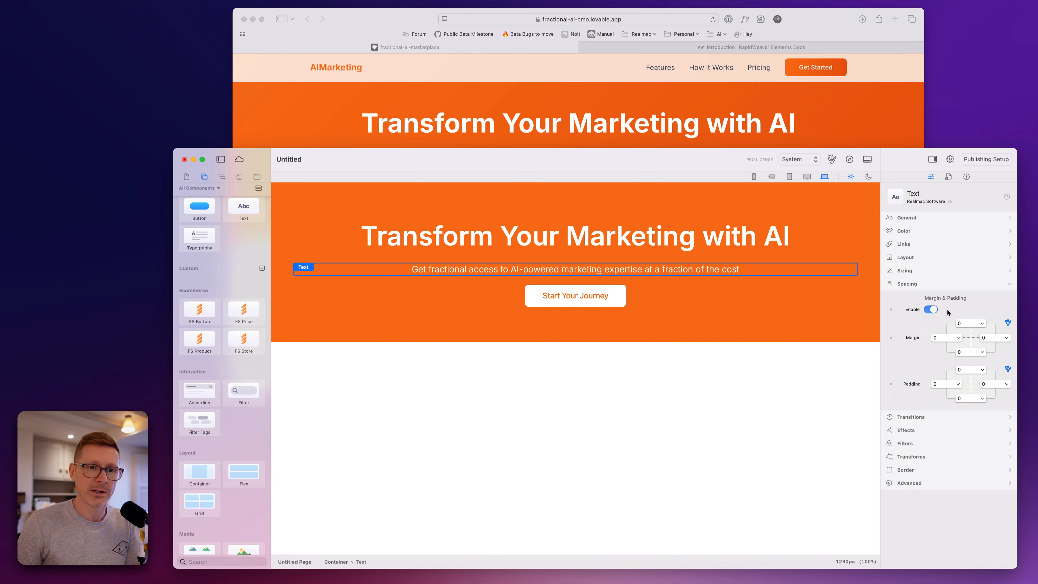
{"action": "left_click", "coordinate": [972, 400]}
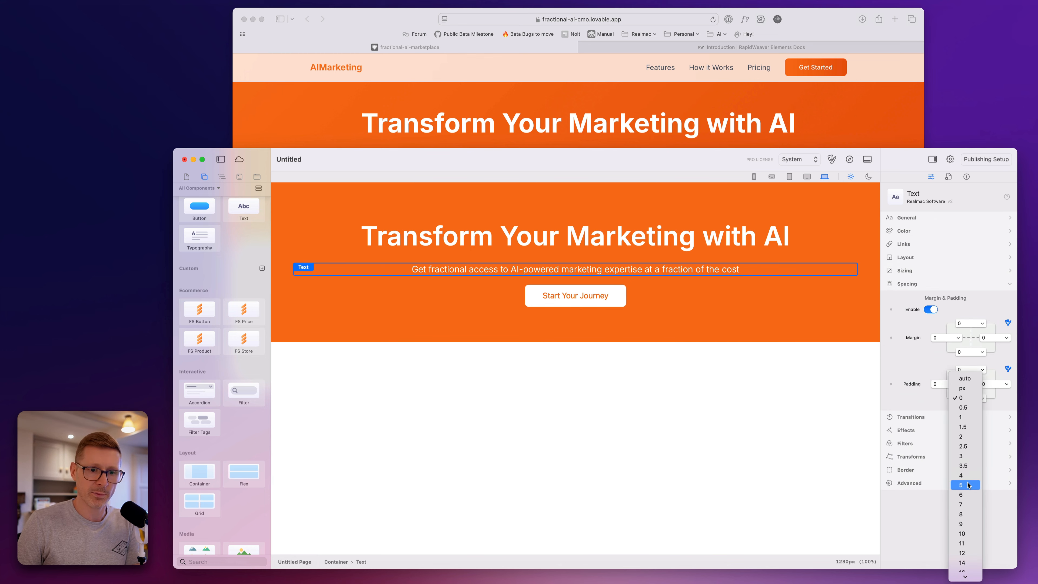
{"action": "left_click", "coordinate": [968, 485]}
{"action": "left_click", "coordinate": [971, 399]}
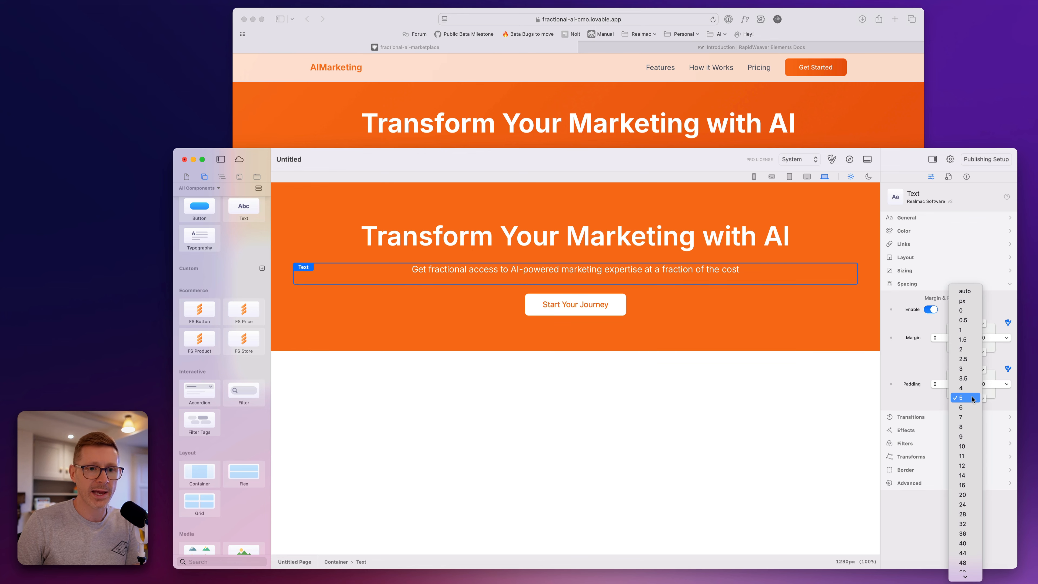
{"action": "left_click", "coordinate": [971, 376]}
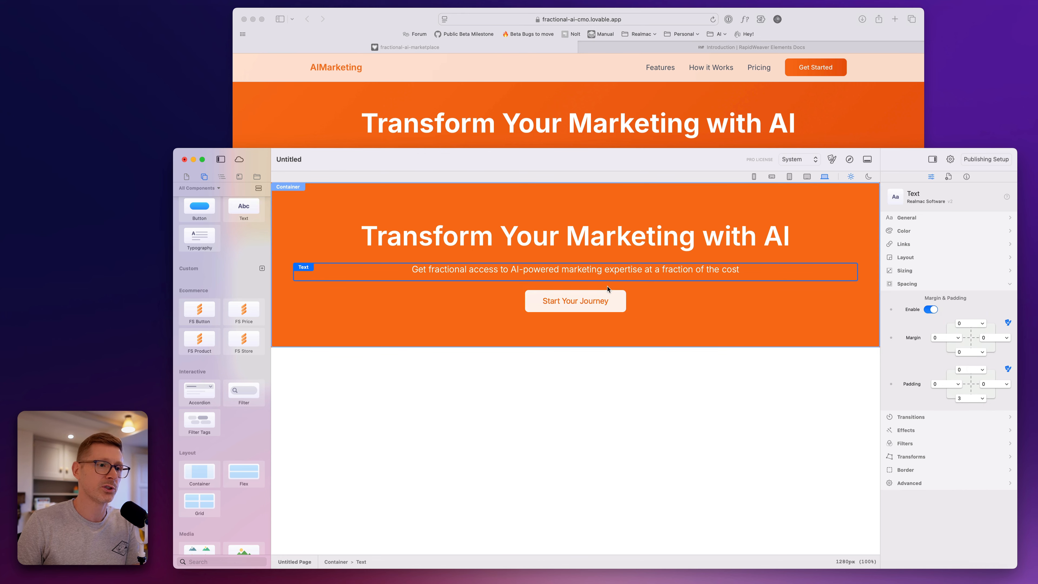
{"action": "left_click", "coordinate": [715, 345]}
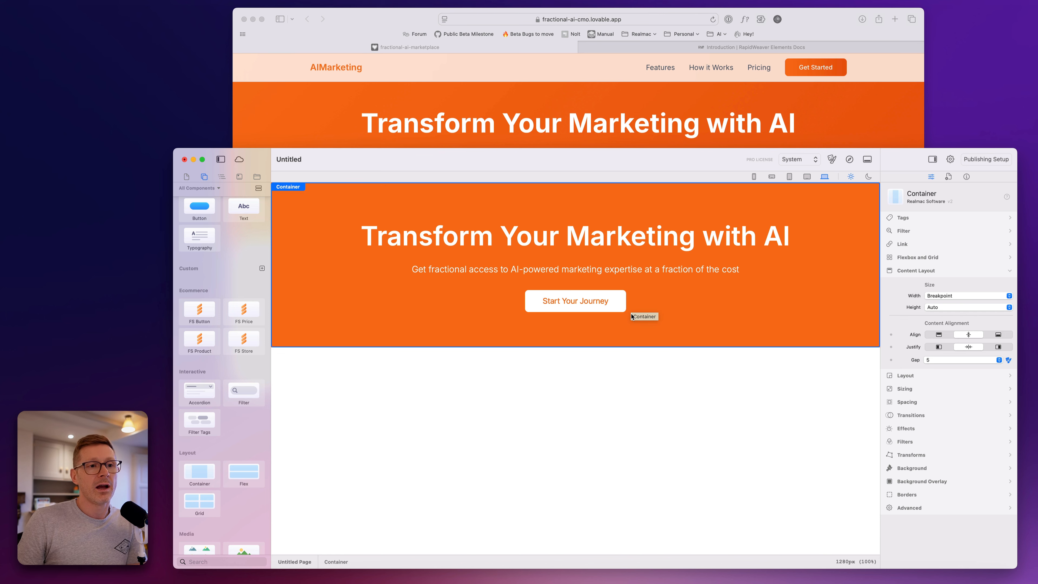
- Check the reference hero's height in the browser, then set the Elements hero container's top and bottom padding to 32
{"action": "left_click", "coordinate": [618, 137]}
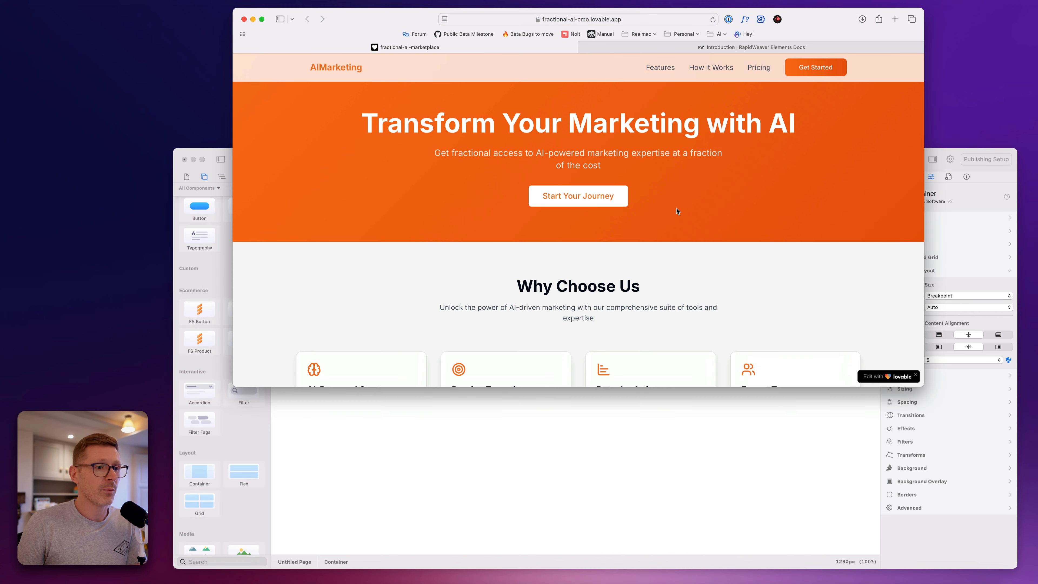
{"action": "scroll", "coordinate": [677, 206], "scroll_direction": "down", "scroll_amount": 3}
{"action": "scroll", "coordinate": [678, 208], "scroll_direction": "up", "scroll_amount": 3}
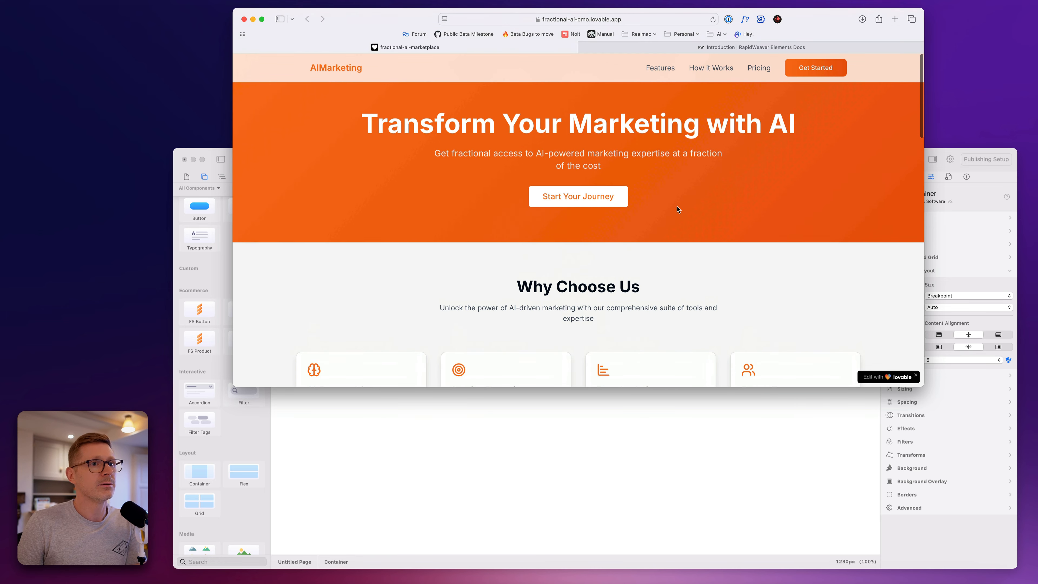
{"action": "left_click", "coordinate": [757, 429]}
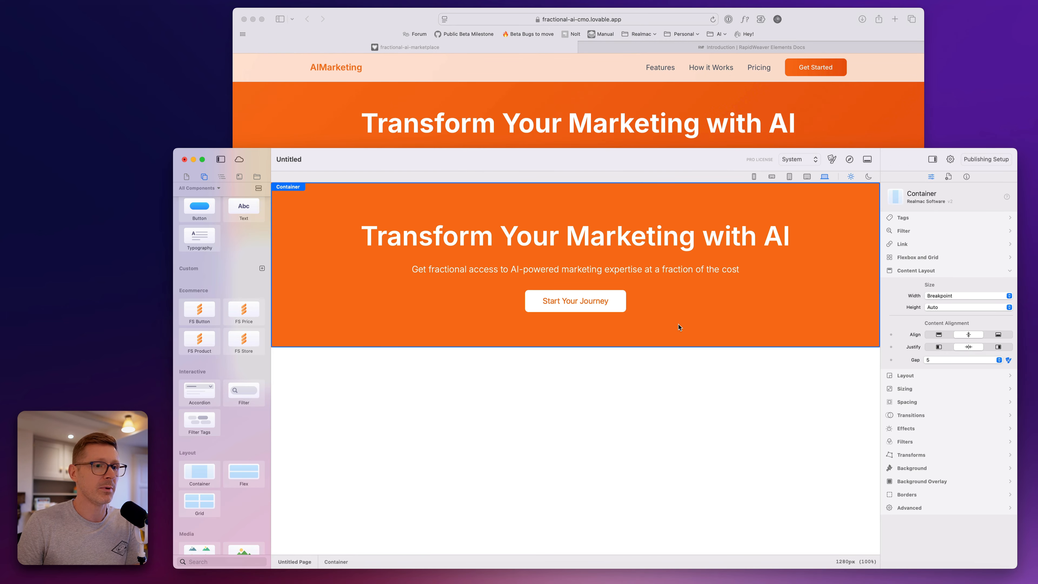
{"action": "left_click", "coordinate": [931, 272]}
{"action": "left_click", "coordinate": [926, 311]}
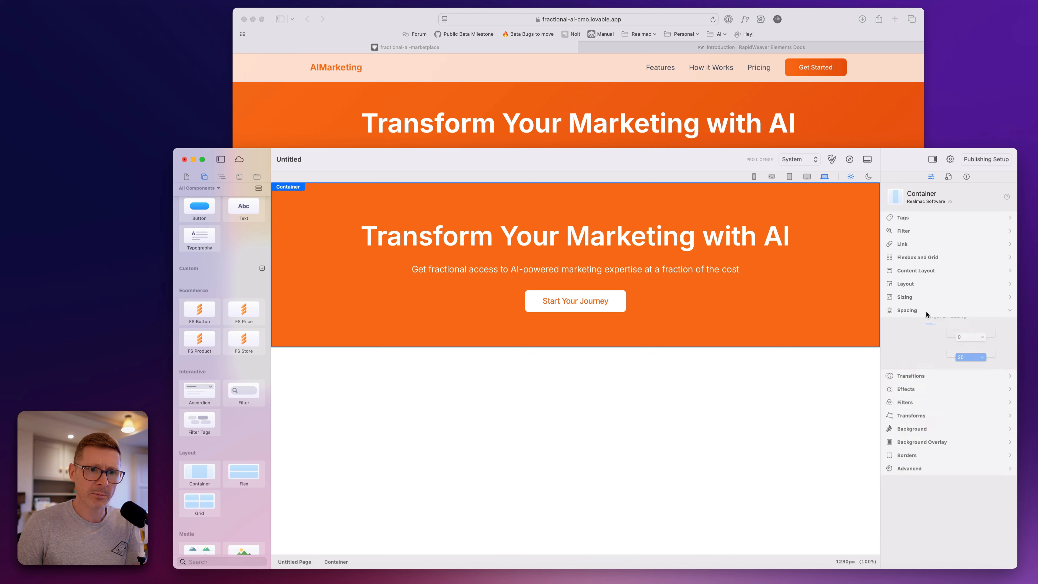
{"action": "left_click", "coordinate": [975, 396]}
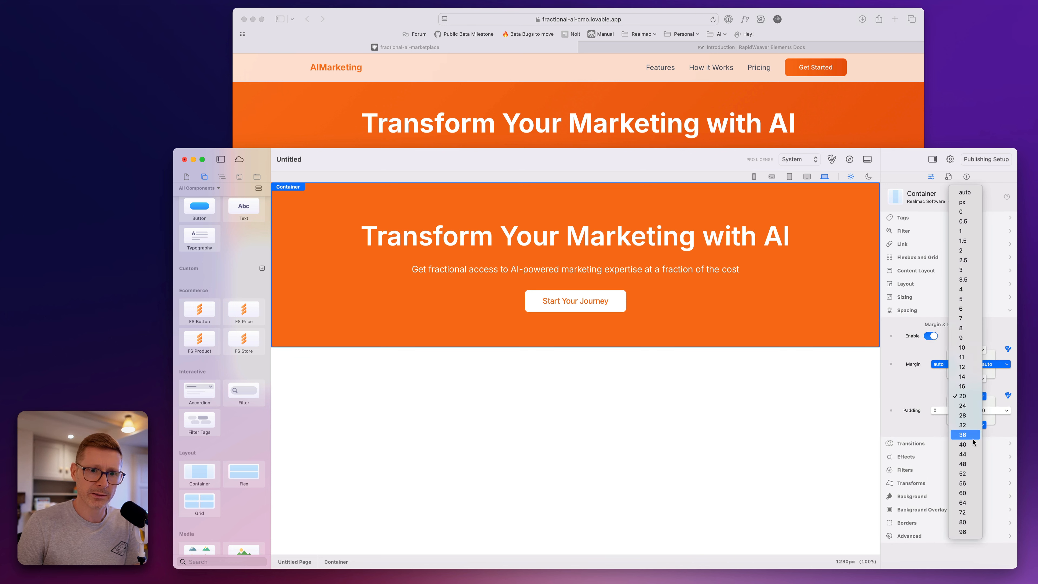
{"action": "left_click", "coordinate": [964, 435]}
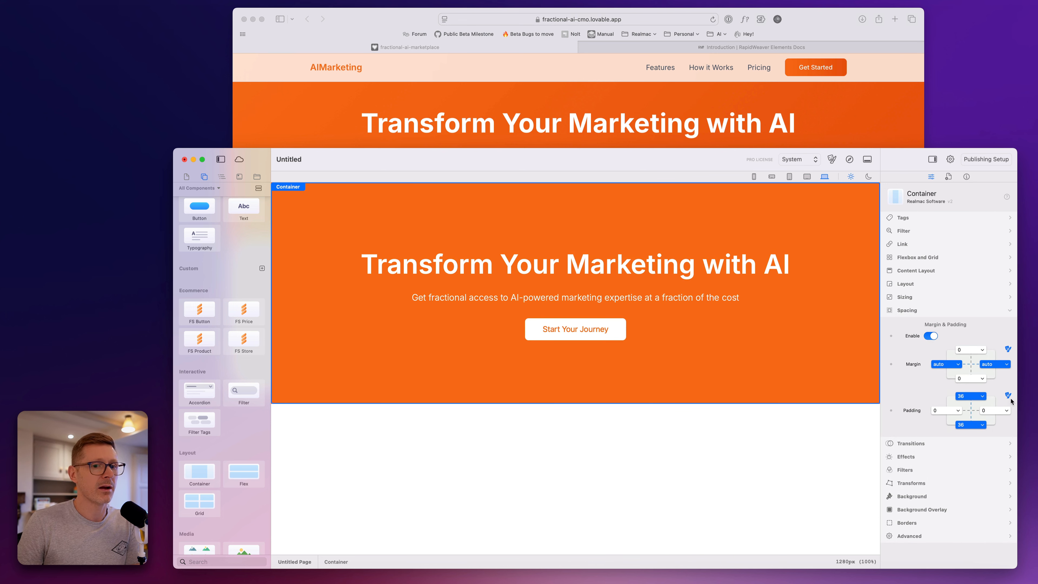
{"action": "left_click", "coordinate": [983, 397]}
{"action": "left_click", "coordinate": [973, 387]}
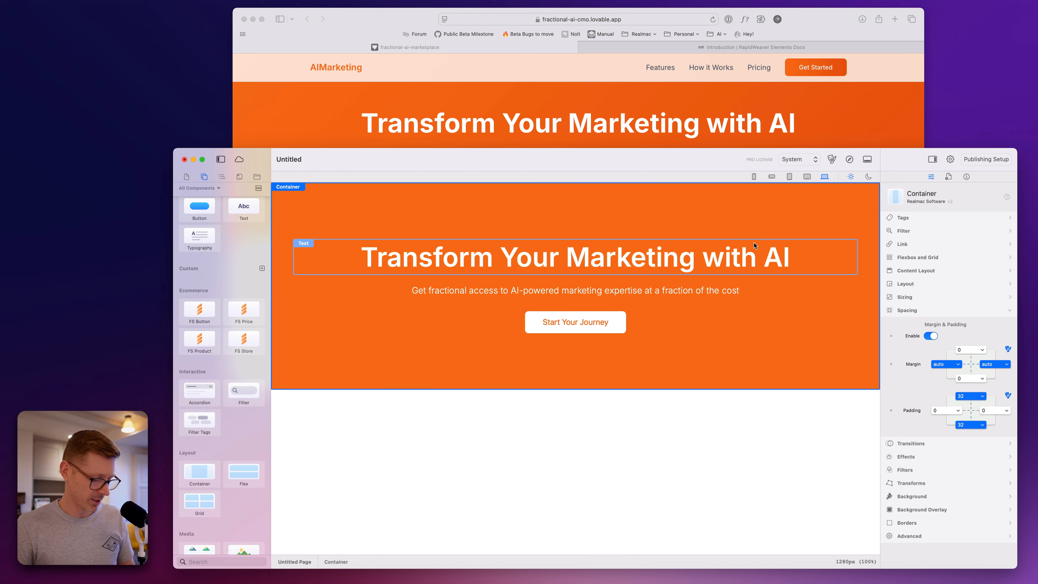
- Save the project to the Desktop as "Example Website"
{"action": "key", "text": "super+s"}
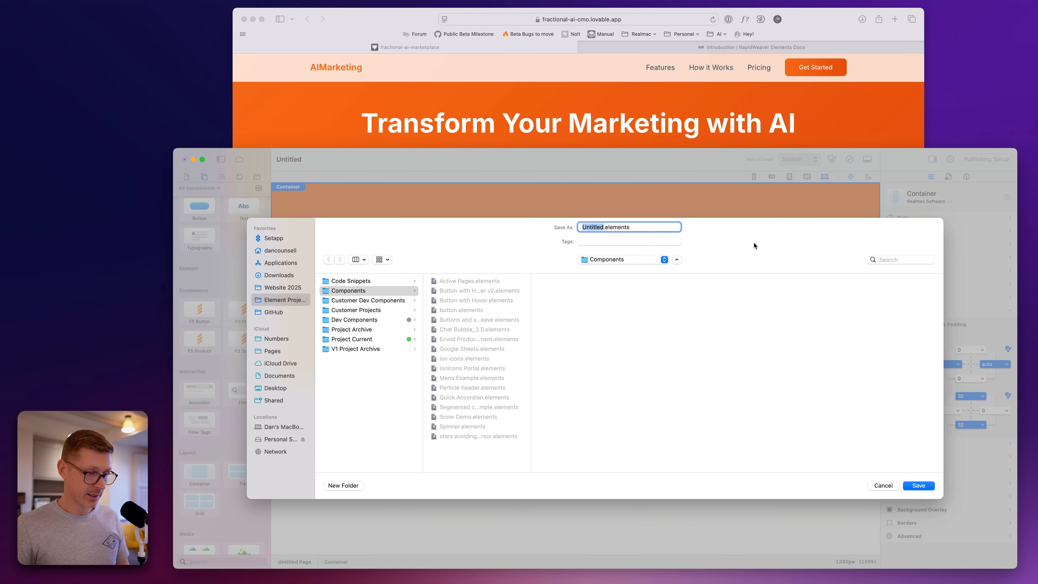
{"action": "key", "text": "super+shift+d"}
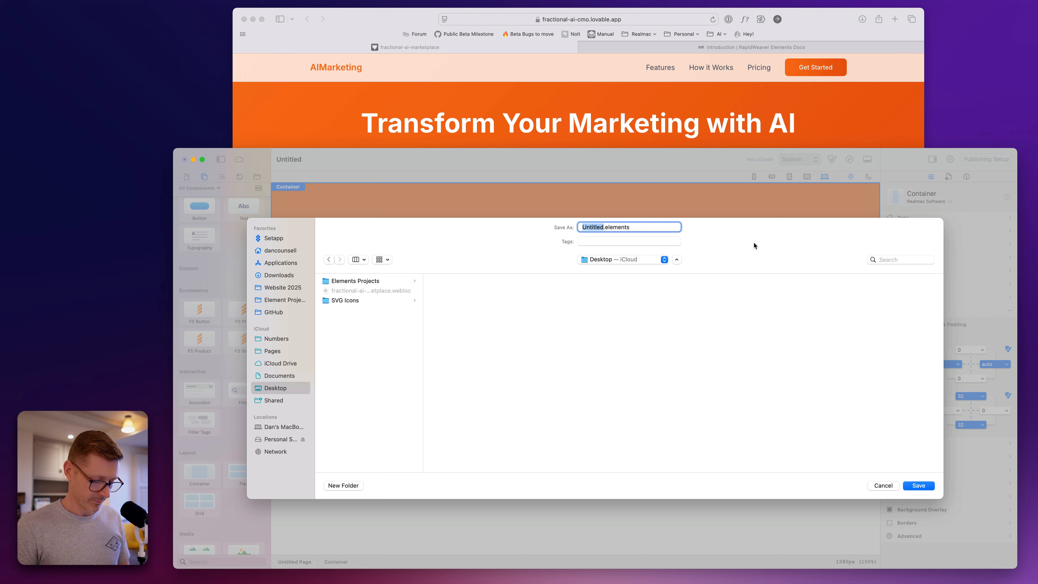
{"action": "type", "text": "Example Website"}
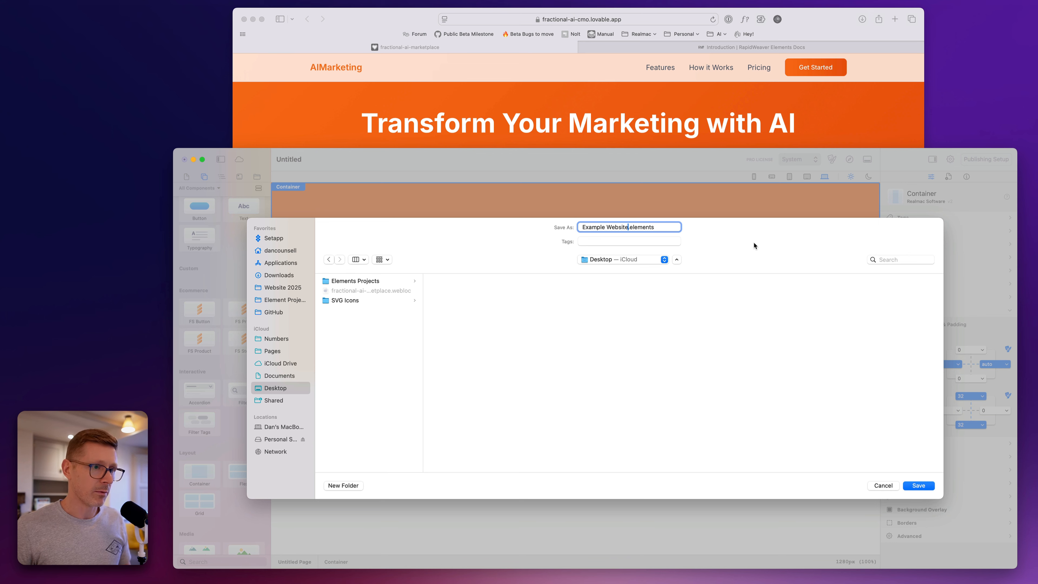
{"action": "key", "text": "Return"}
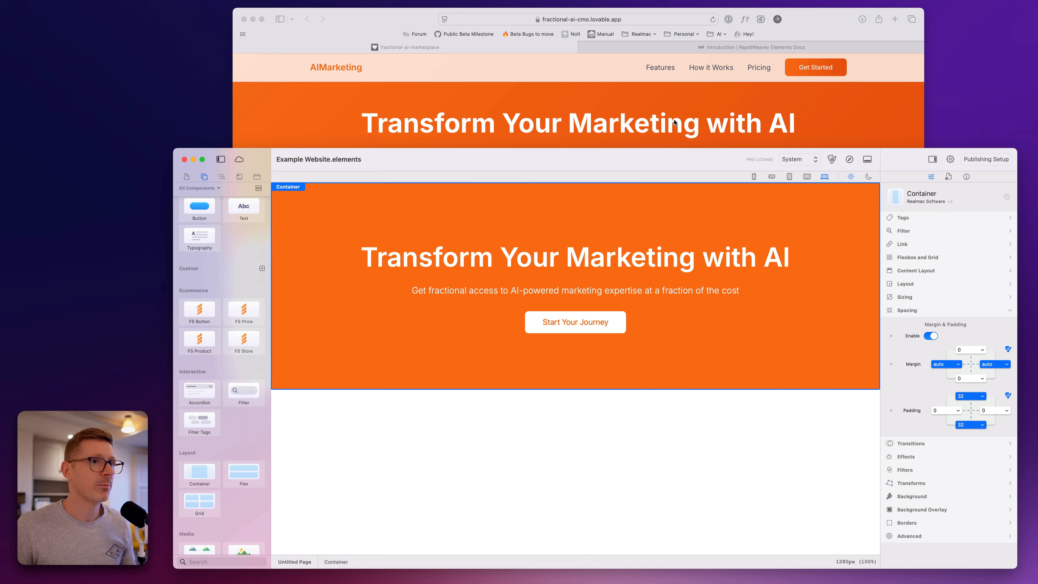
- View the reference page's Why Choose Us section in the browser, then add a Container below the hero in Elements
{"action": "left_click", "coordinate": [675, 123]}
{"action": "scroll", "coordinate": [654, 229], "scroll_direction": "down", "scroll_amount": 5}
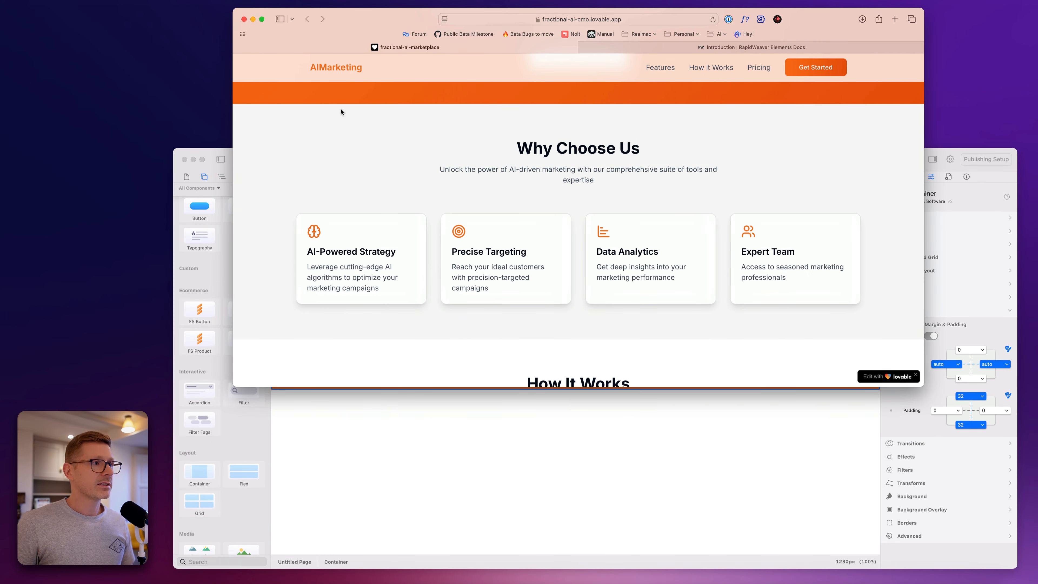
{"action": "left_click", "coordinate": [467, 485]}
{"action": "left_click_drag", "start_coordinate": [200, 476], "coordinate": [421, 447]}
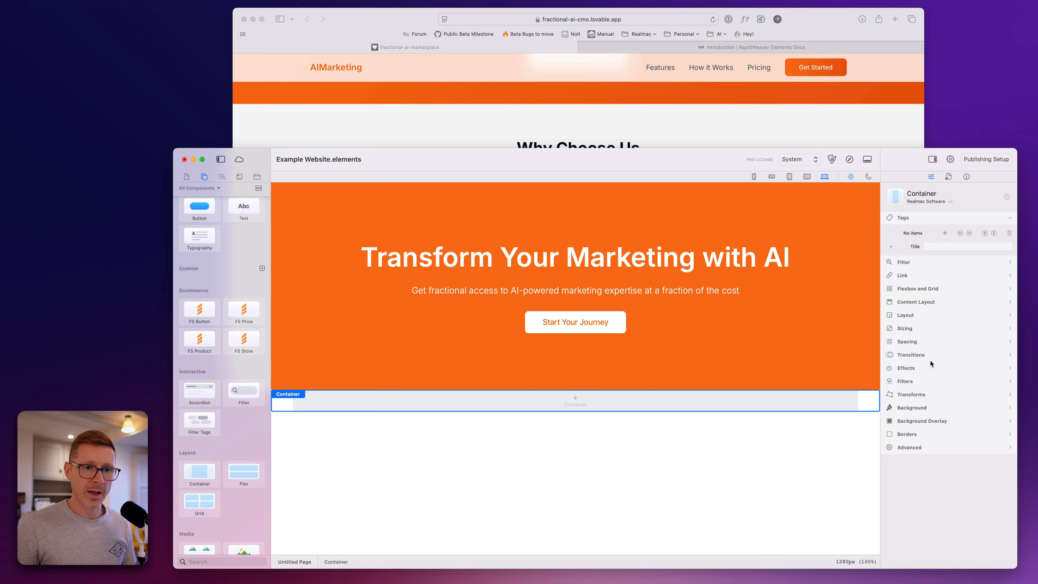
- Set the new container's top and bottom padding to 20
{"action": "left_click", "coordinate": [925, 344]}
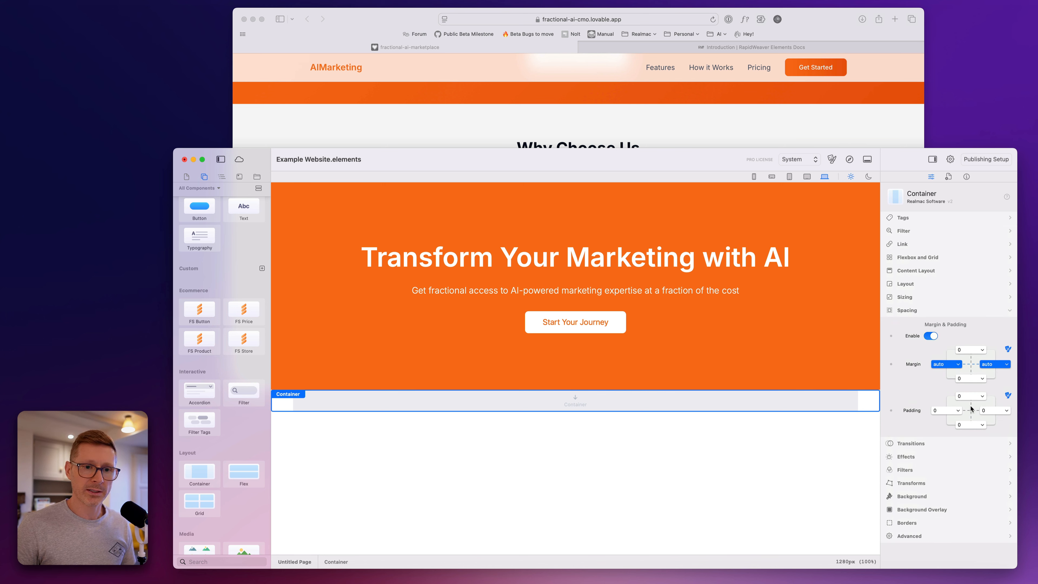
{"action": "left_click", "coordinate": [969, 376]}
{"action": "left_click", "coordinate": [964, 536]}
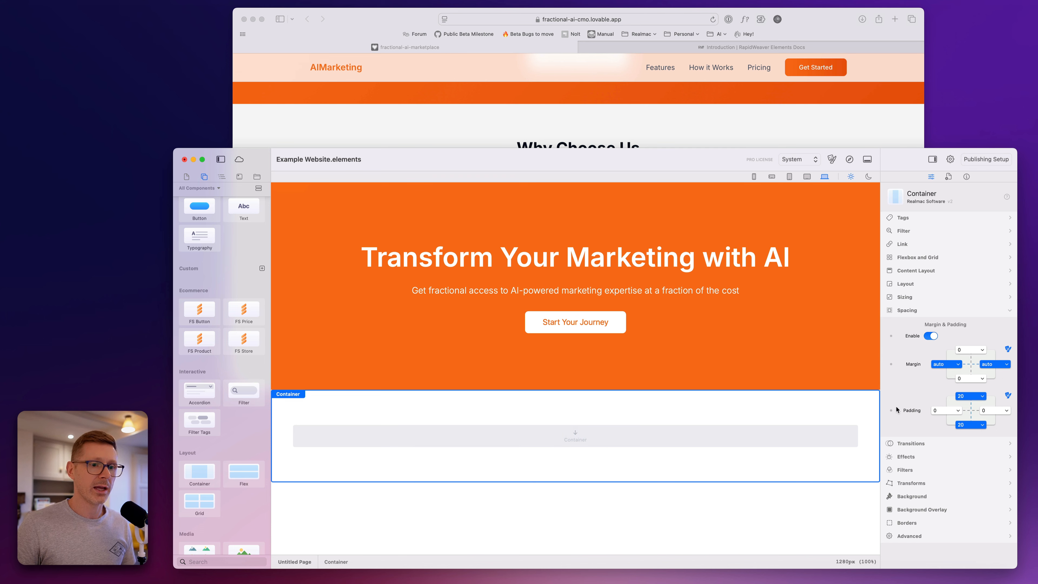
- Give the new container below the hero a static background in a very light gray shade
{"action": "left_click", "coordinate": [937, 496]}
{"action": "left_click", "coordinate": [968, 392]}
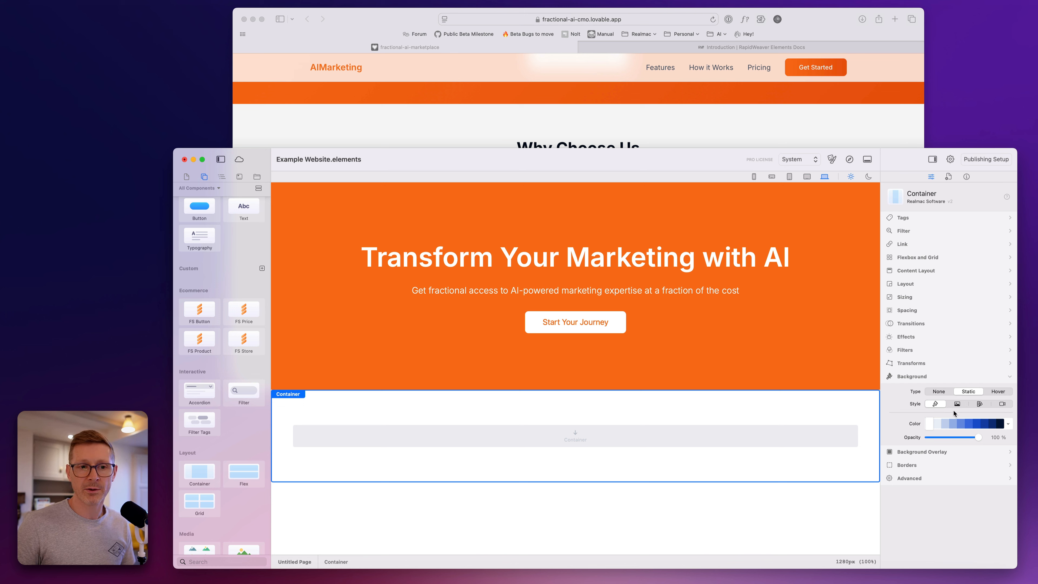
{"action": "left_click", "coordinate": [1008, 425]}
{"action": "type", "text": "site"}
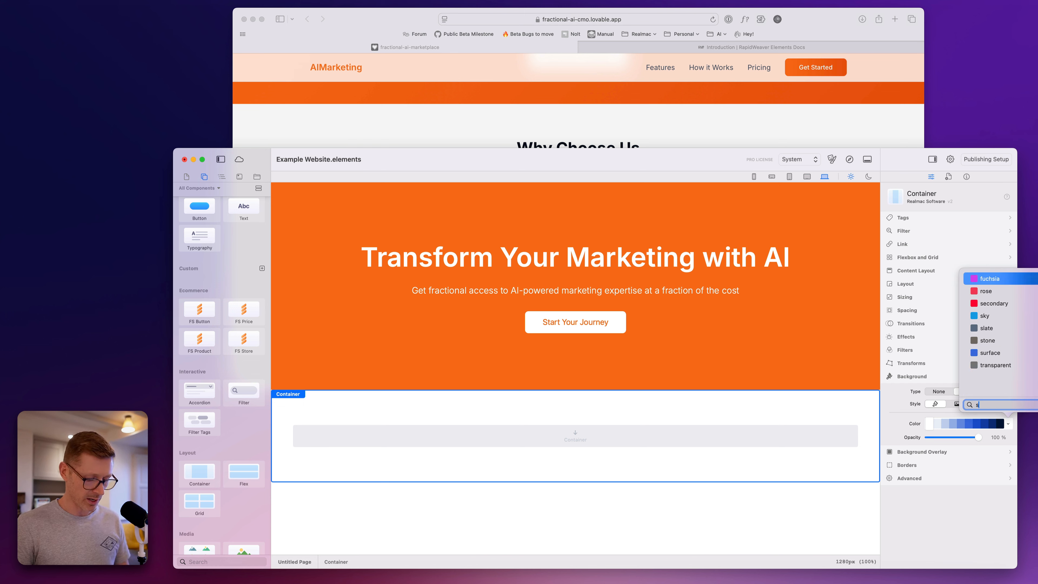
{"action": "key", "text": "BackSpace"}
{"action": "key", "text": "BackSpace"}
{"action": "key", "text": "BackSpace"}
{"action": "key", "text": "BackSpace"}
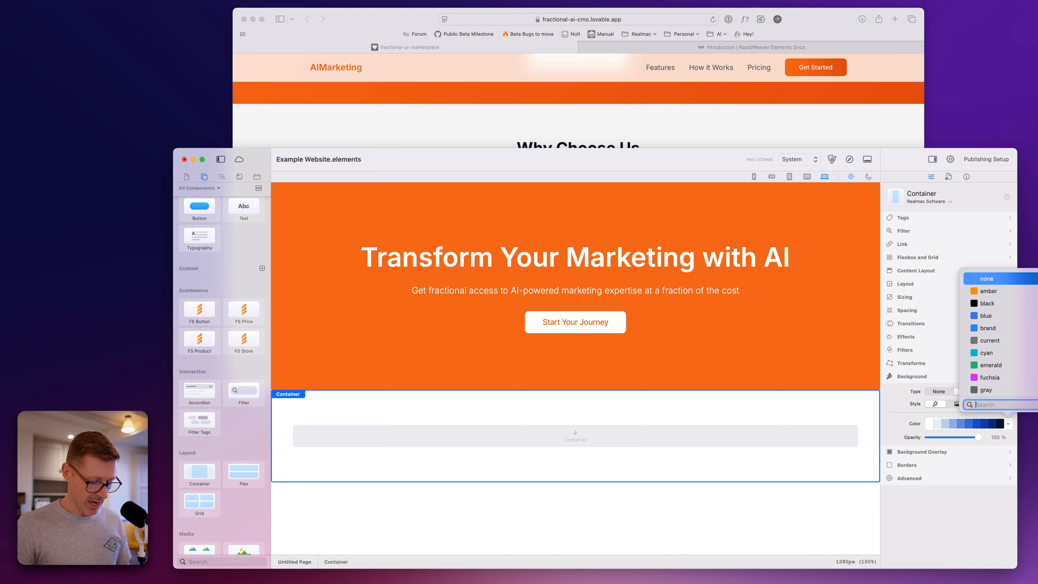
{"action": "type", "text": "gr"}
{"action": "key", "text": "Return"}
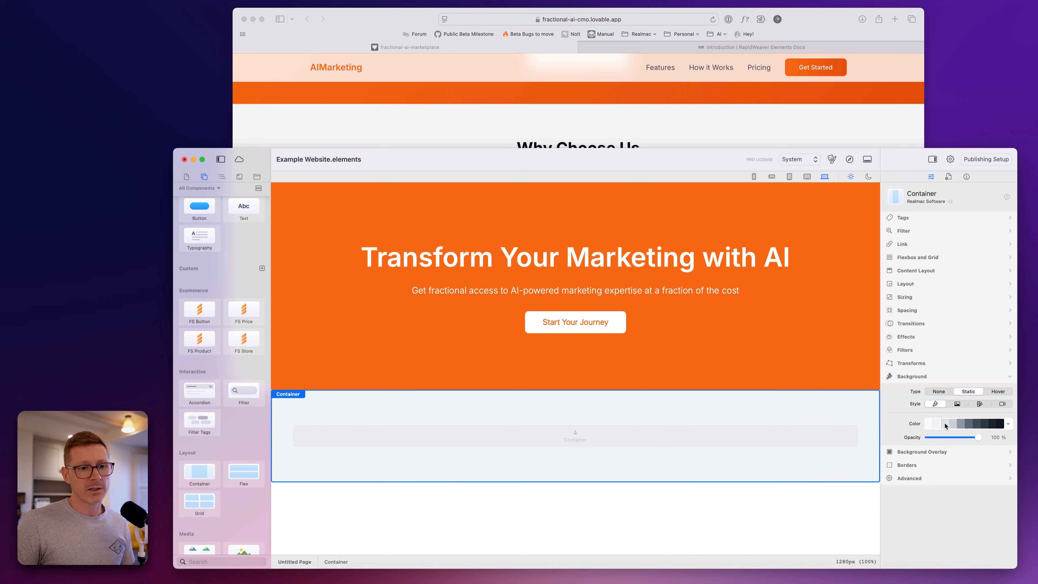
{"action": "left_click", "coordinate": [760, 386]}
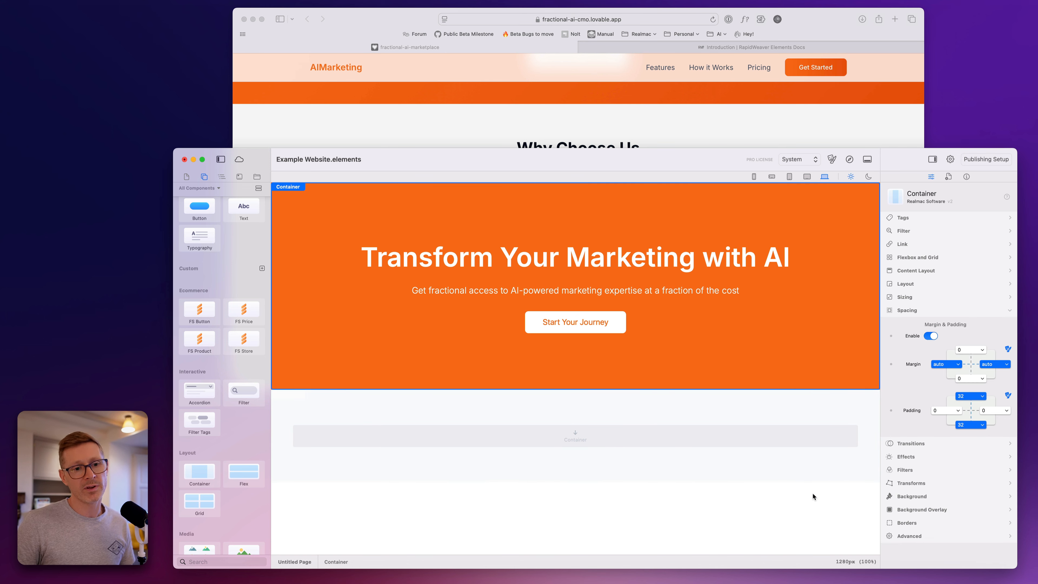
- Check the reference's Why Choose Us section in the browser, then duplicate the hero heading into the new container in Elements
{"action": "left_click", "coordinate": [811, 99]}
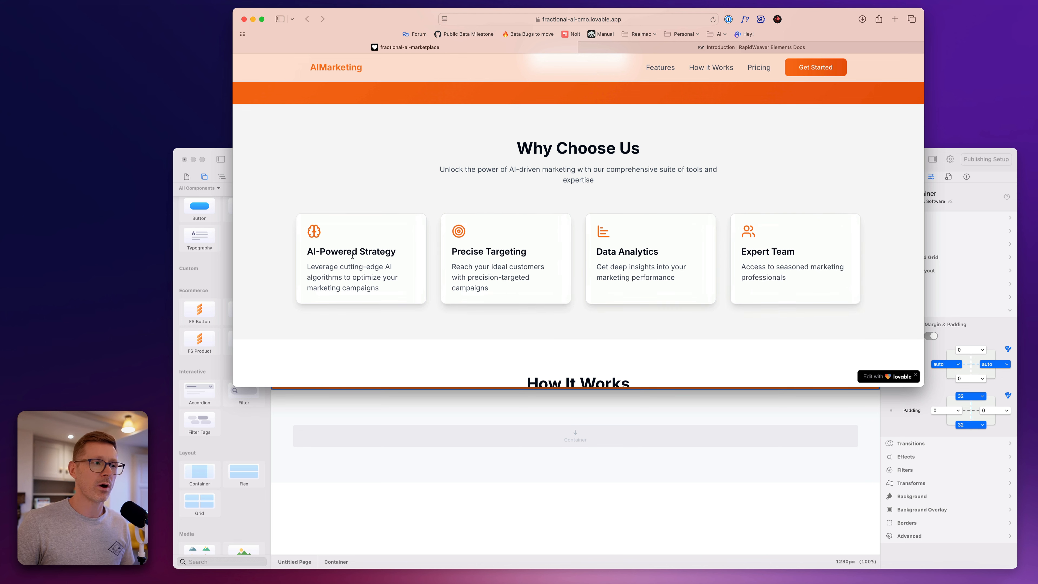
{"action": "left_click", "coordinate": [605, 456]}
{"action": "left_click", "coordinate": [614, 108]}
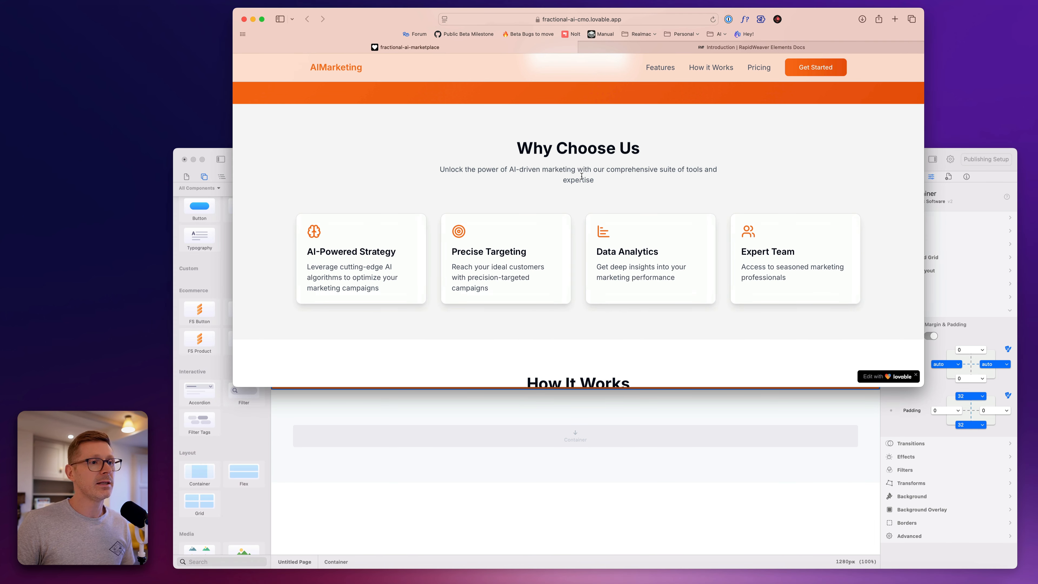
{"action": "left_click", "coordinate": [617, 423]}
{"action": "left_click", "coordinate": [589, 263]}
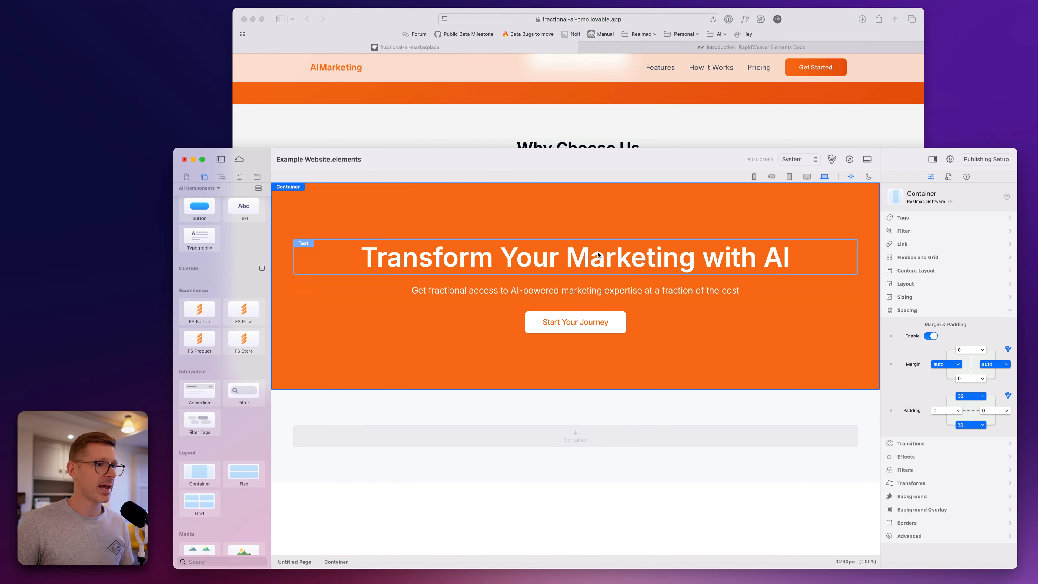
{"action": "left_click_drag", "start_coordinate": [589, 263], "coordinate": [644, 441]}
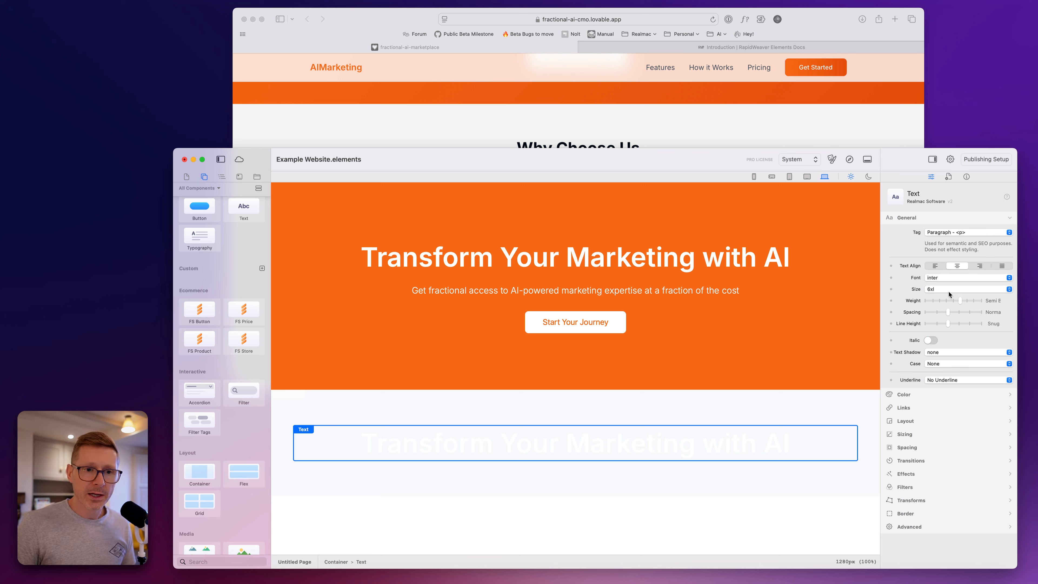
- Set the duplicated heading's text color to the darkest shade of its palette
{"action": "left_click", "coordinate": [913, 396]}
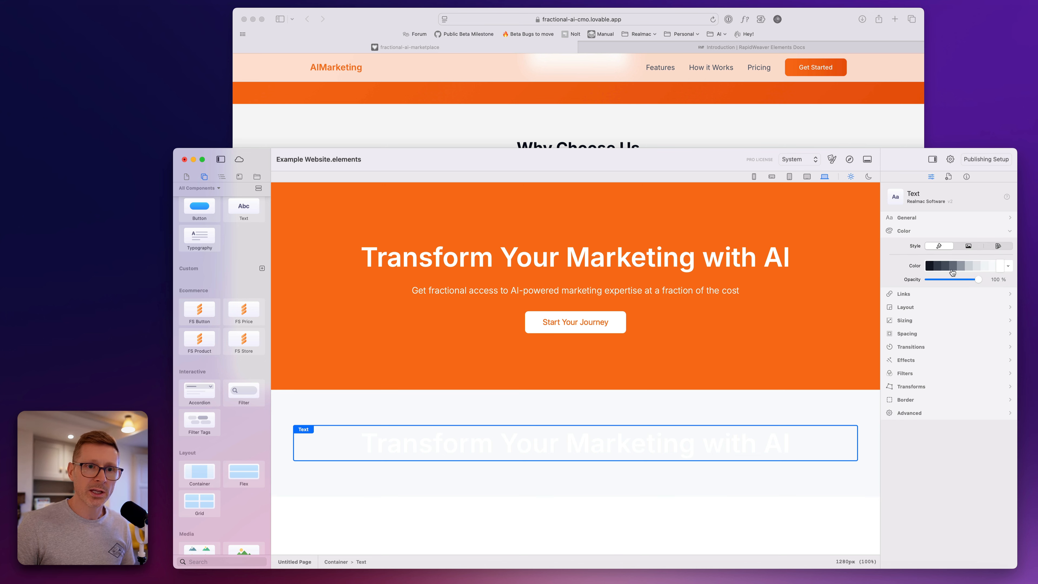
{"action": "left_click", "coordinate": [941, 268]}
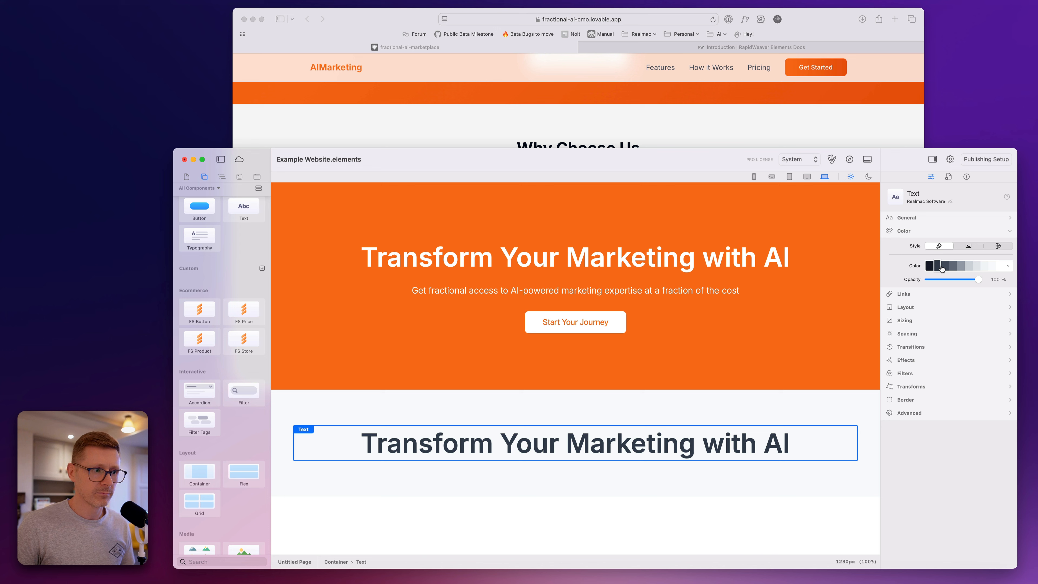
{"action": "left_click", "coordinate": [931, 267]}
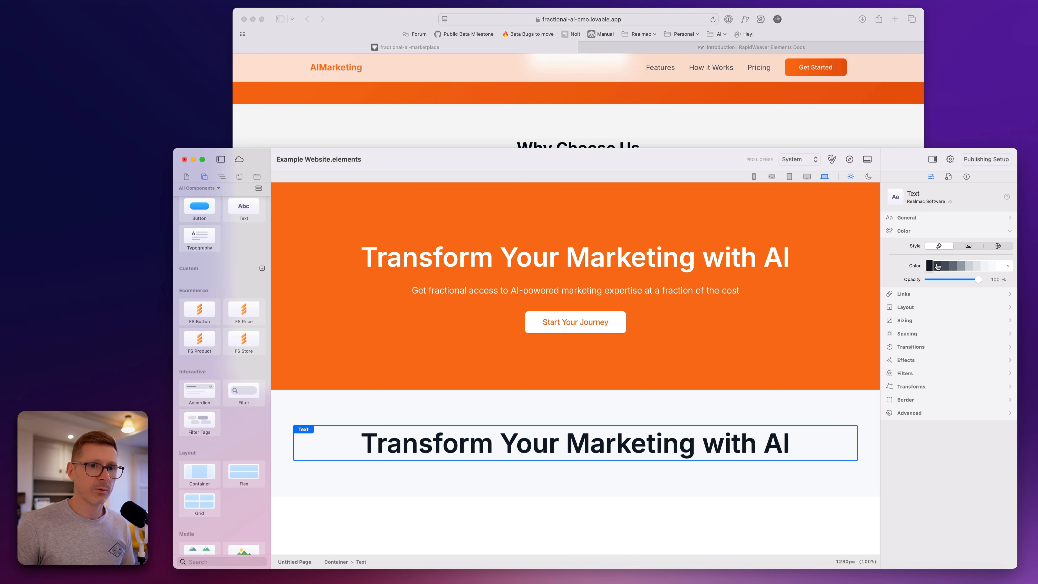
- Set the duplicated heading's text size to 2xl
{"action": "left_click", "coordinate": [938, 220]}
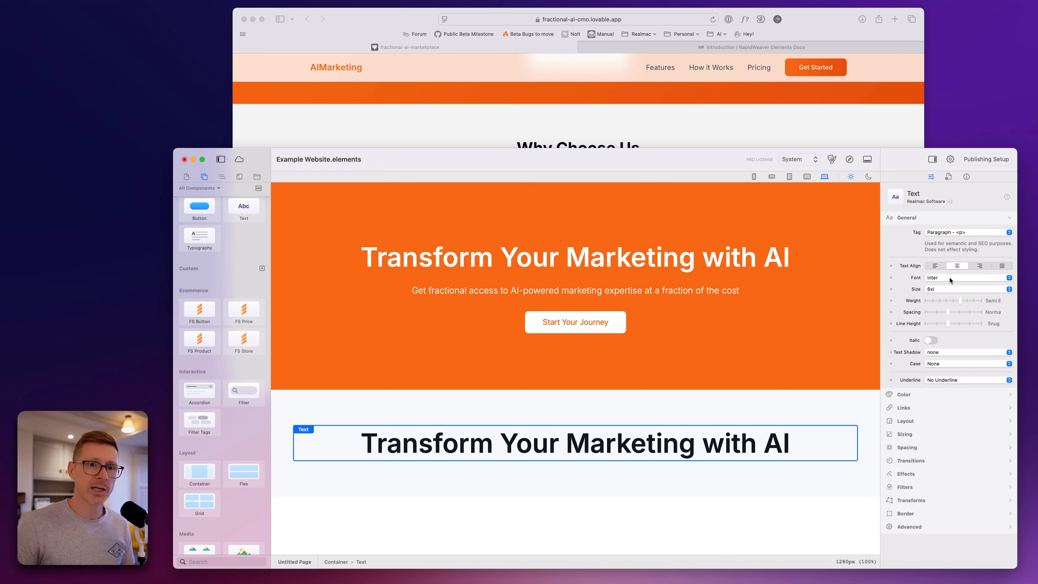
{"action": "left_click", "coordinate": [951, 289]}
{"action": "left_click", "coordinate": [952, 255]}
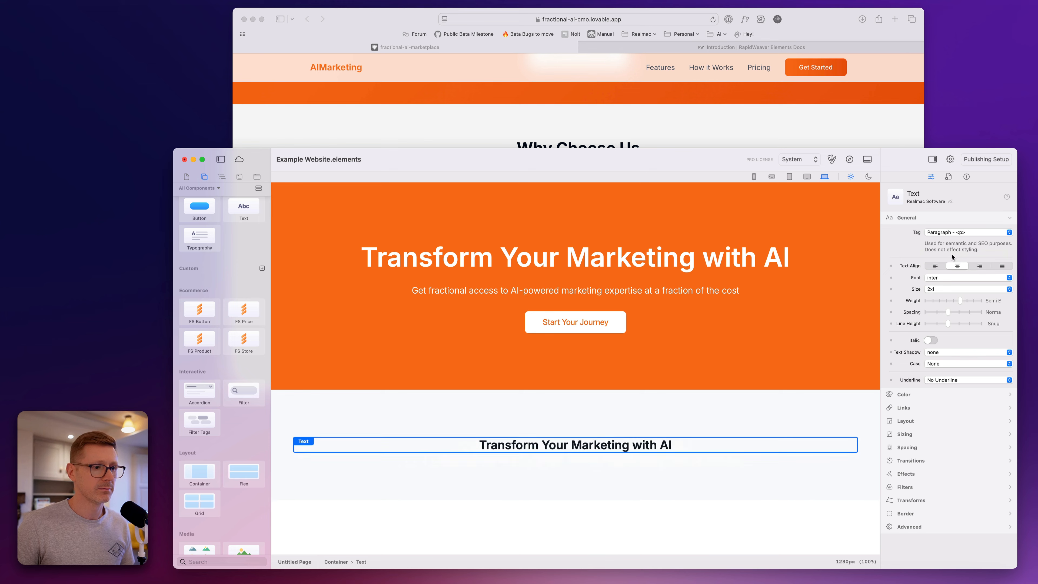
- Copy the "Why Choose Us" heading from the reference page in the browser and replace the duplicated heading's text with it in Elements
{"action": "left_click", "coordinate": [635, 127]}
{"action": "left_click_drag", "start_coordinate": [493, 149], "coordinate": [643, 149]}
{"action": "key", "text": "super+c"}
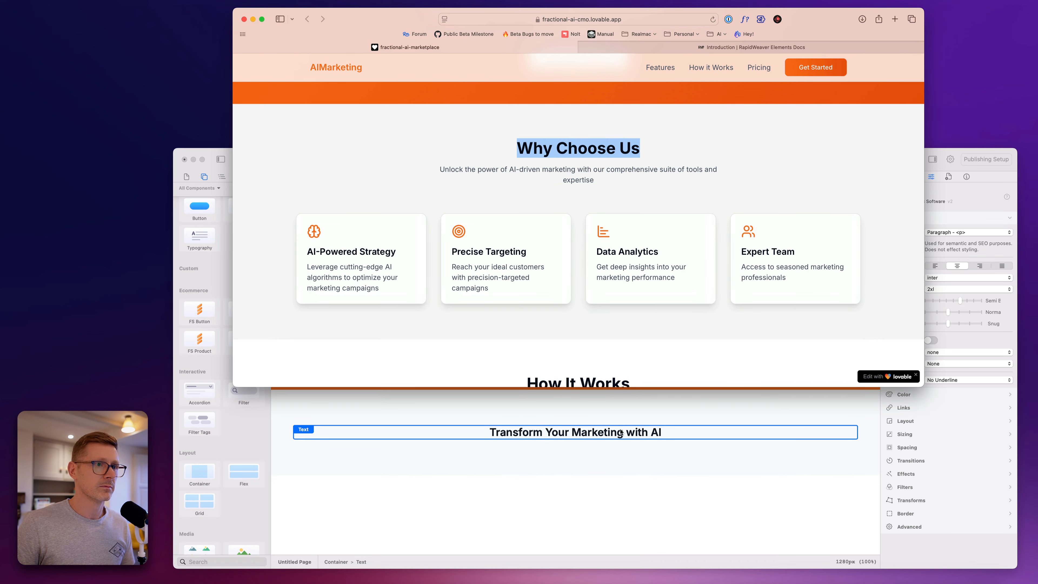
{"action": "left_click", "coordinate": [615, 441]}
{"action": "double_click", "coordinate": [615, 441]}
{"action": "key", "text": "super+v"}
{"action": "key", "text": "Escape"}
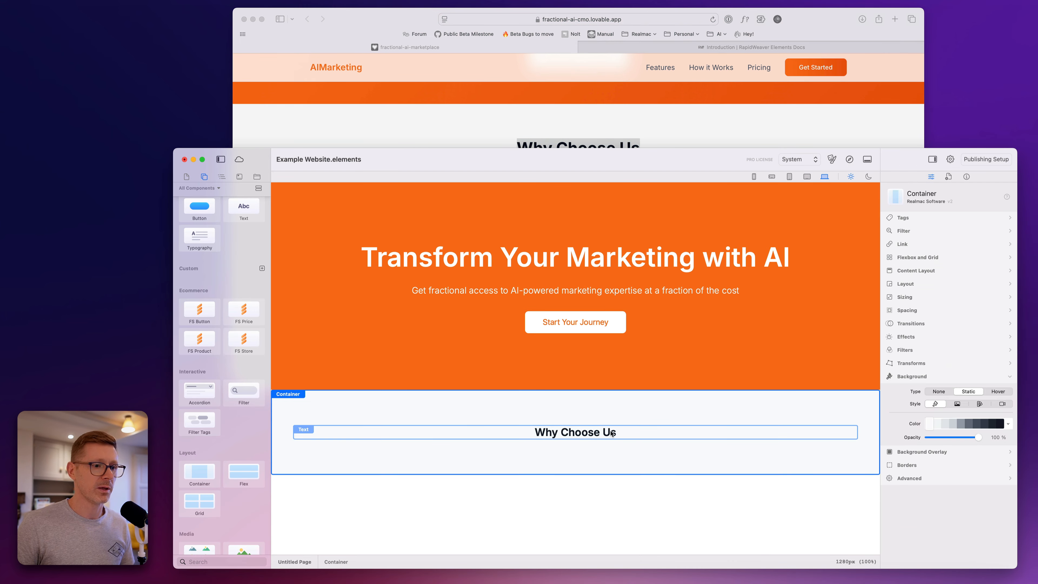
- Set the "Why Choose Us" heading's text size to 4xl
{"action": "left_click", "coordinate": [946, 287]}
{"action": "left_click", "coordinate": [947, 301]}
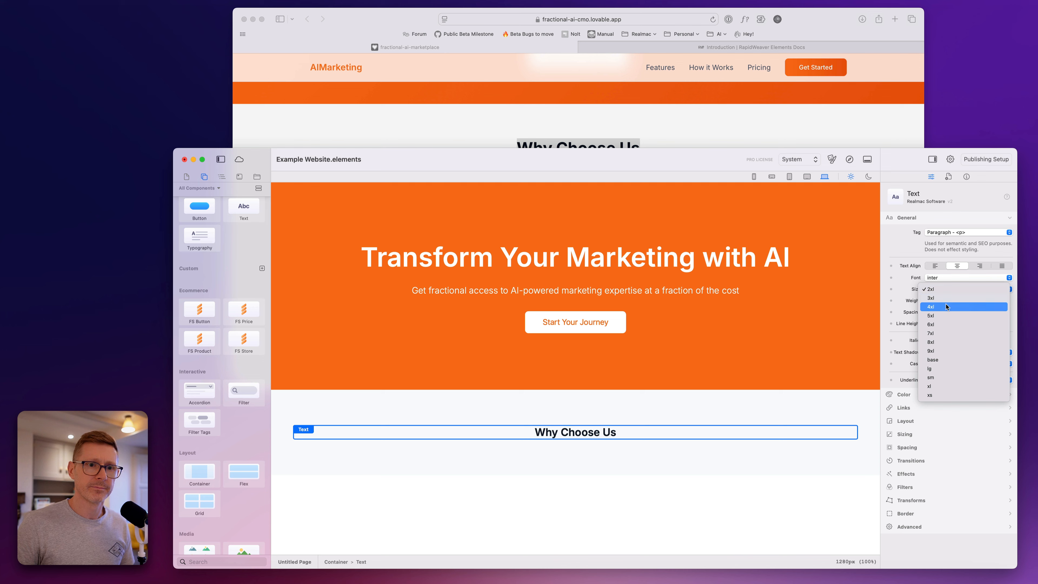
{"action": "left_click", "coordinate": [679, 404]}
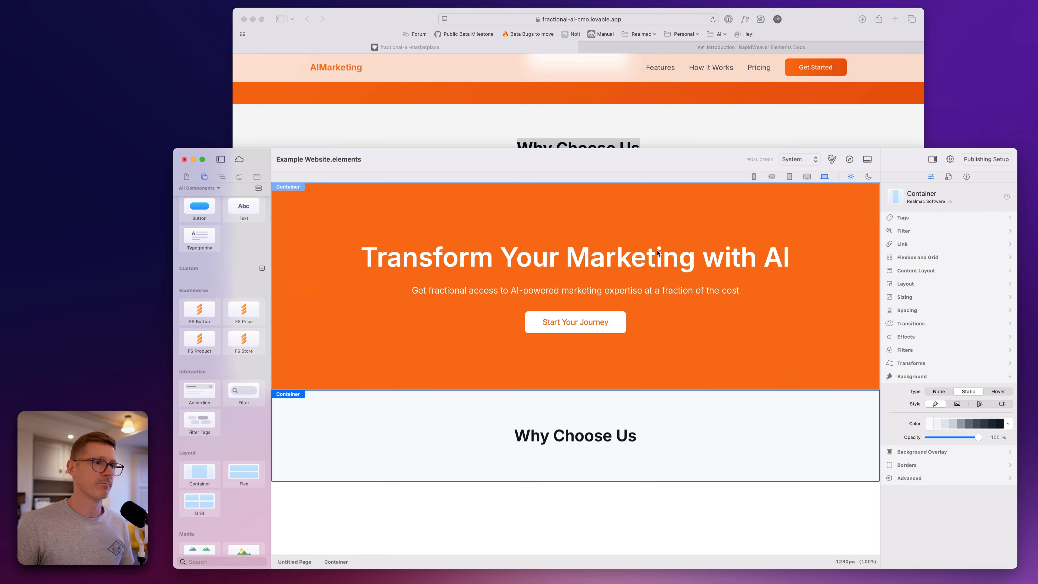
- View the reference section's subtitle in the browser, then duplicate the hero subtitle beneath the "Why Choose Us" heading in Elements
{"action": "left_click", "coordinate": [653, 133]}
{"action": "scroll", "coordinate": [663, 198], "scroll_direction": "down", "scroll_amount": 3}
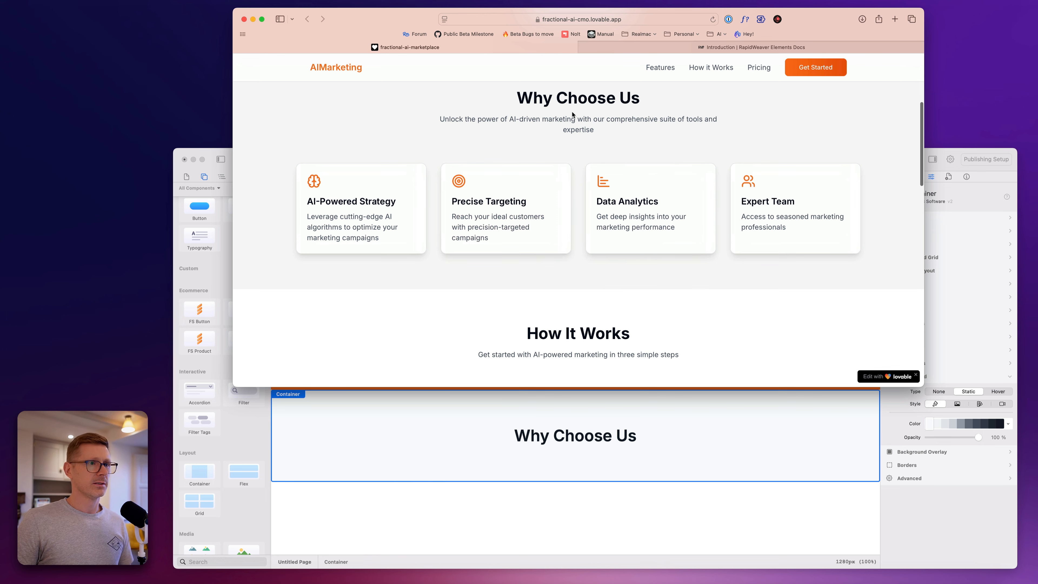
{"action": "left_click", "coordinate": [639, 401]}
{"action": "left_click_drag", "start_coordinate": [575, 297], "coordinate": [612, 455]}
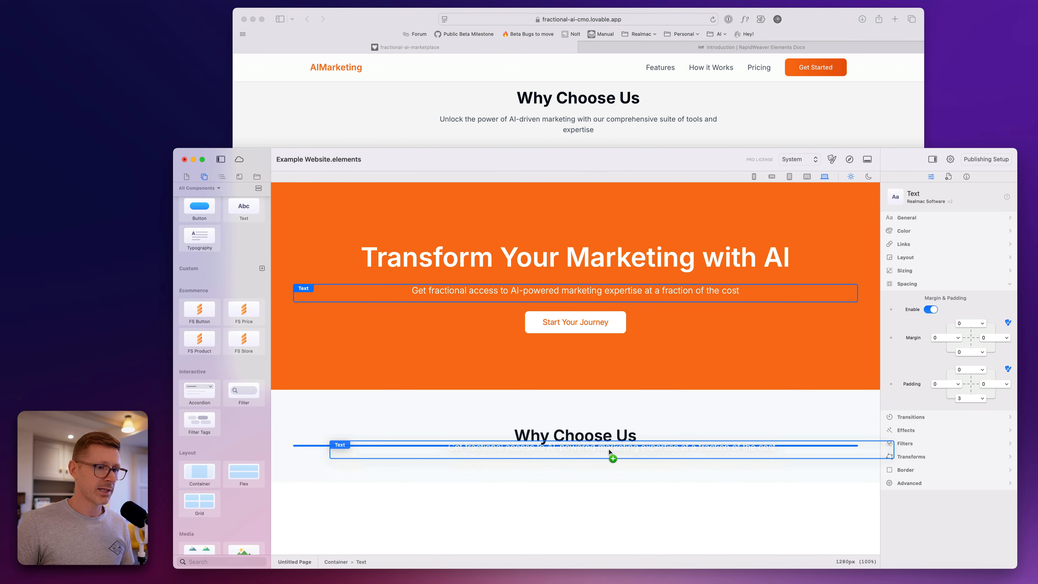
- Replace the duplicated subtitle with the reference's "Unlock the power of AI-driven marketing with our comprehensive suite of tools and expertise"
{"action": "left_click", "coordinate": [622, 132]}
{"action": "left_click_drag", "start_coordinate": [622, 132], "coordinate": [445, 115]}
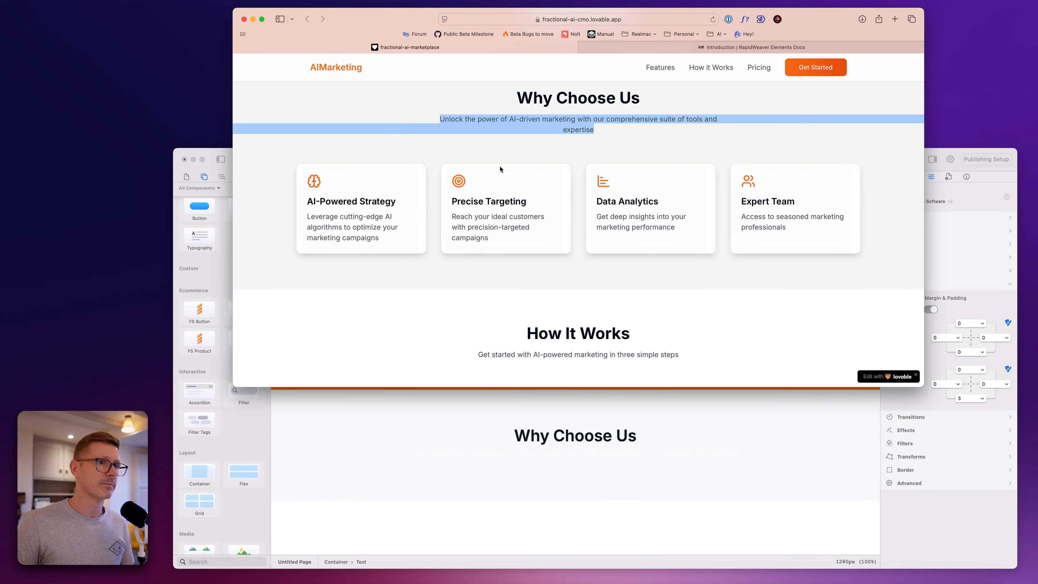
{"action": "left_click", "coordinate": [575, 384]}
{"action": "left_click", "coordinate": [620, 461]}
{"action": "double_click", "coordinate": [613, 454]}
{"action": "key", "text": "super+a"}
{"action": "key", "text": "super+v"}
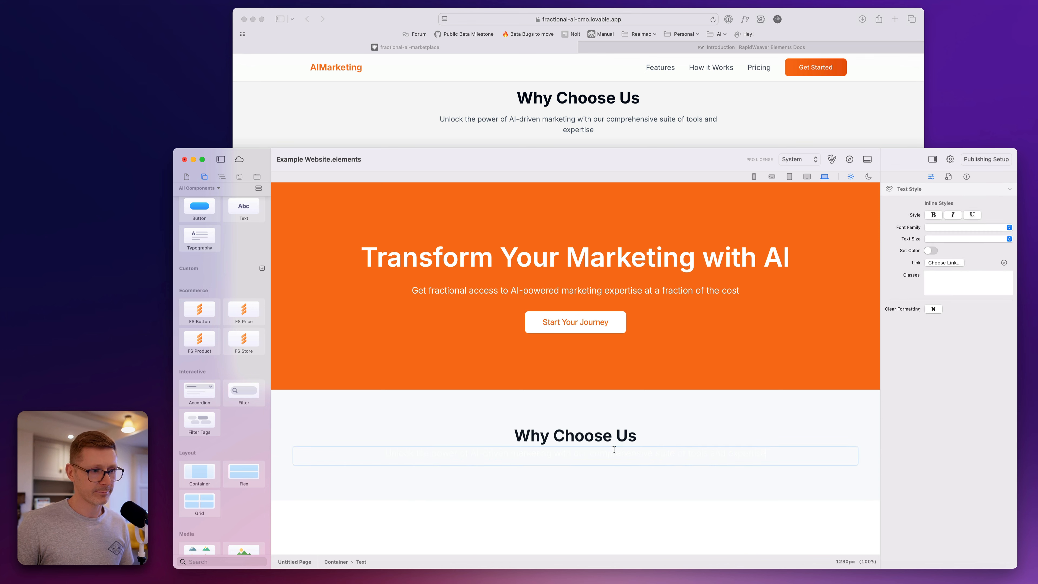
{"action": "left_click", "coordinate": [662, 469]}
{"action": "left_click", "coordinate": [653, 462]}
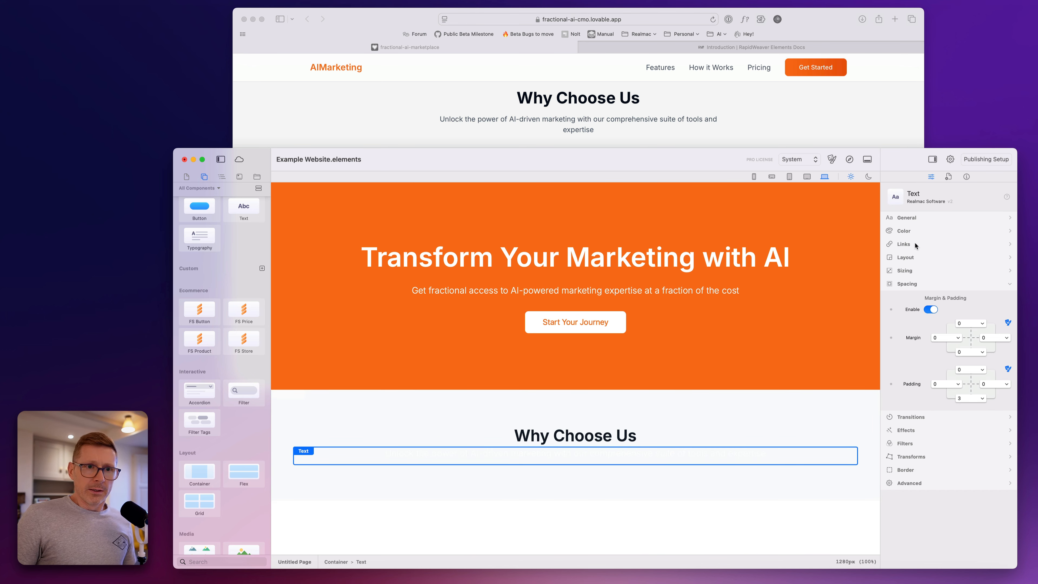
- Set the new subtitle's text color to the medium-dark gray, fourth darkest in its palette
{"action": "left_click", "coordinate": [916, 231]}
{"action": "left_click", "coordinate": [944, 268]}
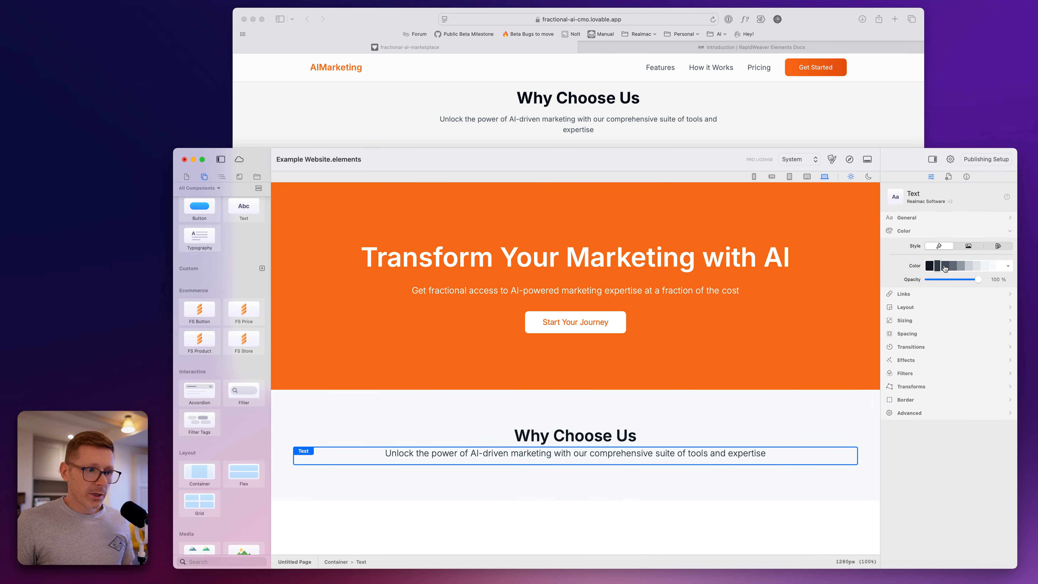
{"action": "left_click", "coordinate": [945, 267]}
{"action": "left_click", "coordinate": [954, 268]}
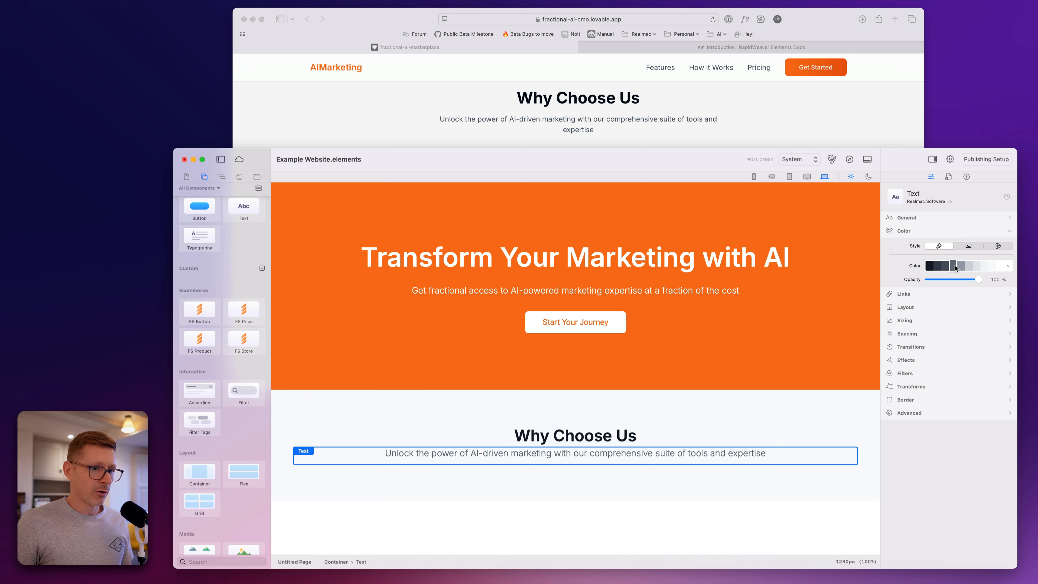
- Set the new subtitle's text size to lg
{"action": "left_click", "coordinate": [925, 221]}
{"action": "left_click", "coordinate": [937, 289]}
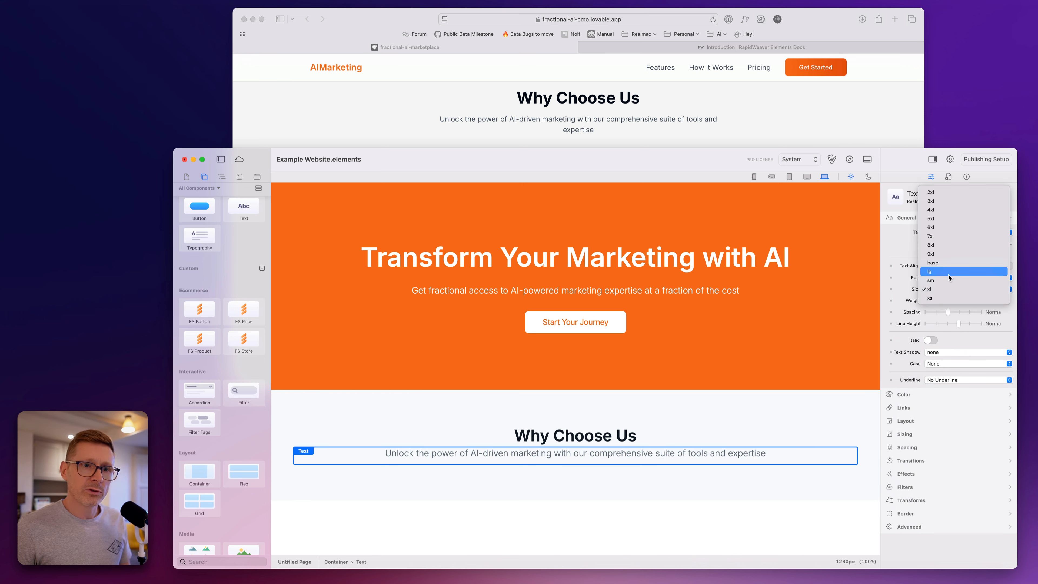
{"action": "left_click", "coordinate": [949, 275]}
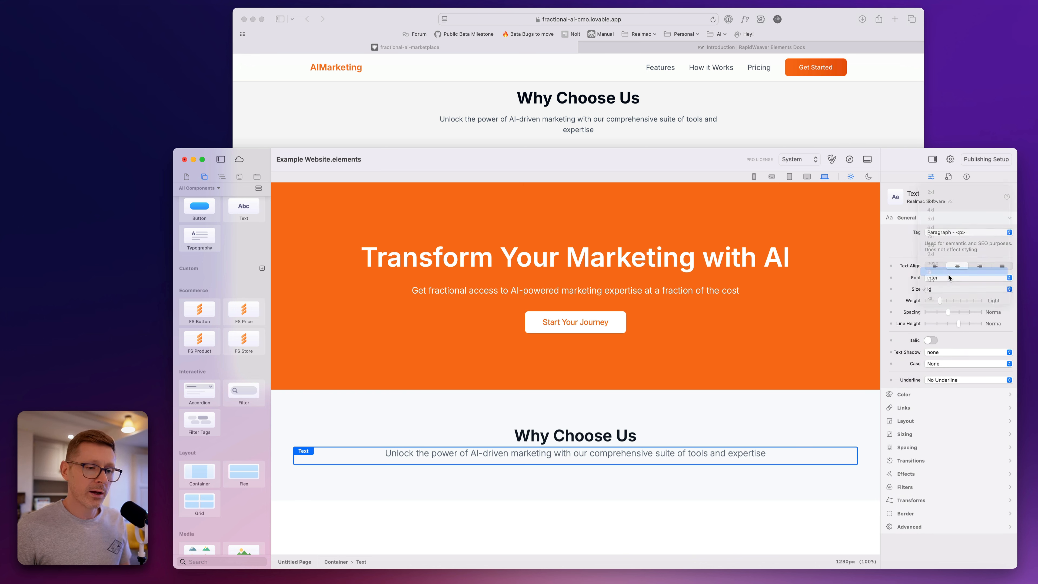
{"action": "left_click", "coordinate": [723, 414]}
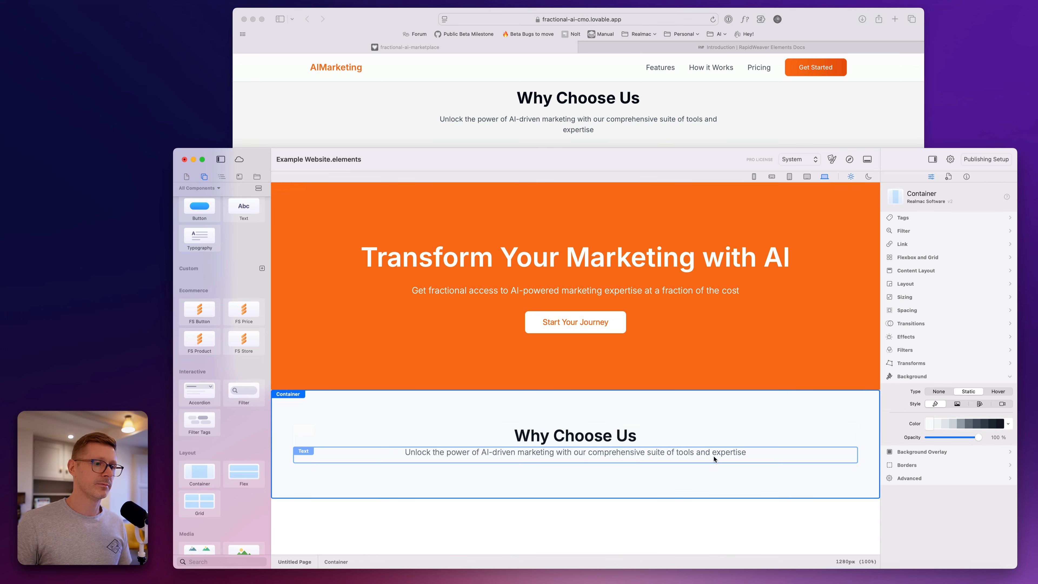
- Check the reference's card layout in the browser, then add a Grid beneath the Why Choose Us subtitle in Elements
{"action": "left_click", "coordinate": [593, 93]}
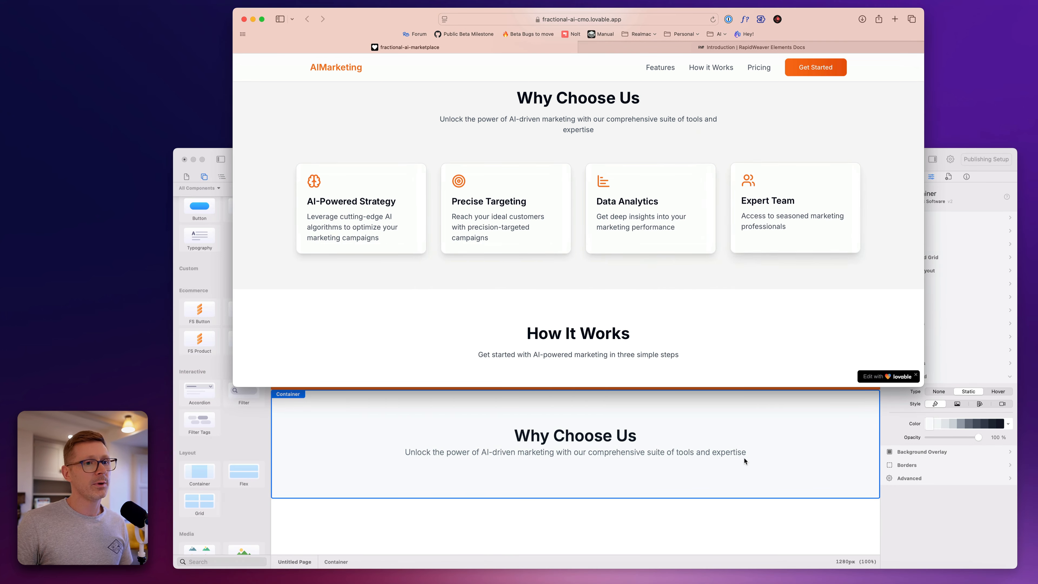
{"action": "left_click", "coordinate": [727, 428]}
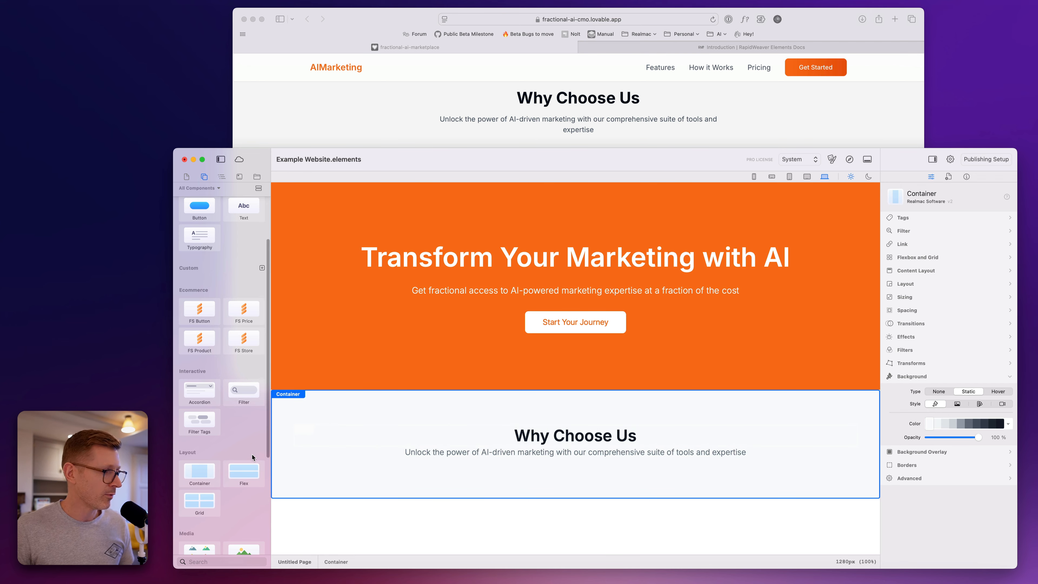
{"action": "scroll", "coordinate": [237, 430], "scroll_direction": "down", "scroll_amount": 5}
{"action": "left_click_drag", "start_coordinate": [215, 390], "coordinate": [590, 458]}
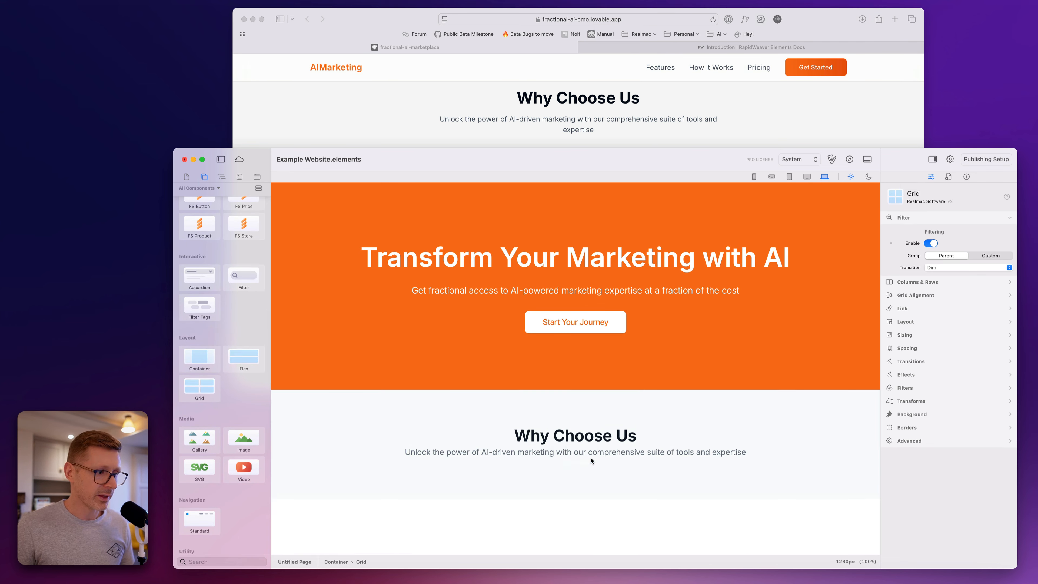
- Narrow and widen the browser window to examine how the reference's feature cards reflow
{"action": "left_click", "coordinate": [788, 127]}
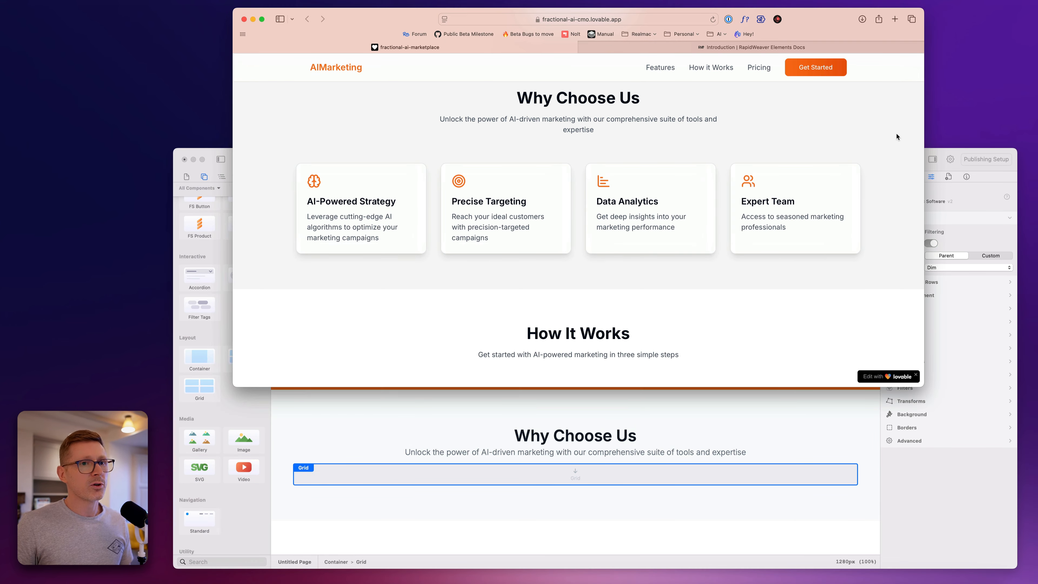
{"action": "left_click_drag", "start_coordinate": [925, 144], "coordinate": [781, 159]}
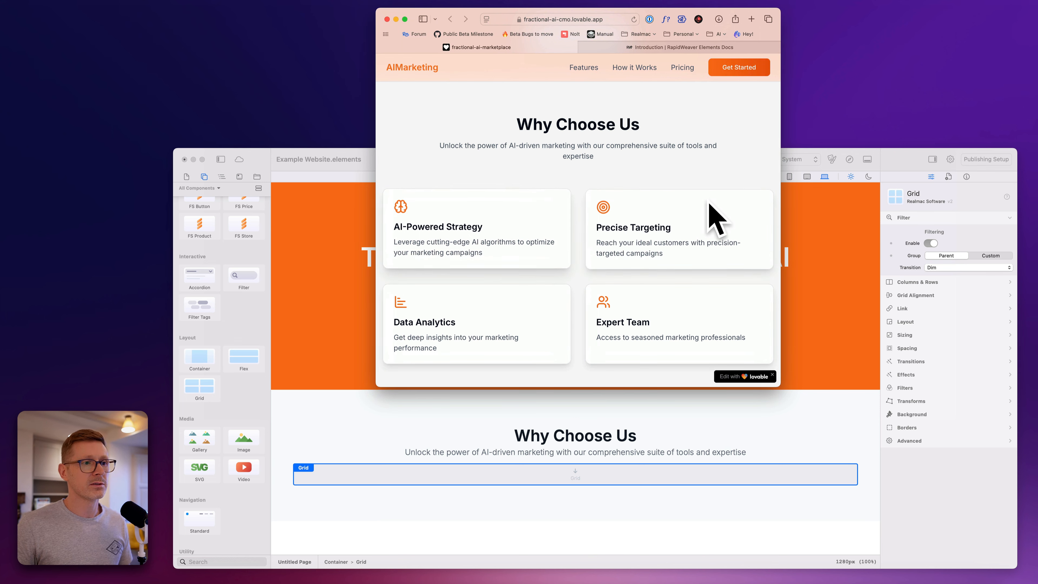
{"action": "left_click_drag", "start_coordinate": [780, 156], "coordinate": [912, 160]}
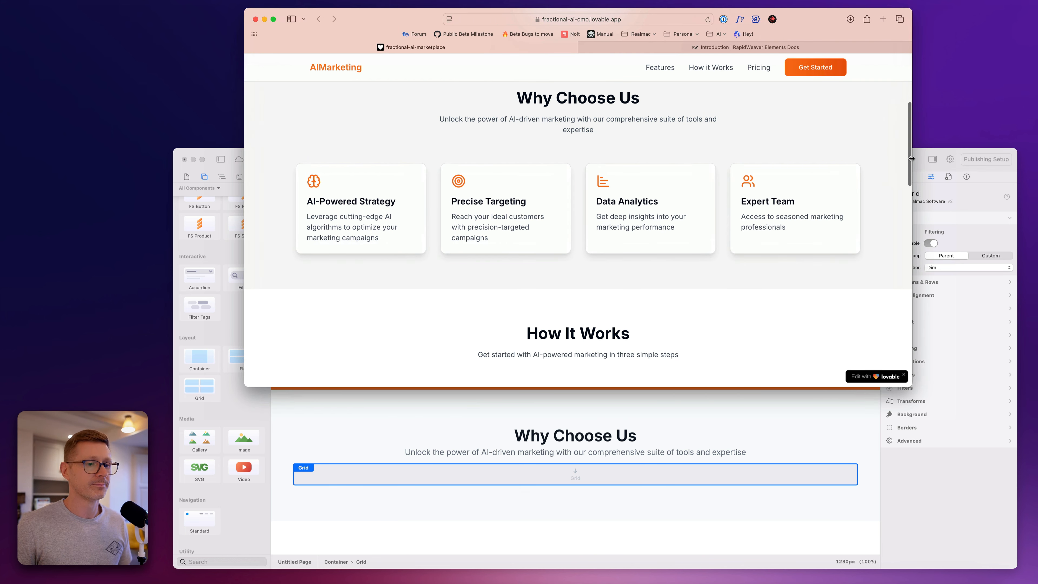
- Return to Elements and add a Container inside the new Grid for the first feature card
{"action": "left_click", "coordinate": [645, 447]}
{"action": "left_click_drag", "start_coordinate": [204, 362], "coordinate": [338, 479]}
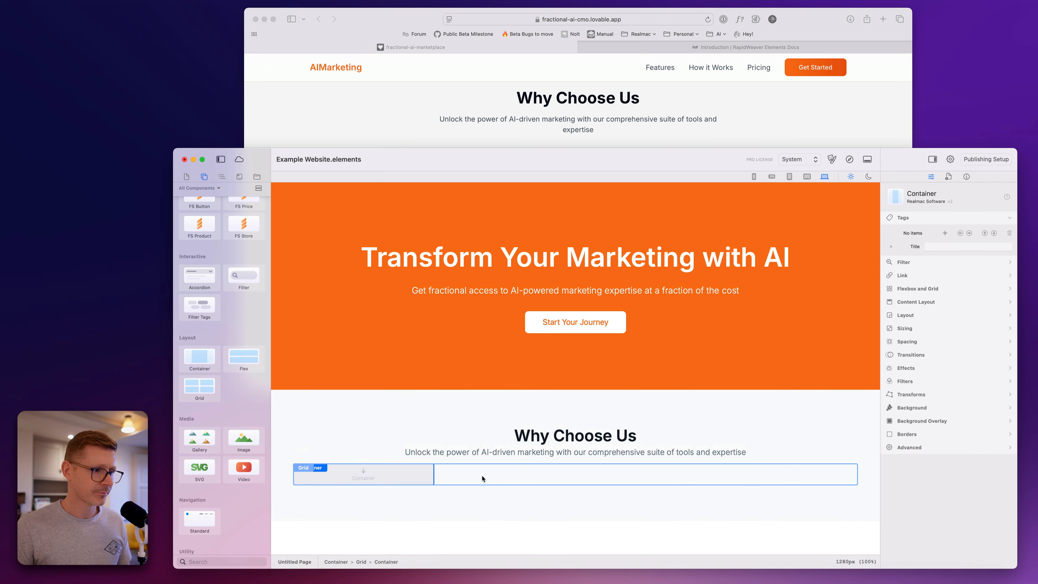
- Select the new Grid and open its Columns & Rows settings
{"action": "left_click", "coordinate": [589, 477]}
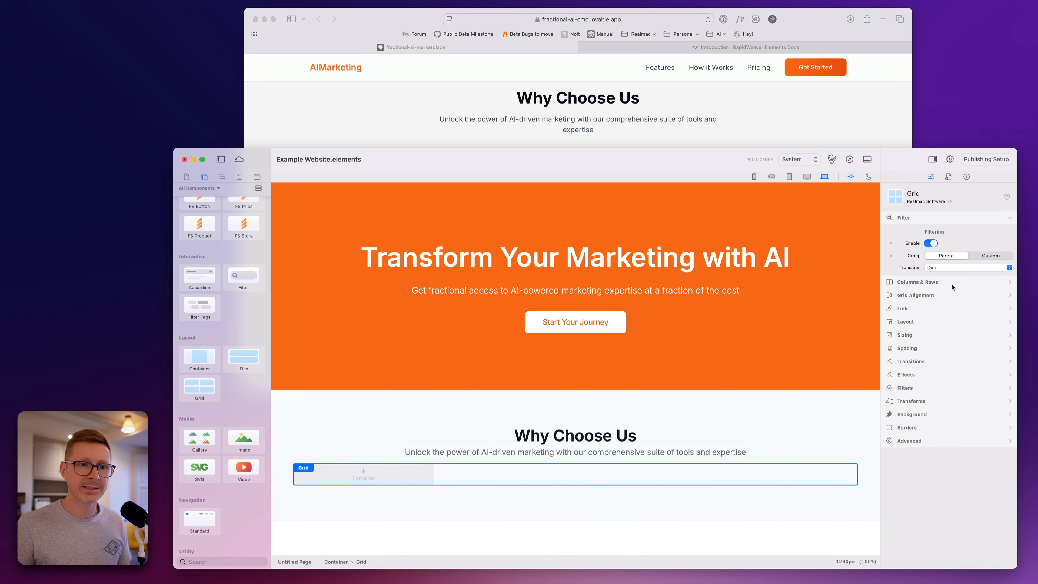
{"action": "left_click", "coordinate": [943, 295]}
{"action": "left_click", "coordinate": [933, 233]}
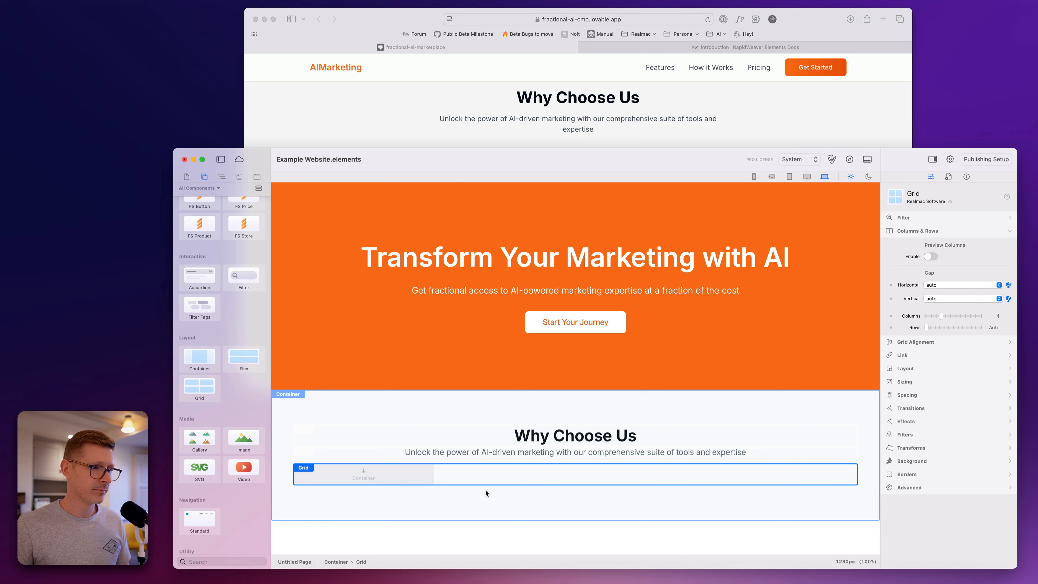
- Duplicate the Why Choose Us section's Container and delete the heading, subtitle and Grid from the copy
{"action": "left_click", "coordinate": [477, 505]}
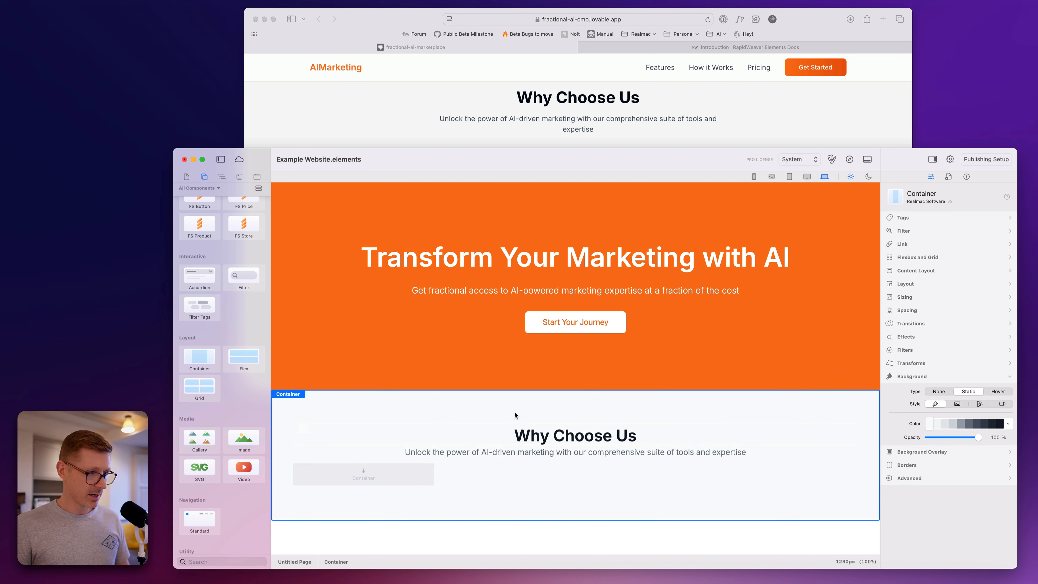
{"action": "scroll", "coordinate": [527, 423], "scroll_direction": "down", "scroll_amount": 5}
{"action": "left_click", "coordinate": [548, 463]}
{"action": "key", "text": "Delete"}
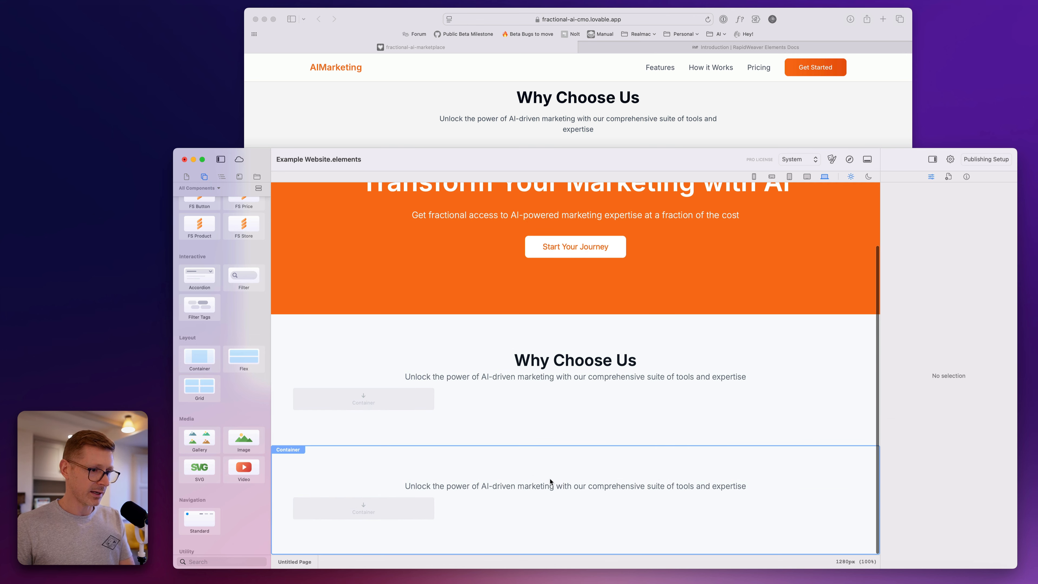
{"action": "left_click", "coordinate": [552, 485]}
{"action": "key", "text": "Delete"}
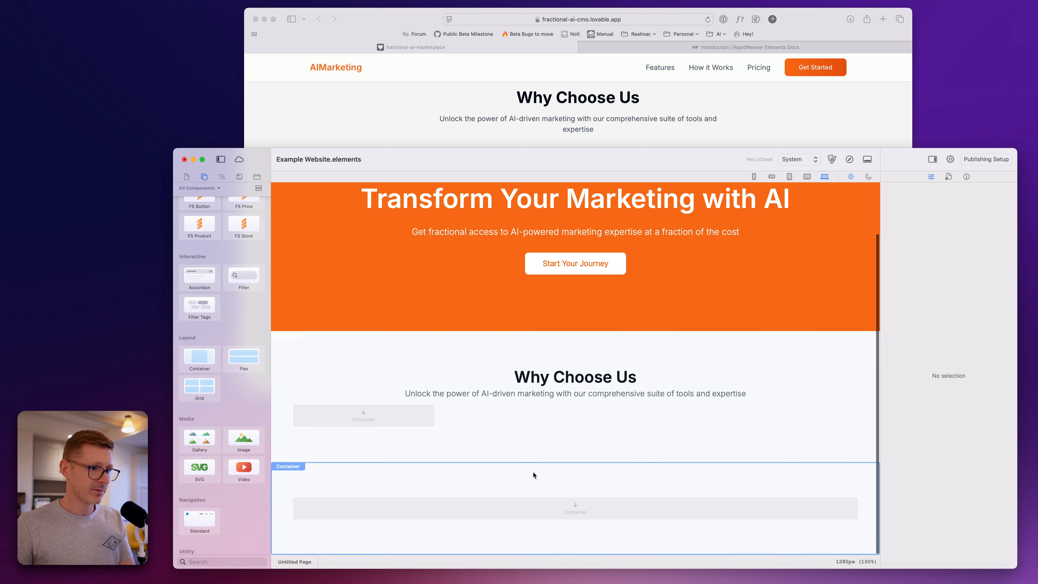
- Set the top and bottom padding of the emptied lower Container to 60
{"action": "left_click", "coordinate": [532, 475]}
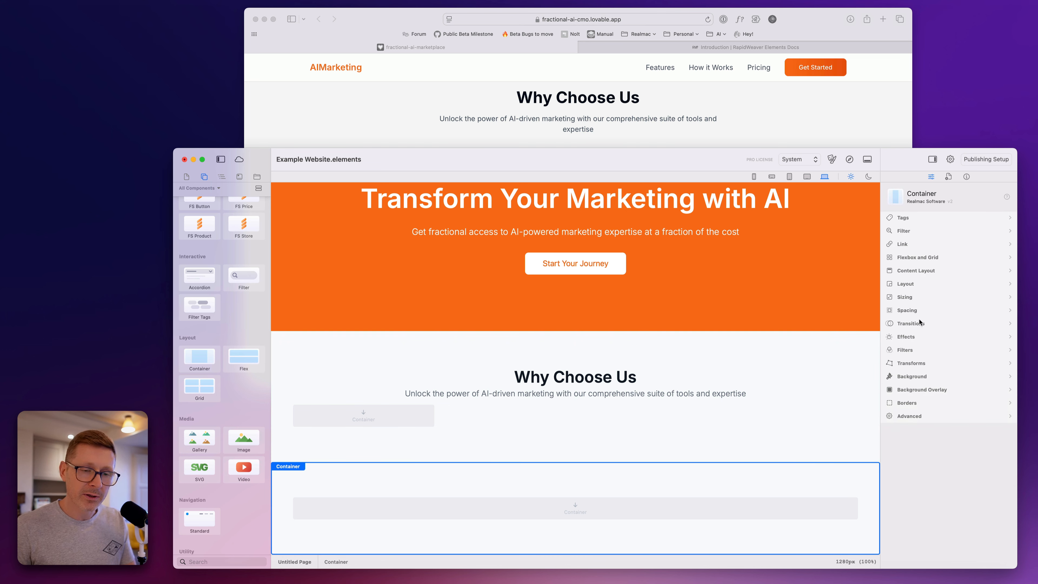
{"action": "left_click", "coordinate": [915, 376]}
{"action": "left_click", "coordinate": [912, 311]}
{"action": "left_click", "coordinate": [975, 396]}
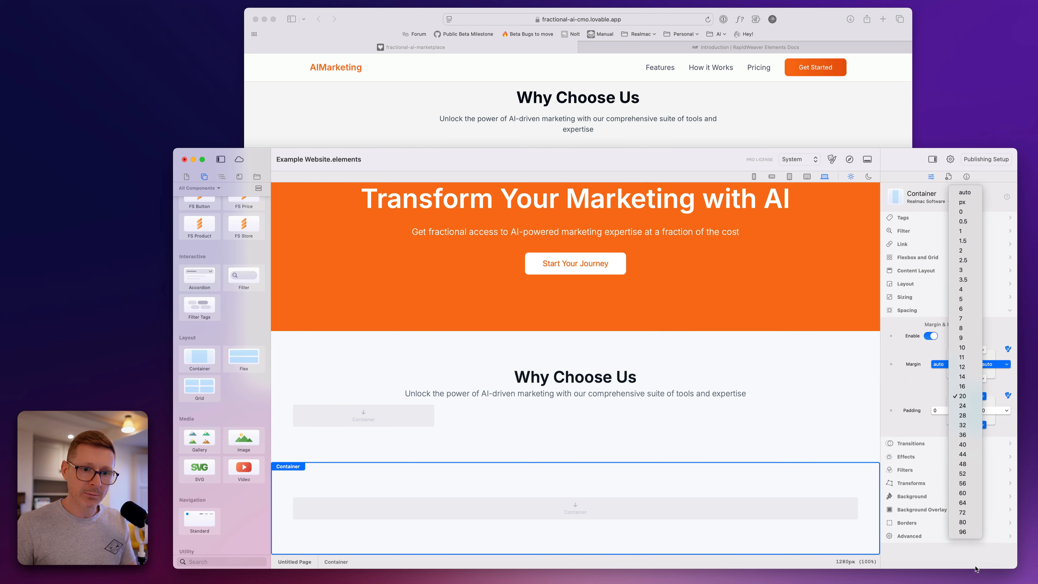
{"action": "left_click", "coordinate": [966, 494]}
{"action": "scroll", "coordinate": [741, 409], "scroll_direction": "down", "scroll_amount": 3}
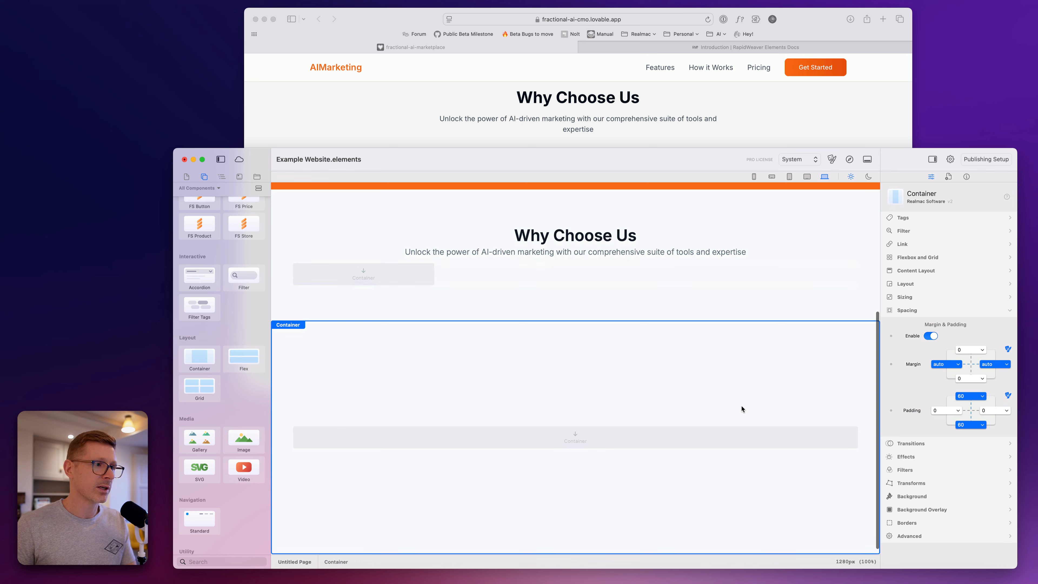
- Give the Container inside the Grid a static white background, after checking the reference cards in the browser
{"action": "left_click", "coordinate": [740, 306]}
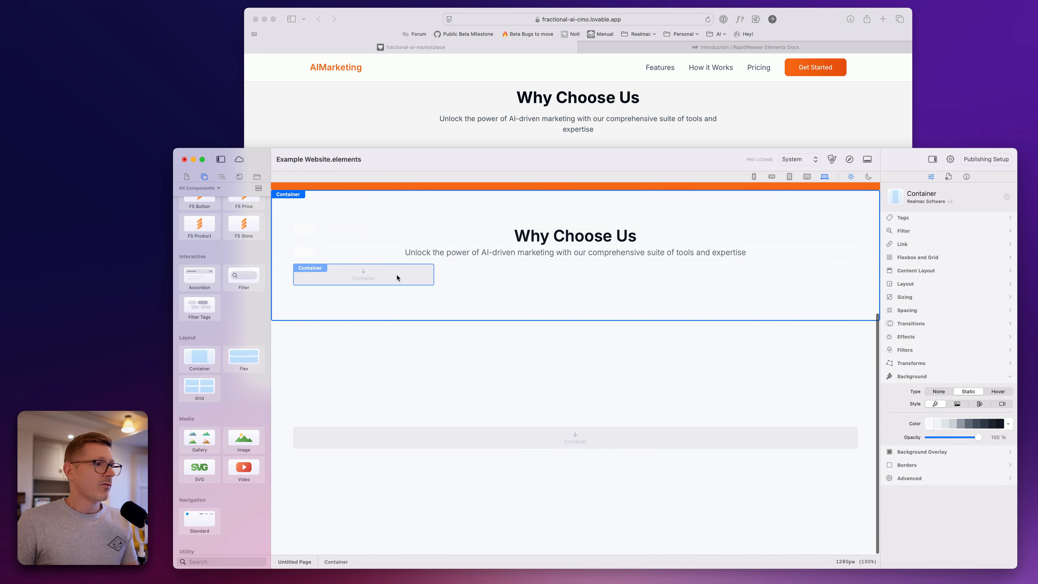
{"action": "left_click", "coordinate": [370, 281]}
{"action": "left_click", "coordinate": [524, 139]}
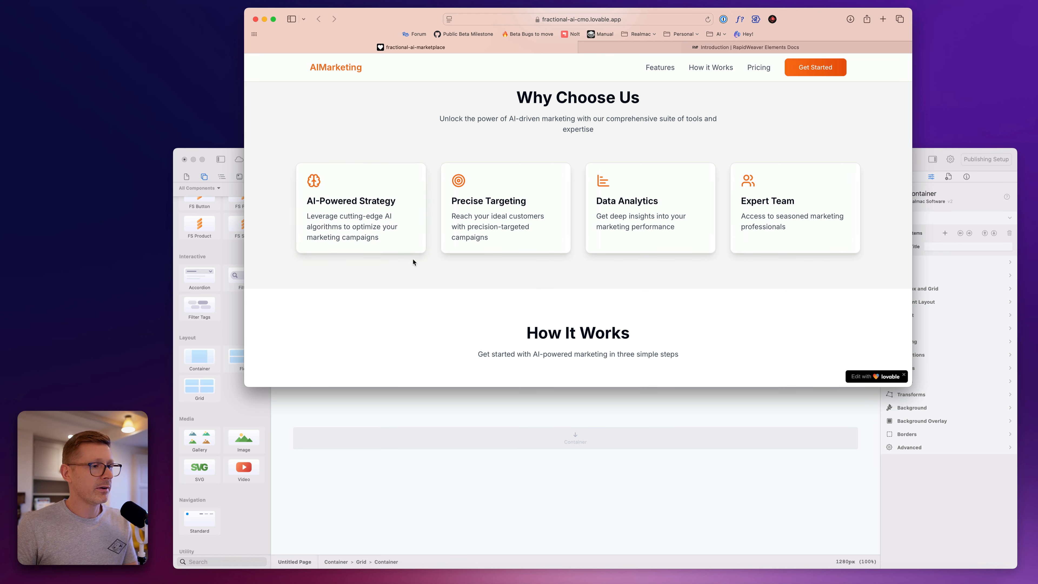
{"action": "left_click", "coordinate": [496, 408]}
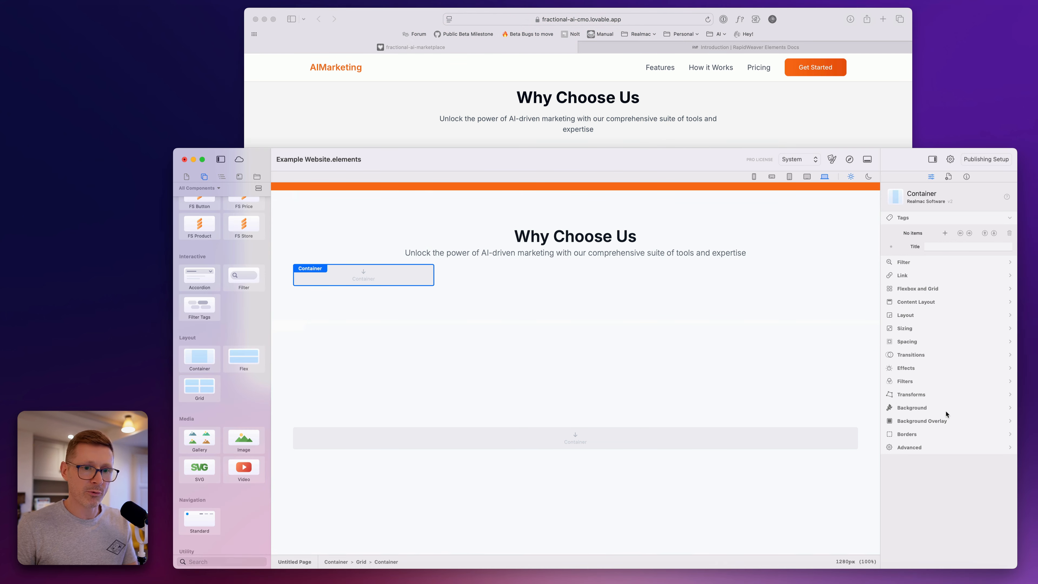
{"action": "left_click", "coordinate": [918, 396]}
{"action": "left_click", "coordinate": [916, 366]}
{"action": "left_click", "coordinate": [928, 378]}
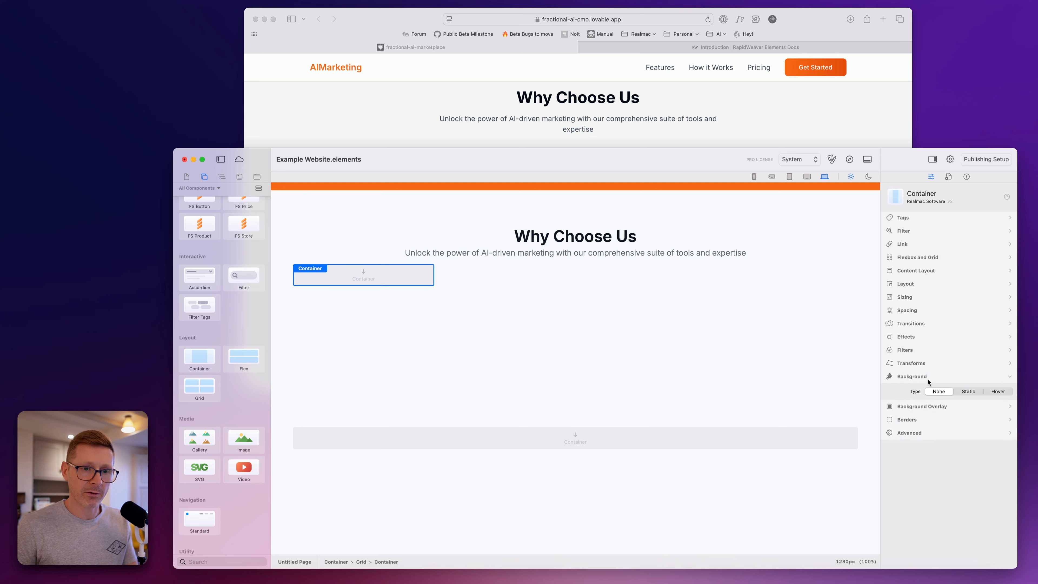
{"action": "left_click", "coordinate": [969, 392]}
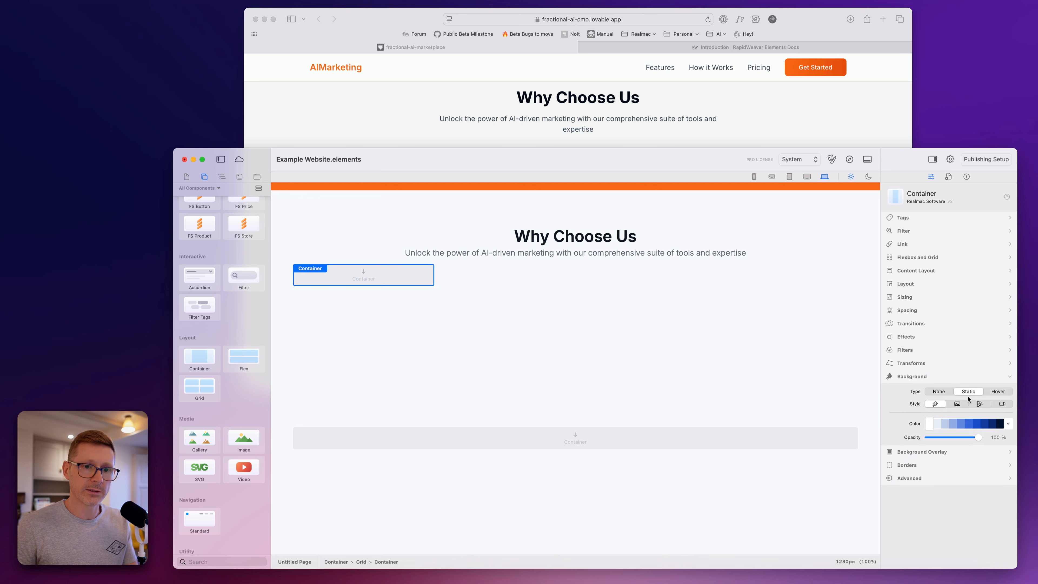
{"action": "left_click", "coordinate": [1009, 424]}
{"action": "type", "text": "white"}
{"action": "key", "text": "Return"}
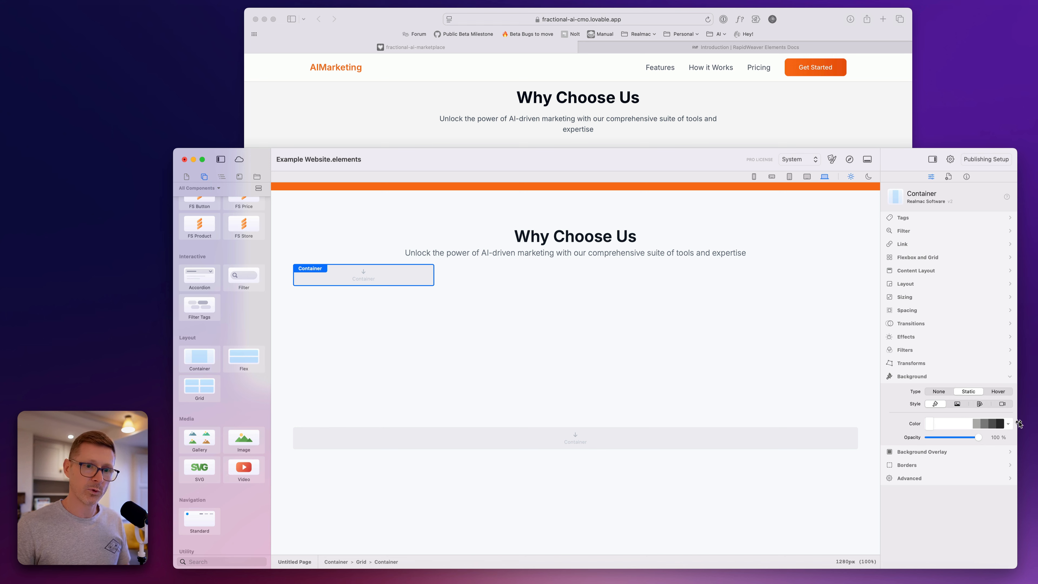
- Check the reference's first feature card in the browser, then copy the Why Choose Us heading into the white Container in Elements
{"action": "left_click", "coordinate": [531, 242]}
{"action": "left_click", "coordinate": [416, 274]}
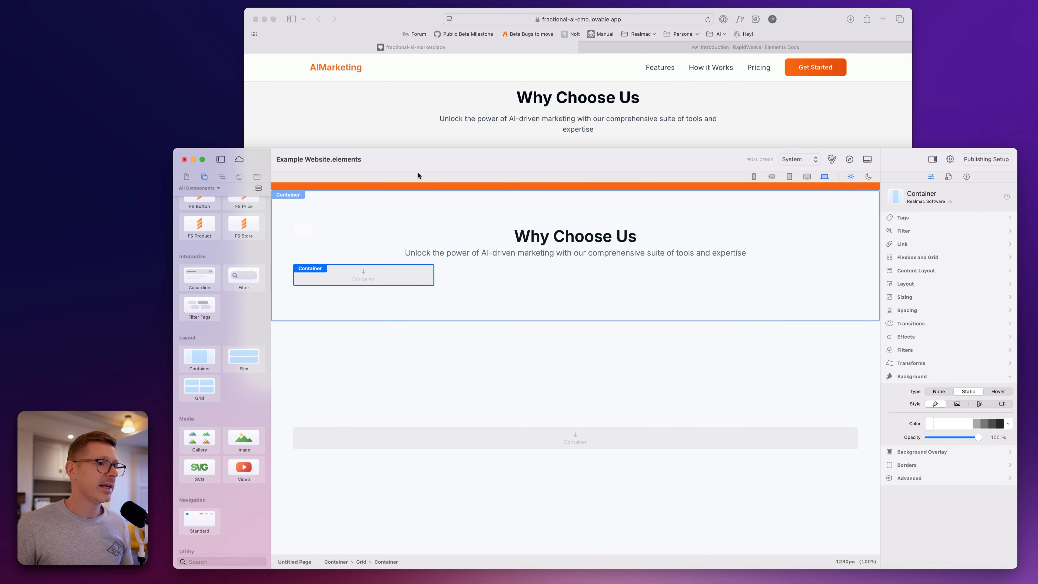
{"action": "left_click", "coordinate": [482, 133]}
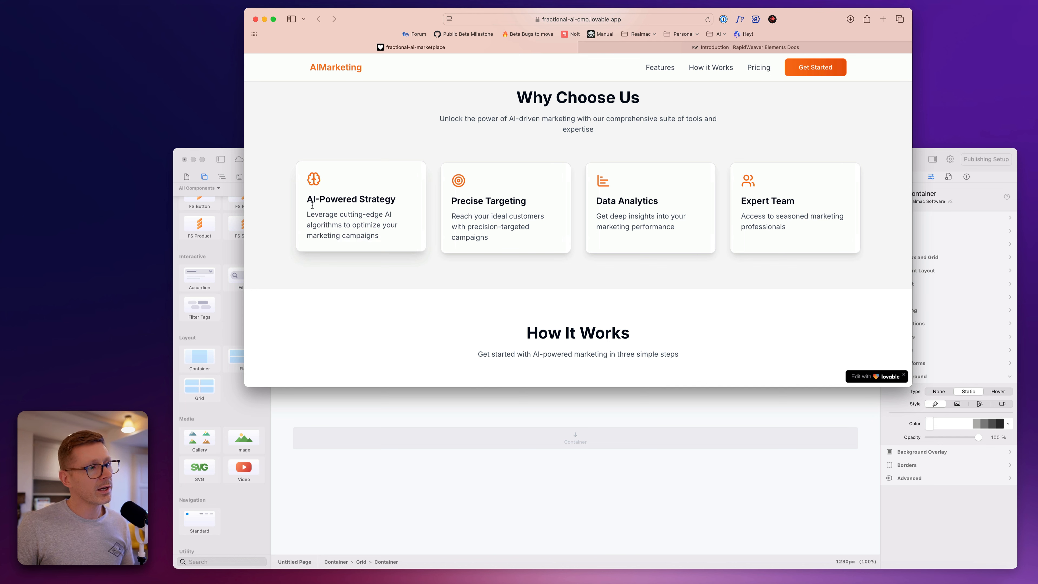
{"action": "left_click", "coordinate": [514, 431]}
{"action": "left_click_drag", "start_coordinate": [548, 236], "coordinate": [351, 282]}
- Split the page's element outline into its own pane beside the pages list and widen it
{"action": "left_click", "coordinate": [221, 176]}
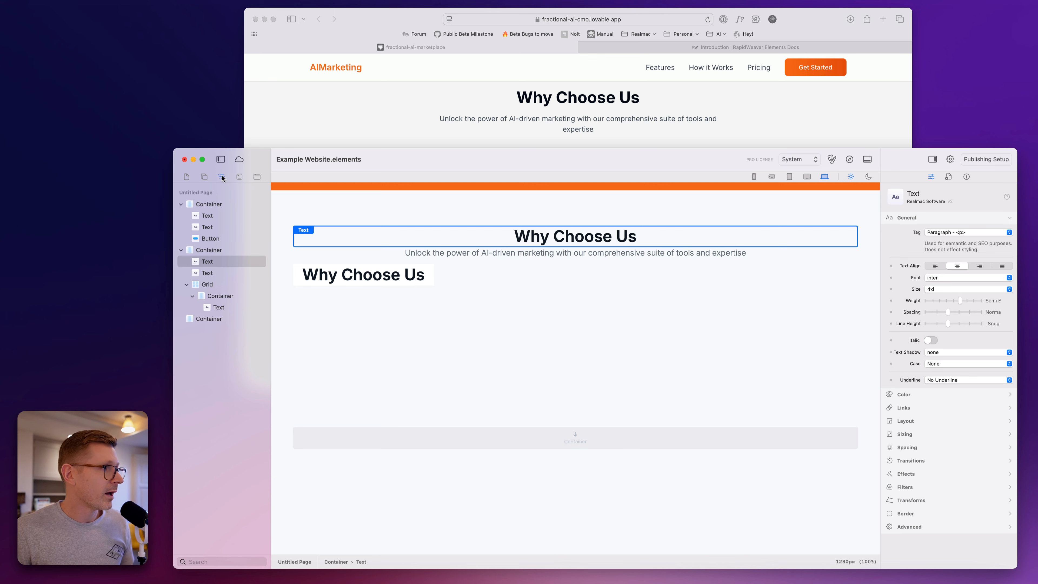
{"action": "left_click_drag", "start_coordinate": [221, 177], "coordinate": [274, 181]}
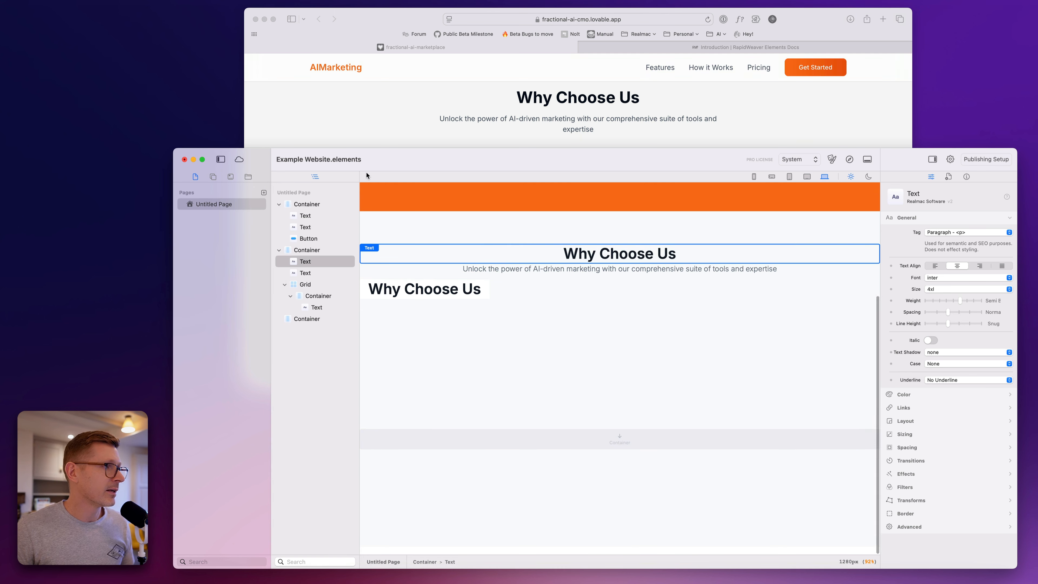
{"action": "left_click_drag", "start_coordinate": [360, 173], "coordinate": [375, 173]}
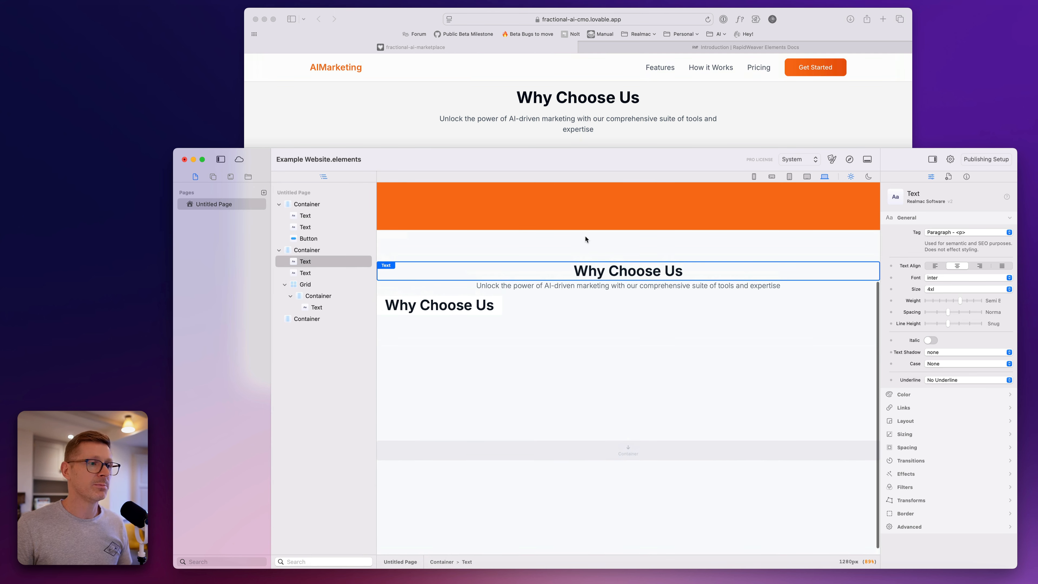
{"action": "left_click_drag", "start_coordinate": [580, 161], "coordinate": [585, 154]}
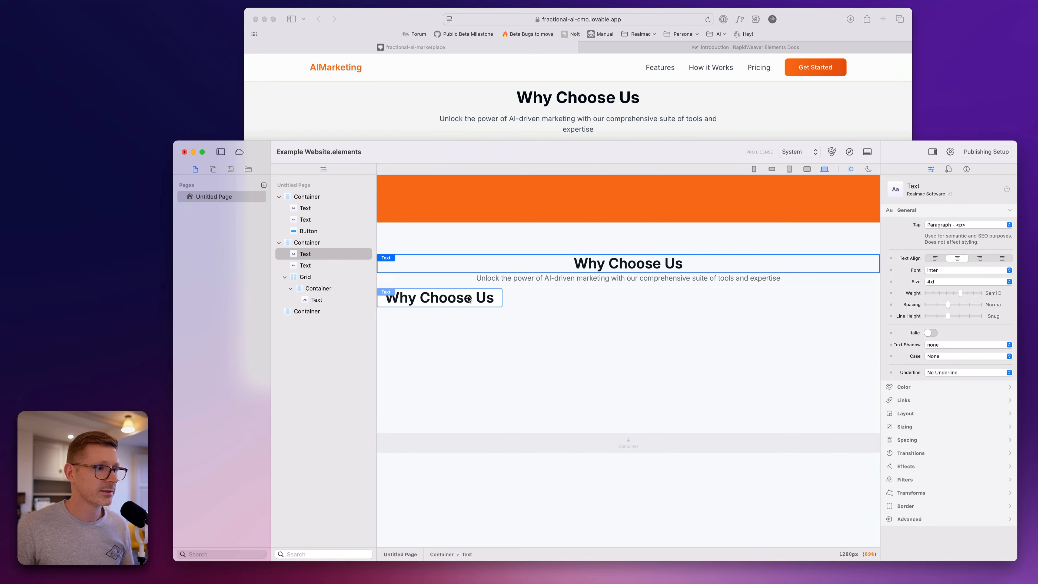
- Rename the Container inside the Grid to Card 1 in the element outline
{"action": "left_click", "coordinate": [315, 244]}
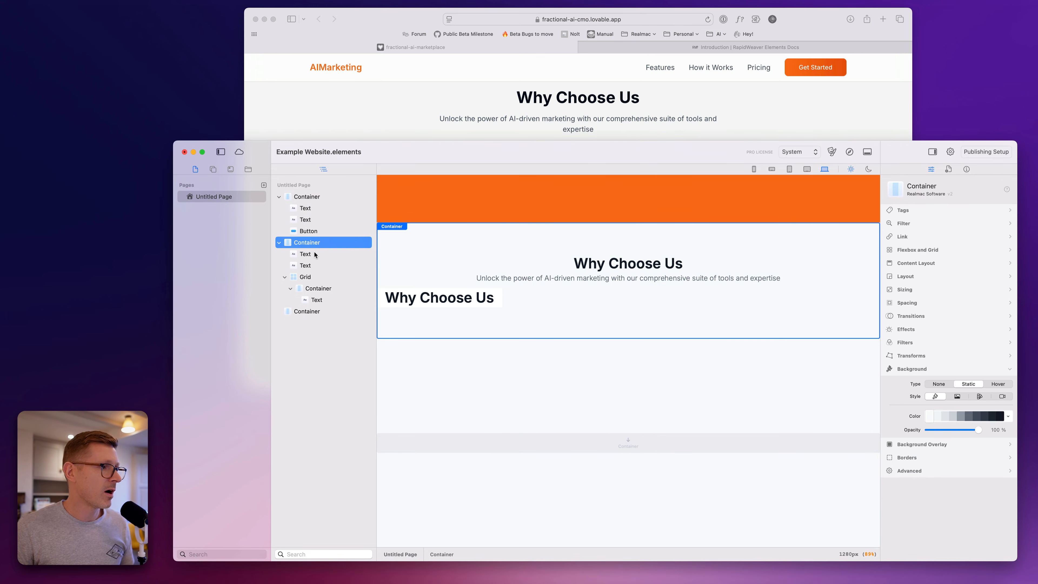
{"action": "left_click", "coordinate": [327, 301]}
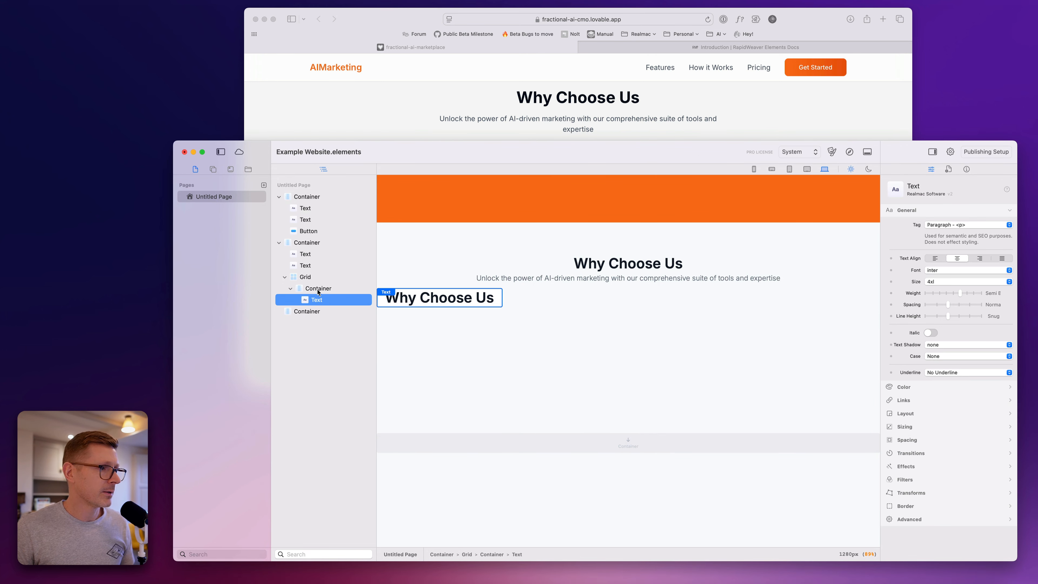
{"action": "left_click", "coordinate": [309, 279]}
{"action": "left_click", "coordinate": [320, 288]}
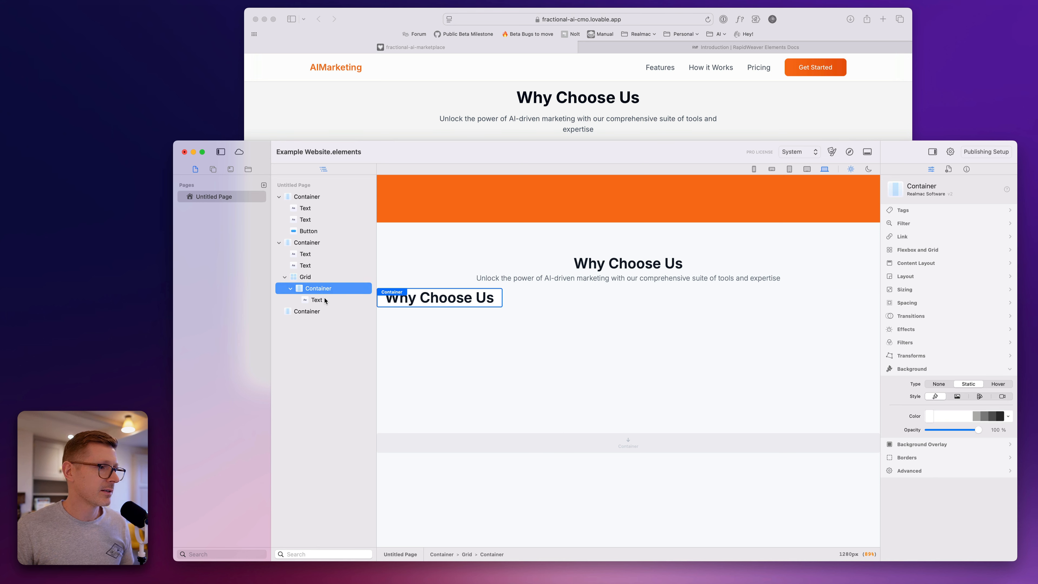
{"action": "double_click", "coordinate": [322, 288]}
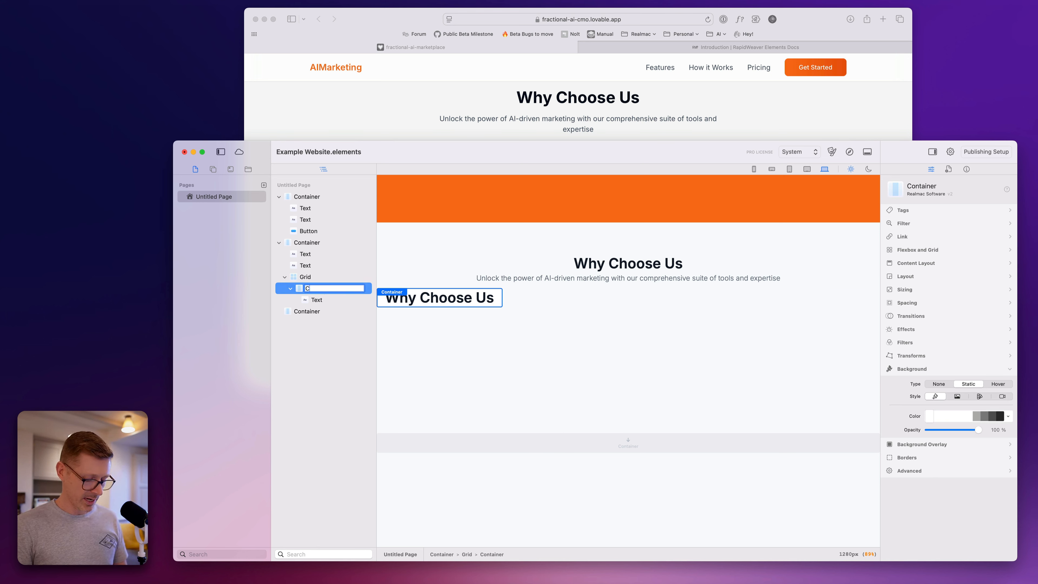
{"action": "type", "text": "Card 1"}
{"action": "key", "text": "Return"}
- Copy the Why Choose Us subtitle to just below the Grid
{"action": "left_click", "coordinate": [335, 309]}
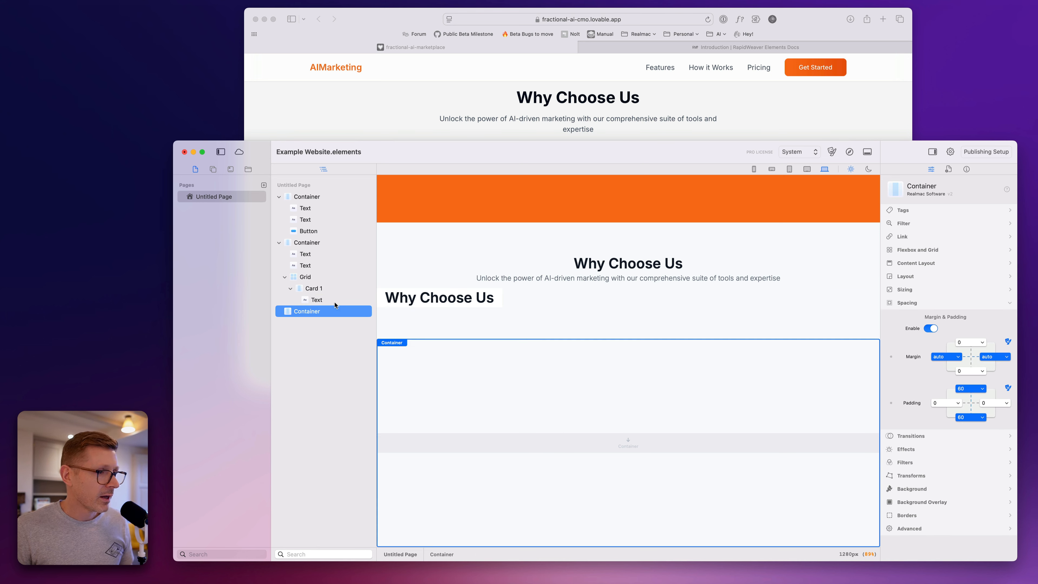
{"action": "left_click", "coordinate": [350, 302]}
{"action": "left_click_drag", "start_coordinate": [540, 281], "coordinate": [465, 308]}
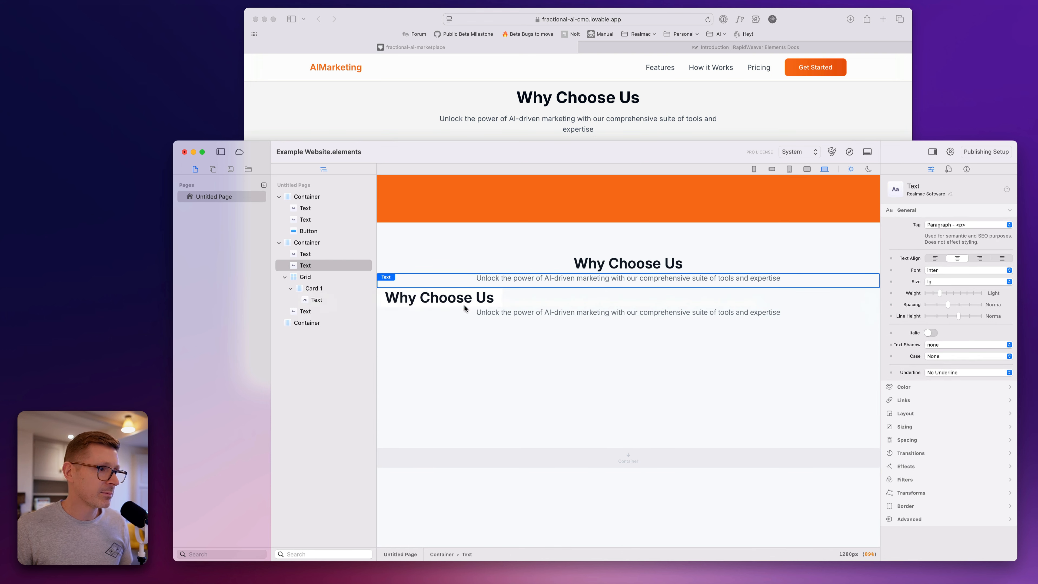
- Check the reference cards in the browser, then move the copied subtitle into Card 1 beneath its heading in Elements
{"action": "left_click", "coordinate": [435, 100]}
{"action": "scroll", "coordinate": [435, 100], "scroll_direction": "down", "scroll_amount": 10}
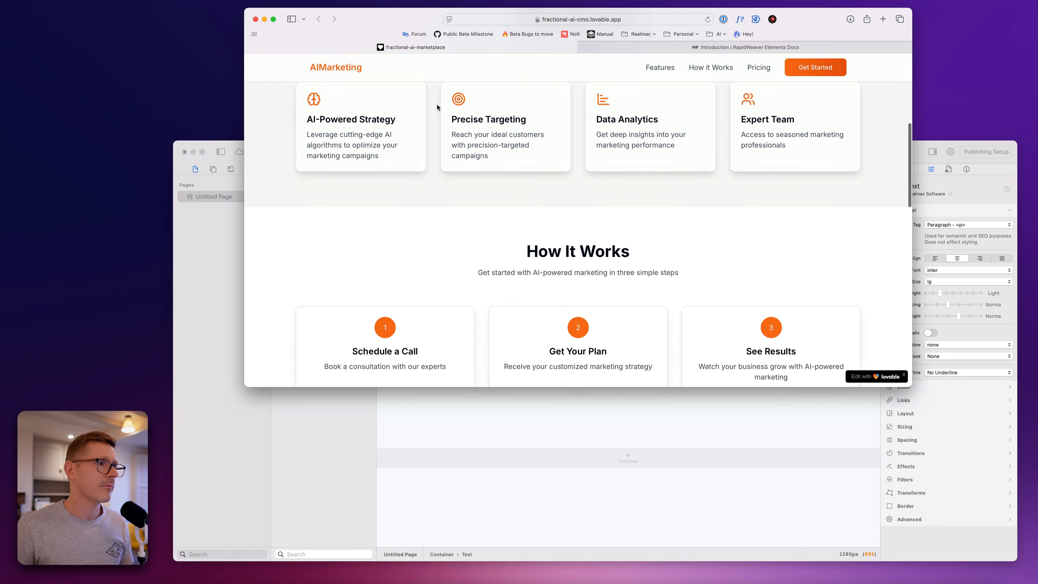
{"action": "left_click", "coordinate": [579, 400]}
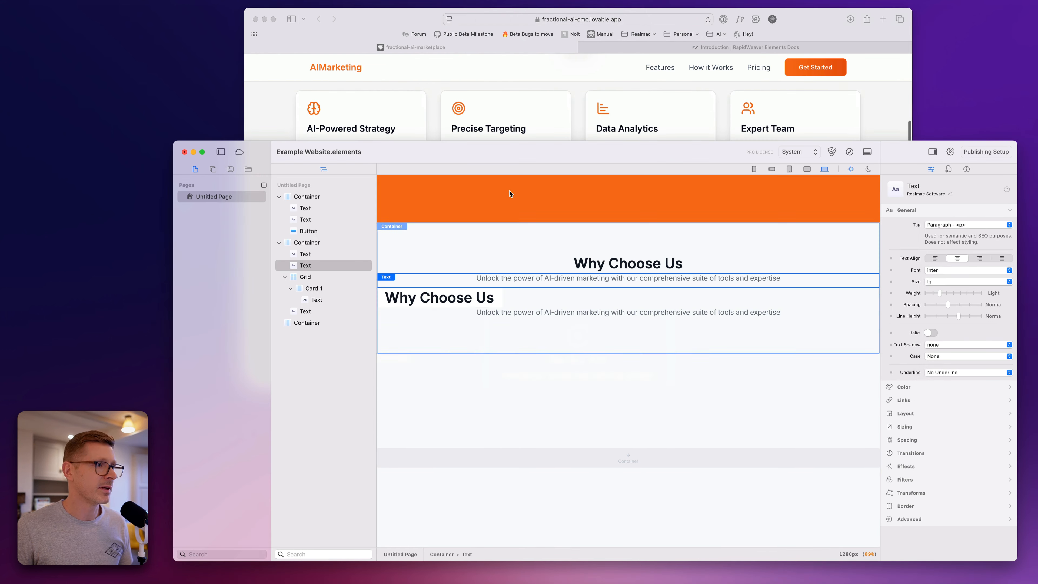
{"action": "left_click_drag", "start_coordinate": [470, 140], "coordinate": [469, 168]}
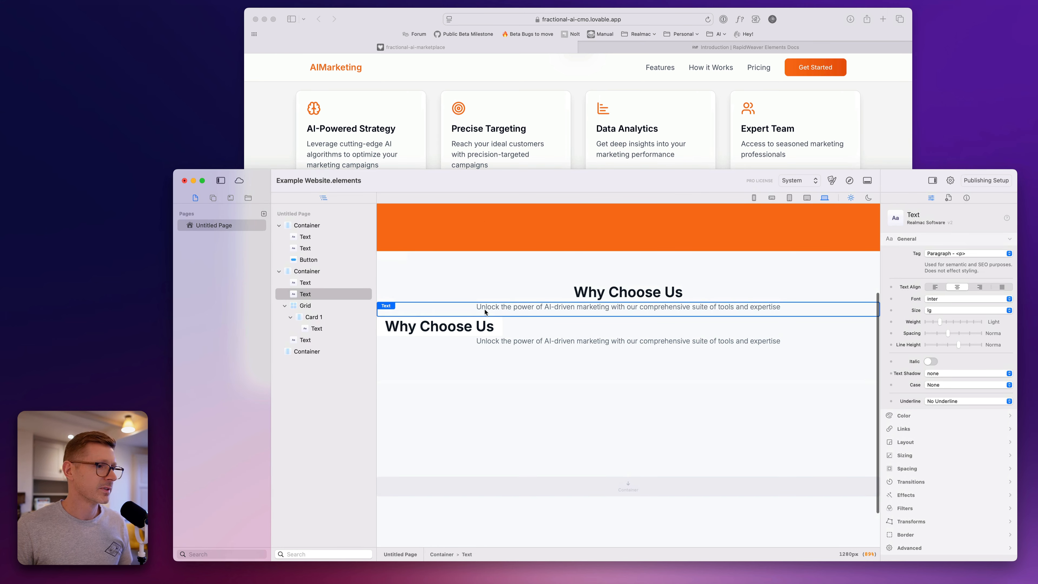
{"action": "left_click", "coordinate": [441, 326]}
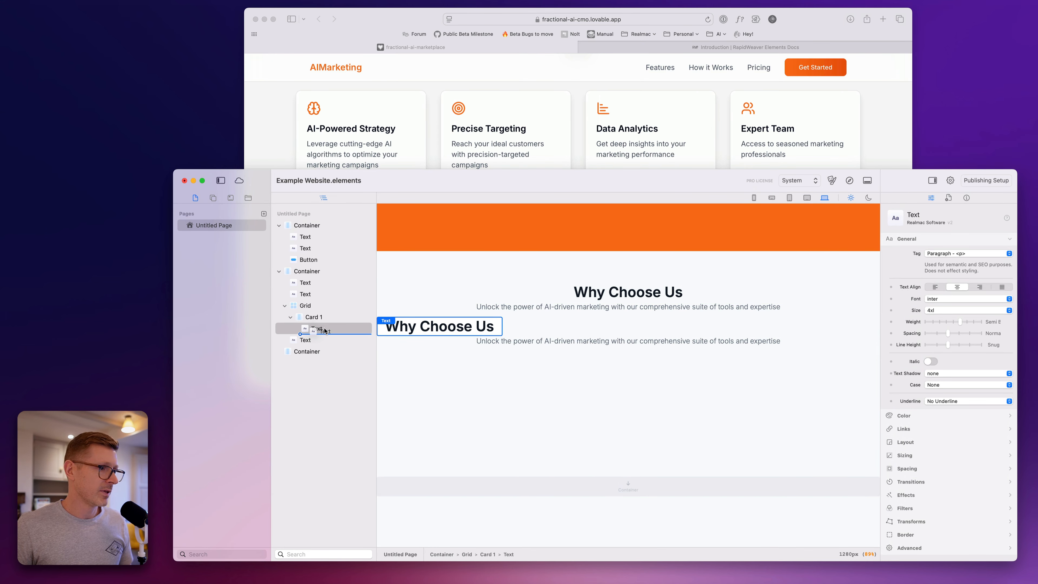
{"action": "left_click_drag", "start_coordinate": [325, 330], "coordinate": [325, 333]}
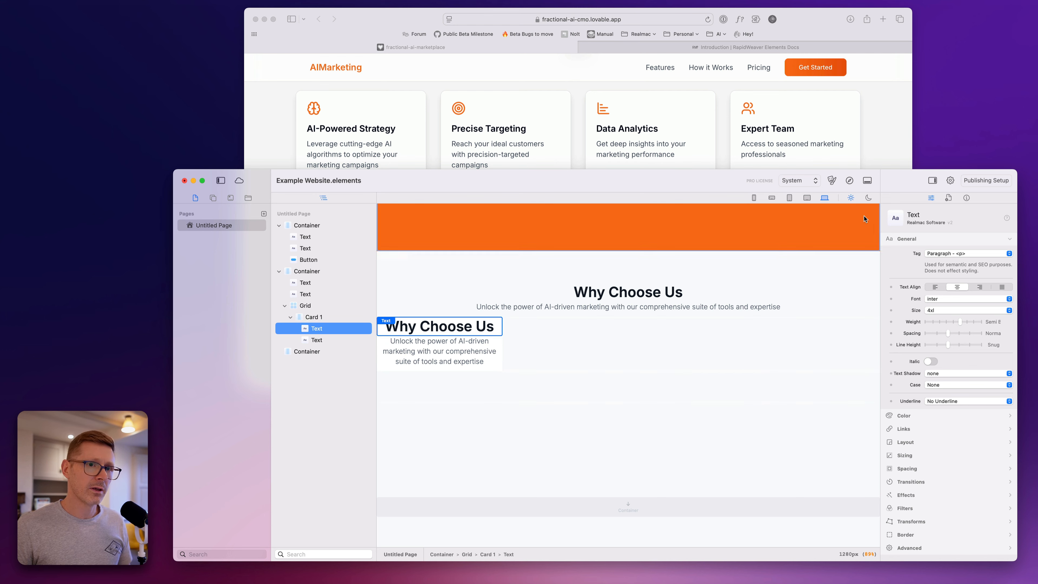
- Enlarge the Elements window, and set the left and right padding of Card 1 to 2
{"action": "left_click_drag", "start_coordinate": [1016, 170], "coordinate": [1021, 140]}
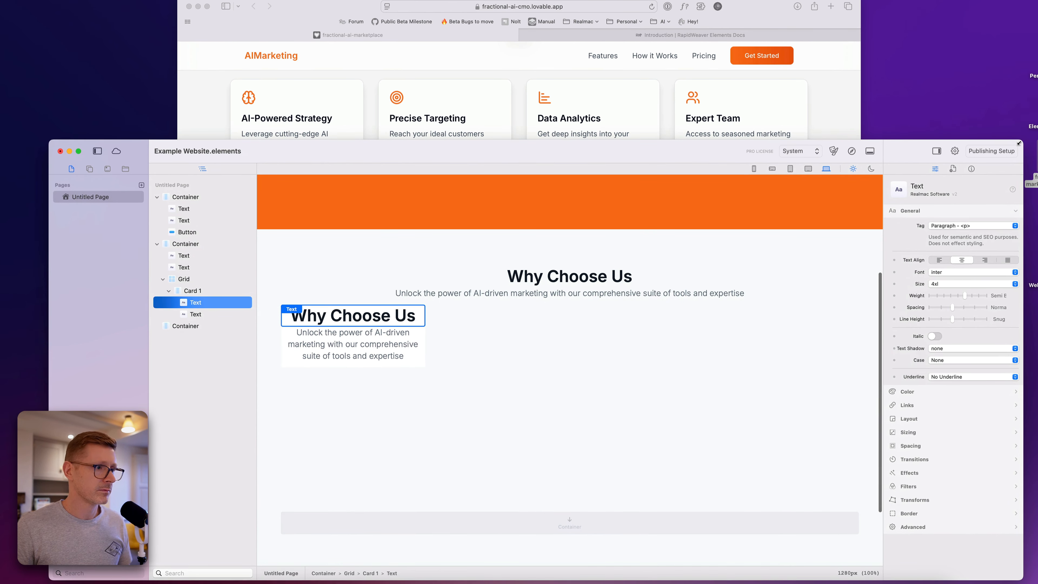
{"action": "left_click", "coordinate": [210, 292]}
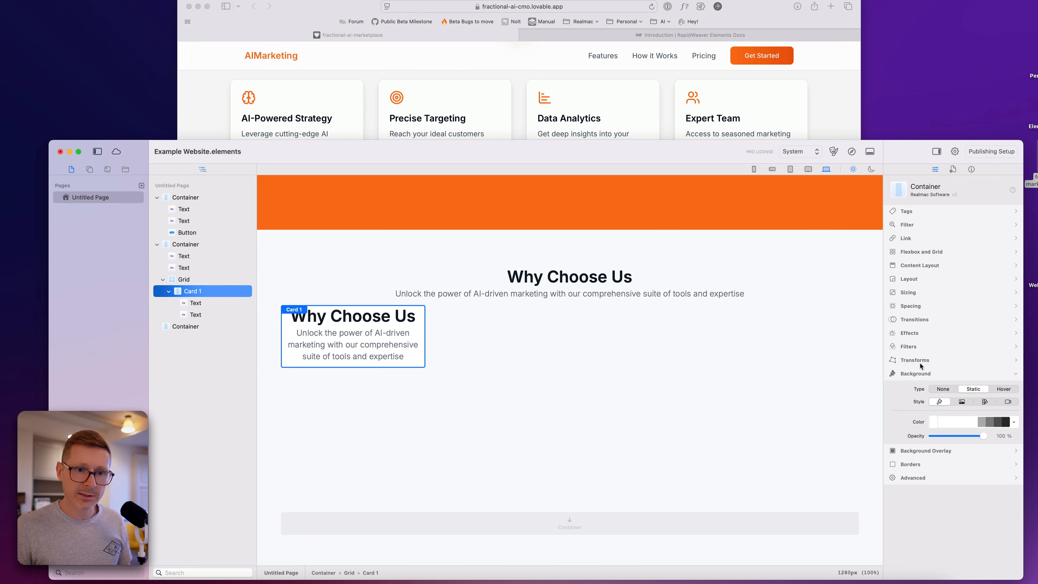
{"action": "left_click", "coordinate": [927, 372]}
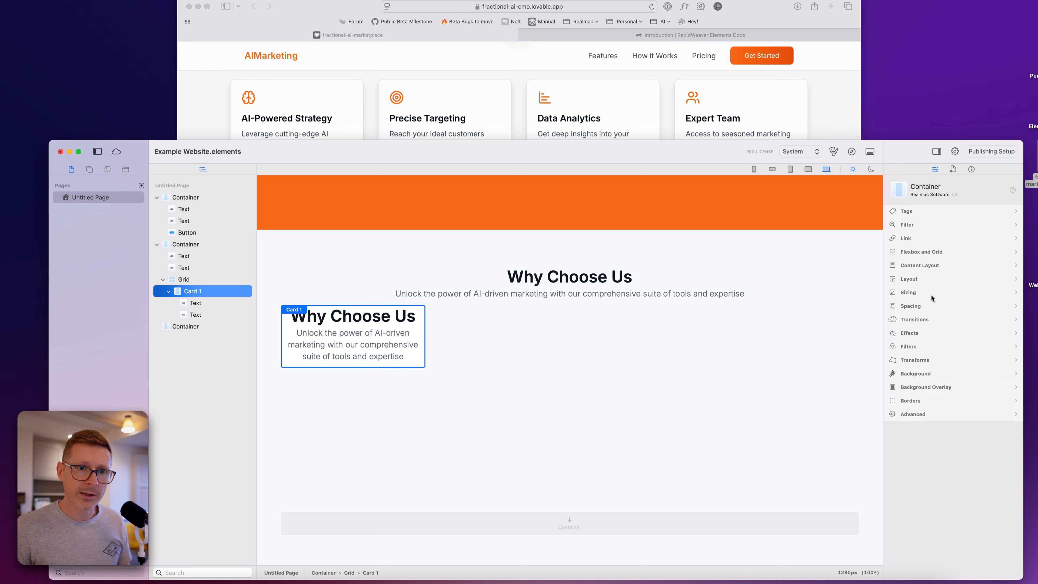
{"action": "left_click", "coordinate": [933, 294]}
{"action": "left_click", "coordinate": [921, 293]}
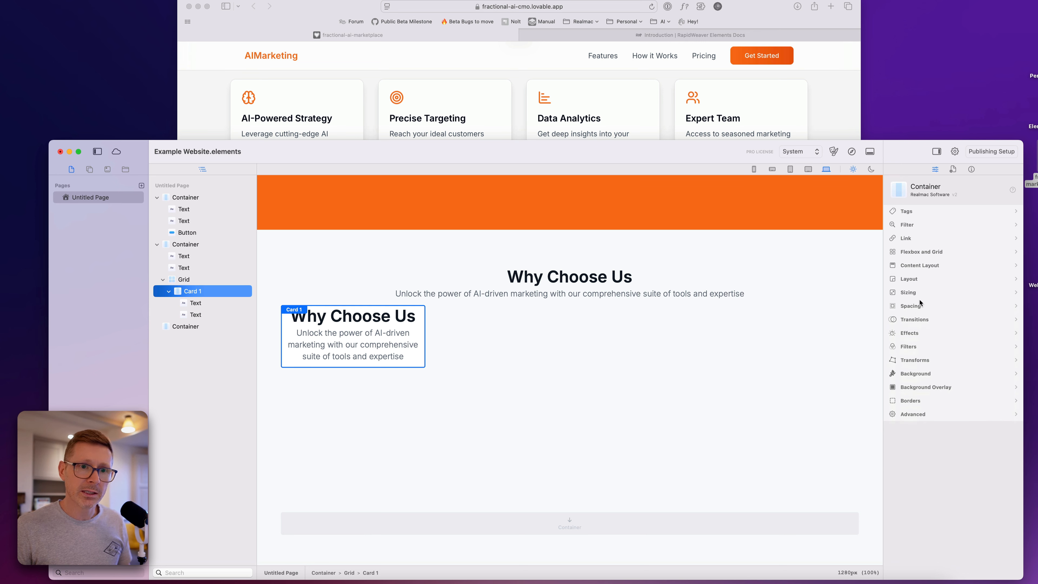
{"action": "left_click", "coordinate": [922, 306]}
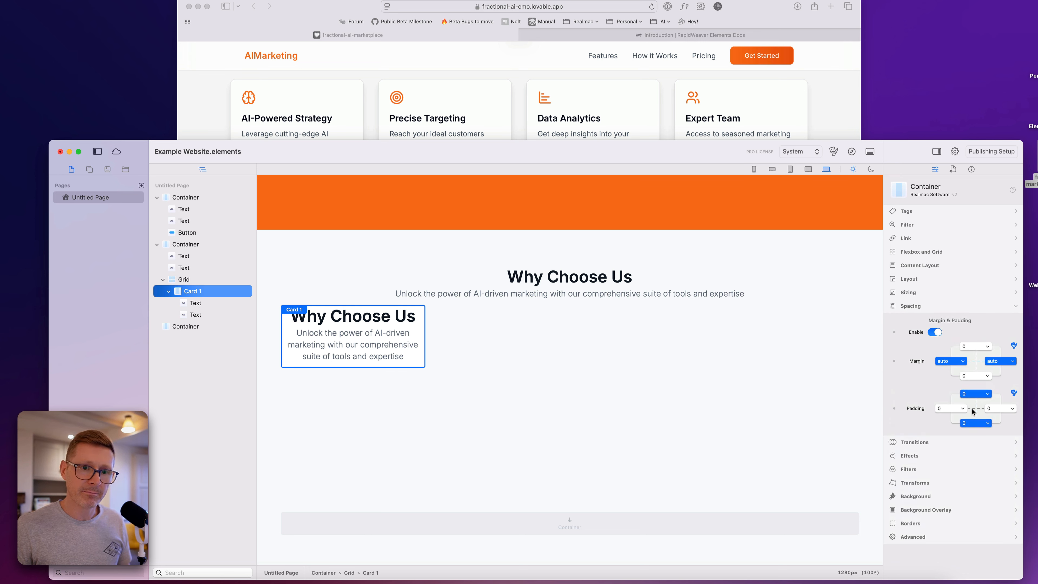
{"action": "left_click", "coordinate": [951, 408]}
{"action": "left_click", "coordinate": [946, 448]}
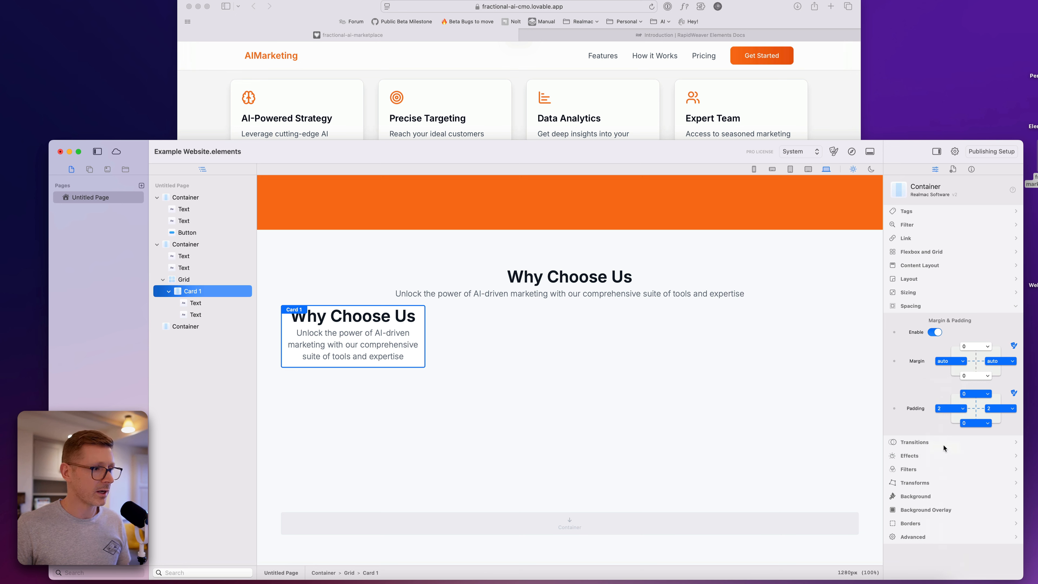
- Set Card 1's padding to 4 on all four sides
{"action": "left_click", "coordinate": [988, 394]}
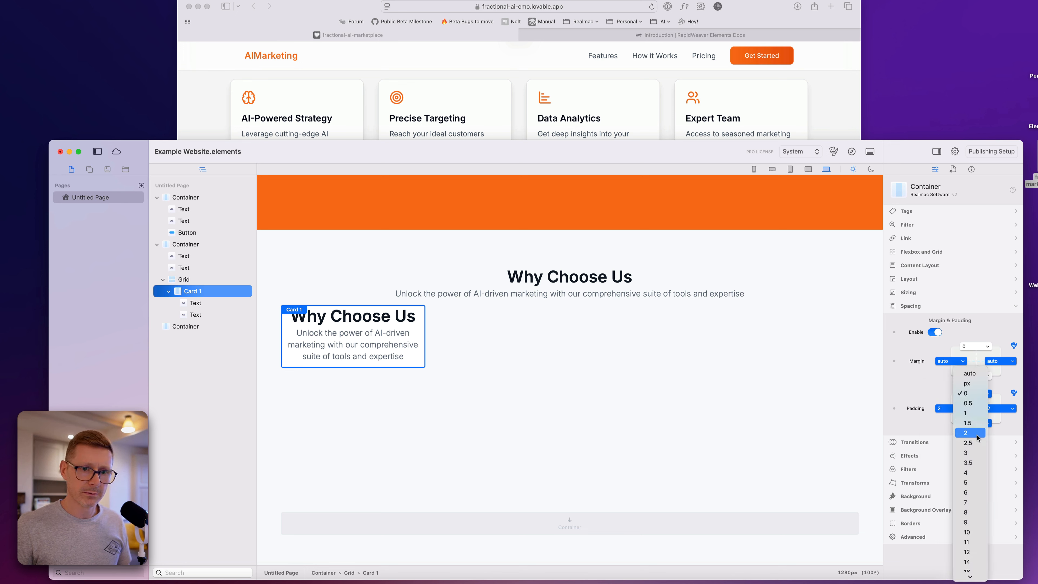
{"action": "left_click", "coordinate": [978, 436]}
{"action": "left_click", "coordinate": [979, 394]}
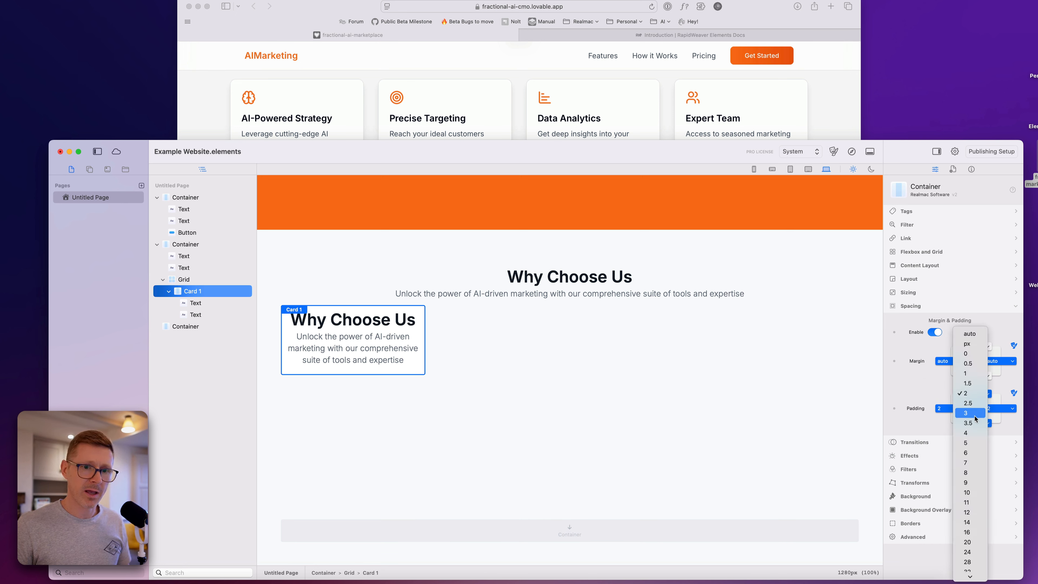
{"action": "left_click", "coordinate": [973, 431]}
{"action": "left_click", "coordinate": [945, 408]}
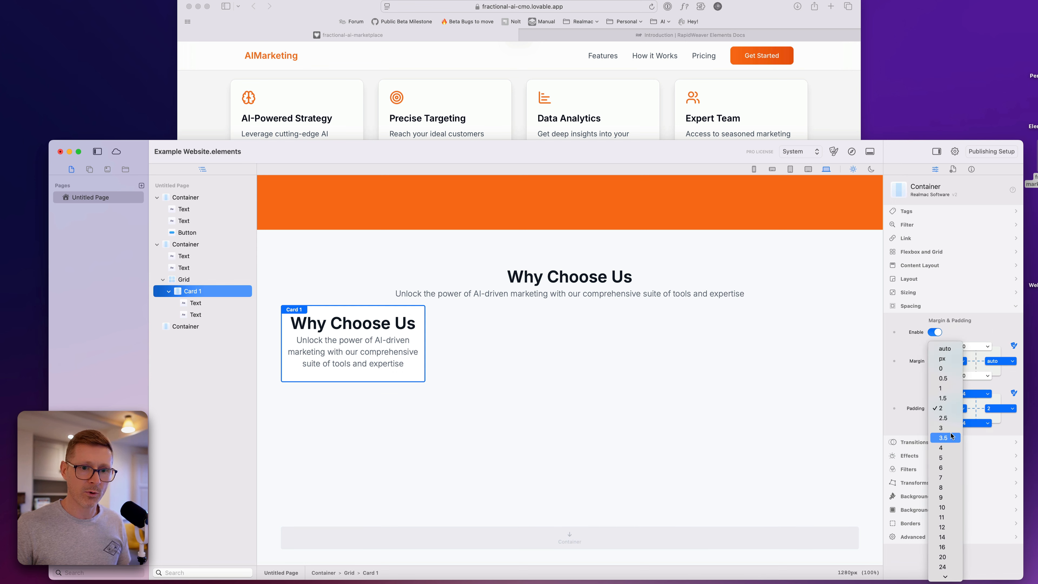
{"action": "left_click", "coordinate": [945, 448]}
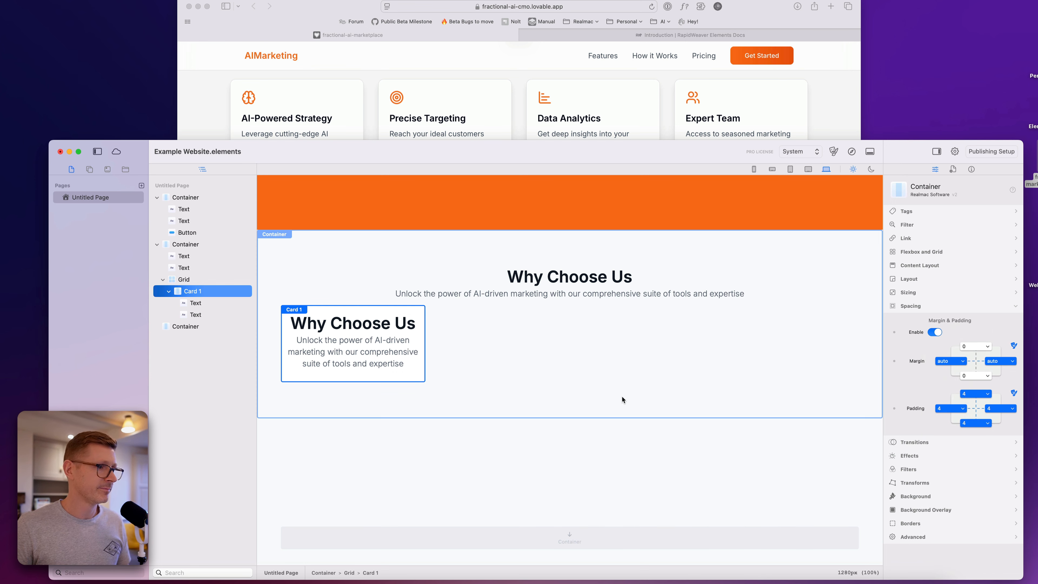
- Set the heading text inside Card 1 to size lg and align it left
{"action": "left_click", "coordinate": [375, 325]}
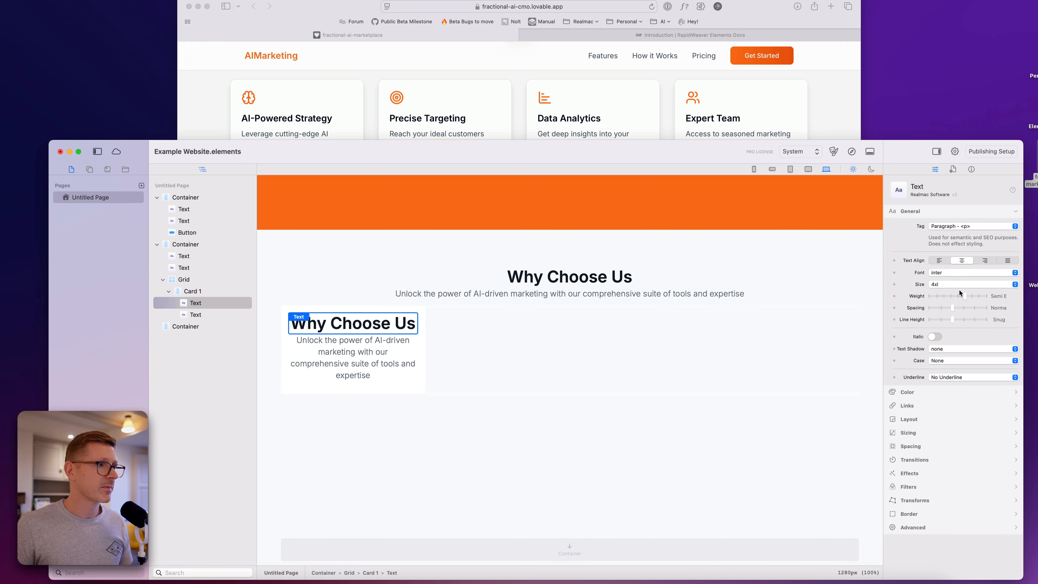
{"action": "left_click", "coordinate": [951, 285]}
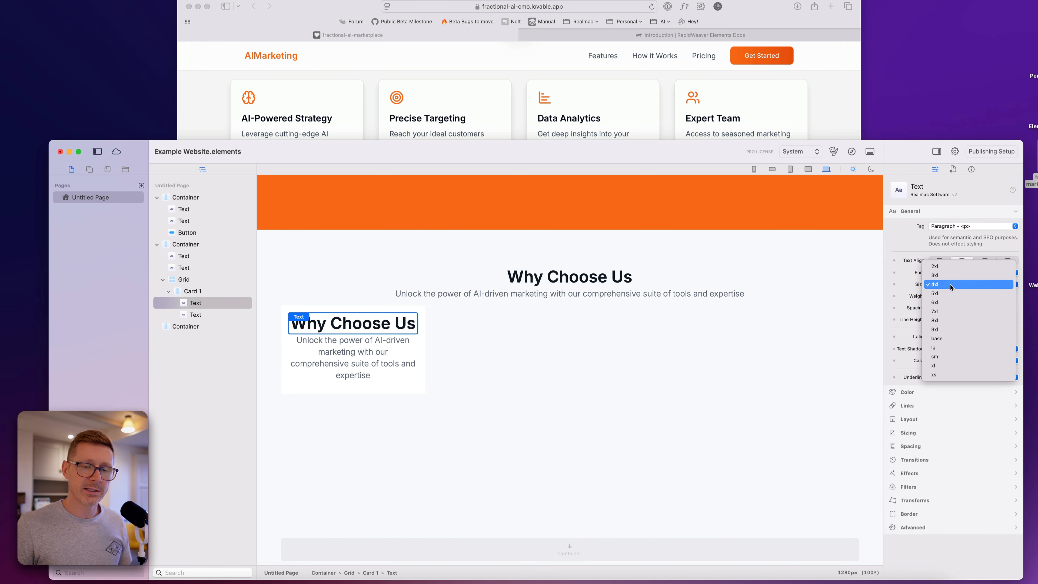
{"action": "left_click", "coordinate": [948, 349]}
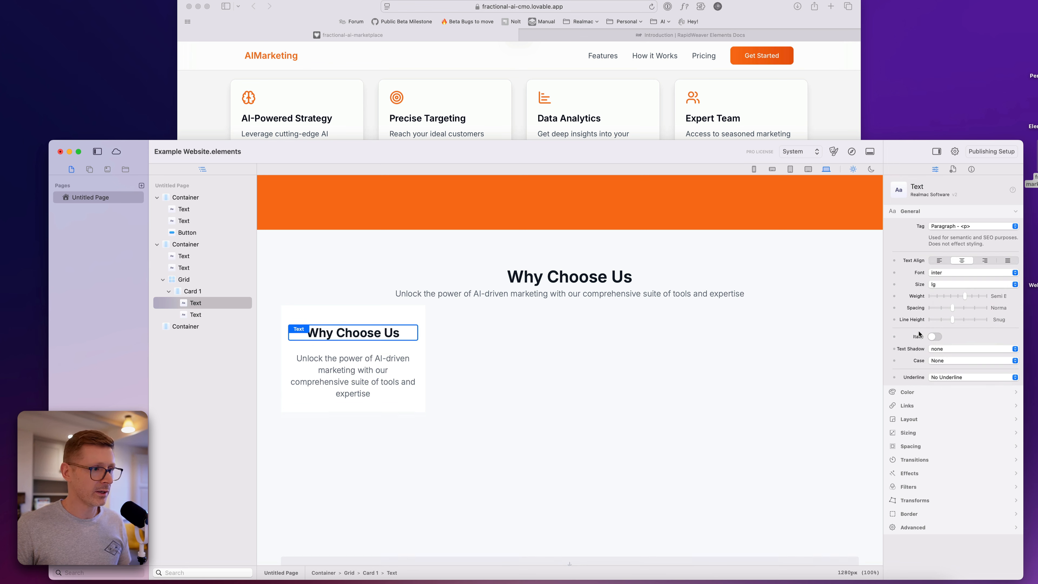
{"action": "left_click", "coordinate": [947, 264]}
- Align the description text inside Card 1 to the left and set its size to base
{"action": "left_click", "coordinate": [356, 339]}
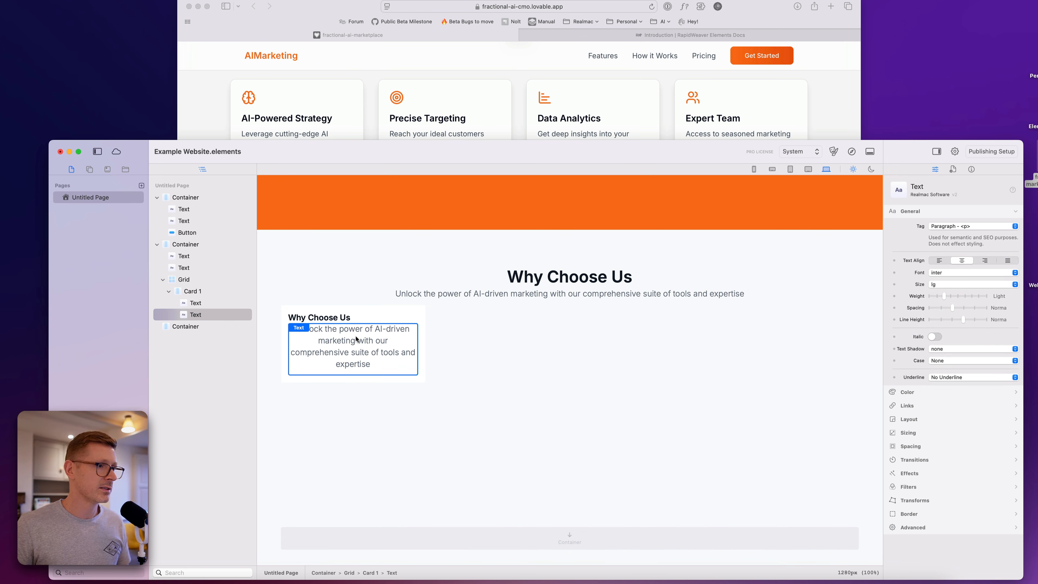
{"action": "left_click", "coordinate": [939, 263]}
{"action": "left_click", "coordinate": [947, 285]}
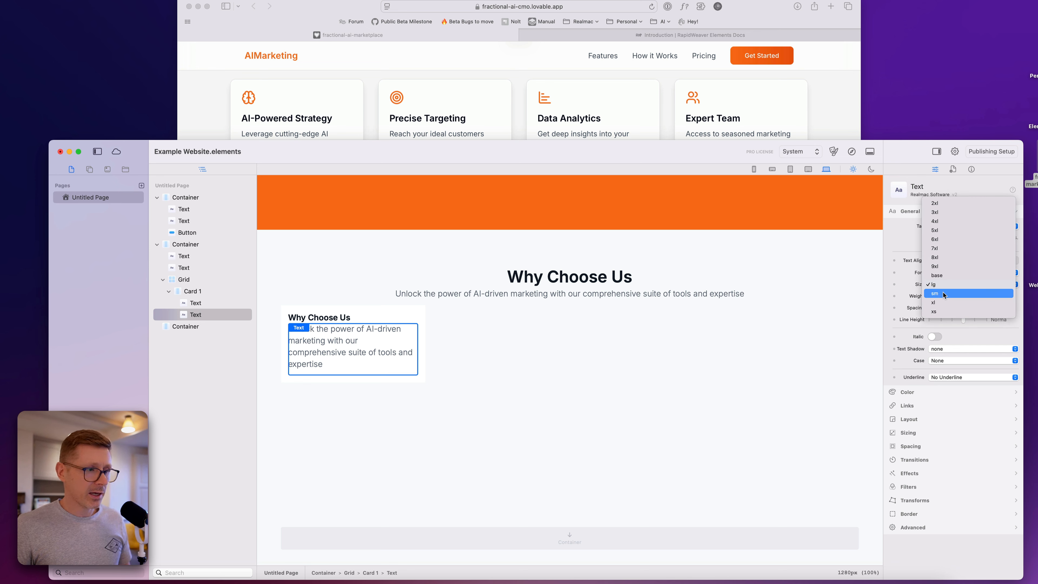
{"action": "left_click", "coordinate": [941, 276]}
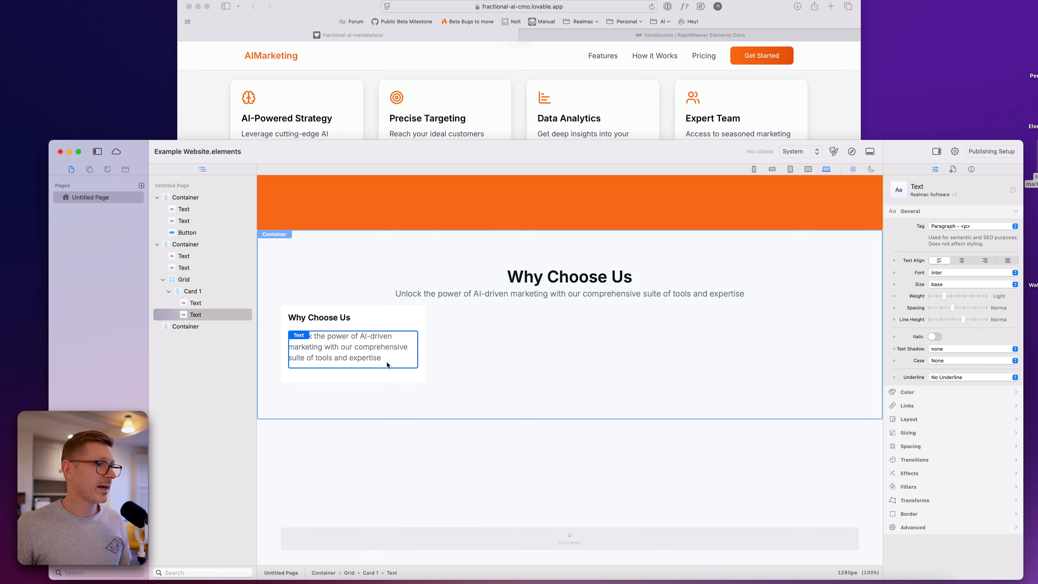
- Try size sm on Card 1's description text and return it to base
{"action": "left_click", "coordinate": [468, 338]}
{"action": "left_click", "coordinate": [394, 339]}
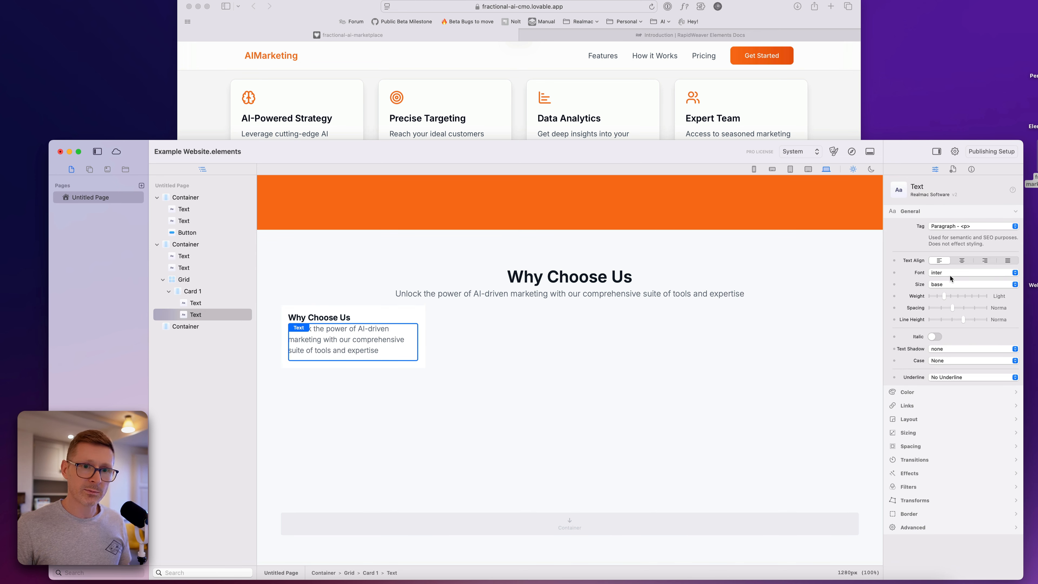
{"action": "left_click", "coordinate": [949, 285]}
{"action": "left_click", "coordinate": [945, 303]}
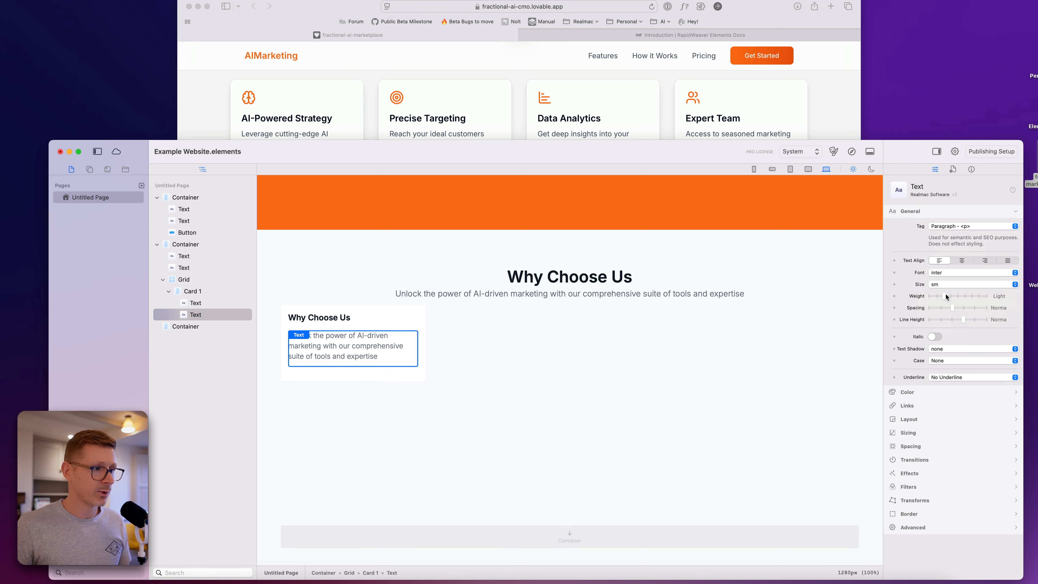
{"action": "left_click", "coordinate": [955, 284]}
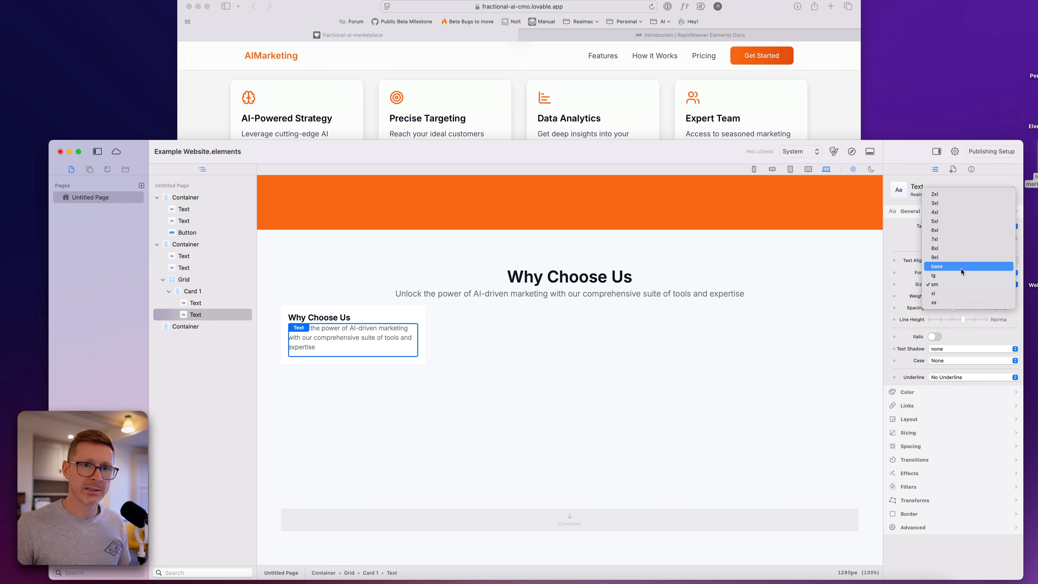
{"action": "left_click", "coordinate": [961, 268]}
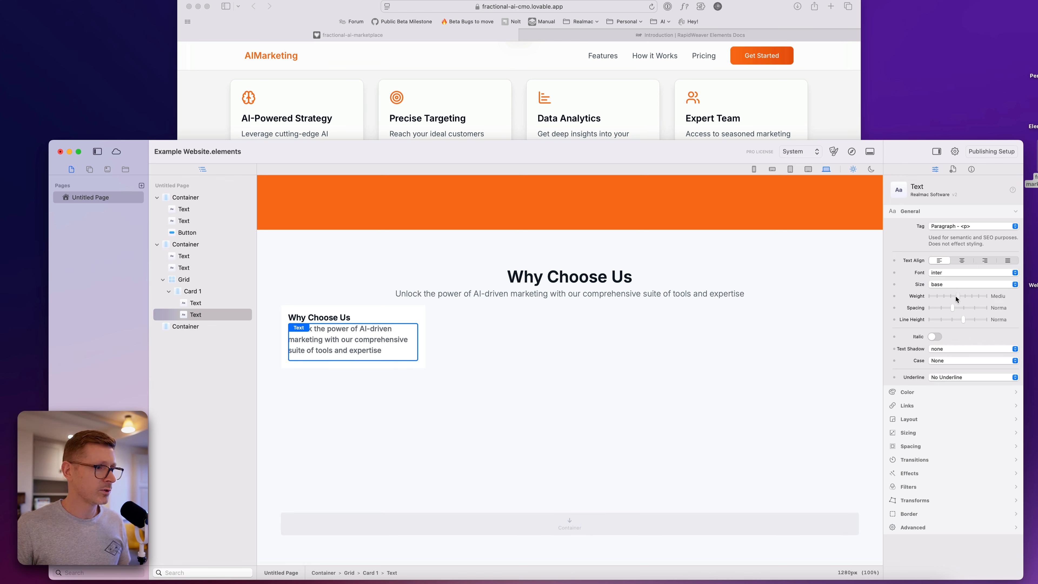
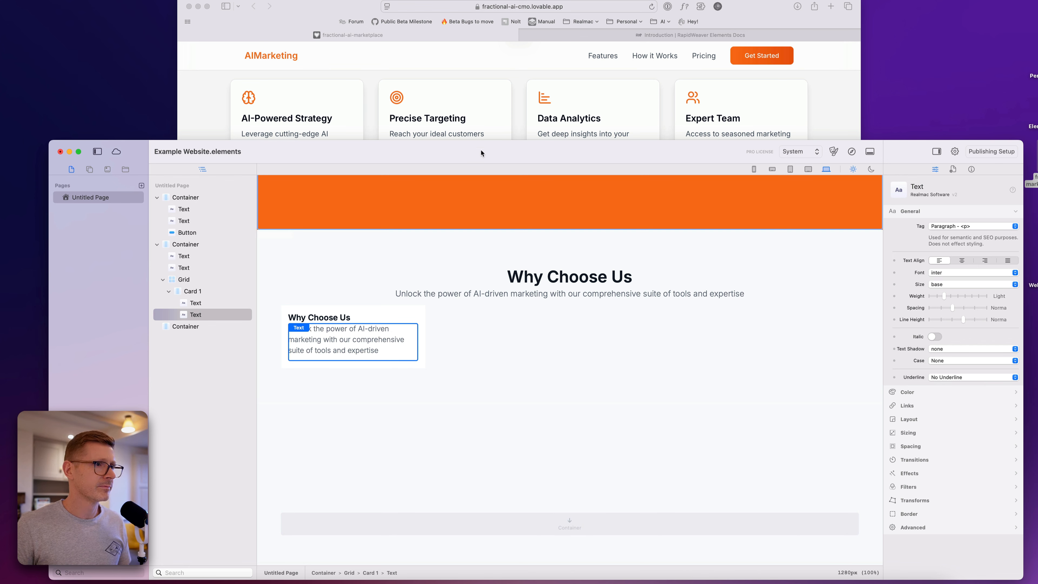
- Copy the title "AI-Powered Strategy" from the reference site in the browser and paste it over Card 1's heading in Elements
{"action": "left_click_drag", "start_coordinate": [474, 144], "coordinate": [474, 170]}
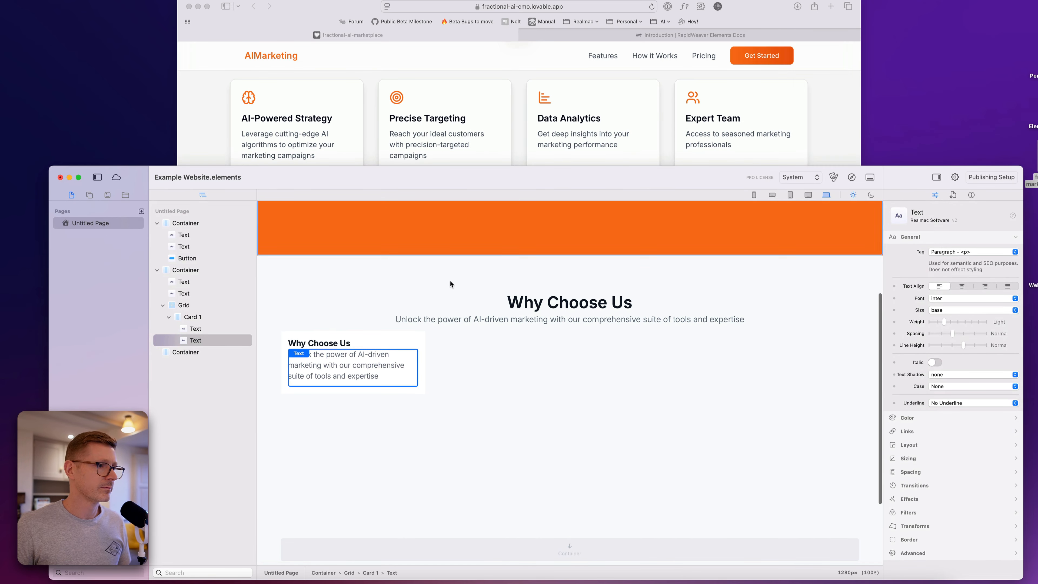
{"action": "left_click", "coordinate": [452, 300]}
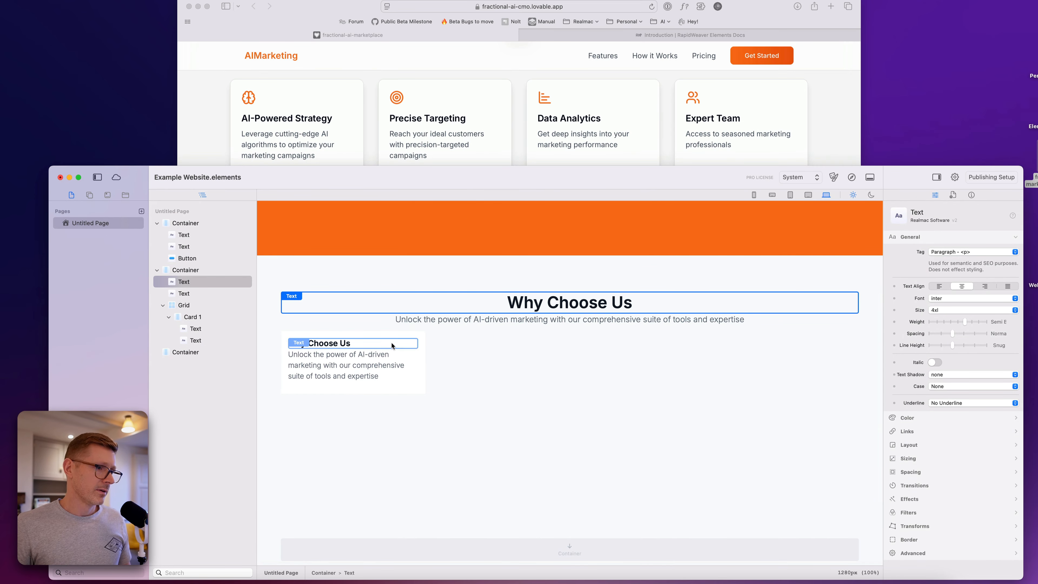
{"action": "left_click", "coordinate": [342, 120]}
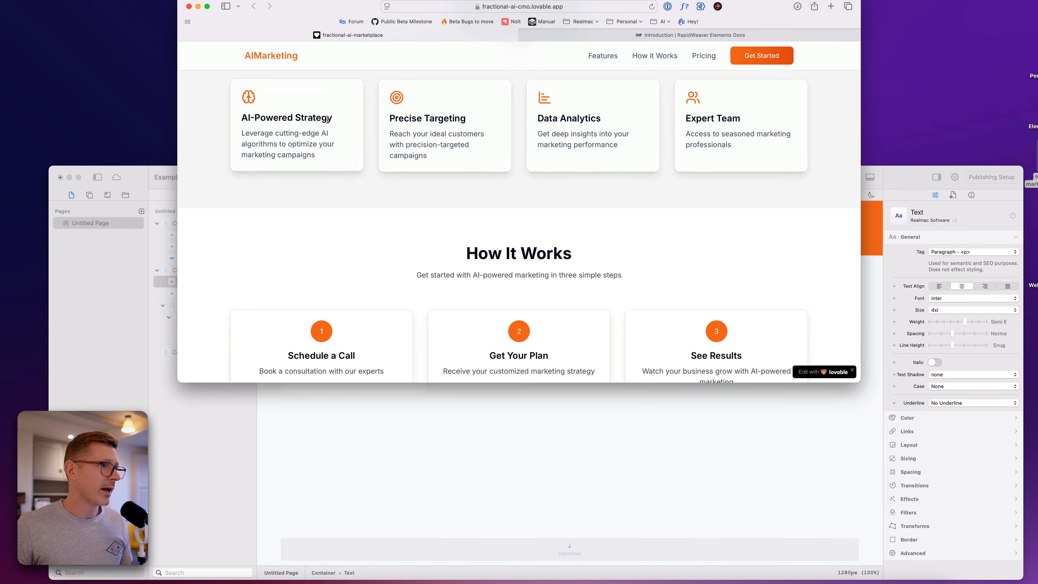
{"action": "left_click_drag", "start_coordinate": [342, 120], "coordinate": [241, 118]}
{"action": "key", "text": "super+c"}
{"action": "left_click", "coordinate": [412, 419]}
{"action": "double_click", "coordinate": [311, 343]}
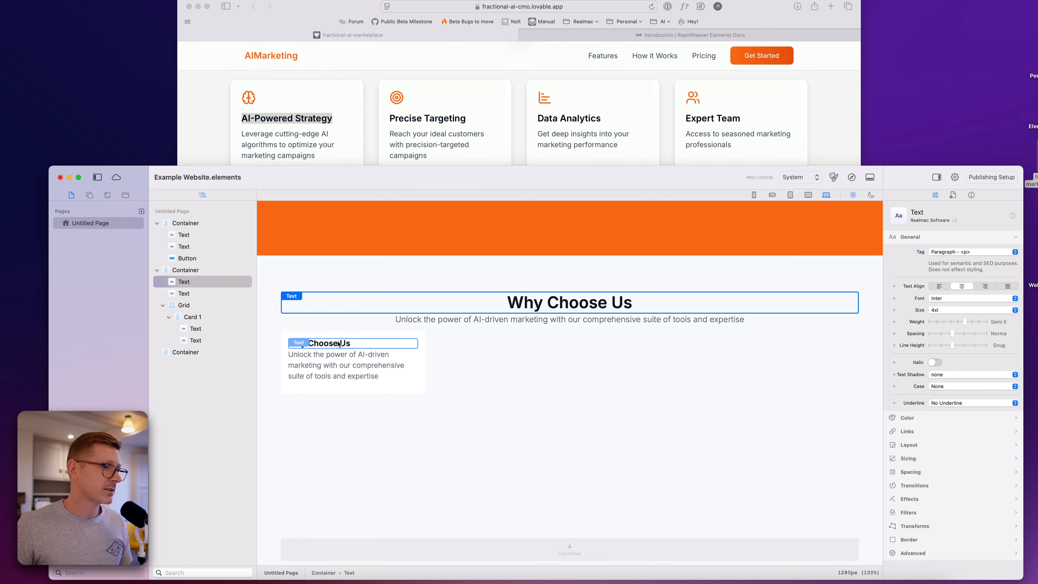
{"action": "key", "text": "super+v"}
{"action": "left_click", "coordinate": [477, 376]}
- Copy the AI-Powered Strategy description from the browser and paste it over Card 1's description text in Elements
{"action": "left_click", "coordinate": [254, 131]}
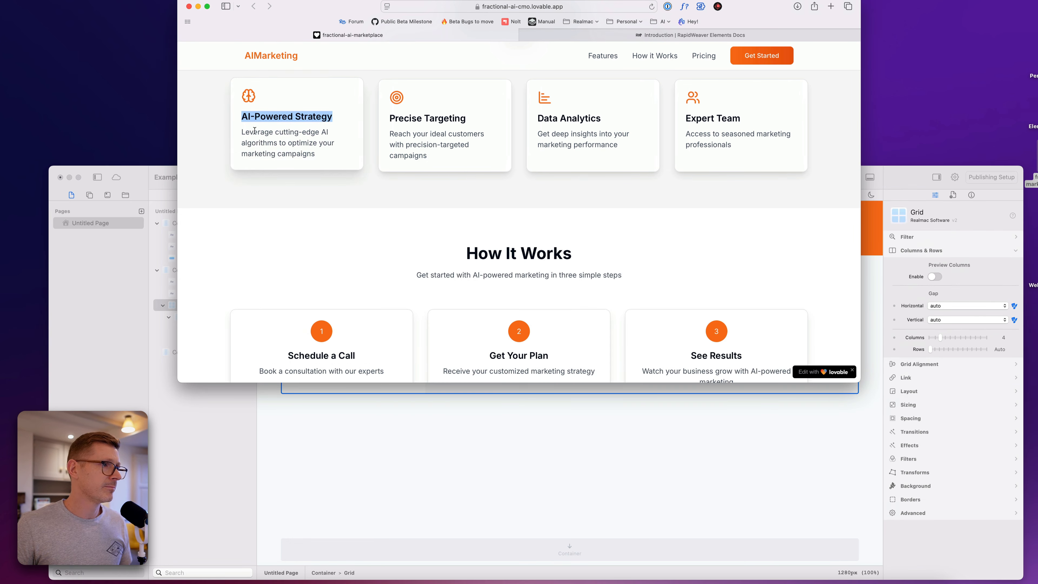
{"action": "left_click_drag", "start_coordinate": [242, 134], "coordinate": [315, 155]}
{"action": "key", "text": "super+c"}
{"action": "left_click", "coordinate": [482, 420]}
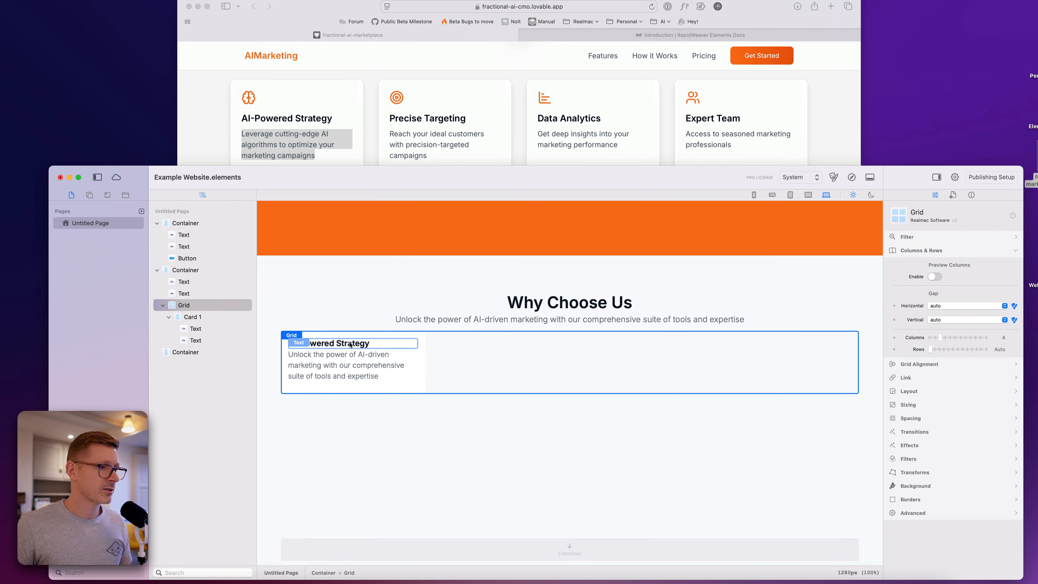
{"action": "left_click", "coordinate": [344, 365]}
{"action": "double_click", "coordinate": [344, 365]}
{"action": "key", "text": "super+v"}
{"action": "left_click", "coordinate": [464, 366]}
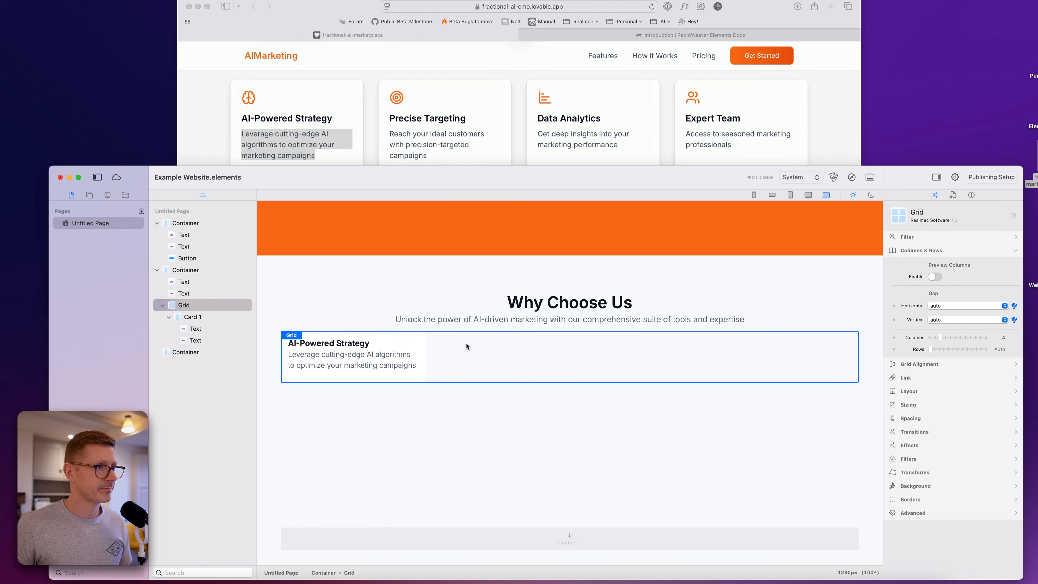
- Compare Card 1 with the reference card in the browser, and set its padding to 6 on all sides in Elements
{"action": "left_click", "coordinate": [413, 338]}
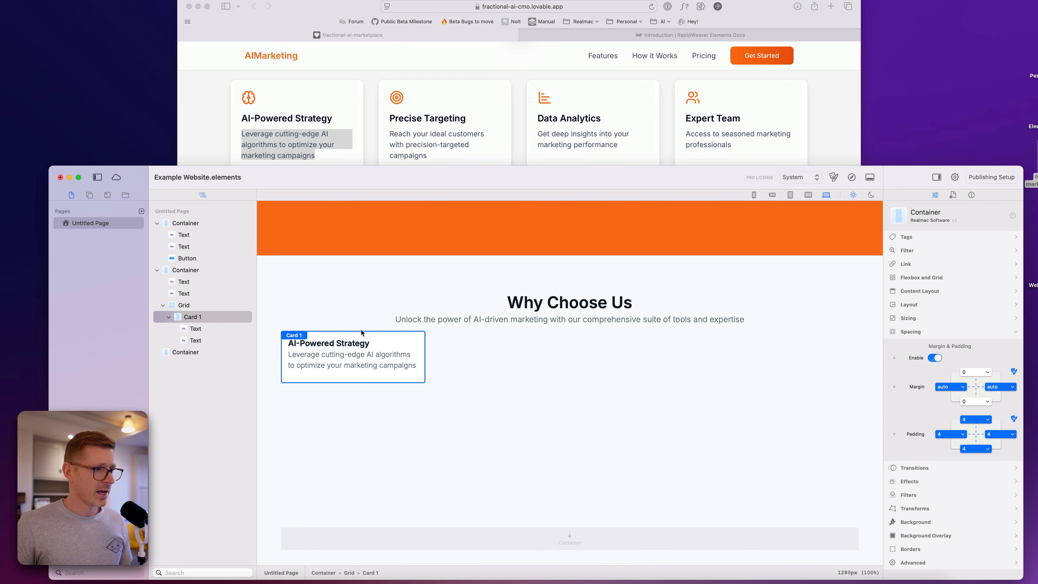
{"action": "left_click", "coordinate": [354, 130]}
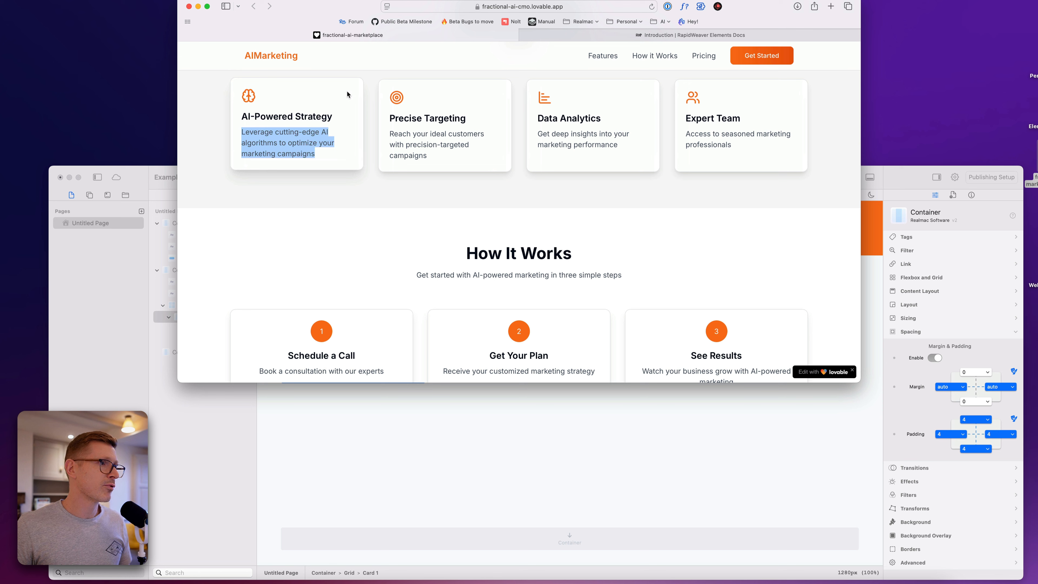
{"action": "left_click", "coordinate": [344, 115]}
{"action": "left_click", "coordinate": [489, 438]}
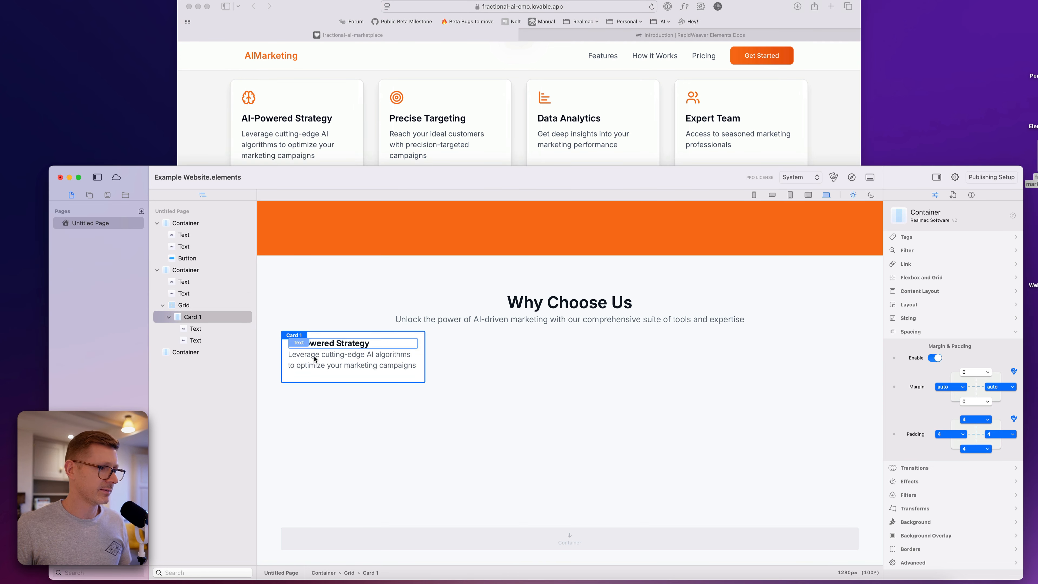
{"action": "left_click", "coordinate": [945, 436]}
{"action": "left_click", "coordinate": [955, 451]}
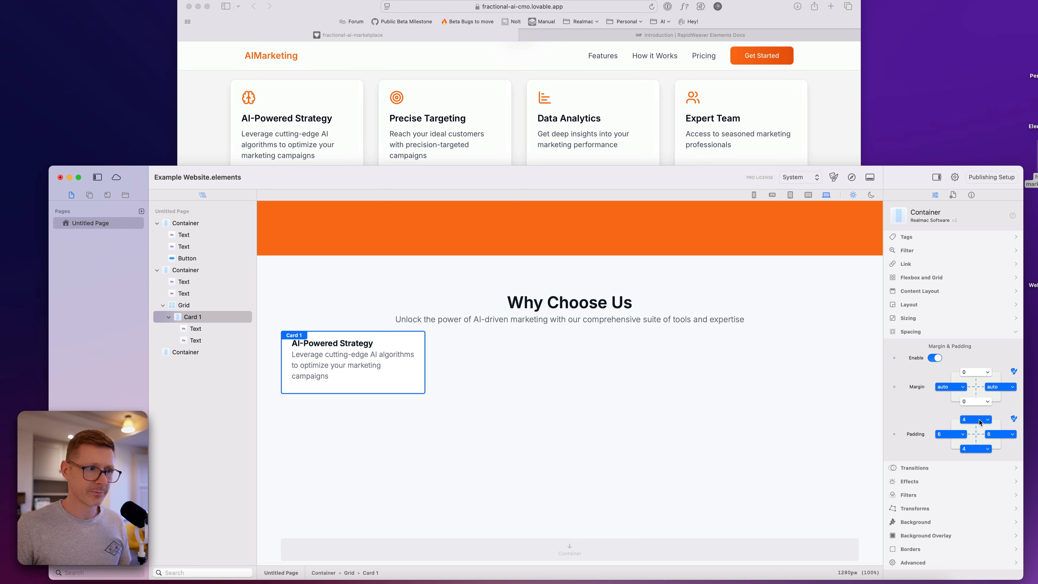
{"action": "left_click", "coordinate": [979, 419]}
{"action": "left_click", "coordinate": [981, 439]}
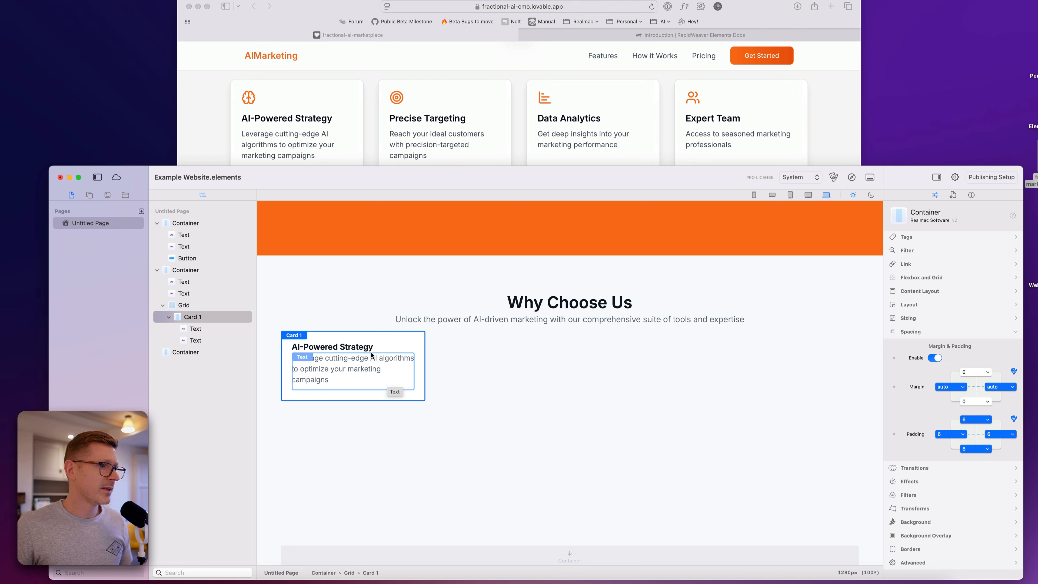
- Add an SVG component from the Media components inside Card 1, above its AI-Powered Strategy heading
{"action": "left_click", "coordinate": [373, 312]}
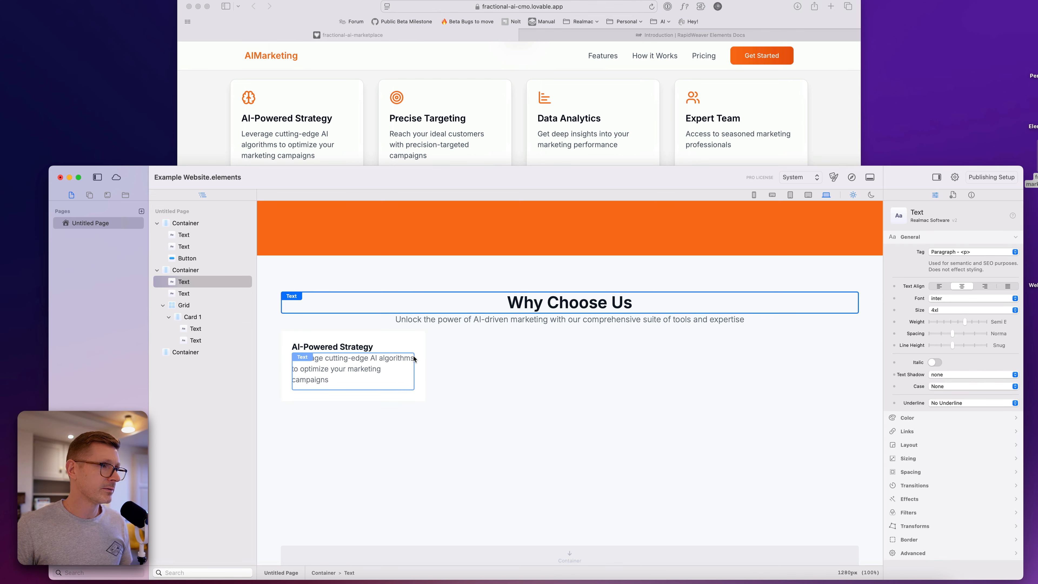
{"action": "left_click", "coordinate": [89, 194]}
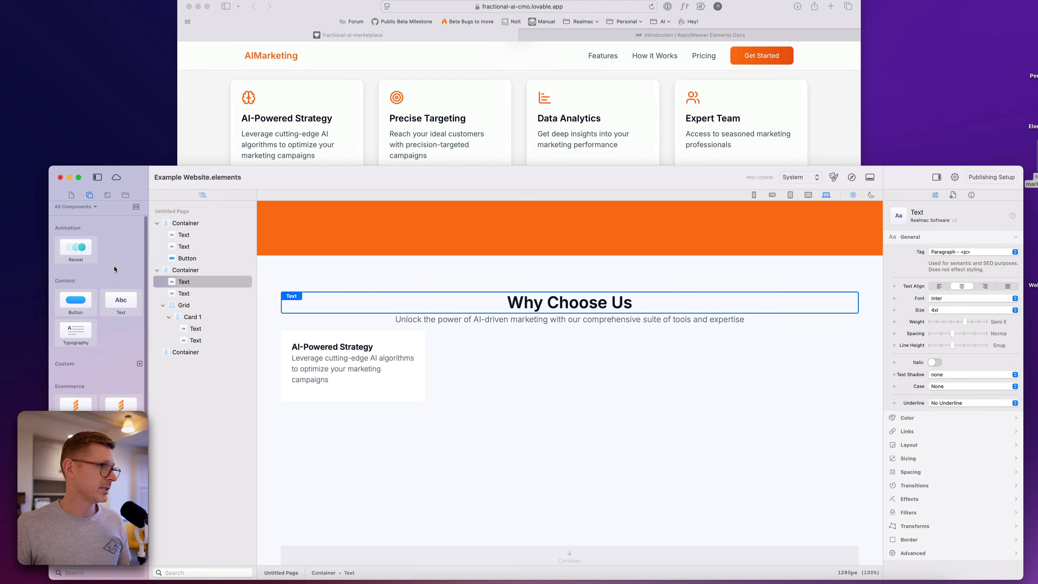
{"action": "scroll", "coordinate": [114, 269], "scroll_direction": "down", "scroll_amount": 10}
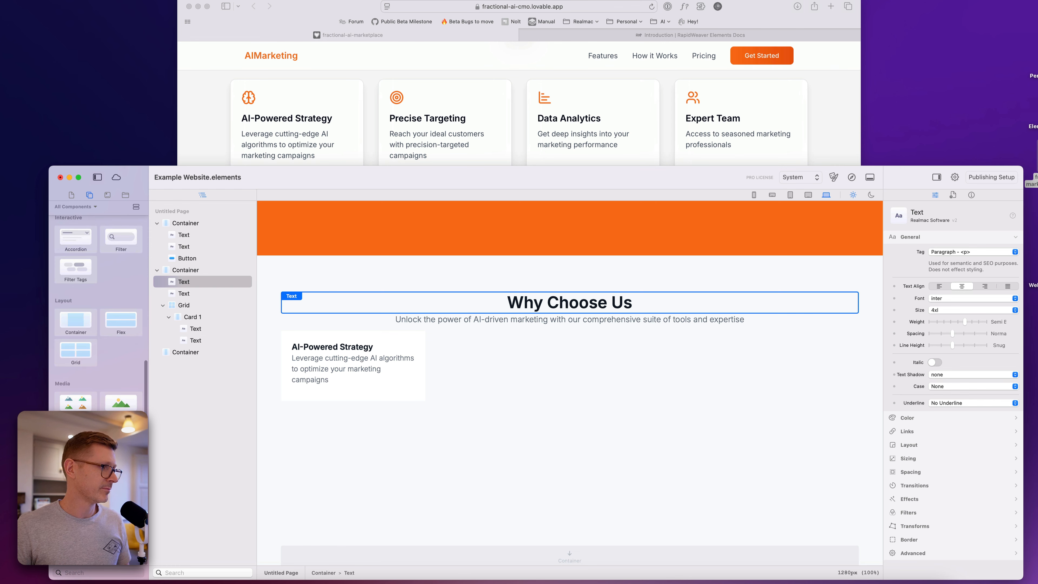
{"action": "left_click_drag", "start_coordinate": [80, 433], "coordinate": [319, 348]}
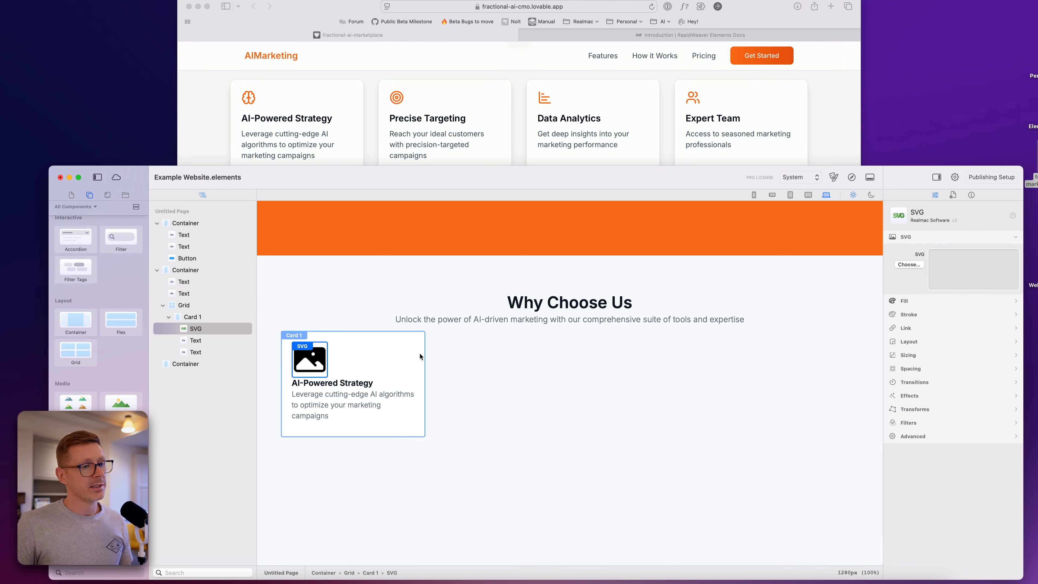
- Open the SVG Icons folder from the desktop, preview the icon files in it, and close the folder window
{"action": "double_click", "coordinate": [1011, 195]}
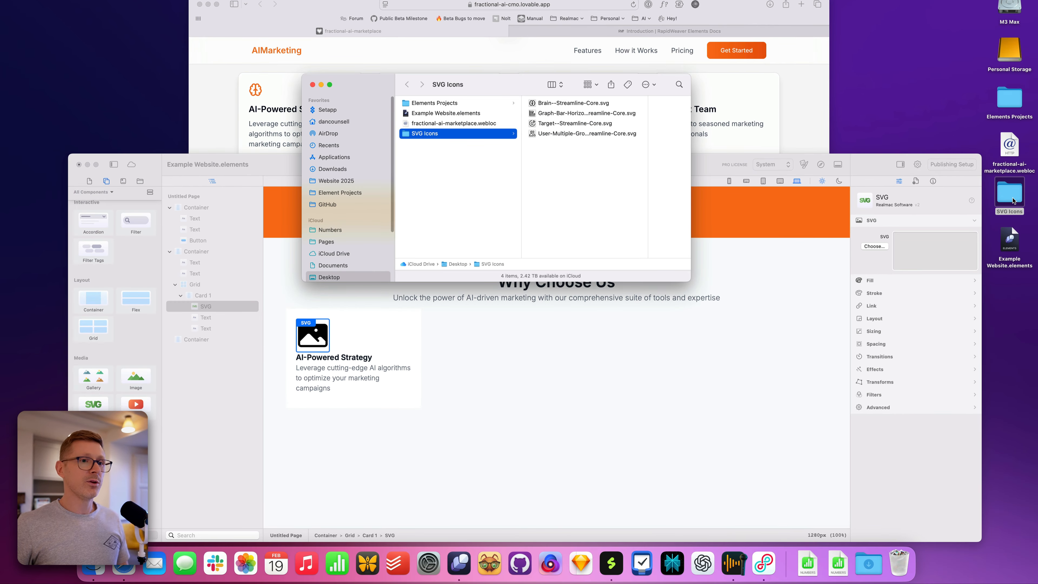
{"action": "key", "text": "Right"}
{"action": "key", "text": "Down"}
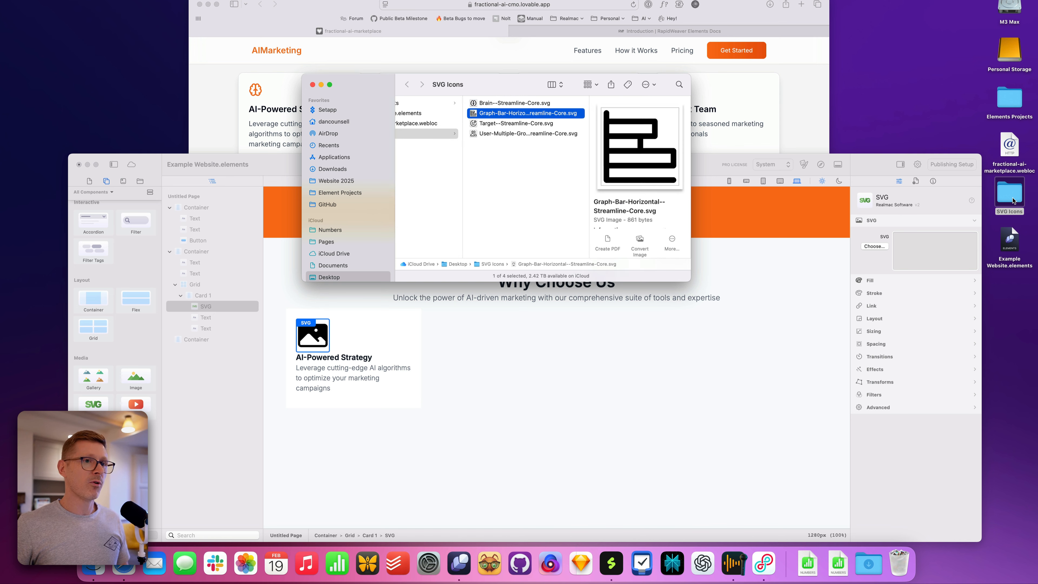
{"action": "key", "text": "Down"}
{"action": "key", "text": "Down"}
{"action": "key", "text": "Up"}
{"action": "key", "text": "Up"}
{"action": "key", "text": "Up"}
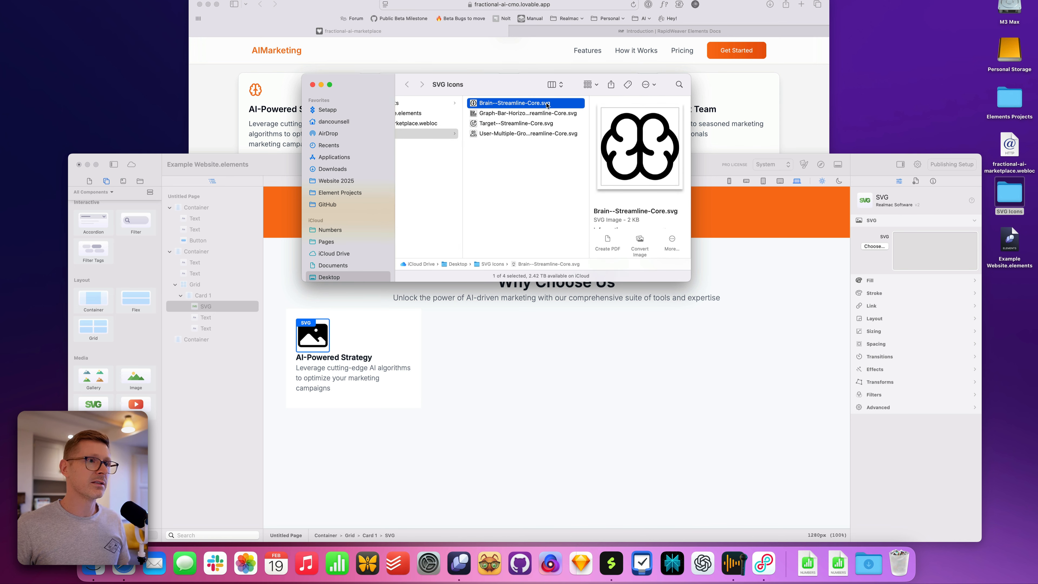
{"action": "left_click_drag", "start_coordinate": [508, 85], "coordinate": [506, 148]}
{"action": "key", "text": "super+w"}
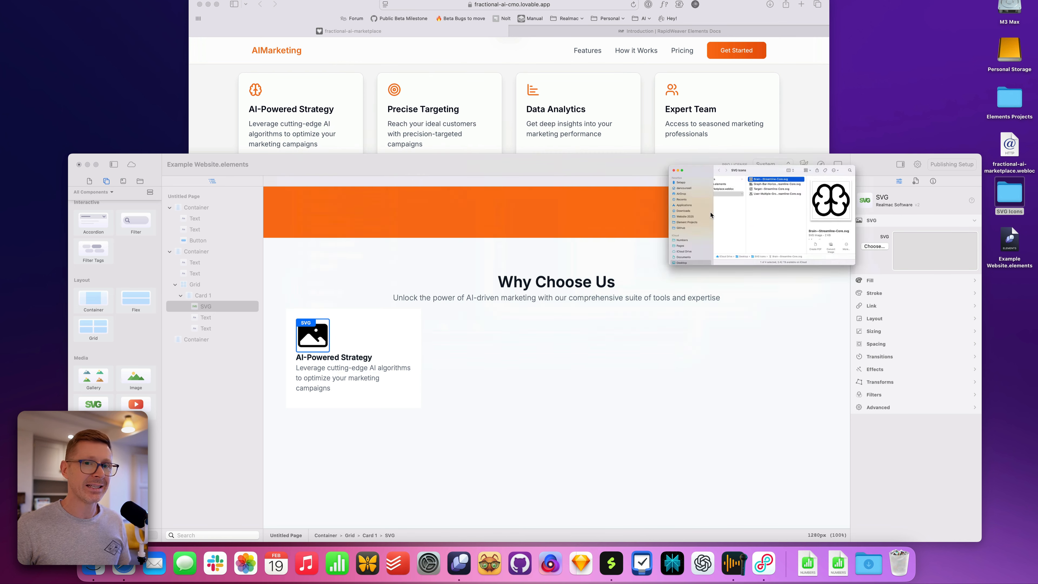
- Add the desktop's SVG Icons folder to the project resources and assign the Brain--Streamline-Core.svg icon to Card 1's SVG
{"action": "left_click", "coordinate": [140, 181]}
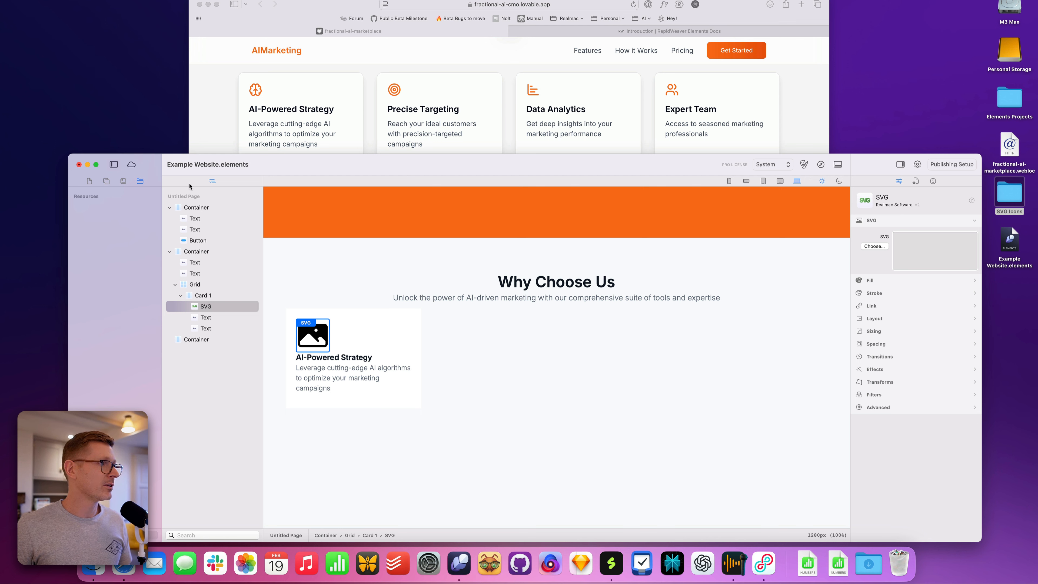
{"action": "left_click_drag", "start_coordinate": [1013, 194], "coordinate": [131, 211]}
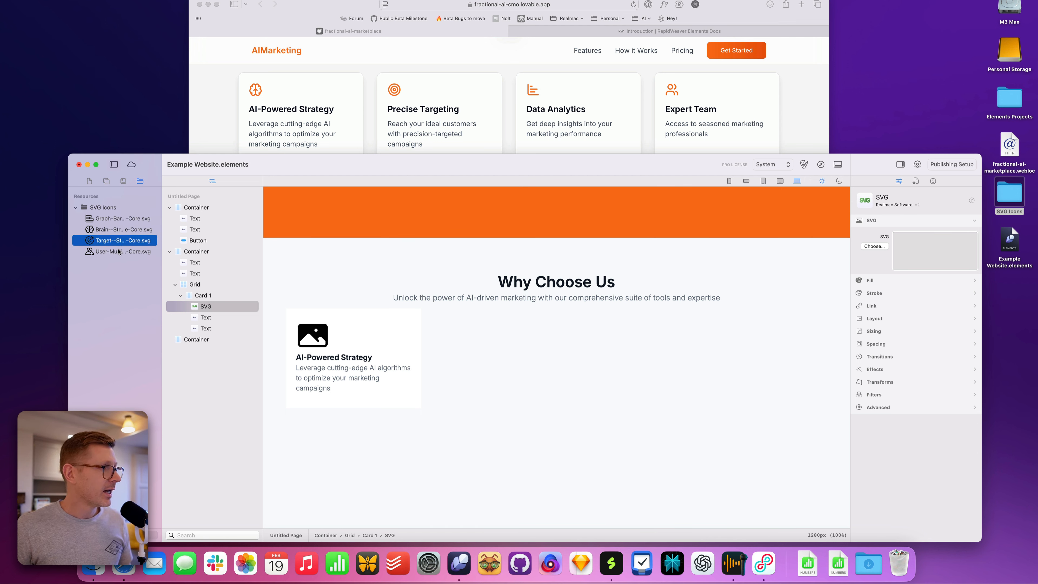
{"action": "left_click_drag", "start_coordinate": [114, 229], "coordinate": [313, 333]}
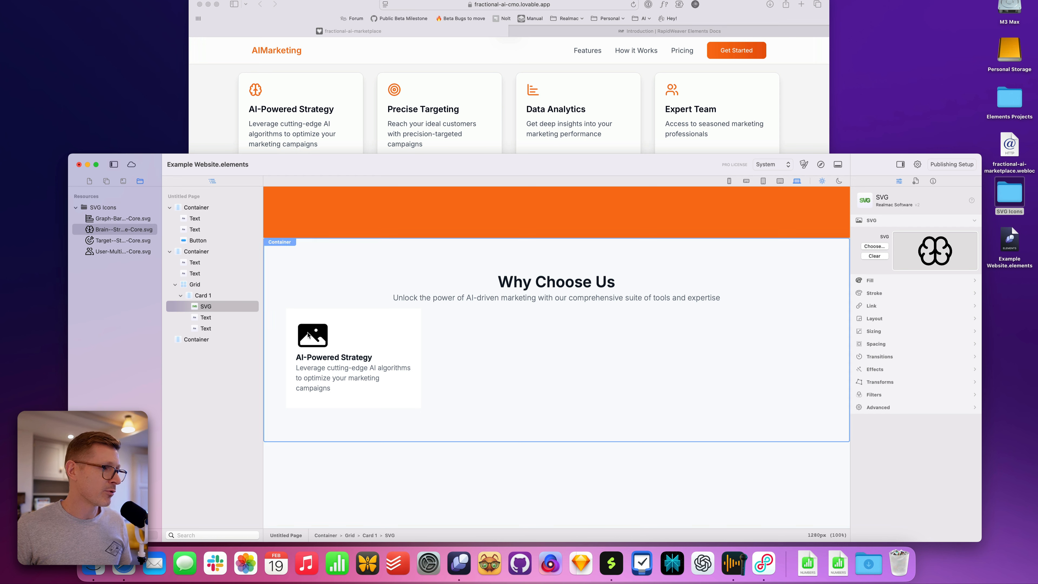
{"action": "left_click", "coordinate": [331, 289]}
{"action": "left_click", "coordinate": [313, 334]}
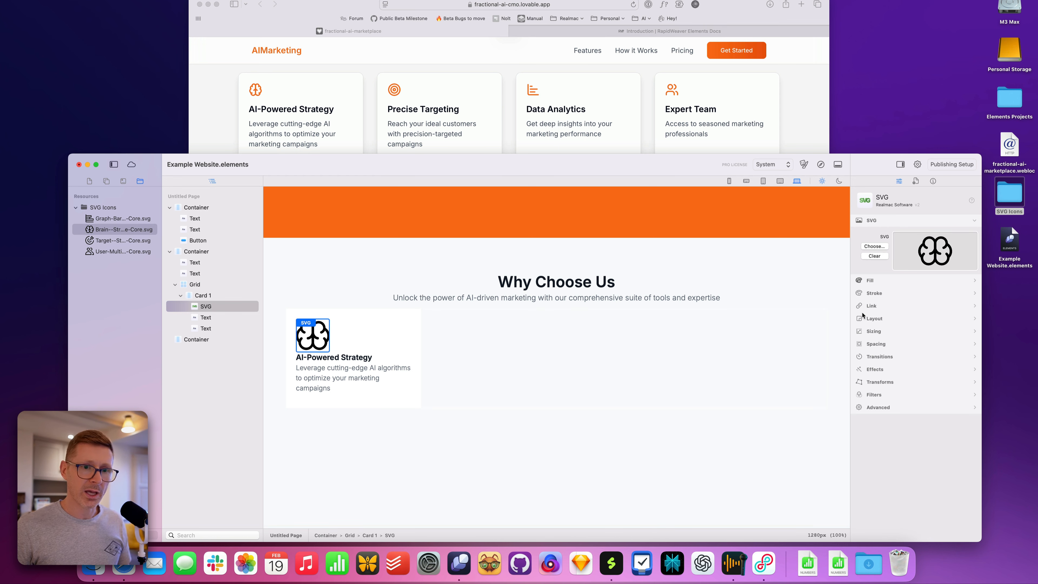
- Set the width of Card 1's brain icon to 10, after trying 12
{"action": "left_click", "coordinate": [885, 344]}
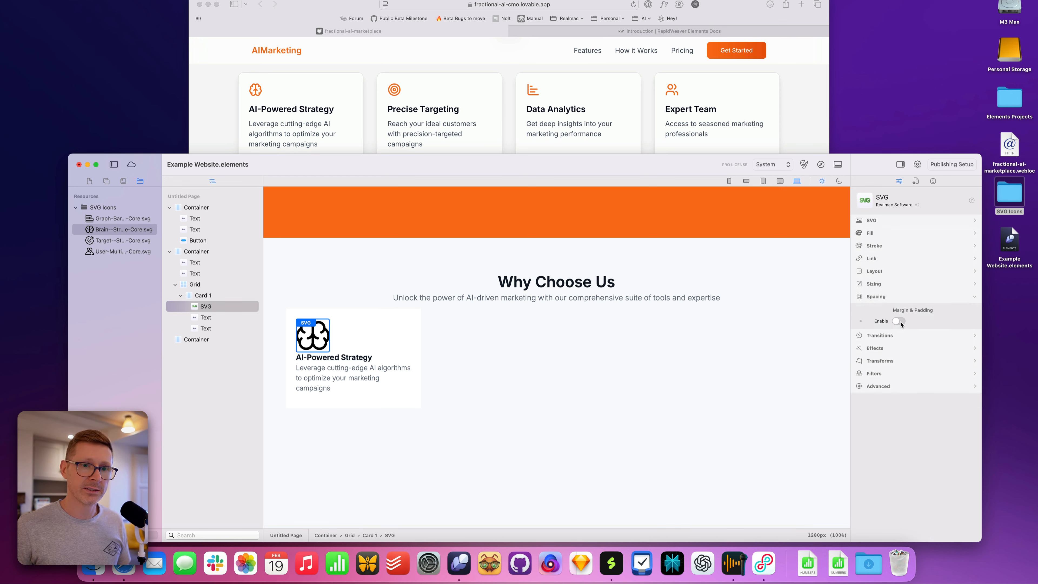
{"action": "left_click", "coordinate": [874, 283]}
{"action": "left_click", "coordinate": [914, 310]}
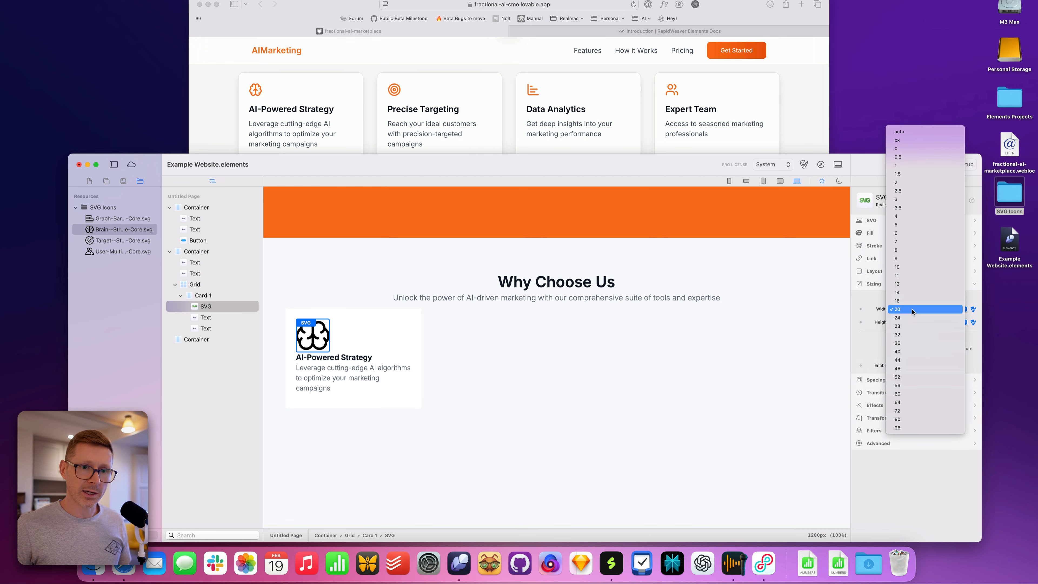
{"action": "left_click", "coordinate": [916, 285]}
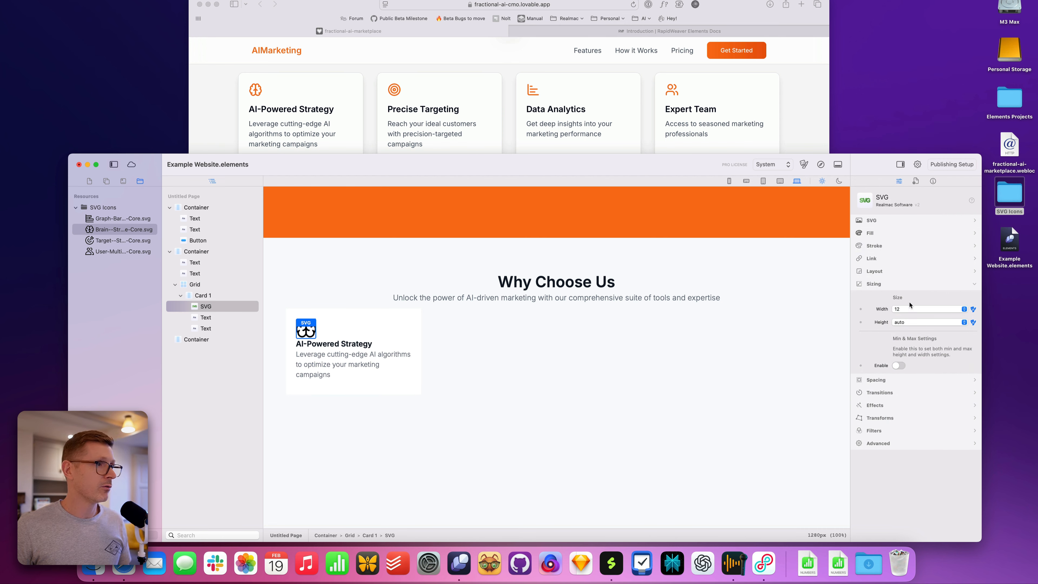
{"action": "left_click", "coordinate": [910, 308]}
{"action": "left_click", "coordinate": [916, 311]}
{"action": "left_click", "coordinate": [360, 288]}
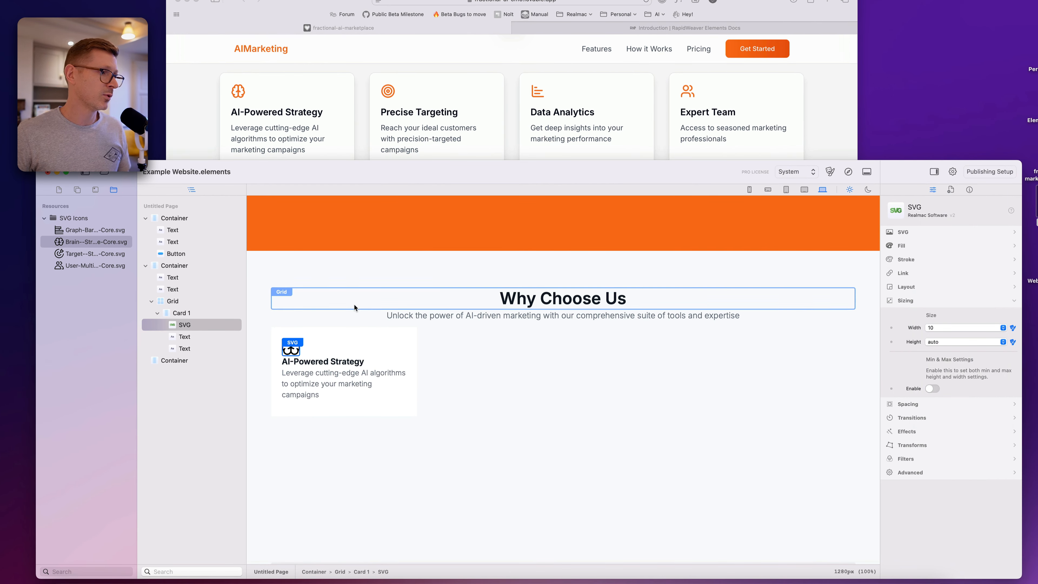
- Set the gap between Card 1's contents to 3
{"action": "left_click", "coordinate": [411, 354]}
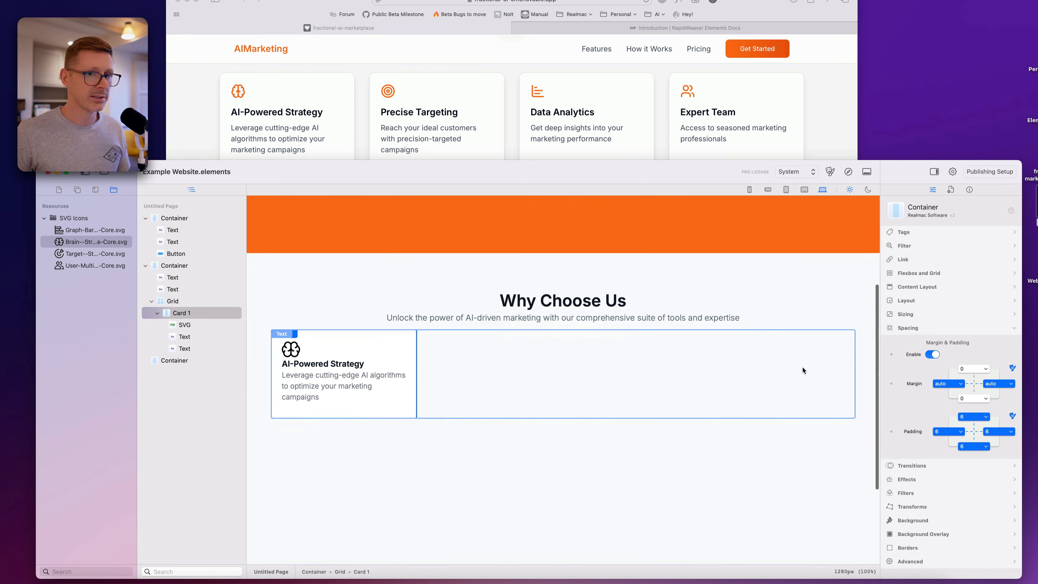
{"action": "left_click", "coordinate": [916, 287]}
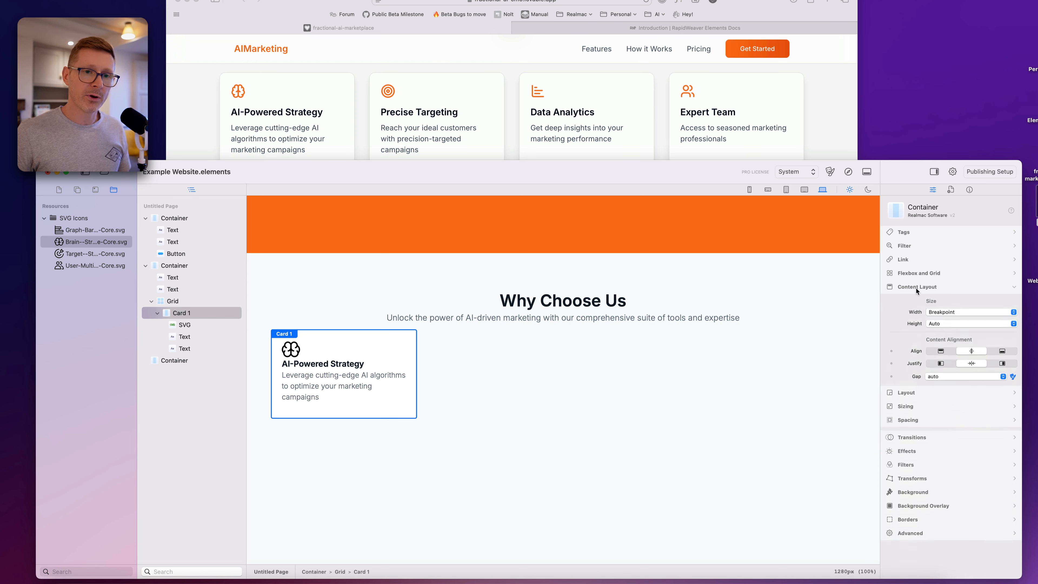
{"action": "left_click", "coordinate": [955, 376]}
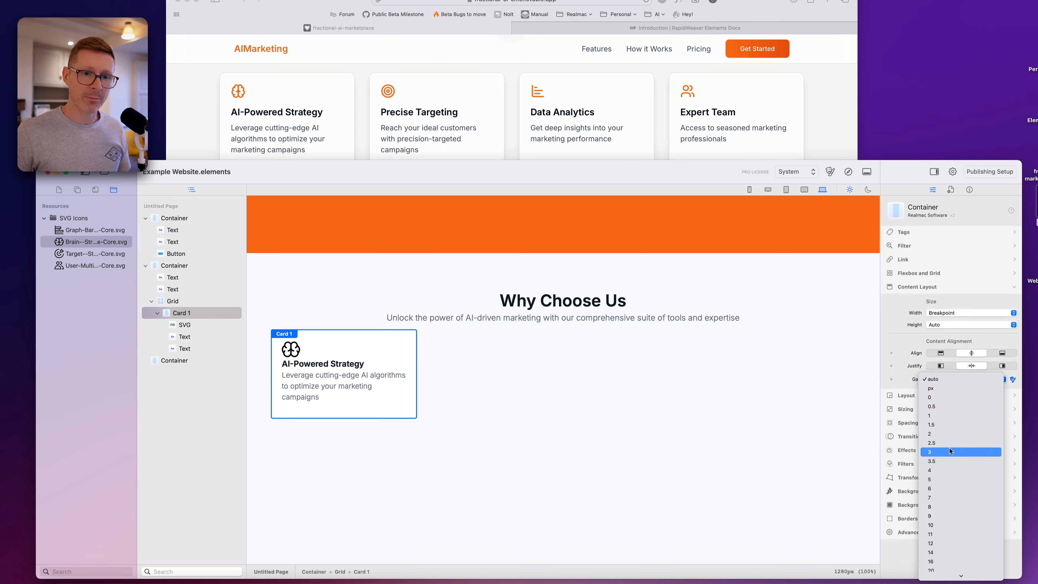
{"action": "left_click", "coordinate": [961, 455]}
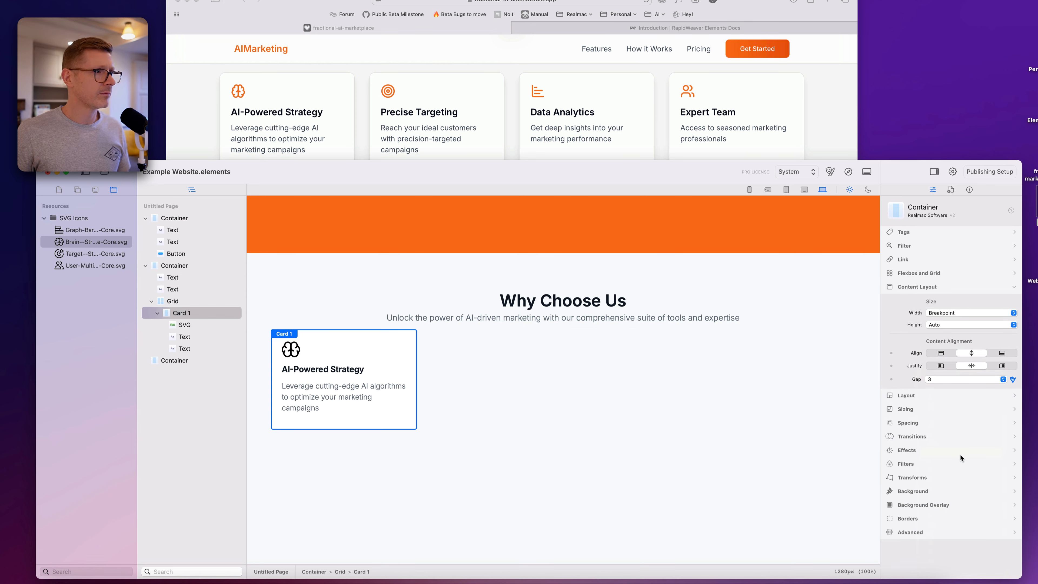
{"action": "left_click", "coordinate": [398, 284]}
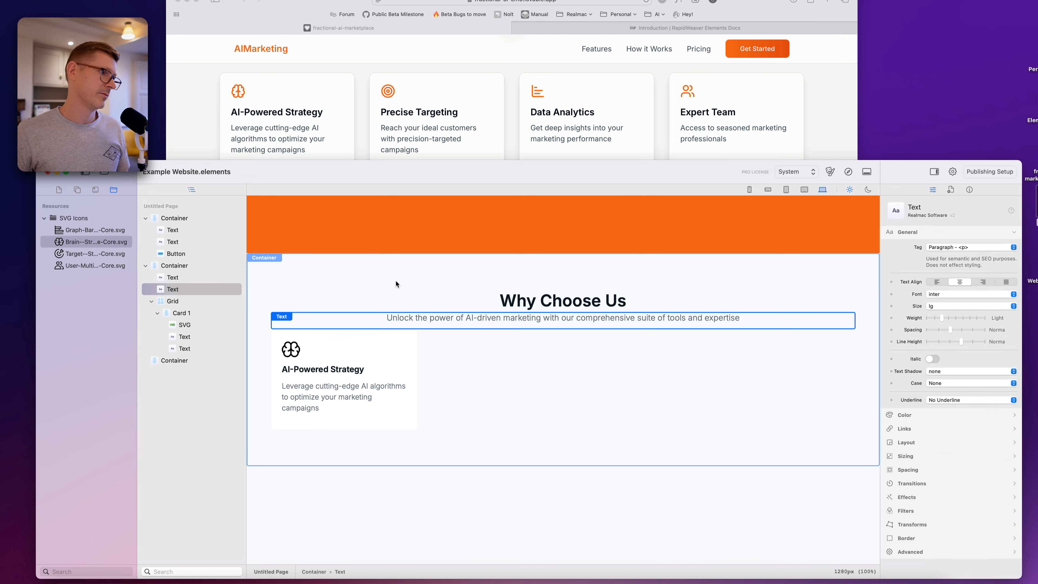
- Give Card 1 a static border with a corner radius of lg on all four corners
{"action": "left_click", "coordinate": [412, 346]}
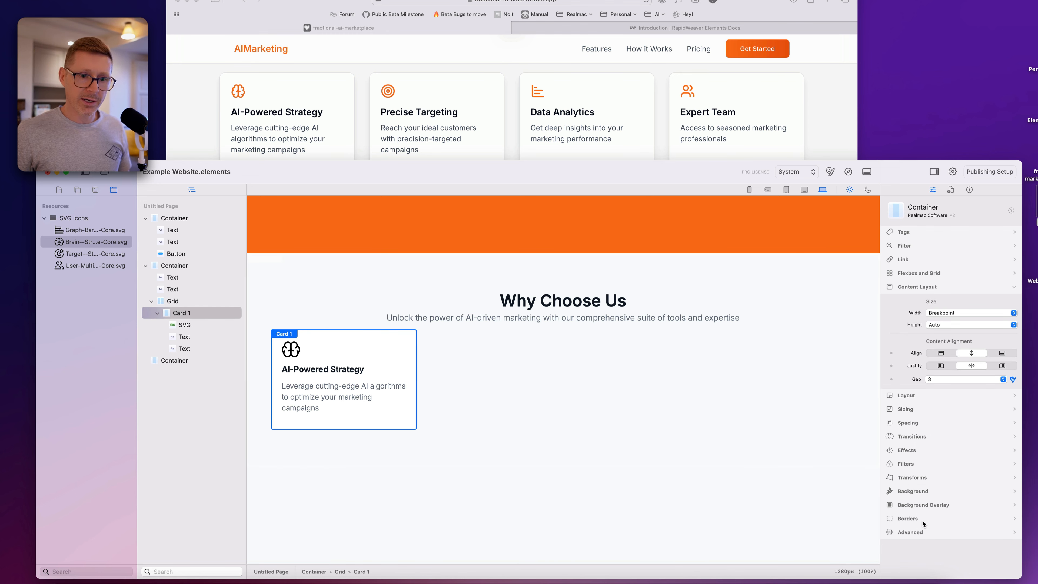
{"action": "left_click", "coordinate": [908, 518]}
{"action": "left_click", "coordinate": [972, 436]}
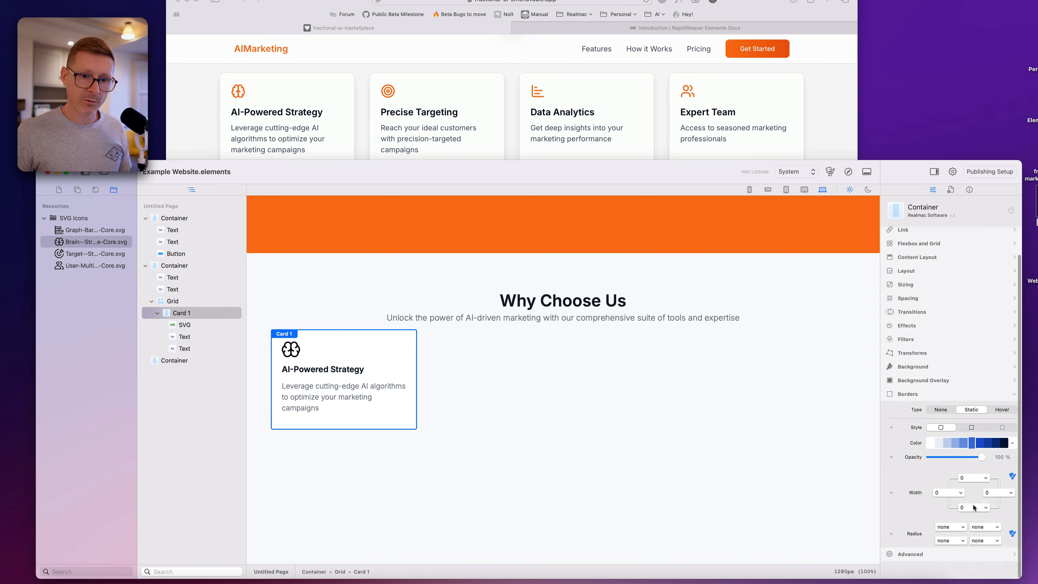
{"action": "scroll", "coordinate": [968, 532], "scroll_direction": "down", "scroll_amount": 2}
{"action": "left_click", "coordinate": [956, 545]}
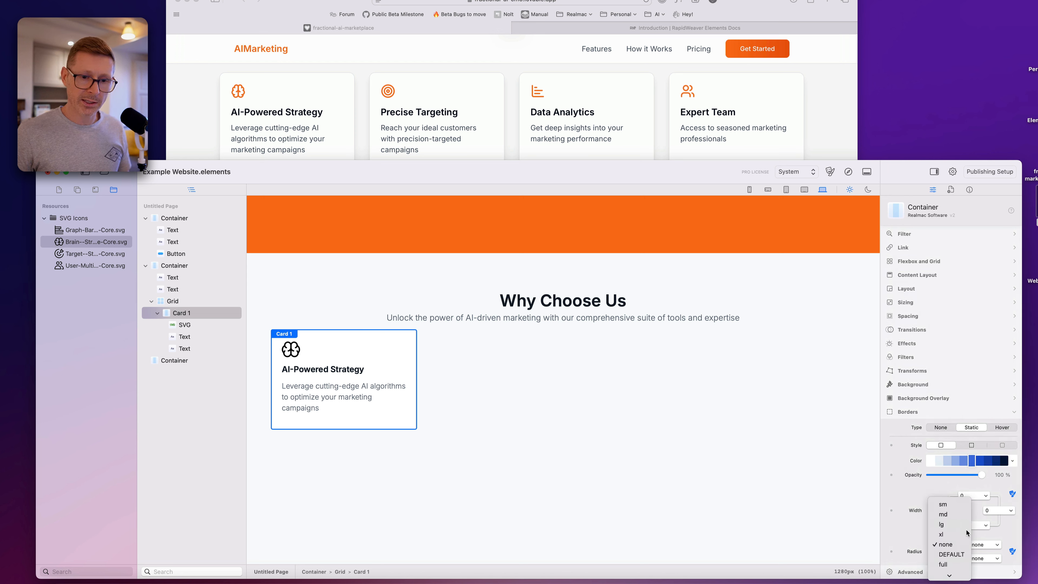
{"action": "left_click", "coordinate": [940, 524]}
{"action": "left_click", "coordinate": [987, 544]}
{"action": "left_click", "coordinate": [976, 525]}
{"action": "left_click", "coordinate": [950, 559]}
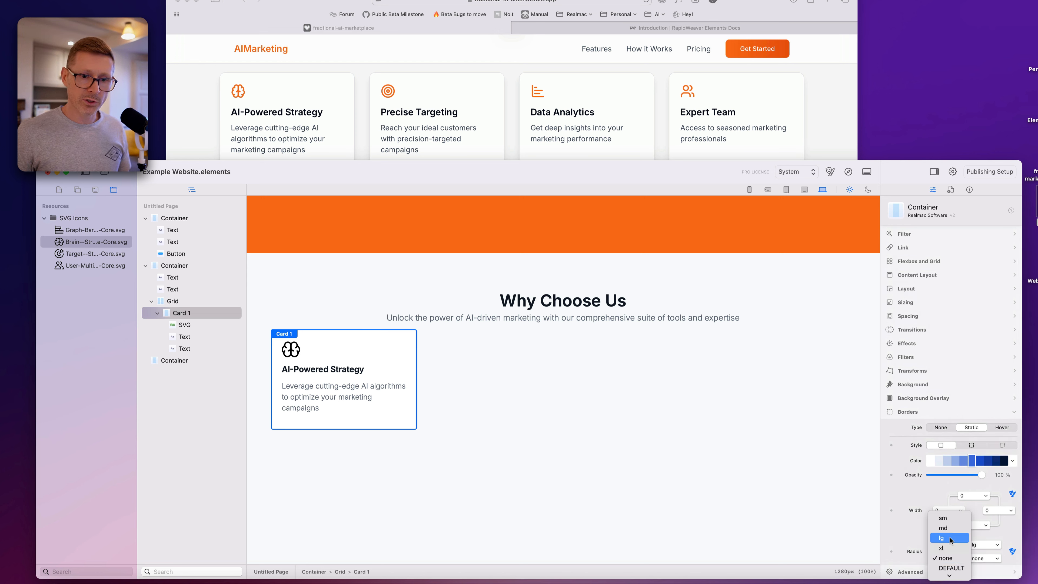
{"action": "left_click", "coordinate": [949, 539]}
{"action": "left_click", "coordinate": [985, 559]}
{"action": "left_click", "coordinate": [983, 539]}
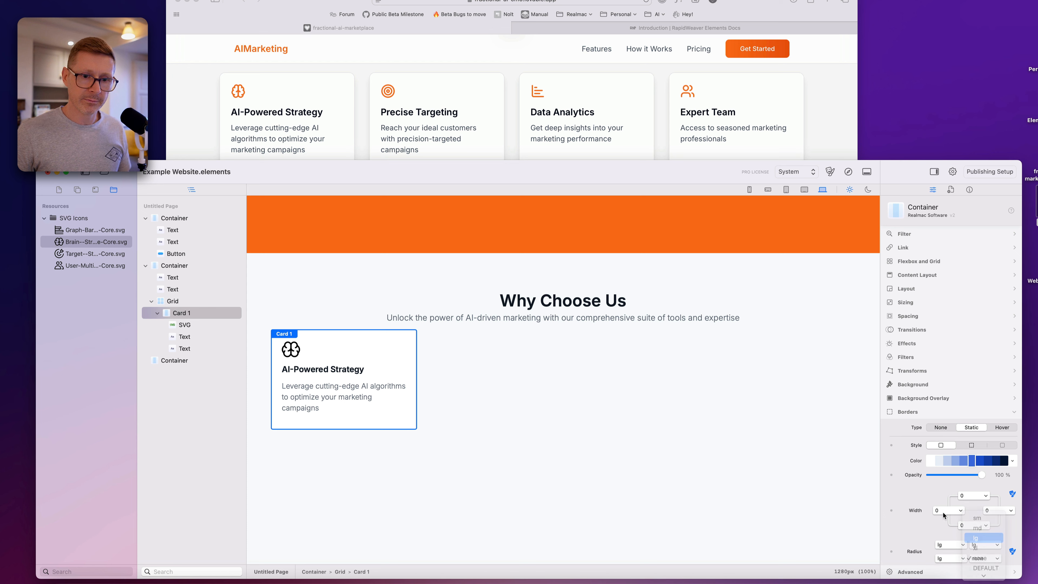
{"action": "left_click", "coordinate": [455, 443]}
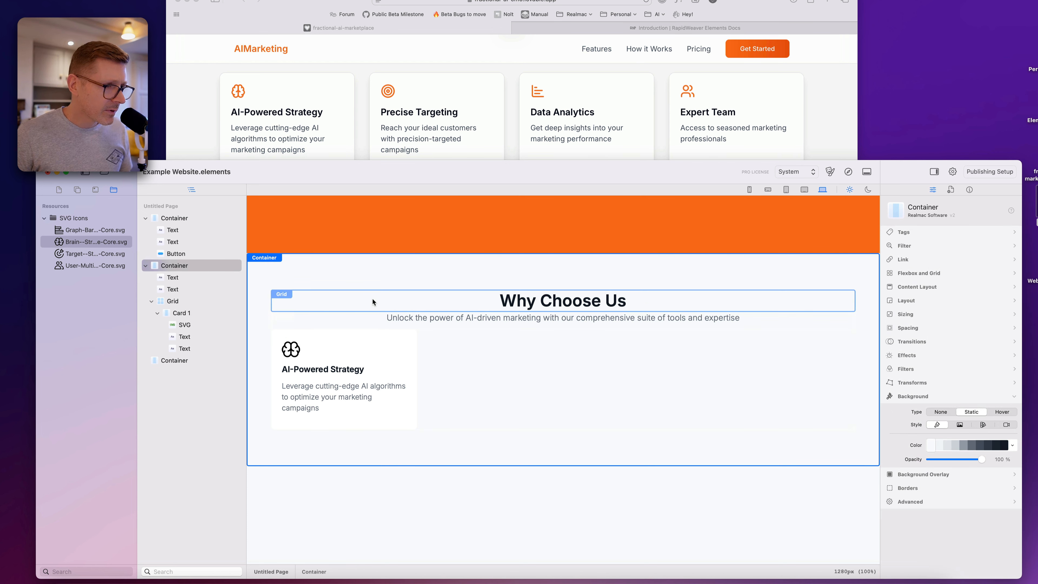
- Change Card 1's border color to a light shade of slate
{"action": "left_click", "coordinate": [373, 339]}
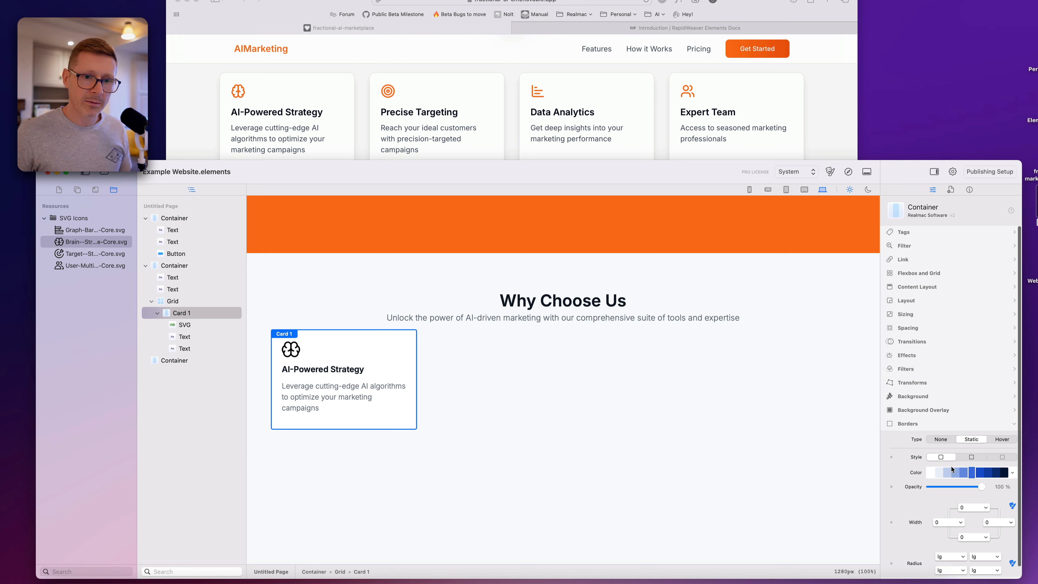
{"action": "left_click", "coordinate": [1013, 475]}
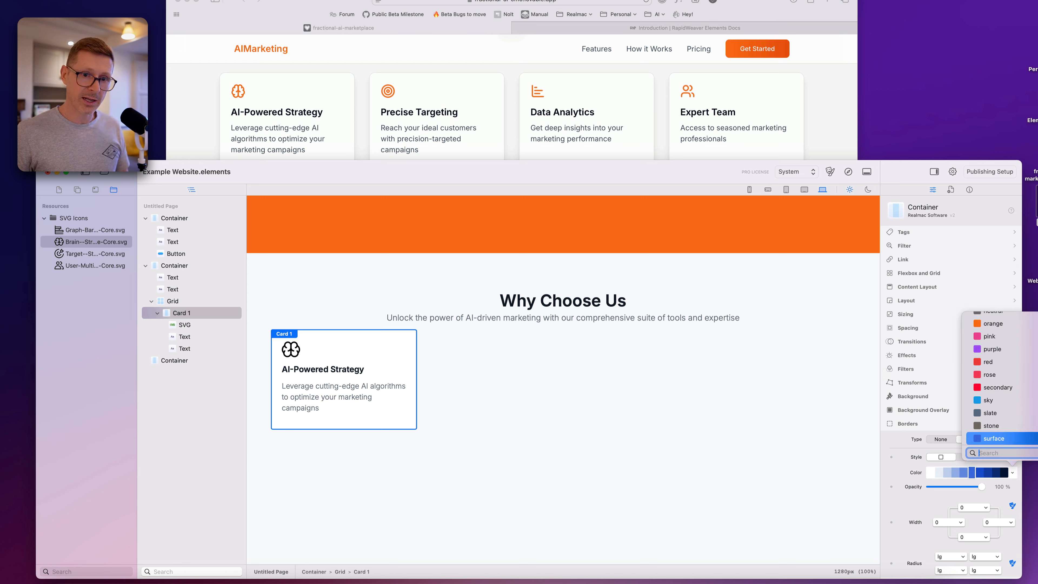
{"action": "key", "text": "Up"}
{"action": "key", "text": "Up"}
{"action": "key", "text": "Down"}
{"action": "key", "text": "Return"}
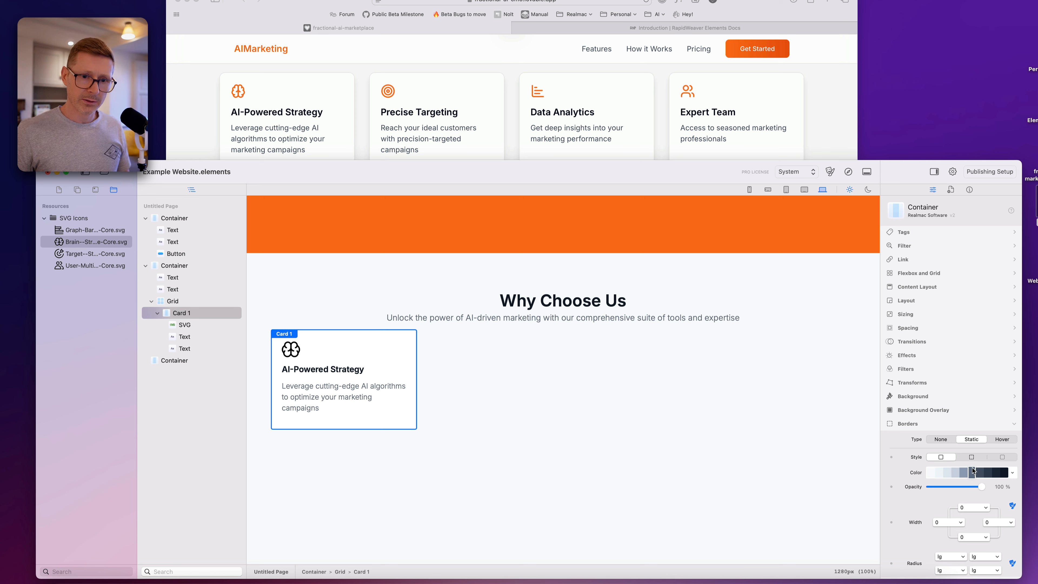
{"action": "left_click", "coordinate": [578, 437]}
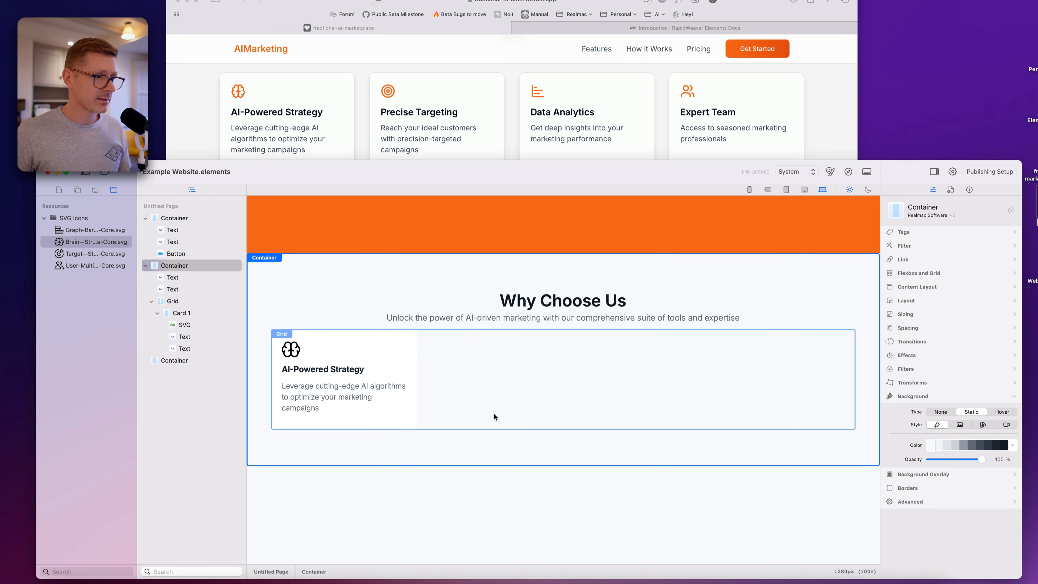
- Switch Card 1's border width to custom values and set it to 1 on all four sides
{"action": "left_click", "coordinate": [407, 346]}
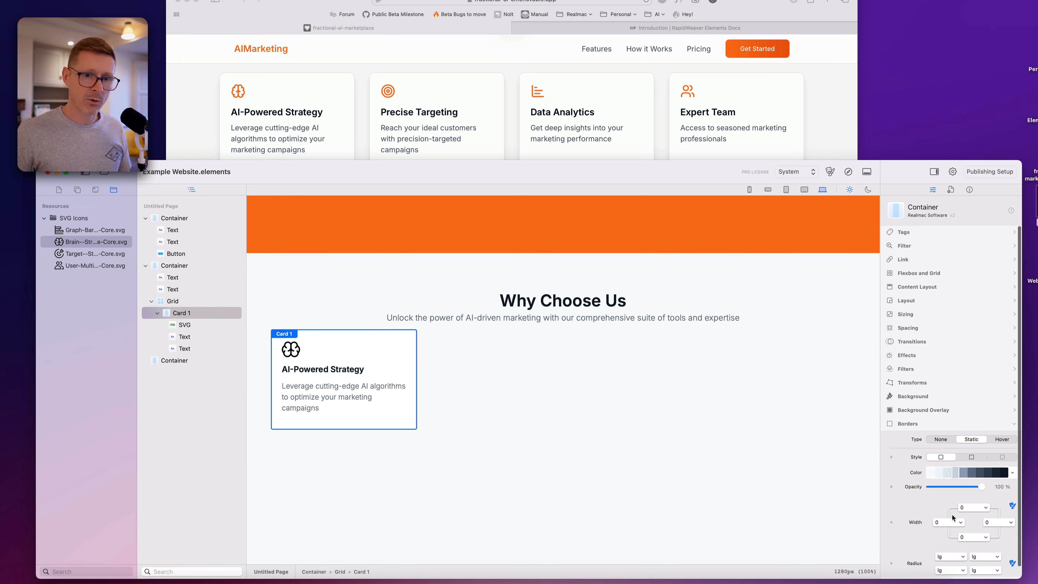
{"action": "left_click", "coordinate": [968, 510]}
{"action": "left_click", "coordinate": [1014, 508]}
{"action": "scroll", "coordinate": [981, 511], "scroll_direction": "down", "scroll_amount": 2}
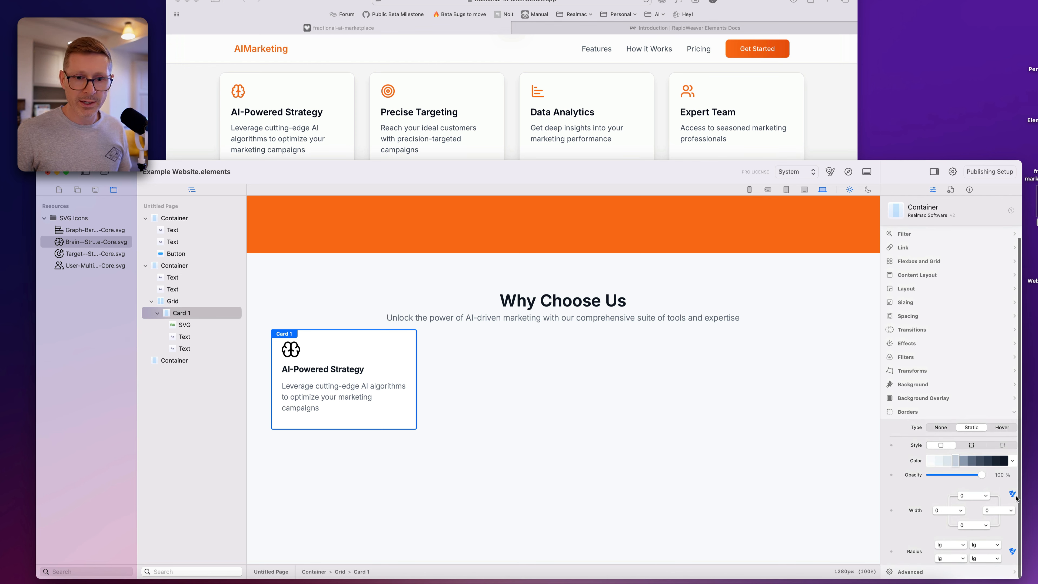
{"action": "left_click", "coordinate": [981, 496]}
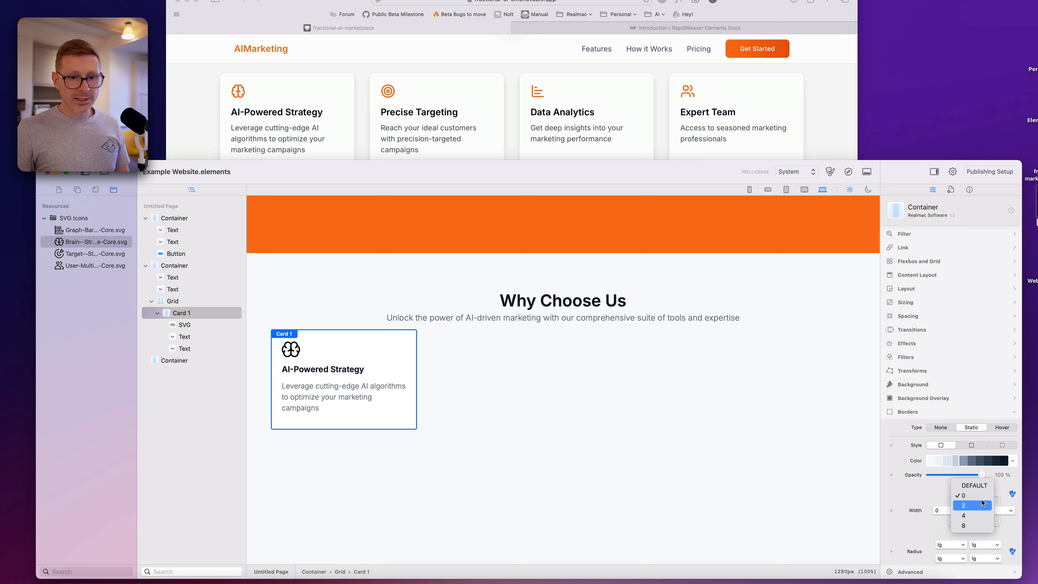
{"action": "left_click", "coordinate": [1007, 493]}
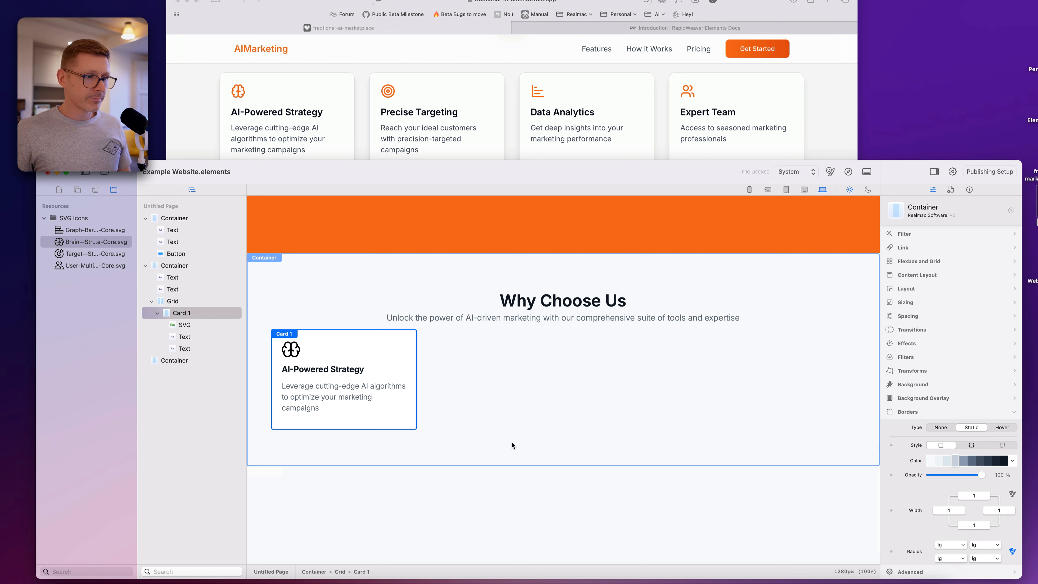
- Give Card 1 a static box shadow effect using the DEFAULT shadow
{"action": "left_click", "coordinate": [573, 397]}
{"action": "left_click", "coordinate": [394, 297]}
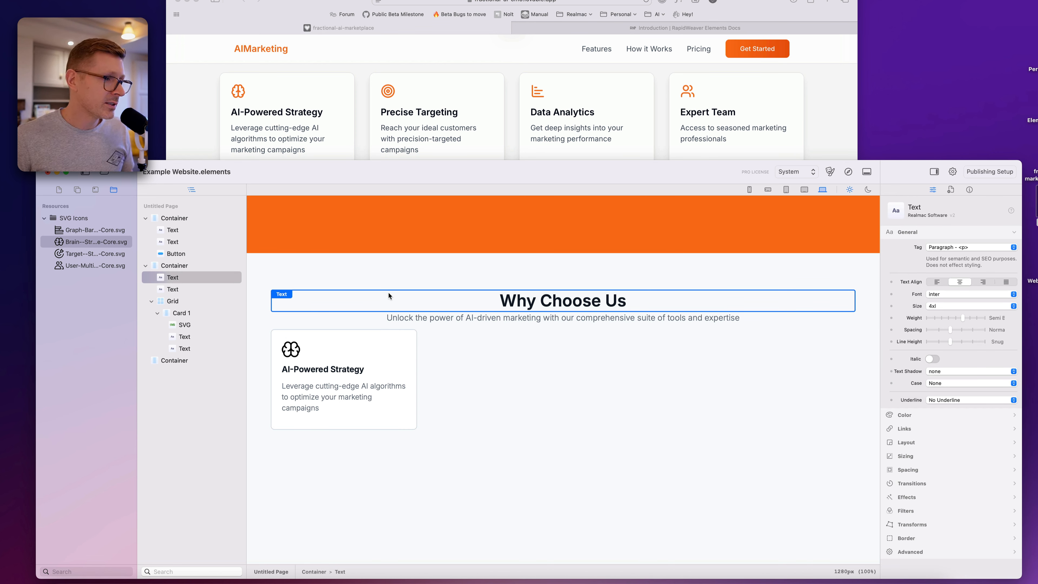
{"action": "left_click", "coordinate": [396, 338]}
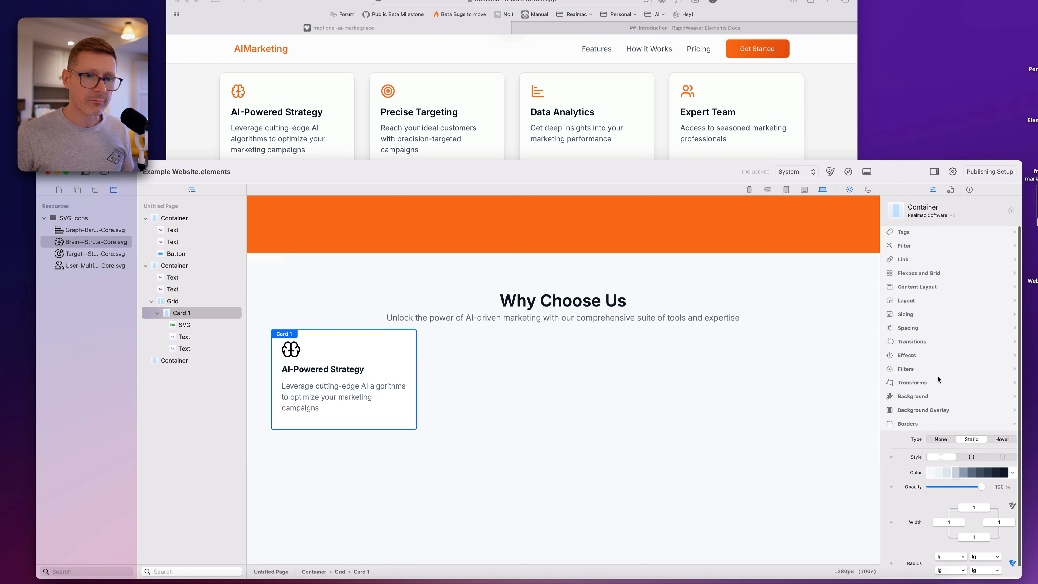
{"action": "left_click", "coordinate": [915, 356]}
{"action": "left_click", "coordinate": [967, 400]}
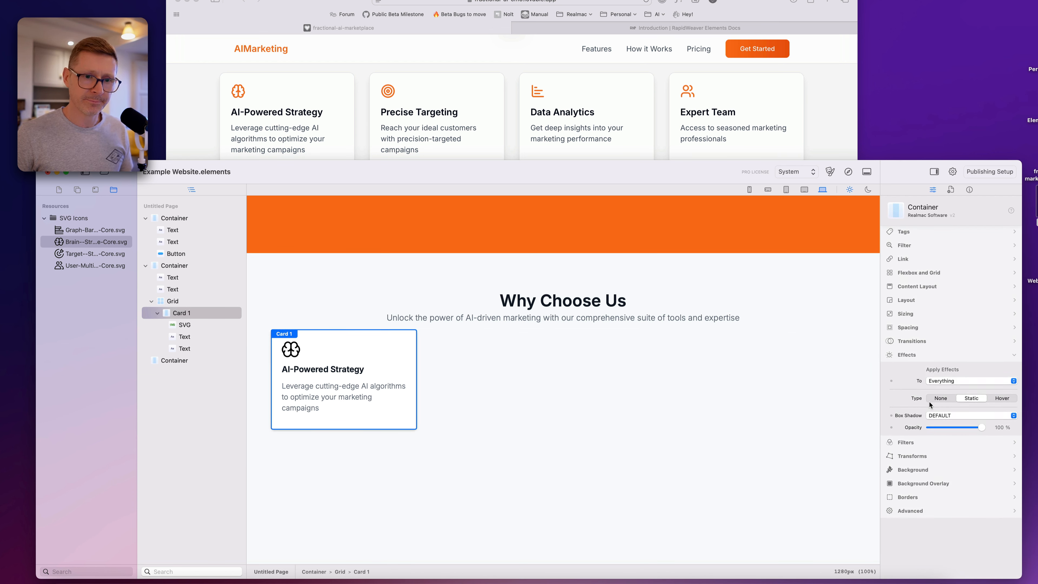
{"action": "left_click", "coordinate": [702, 389]}
{"action": "left_click", "coordinate": [481, 278]}
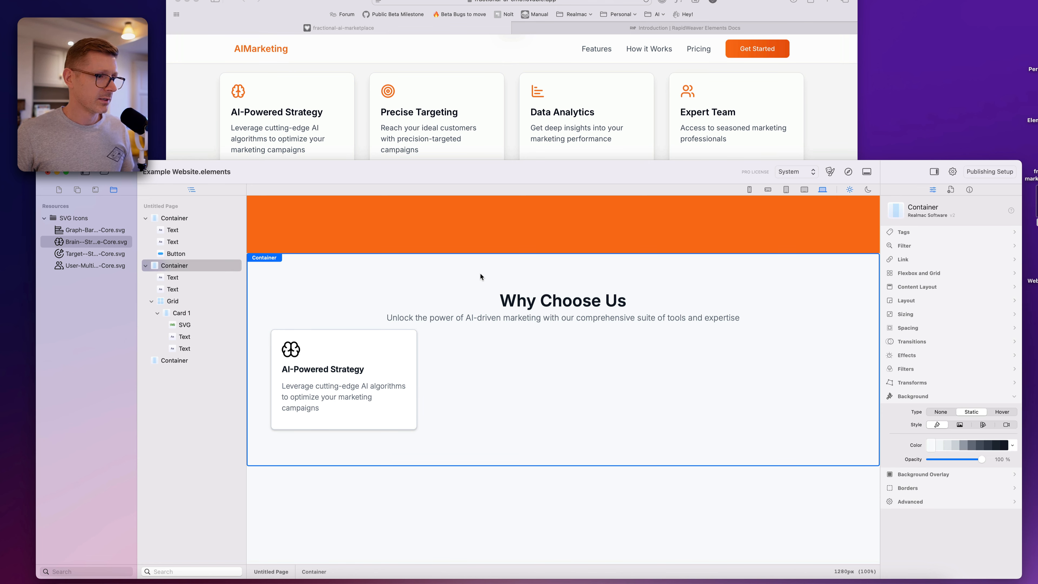
- Try the lg box shadow on Card 1, and settle on md
{"action": "left_click", "coordinate": [411, 342]}
{"action": "left_click", "coordinate": [952, 417]}
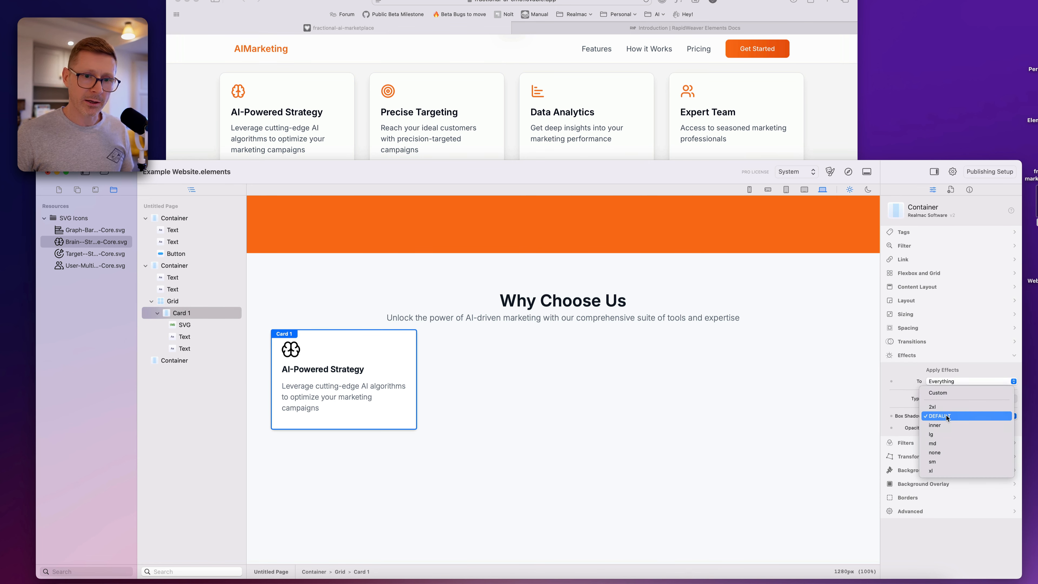
{"action": "left_click", "coordinate": [955, 434]}
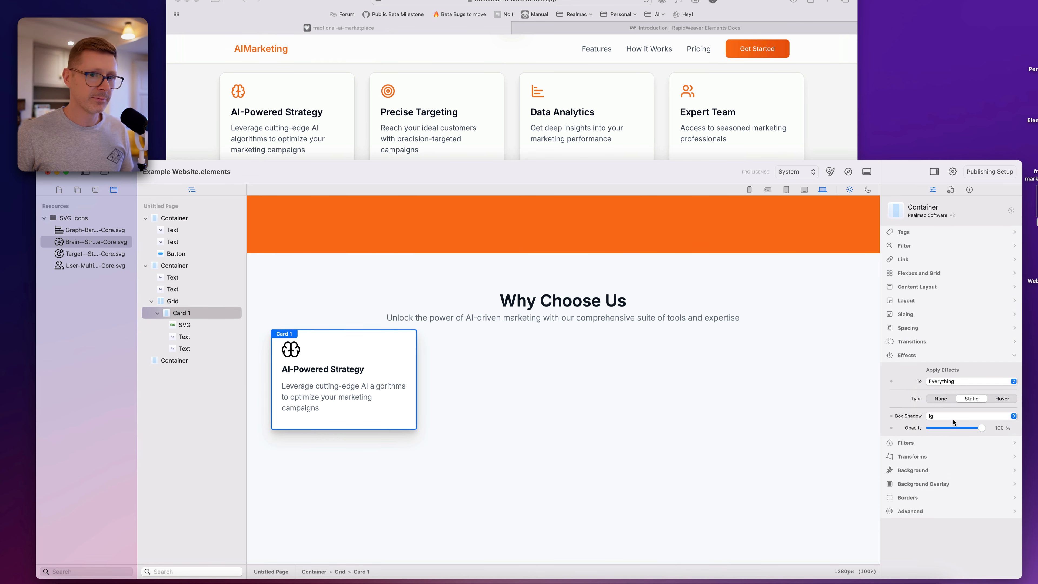
{"action": "left_click", "coordinate": [952, 417]}
{"action": "left_click", "coordinate": [953, 425]}
{"action": "left_click", "coordinate": [553, 309]}
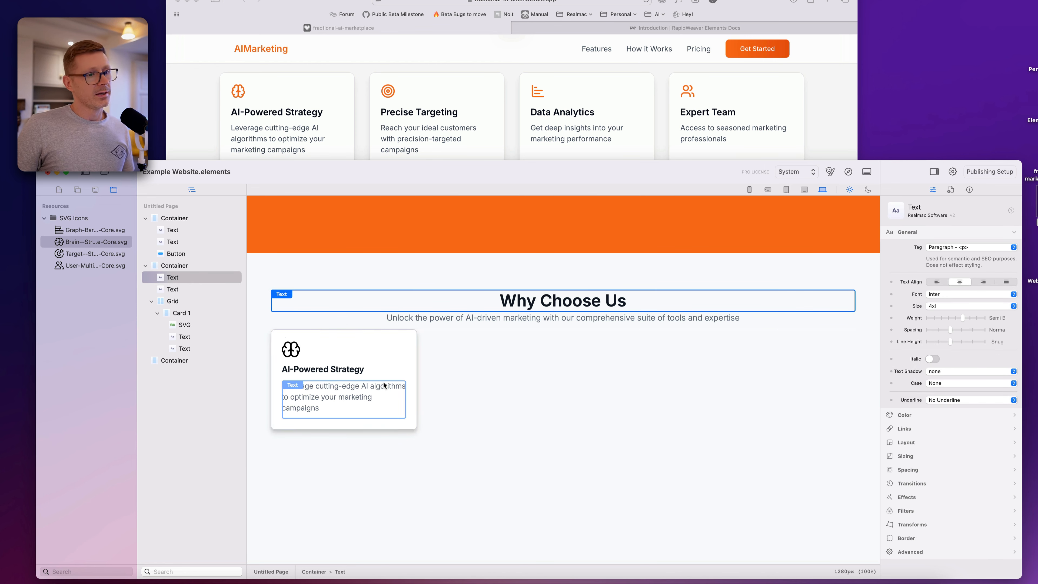
{"action": "left_click", "coordinate": [451, 290]}
{"action": "left_click", "coordinate": [386, 345]}
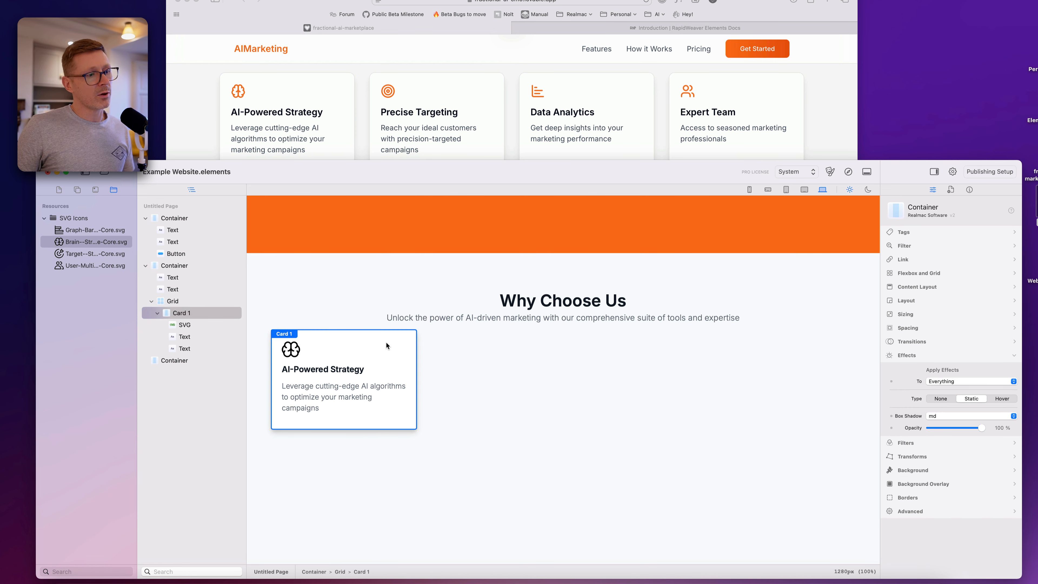
- Switch Card 1's effects to Hover and set the End state's box shadow to lg
{"action": "left_click", "coordinate": [397, 132]}
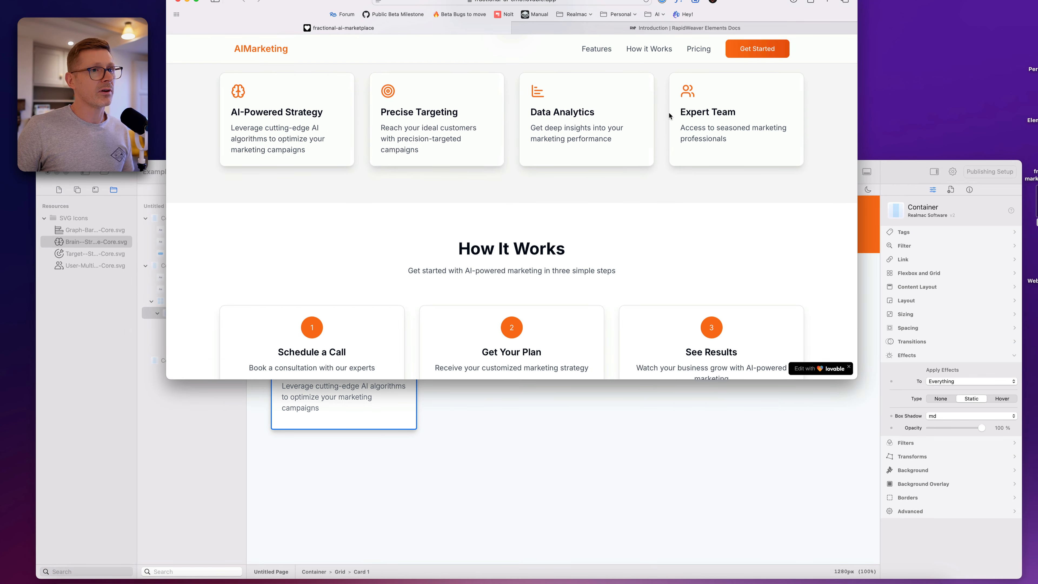
{"action": "left_click", "coordinate": [450, 413]}
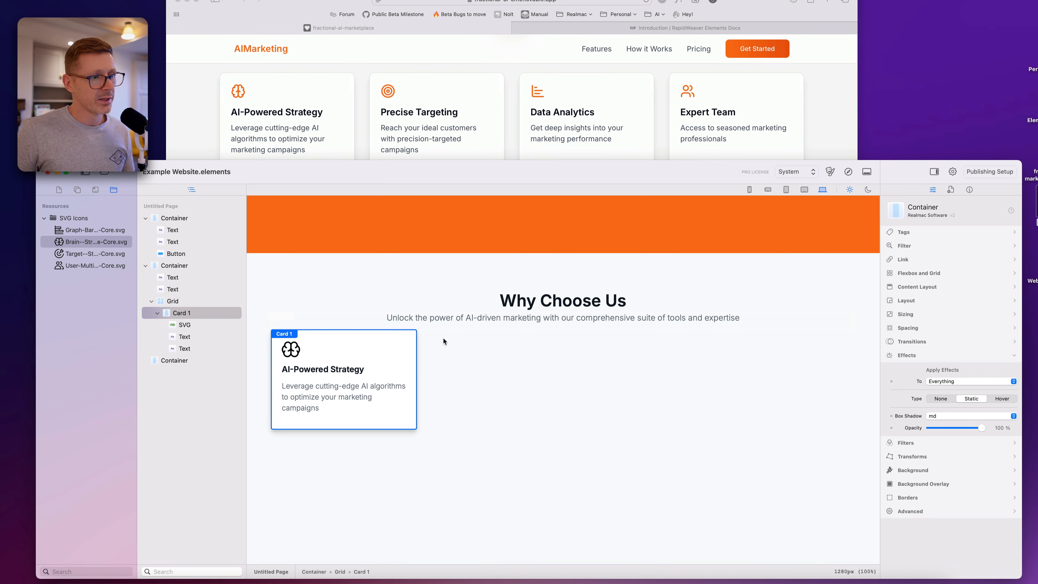
{"action": "left_click", "coordinate": [999, 399]}
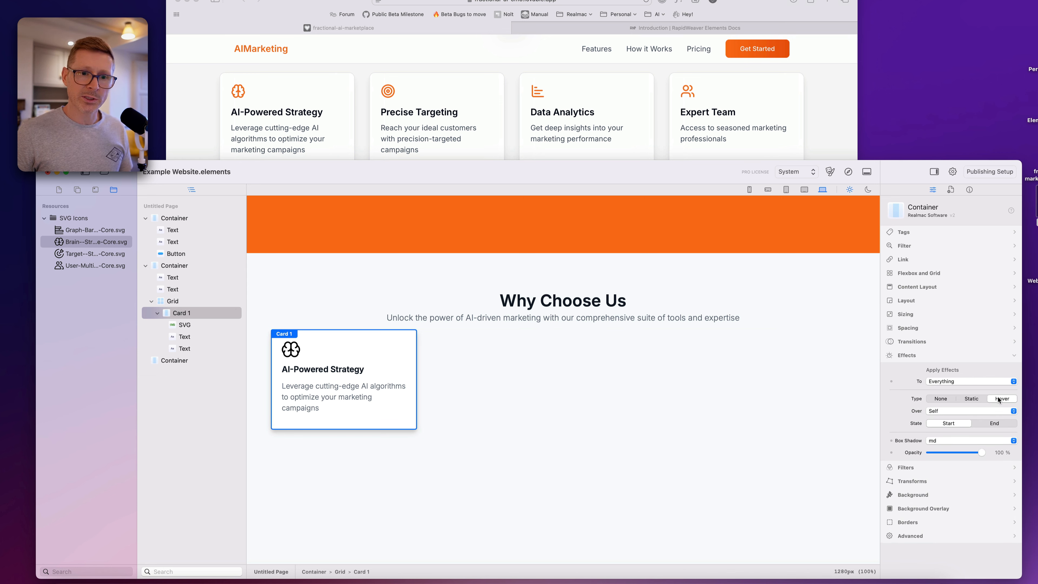
{"action": "left_click", "coordinate": [957, 440]}
{"action": "left_click", "coordinate": [940, 460]}
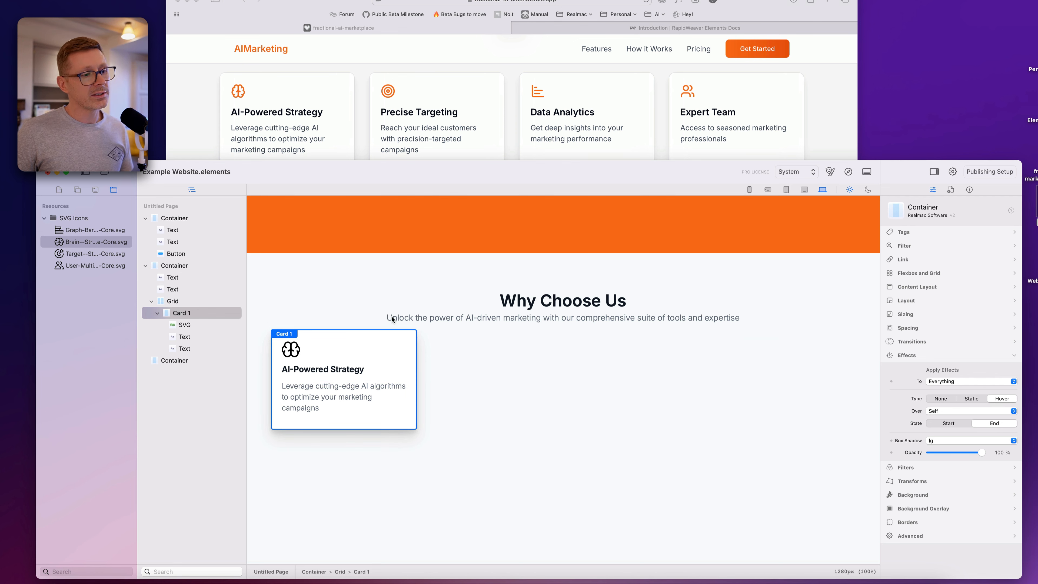
- Check the hover movement of the reference page's AI-Powered Strategy card and set Card 1's transforms type to Hover
{"action": "left_click", "coordinate": [342, 137]}
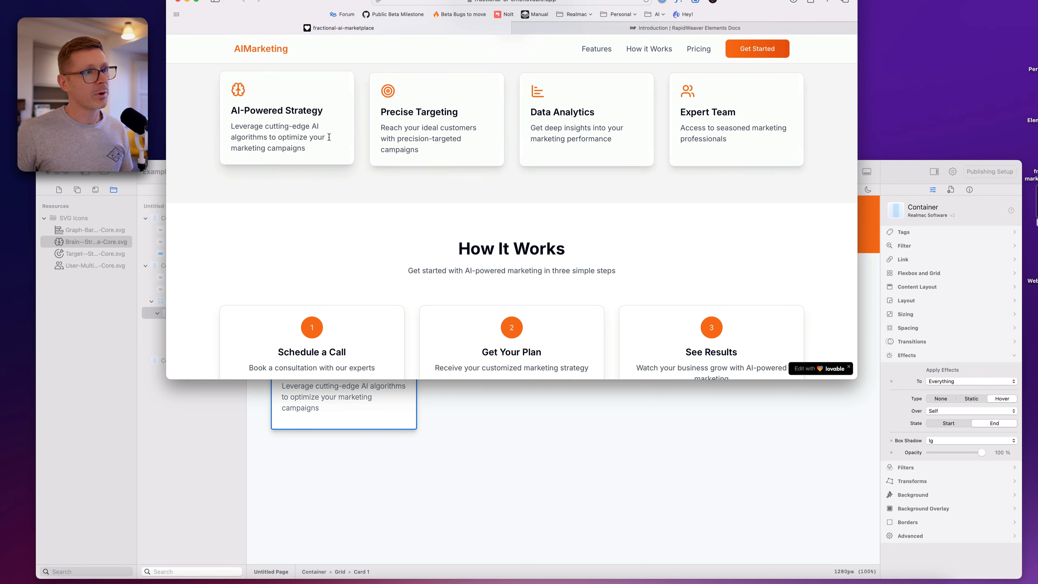
{"action": "left_click", "coordinate": [516, 436]}
{"action": "left_click", "coordinate": [901, 356]}
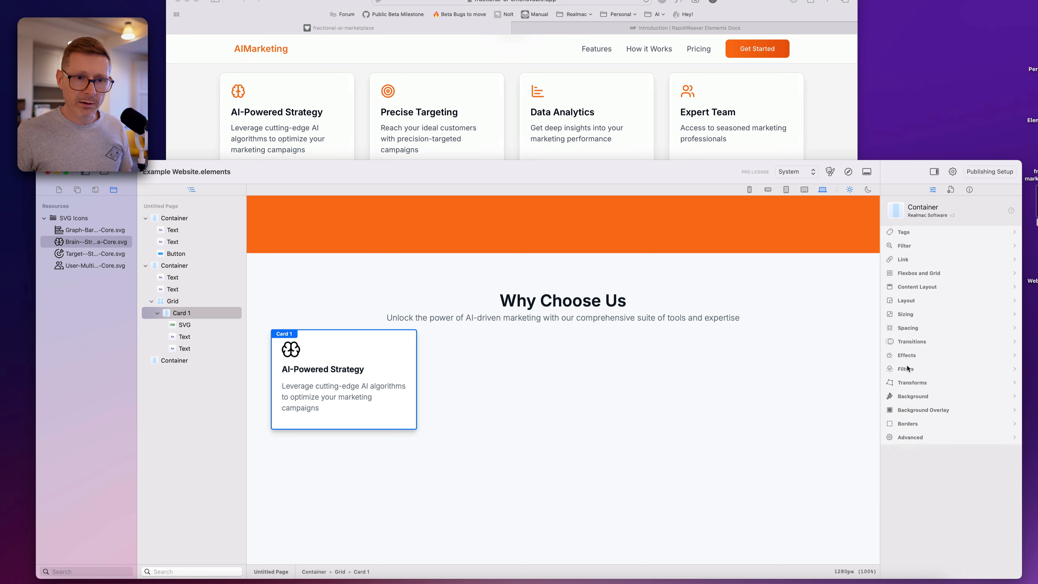
{"action": "left_click", "coordinate": [908, 369]}
{"action": "left_click", "coordinate": [909, 369]}
{"action": "left_click", "coordinate": [915, 383]}
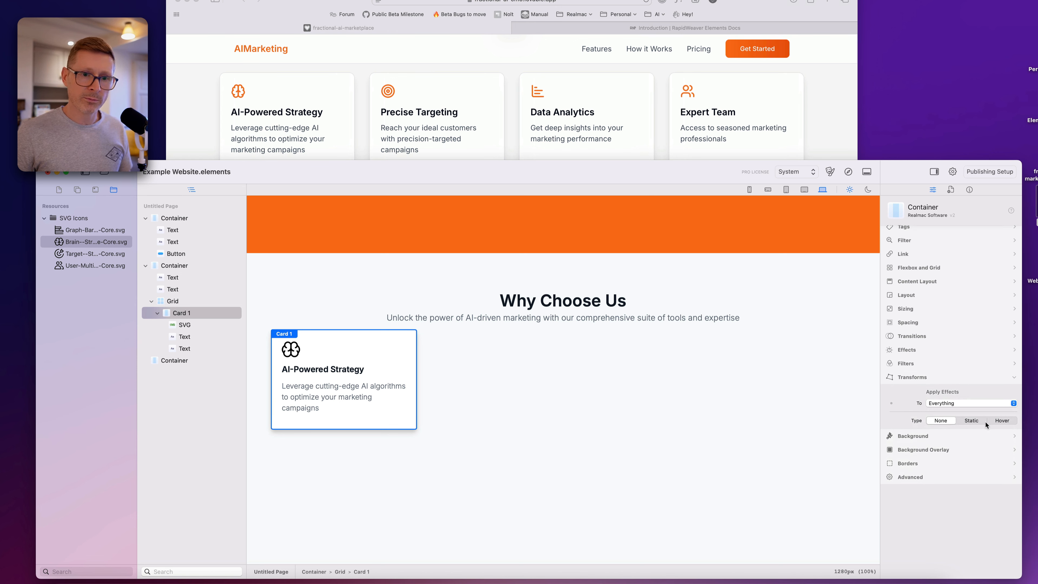
{"action": "left_click", "coordinate": [1000, 427]}
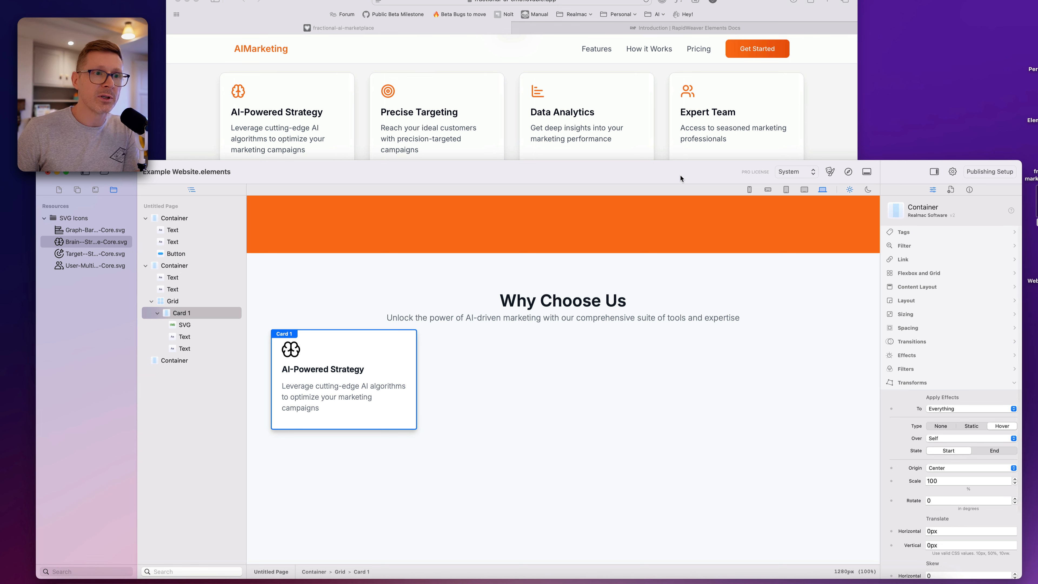
- Enlarge and reposition the Elements window to make more room for the transform settings
{"action": "left_click_drag", "start_coordinate": [1022, 161], "coordinate": [991, 130]}
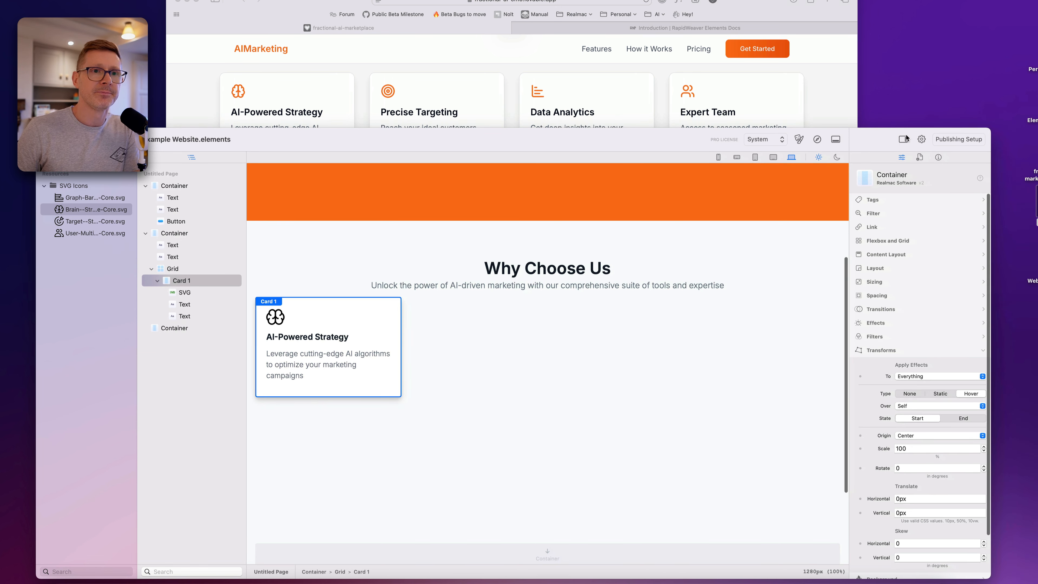
{"action": "left_click_drag", "start_coordinate": [879, 139], "coordinate": [888, 118]}
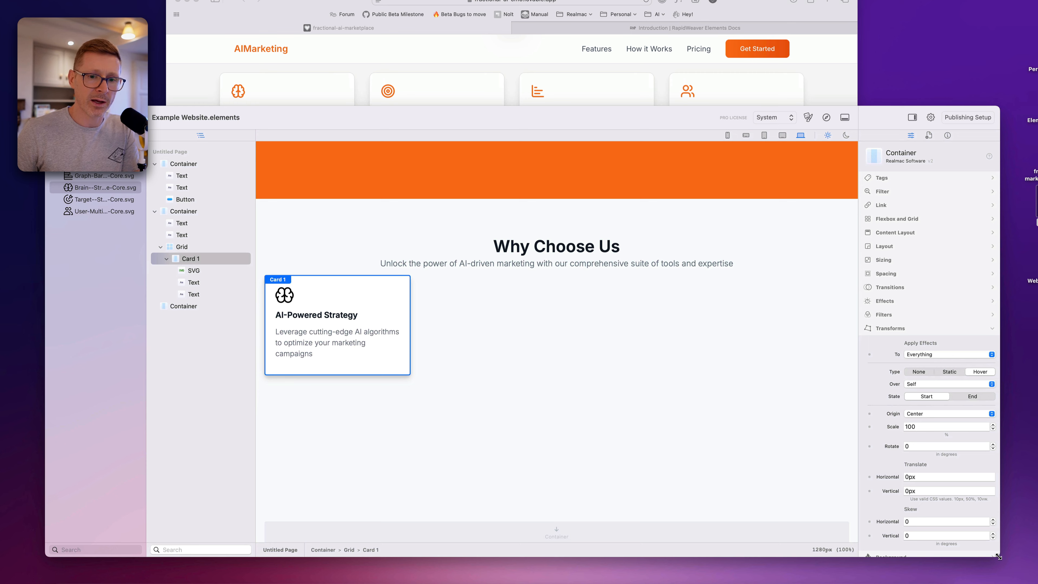
{"action": "left_click_drag", "start_coordinate": [998, 556], "coordinate": [1034, 557]}
{"action": "left_click_drag", "start_coordinate": [908, 120], "coordinate": [877, 117]}
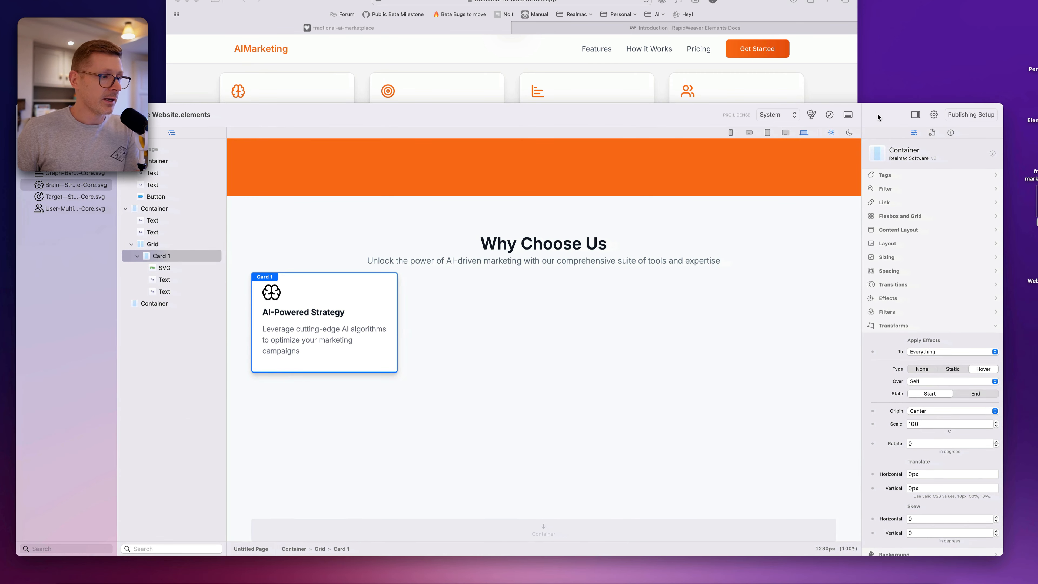
- In the End state of Card 1's hover transform, try a vertical translate of -10px, and settle on -5px
{"action": "left_click", "coordinate": [976, 393]}
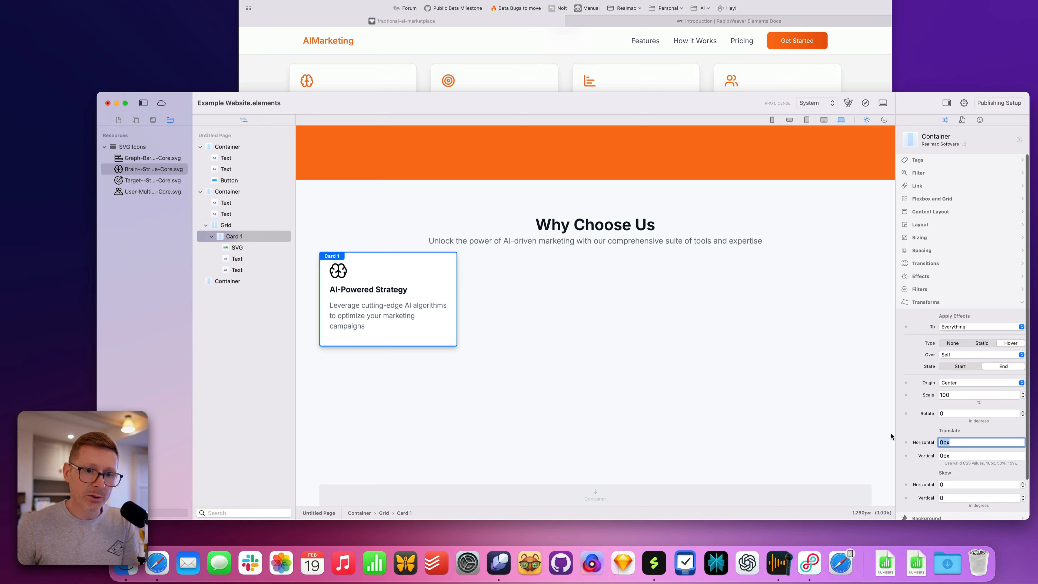
{"action": "type", "text": "10"}
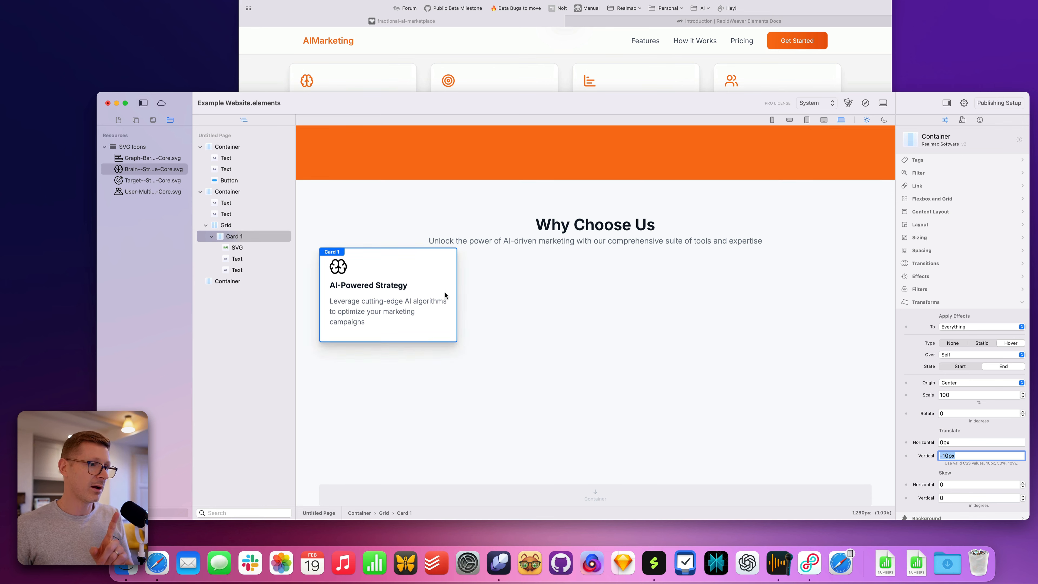
{"action": "left_click", "coordinate": [464, 78]}
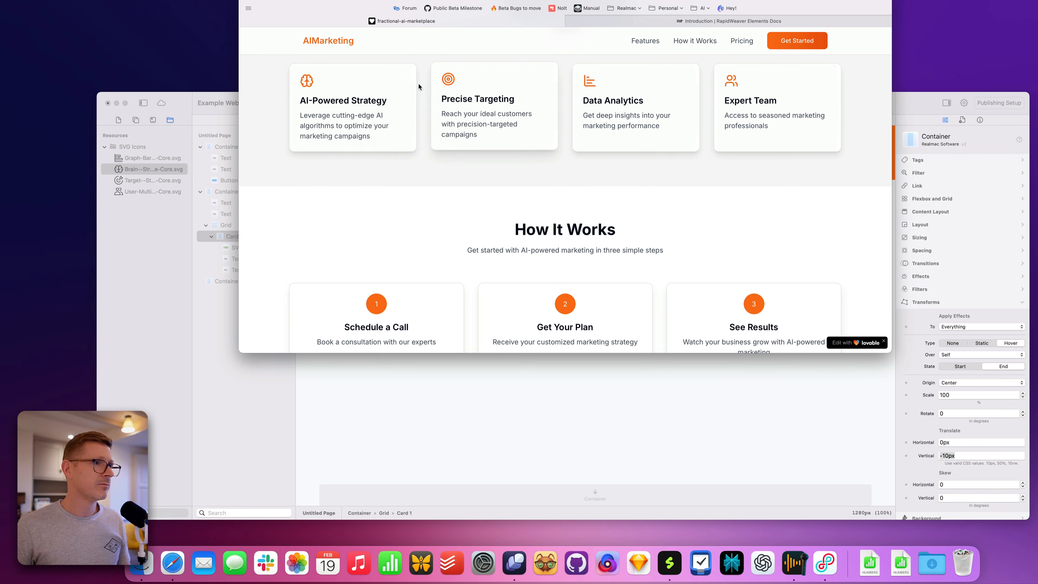
{"action": "left_click", "coordinate": [602, 480]}
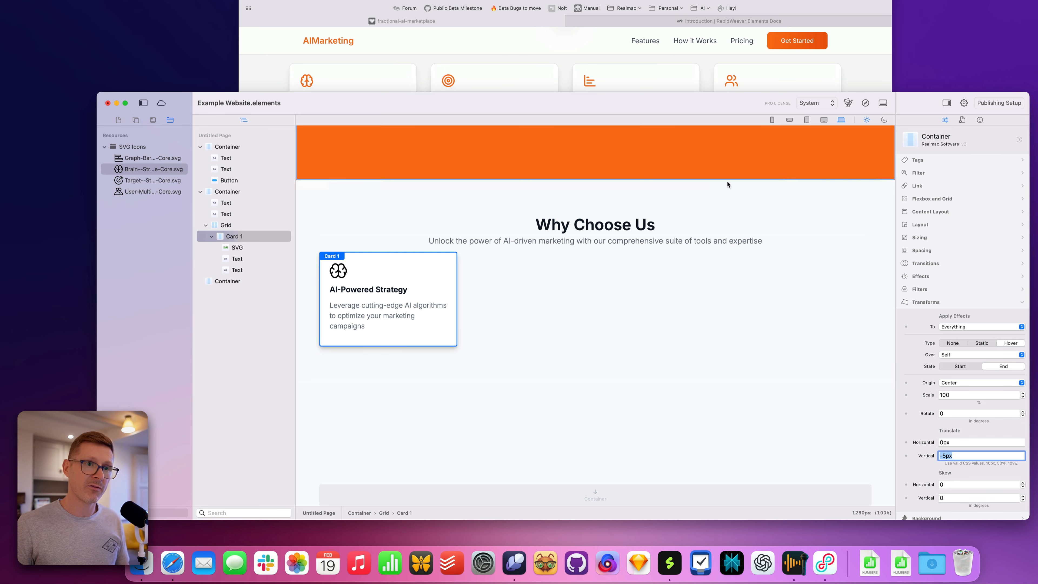
- Preview the page in the web browser and examine Card 1's hover lift and shadow
{"action": "left_click", "coordinate": [865, 105]}
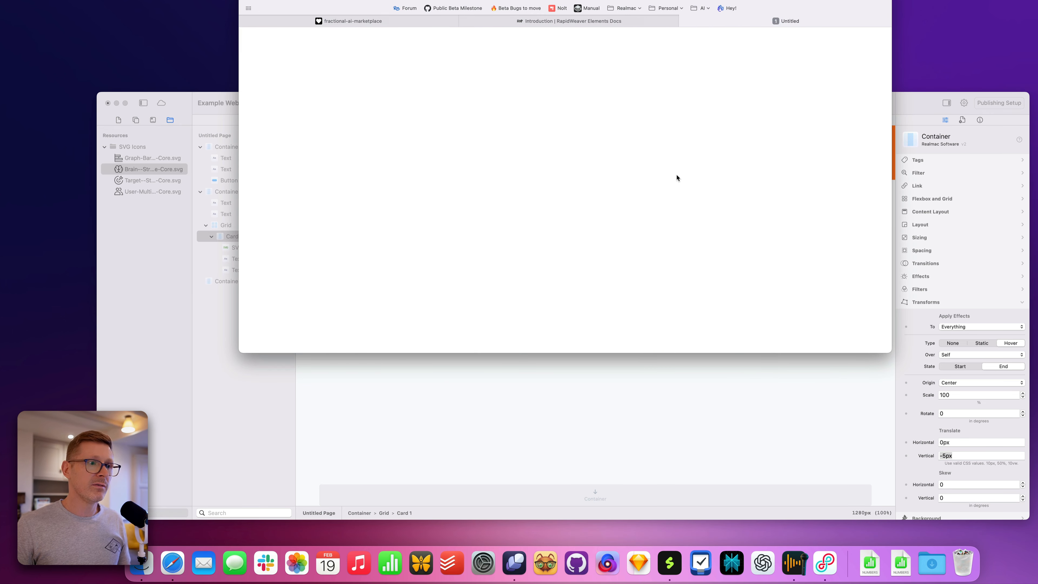
{"action": "scroll", "coordinate": [679, 197], "scroll_direction": "down", "scroll_amount": 5}
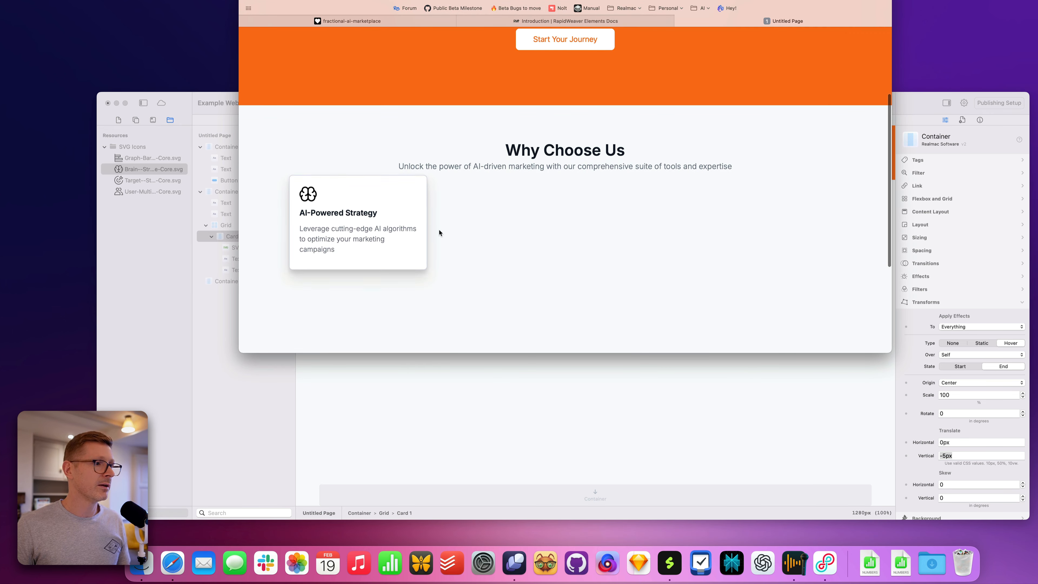
{"action": "scroll", "coordinate": [584, 220], "scroll_direction": "up", "scroll_amount": 5}
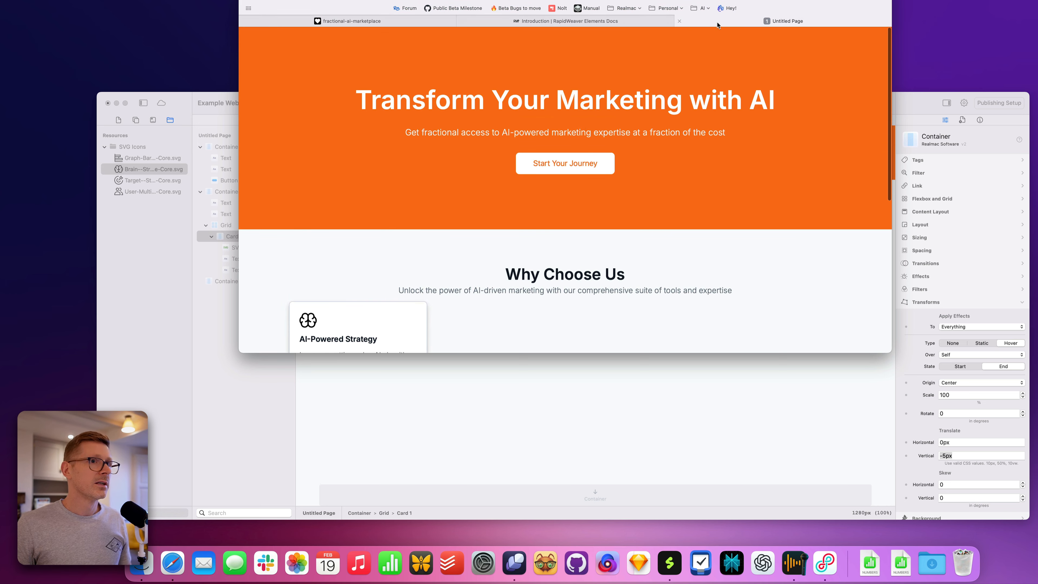
- Move the Elements Docs tab first in the browser, placing the fractional-ai-marketplace reference beside the Untitled Page preview
{"action": "left_click_drag", "start_coordinate": [565, 21], "coordinate": [296, 26]}
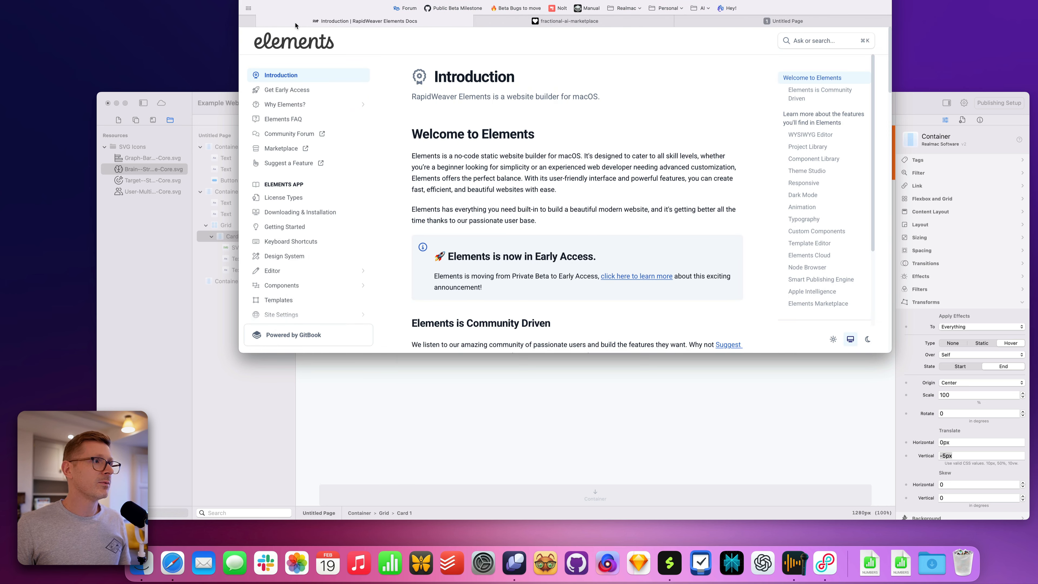
{"action": "left_click", "coordinate": [570, 21]}
{"action": "scroll", "coordinate": [722, 41], "scroll_direction": "up", "scroll_amount": 3}
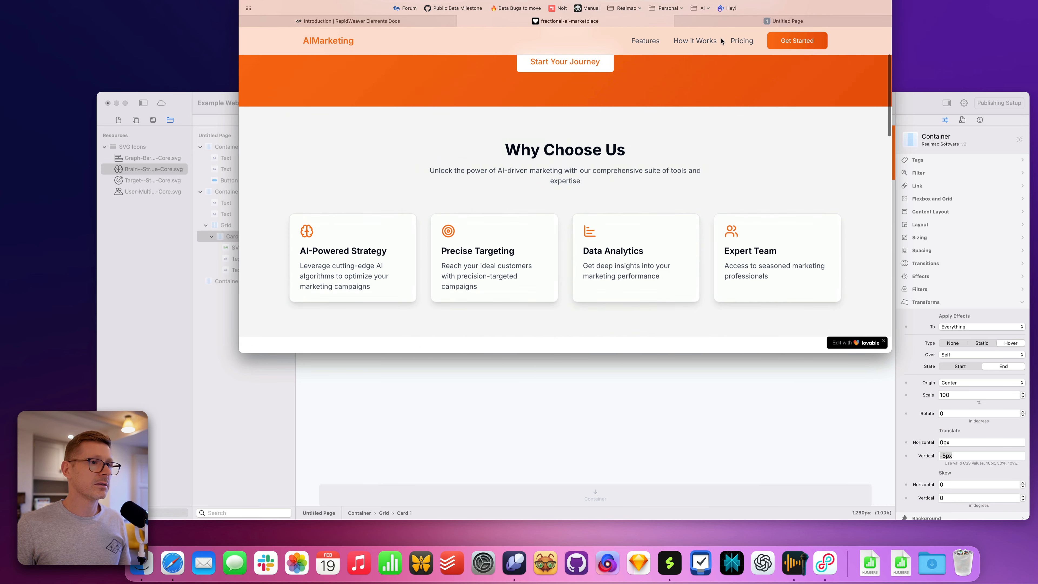
- Compare the hero and Why Choose Us sections of the Untitled Page preview with the fractional-ai-marketplace reference
{"action": "left_click", "coordinate": [722, 22]}
{"action": "scroll", "coordinate": [598, 39], "scroll_direction": "up", "scroll_amount": 1}
{"action": "left_click", "coordinate": [601, 21]}
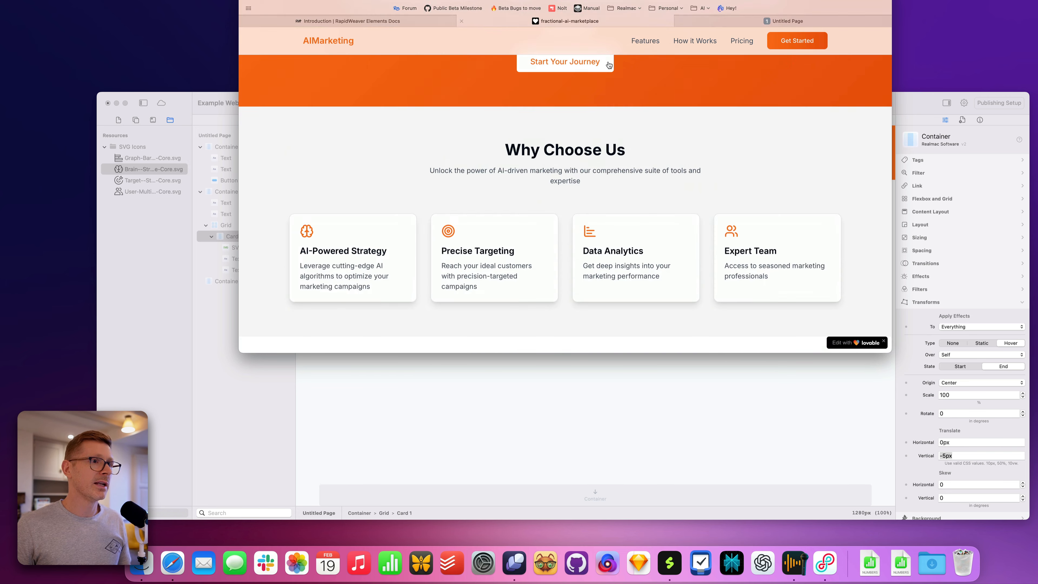
{"action": "scroll", "coordinate": [610, 65], "scroll_direction": "up", "scroll_amount": 3}
{"action": "left_click", "coordinate": [716, 21]}
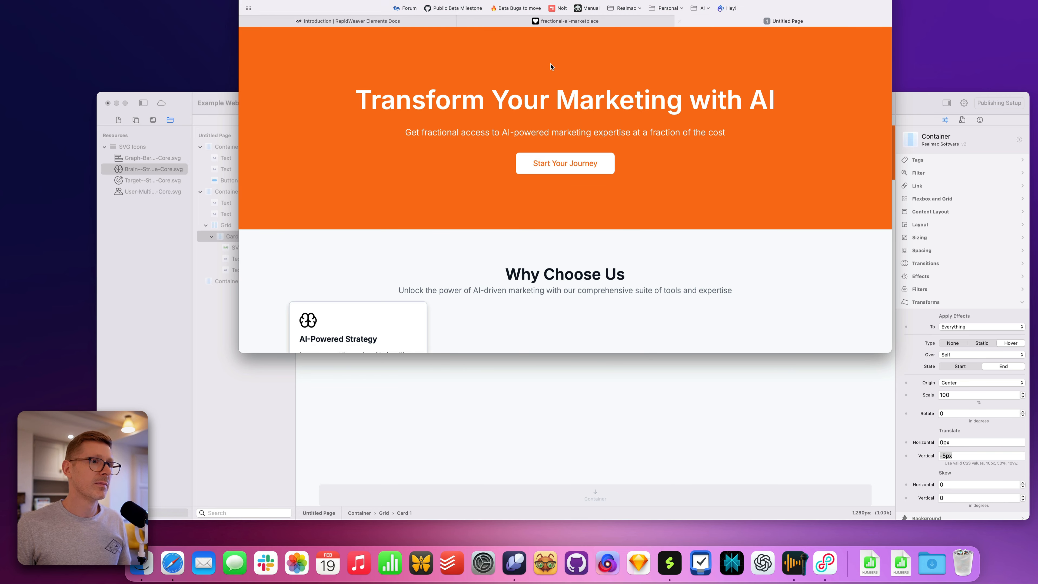
{"action": "left_click", "coordinate": [610, 21]}
{"action": "left_click", "coordinate": [702, 24]}
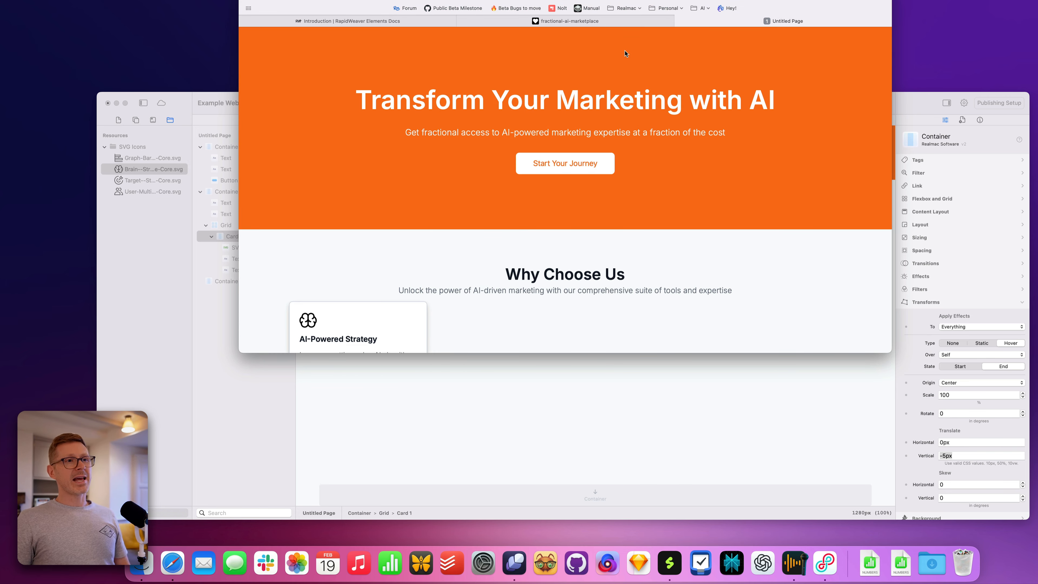
{"action": "left_click", "coordinate": [632, 23]}
{"action": "left_click", "coordinate": [742, 25]}
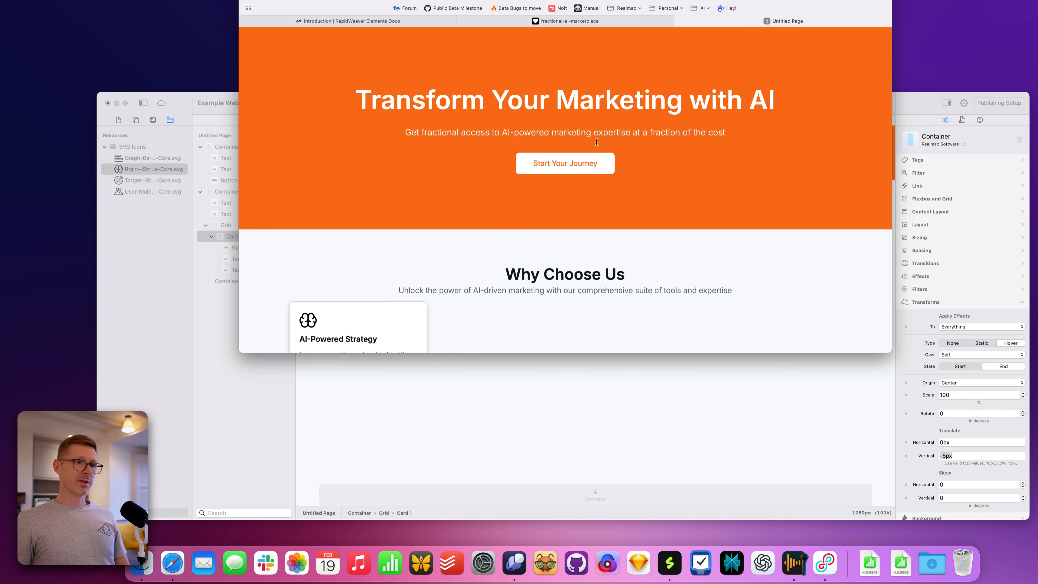
{"action": "left_click", "coordinate": [632, 22]}
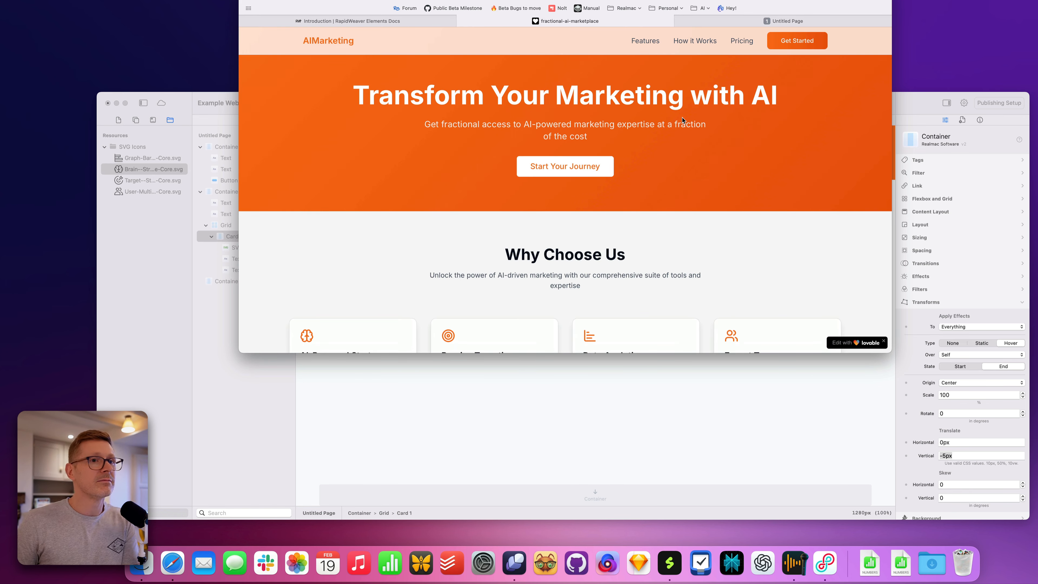
{"action": "scroll", "coordinate": [683, 121], "scroll_direction": "down", "scroll_amount": 5}
{"action": "key", "text": "ctrl+Tab"}
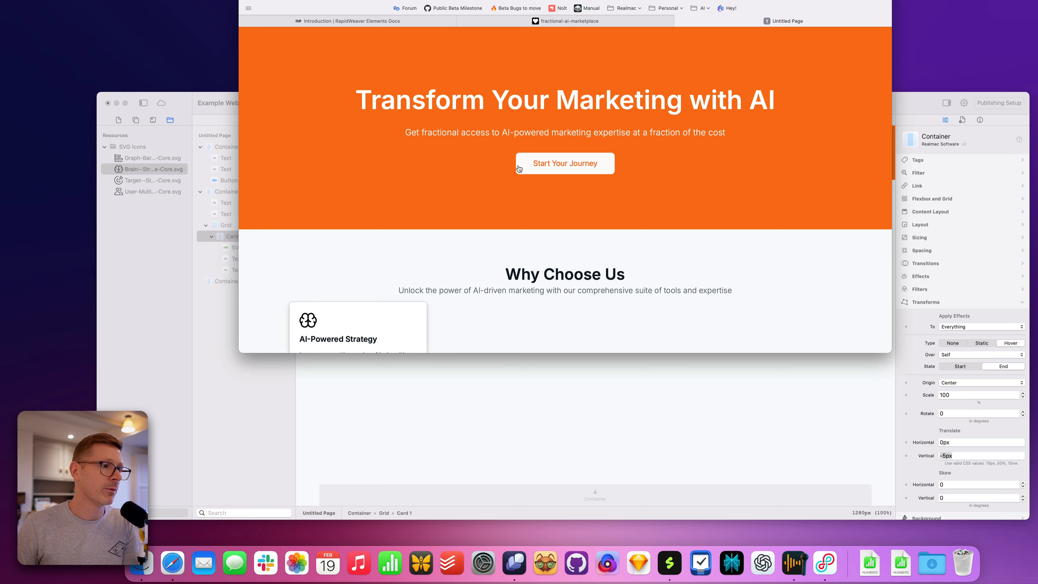
{"action": "scroll", "coordinate": [519, 169], "scroll_direction": "down", "scroll_amount": 3}
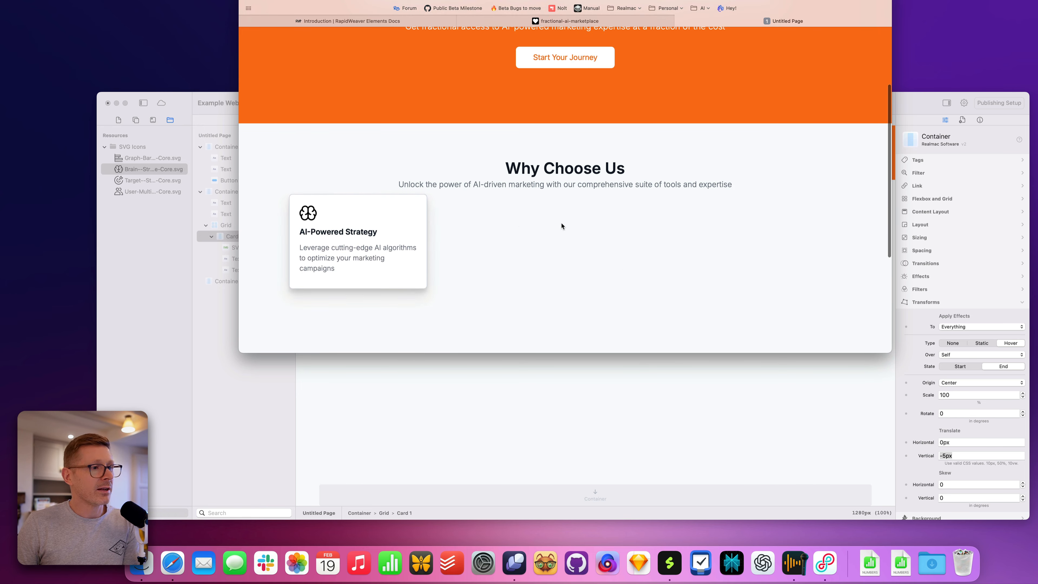
- Switch from the browser preview to Elements, collapse Card 1's contents in the page outline, and select the card
{"action": "scroll", "coordinate": [567, 170], "scroll_direction": "up", "scroll_amount": 3}
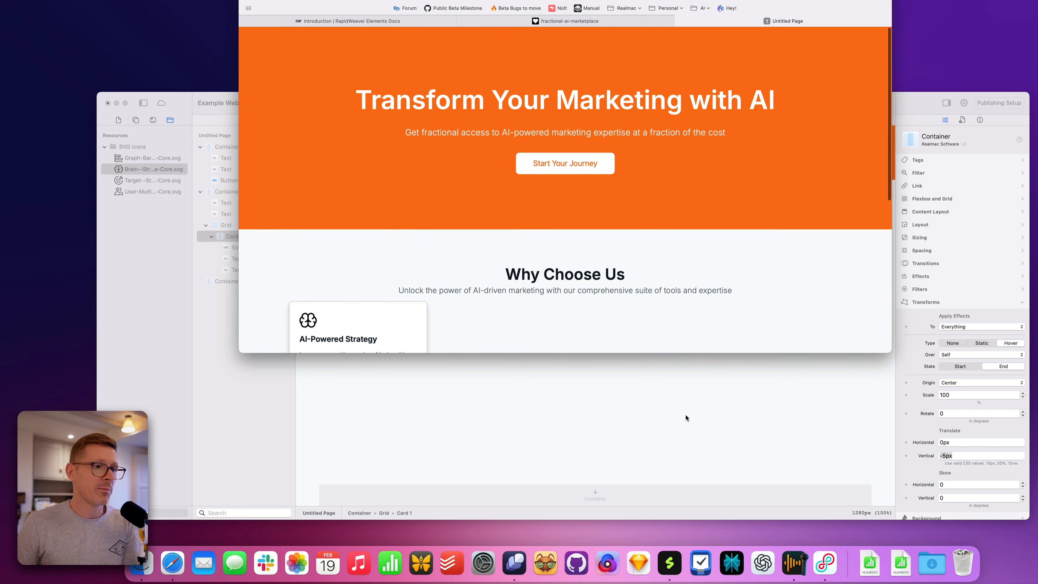
{"action": "left_click", "coordinate": [686, 417]}
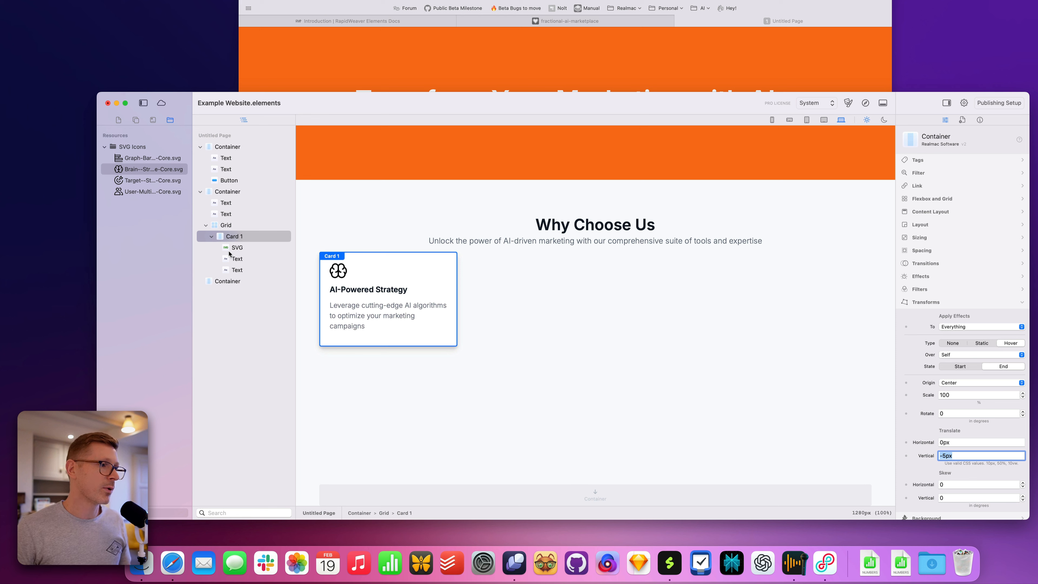
{"action": "left_click", "coordinate": [234, 229]}
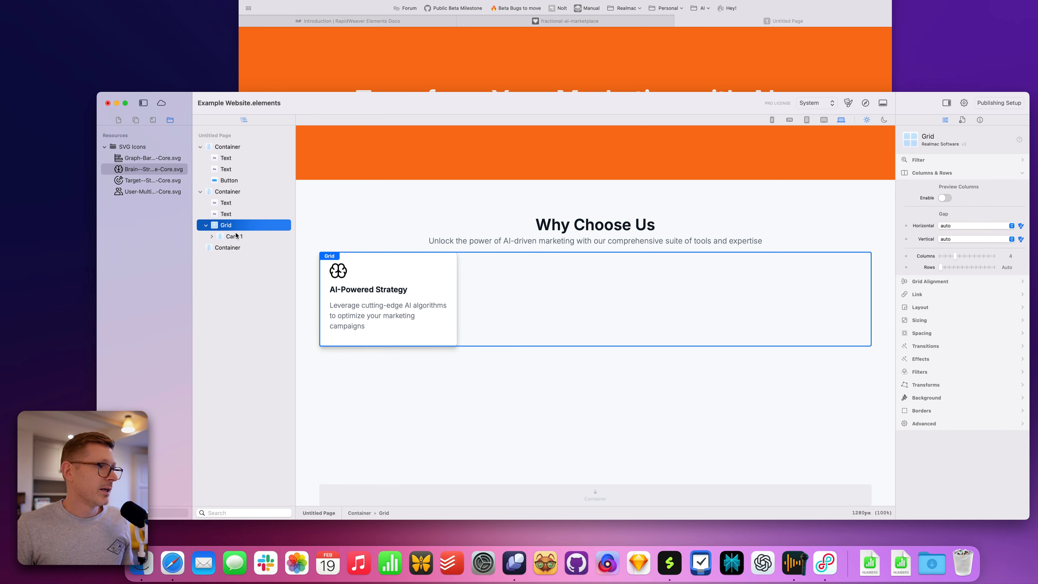
{"action": "left_click", "coordinate": [234, 236]}
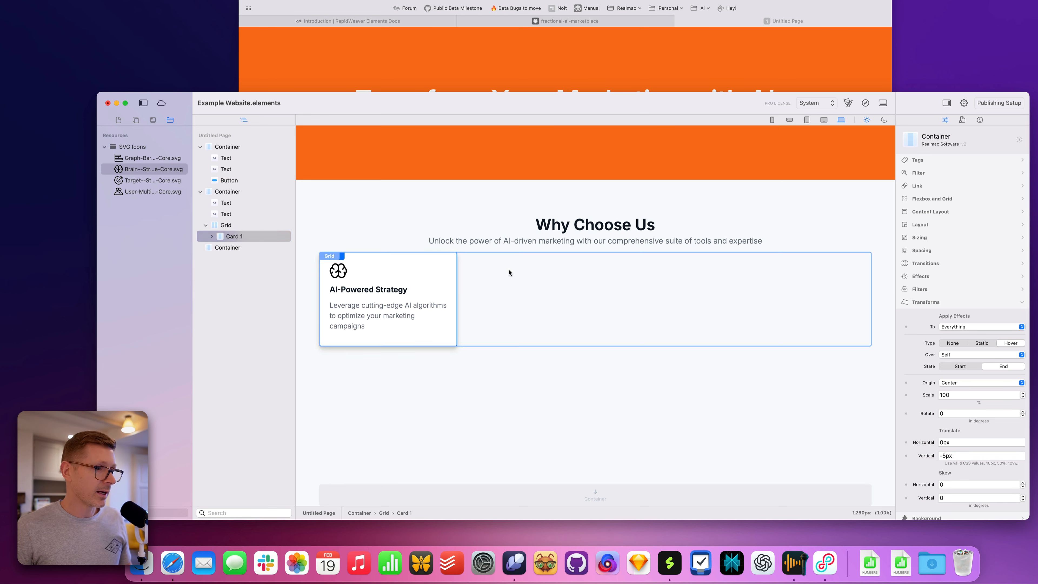
- Switch to the browser and examine the Why Choose Us heading and card row in the fractional-ai-marketplace reference
{"action": "left_click", "coordinate": [458, 242]}
{"action": "left_click", "coordinate": [577, 67]}
{"action": "scroll", "coordinate": [606, 35], "scroll_direction": "down", "scroll_amount": 6}
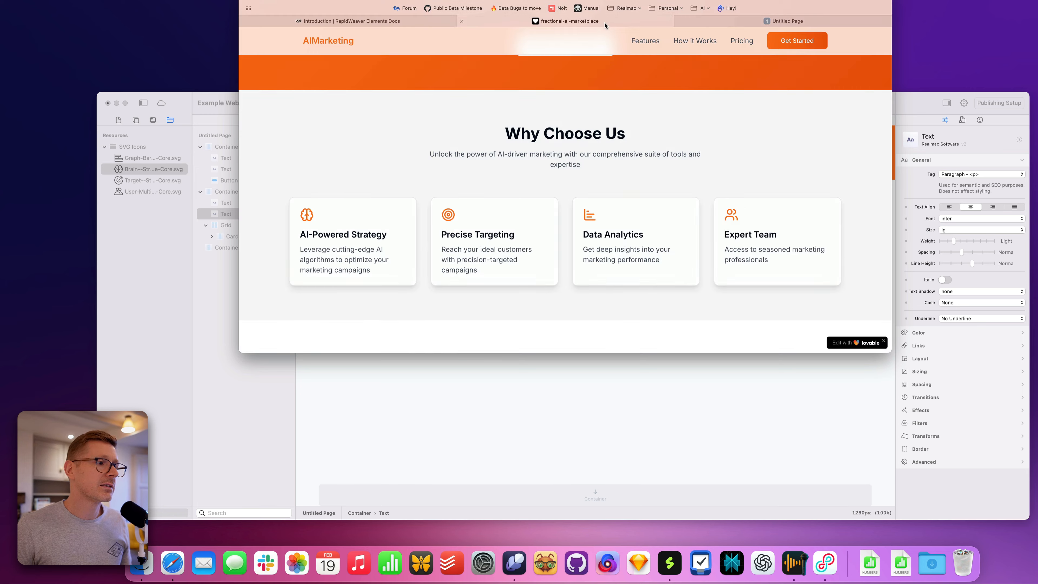
- Return to Elements and select the AI-Powered Strategy card container in the Why Choose Us grid
{"action": "left_click", "coordinate": [519, 361]}
{"action": "left_click", "coordinate": [450, 169]}
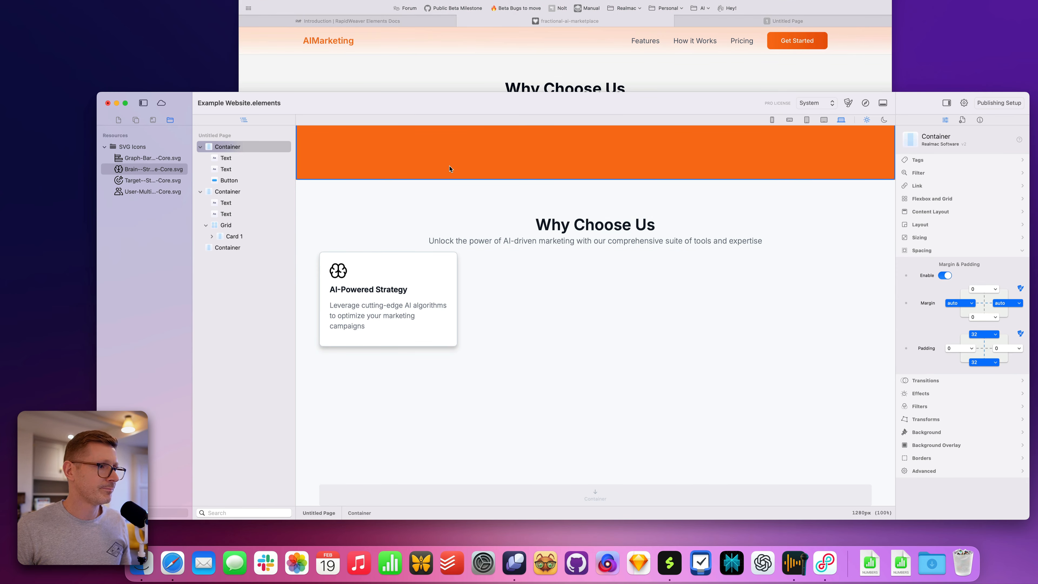
{"action": "left_click", "coordinate": [483, 75]}
{"action": "left_click", "coordinate": [482, 378]}
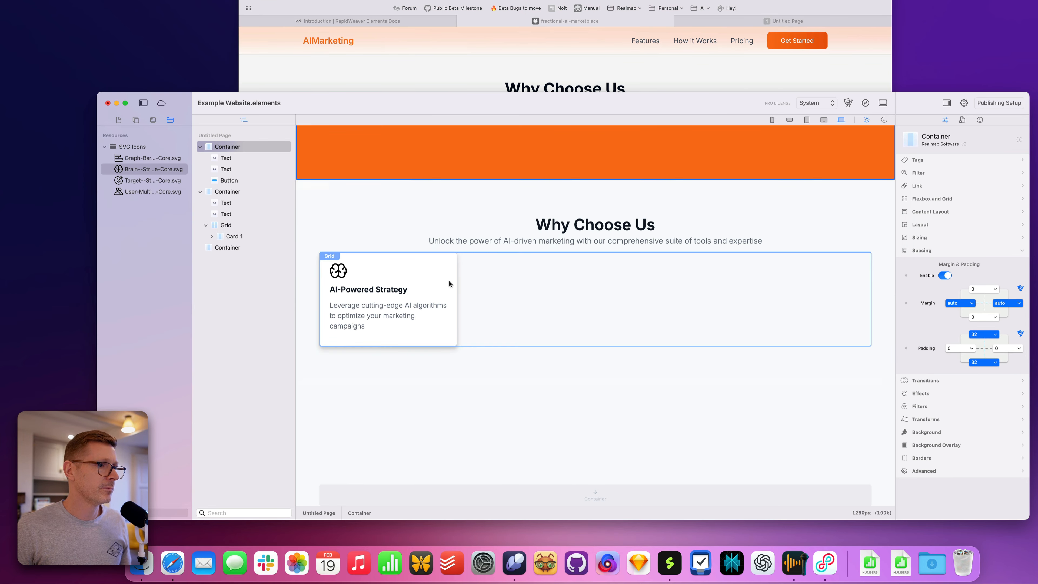
{"action": "left_click", "coordinate": [440, 276]}
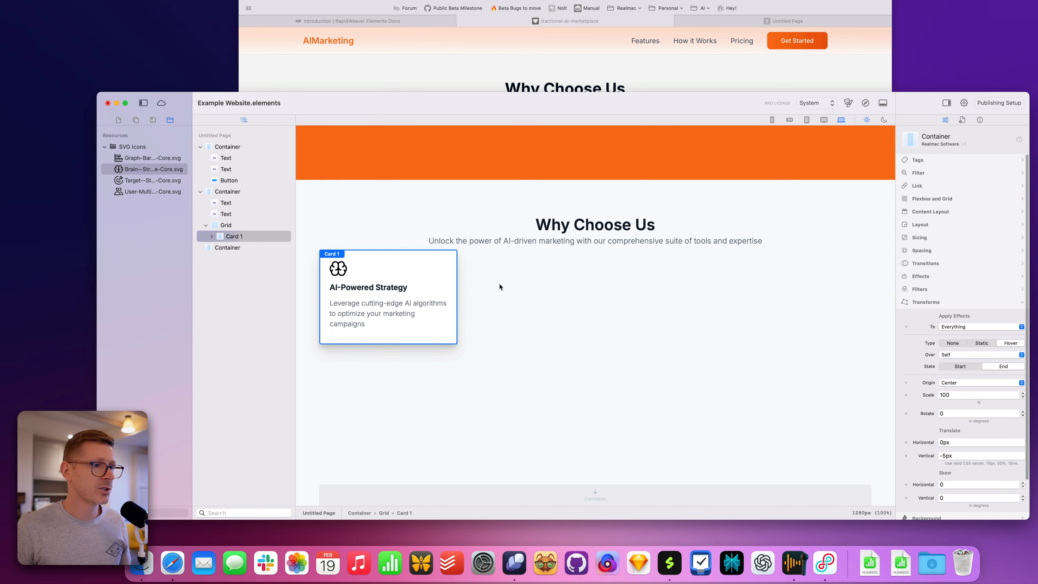
- Set the padding of the Card 1 container to 5 on all sides
{"action": "left_click", "coordinate": [928, 302]}
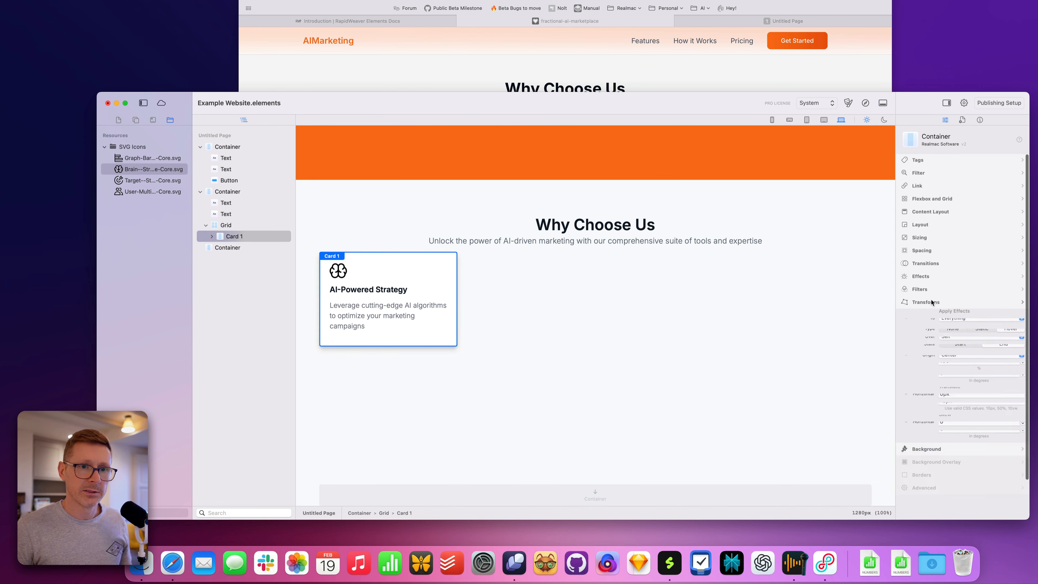
{"action": "left_click", "coordinate": [934, 251]}
{"action": "left_click", "coordinate": [996, 364]}
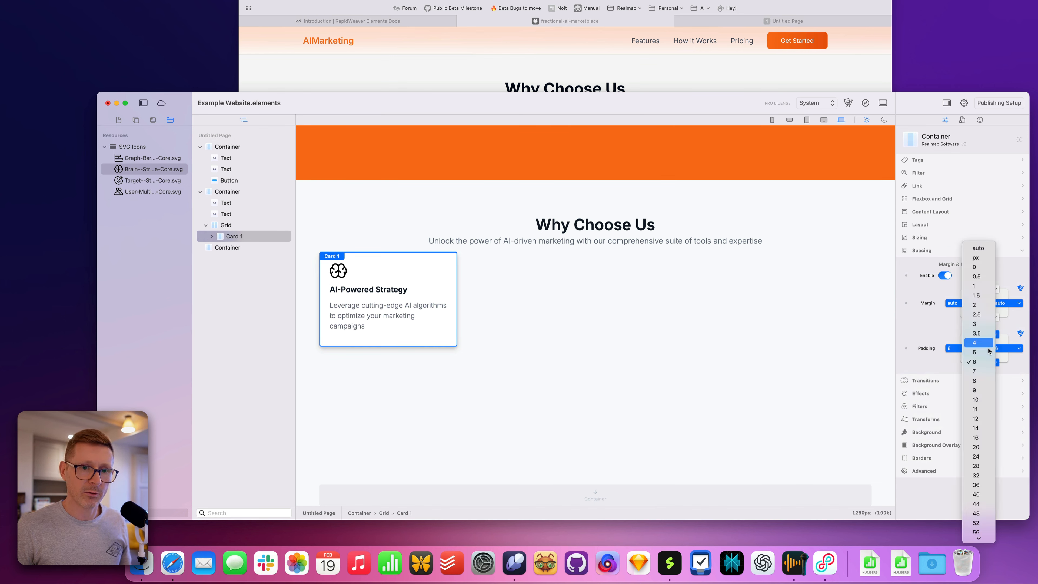
{"action": "left_click", "coordinate": [988, 350]}
{"action": "left_click", "coordinate": [956, 348]}
{"action": "left_click", "coordinate": [953, 339]}
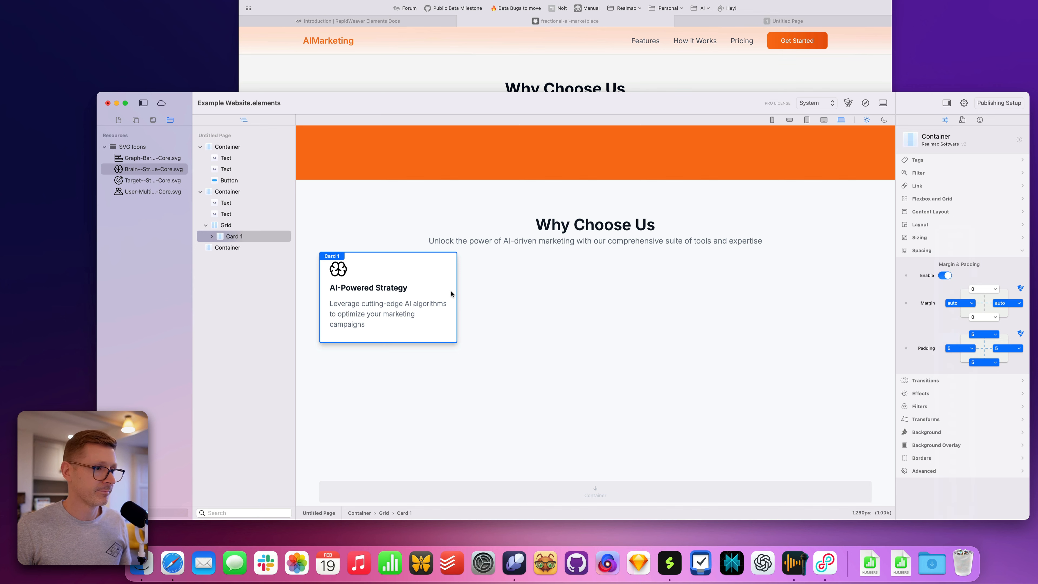
{"action": "left_click", "coordinate": [413, 226]}
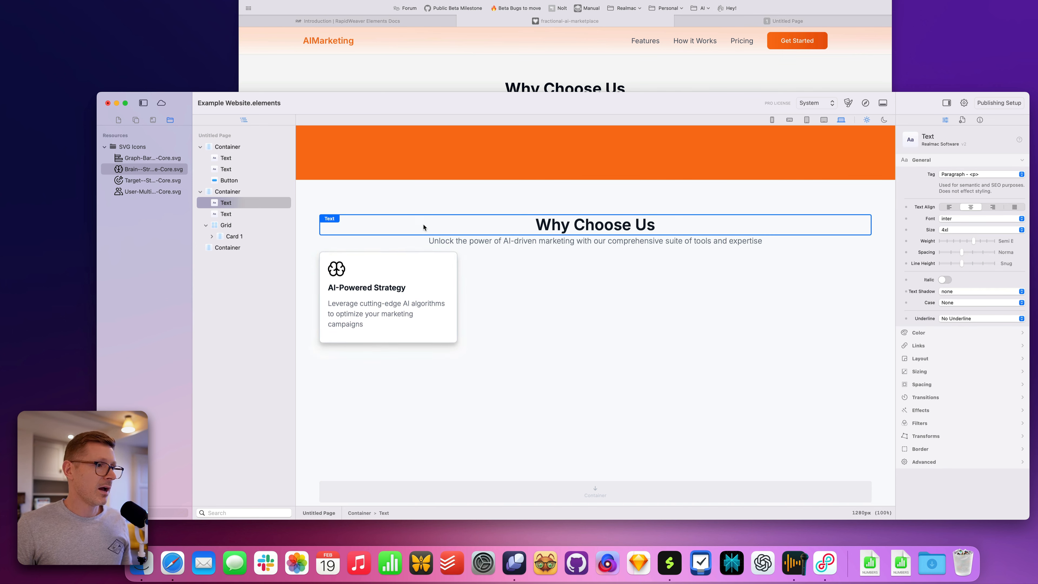
- Convert the Card 1 container inside the Grid to a global component
{"action": "left_click", "coordinate": [235, 228]}
{"action": "left_click", "coordinate": [234, 236]}
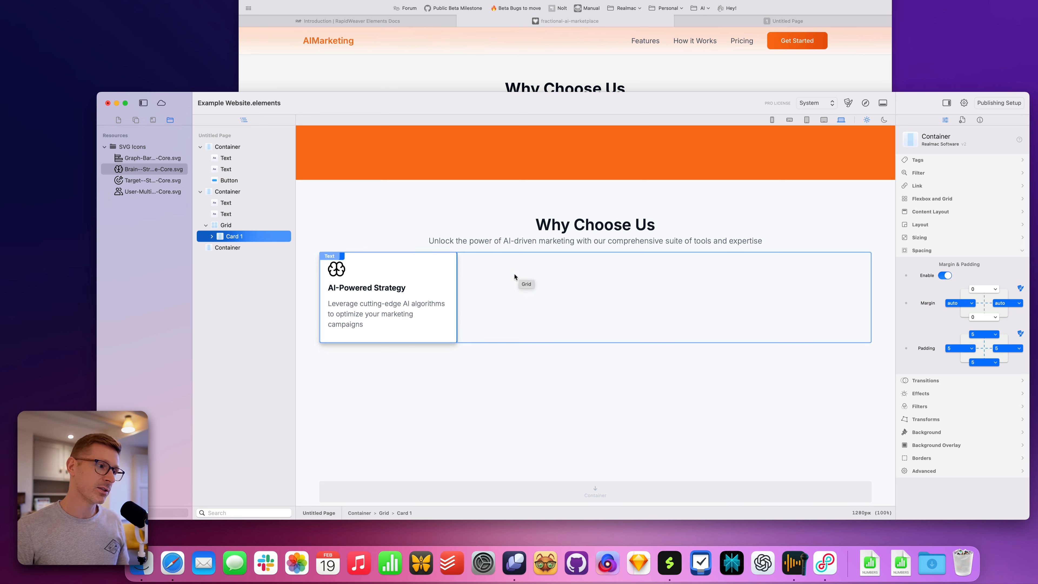
{"action": "right_click", "coordinate": [419, 259]}
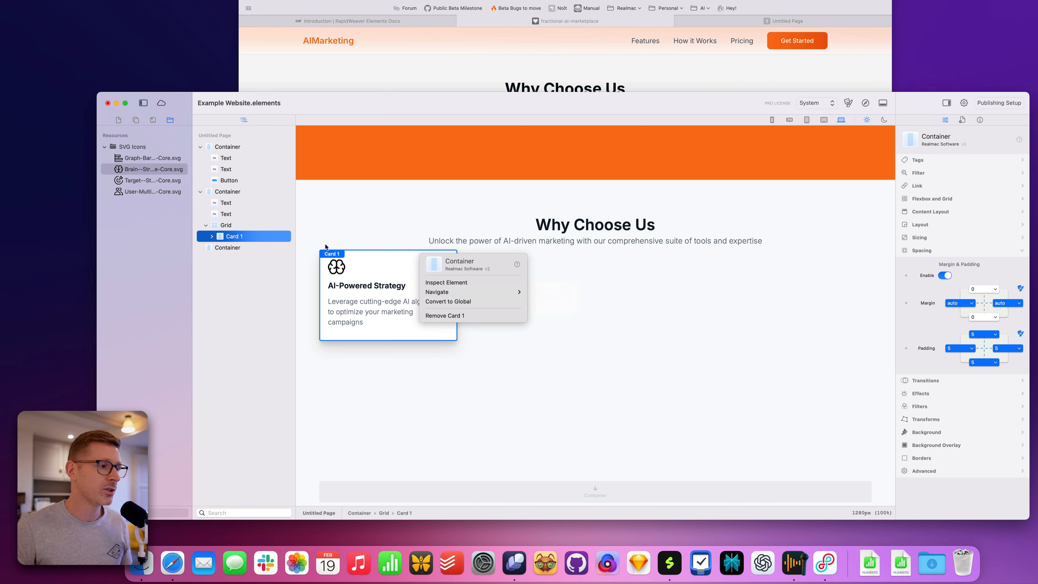
{"action": "left_click", "coordinate": [339, 238]}
{"action": "right_click", "coordinate": [230, 238]}
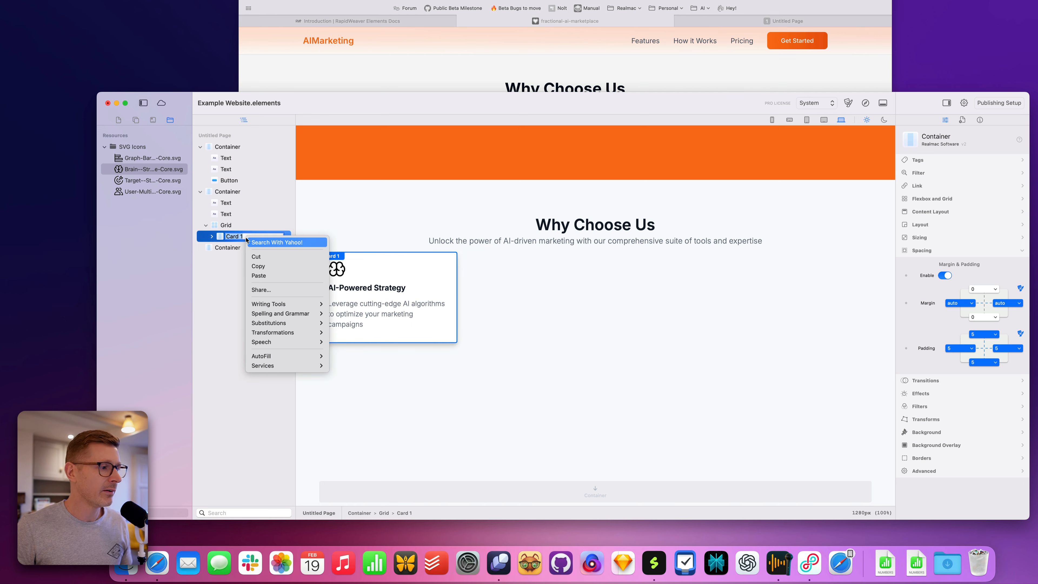
{"action": "left_click", "coordinate": [226, 238]}
{"action": "right_click", "coordinate": [224, 238]}
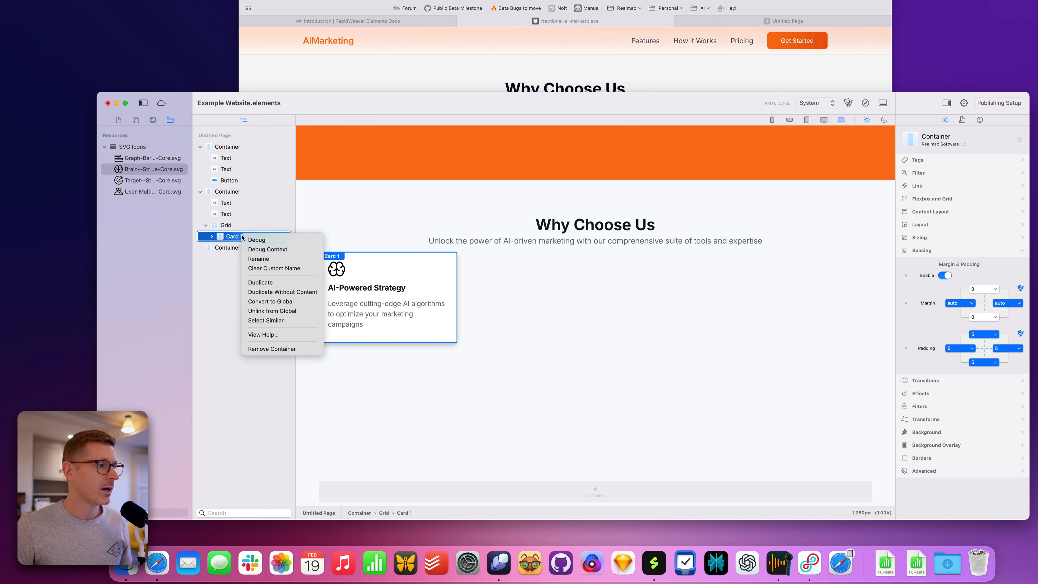
{"action": "left_click", "coordinate": [305, 303]}
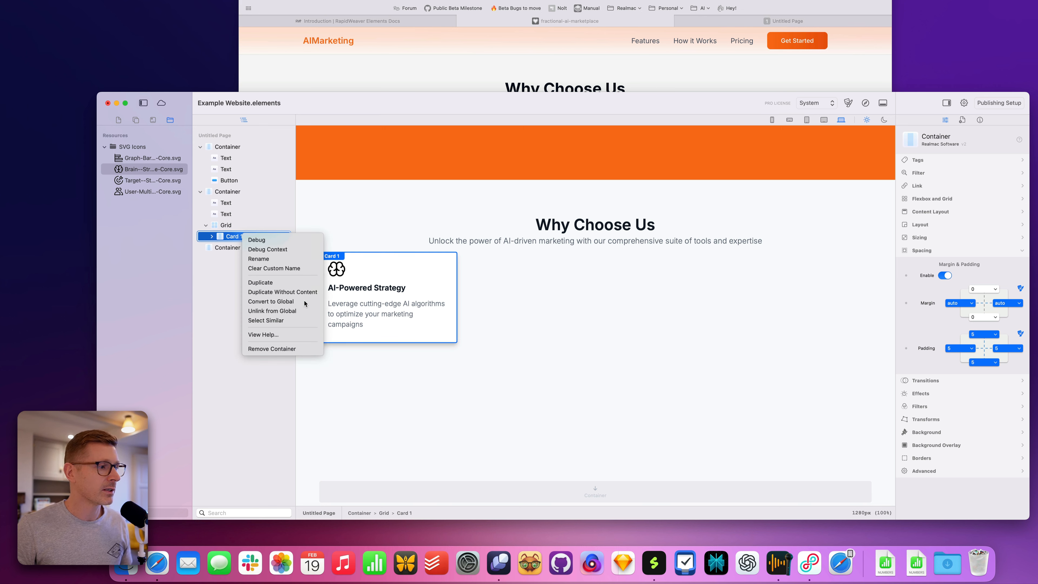
- Add three more instances of the Card 1 global to the Grid under the Why Choose Us heading
{"action": "left_click", "coordinate": [136, 121]}
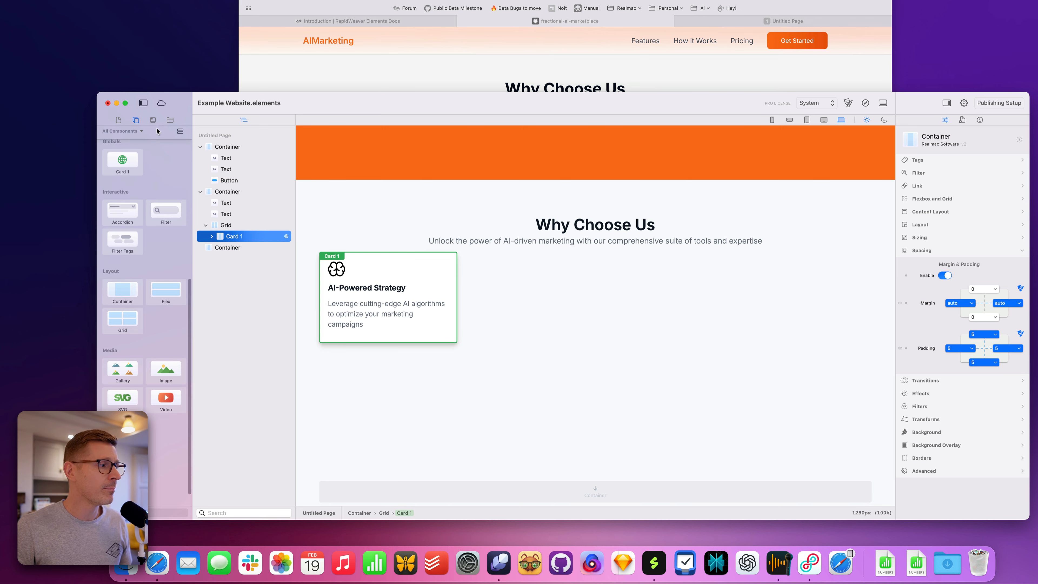
{"action": "scroll", "coordinate": [150, 212], "scroll_direction": "up", "scroll_amount": 4}
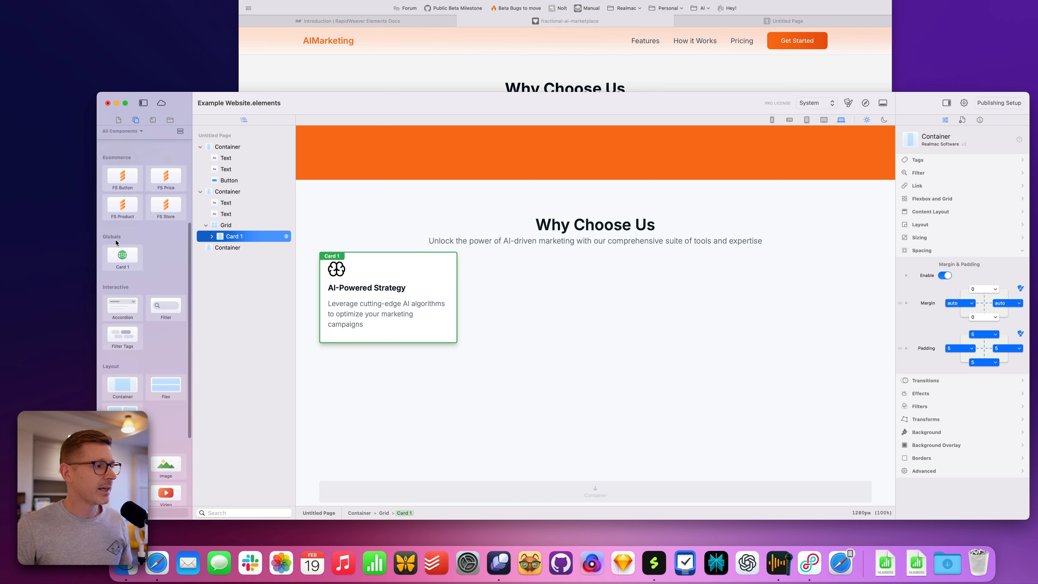
{"action": "scroll", "coordinate": [127, 282], "scroll_direction": "up", "scroll_amount": 4}
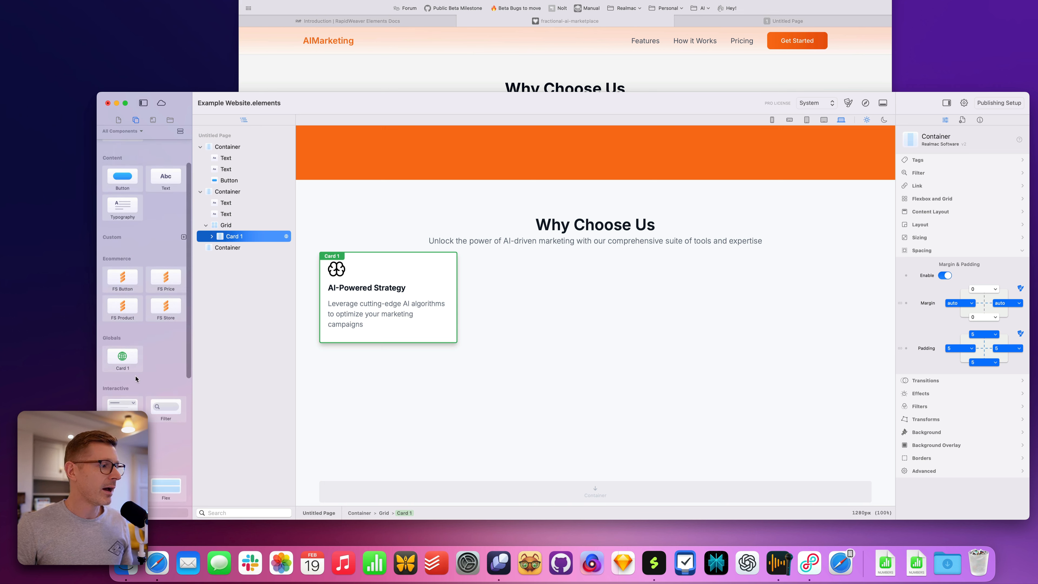
{"action": "left_click_drag", "start_coordinate": [127, 355], "coordinate": [249, 229]}
{"action": "left_click_drag", "start_coordinate": [123, 356], "coordinate": [245, 227]}
{"action": "left_click", "coordinate": [614, 377]}
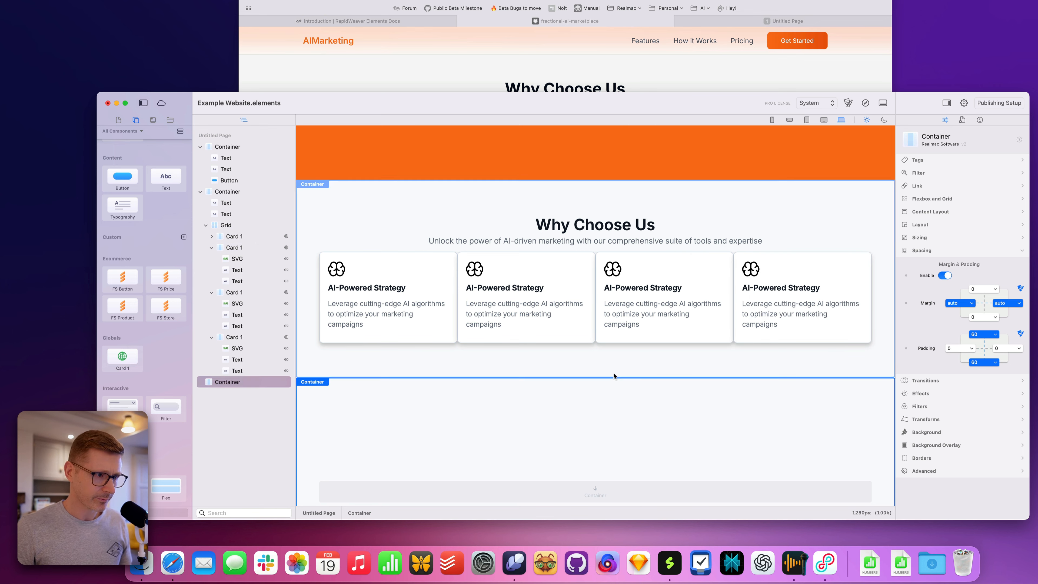
- Collapse the expanded Card 1 entries under the Grid in the page outline
{"action": "left_click", "coordinate": [403, 287]}
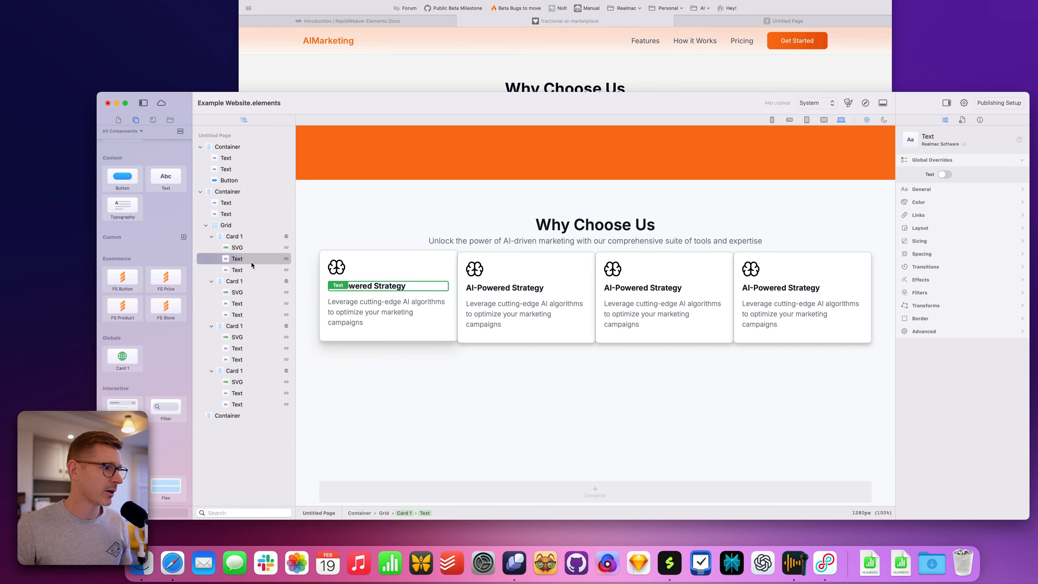
{"action": "left_click", "coordinate": [212, 237]}
{"action": "left_click", "coordinate": [211, 248]}
{"action": "left_click", "coordinate": [211, 259]}
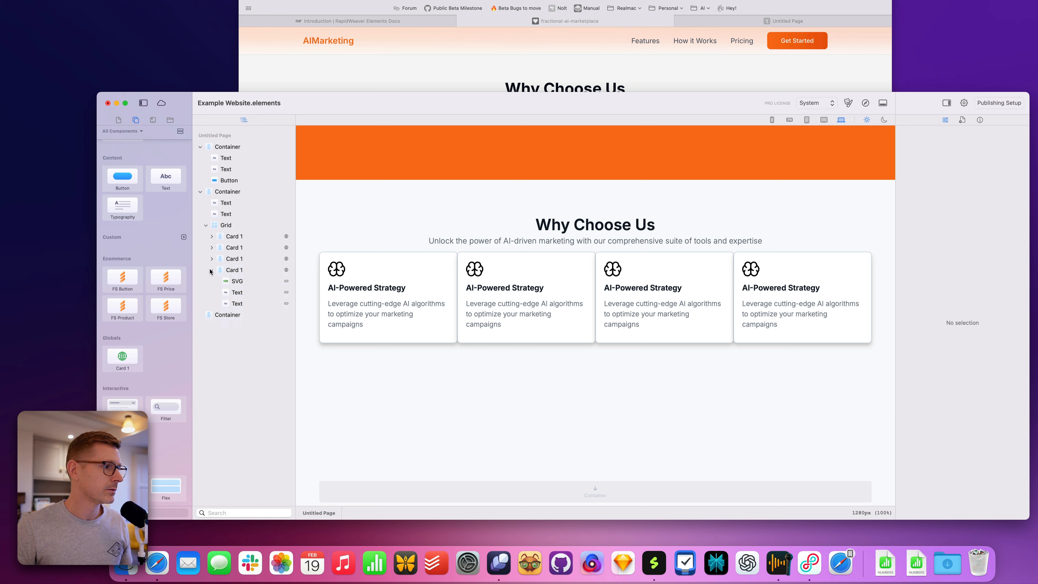
- Set both the horizontal and vertical gaps of the Grid to 8
{"action": "left_click", "coordinate": [226, 226]}
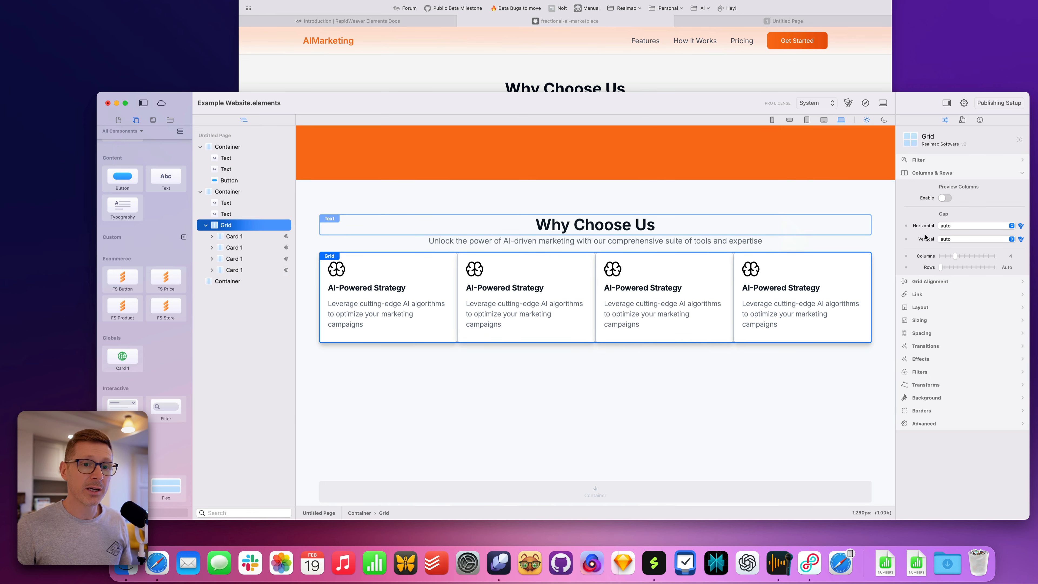
{"action": "left_click", "coordinate": [955, 226]}
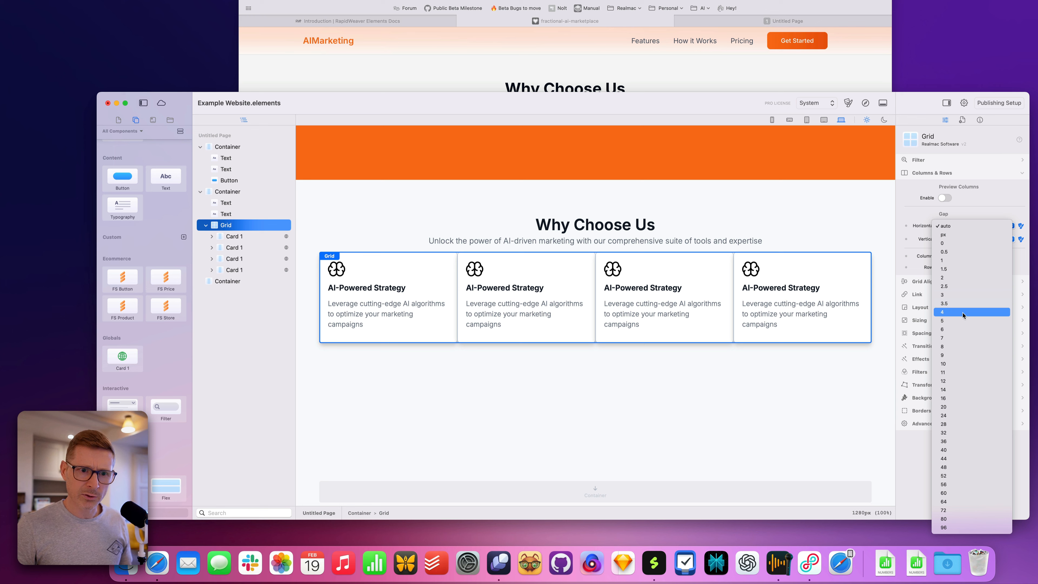
{"action": "left_click", "coordinate": [965, 321]}
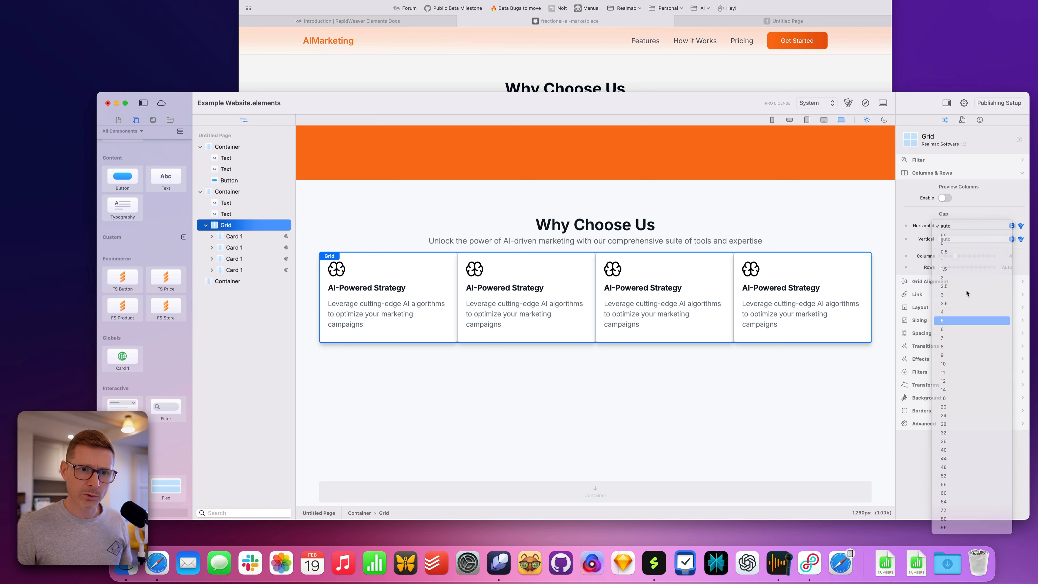
{"action": "left_click", "coordinate": [732, 80]}
{"action": "left_click", "coordinate": [963, 228]}
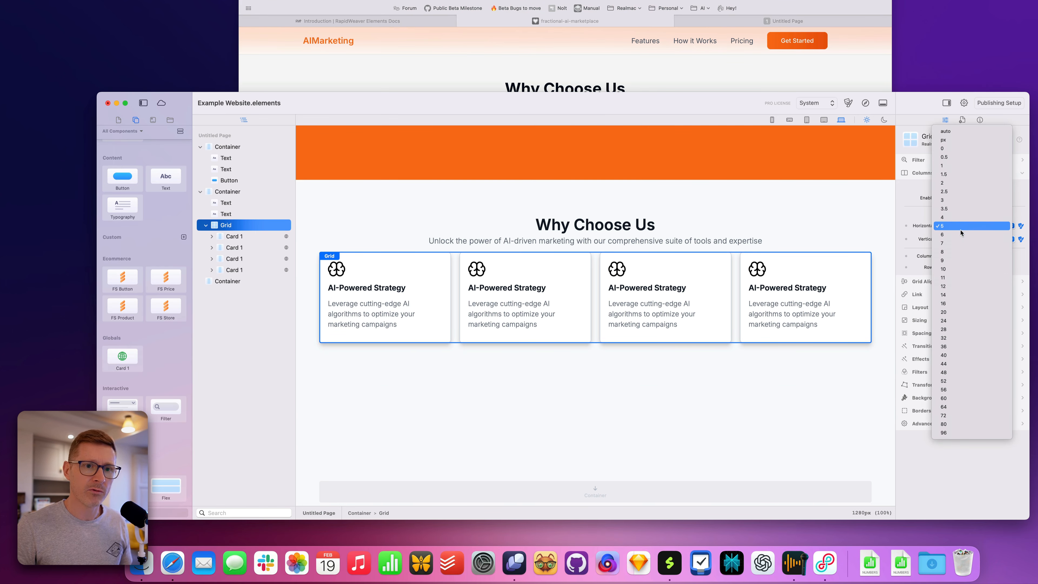
{"action": "left_click", "coordinate": [956, 251]}
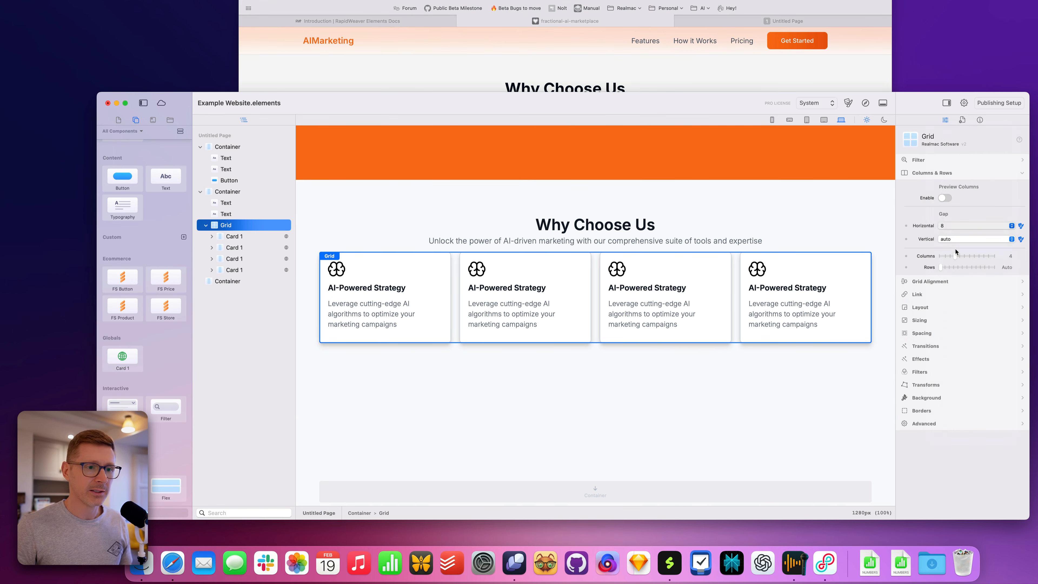
{"action": "left_click", "coordinate": [969, 240]}
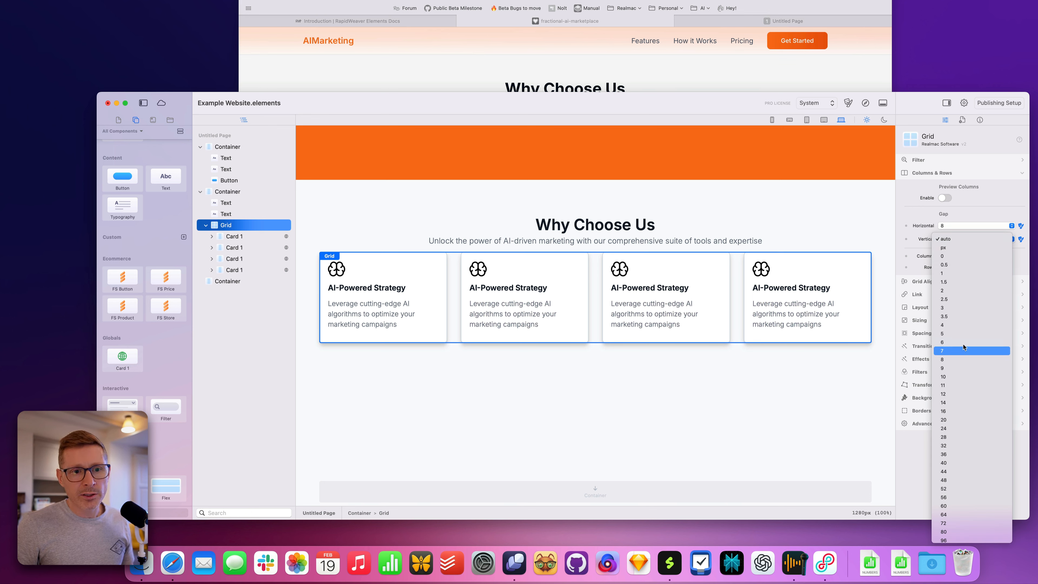
{"action": "left_click", "coordinate": [962, 360]}
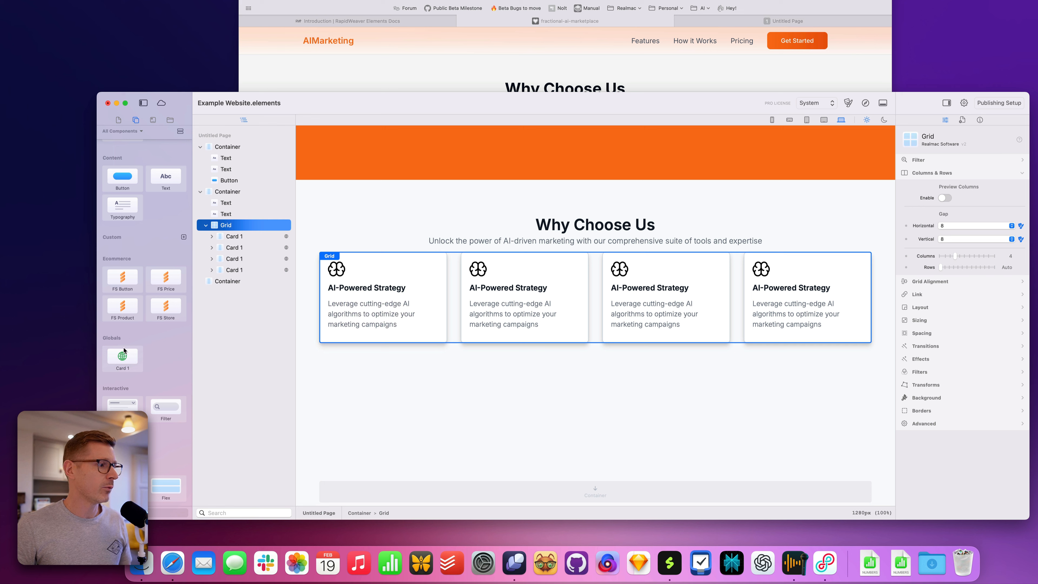
- Add a fifth Card 1 global to the Grid to preview the row spacing, and remove it again
{"action": "left_click_drag", "start_coordinate": [125, 350], "coordinate": [229, 226]}
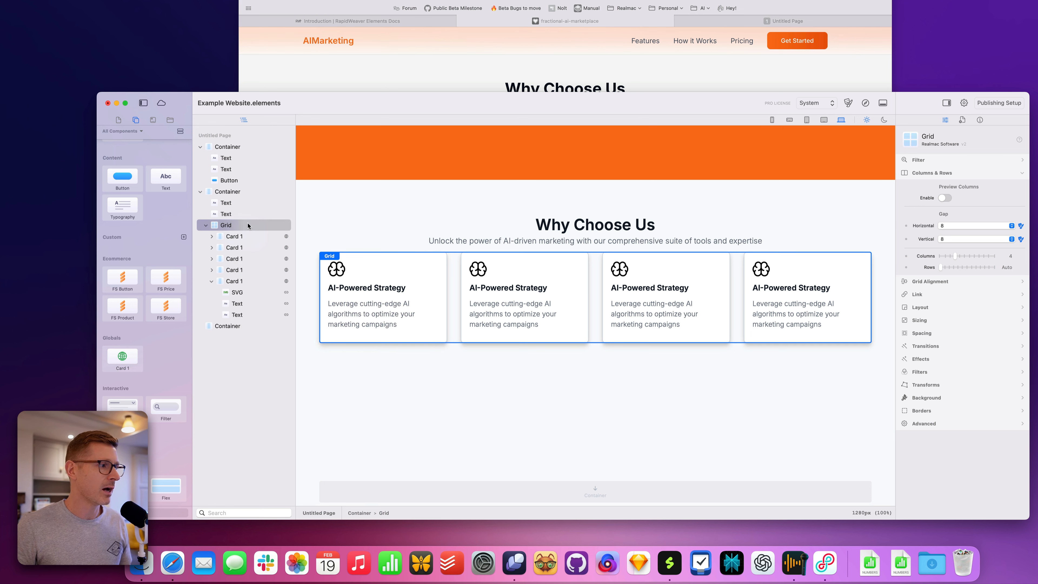
{"action": "left_click", "coordinate": [421, 207]}
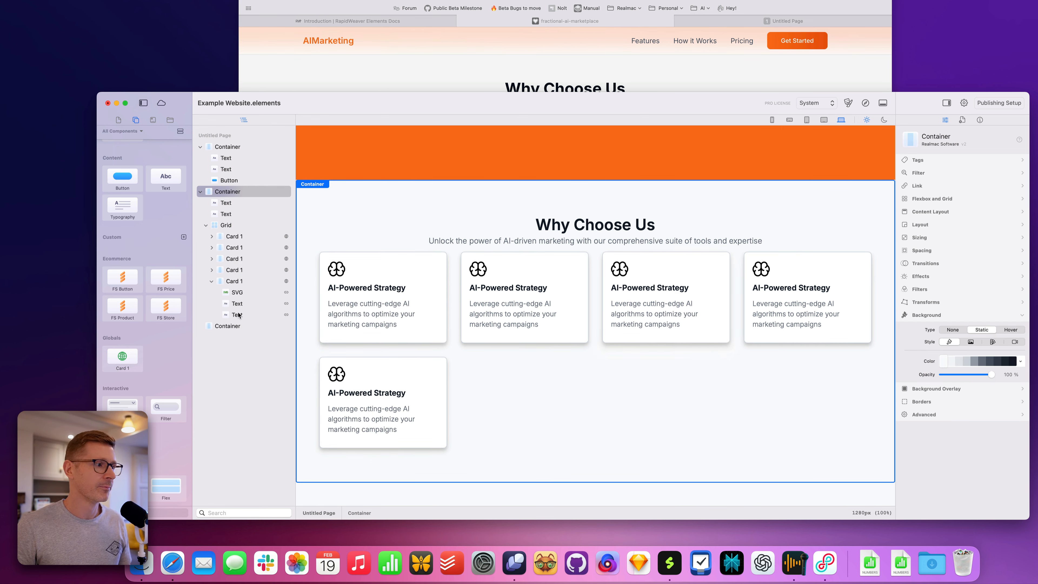
{"action": "right_click", "coordinate": [239, 282]}
{"action": "left_click", "coordinate": [266, 396]}
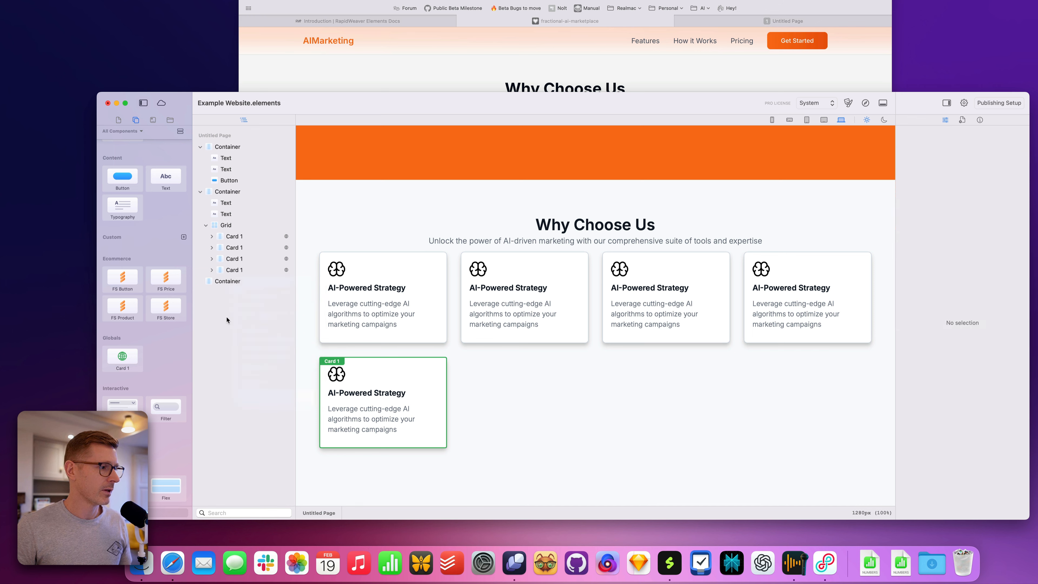
{"action": "left_click", "coordinate": [237, 241]}
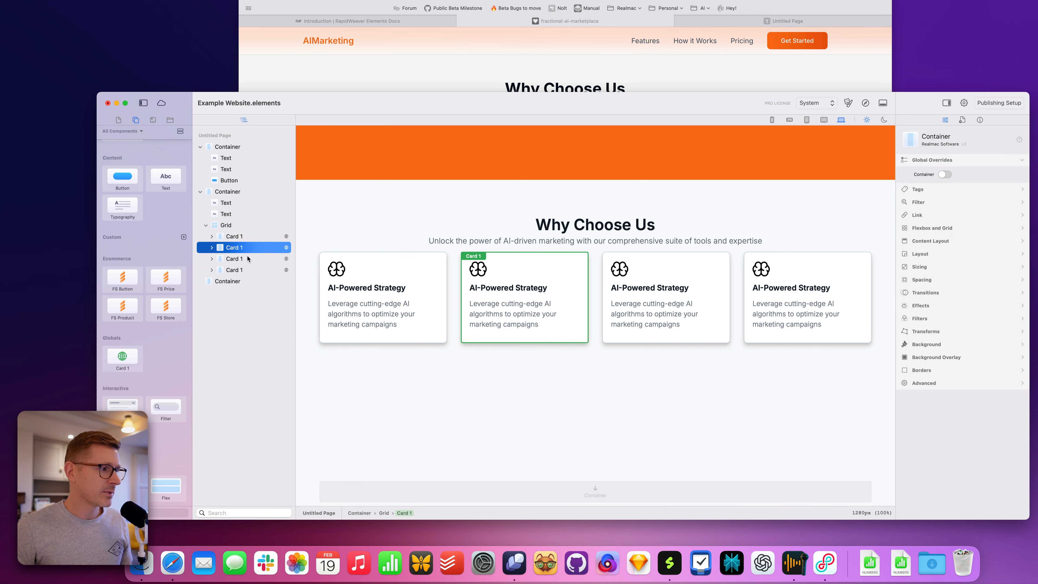
{"action": "left_click", "coordinate": [245, 192]}
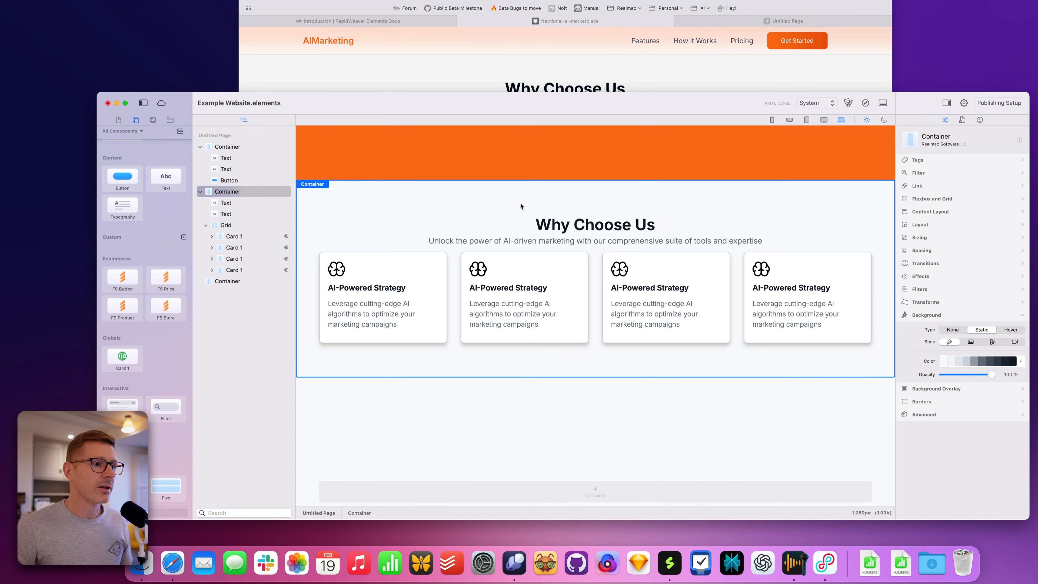
{"action": "left_click", "coordinate": [235, 224]}
{"action": "left_click", "coordinate": [240, 194]}
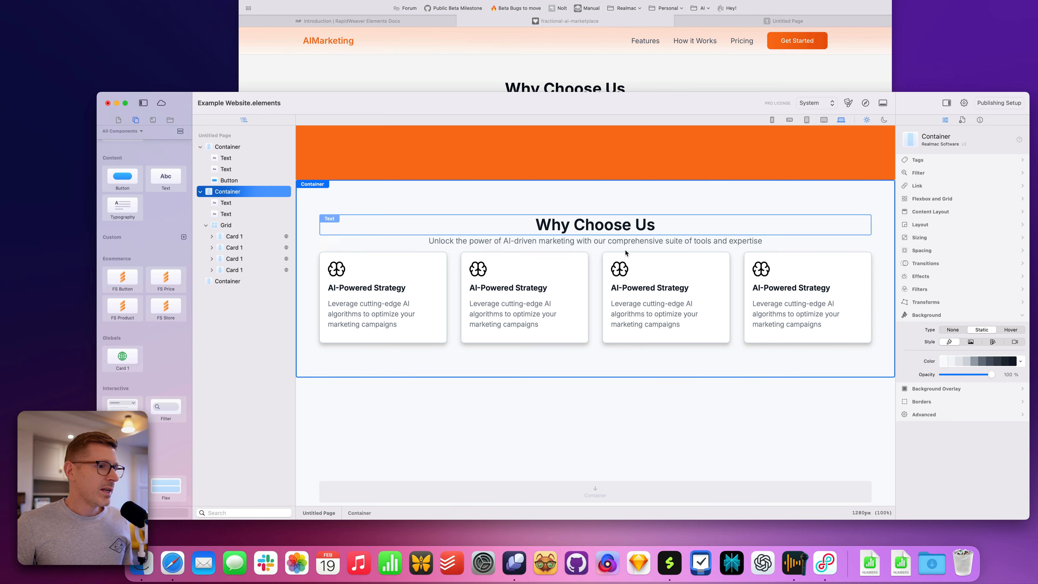
{"action": "left_click", "coordinate": [627, 83]}
{"action": "left_click", "coordinate": [583, 391]}
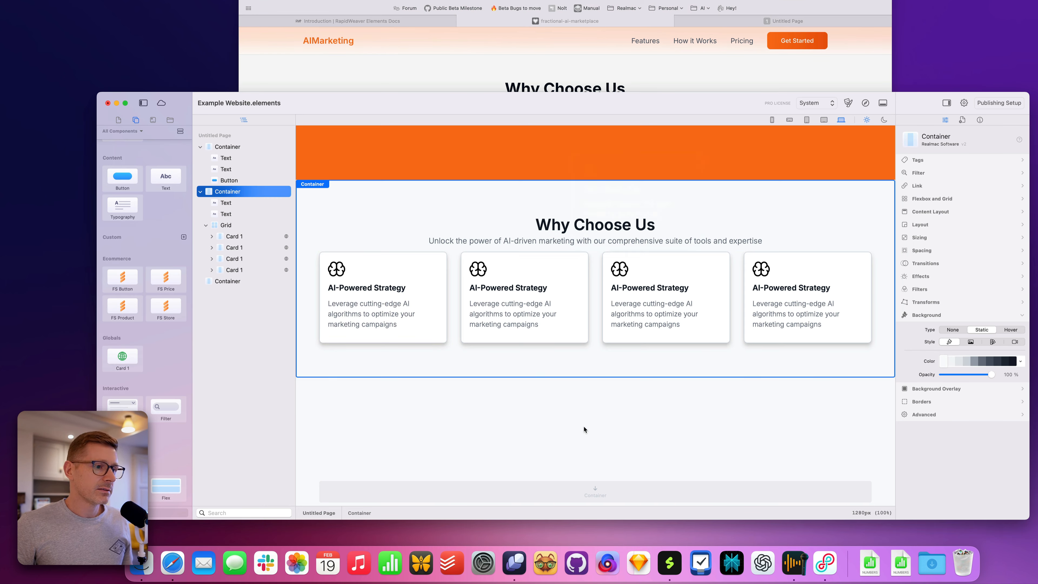
- Give the Grid a top margin of 10 to separate the cards from the subheading
{"action": "left_click", "coordinate": [236, 227]}
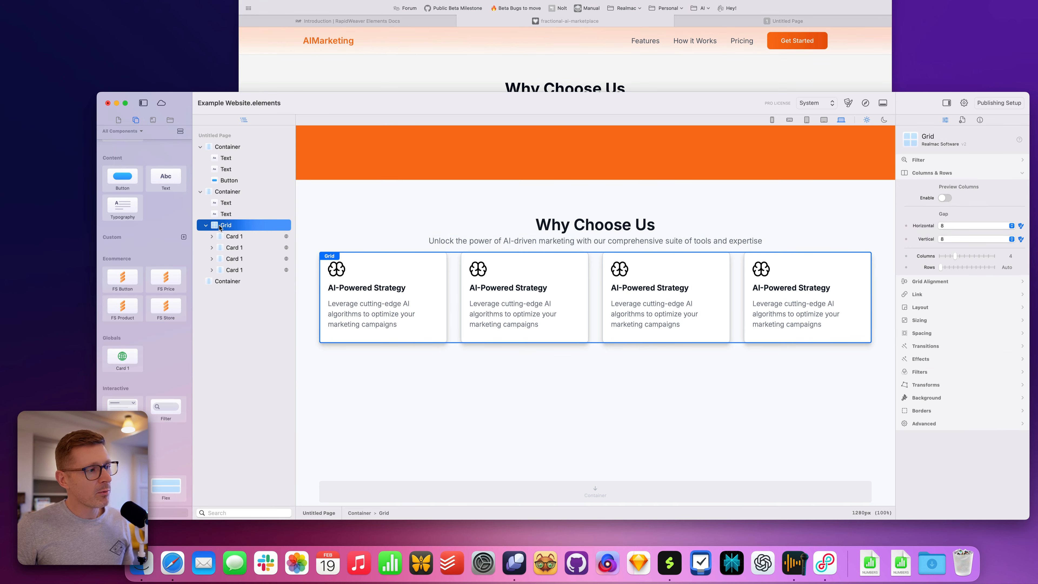
{"action": "left_click", "coordinate": [937, 333]}
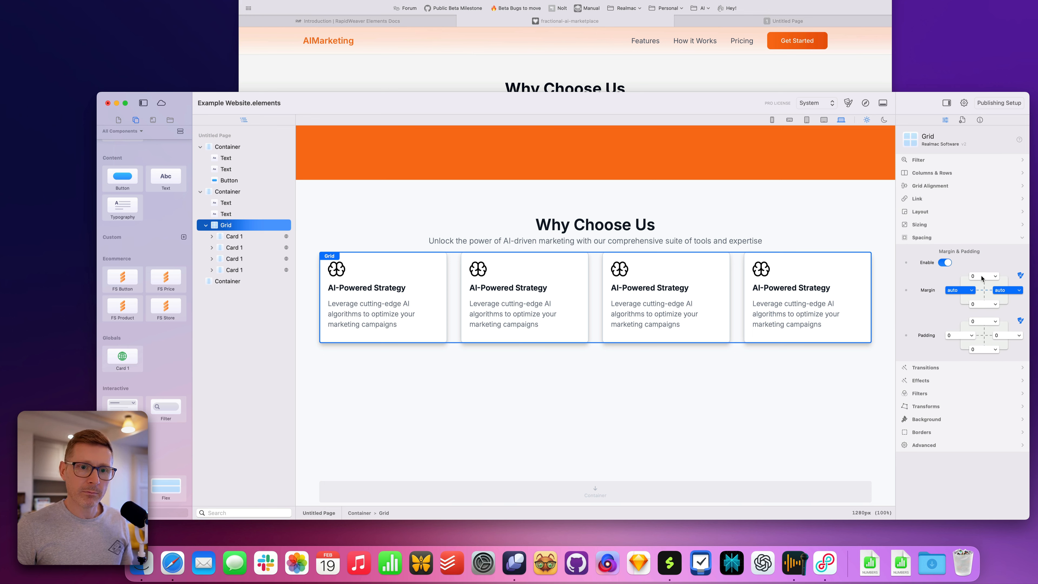
{"action": "left_click", "coordinate": [982, 276]}
{"action": "left_click", "coordinate": [972, 303]}
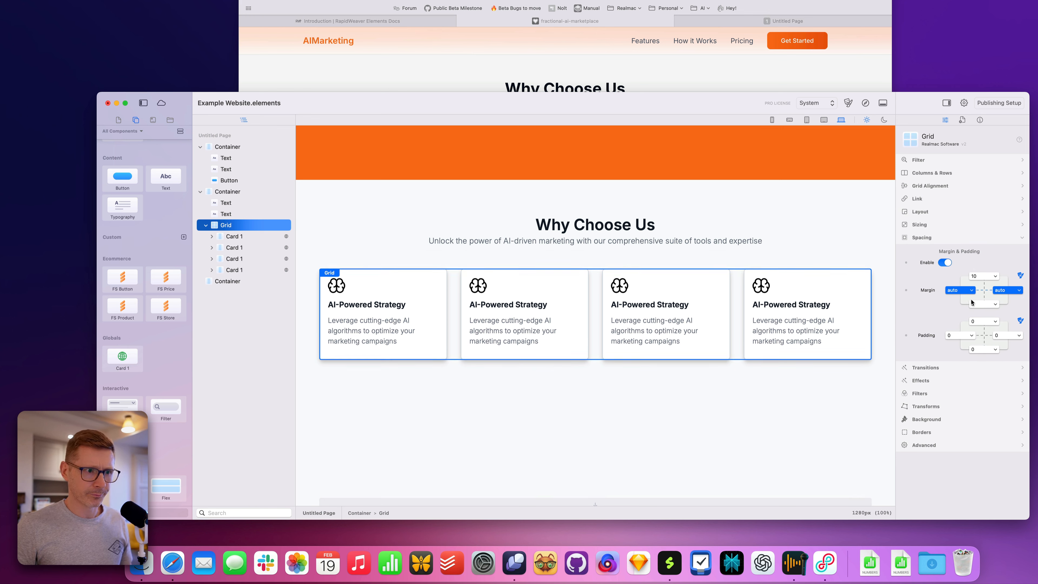
{"action": "left_click", "coordinate": [777, 184]}
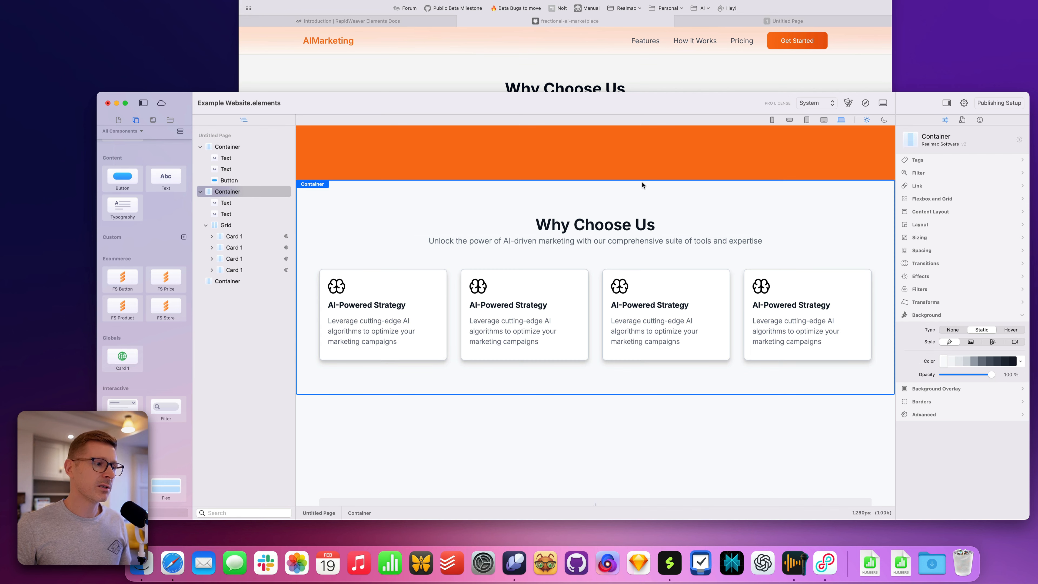
{"action": "left_click", "coordinate": [735, 401]}
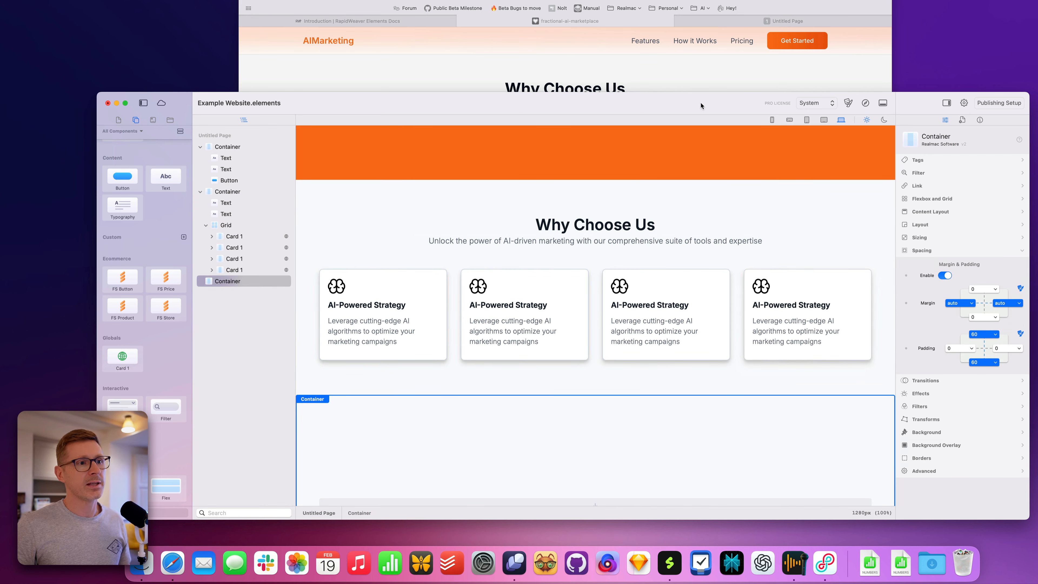
{"action": "left_click_drag", "start_coordinate": [701, 105], "coordinate": [700, 103]}
{"action": "left_click", "coordinate": [654, 74]}
{"action": "left_click", "coordinate": [743, 408]}
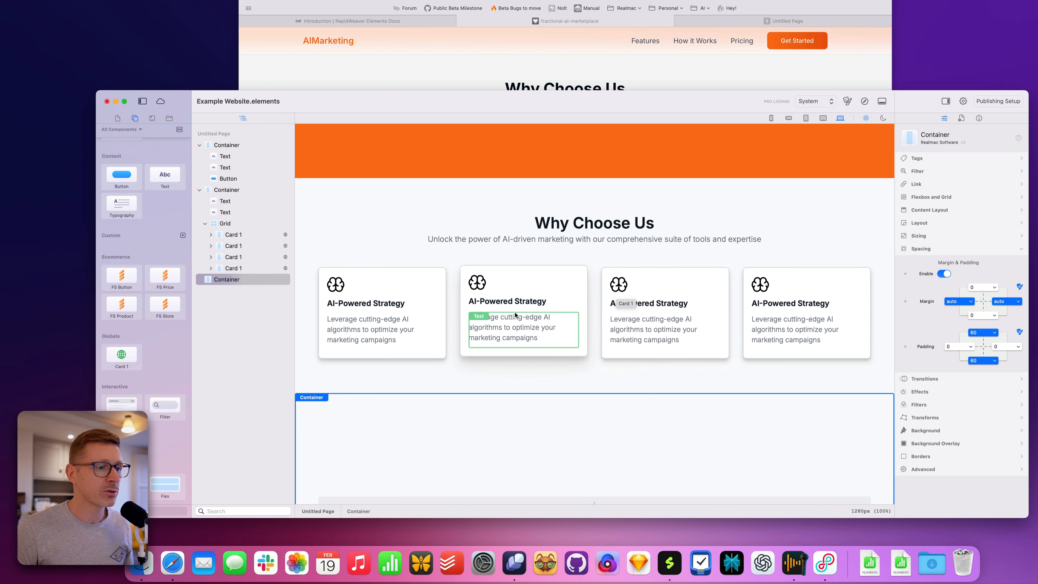
- Override the second card's icon with the Target SVG from the SVG Icons resources, matching the reference site's Precise Targeting card
{"action": "left_click", "coordinate": [483, 289]}
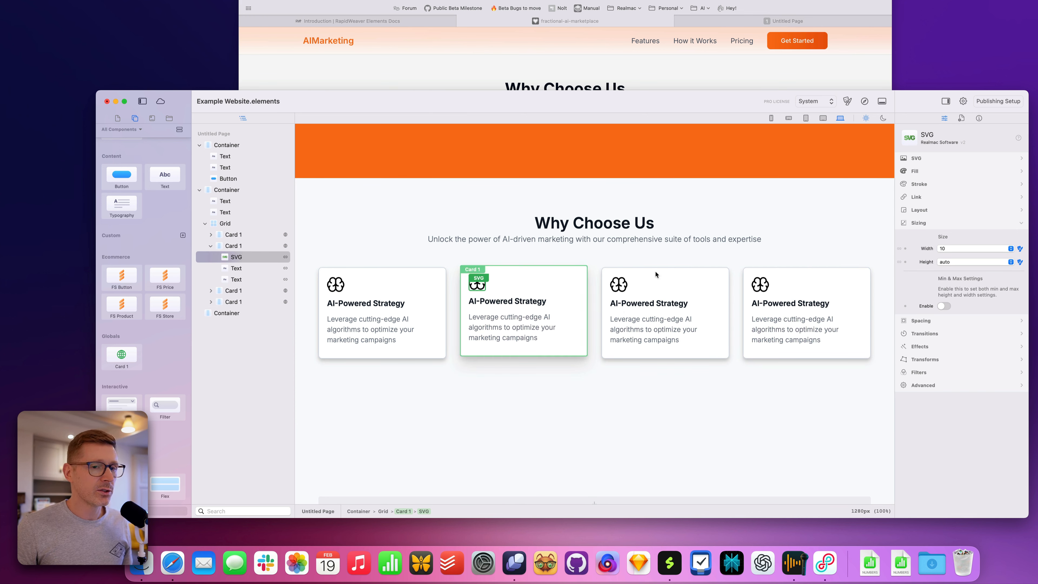
{"action": "left_click", "coordinate": [918, 158]}
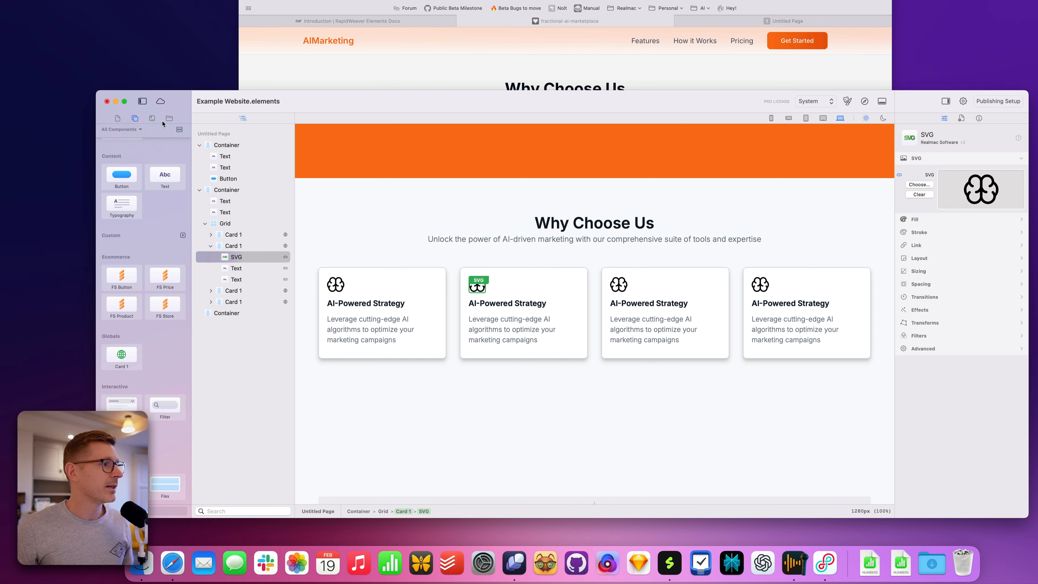
{"action": "left_click", "coordinate": [169, 118]}
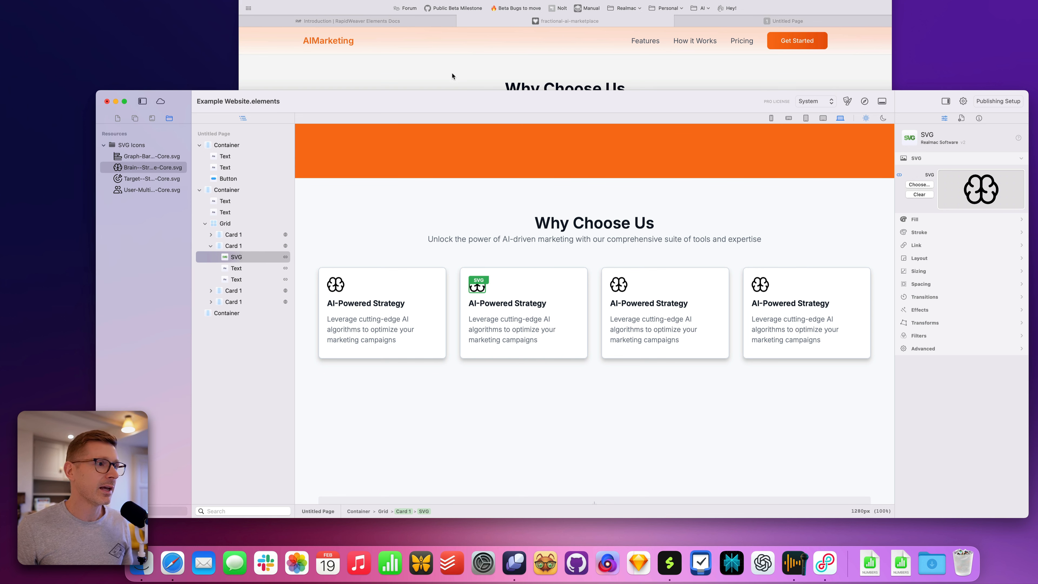
{"action": "scroll", "coordinate": [452, 76], "scroll_direction": "down", "scroll_amount": 5}
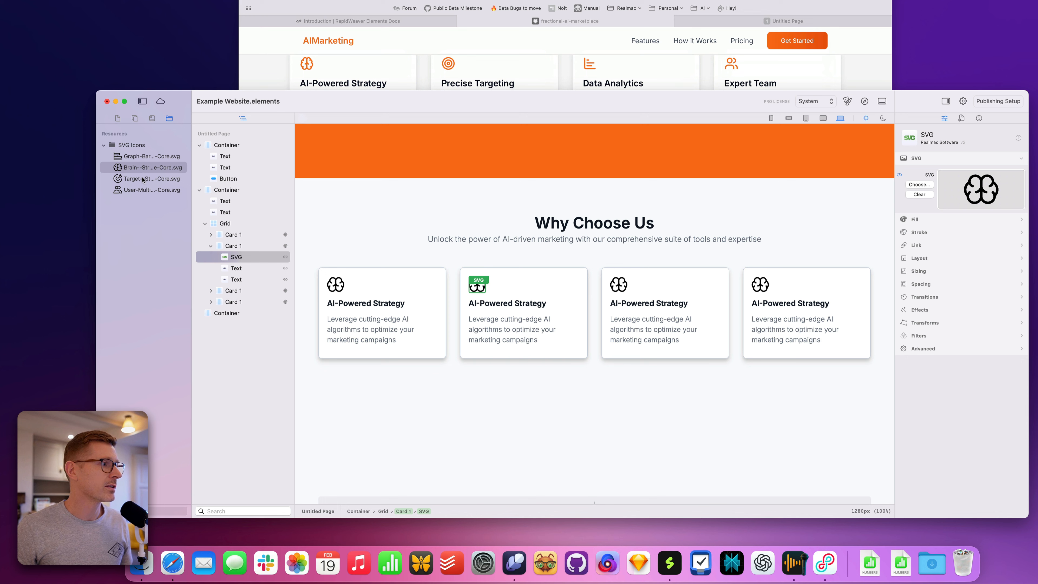
{"action": "left_click_drag", "start_coordinate": [143, 181], "coordinate": [981, 191]}
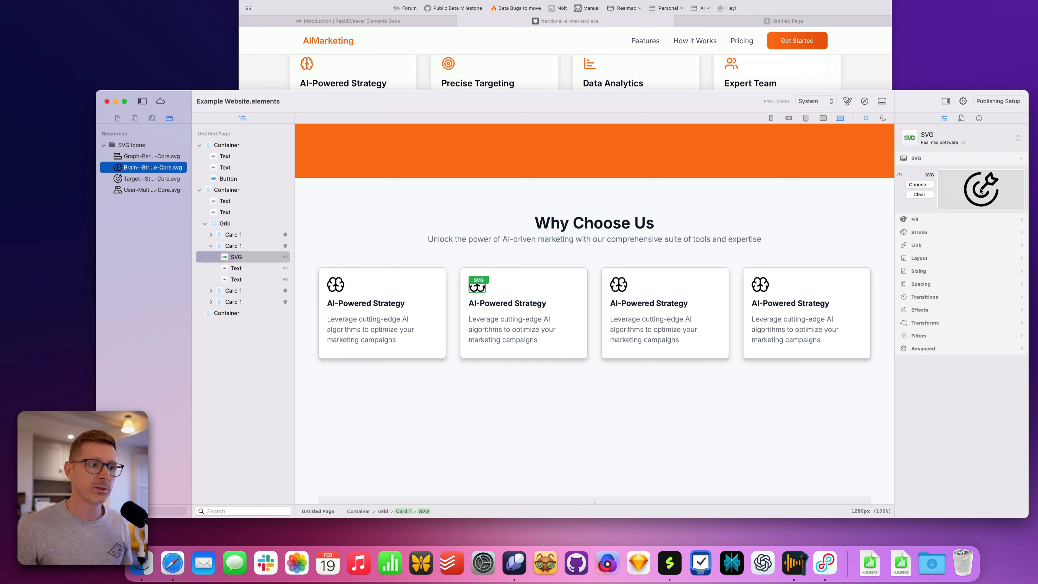
- Try the User-Multi SVG on the third card's icon without an override, and restore the Brain SVG
{"action": "left_click", "coordinate": [619, 285]}
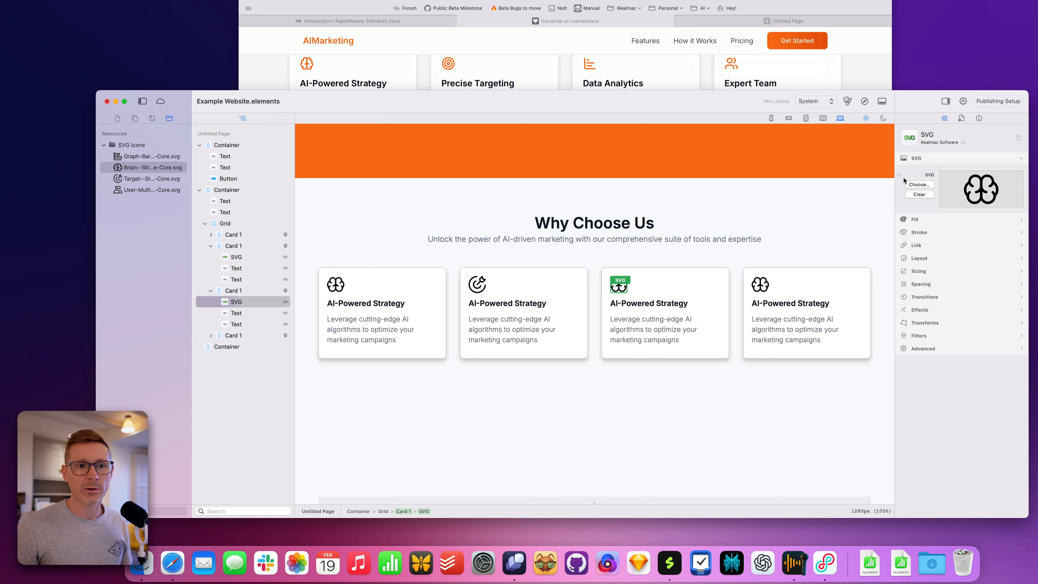
{"action": "left_click_drag", "start_coordinate": [142, 190], "coordinate": [977, 198]}
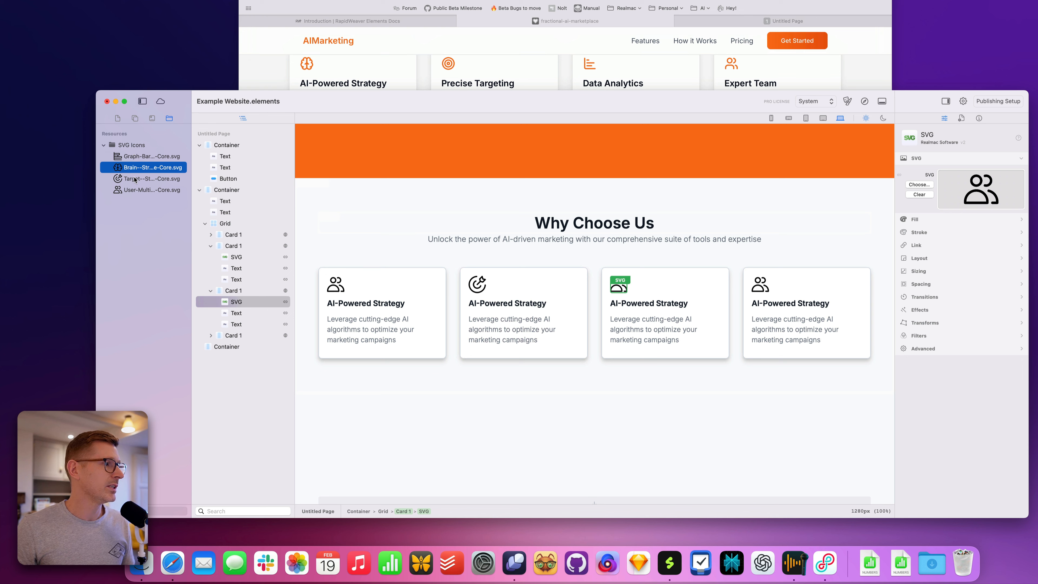
{"action": "left_click_drag", "start_coordinate": [586, 168], "coordinate": [966, 187]}
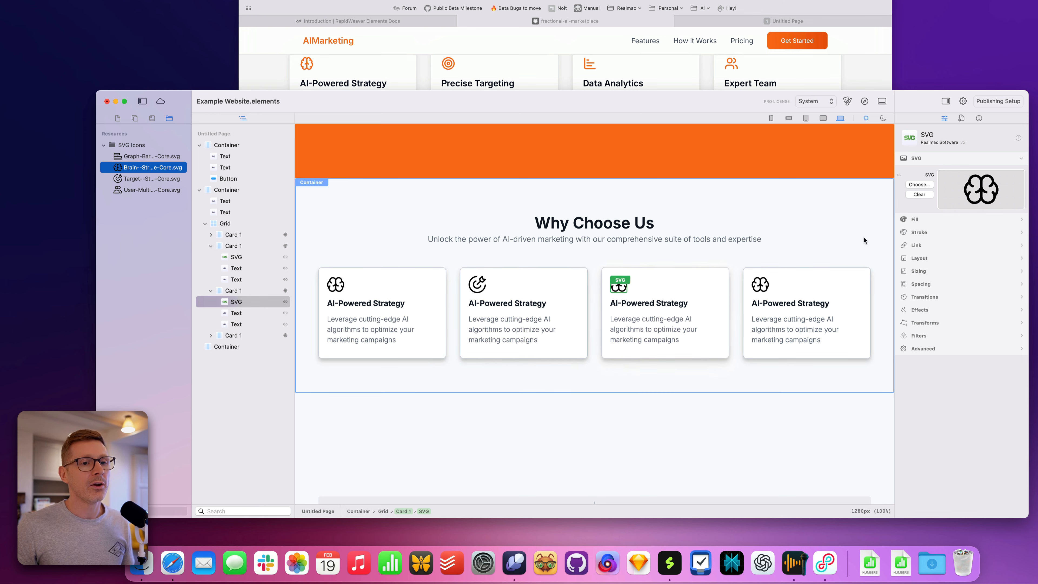
- Override the third card's icon with the Graph-Bar SVG and the fourth card's icon with the User-Multi SVG
{"action": "left_click", "coordinate": [900, 175]}
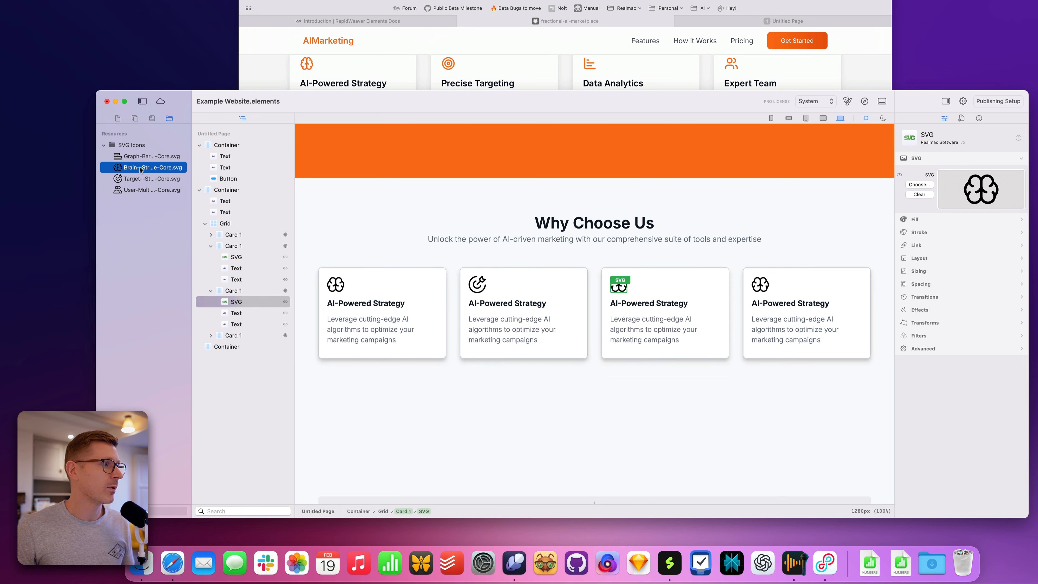
{"action": "left_click_drag", "start_coordinate": [154, 156], "coordinate": [981, 188]}
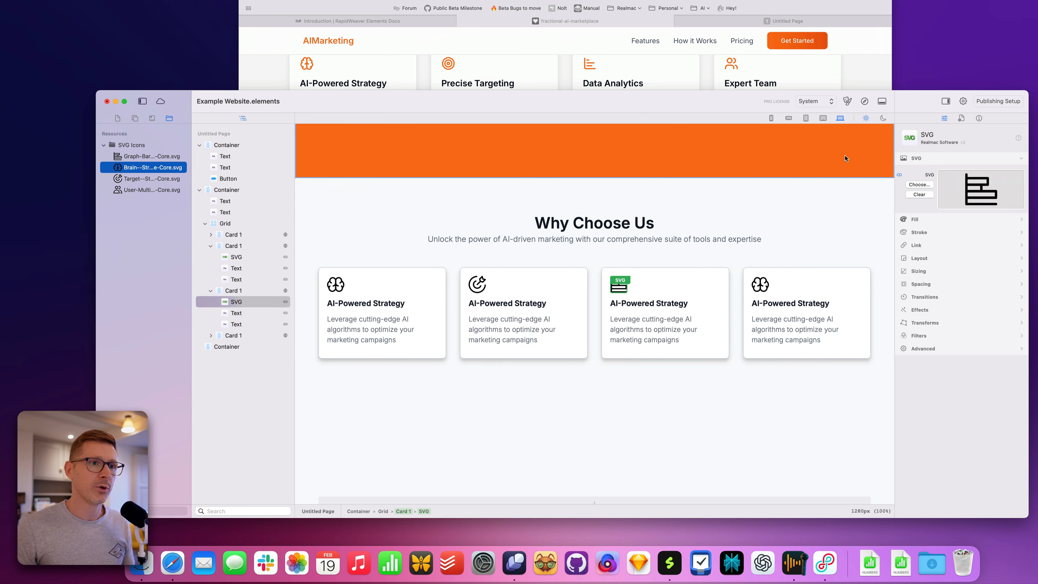
{"action": "left_click", "coordinate": [759, 290]}
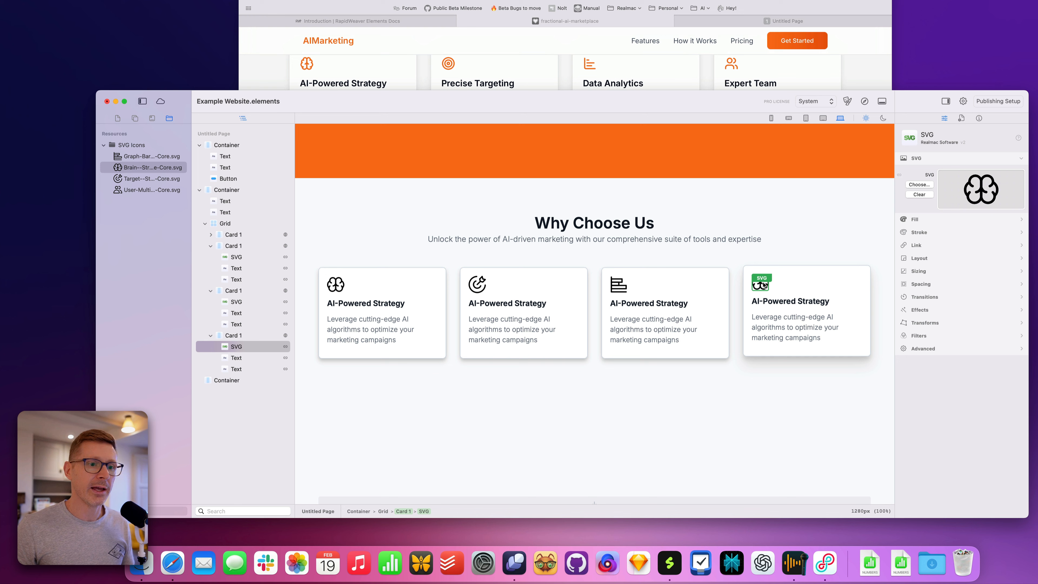
{"action": "left_click", "coordinate": [804, 292]}
{"action": "left_click", "coordinate": [770, 290]}
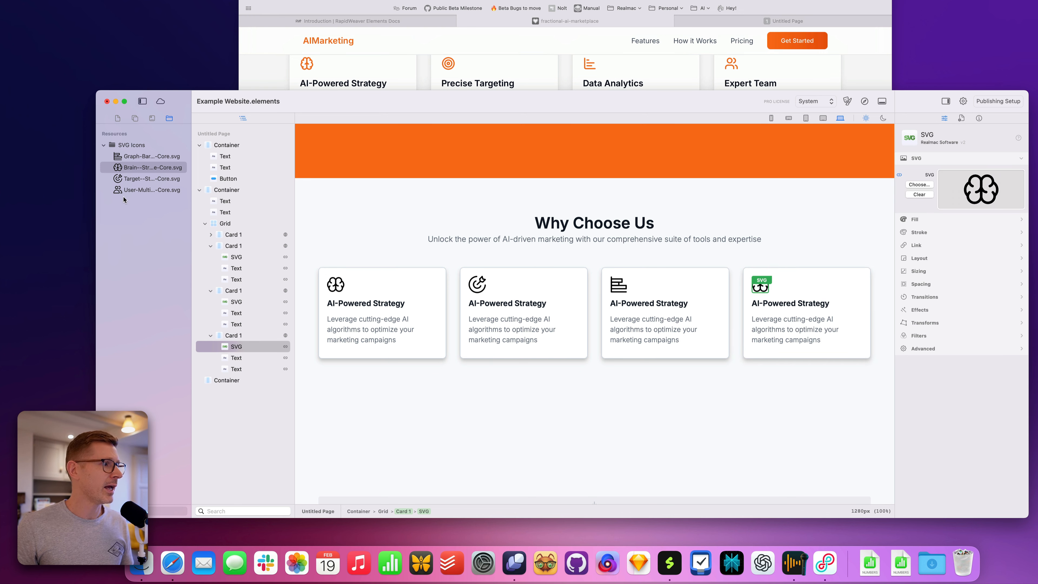
{"action": "left_click_drag", "start_coordinate": [148, 189], "coordinate": [973, 186]}
{"action": "left_click", "coordinate": [808, 204]}
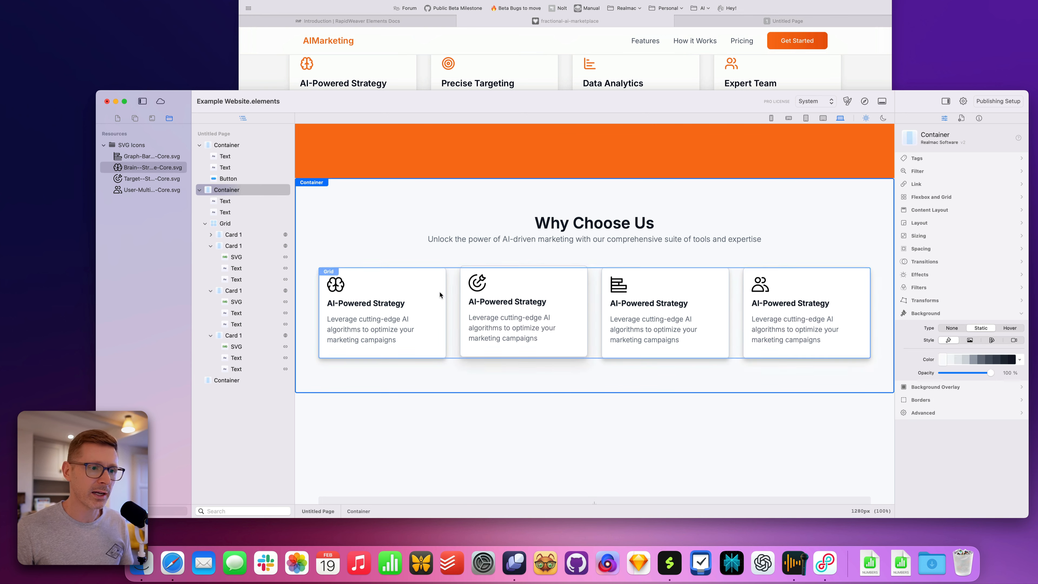
- Enable the text override on the second card's heading and replace it with "Precise Targeting" copied from the reference site
{"action": "left_click", "coordinate": [519, 301]}
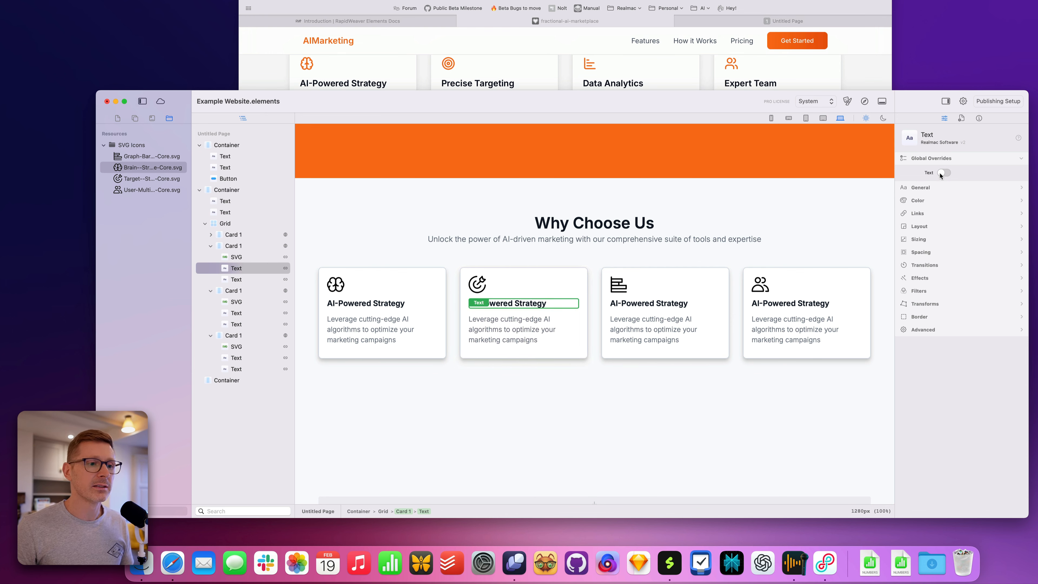
{"action": "left_click", "coordinate": [528, 83]}
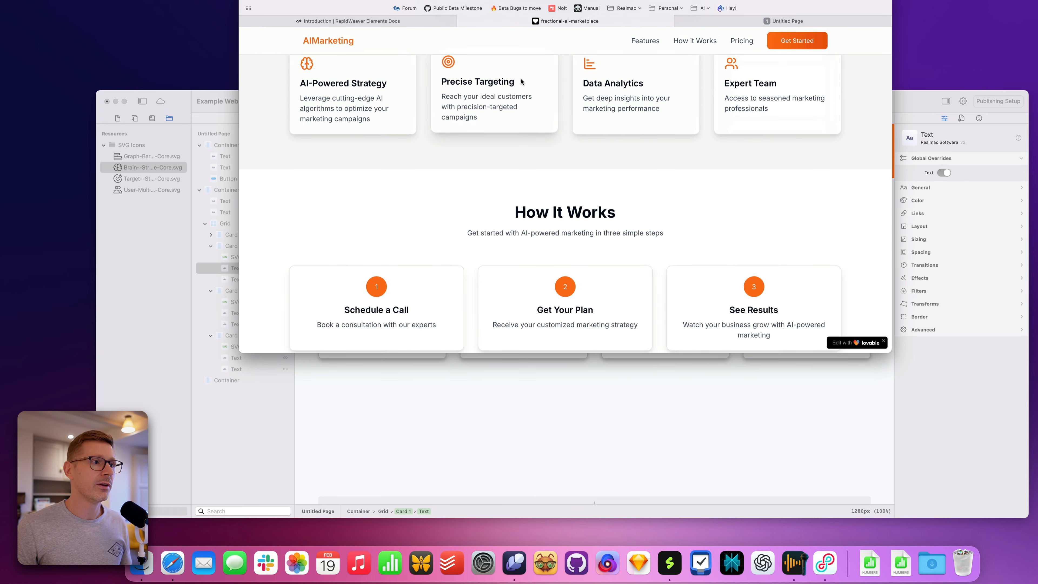
{"action": "left_click_drag", "start_coordinate": [520, 83], "coordinate": [440, 82]}
{"action": "key", "text": "super+c"}
{"action": "left_click", "coordinate": [632, 398]}
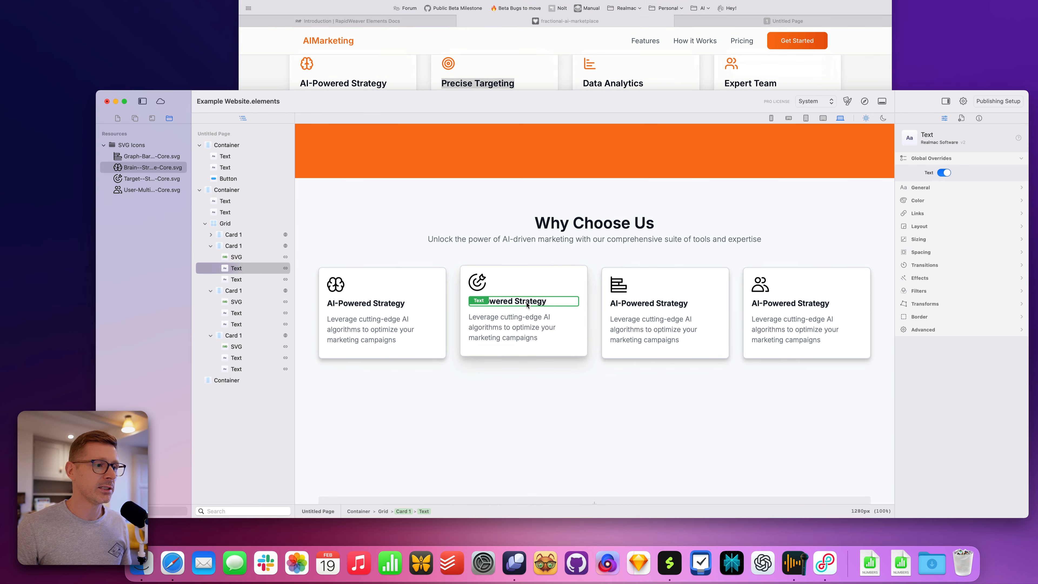
{"action": "triple_click", "coordinate": [532, 303]}
{"action": "key", "text": "super+v"}
{"action": "left_click", "coordinate": [552, 325]}
- Delete the last three letters of the third card's heading without an override to preview the shared edit, and restore them
{"action": "left_click", "coordinate": [719, 303]}
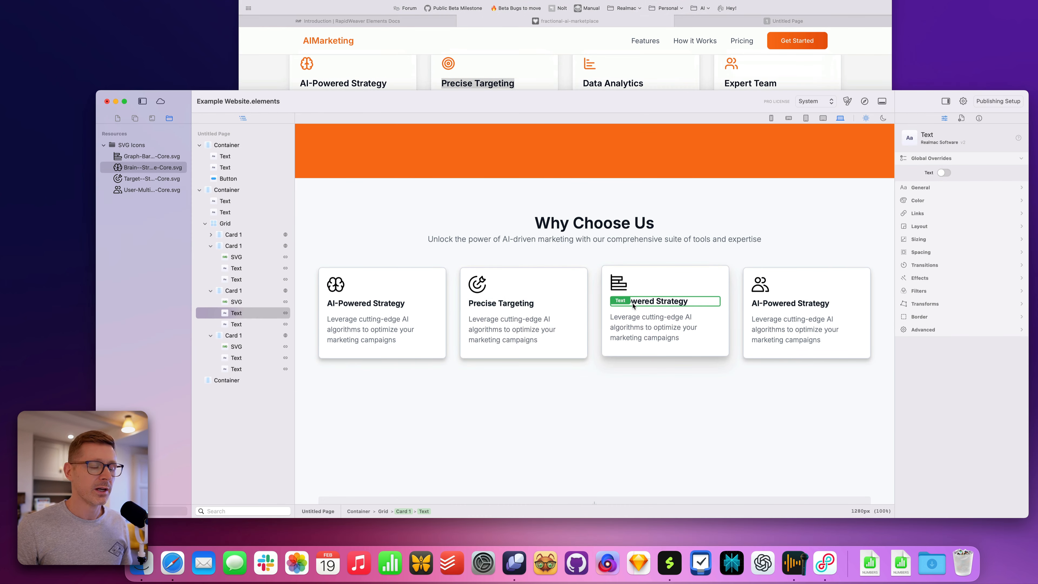
{"action": "left_click", "coordinate": [720, 305]}
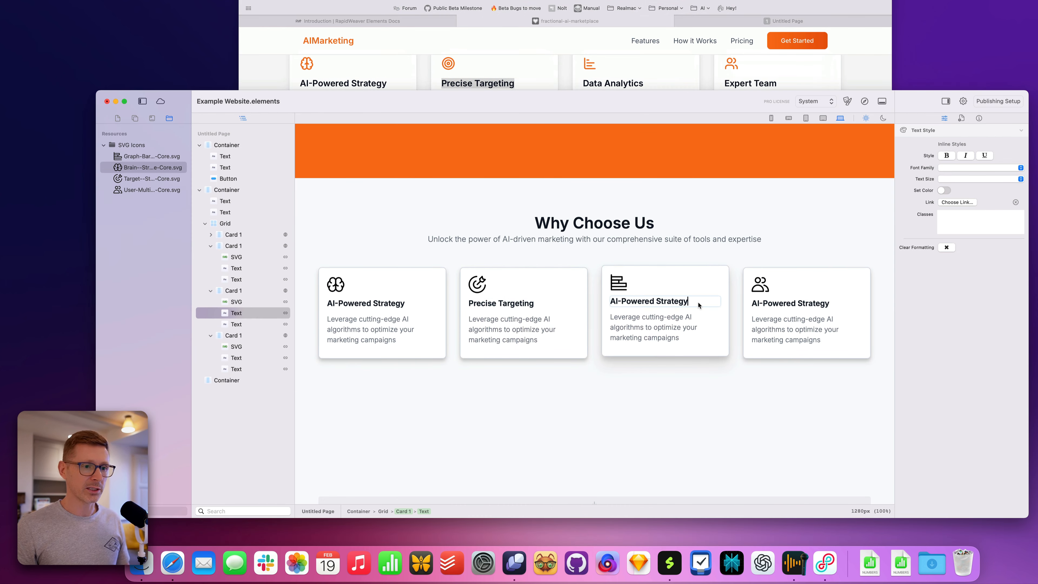
{"action": "key", "text": "BackSpace"}
{"action": "key", "text": "BackSpace"}
{"action": "key", "text": "BackSpace"}
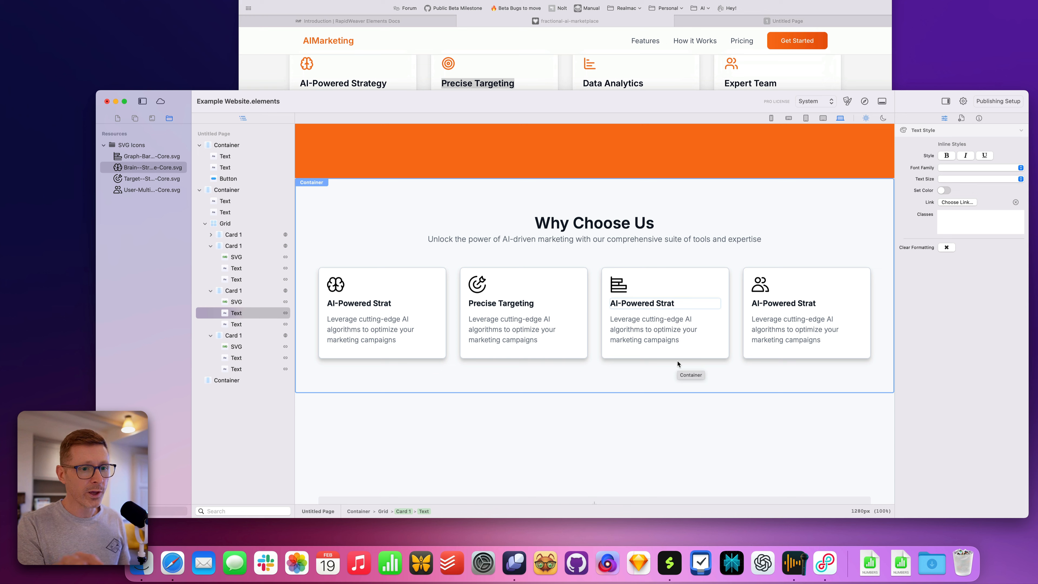
{"action": "type", "text": "egy"}
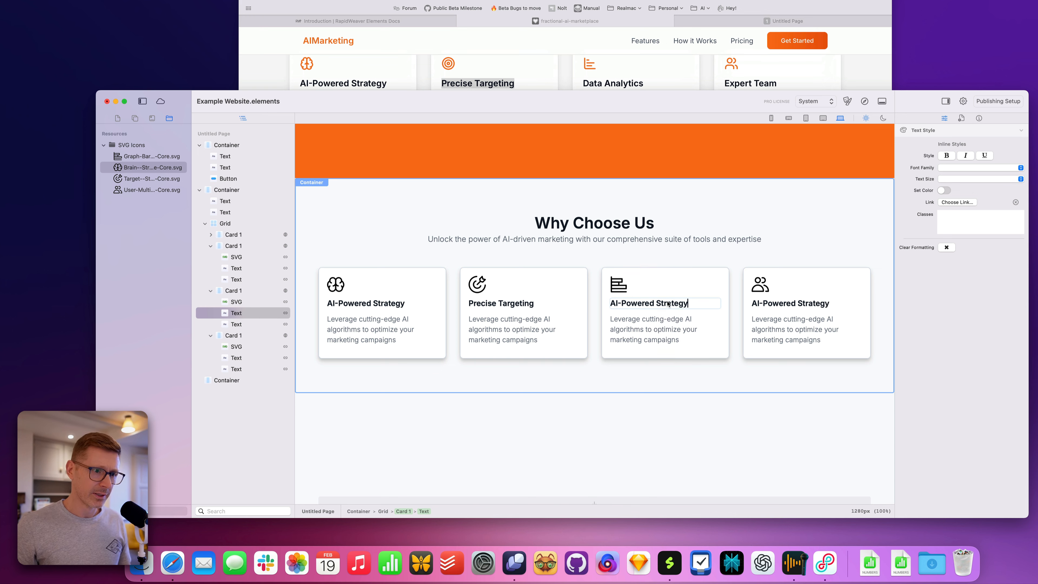
{"action": "key", "text": "Escape"}
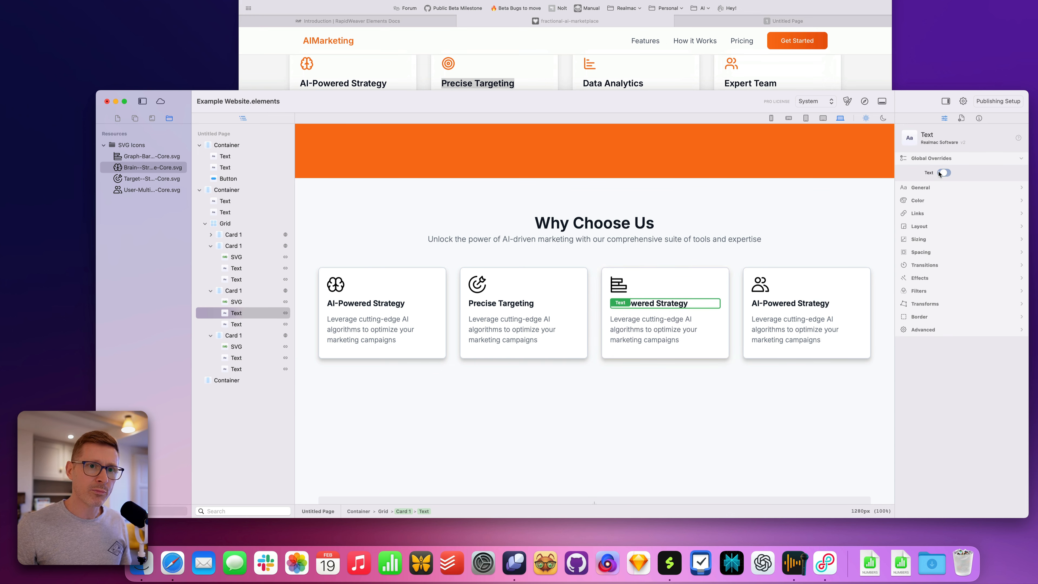
- Enable the text override on the third card's heading and replace it with "Data Analytics" from the reference site
{"action": "left_click", "coordinate": [583, 76]}
{"action": "left_click_drag", "start_coordinate": [654, 81], "coordinate": [587, 79]}
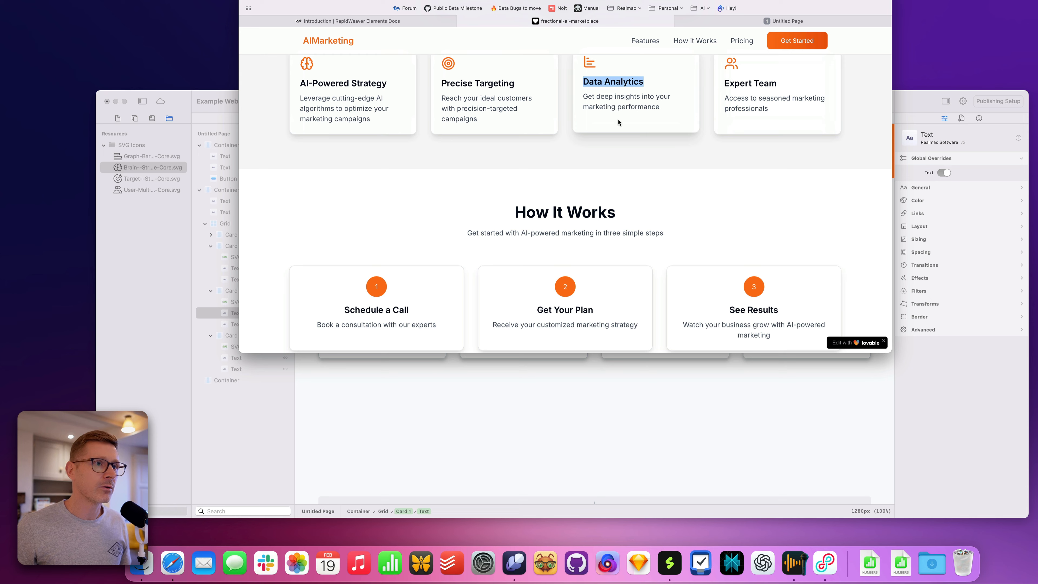
{"action": "left_click", "coordinate": [716, 383]}
{"action": "double_click", "coordinate": [659, 300]}
{"action": "key", "text": "super+a"}
{"action": "type", "text": "Data Analytics"}
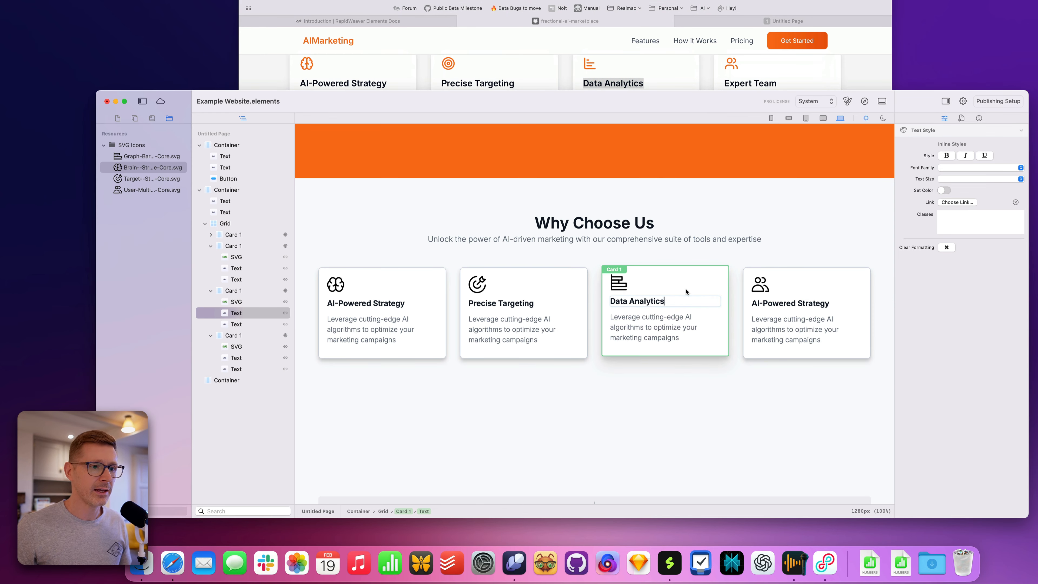
{"action": "left_click", "coordinate": [686, 289]}
- Enable the text override on the fourth card's heading and replace it with "Expert Team" from the reference site
{"action": "left_click", "coordinate": [804, 303]}
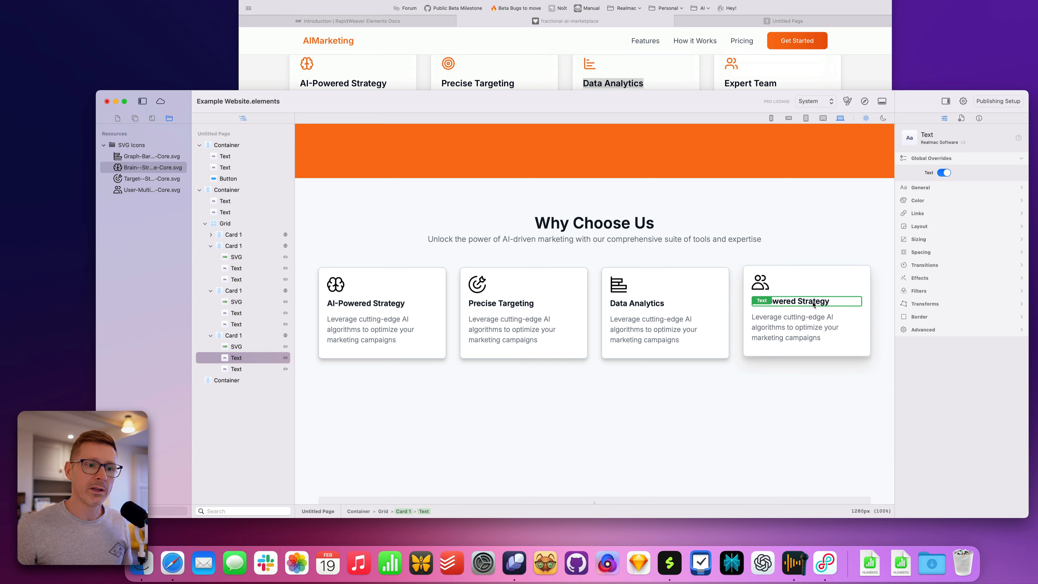
{"action": "left_click_drag", "start_coordinate": [777, 82], "coordinate": [741, 83]}
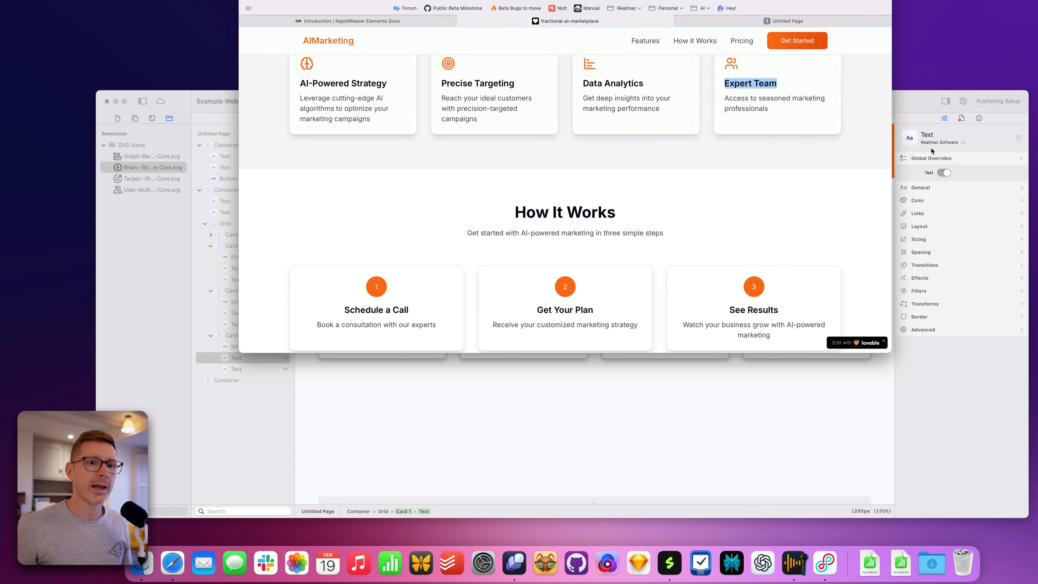
{"action": "left_click", "coordinate": [959, 159]}
{"action": "double_click", "coordinate": [812, 303]}
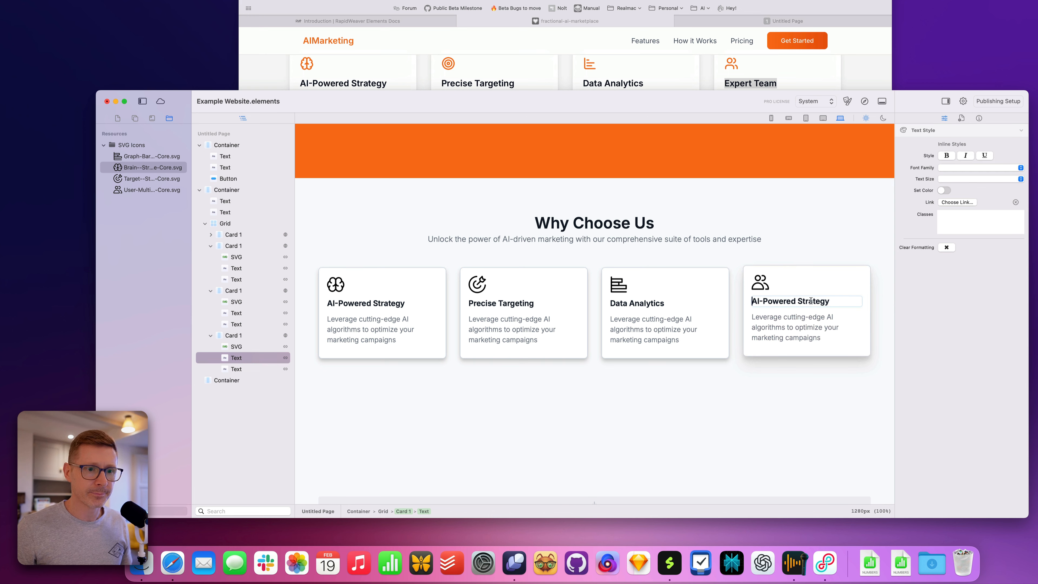
{"action": "key", "text": "super+a"}
{"action": "type", "text": "Expert Team"}
{"action": "left_click", "coordinate": [814, 277]}
{"action": "left_click", "coordinate": [670, 240]}
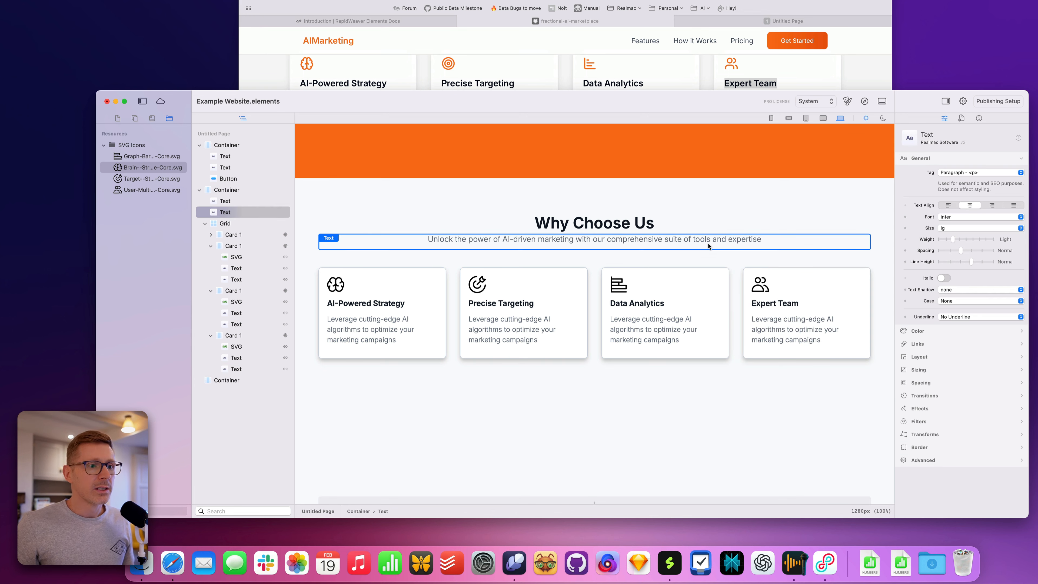
- Preview gray and darker static background colors on the first Card 1 global, and return the background to white
{"action": "left_click", "coordinate": [406, 305]}
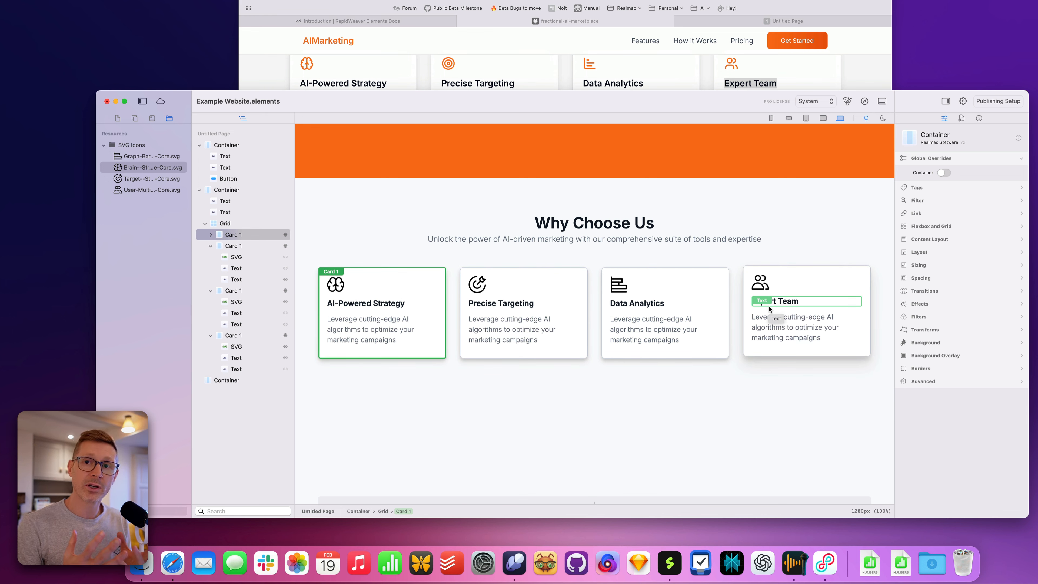
{"action": "left_click", "coordinate": [915, 343]}
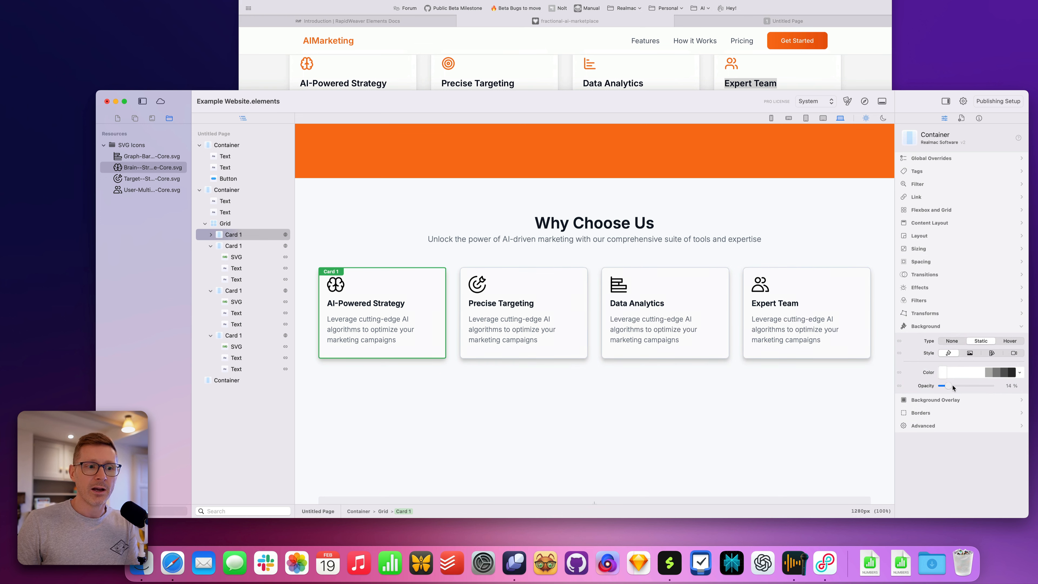
{"action": "left_click", "coordinate": [989, 372]}
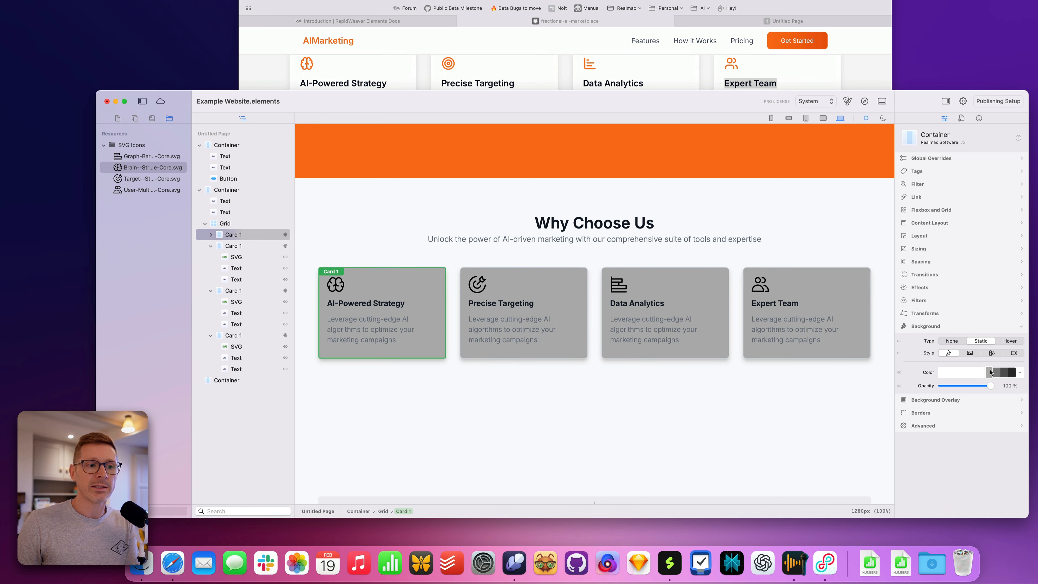
{"action": "left_click", "coordinate": [949, 373]}
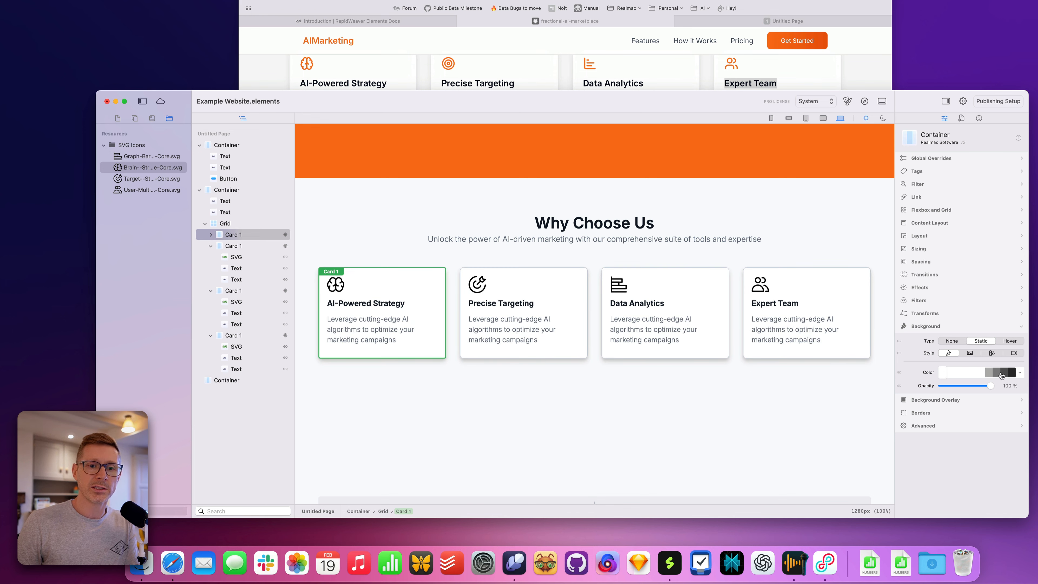
{"action": "left_click", "coordinate": [1001, 375]}
{"action": "left_click", "coordinate": [944, 377]}
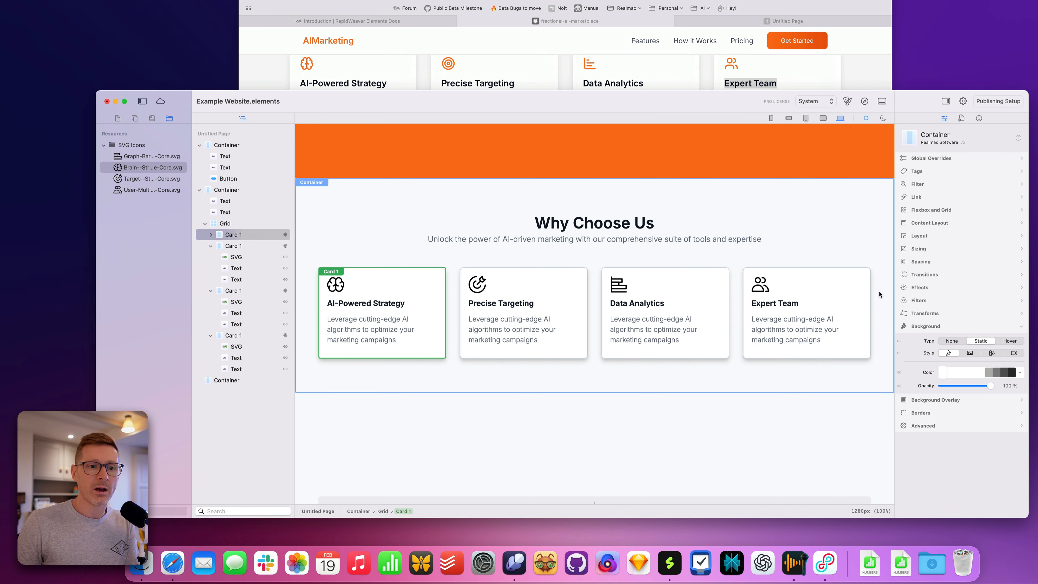
- Preview a near-black border color on the first Card 1 global, and return the border to a light shade
{"action": "left_click", "coordinate": [959, 416]}
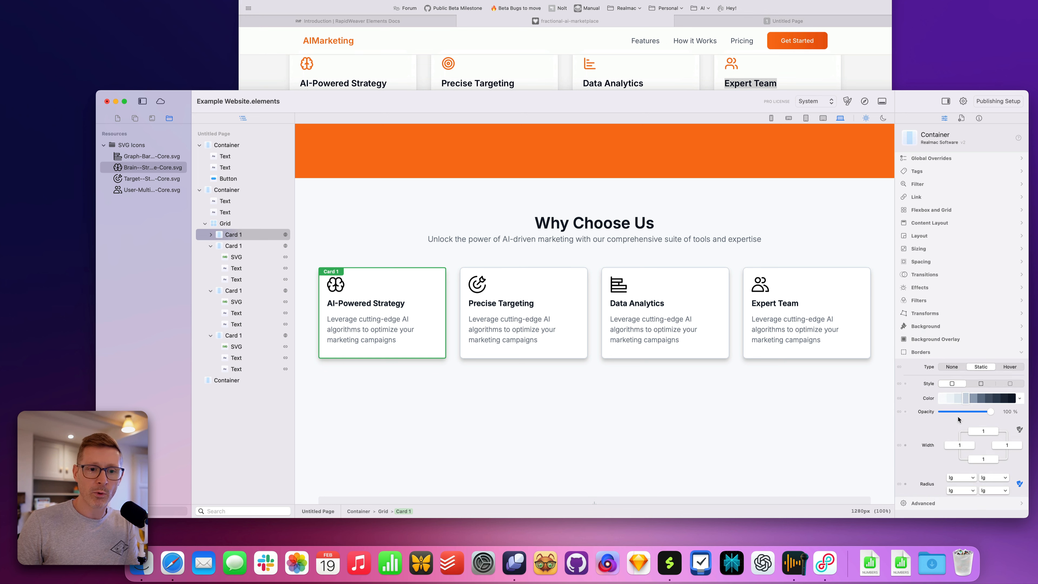
{"action": "left_click", "coordinate": [1011, 399]}
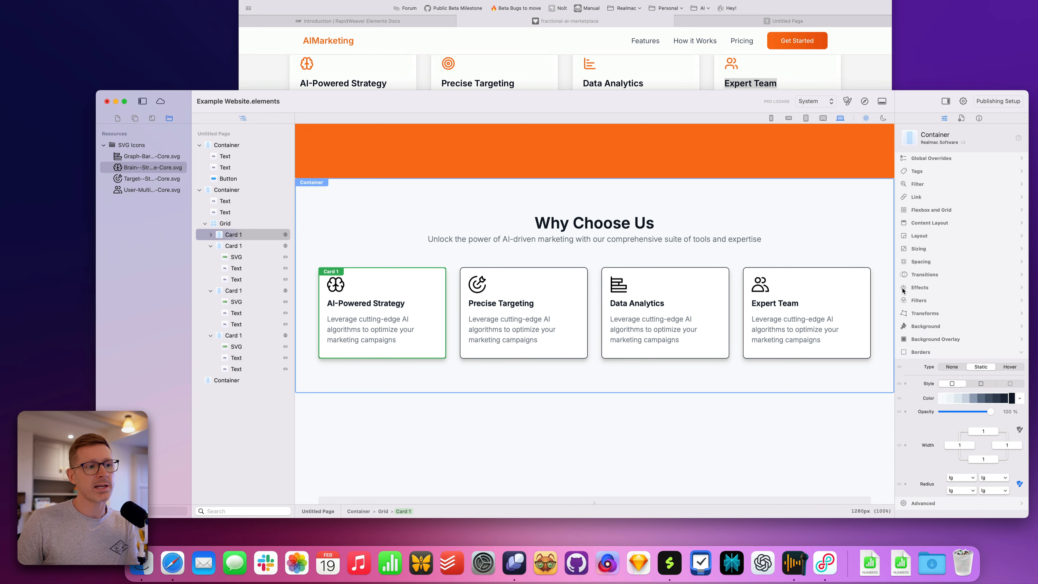
{"action": "left_click", "coordinate": [957, 399]}
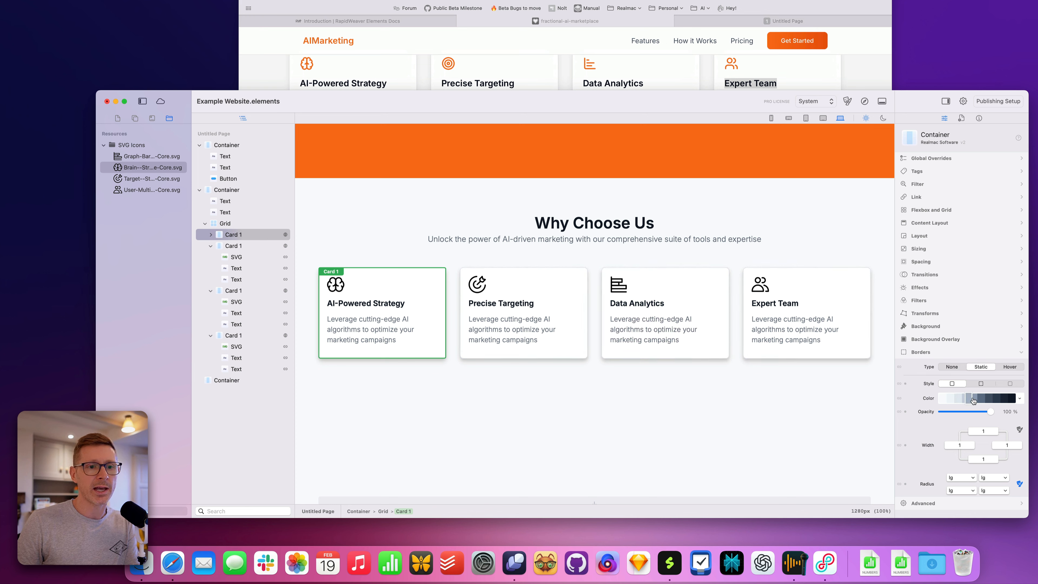
- Set the Card 1 global's border color to a medium gray shade
{"action": "left_click", "coordinate": [975, 399]}
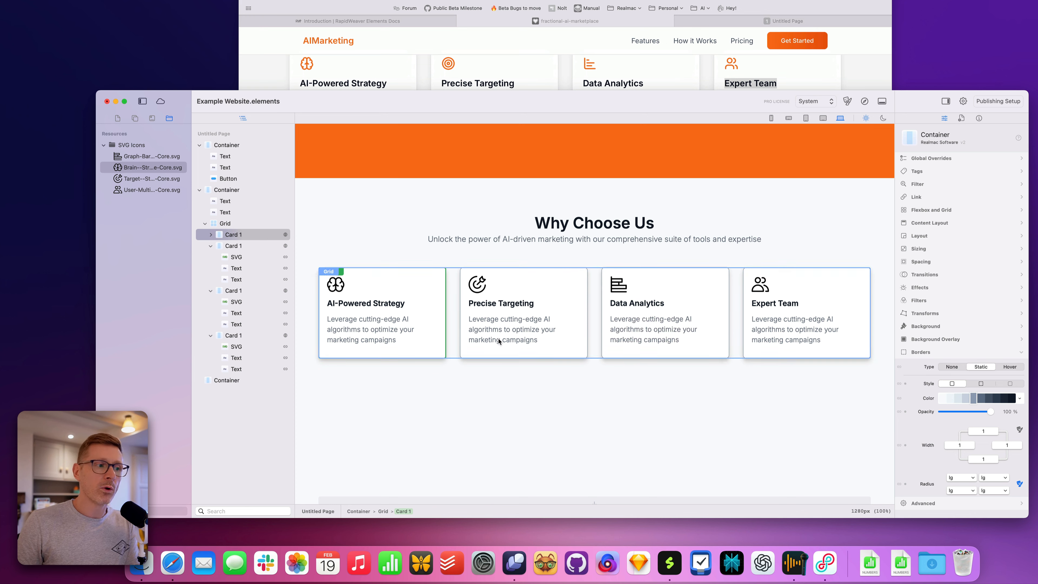
- Try a gray background override on the second feature card, and remove the override
{"action": "left_click", "coordinate": [556, 275]}
{"action": "left_click", "coordinate": [924, 353]}
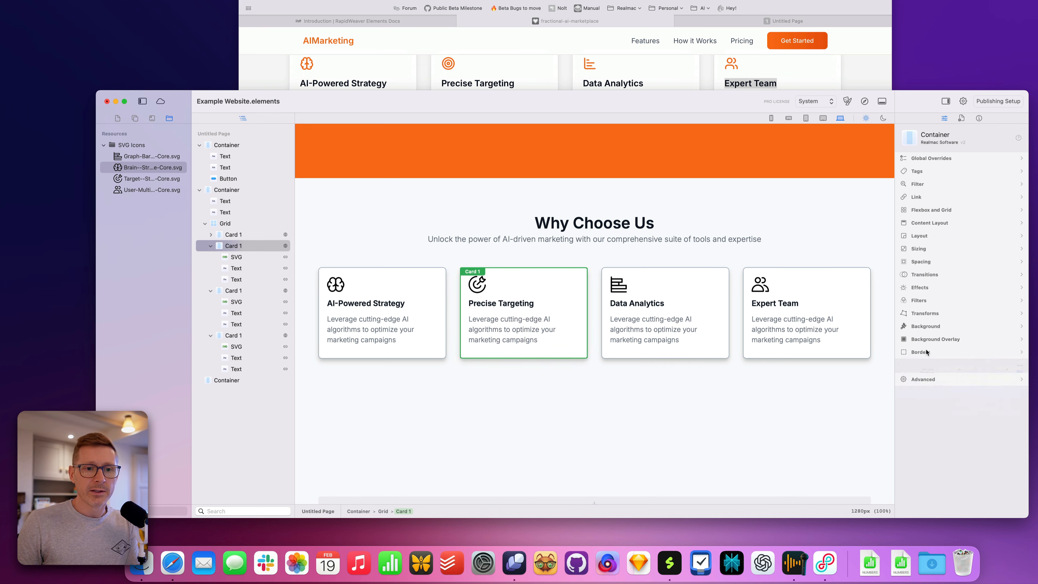
{"action": "left_click", "coordinate": [928, 327]}
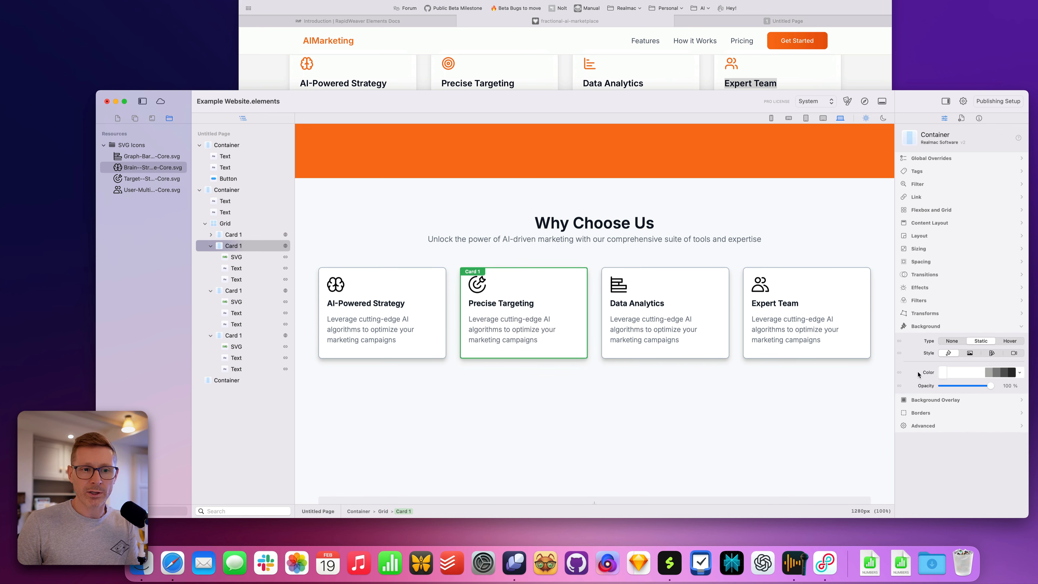
{"action": "left_click", "coordinate": [991, 374]}
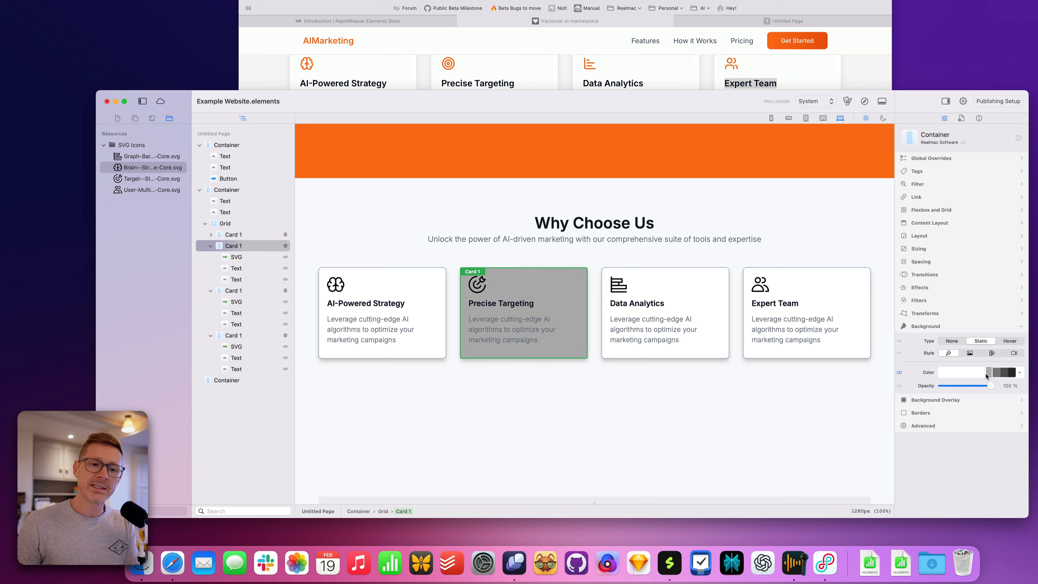
{"action": "left_click", "coordinate": [898, 374]}
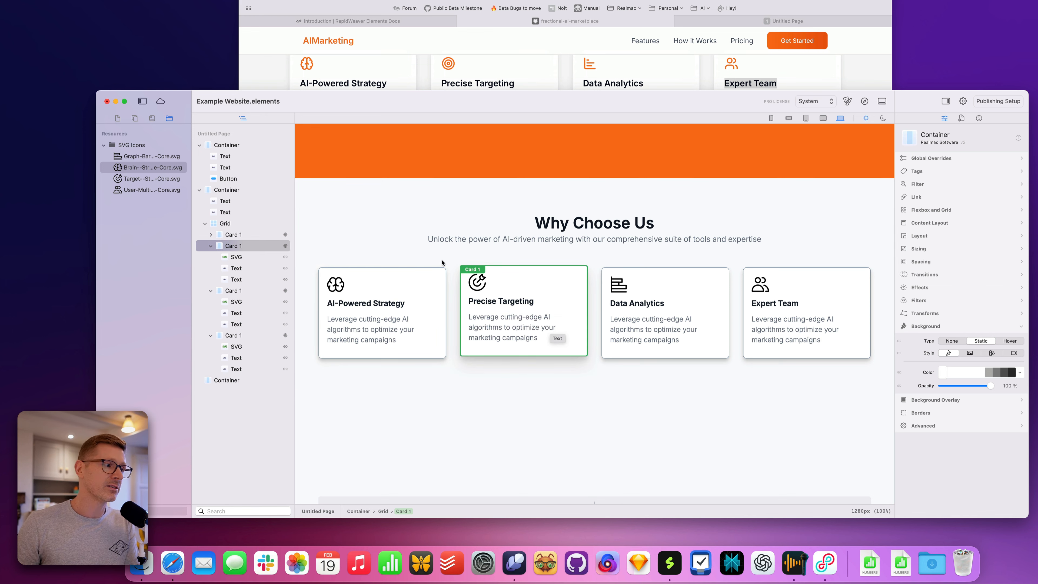
- Collapse the feature cards in the page outline and select the first Card 1
{"action": "left_click", "coordinate": [209, 246]}
{"action": "left_click", "coordinate": [211, 258]}
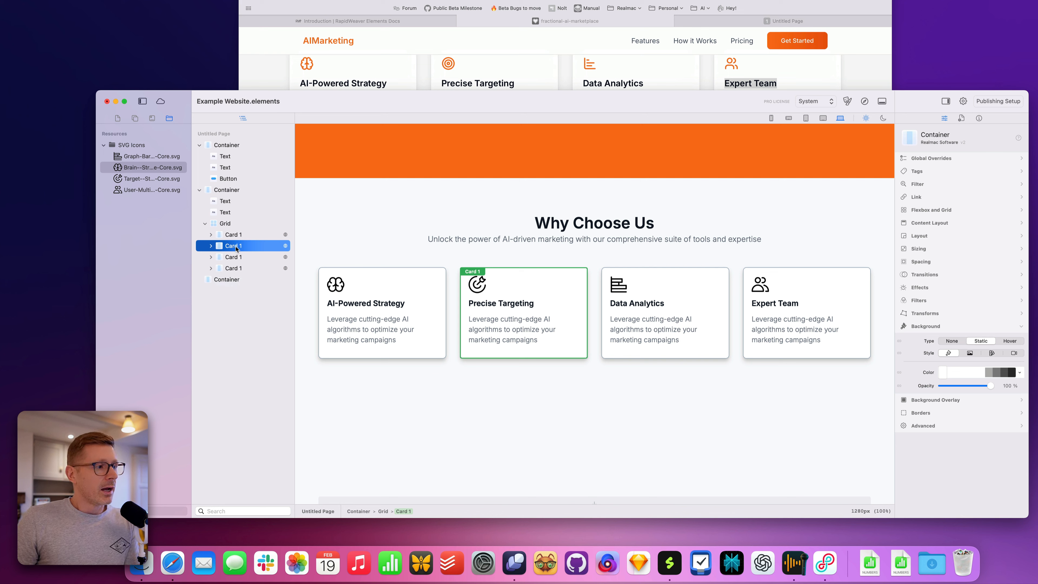
{"action": "left_click", "coordinate": [237, 236]}
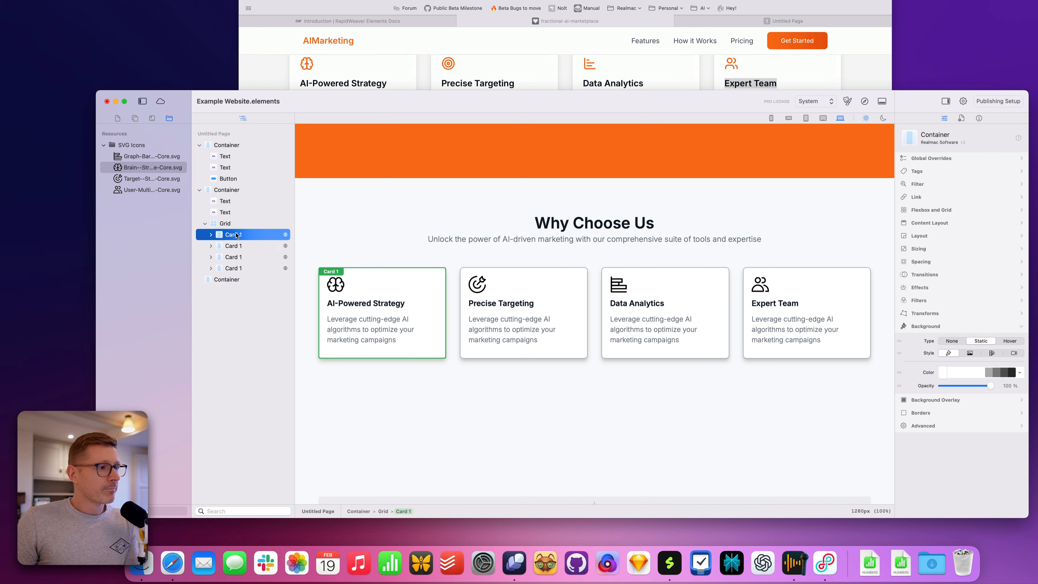
- Set the empty container below the feature cards to a static white background, matching the reference site's next section
{"action": "left_click", "coordinate": [522, 72]}
{"action": "scroll", "coordinate": [611, 166], "scroll_direction": "down", "scroll_amount": 5}
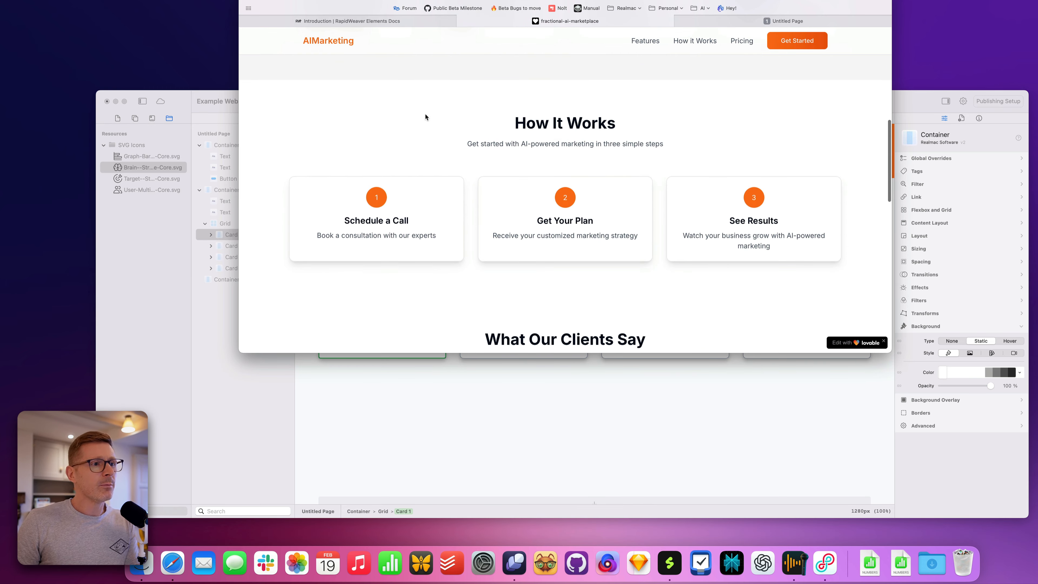
{"action": "scroll", "coordinate": [780, 181], "scroll_direction": "down", "scroll_amount": 3}
{"action": "scroll", "coordinate": [802, 210], "scroll_direction": "up", "scroll_amount": 3}
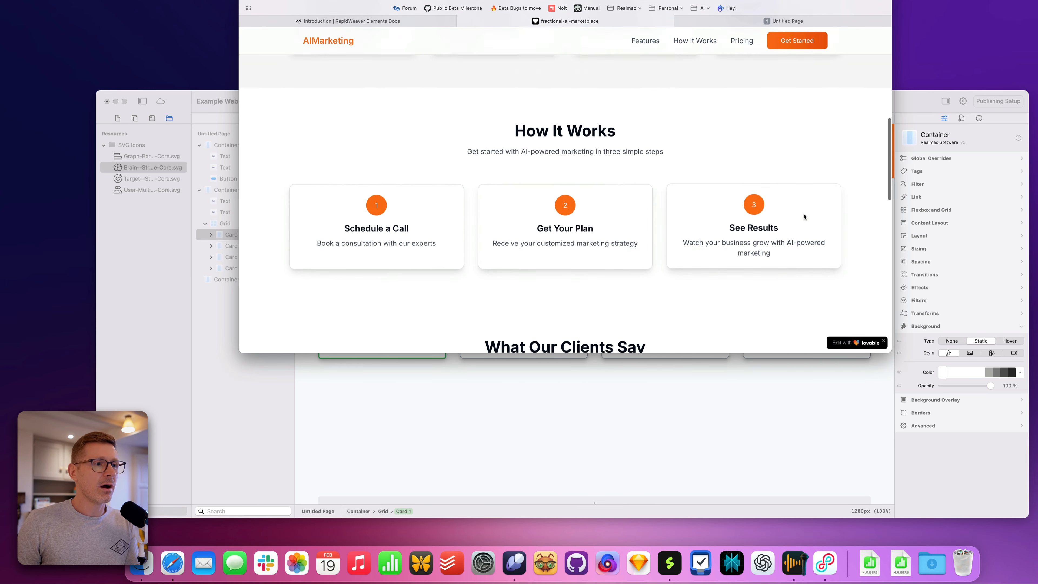
{"action": "scroll", "coordinate": [804, 213], "scroll_direction": "down", "scroll_amount": 1}
{"action": "scroll", "coordinate": [803, 213], "scroll_direction": "down", "scroll_amount": 2}
{"action": "left_click", "coordinate": [730, 456]}
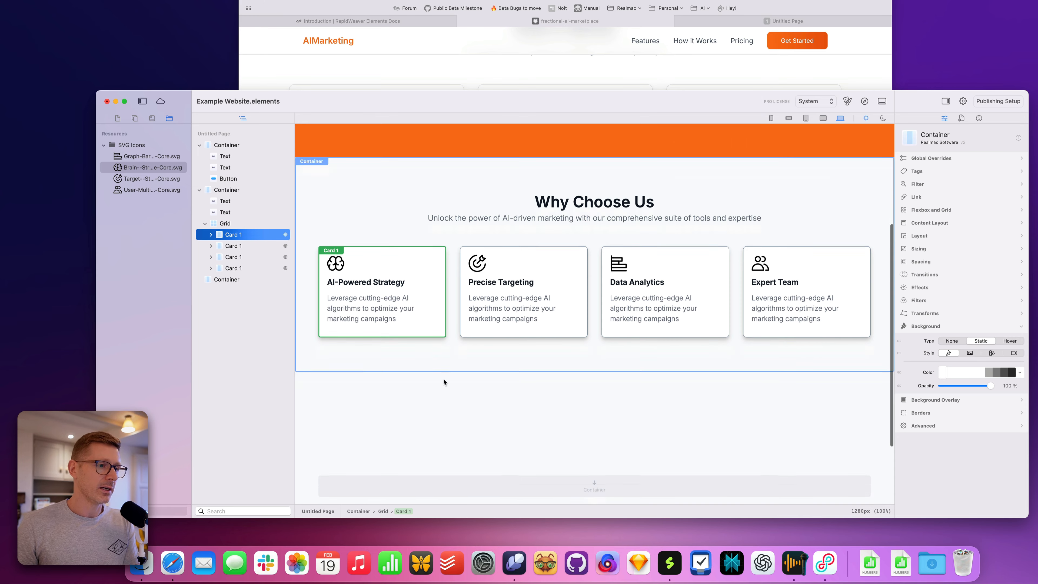
{"action": "scroll", "coordinate": [470, 356], "scroll_direction": "down", "scroll_amount": 3}
{"action": "left_click", "coordinate": [495, 335]}
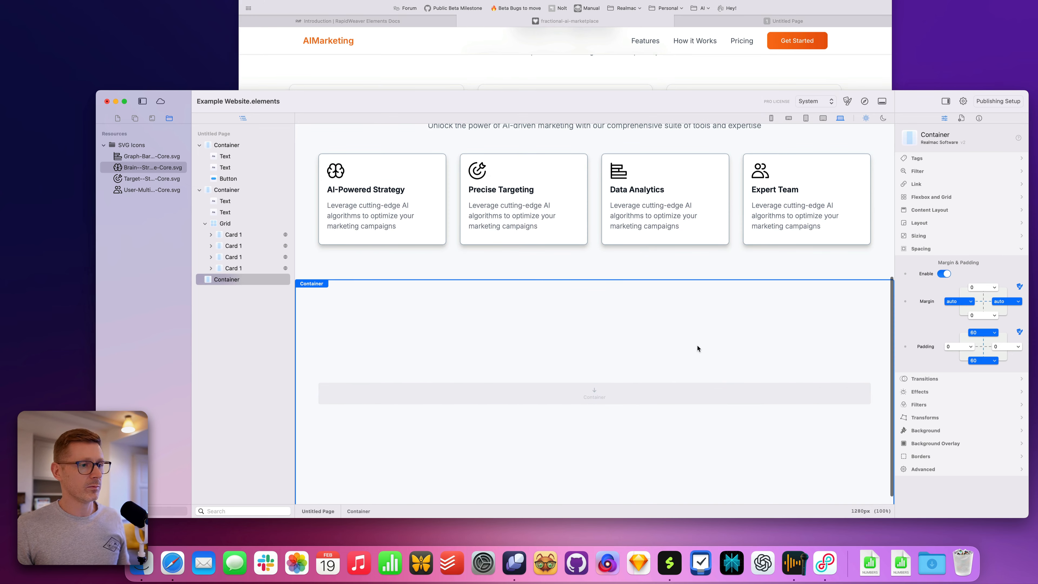
{"action": "left_click", "coordinate": [937, 430]}
{"action": "left_click", "coordinate": [1021, 360]}
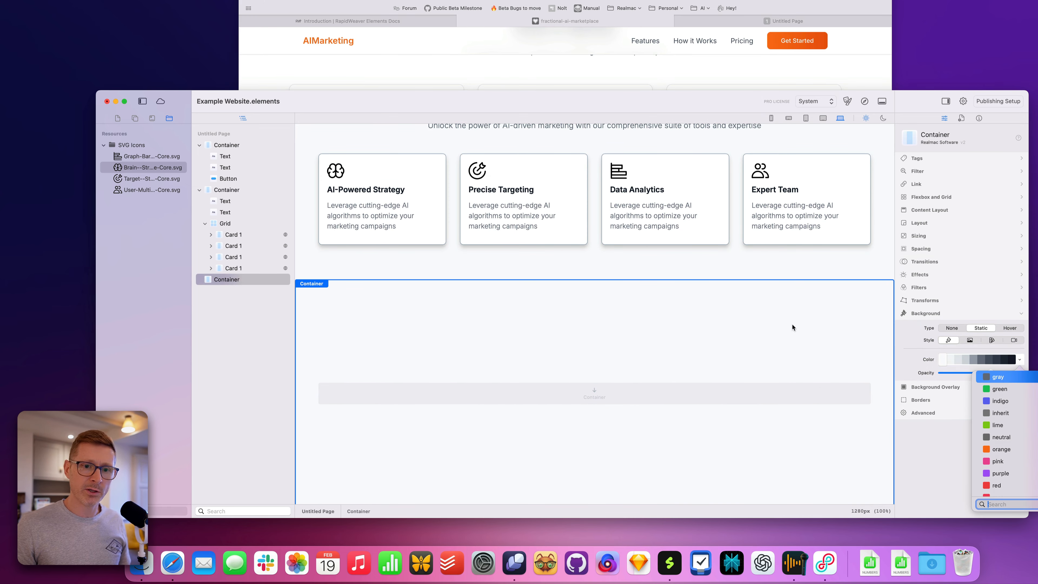
{"action": "left_click", "coordinate": [1002, 377]}
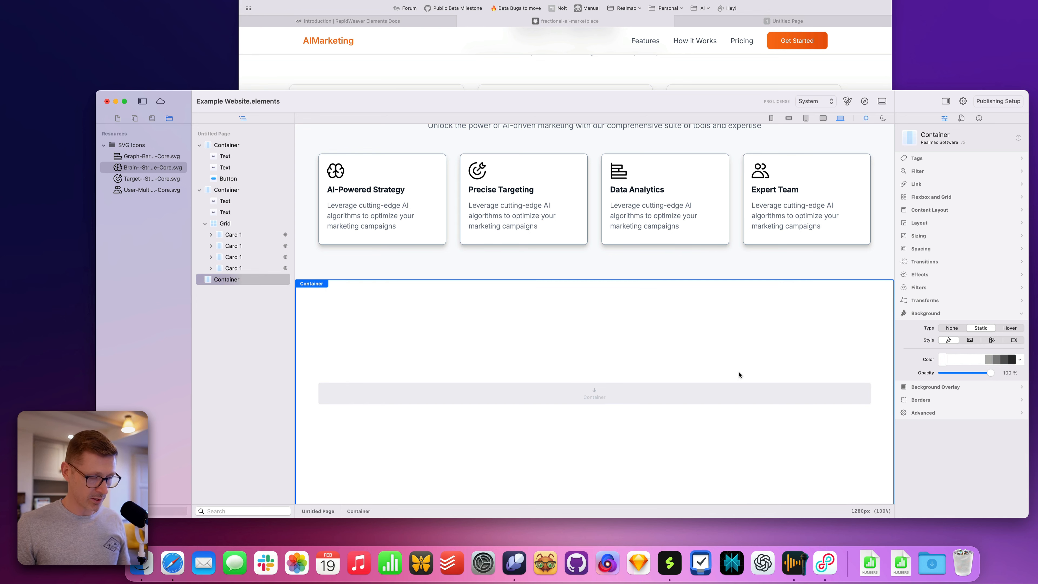
- Duplicate the empty white container
{"action": "scroll", "coordinate": [739, 375], "scroll_direction": "down", "scroll_amount": 2}
{"action": "key", "text": "super+d"}
{"action": "scroll", "coordinate": [739, 375], "scroll_direction": "down", "scroll_amount": 5}
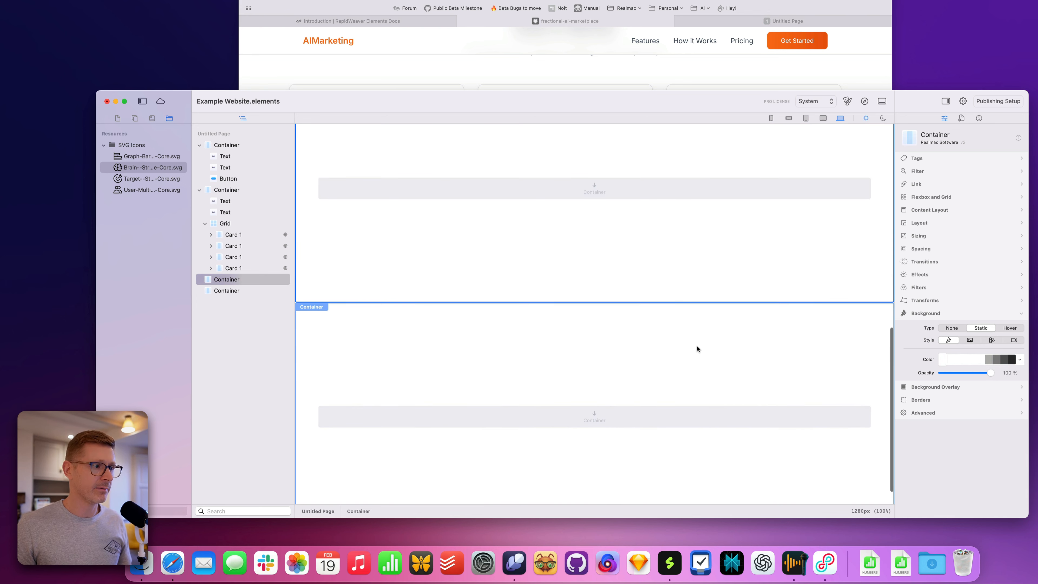
{"action": "scroll", "coordinate": [640, 239], "scroll_direction": "up", "scroll_amount": 2}
{"action": "scroll", "coordinate": [638, 236], "scroll_direction": "up", "scroll_amount": 5}
- Copy the Why Choose Us heading and its subtitle into the first white container below the cards
{"action": "left_click", "coordinate": [585, 74]}
{"action": "scroll", "coordinate": [602, 223], "scroll_direction": "up", "scroll_amount": 4}
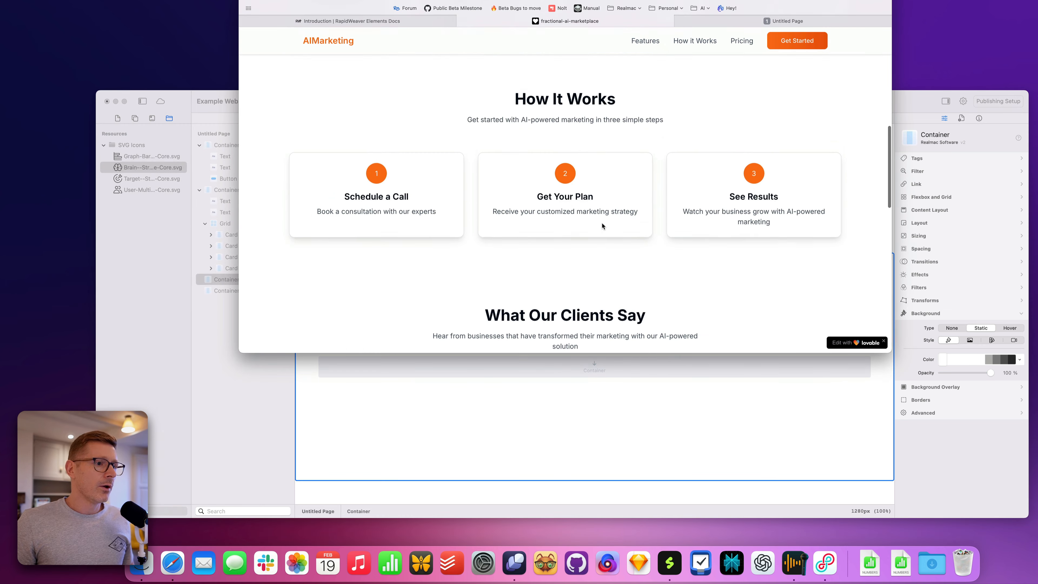
{"action": "scroll", "coordinate": [602, 223], "scroll_direction": "down", "scroll_amount": 6}
{"action": "scroll", "coordinate": [610, 230], "scroll_direction": "down", "scroll_amount": 3}
{"action": "left_click", "coordinate": [609, 445]}
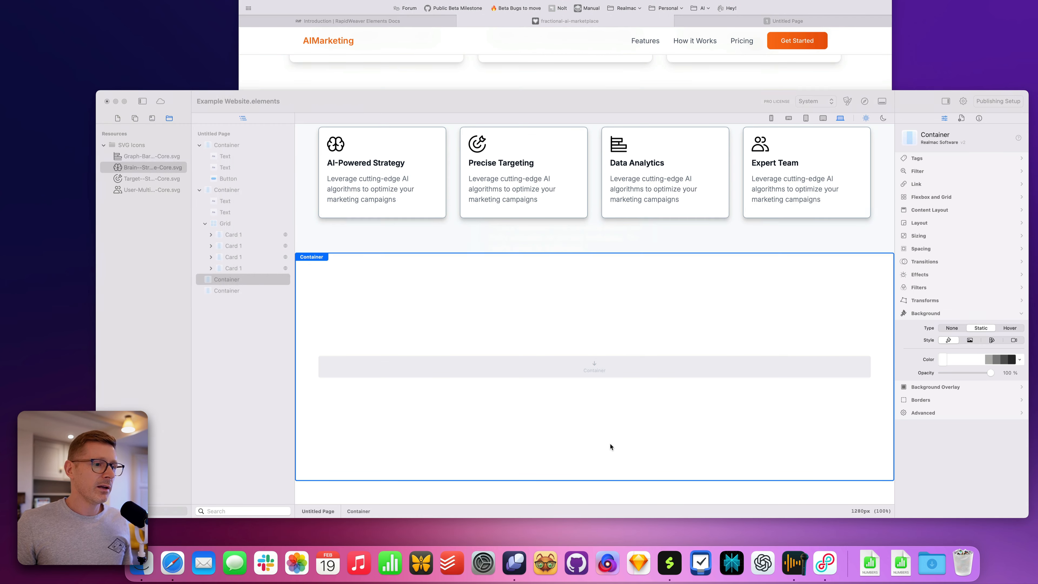
{"action": "scroll", "coordinate": [638, 261], "scroll_direction": "up", "scroll_amount": 4}
{"action": "scroll", "coordinate": [637, 258], "scroll_direction": "up", "scroll_amount": 1}
{"action": "left_click", "coordinate": [596, 217]}
{"action": "left_click", "coordinate": [602, 232], "text": "shift"}
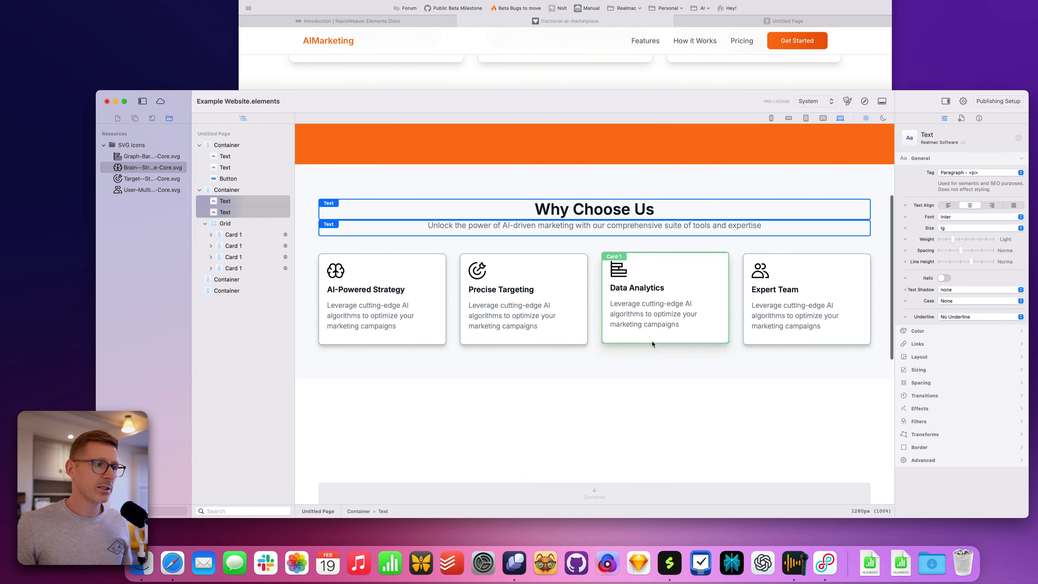
{"action": "scroll", "coordinate": [653, 343], "scroll_direction": "down", "scroll_amount": 3}
{"action": "left_click_drag", "start_coordinate": [581, 157], "coordinate": [624, 430]}
{"action": "left_click", "coordinate": [624, 430]}
{"action": "scroll", "coordinate": [637, 387], "scroll_direction": "down", "scroll_amount": 3}
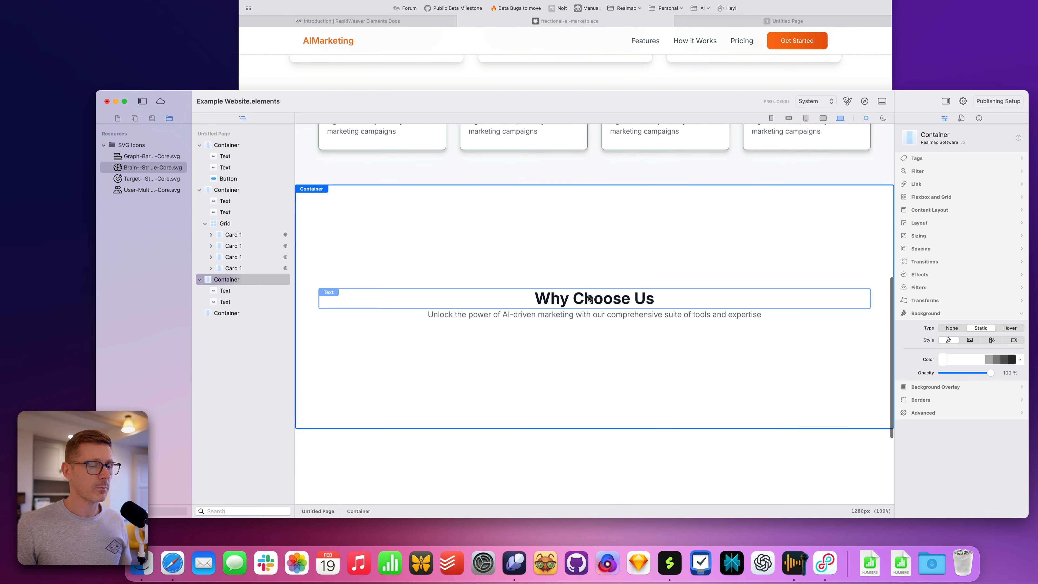
- Replace the copied heading with "What Our Clients Say" from the reference site
{"action": "left_click", "coordinate": [584, 72]}
{"action": "left_click_drag", "start_coordinate": [484, 140], "coordinate": [708, 143]}
{"action": "key", "text": "super+c"}
{"action": "left_click", "coordinate": [673, 375]}
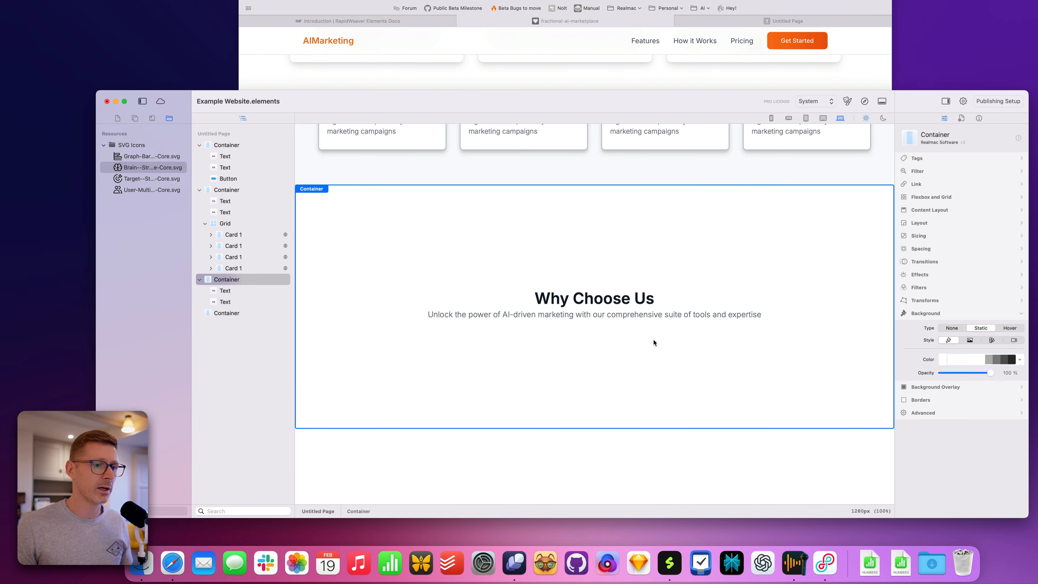
{"action": "left_click", "coordinate": [618, 302]}
{"action": "double_click", "coordinate": [617, 302]}
{"action": "key", "text": "super+v"}
{"action": "left_click", "coordinate": [612, 263]}
- Replace the copied subtitle with the reference text "Hear from businesses that have transformed their marketing with our AI-powered solution"
{"action": "left_click", "coordinate": [608, 81]}
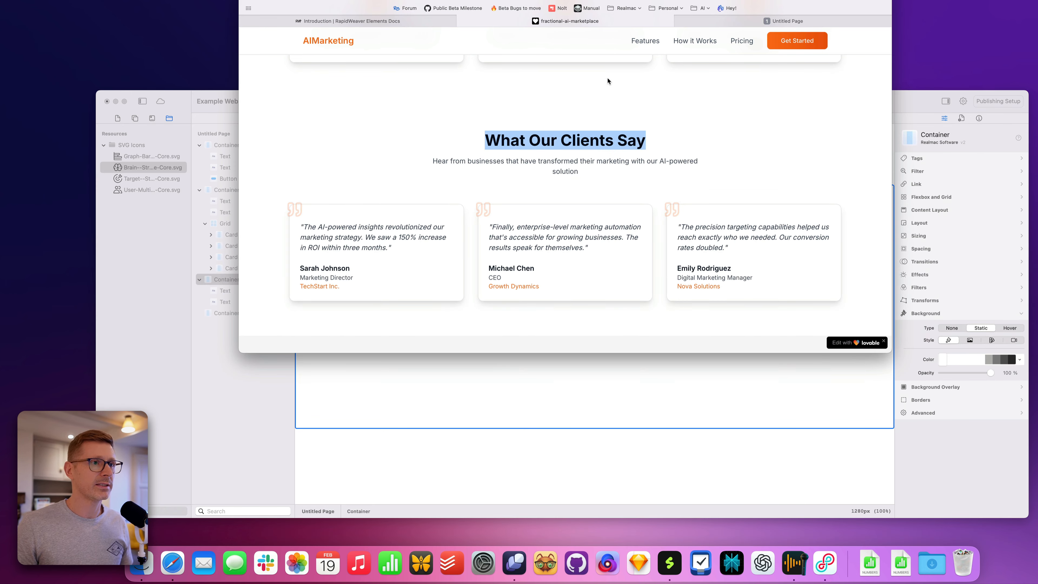
{"action": "left_click_drag", "start_coordinate": [417, 165], "coordinate": [678, 173]}
{"action": "key", "text": "super+c"}
{"action": "left_click", "coordinate": [671, 360]}
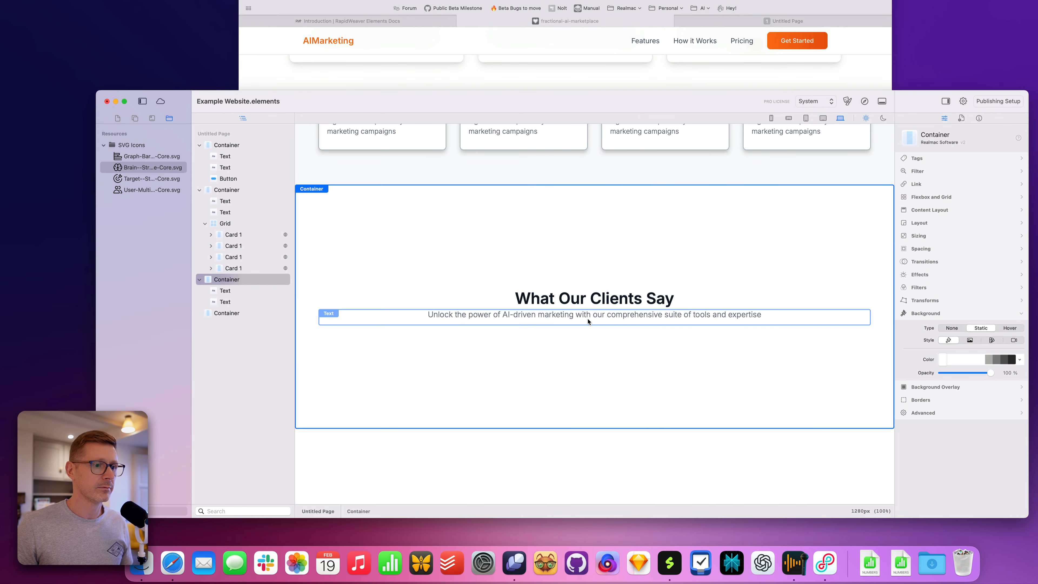
{"action": "double_click", "coordinate": [581, 315]}
{"action": "key", "text": "super+v"}
{"action": "left_click", "coordinate": [589, 331]}
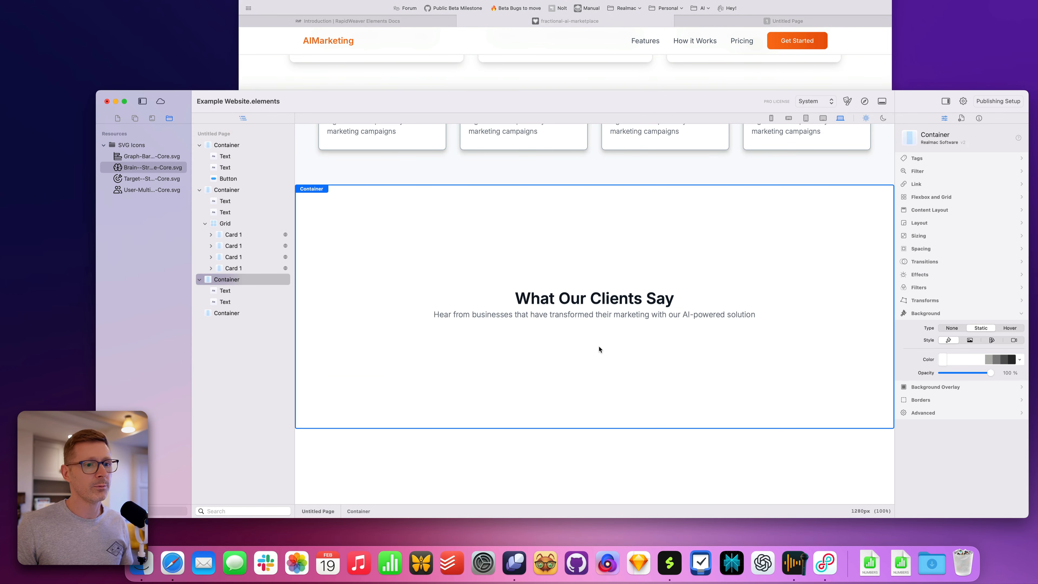
- Add a Grid component below the subtitle in the What Our Clients Say container
{"action": "scroll", "coordinate": [589, 287], "scroll_direction": "up", "scroll_amount": 3}
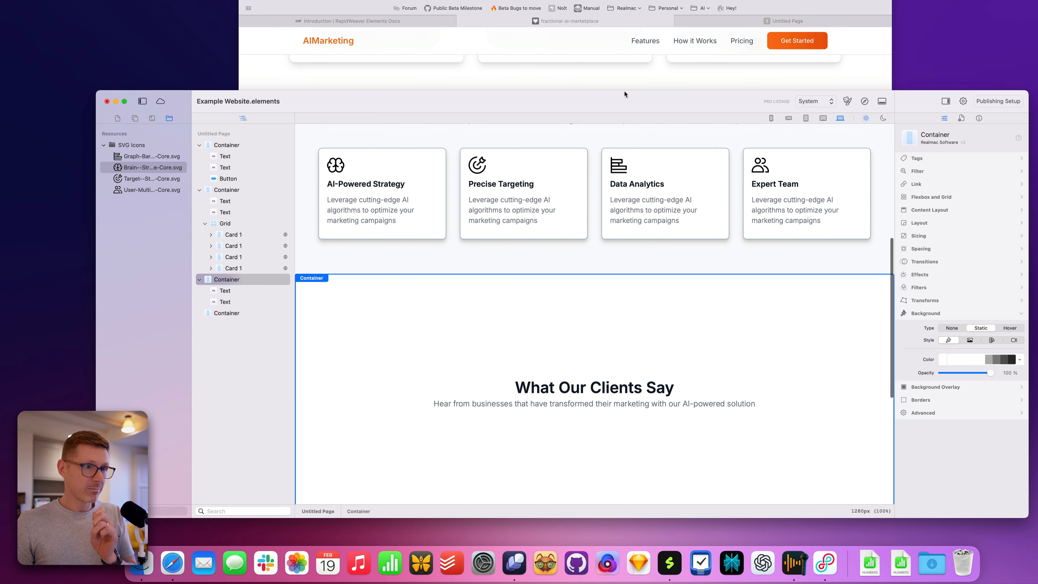
{"action": "left_click", "coordinate": [566, 69]}
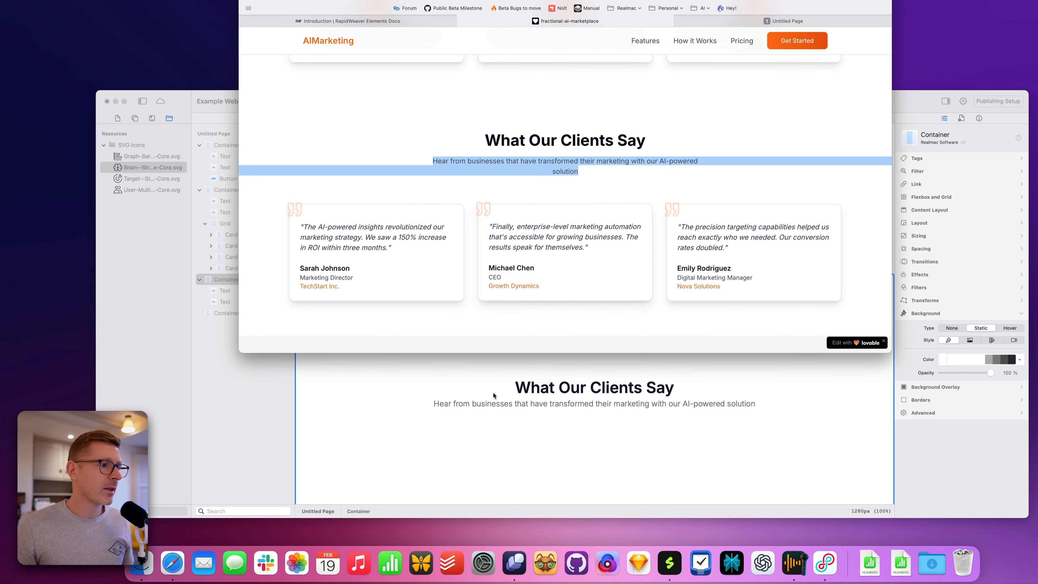
{"action": "left_click", "coordinate": [614, 399]}
{"action": "scroll", "coordinate": [574, 338], "scroll_direction": "down", "scroll_amount": 2}
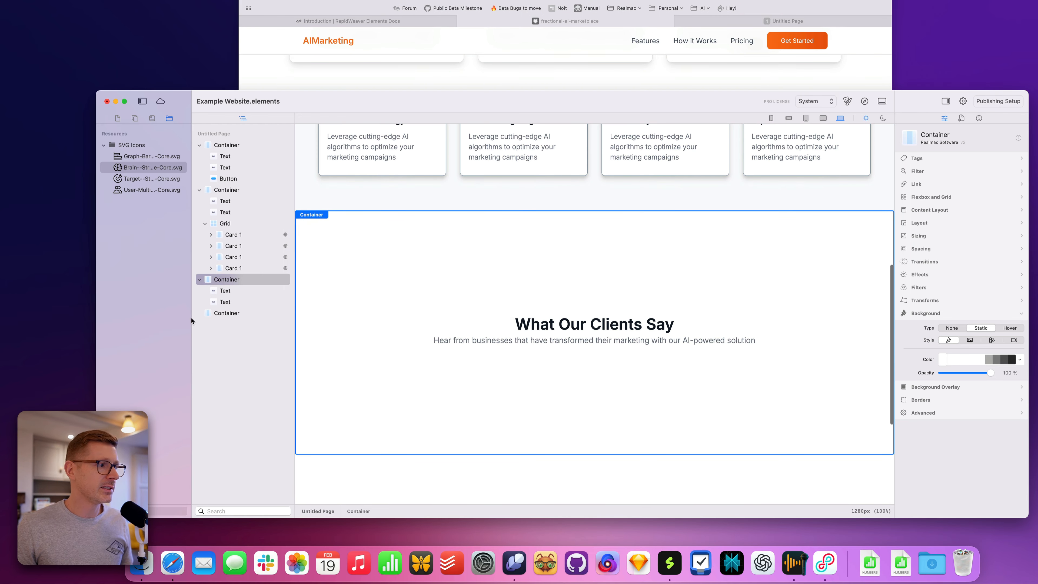
{"action": "left_click", "coordinate": [118, 119]}
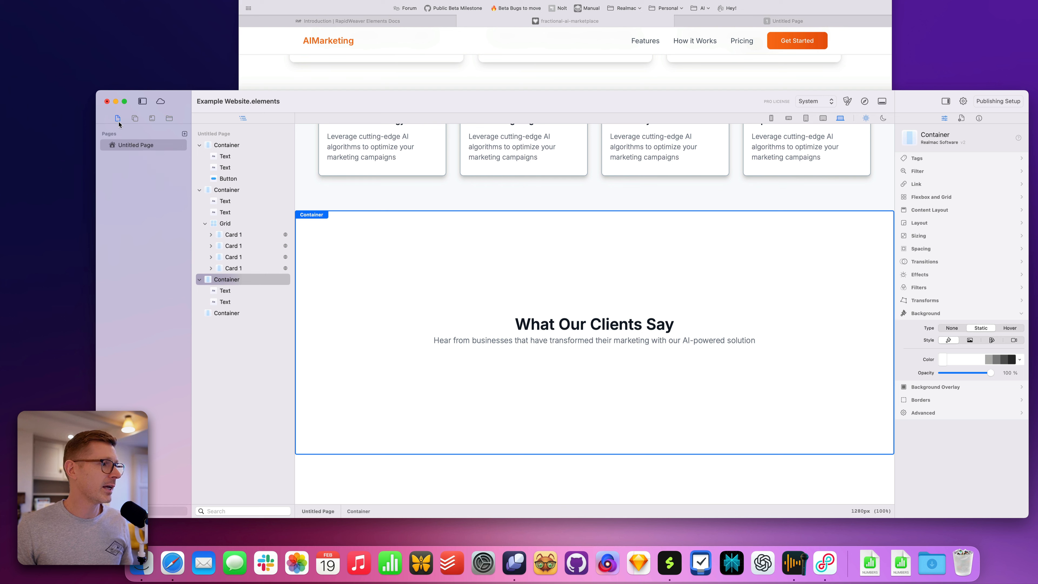
{"action": "left_click", "coordinate": [138, 119]}
{"action": "scroll", "coordinate": [155, 318], "scroll_direction": "down", "scroll_amount": 3}
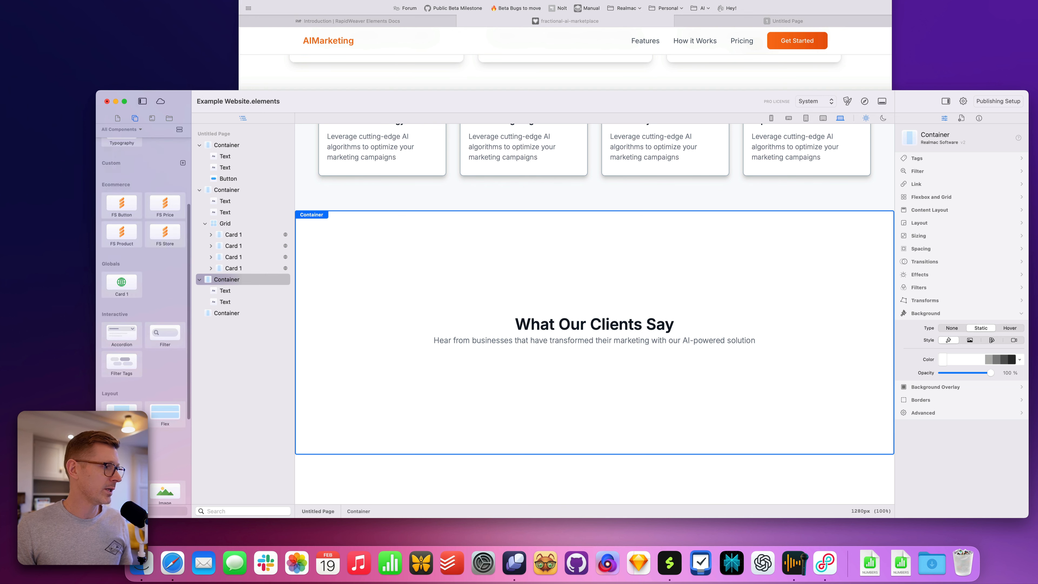
{"action": "left_click_drag", "start_coordinate": [122, 414], "coordinate": [589, 362]}
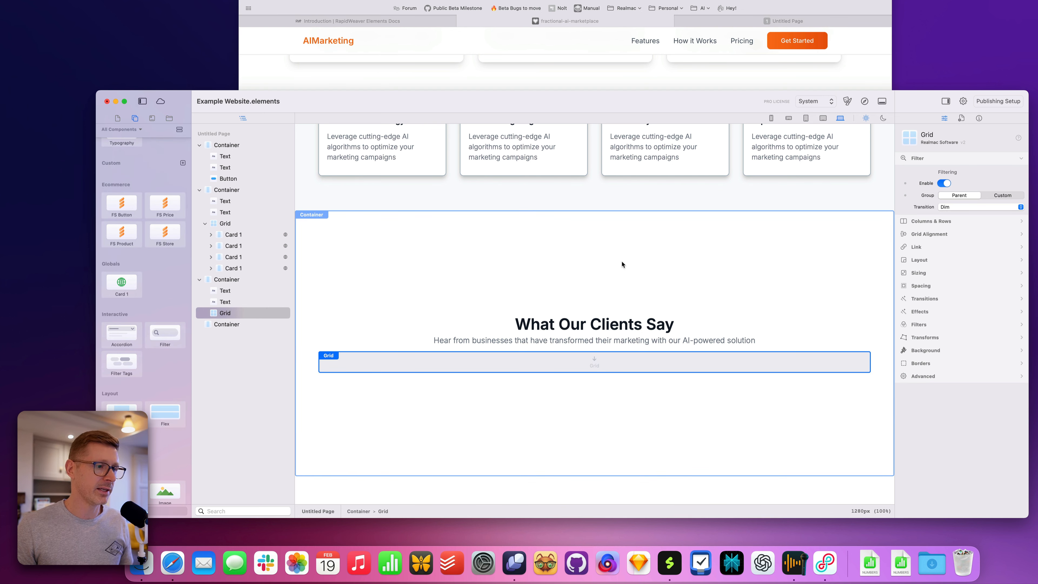
- Set the new grid's top margin to 10
{"action": "left_click", "coordinate": [936, 286]}
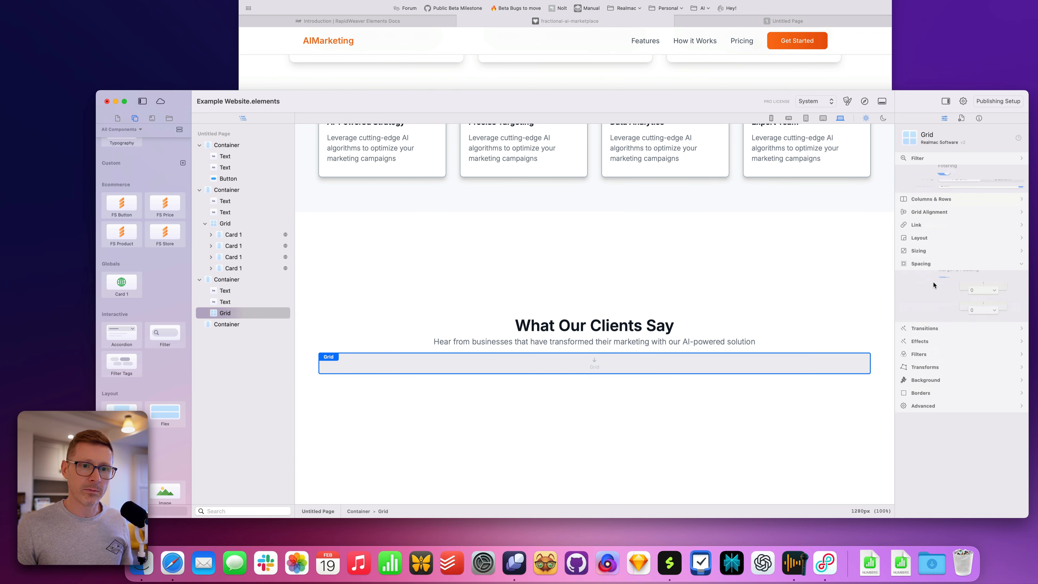
{"action": "left_click", "coordinate": [987, 276]}
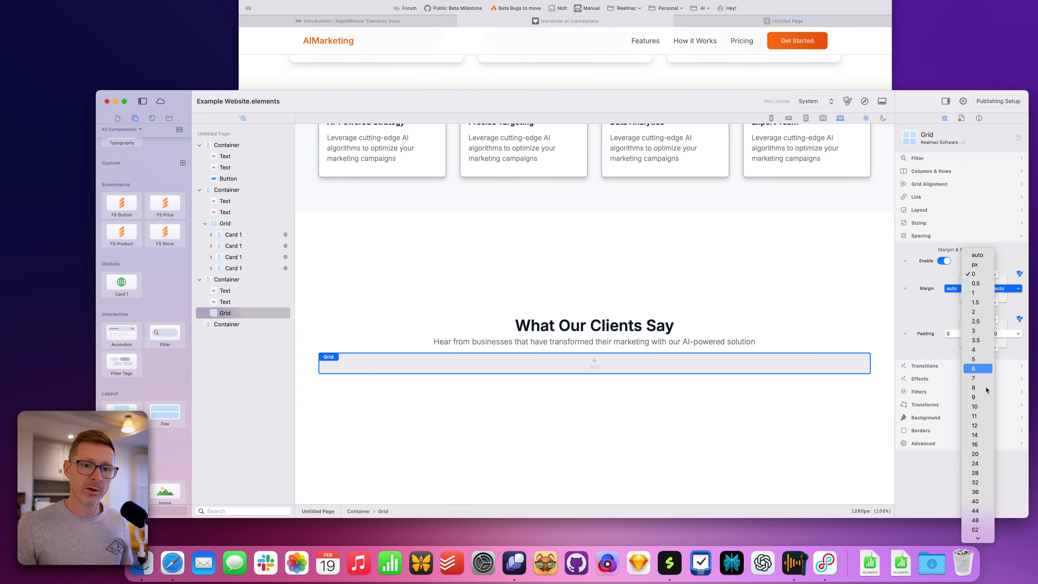
{"action": "left_click", "coordinate": [978, 407]}
- Place an instance of the Card 1 global in the What Our Clients Say grid
{"action": "scroll", "coordinate": [647, 280], "scroll_direction": "down", "scroll_amount": 5}
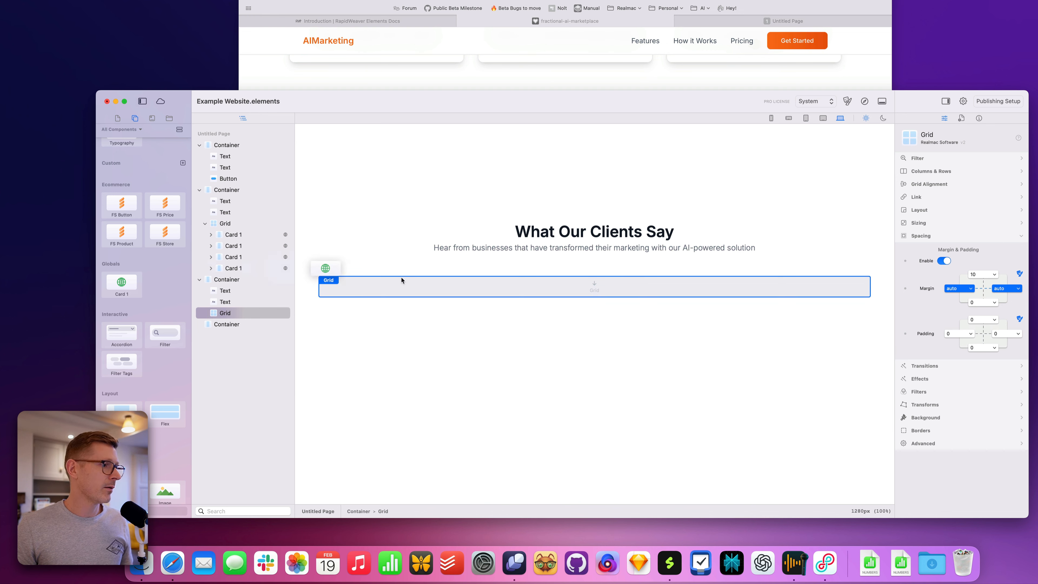
{"action": "left_click_drag", "start_coordinate": [402, 280], "coordinate": [411, 281]}
{"action": "left_click", "coordinate": [401, 253]}
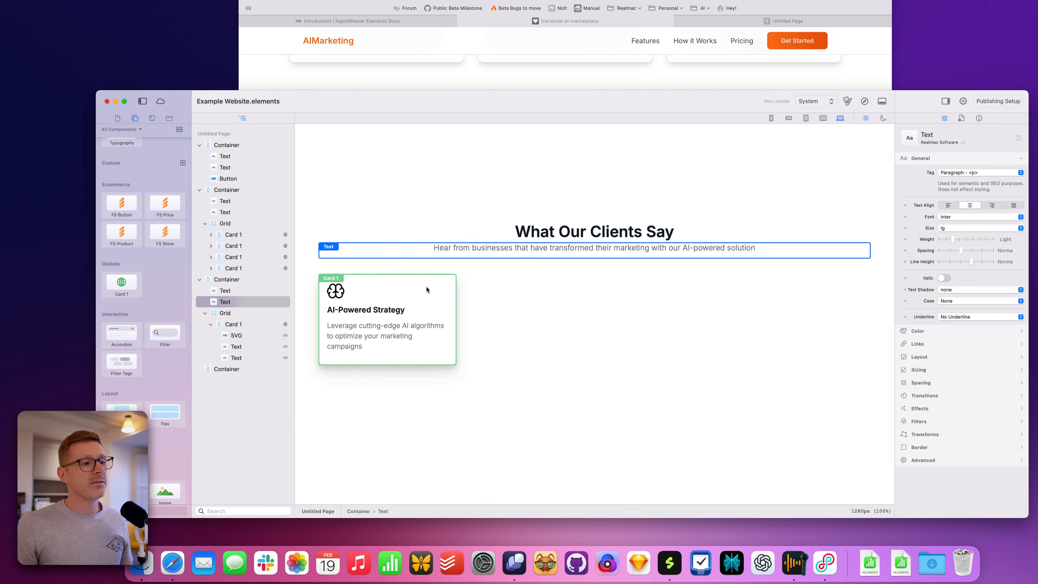
- Unlink the Card 1 instance in the What Our Clients Say grid from its global
{"action": "left_click", "coordinate": [451, 282]}
{"action": "right_click", "coordinate": [434, 284]}
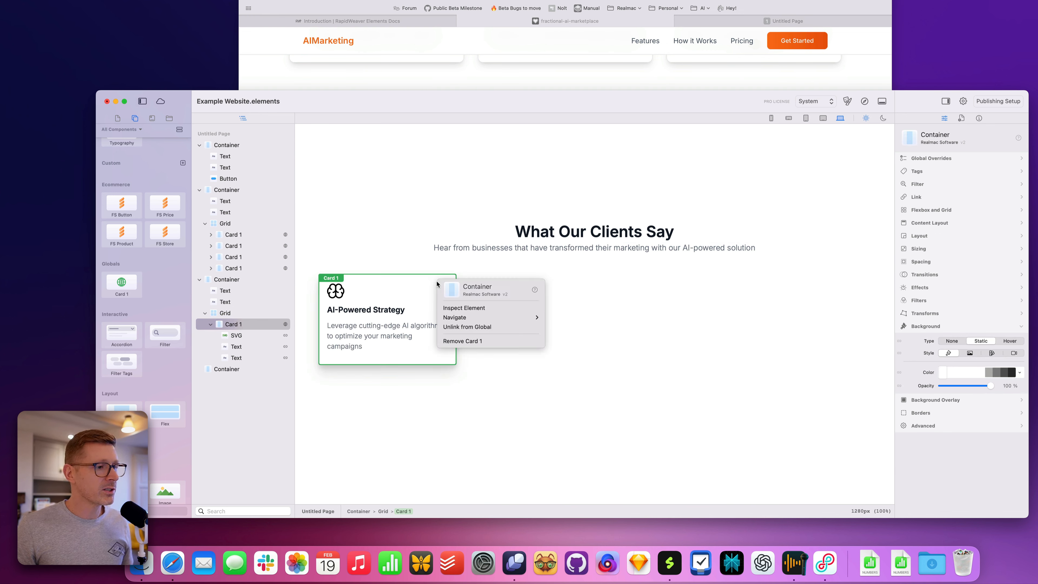
{"action": "left_click", "coordinate": [515, 326]}
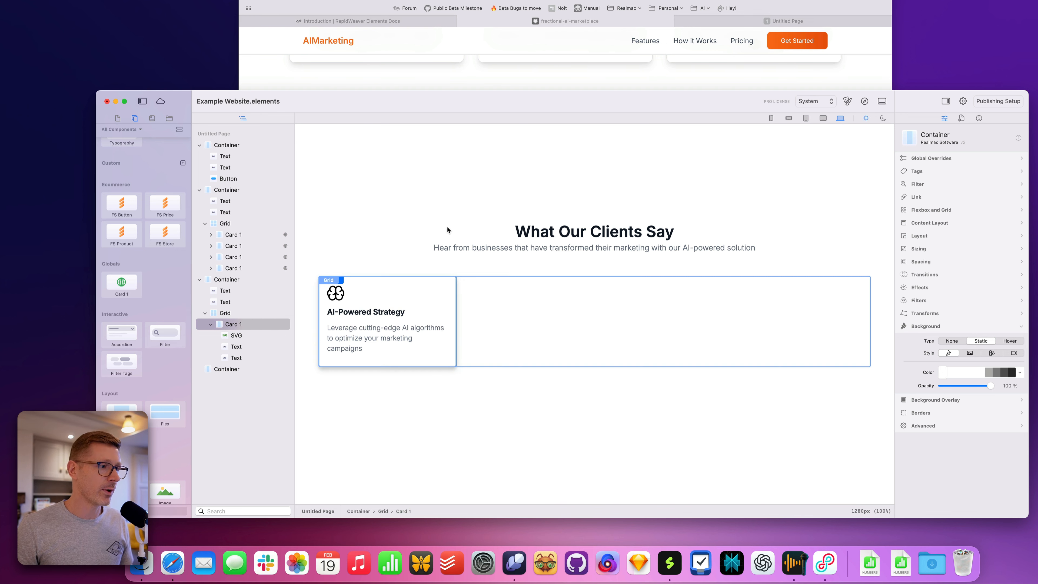
{"action": "scroll", "coordinate": [437, 281], "scroll_direction": "up", "scroll_amount": 5}
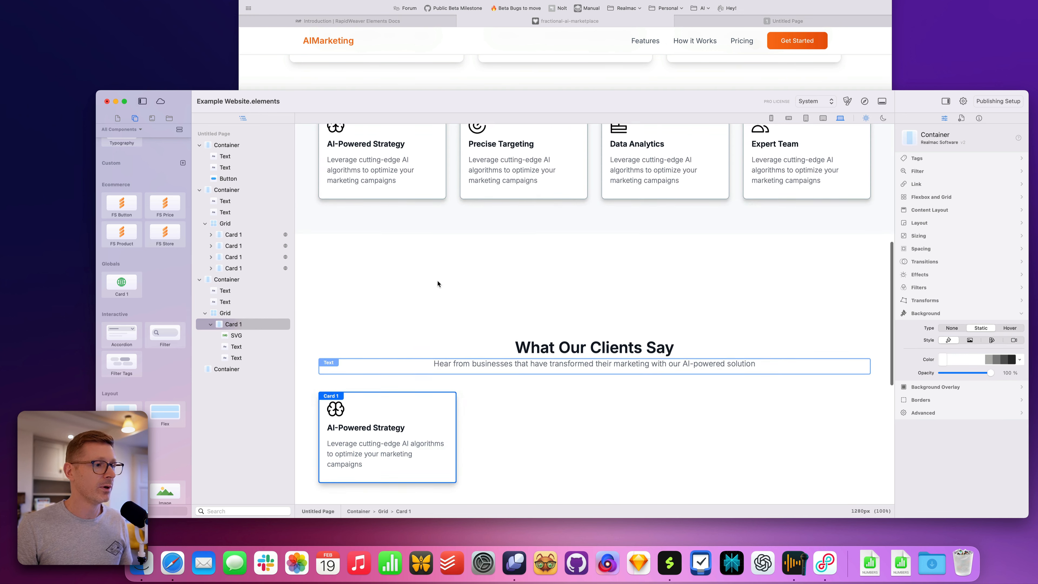
- Copy the first testimonial's quote from the What Our Clients Say section of the reference site
{"action": "left_click", "coordinate": [524, 75]}
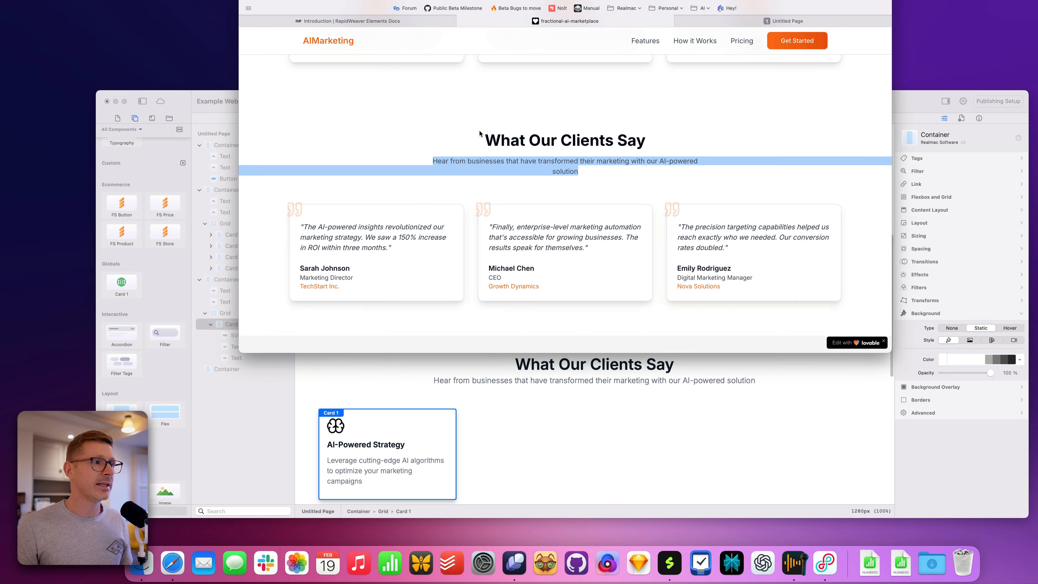
{"action": "scroll", "coordinate": [485, 134], "scroll_direction": "down", "scroll_amount": 3}
{"action": "left_click_drag", "start_coordinate": [421, 132], "coordinate": [278, 115]}
{"action": "key", "text": "super+c"}
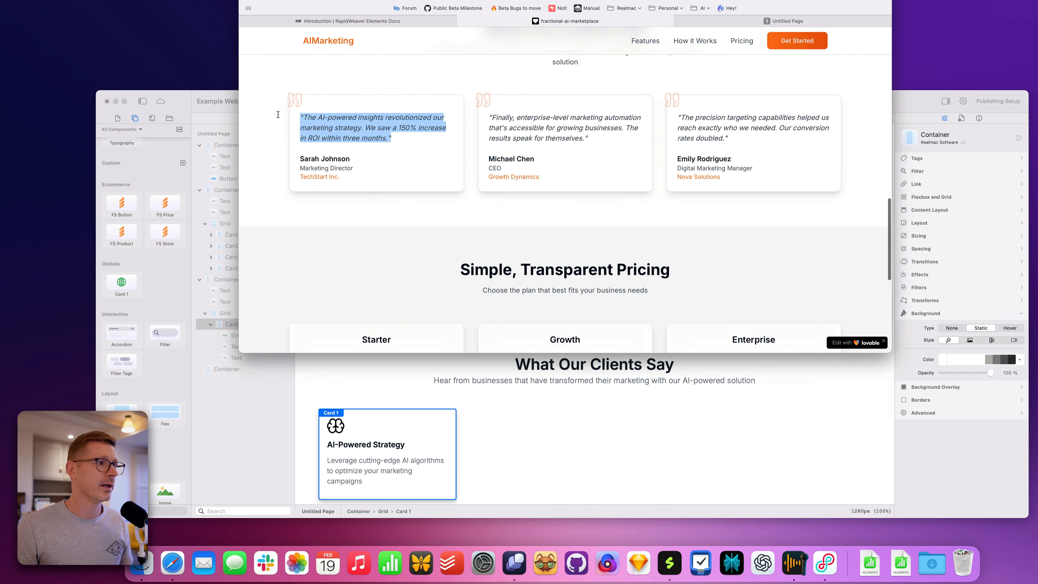
- Move the description text above the title in the unlinked card of the What Our Clients Say grid
{"action": "left_click", "coordinate": [576, 416]}
{"action": "scroll", "coordinate": [576, 416], "scroll_direction": "down", "scroll_amount": 3}
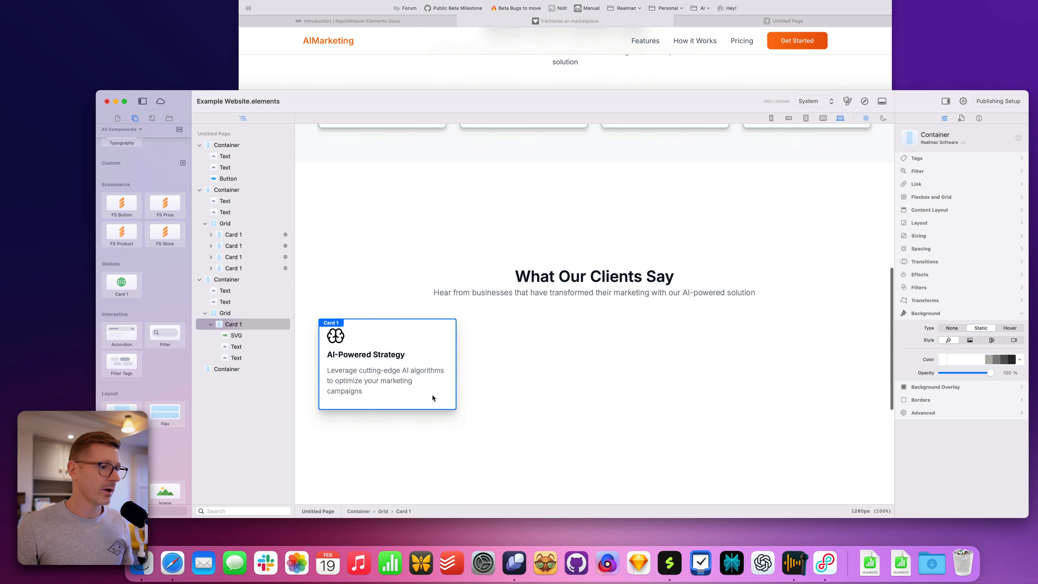
{"action": "left_click_drag", "start_coordinate": [344, 392], "coordinate": [363, 348]}
- Replace the card's description with the copied testimonial quote and delete the card's brain icon
{"action": "double_click", "coordinate": [370, 365]}
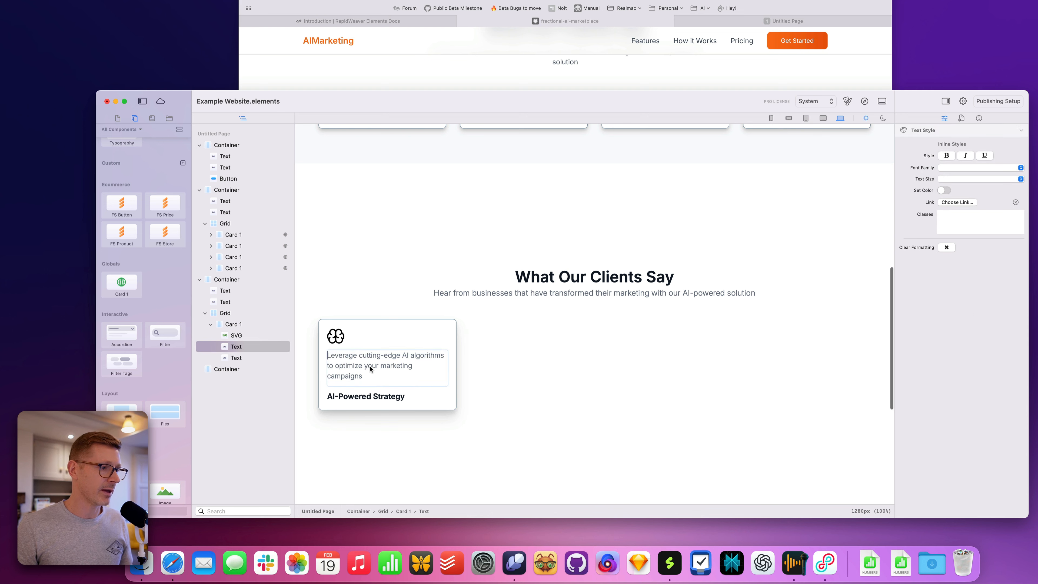
{"action": "key", "text": "super+a"}
{"action": "key", "text": "super+v"}
{"action": "left_click", "coordinate": [336, 336]}
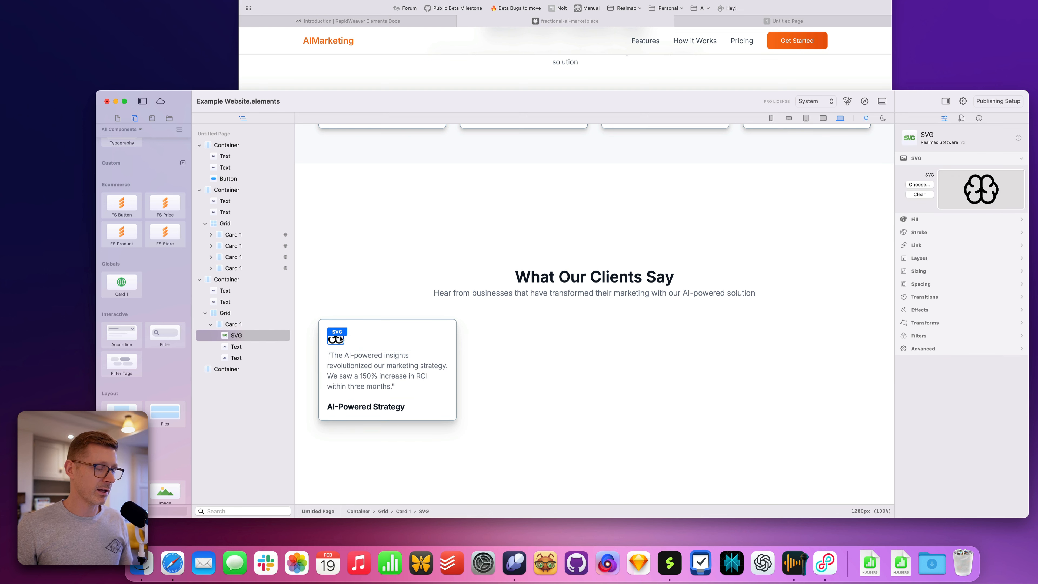
{"action": "key", "text": "Escape"}
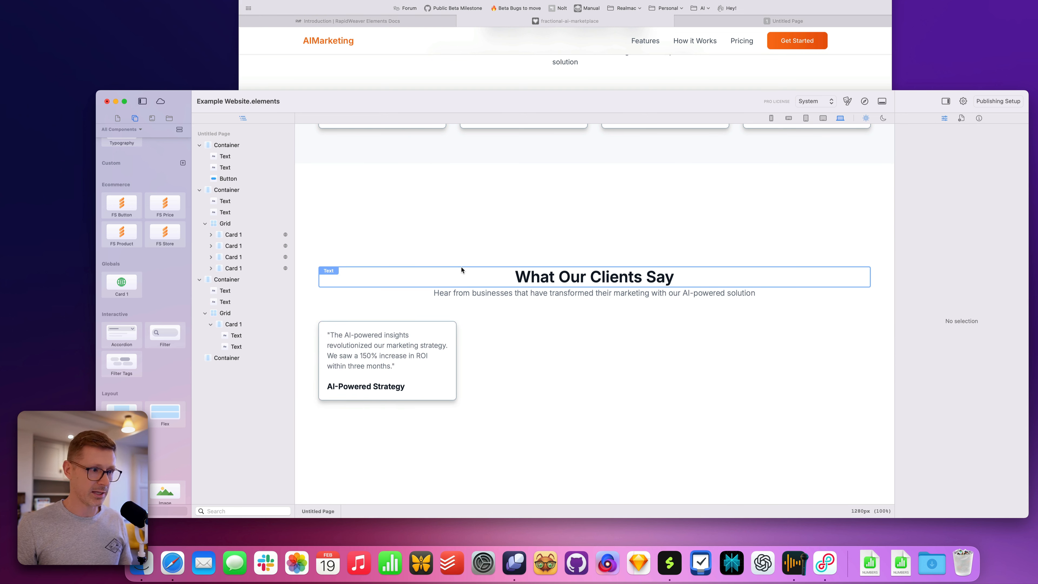
- Copy the first client's name from the reference site's testimonial
{"action": "left_click", "coordinate": [452, 76]}
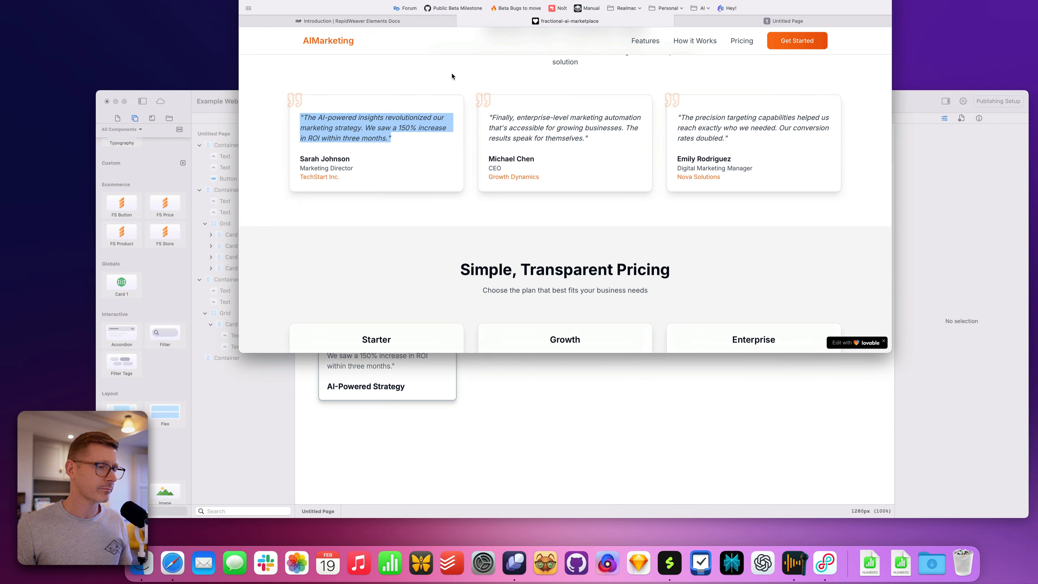
{"action": "triple_click", "coordinate": [303, 156]}
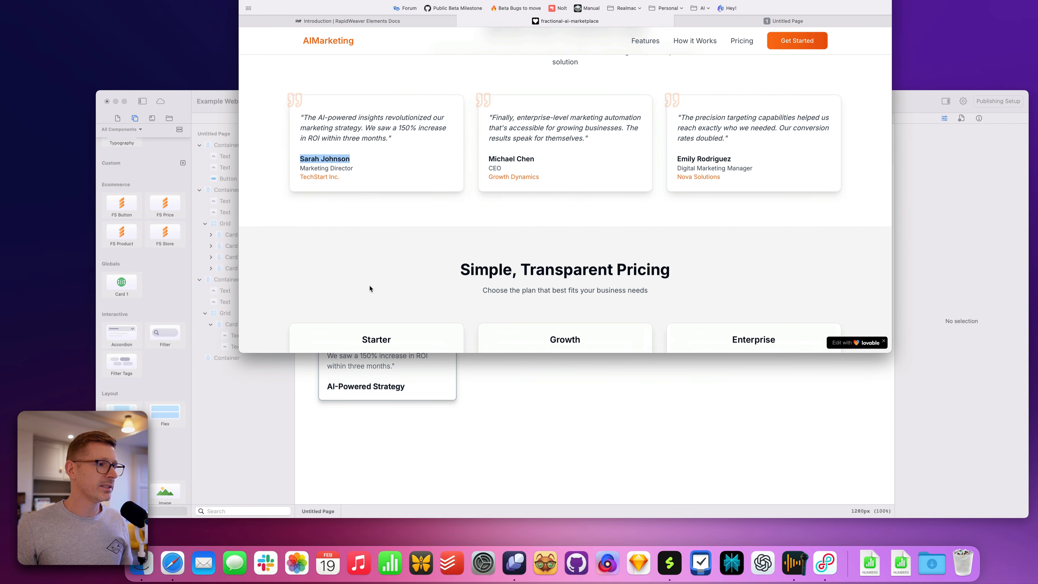
{"action": "left_click", "coordinate": [456, 380]}
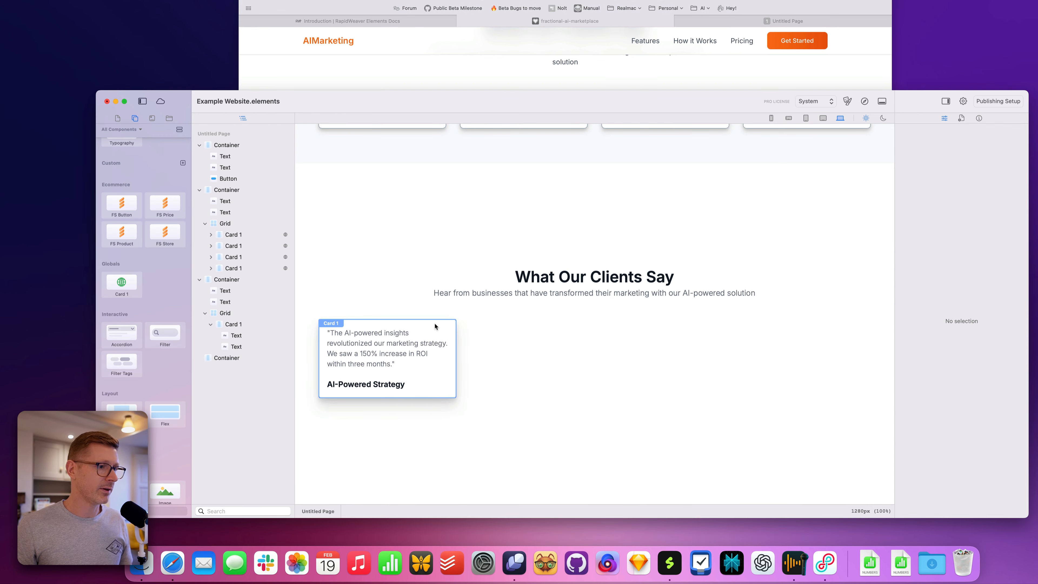
- Duplicate the card's bold AI-Powered Strategy text twice so three lines sit below the quote
{"action": "left_click", "coordinate": [374, 386]}
{"action": "key", "text": "super+d"}
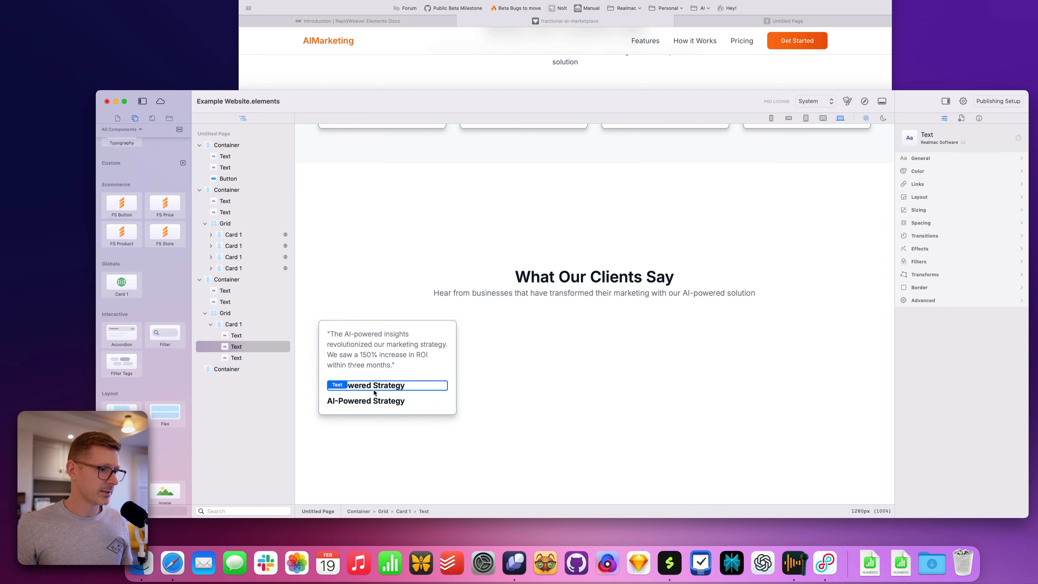
{"action": "left_click", "coordinate": [426, 70]}
{"action": "left_click", "coordinate": [504, 397]}
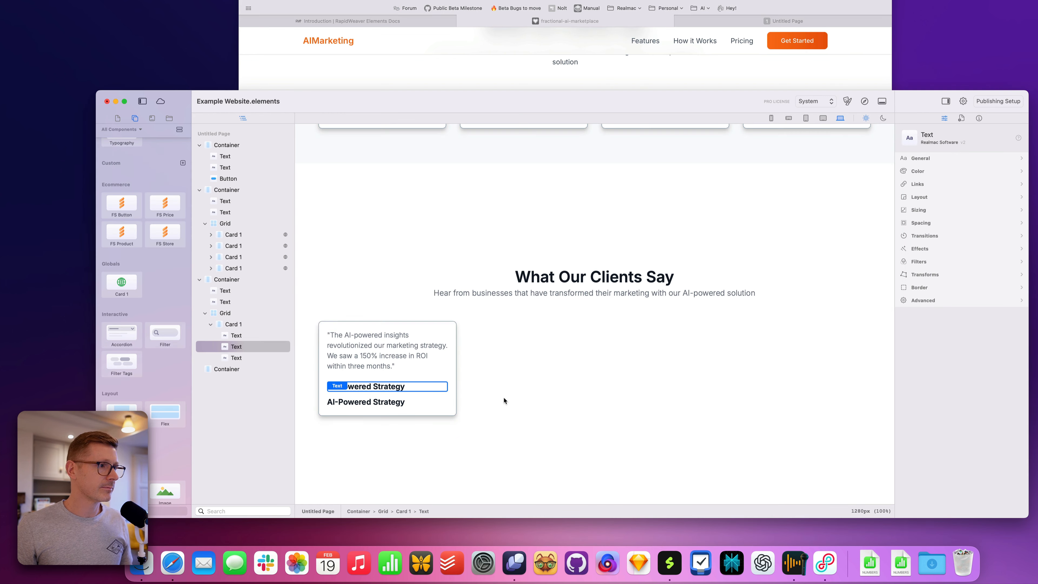
{"action": "left_click_drag", "start_coordinate": [364, 401], "coordinate": [385, 414]}
- Set the text size of the three bold lines below the quote to base
{"action": "left_click", "coordinate": [386, 414]}
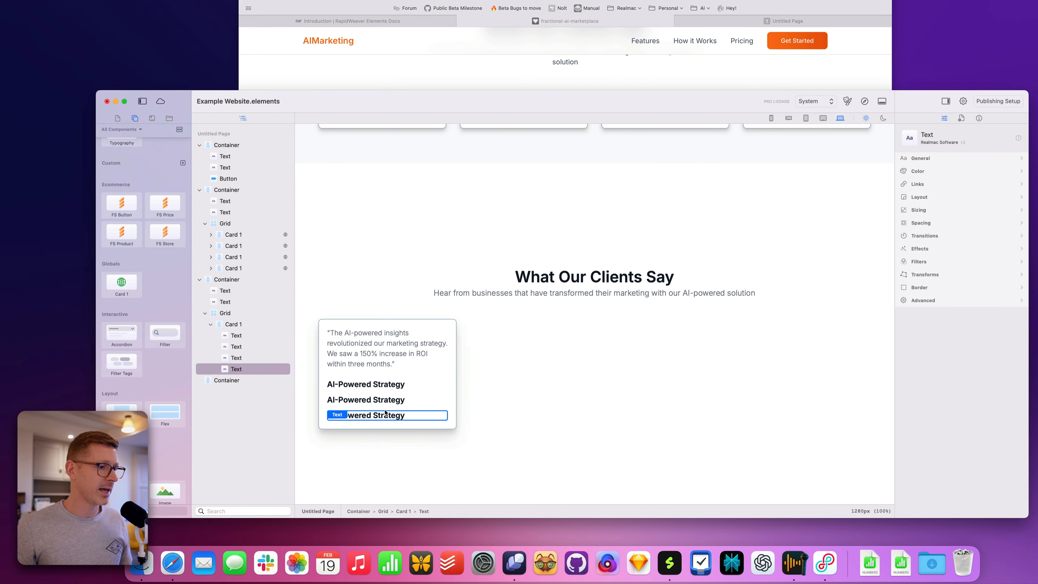
{"action": "left_click", "coordinate": [389, 400], "text": "shift"}
{"action": "left_click", "coordinate": [391, 387], "text": "shift"}
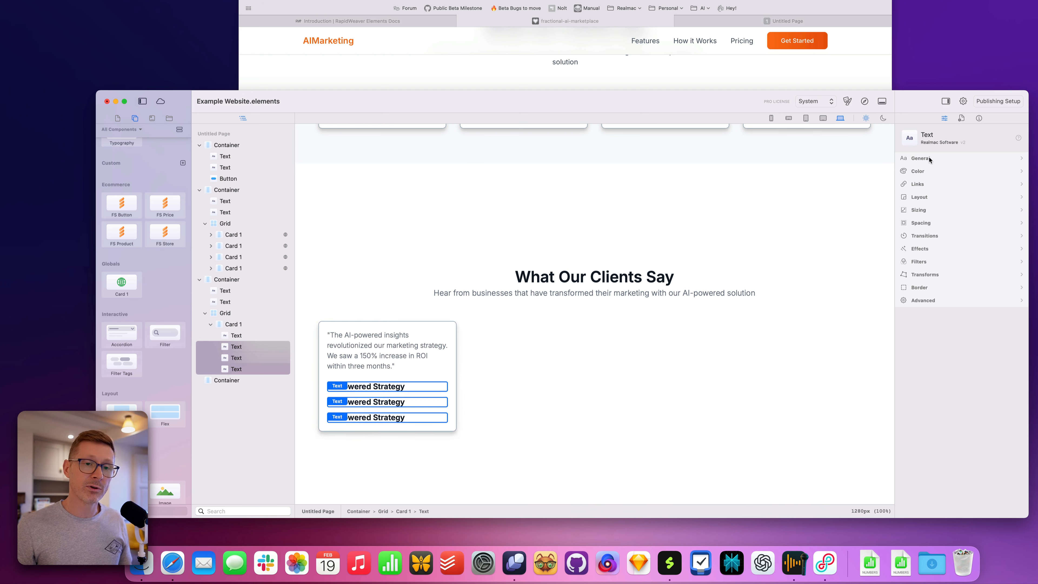
{"action": "scroll", "coordinate": [570, 72], "scroll_direction": "down", "scroll_amount": 5}
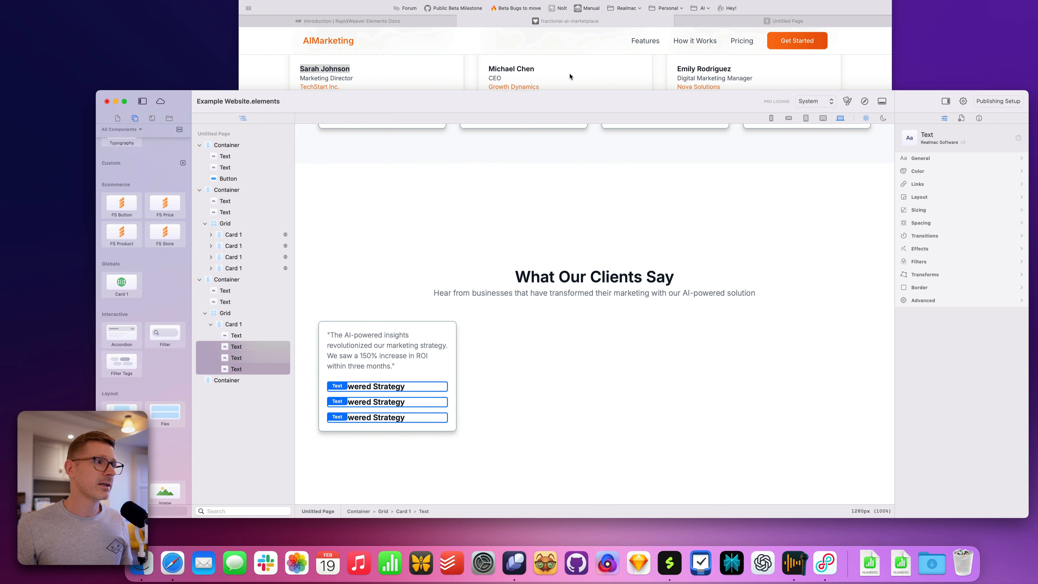
{"action": "left_click", "coordinate": [932, 158]}
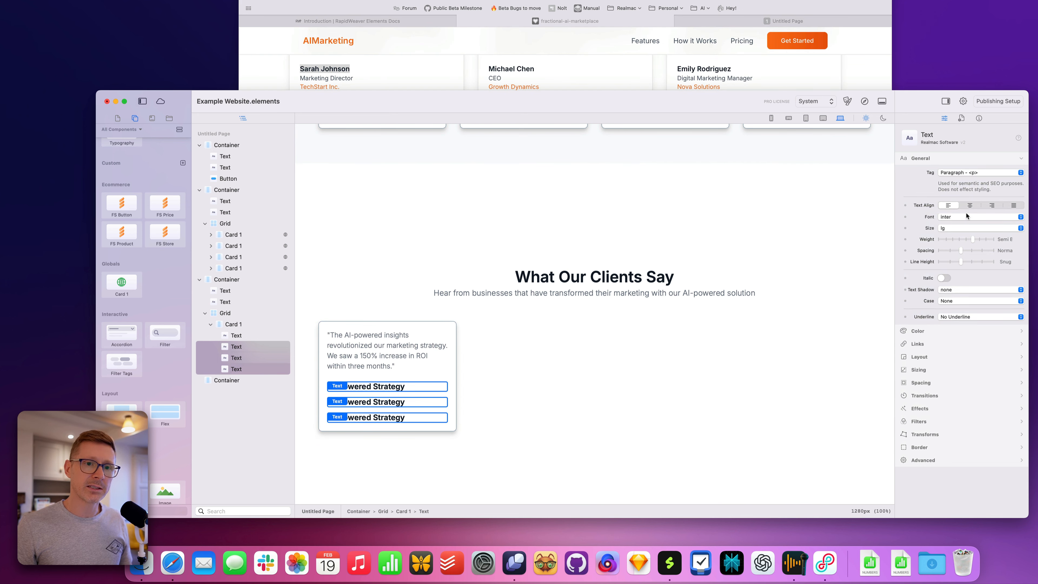
{"action": "left_click", "coordinate": [969, 228]}
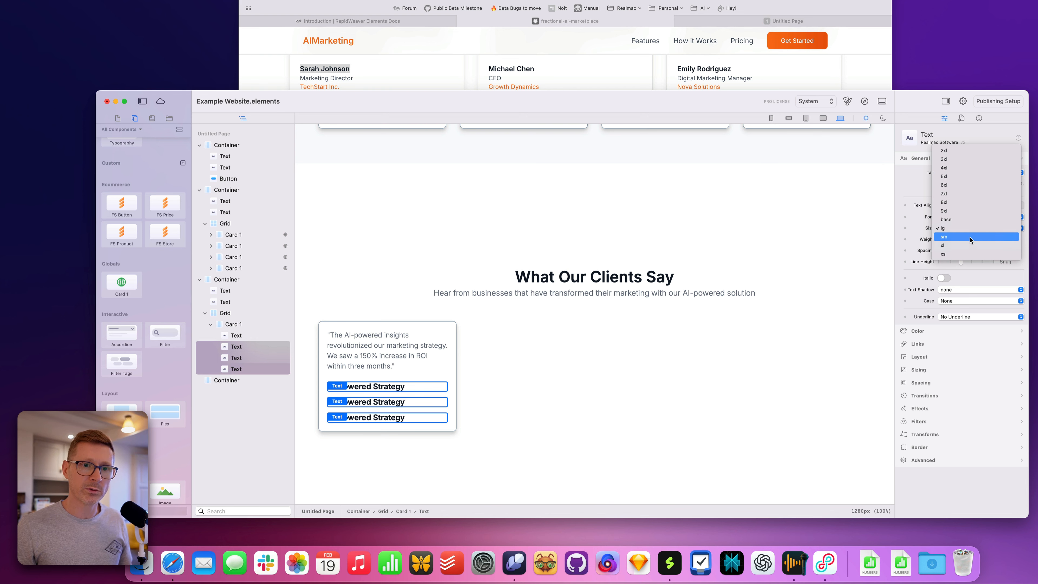
{"action": "left_click", "coordinate": [971, 219]}
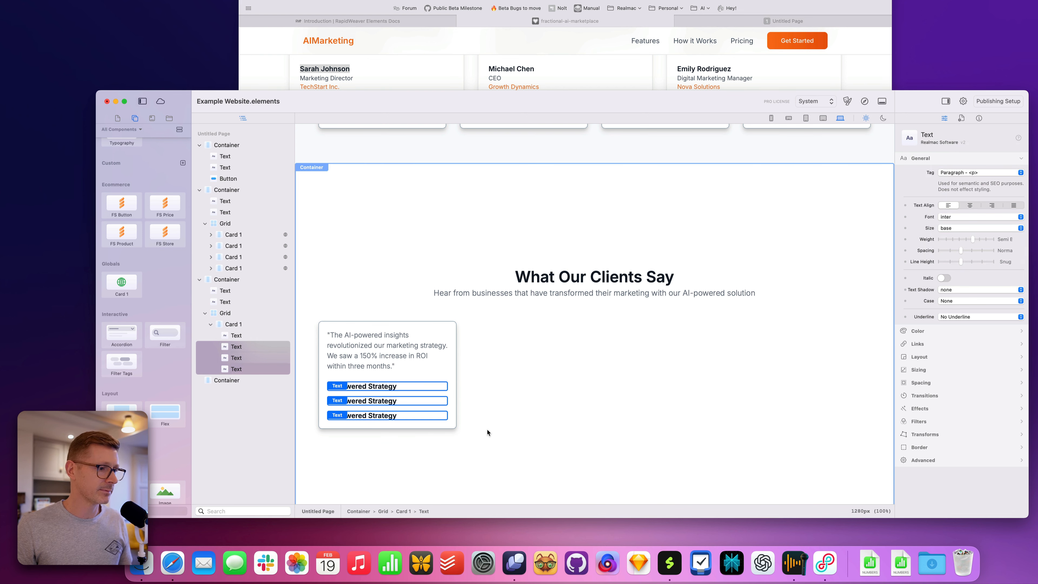
{"action": "left_click", "coordinate": [487, 429]}
- Replace the first bold line below the quote with the copied client's name
{"action": "left_click", "coordinate": [433, 77]}
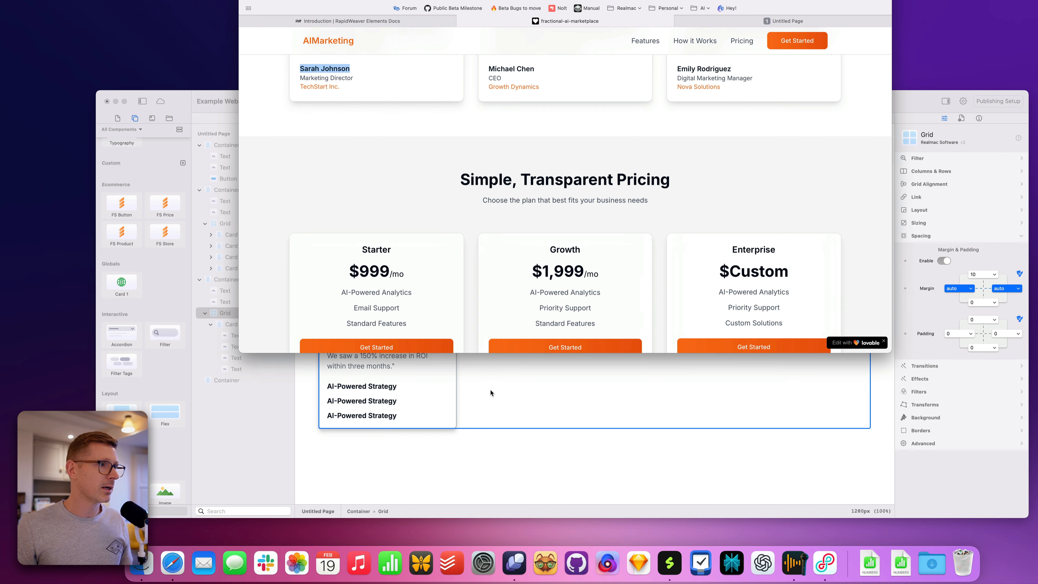
{"action": "left_click", "coordinate": [496, 412]}
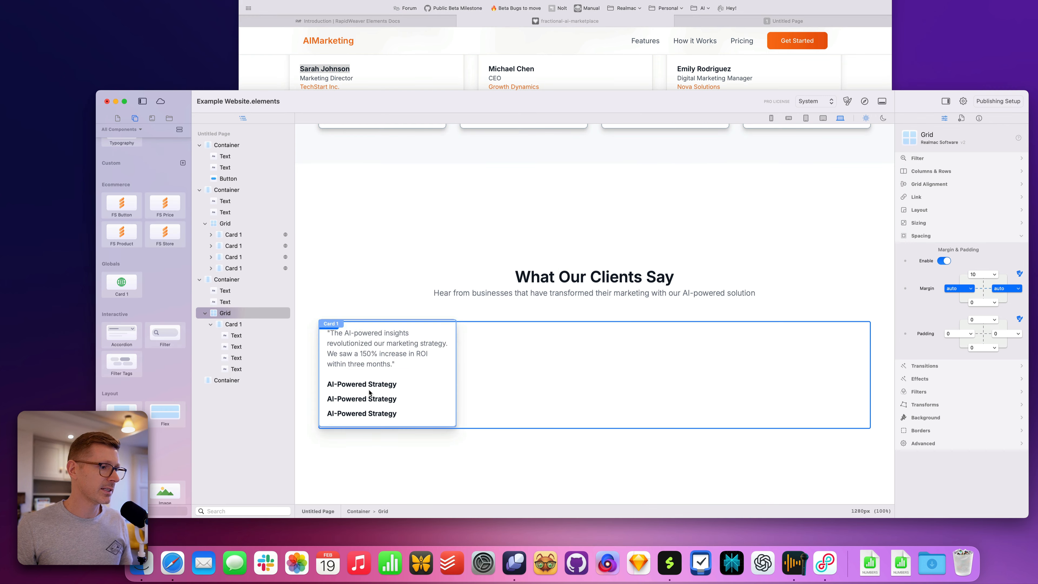
{"action": "double_click", "coordinate": [370, 385]}
{"action": "left_click", "coordinate": [482, 389]}
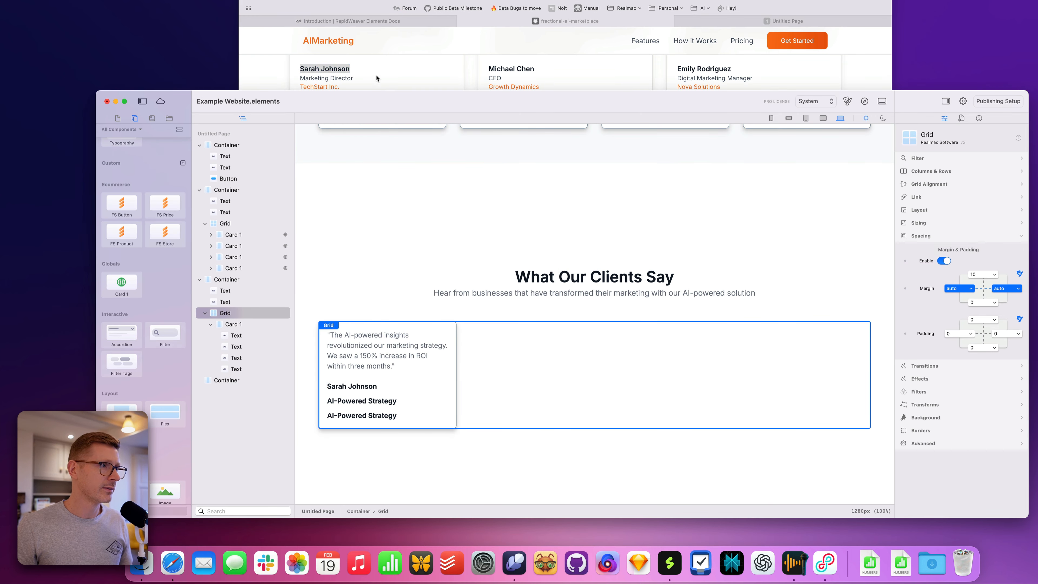
- Replace the second bold line with the reference testimonial's job title, "Marketing Director"
{"action": "left_click_drag", "start_coordinate": [376, 78], "coordinate": [309, 75]}
{"action": "left_click", "coordinate": [368, 389]}
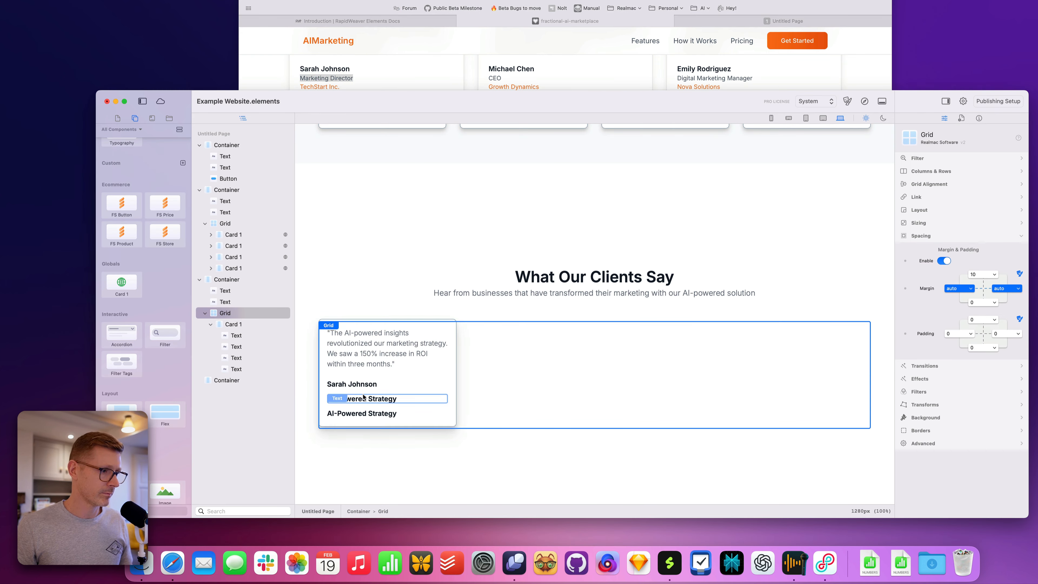
{"action": "double_click", "coordinate": [364, 400]}
{"action": "key", "text": "super+a"}
{"action": "type", "text": "Marketing Director"}
{"action": "left_click", "coordinate": [532, 391]}
- Replace the third bold line with the reference testimonial's company name, "TechStart Inc."
{"action": "key", "text": "super+Tab"}
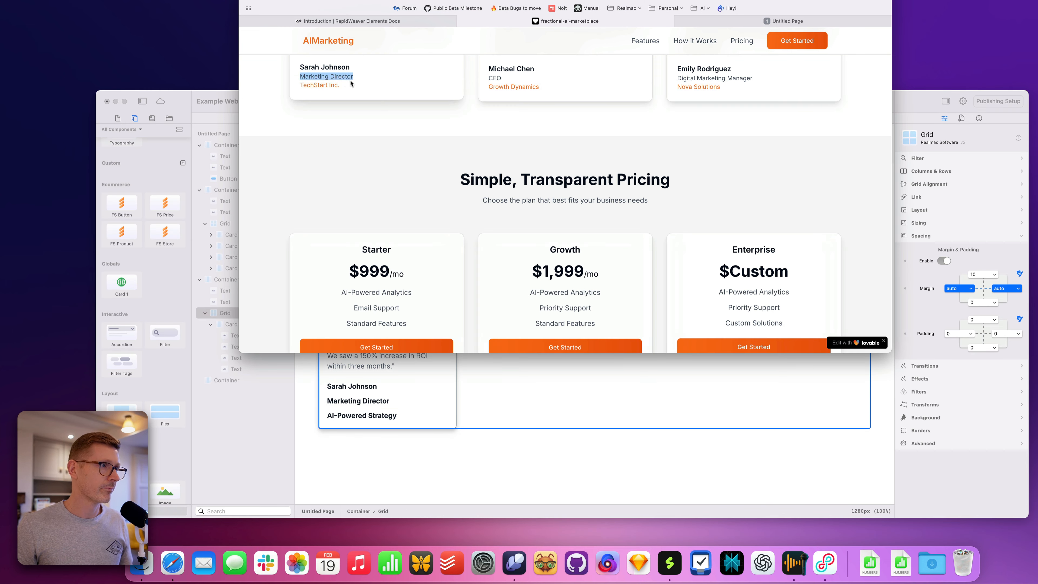
{"action": "key", "text": "super+Tab"}
{"action": "double_click", "coordinate": [361, 415]}
{"action": "key", "text": "super+a"}
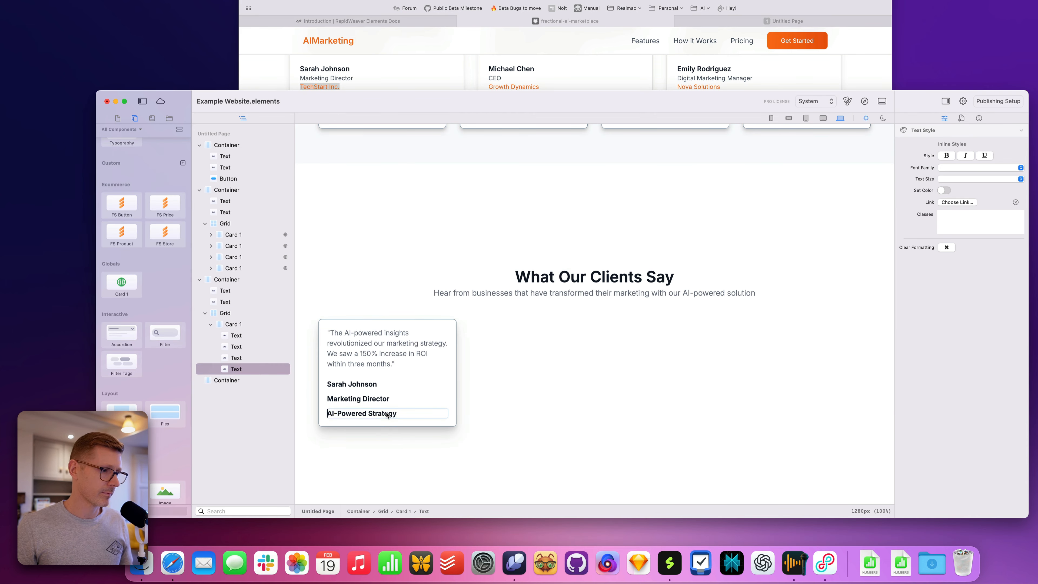
{"action": "type", "text": "TechStart Inc."}
{"action": "left_click", "coordinate": [515, 398]}
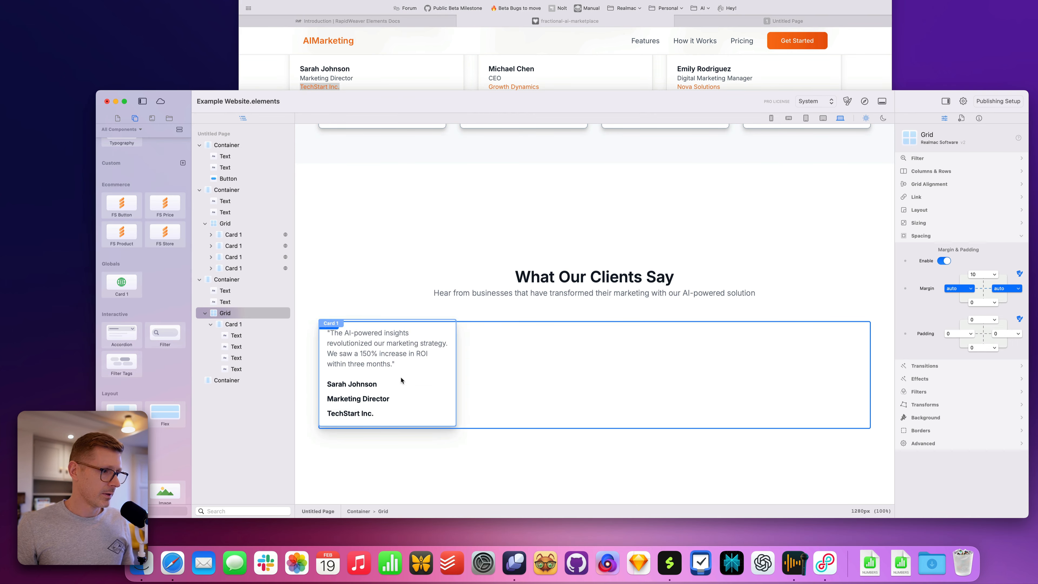
- Set the testimonial card's content gap to auto
{"action": "left_click", "coordinate": [401, 377]}
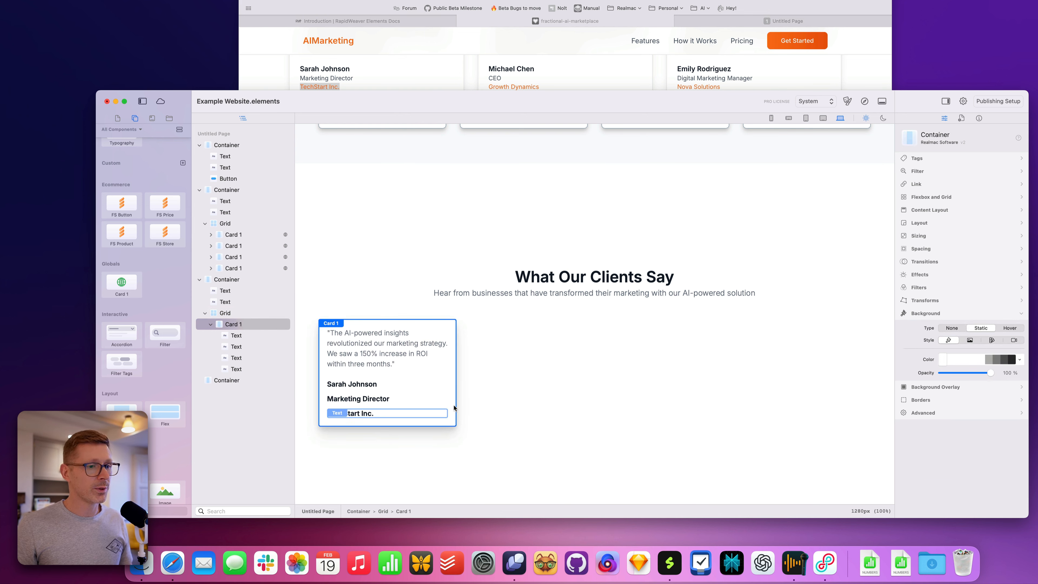
{"action": "left_click", "coordinate": [940, 210]}
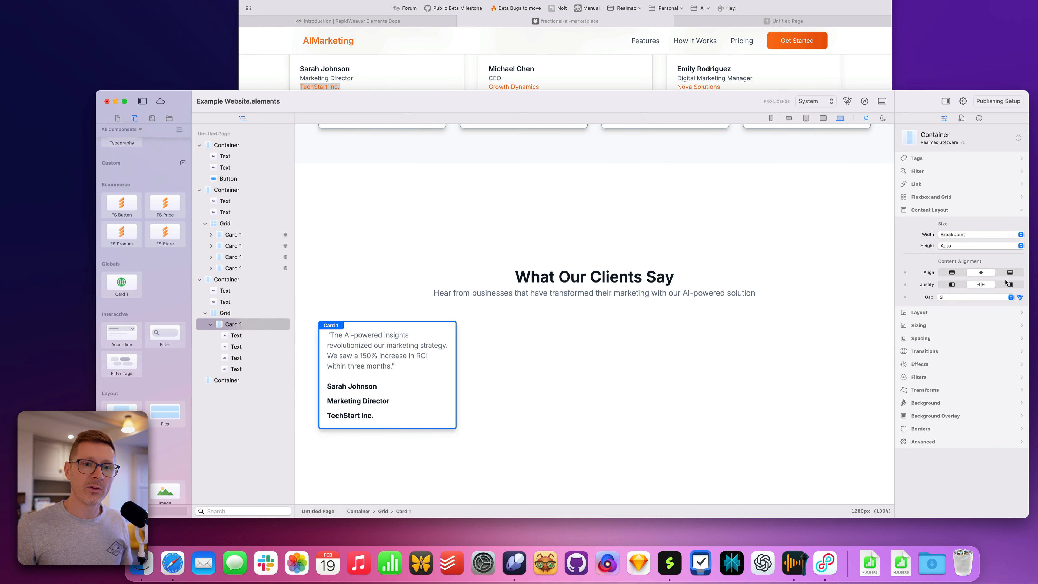
{"action": "left_click", "coordinate": [990, 298]}
{"action": "left_click", "coordinate": [965, 229]}
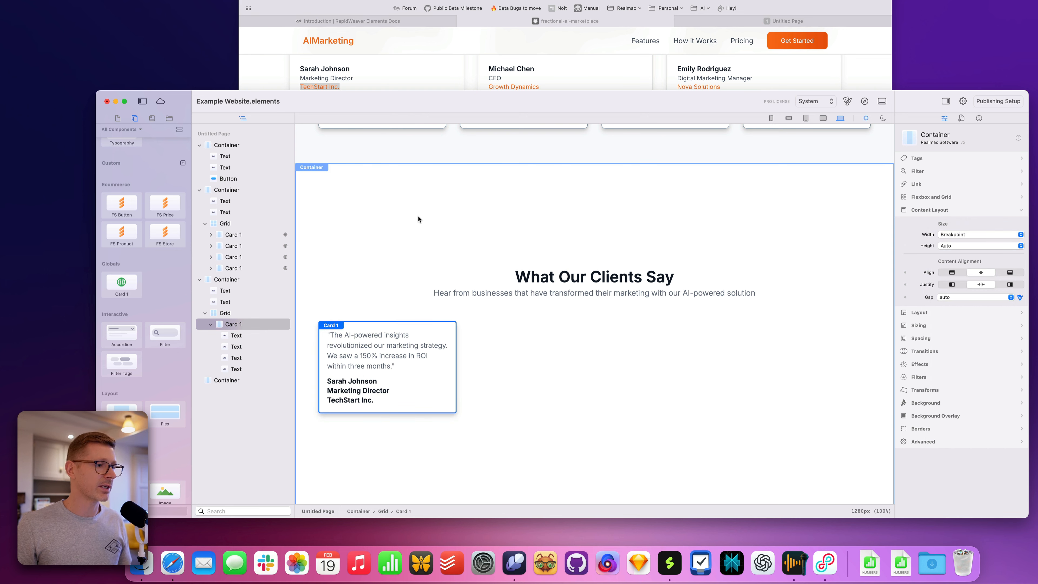
- Examine the quote's case, underline and shadow options against the styling of the reference testimonials
{"action": "left_click", "coordinate": [380, 349]}
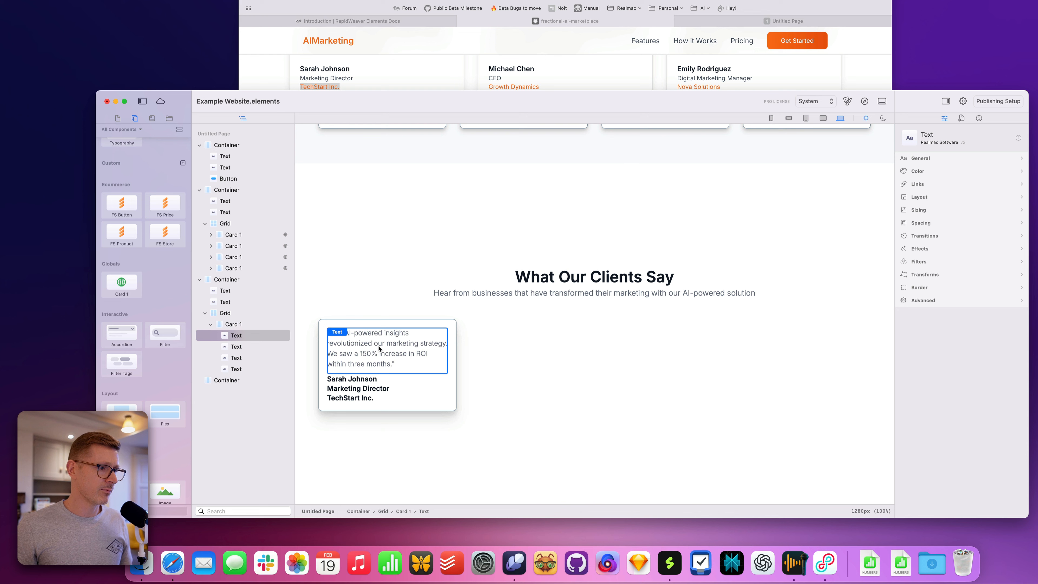
{"action": "left_click", "coordinate": [932, 157]}
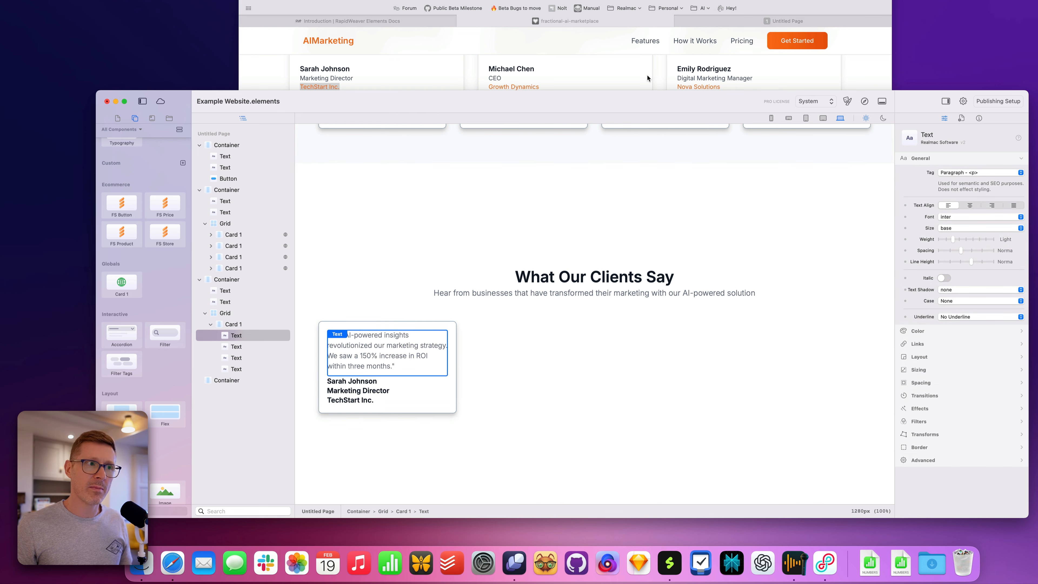
{"action": "left_click", "coordinate": [369, 71]}
{"action": "scroll", "coordinate": [374, 82], "scroll_direction": "up", "scroll_amount": 4}
{"action": "left_click", "coordinate": [533, 414]}
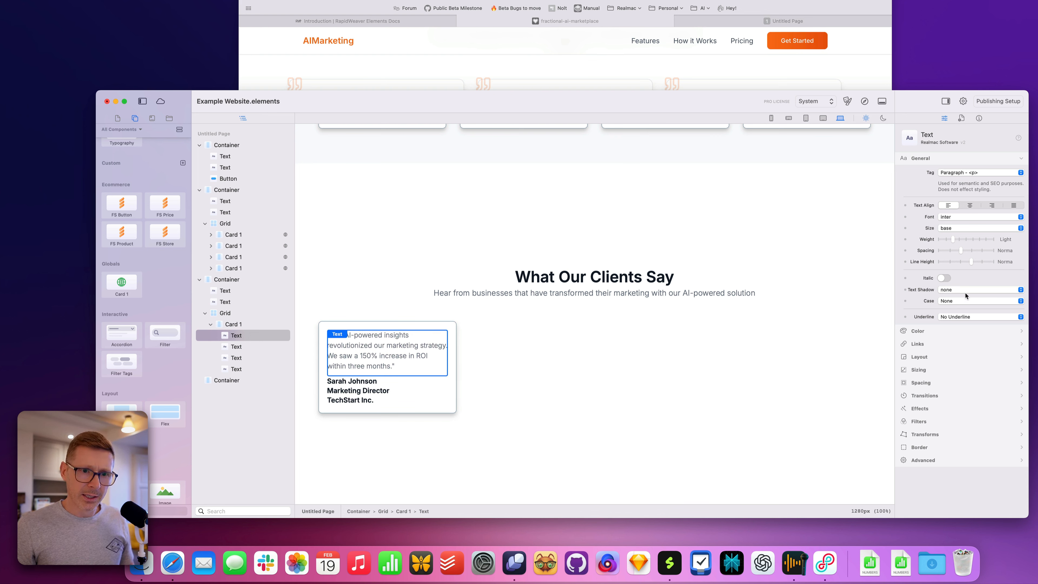
{"action": "left_click", "coordinate": [965, 301]}
{"action": "left_click", "coordinate": [973, 284]}
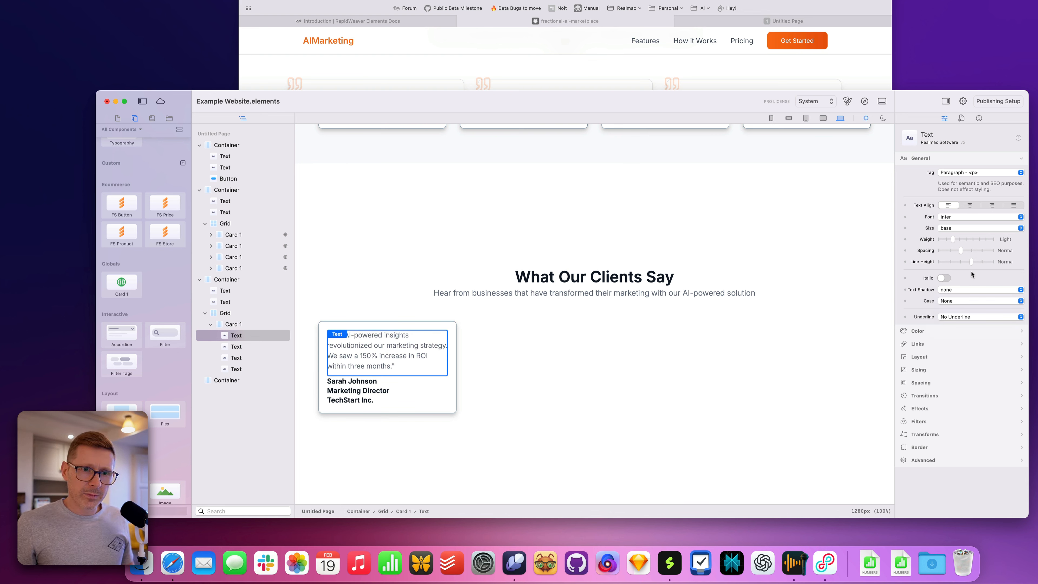
{"action": "left_click", "coordinate": [958, 317]}
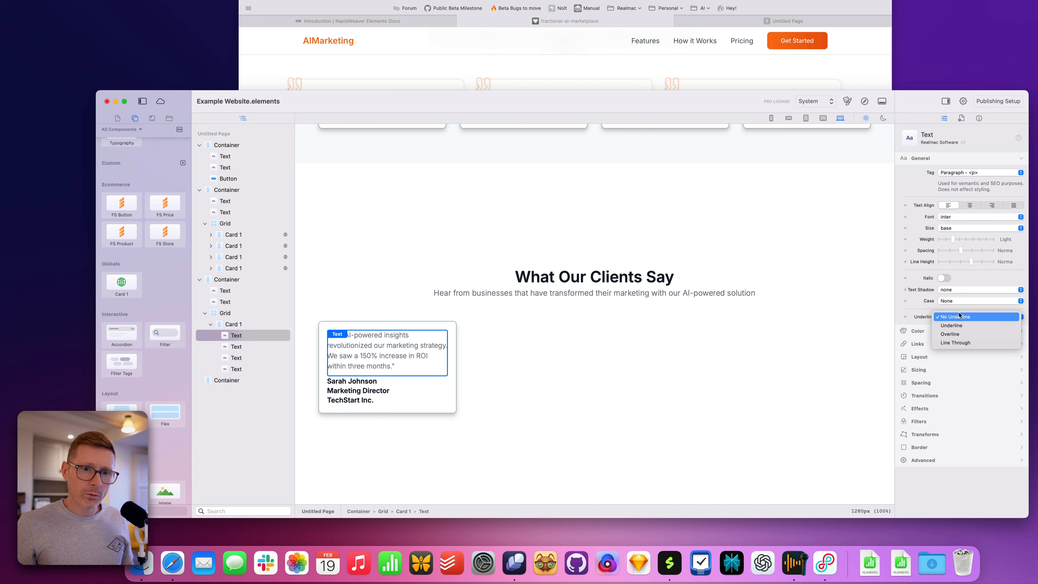
{"action": "left_click", "coordinate": [958, 289]}
{"action": "left_click", "coordinate": [958, 290]}
{"action": "left_click", "coordinate": [909, 289]}
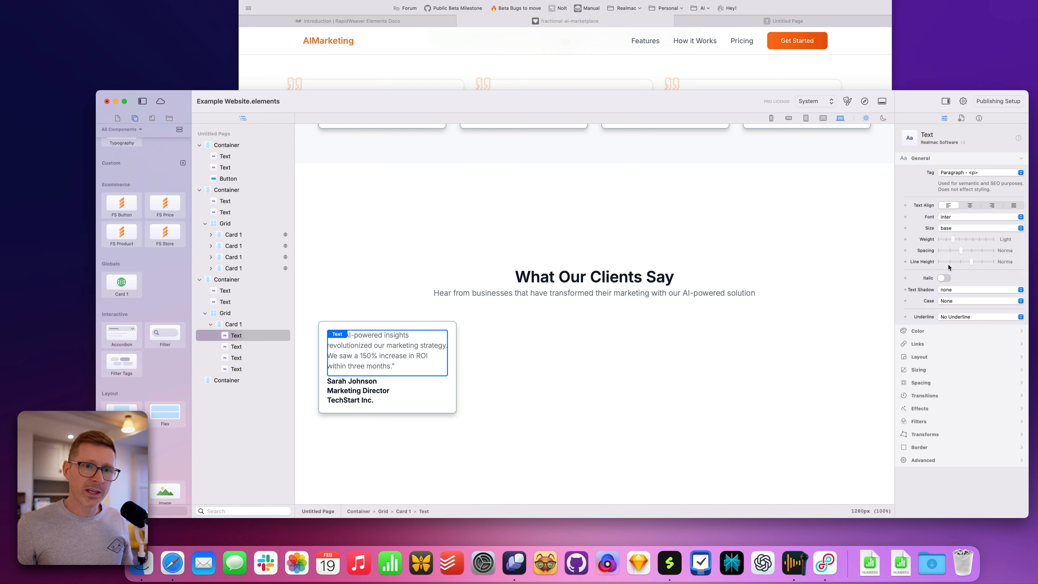
- Apply italics to the entire testimonial quote in the card
{"action": "double_click", "coordinate": [411, 357]}
{"action": "key", "text": "super+a"}
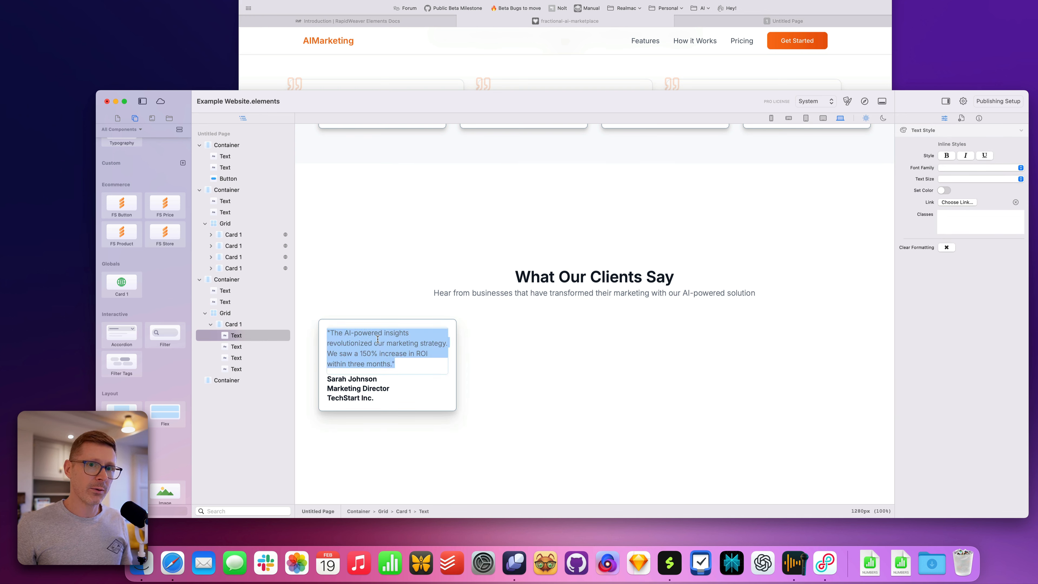
{"action": "left_click", "coordinate": [966, 155]}
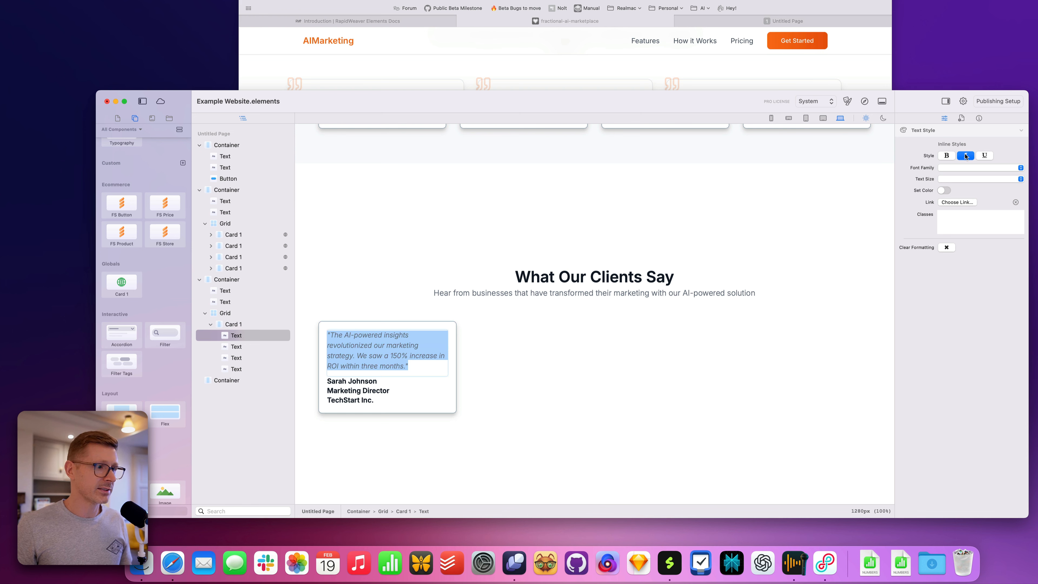
- Set the font weight of the "Marketing Director" line in the testimonial card to Normal
{"action": "left_click", "coordinate": [369, 233]}
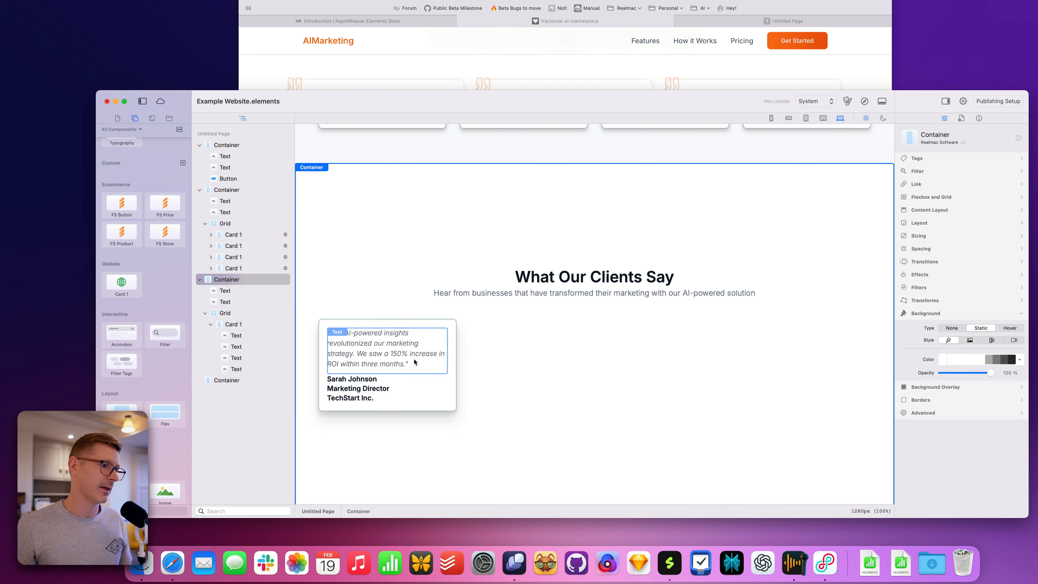
{"action": "left_click", "coordinate": [415, 74]}
{"action": "scroll", "coordinate": [392, 155], "scroll_direction": "down", "scroll_amount": 1}
{"action": "left_click", "coordinate": [390, 389]}
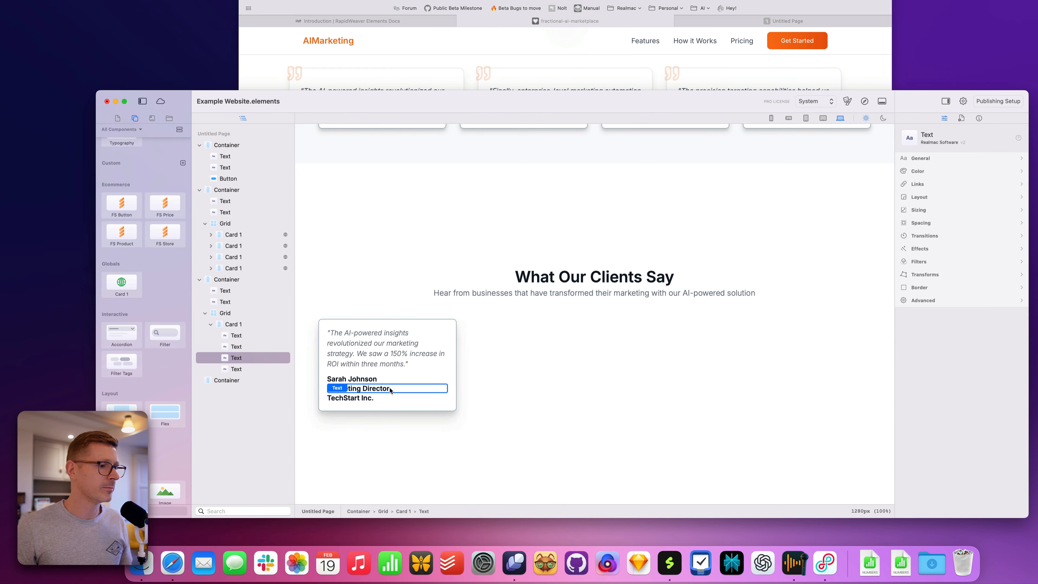
{"action": "left_click", "coordinate": [925, 159]}
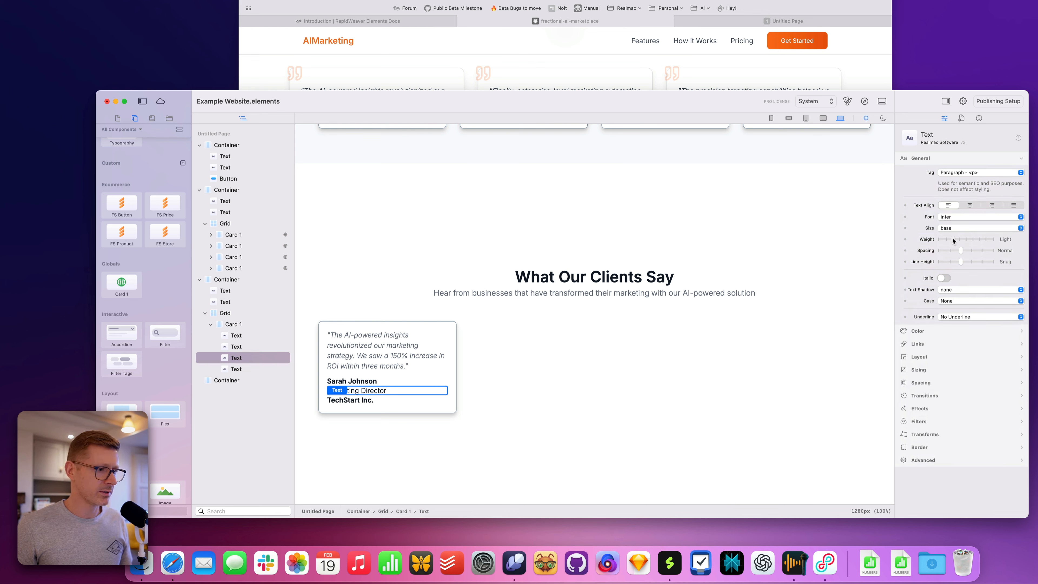
{"action": "scroll", "coordinate": [568, 66], "scroll_direction": "down", "scroll_amount": 3}
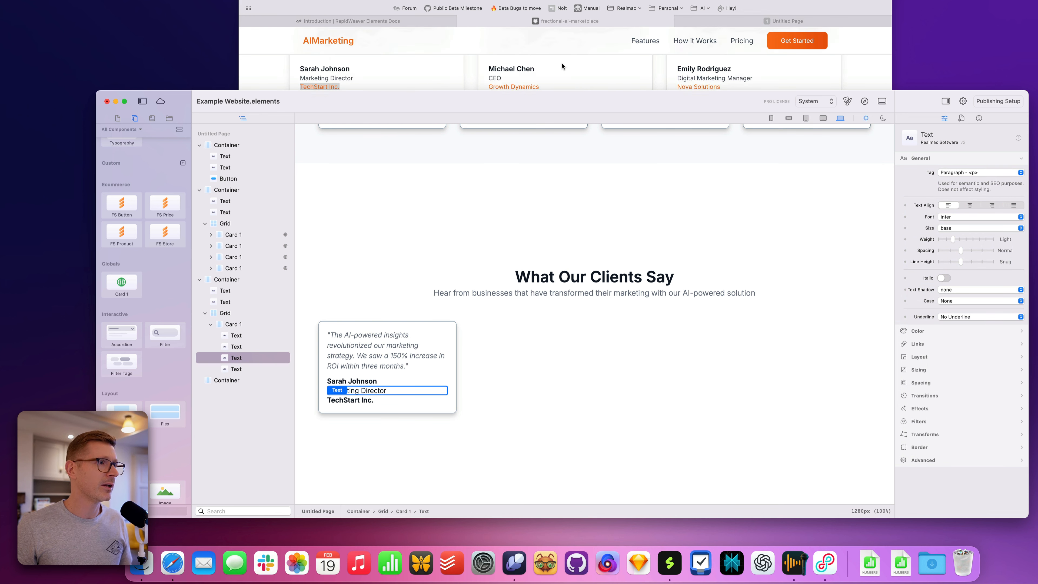
{"action": "scroll", "coordinate": [562, 67], "scroll_direction": "down", "scroll_amount": 1}
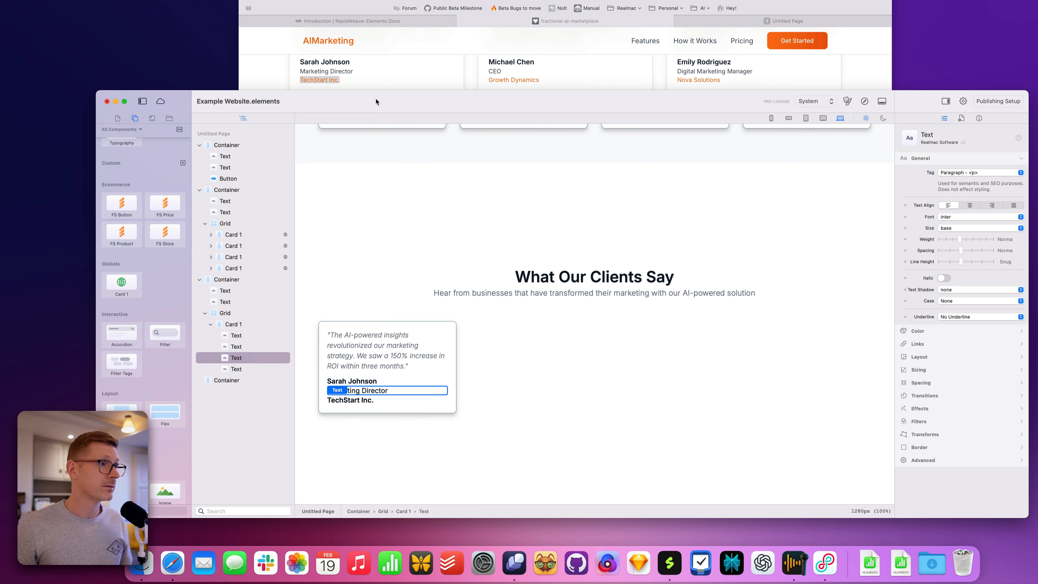
- Set the "TechStart Inc." line to Normal weight and change its text colour to a mid-shade orange
{"action": "left_click", "coordinate": [360, 400]}
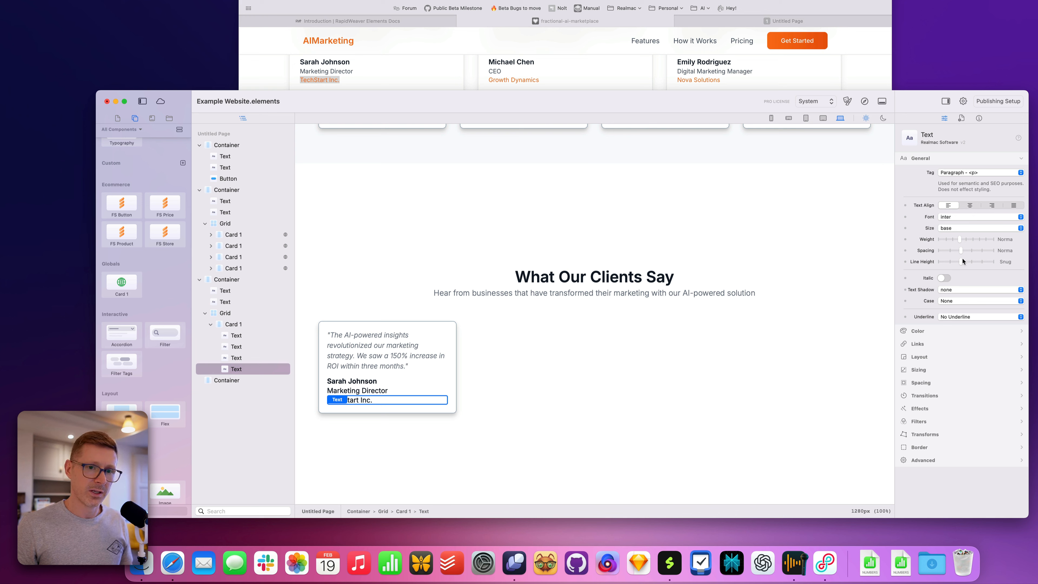
{"action": "left_click", "coordinate": [919, 331]}
{"action": "left_click", "coordinate": [1020, 206]}
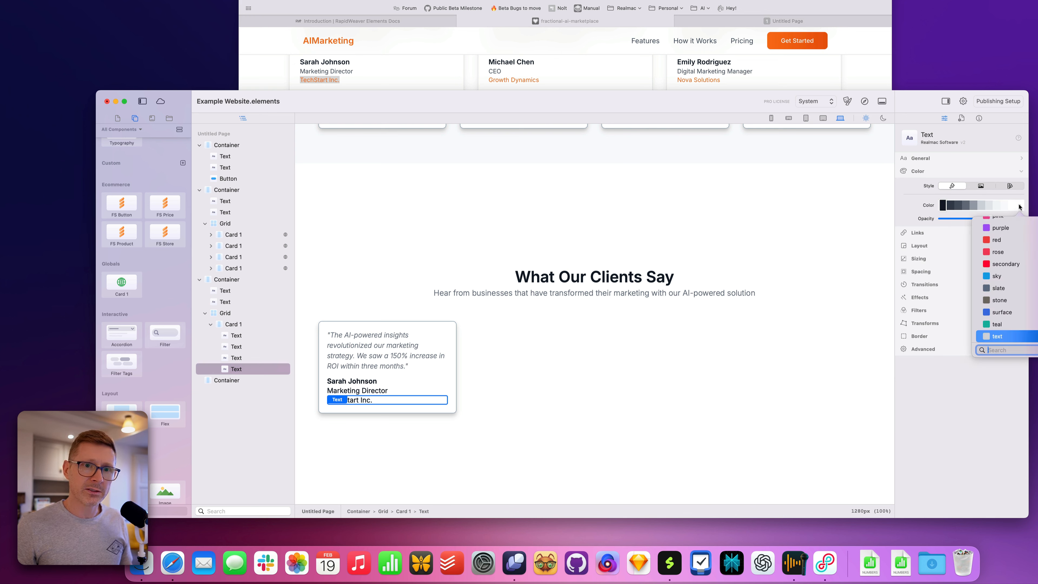
{"action": "type", "text": "or"}
{"action": "key", "text": "Return"}
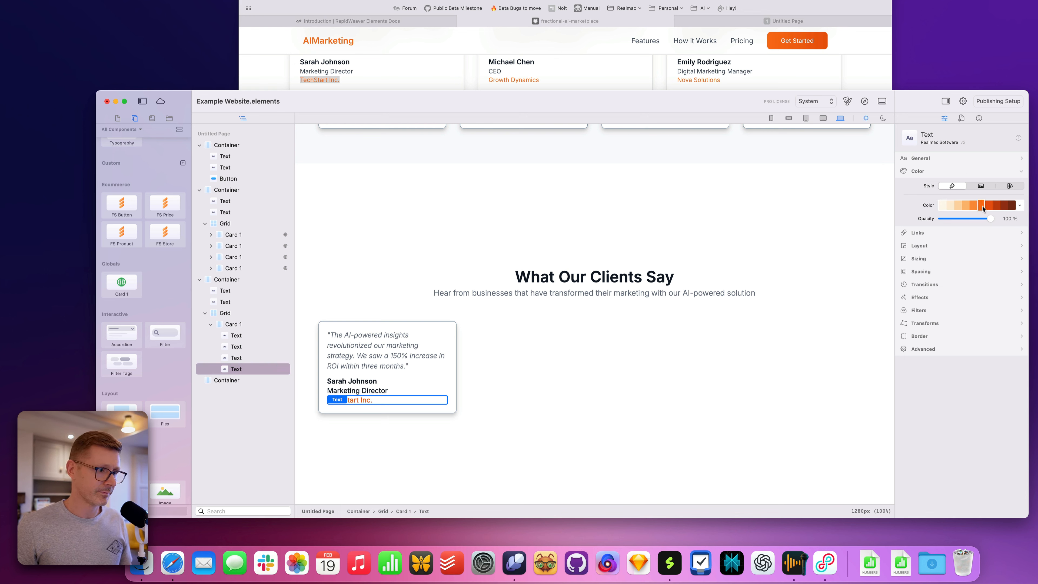
{"action": "left_click", "coordinate": [538, 375]}
{"action": "left_click", "coordinate": [469, 264]}
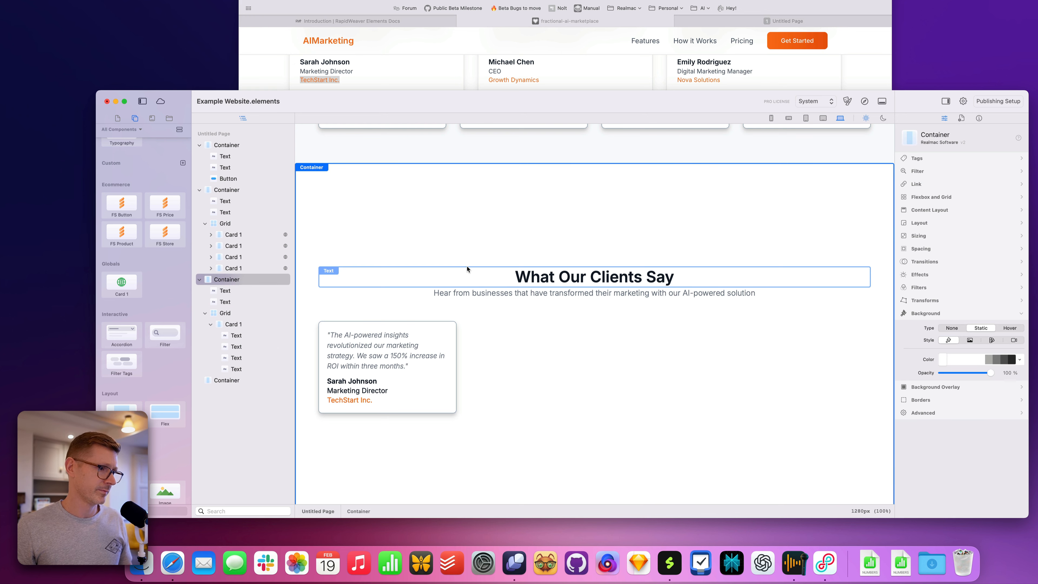
- Set the text size of both the "Marketing Director" and "TechStart Inc." lines to sm, keeping Normal weight
{"action": "left_click", "coordinate": [370, 391]}
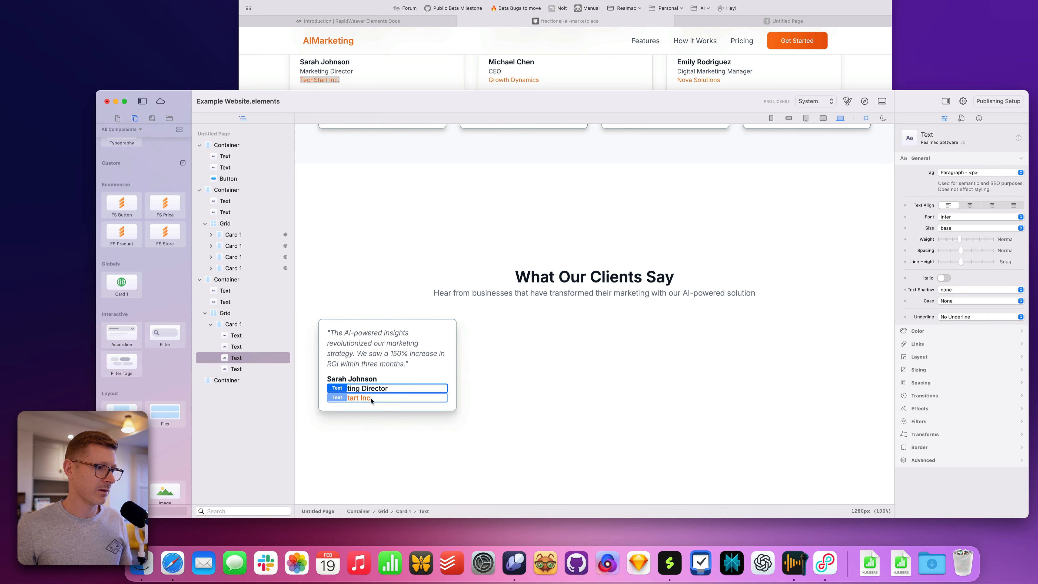
{"action": "left_click", "coordinate": [372, 400], "text": "shift"}
{"action": "left_click", "coordinate": [928, 160]}
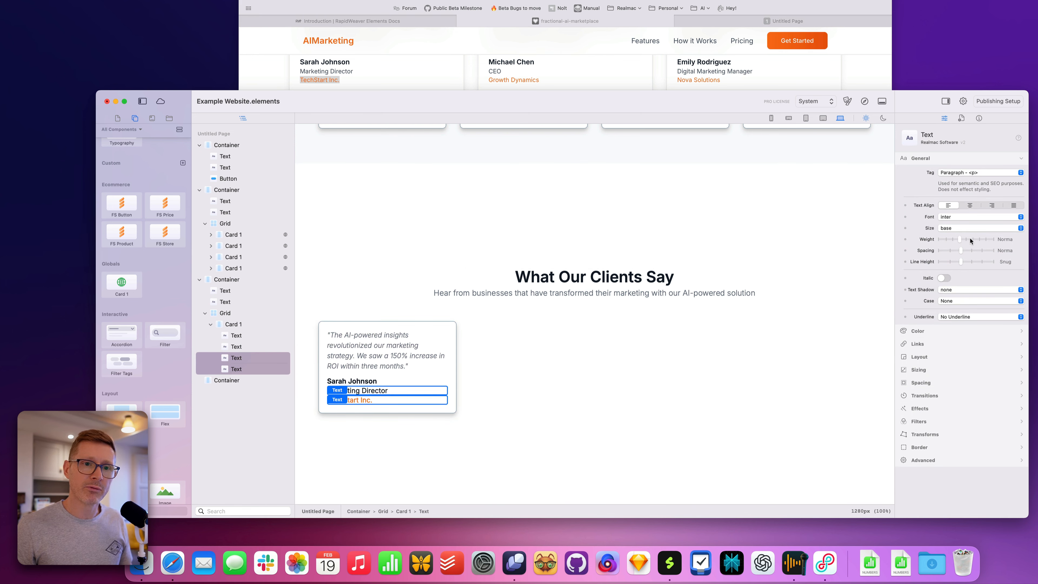
{"action": "left_click", "coordinate": [966, 228]}
{"action": "left_click", "coordinate": [966, 248]}
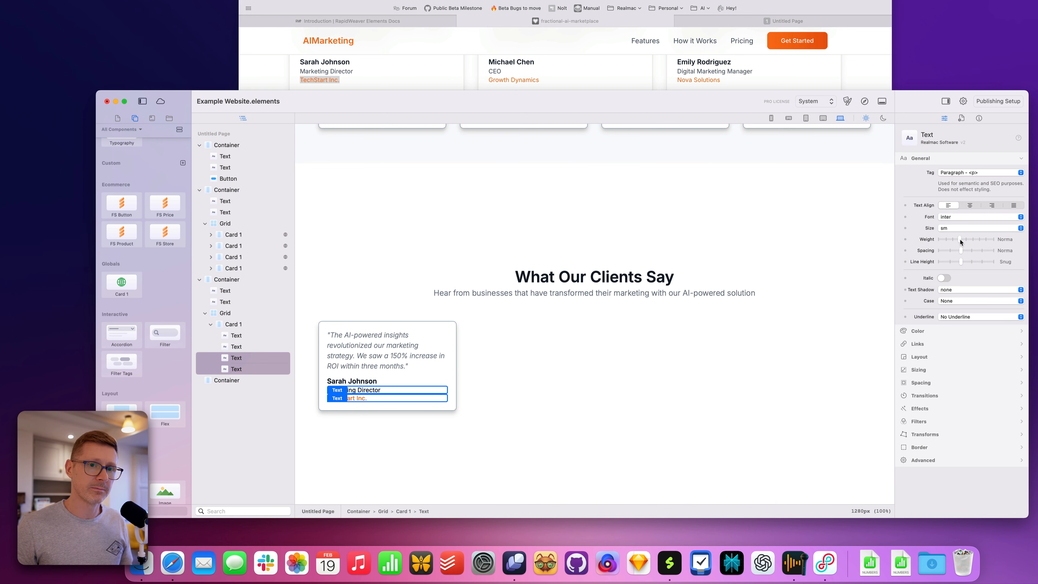
{"action": "left_click_drag", "start_coordinate": [960, 239], "coordinate": [963, 239]}
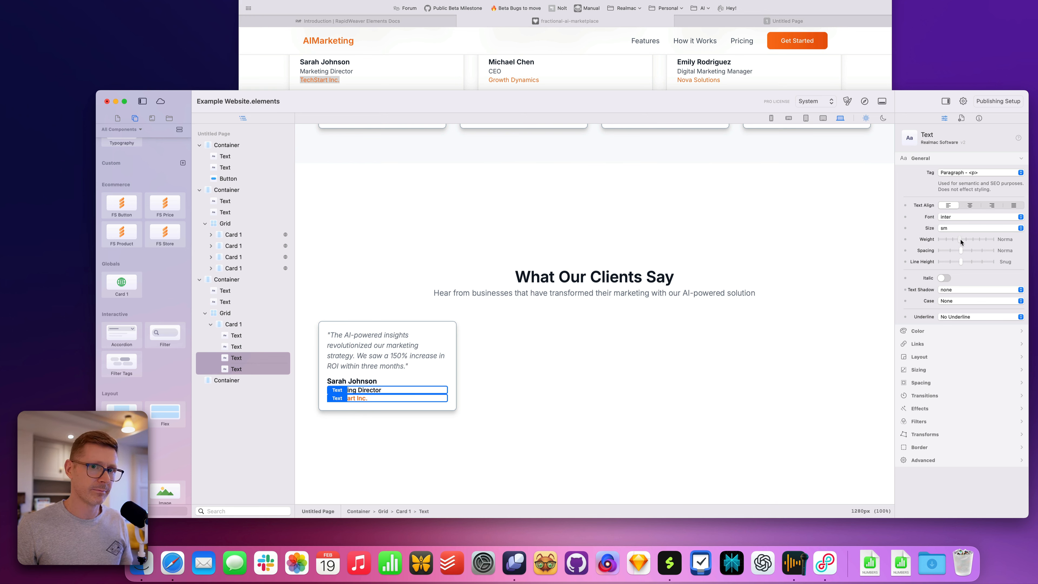
{"action": "left_click", "coordinate": [508, 247]}
- Change the text colour of the "Marketing Director" line to a mid grey
{"action": "left_click", "coordinate": [364, 391]}
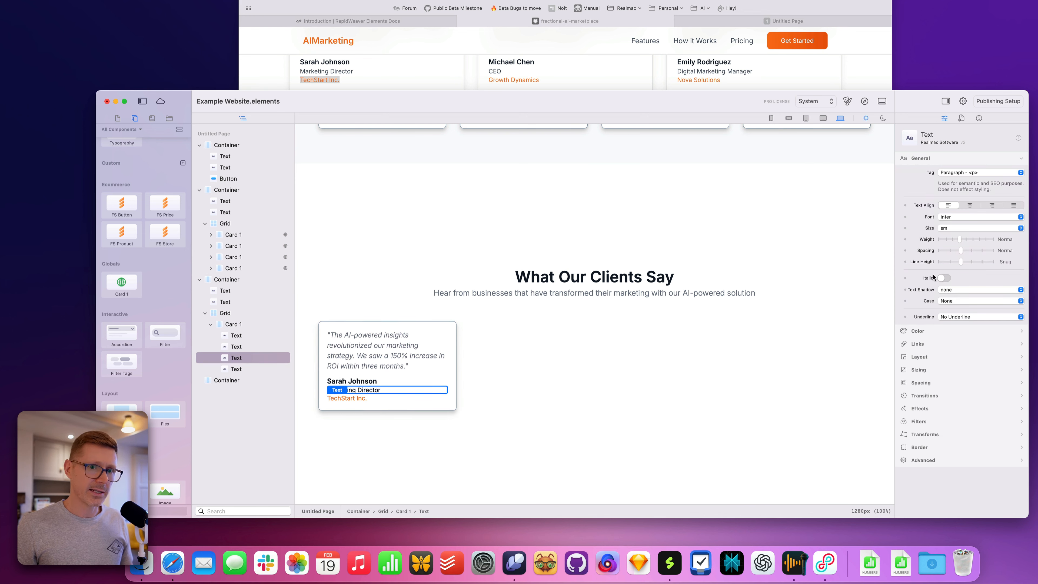
{"action": "left_click", "coordinate": [957, 332]}
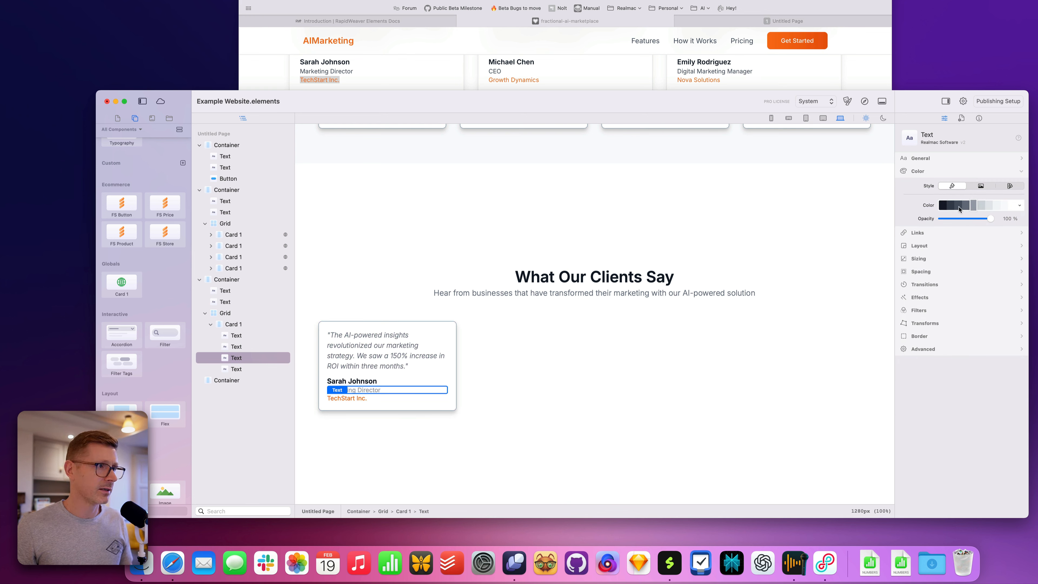
{"action": "left_click", "coordinate": [574, 217]}
- Compare the testimonial card with the reference and set its content gap to 0.5
{"action": "left_click", "coordinate": [423, 69]}
{"action": "scroll", "coordinate": [423, 69], "scroll_direction": "up", "scroll_amount": 3}
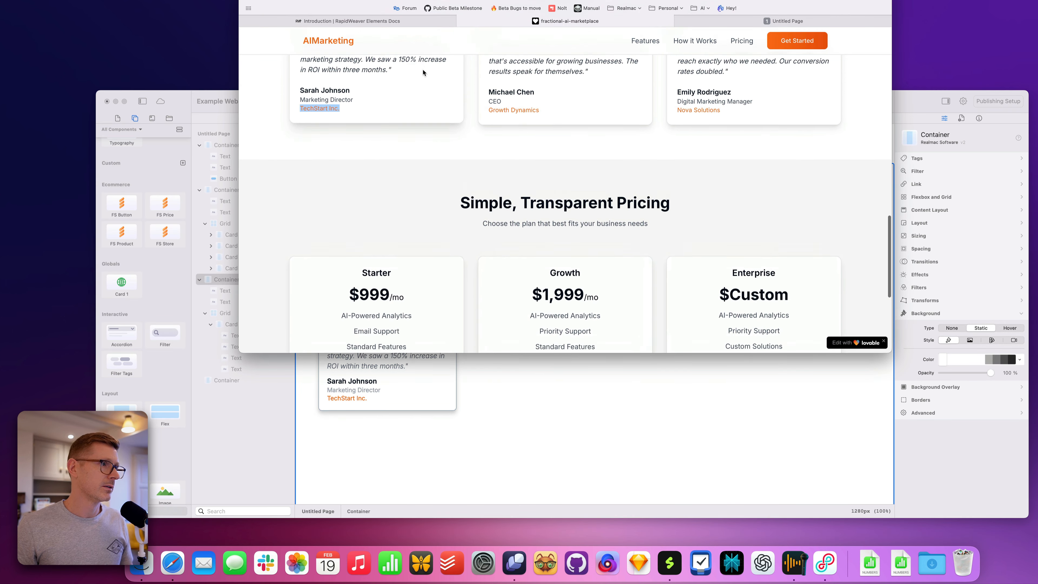
{"action": "left_click", "coordinate": [570, 372]}
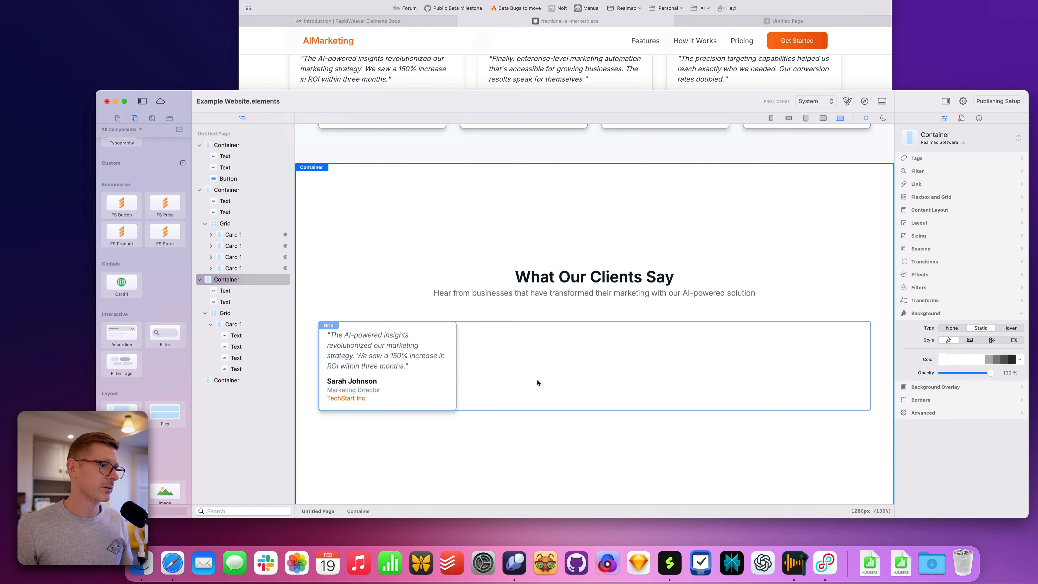
{"action": "left_click", "coordinate": [428, 371]}
{"action": "left_click", "coordinate": [248, 325]}
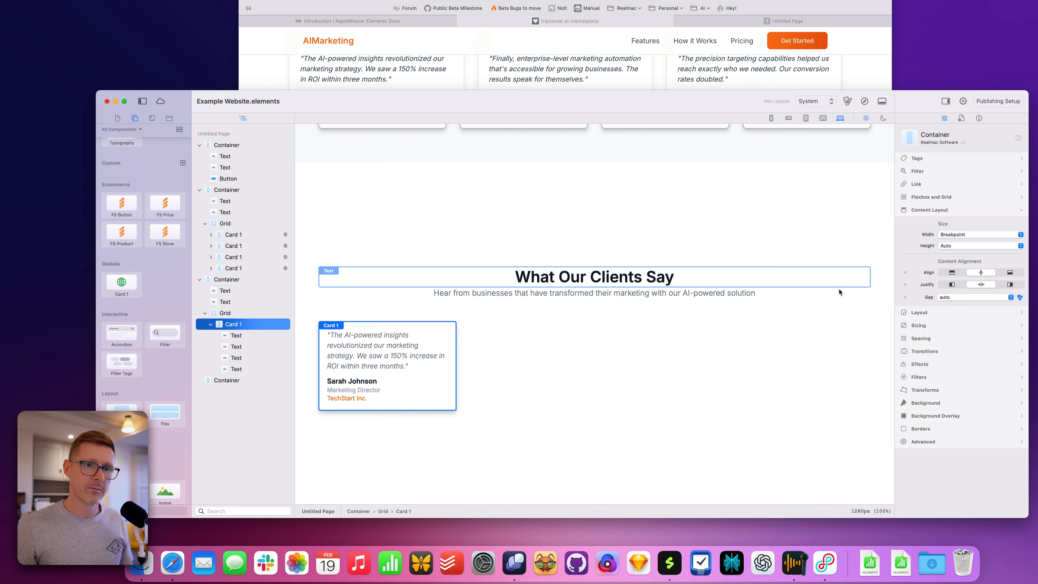
{"action": "left_click", "coordinate": [947, 297]}
{"action": "left_click", "coordinate": [959, 323]}
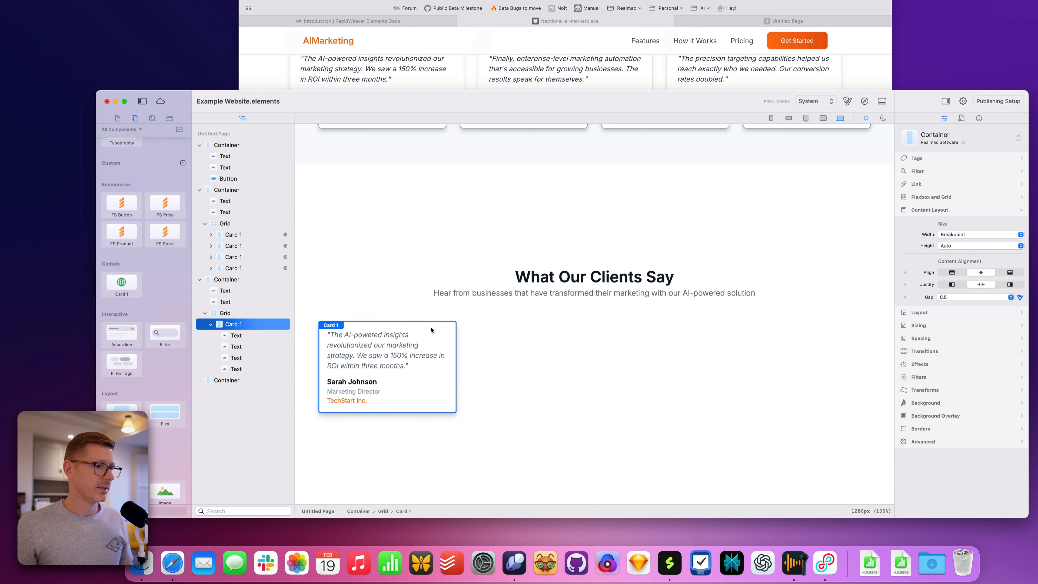
{"action": "left_click", "coordinate": [417, 261]}
- Set the testimonial card's top and bottom padding to 8, based on the spacing of the reference cards
{"action": "left_click", "coordinate": [415, 71]}
{"action": "scroll", "coordinate": [564, 204], "scroll_direction": "up", "scroll_amount": 3}
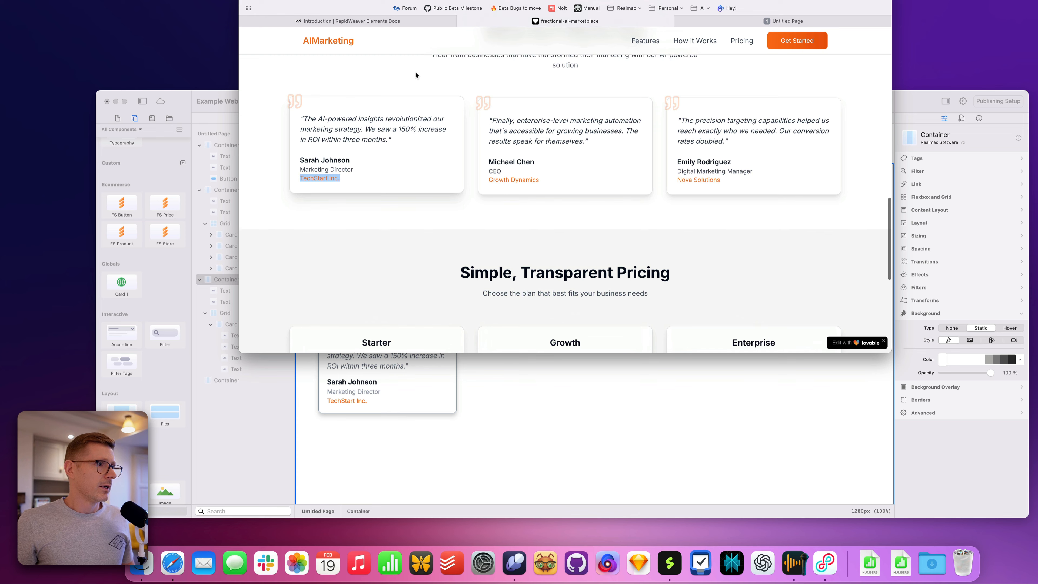
{"action": "left_click", "coordinate": [674, 428]}
{"action": "left_click", "coordinate": [389, 352]}
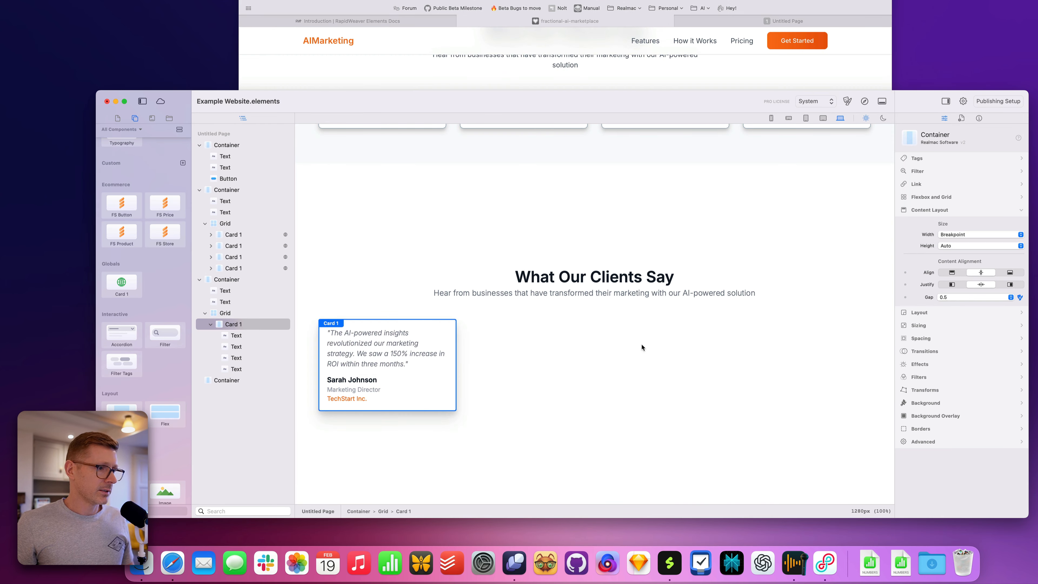
{"action": "left_click", "coordinate": [928, 326]}
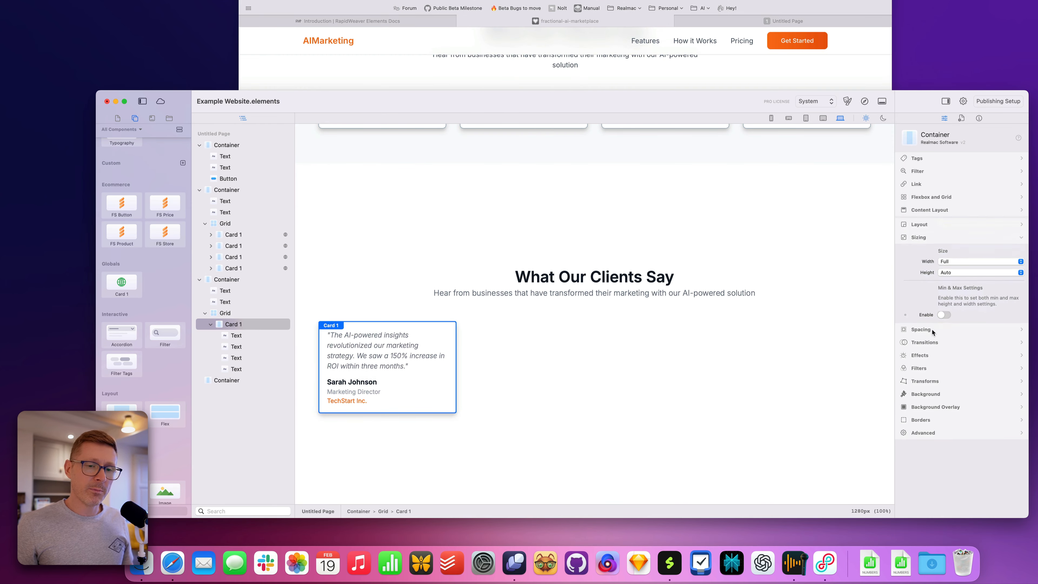
{"action": "left_click", "coordinate": [945, 331]}
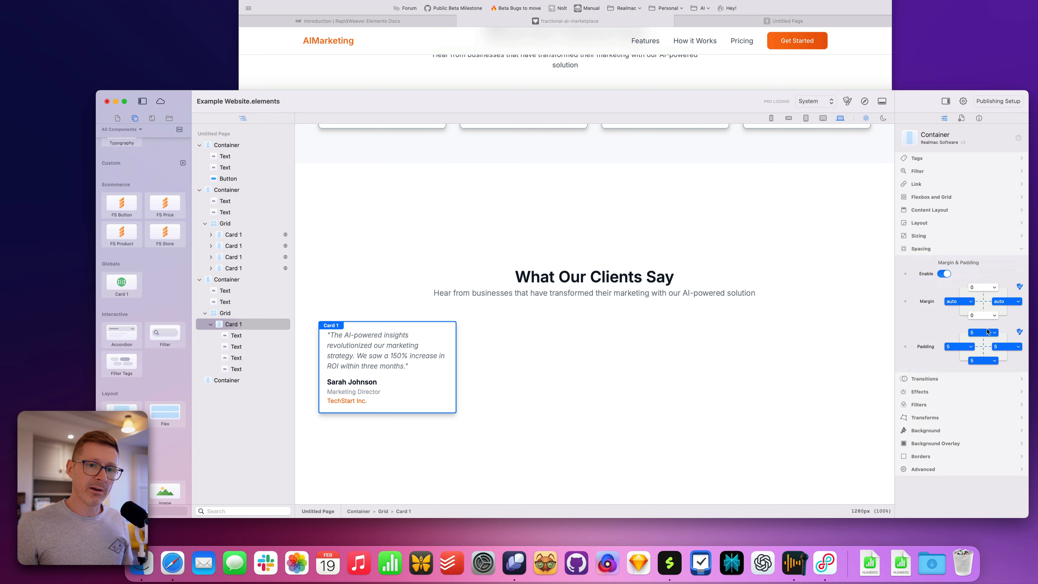
{"action": "left_click", "coordinate": [555, 68]}
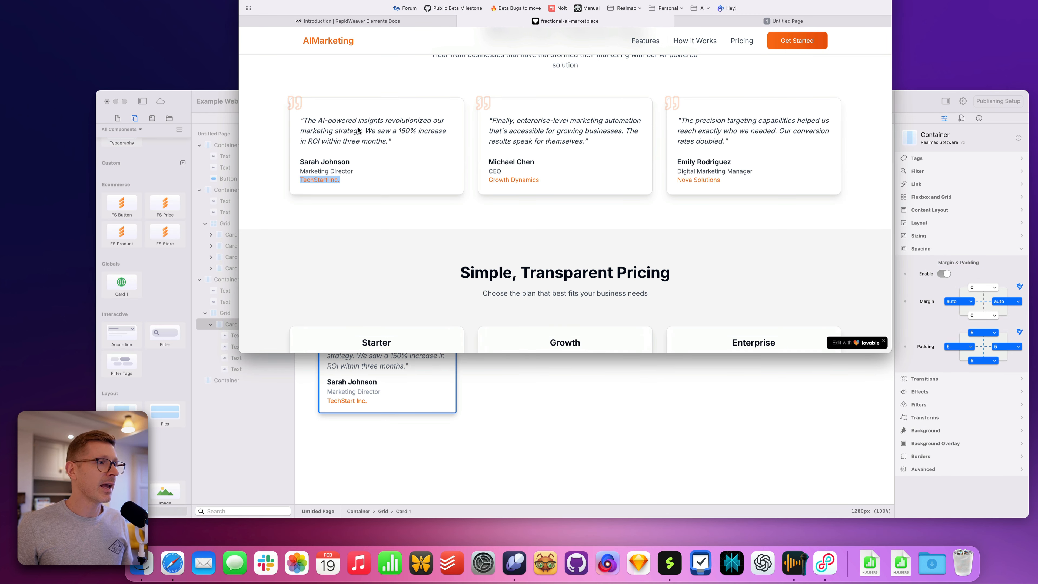
{"action": "left_click", "coordinate": [607, 372]}
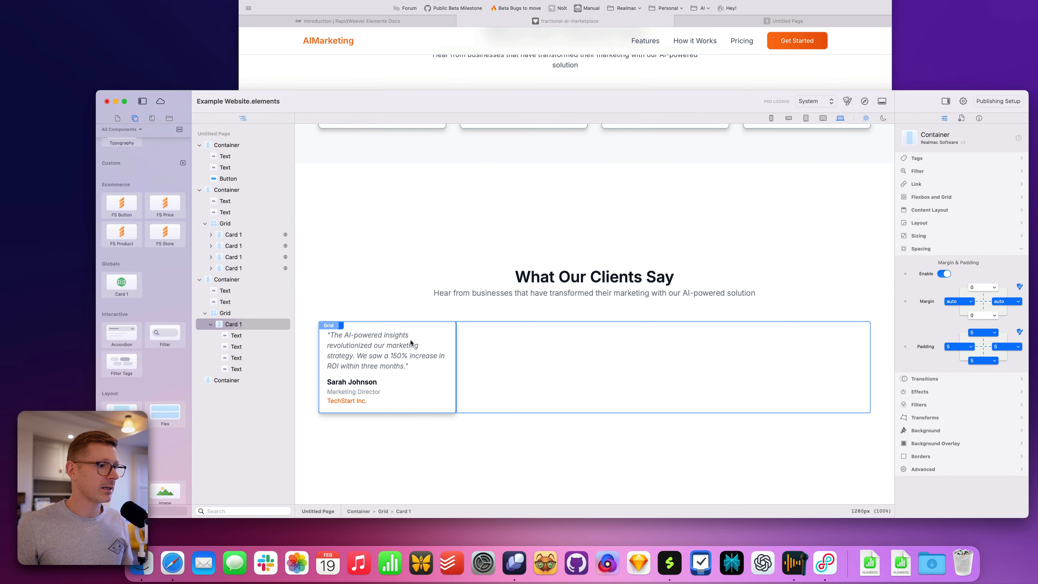
{"action": "left_click", "coordinate": [980, 333]}
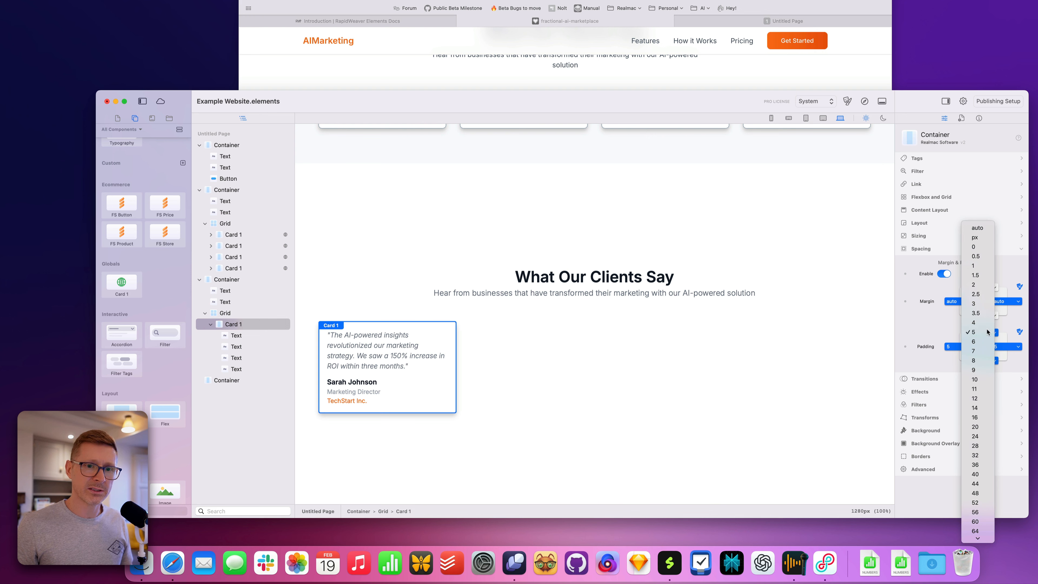
{"action": "left_click", "coordinate": [977, 361]}
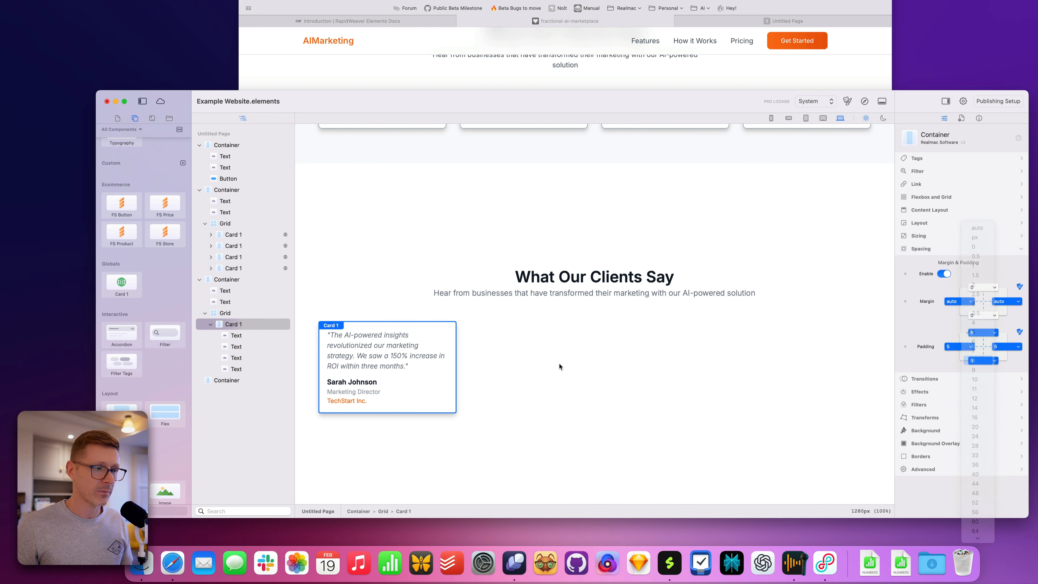
- Set the grid holding the testimonial card to 3 columns, matching the reference layout
{"action": "left_click", "coordinate": [465, 280]}
{"action": "left_click", "coordinate": [499, 73]}
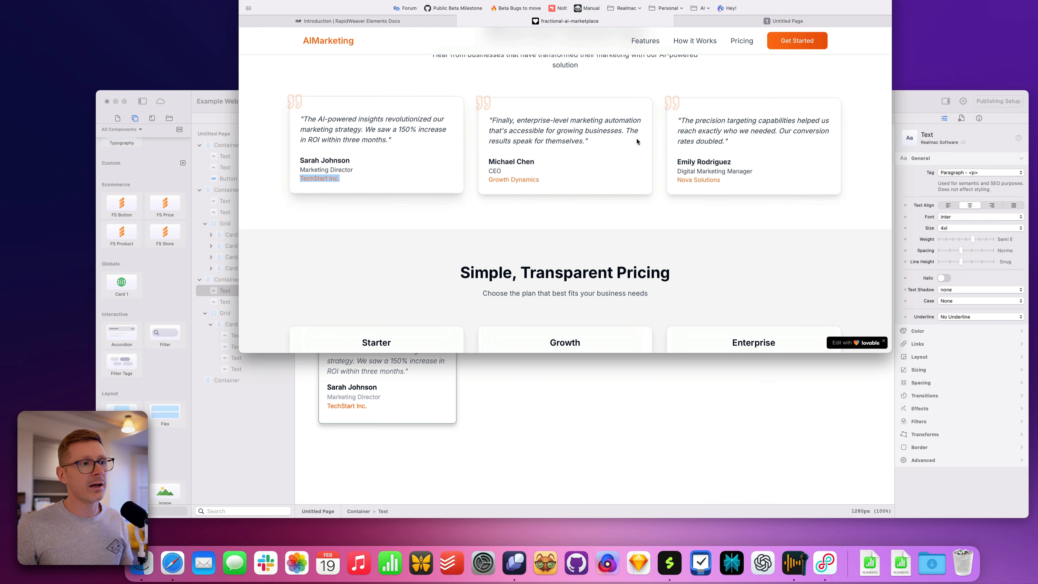
{"action": "left_click", "coordinate": [579, 418]}
{"action": "left_click", "coordinate": [487, 352]}
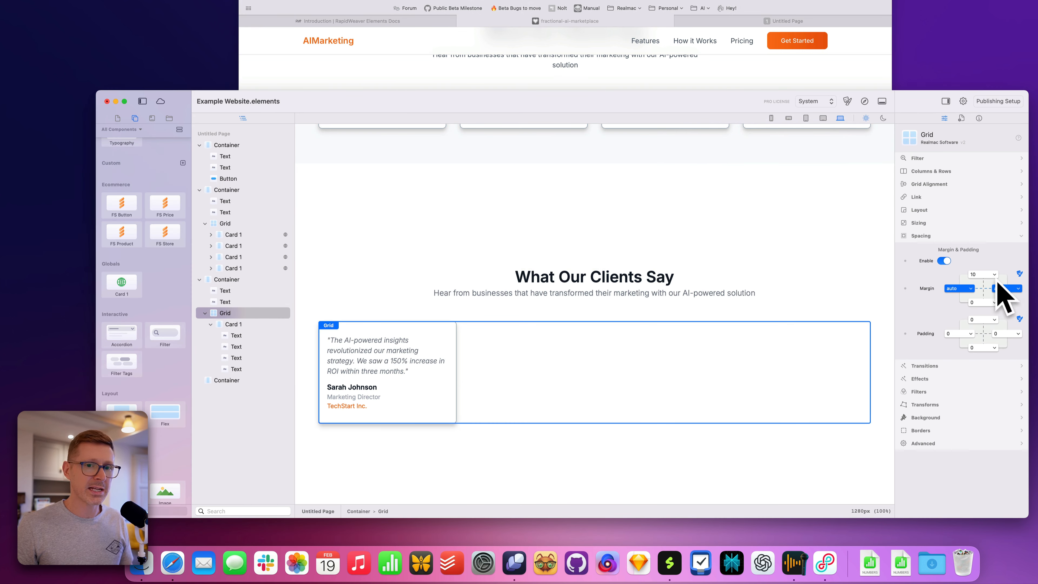
{"action": "left_click", "coordinate": [938, 185]}
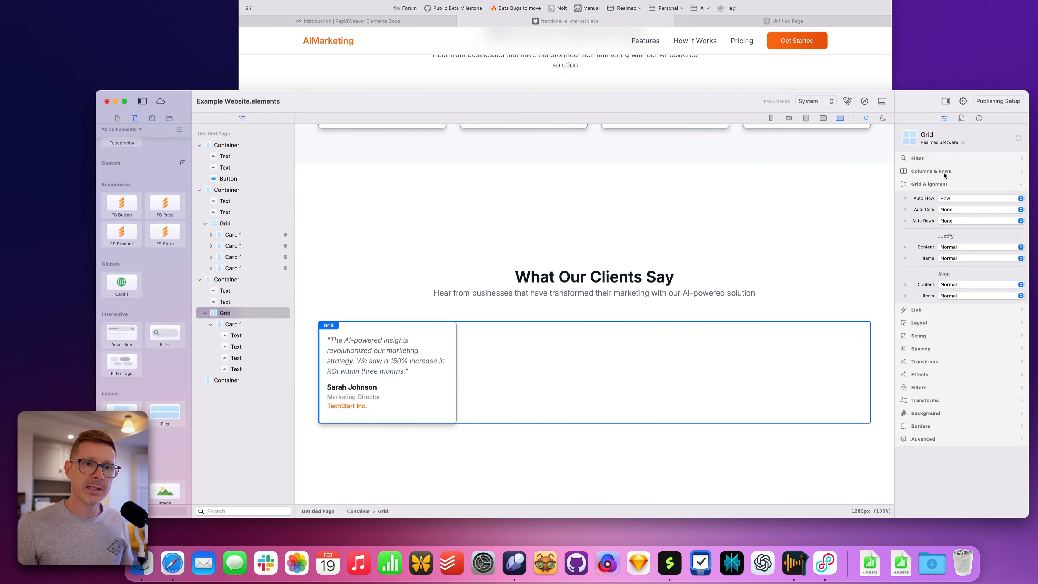
{"action": "left_click", "coordinate": [945, 171]}
{"action": "left_click_drag", "start_coordinate": [950, 252], "coordinate": [948, 254]}
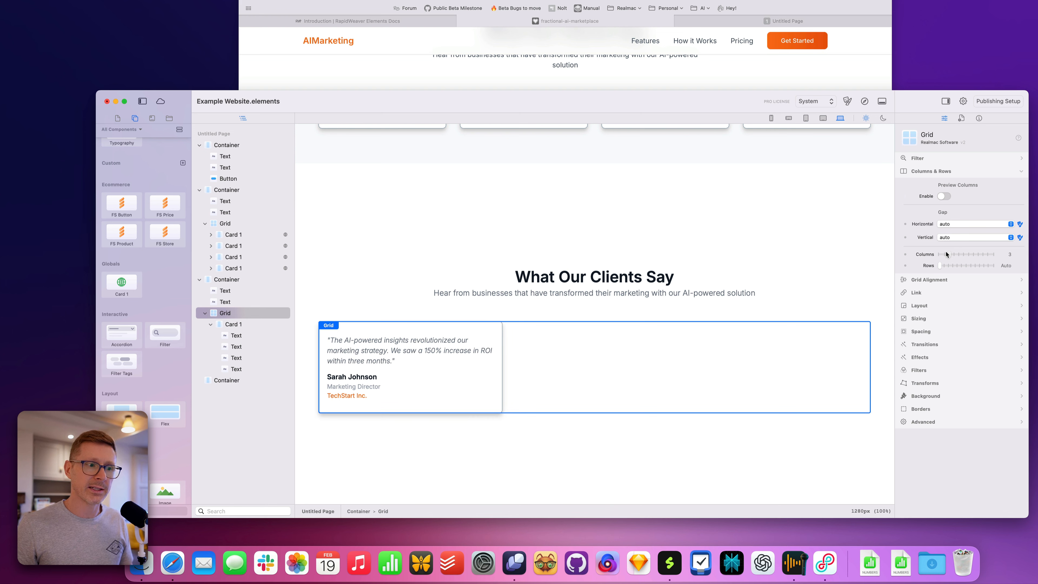
- Rename the testimonial card to "Quote Card" and duplicate it so three cards fill the grid row
{"action": "left_click", "coordinate": [236, 325]}
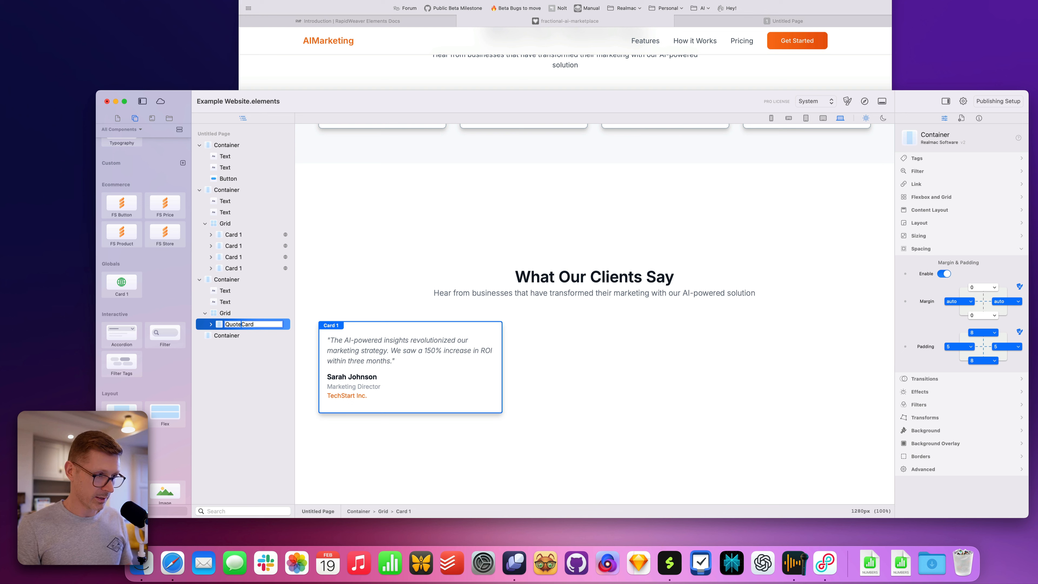
{"action": "right_click", "coordinate": [245, 327]}
{"action": "left_click", "coordinate": [419, 305]}
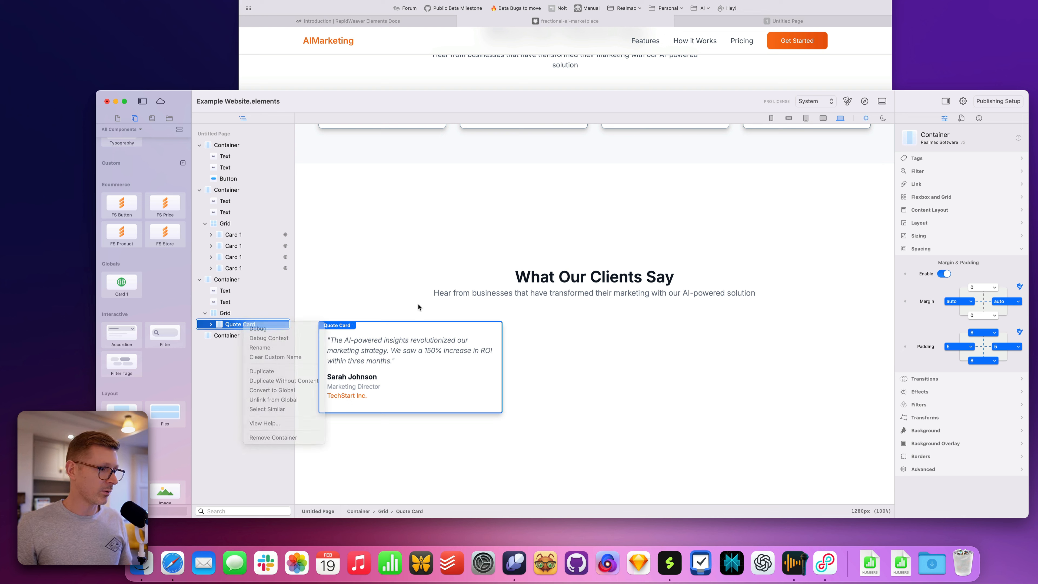
{"action": "left_click", "coordinate": [416, 330]}
{"action": "key", "text": "super+d"}
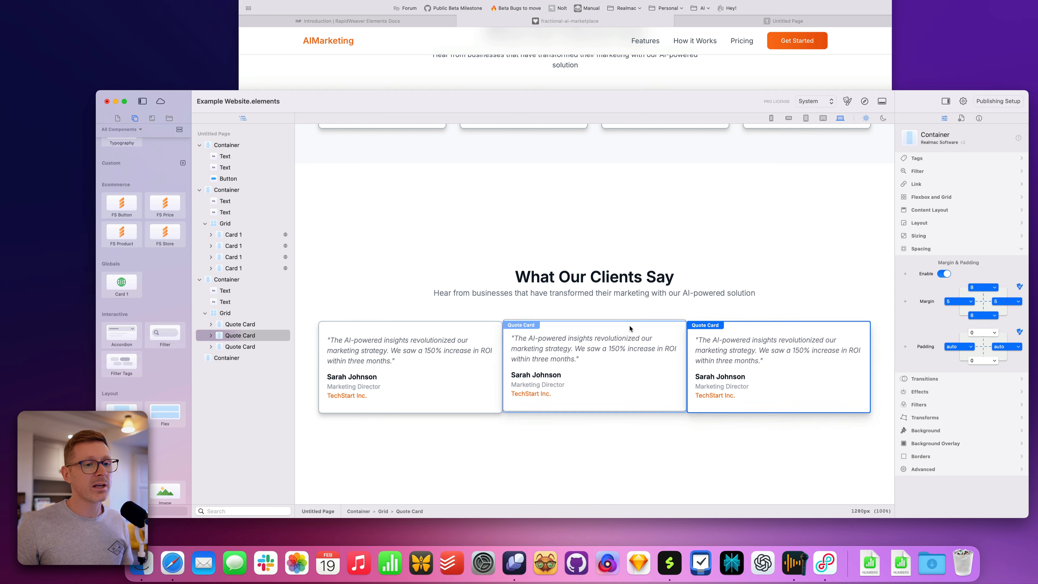
- Set both the horizontal and vertical gaps of the testimonial grid to 8
{"action": "left_click", "coordinate": [241, 279]}
{"action": "left_click", "coordinate": [250, 315]}
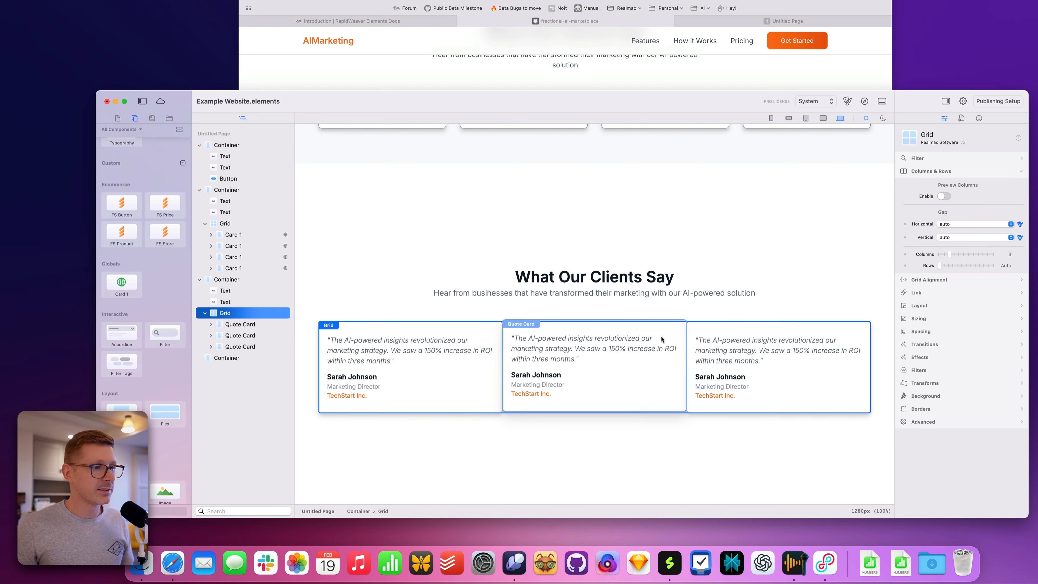
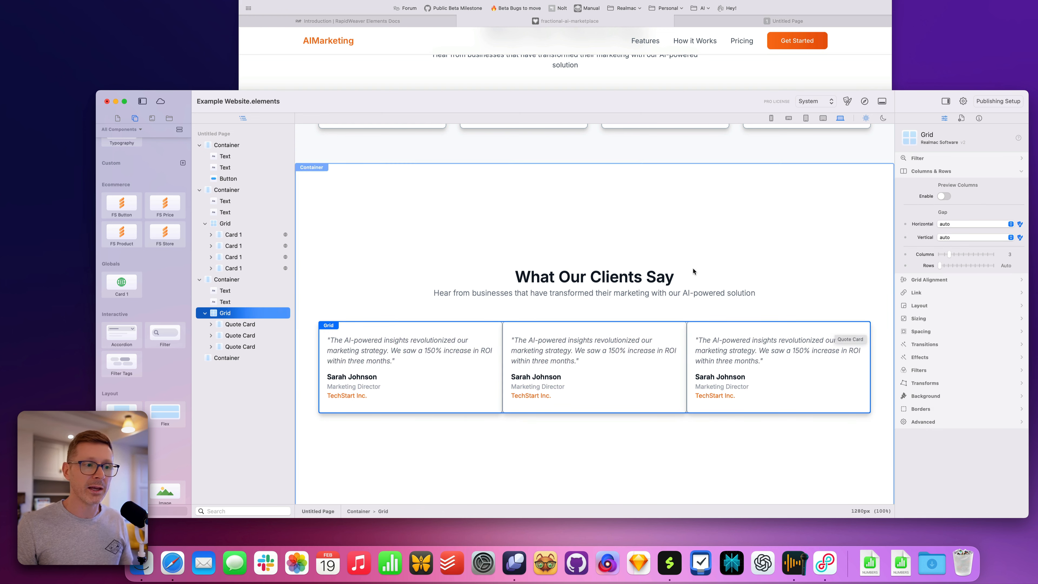
{"action": "left_click", "coordinate": [937, 279]}
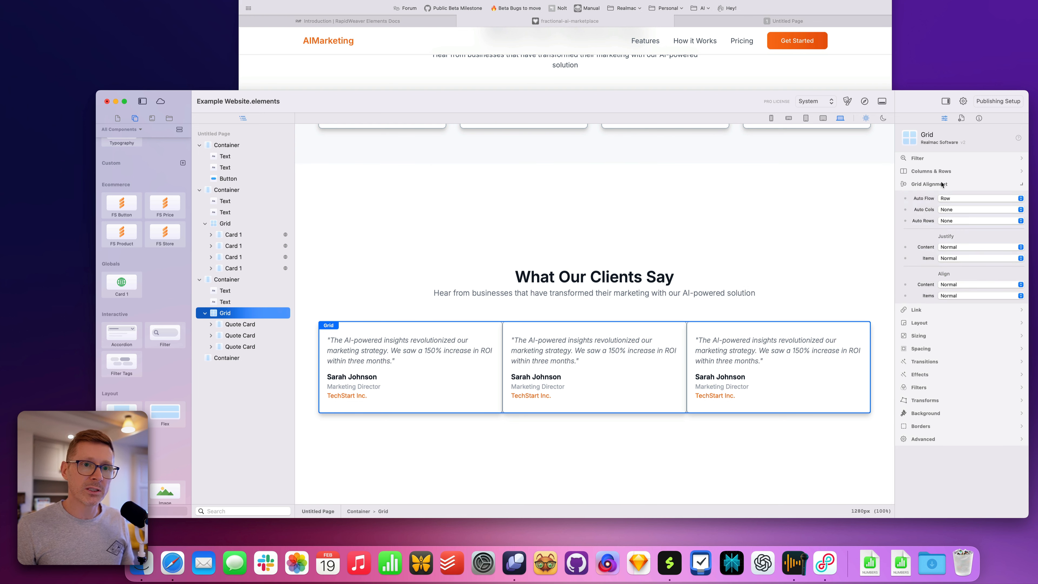
{"action": "left_click", "coordinate": [942, 185]}
{"action": "left_click", "coordinate": [937, 175]}
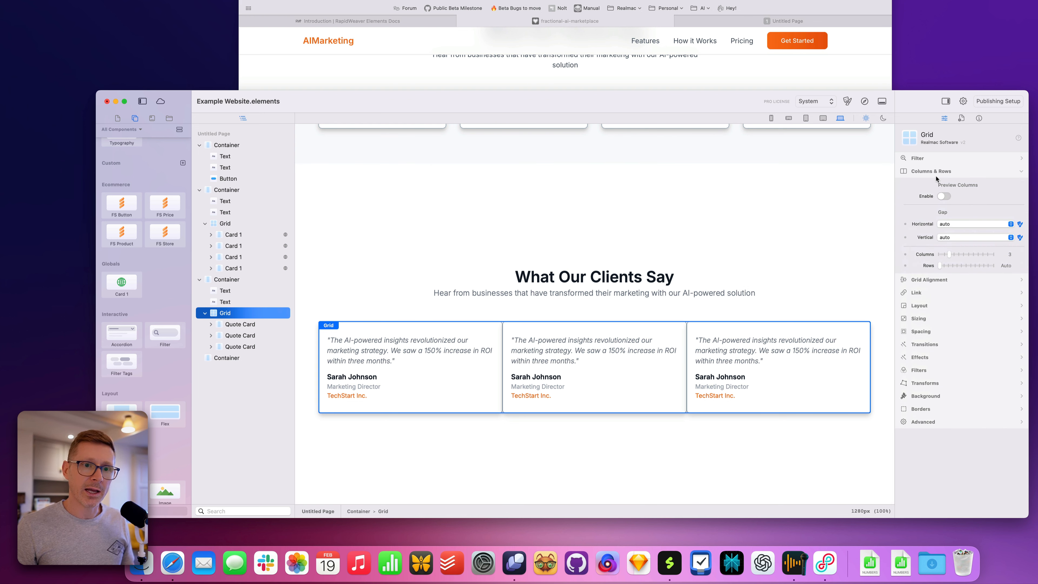
{"action": "left_click", "coordinate": [961, 225]}
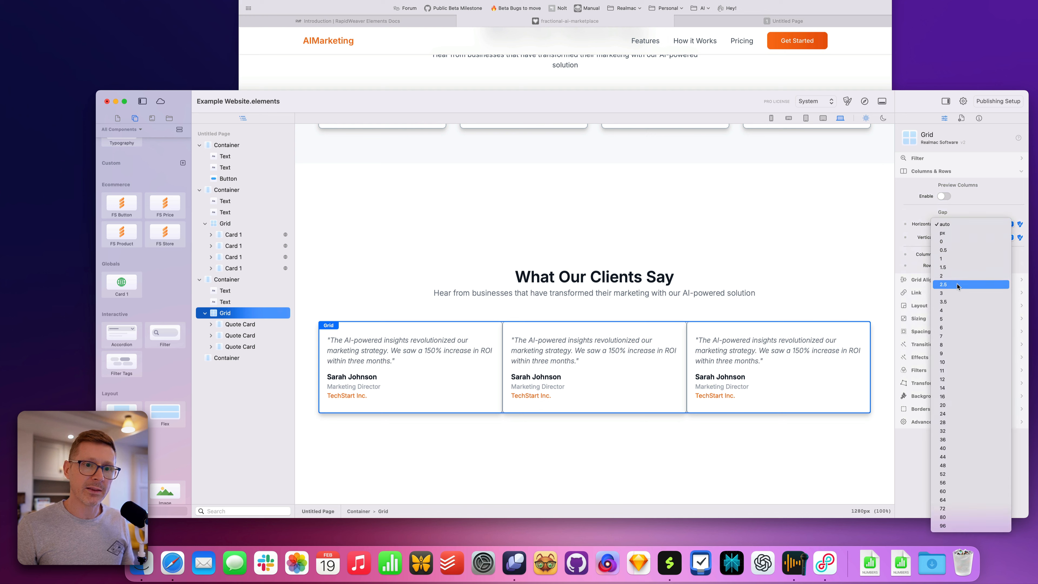
{"action": "left_click", "coordinate": [947, 336]}
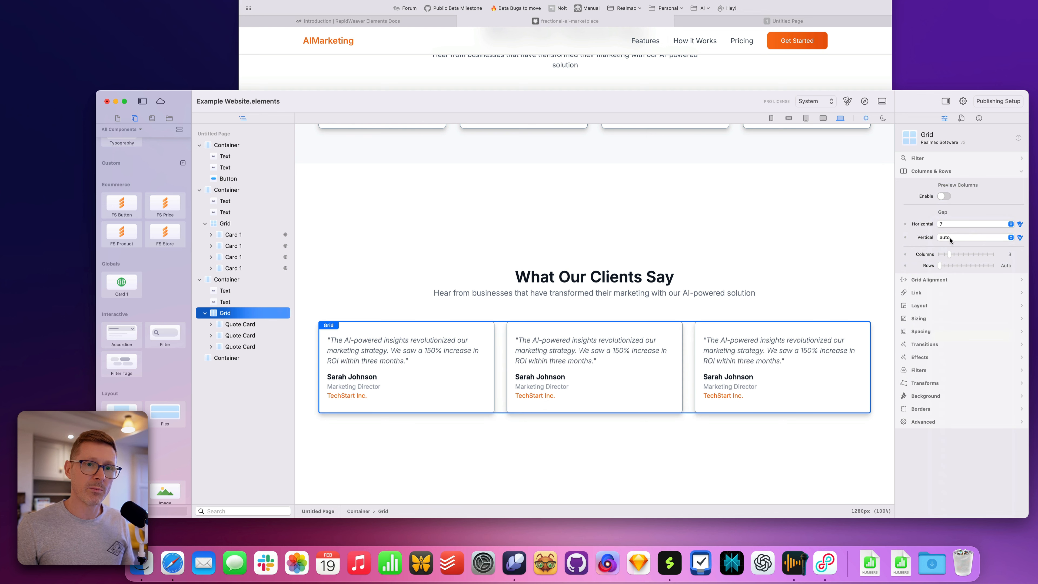
{"action": "left_click", "coordinate": [957, 239]}
{"action": "left_click", "coordinate": [948, 357]}
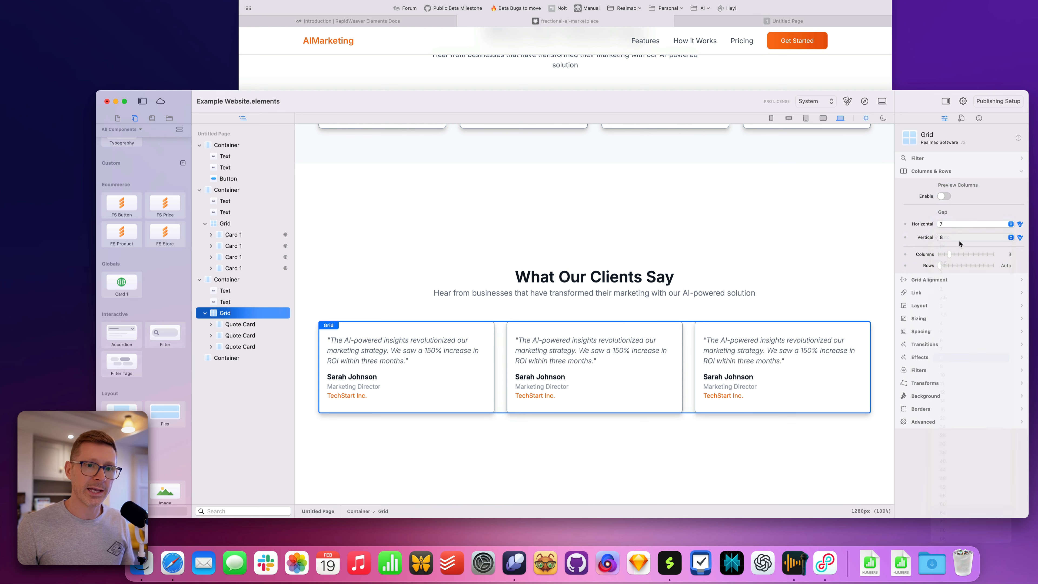
{"action": "left_click", "coordinate": [958, 225]}
{"action": "left_click", "coordinate": [956, 236]}
- Check the gap settings of the Why Choose Us card grid against those of the testimonial grid
{"action": "scroll", "coordinate": [574, 240], "scroll_direction": "up", "scroll_amount": 4}
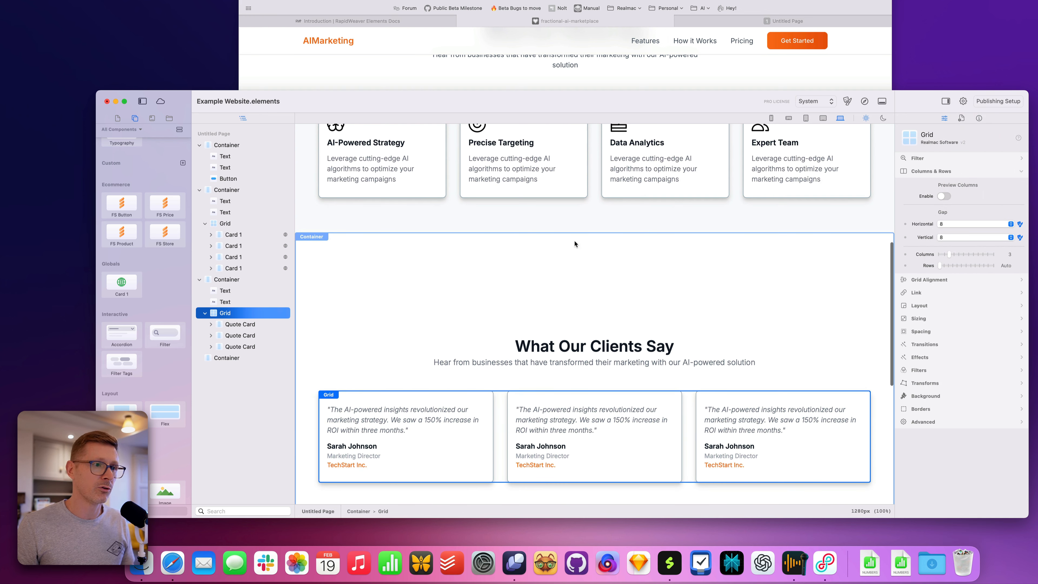
{"action": "left_click", "coordinate": [595, 182]}
{"action": "left_click", "coordinate": [944, 185]}
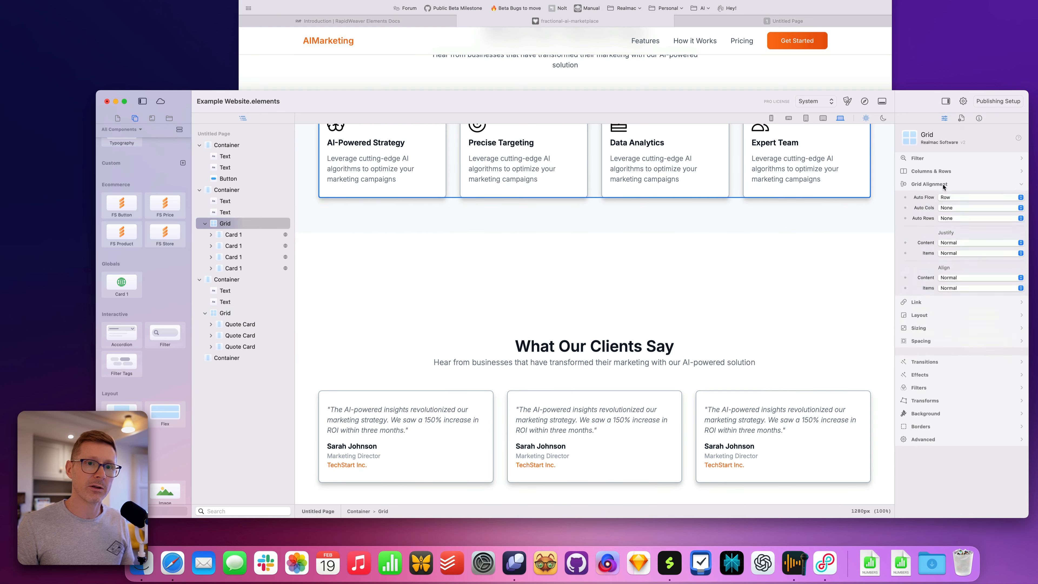
{"action": "left_click", "coordinate": [944, 186]}
{"action": "left_click", "coordinate": [931, 171]}
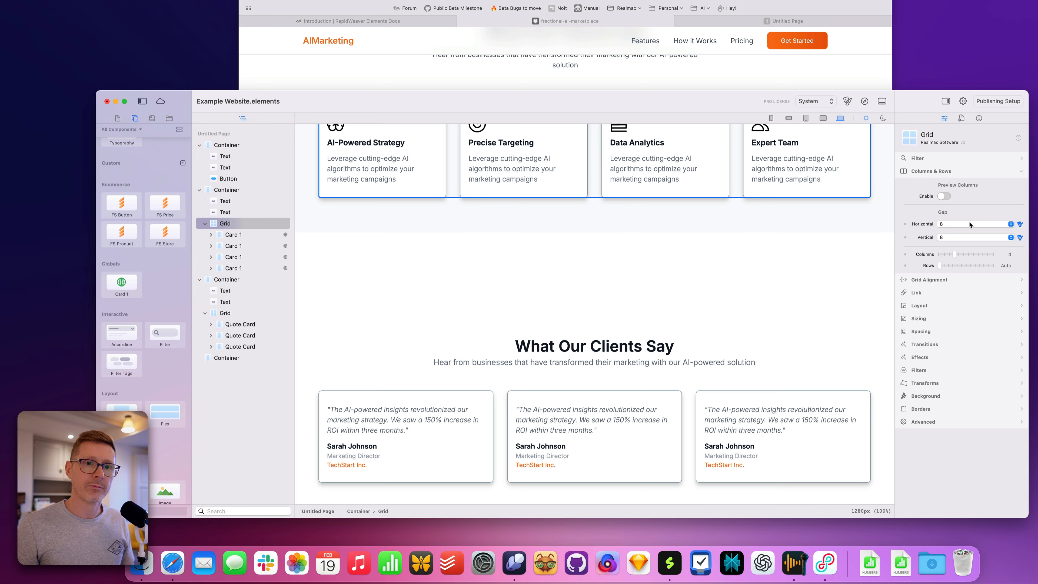
{"action": "scroll", "coordinate": [678, 348], "scroll_direction": "down", "scroll_amount": 3}
{"action": "left_click", "coordinate": [691, 348]}
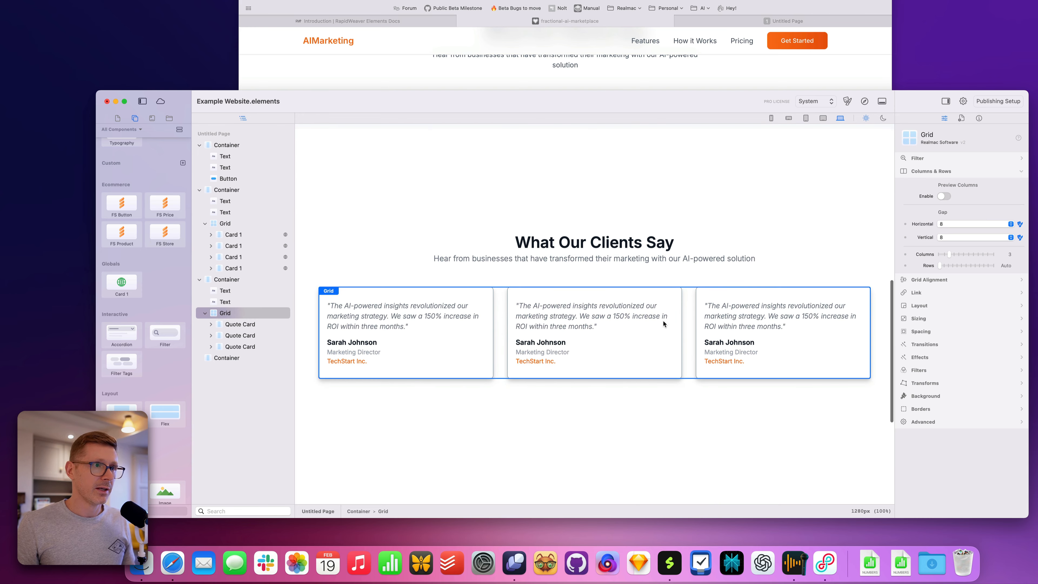
- Replace the second Quote Card's quote with the reference text beginning "Finally, enterprise-level marketing automation"
{"action": "left_click", "coordinate": [515, 78]}
{"action": "left_click_drag", "start_coordinate": [488, 119], "coordinate": [589, 141]}
{"action": "key", "text": "super+c"}
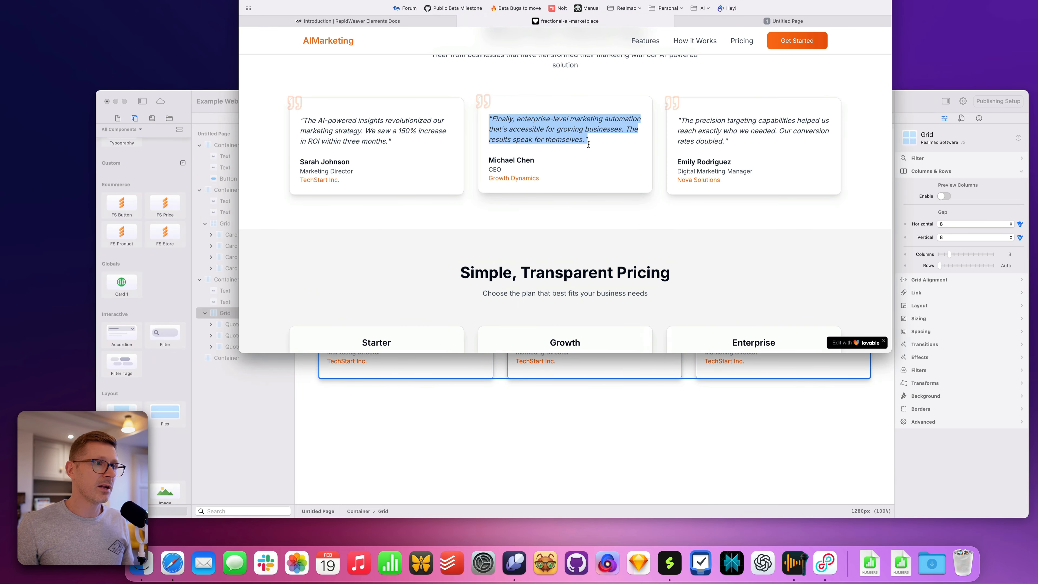
{"action": "left_click", "coordinate": [667, 433]}
{"action": "left_click", "coordinate": [574, 325]}
{"action": "double_click", "coordinate": [575, 325]}
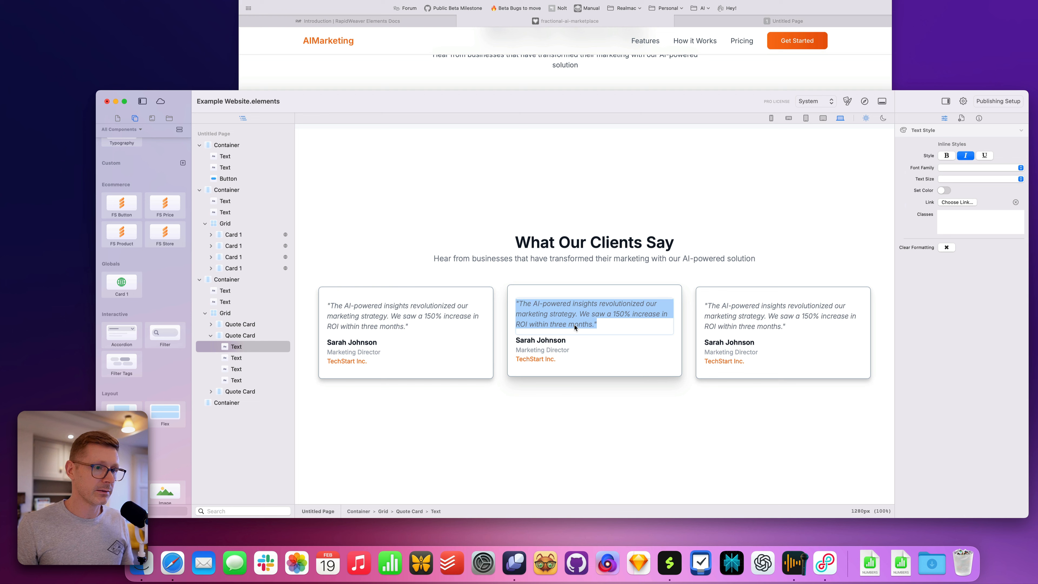
{"action": "key", "text": "super+v"}
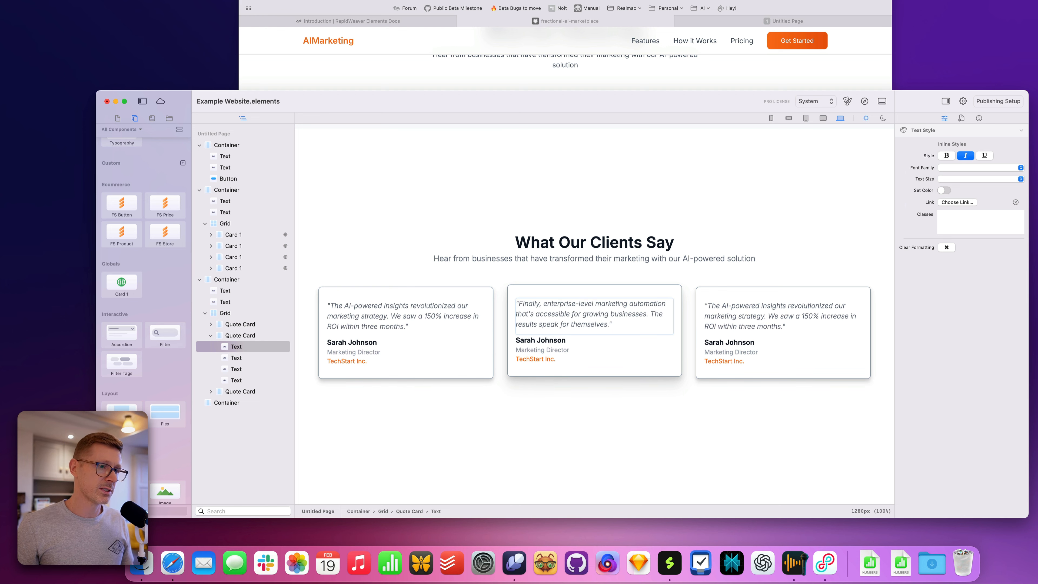
{"action": "left_click", "coordinate": [588, 201]}
- Replace the client name in the second Quote Card with the name from the reference's middle testimonial
{"action": "left_click", "coordinate": [550, 78]}
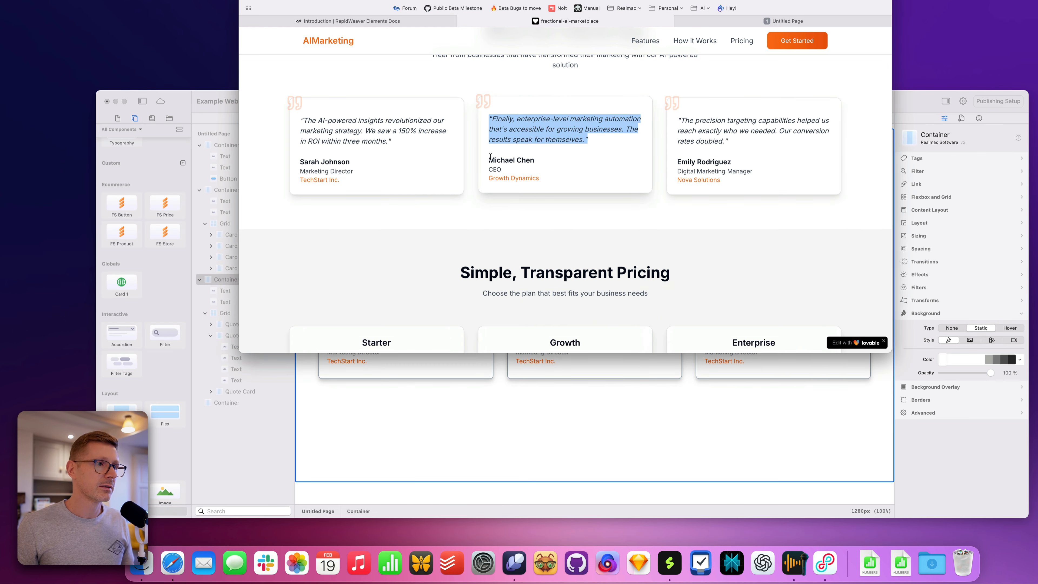
{"action": "left_click_drag", "start_coordinate": [490, 157], "coordinate": [536, 160]}
{"action": "left_click", "coordinate": [626, 408]}
{"action": "double_click", "coordinate": [566, 343]}
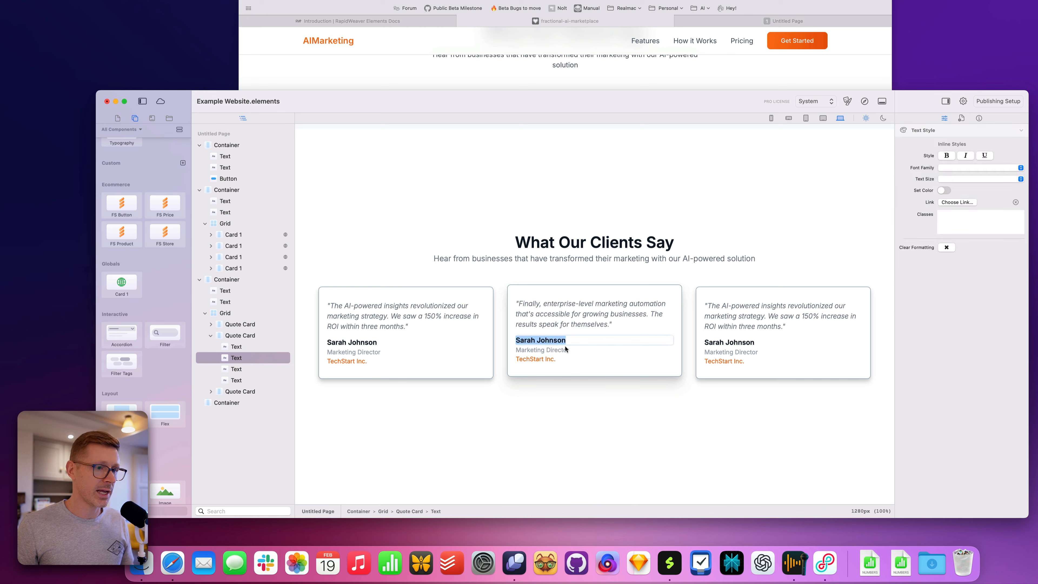
{"action": "left_click", "coordinate": [547, 186]}
- Set the second Quote Card's job title to "CEO" and its company to "Growth Dynamics", copied from the reference
{"action": "left_click", "coordinate": [550, 33]}
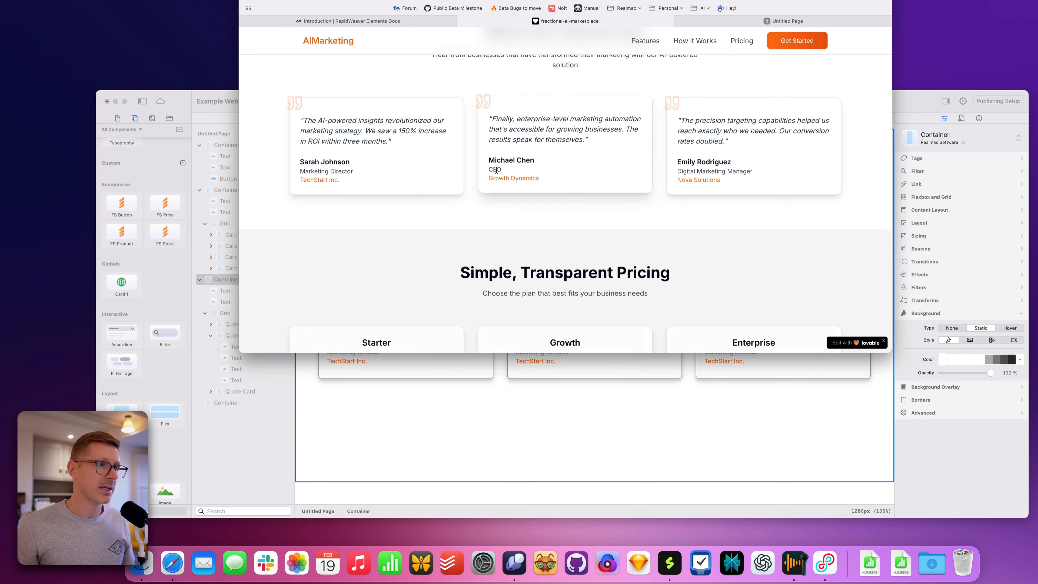
{"action": "double_click", "coordinate": [496, 170]}
{"action": "left_click", "coordinate": [558, 356]}
{"action": "double_click", "coordinate": [528, 352]}
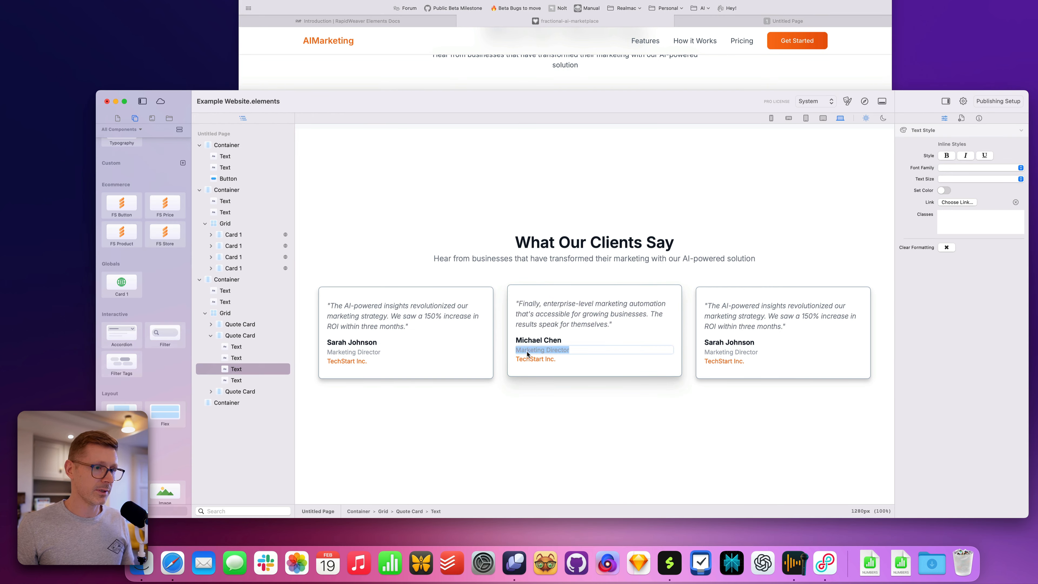
{"action": "left_click", "coordinate": [562, 322]}
{"action": "left_click", "coordinate": [563, 77]}
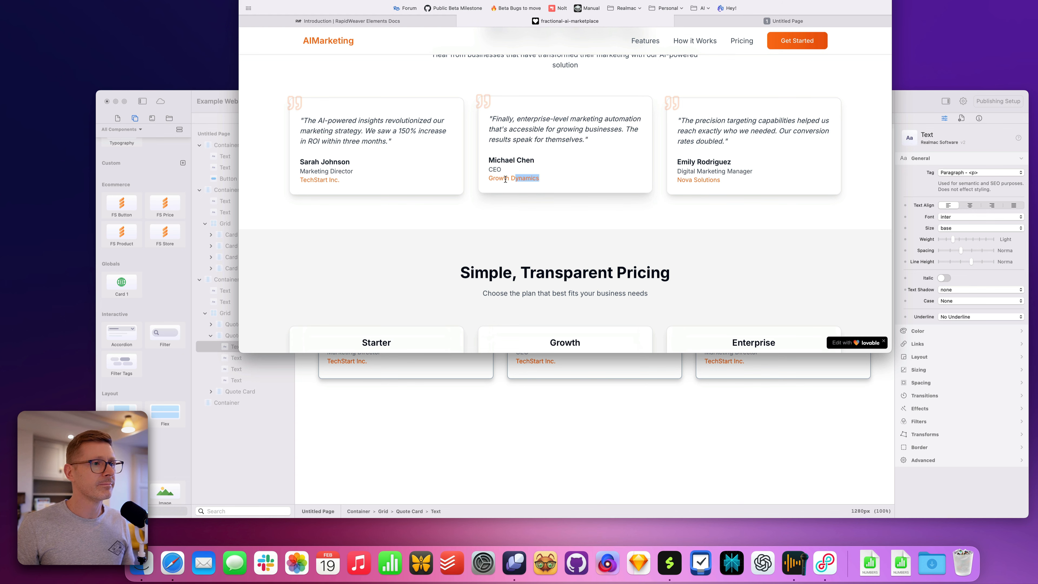
{"action": "left_click", "coordinate": [553, 356]}
{"action": "double_click", "coordinate": [551, 356]}
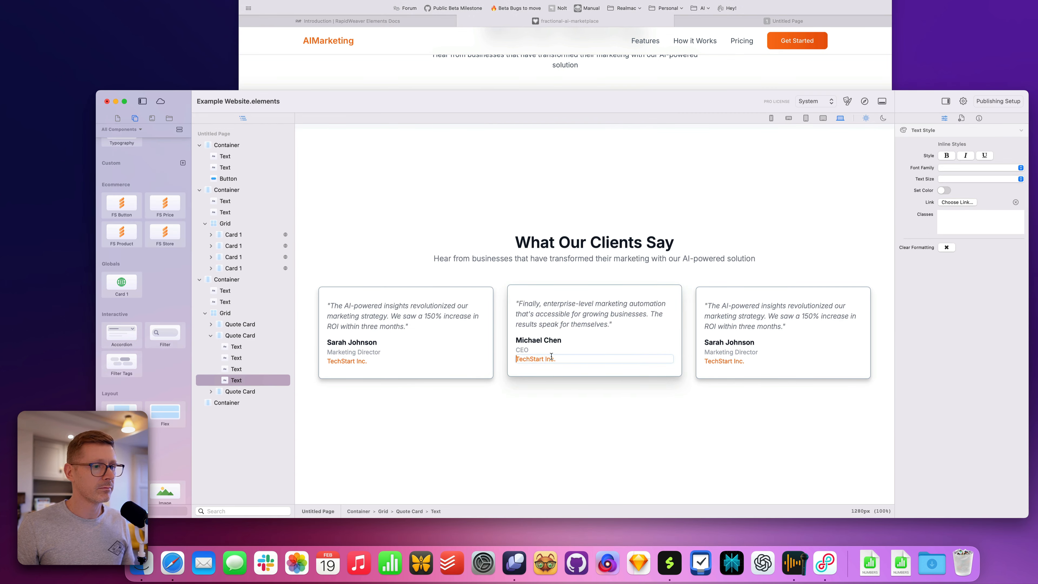
{"action": "left_click", "coordinate": [571, 231]}
- Replace the third Quote Card's quote with the reference text beginning "The precision targeting capabilities helped us"
{"action": "left_click", "coordinate": [598, 84]}
{"action": "left_click_drag", "start_coordinate": [676, 116], "coordinate": [748, 141]}
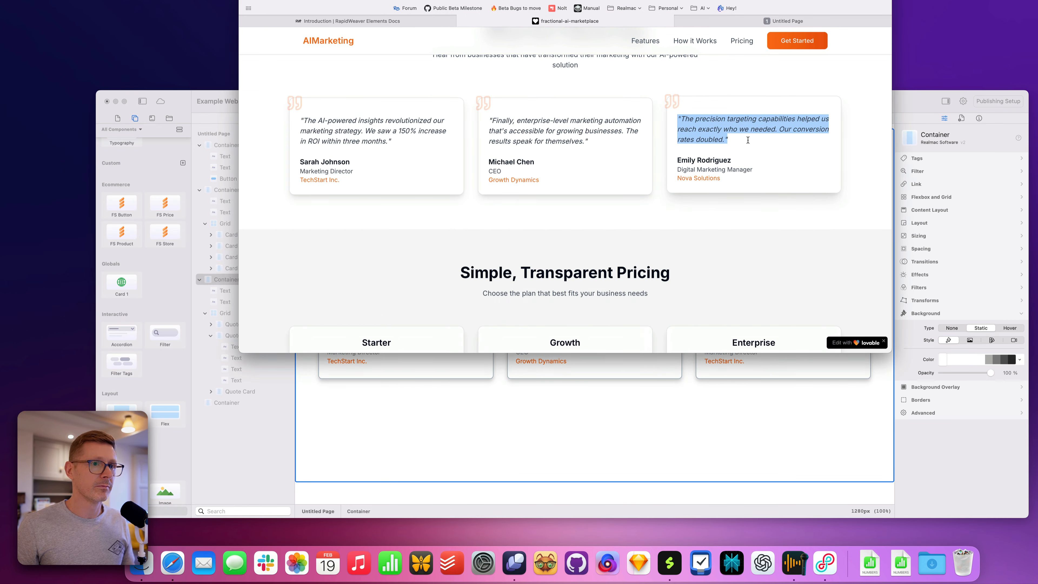
{"action": "key", "text": "super+c"}
{"action": "left_click", "coordinate": [778, 360]}
{"action": "double_click", "coordinate": [752, 308]}
{"action": "key", "text": "super+a"}
{"action": "key", "text": "super+v"}
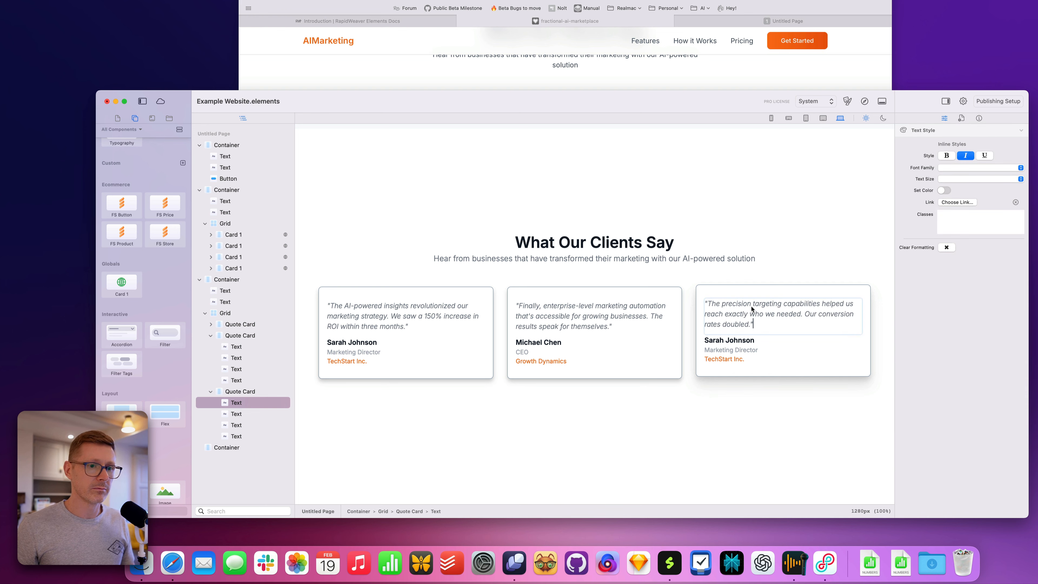
{"action": "left_click", "coordinate": [732, 242]}
- Replace the client name in the third Quote Card with the name from the reference's third testimonial
{"action": "left_click", "coordinate": [719, 83]}
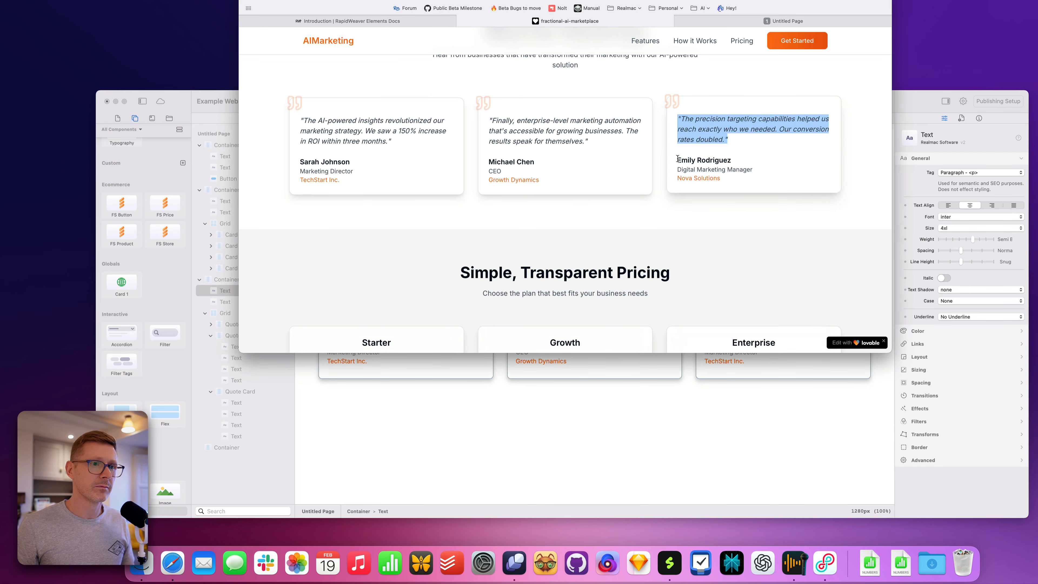
{"action": "left_click_drag", "start_coordinate": [678, 159], "coordinate": [748, 164]}
{"action": "key", "text": "super+c"}
{"action": "left_click", "coordinate": [807, 389]}
{"action": "double_click", "coordinate": [742, 342]}
{"action": "key", "text": "super+a"}
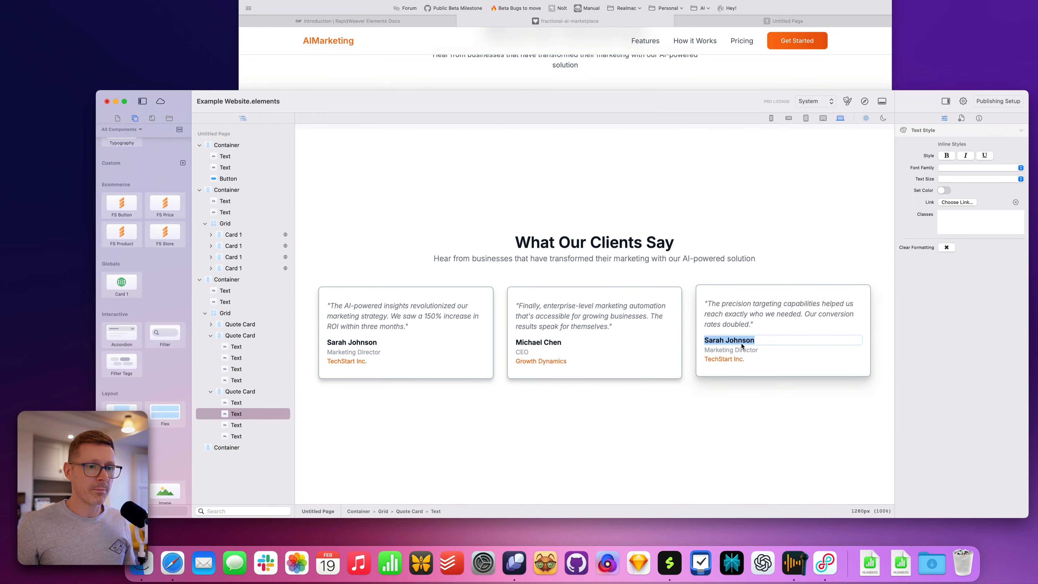
{"action": "left_click", "coordinate": [746, 291]}
- Set the third Quote Card's job title to "Digital Marketing Manager", copied from the reference
{"action": "left_click", "coordinate": [694, 53]}
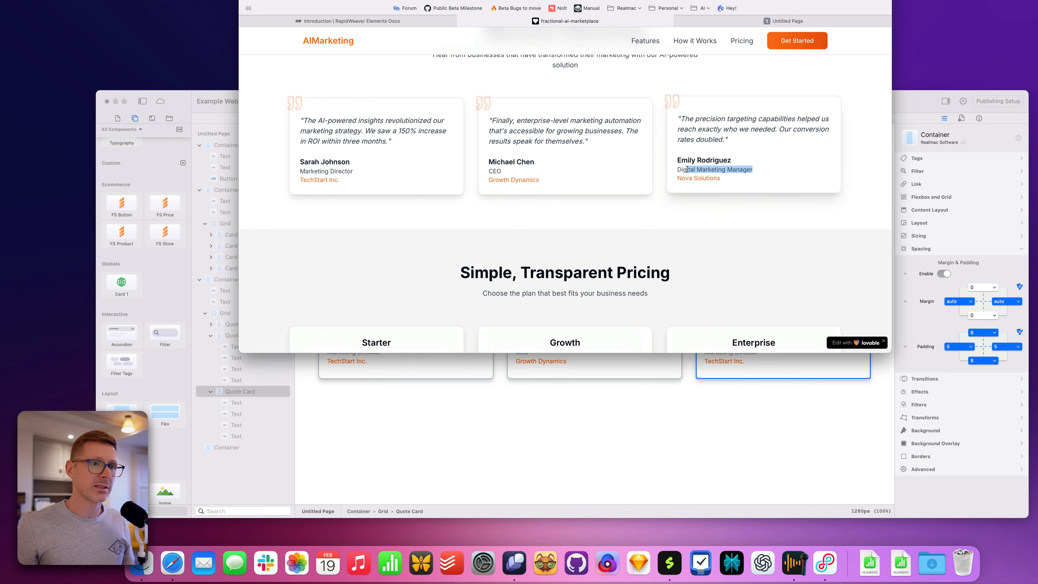
{"action": "key", "text": "super+c"}
{"action": "left_click", "coordinate": [820, 384]}
{"action": "double_click", "coordinate": [743, 352]}
{"action": "key", "text": "super+a"}
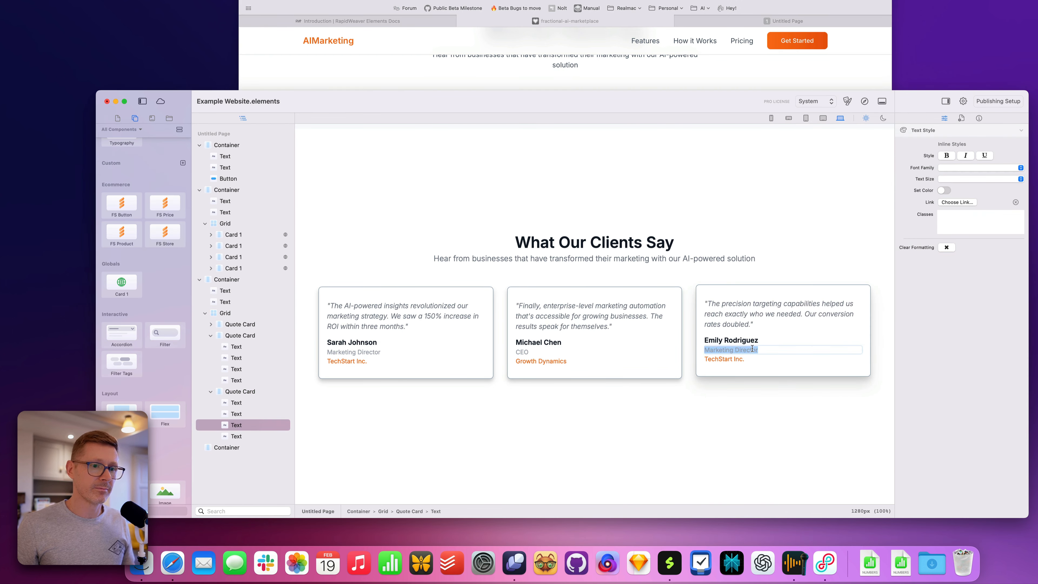
{"action": "key", "text": "super+v"}
{"action": "left_click", "coordinate": [765, 277]}
- Set the third Quote Card's company to "Nova Solutions", copied from the reference
{"action": "left_click", "coordinate": [715, 61]}
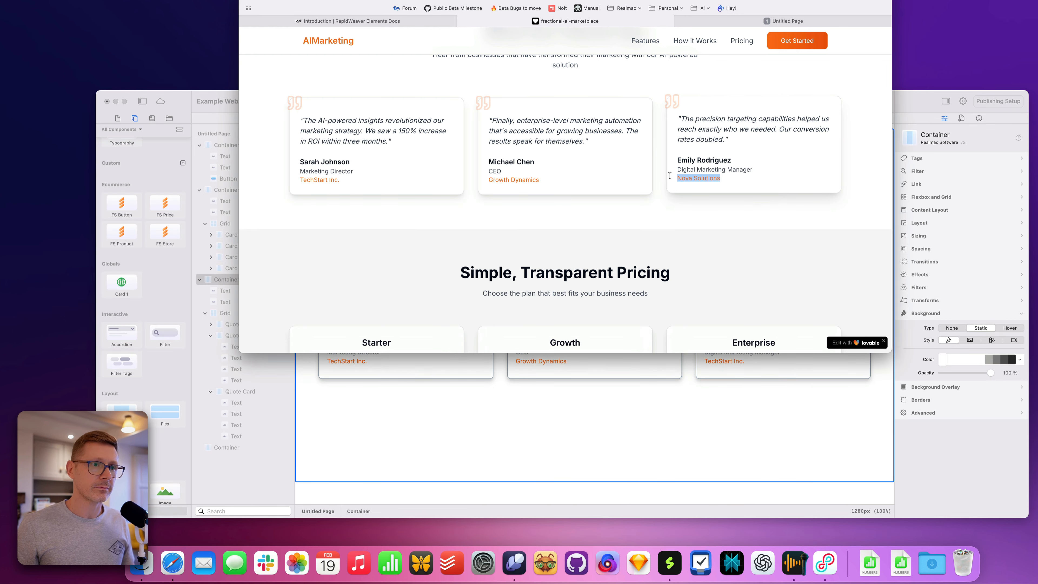
{"action": "key", "text": "super+c"}
{"action": "left_click", "coordinate": [789, 366]}
{"action": "double_click", "coordinate": [738, 362]}
{"action": "key", "text": "super+a"}
{"action": "key", "text": "super+v"}
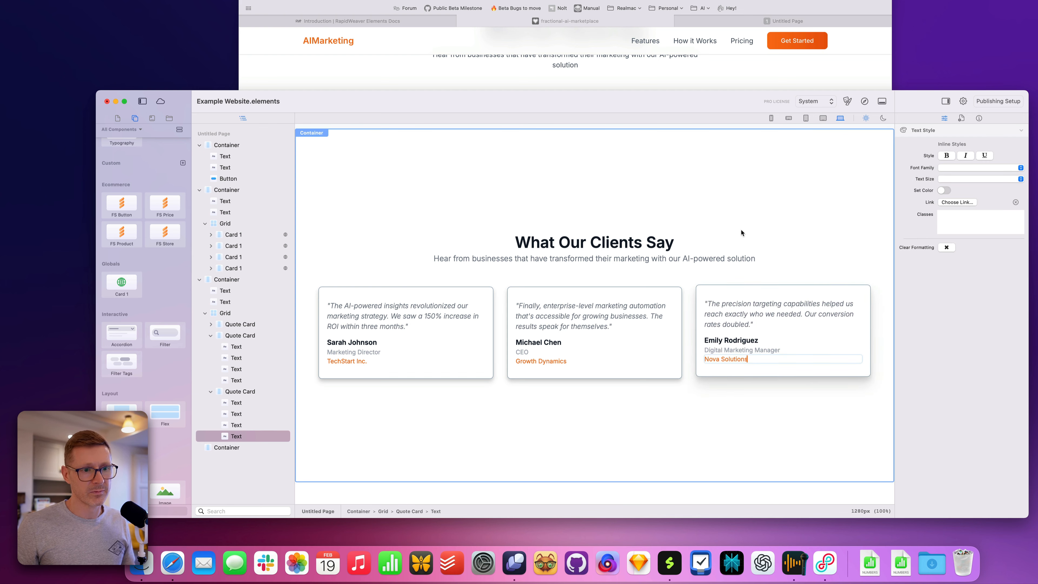
{"action": "left_click", "coordinate": [742, 230]}
- Compare the styling of the finished cards with the testimonial section on the reference site
{"action": "left_click", "coordinate": [636, 78]}
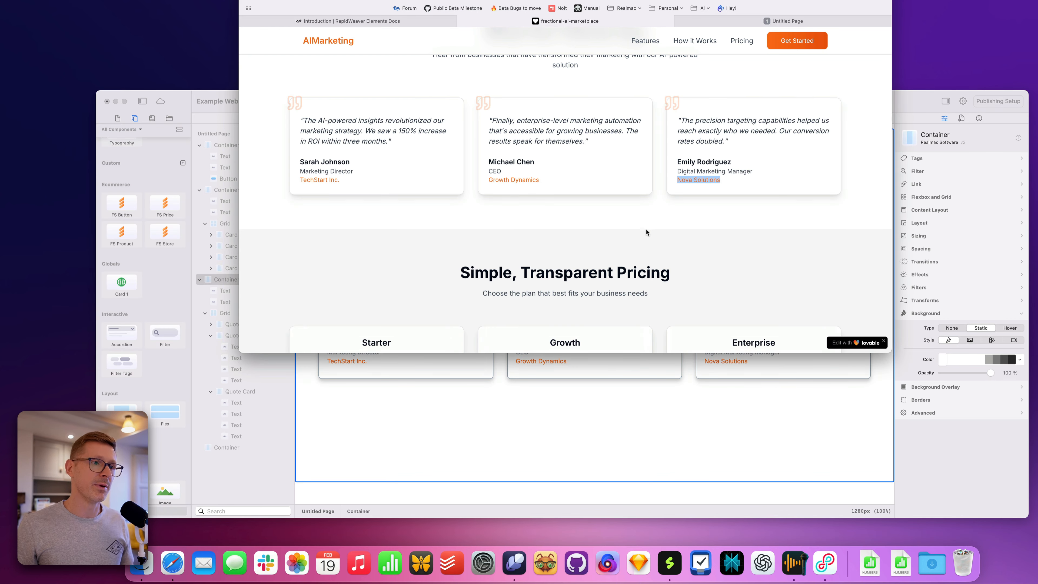
{"action": "scroll", "coordinate": [647, 232], "scroll_direction": "up", "scroll_amount": 2}
{"action": "scroll", "coordinate": [646, 231], "scroll_direction": "down", "scroll_amount": 2}
{"action": "left_click", "coordinate": [650, 377]}
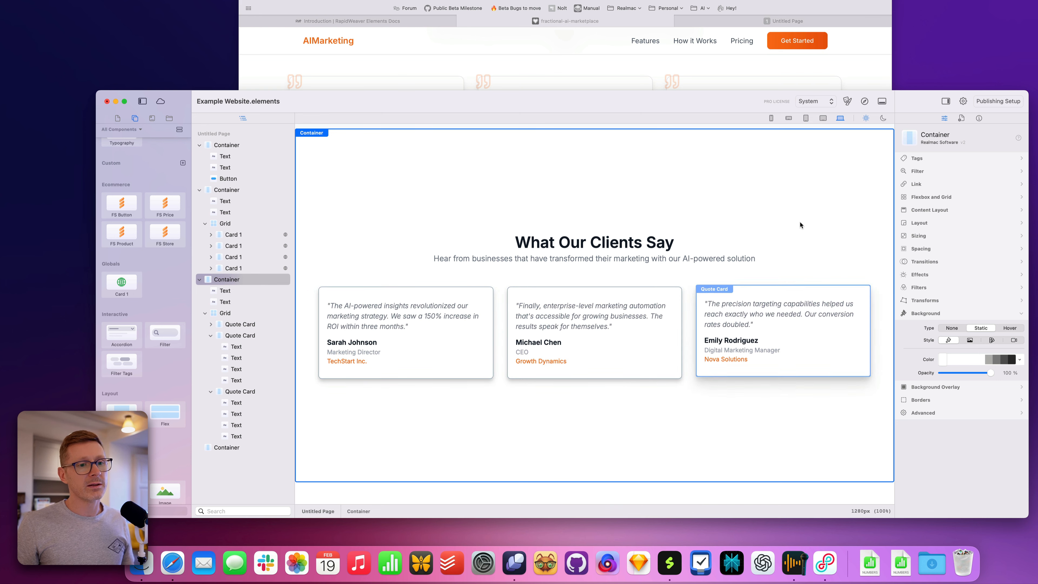
{"action": "scroll", "coordinate": [799, 185], "scroll_direction": "up", "scroll_amount": 5}
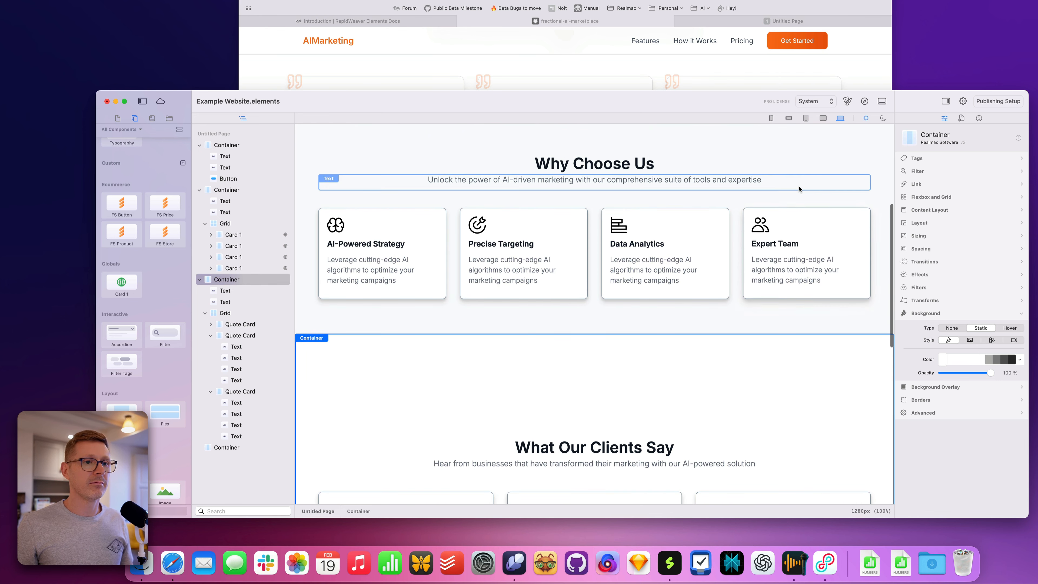
- Try a lighter border color on the Expert Team feature card and switch back to the original shade
{"action": "left_click", "coordinate": [816, 210]}
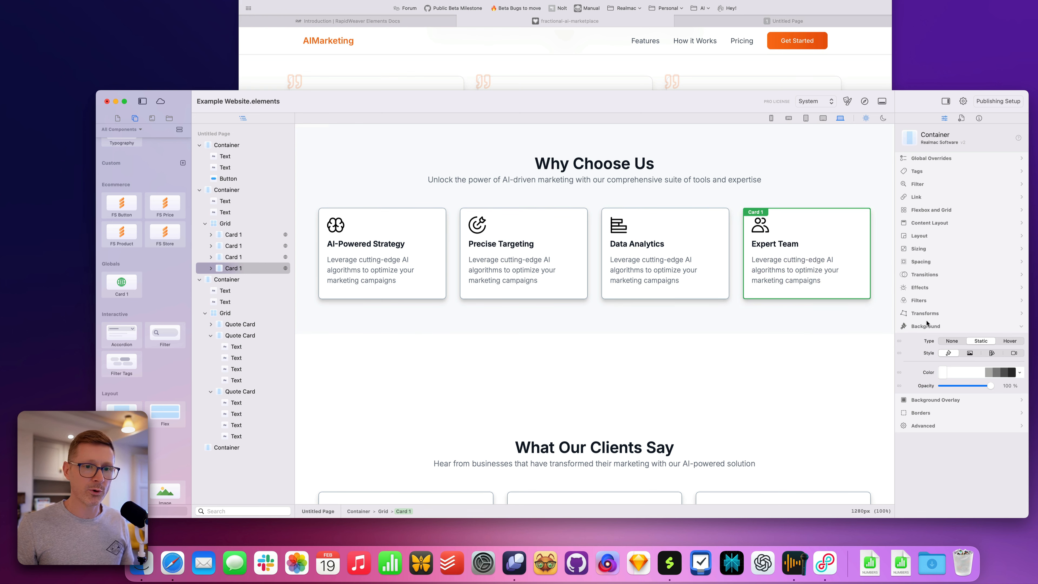
{"action": "left_click", "coordinate": [955, 401]}
{"action": "left_click", "coordinate": [927, 369]}
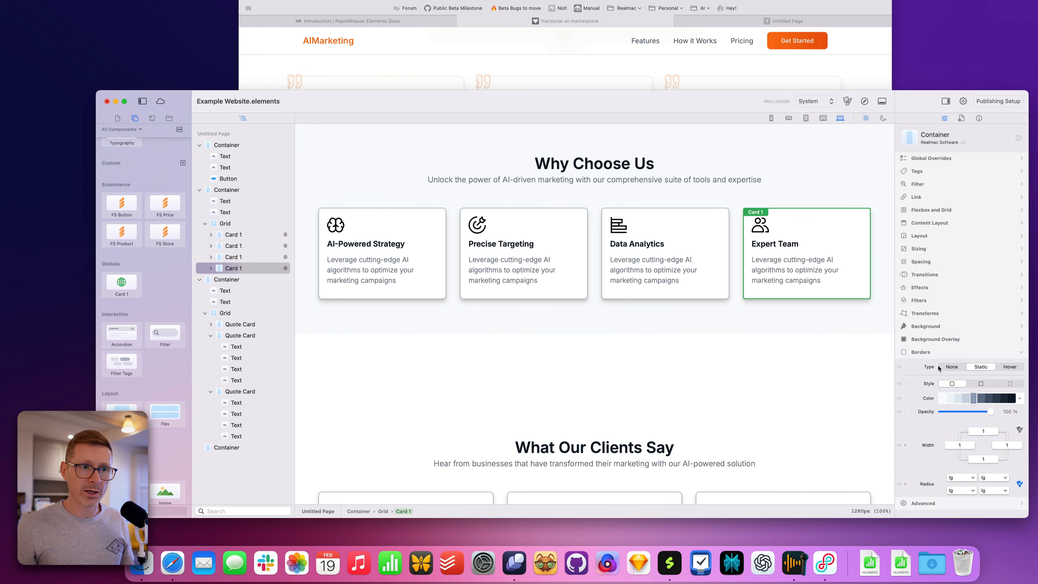
{"action": "left_click", "coordinate": [966, 399]}
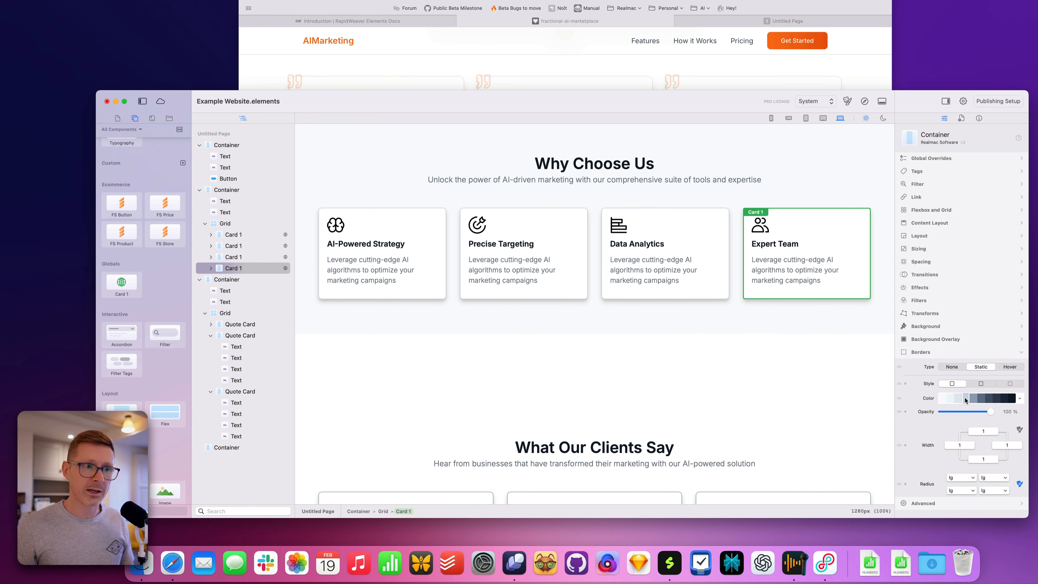
{"action": "left_click", "coordinate": [972, 400]}
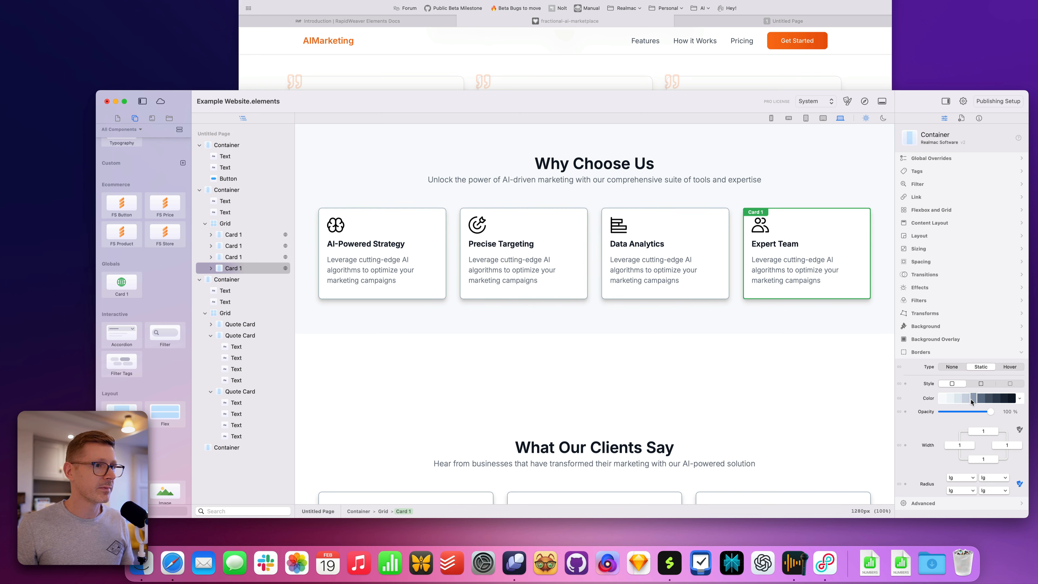
- Adjust the border color of all three testimonial Quote Cards together to match the feature cards
{"action": "scroll", "coordinate": [442, 264], "scroll_direction": "down", "scroll_amount": 5}
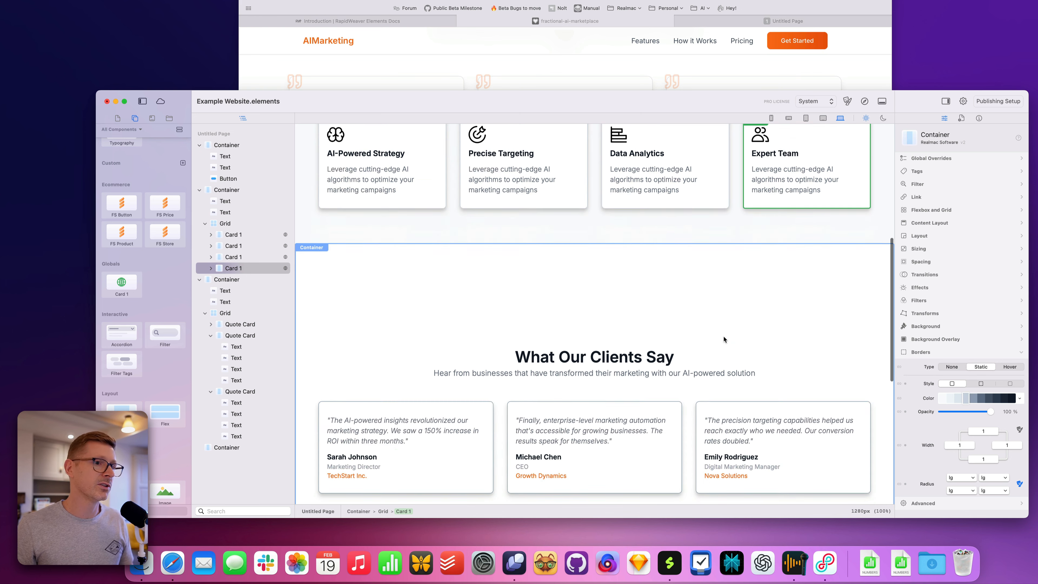
{"action": "scroll", "coordinate": [741, 167], "scroll_direction": "up", "scroll_amount": 3}
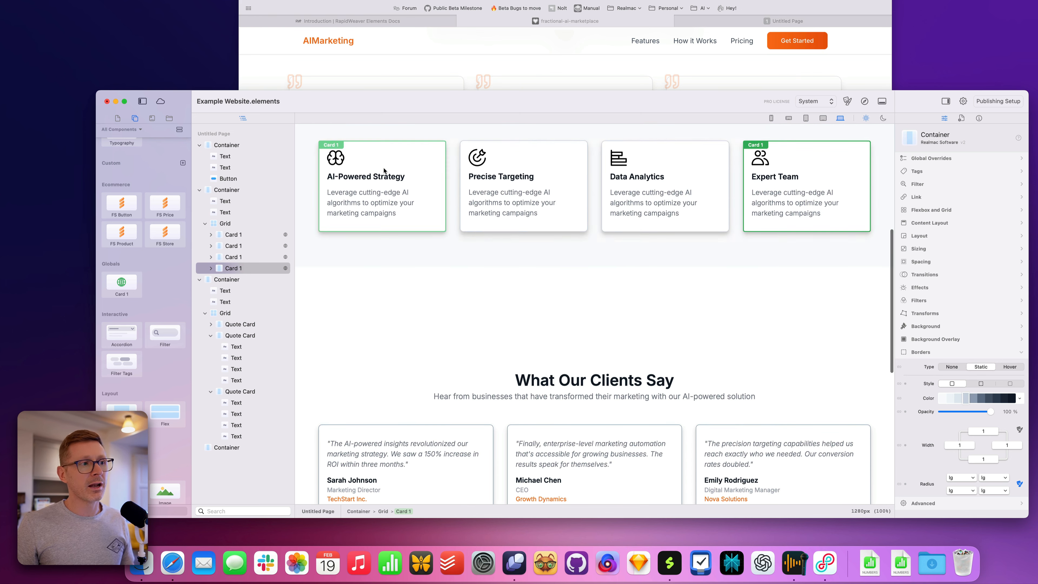
{"action": "scroll", "coordinate": [808, 185], "scroll_direction": "down", "scroll_amount": 3}
{"action": "left_click", "coordinate": [830, 306]}
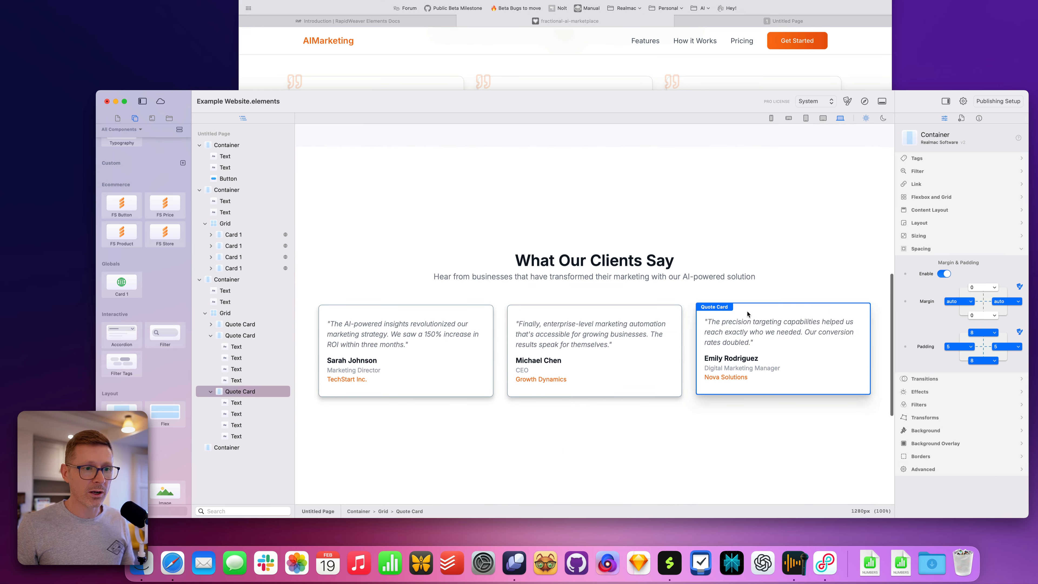
{"action": "left_click", "coordinate": [656, 308], "text": "shift"}
{"action": "left_click", "coordinate": [475, 307], "text": "shift"}
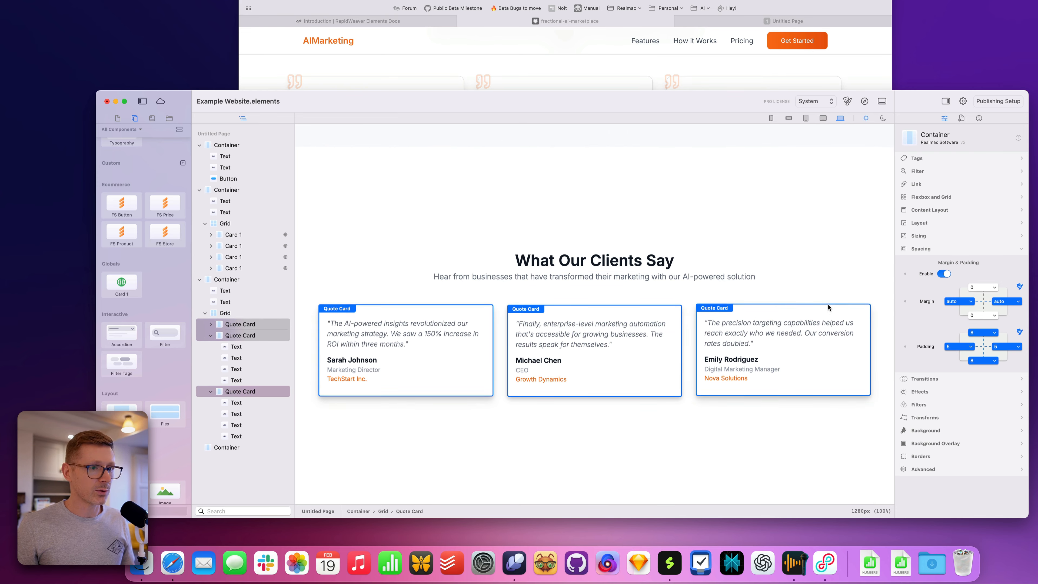
{"action": "left_click", "coordinate": [931, 456]}
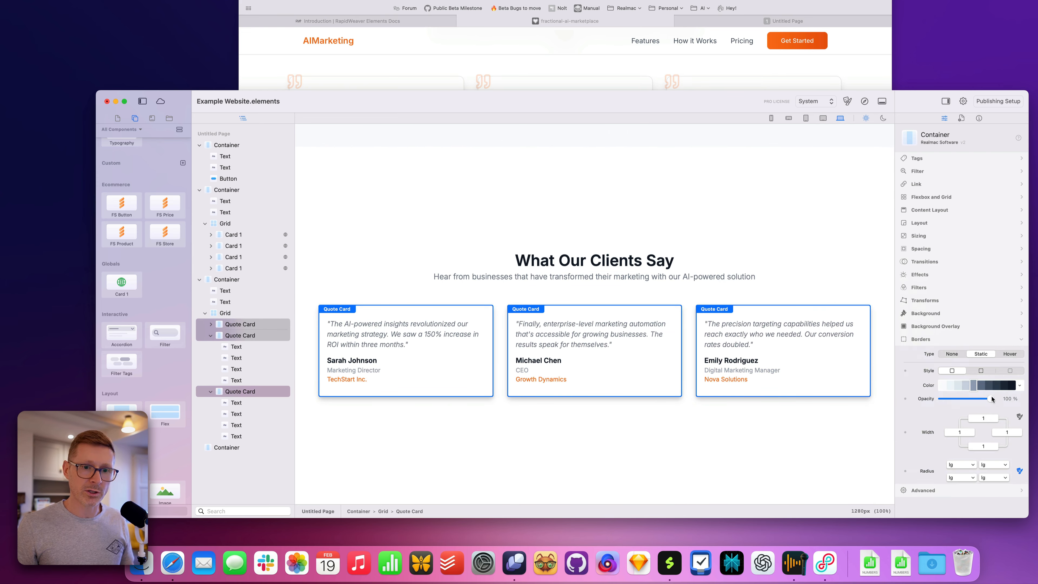
{"action": "left_click", "coordinate": [831, 268]}
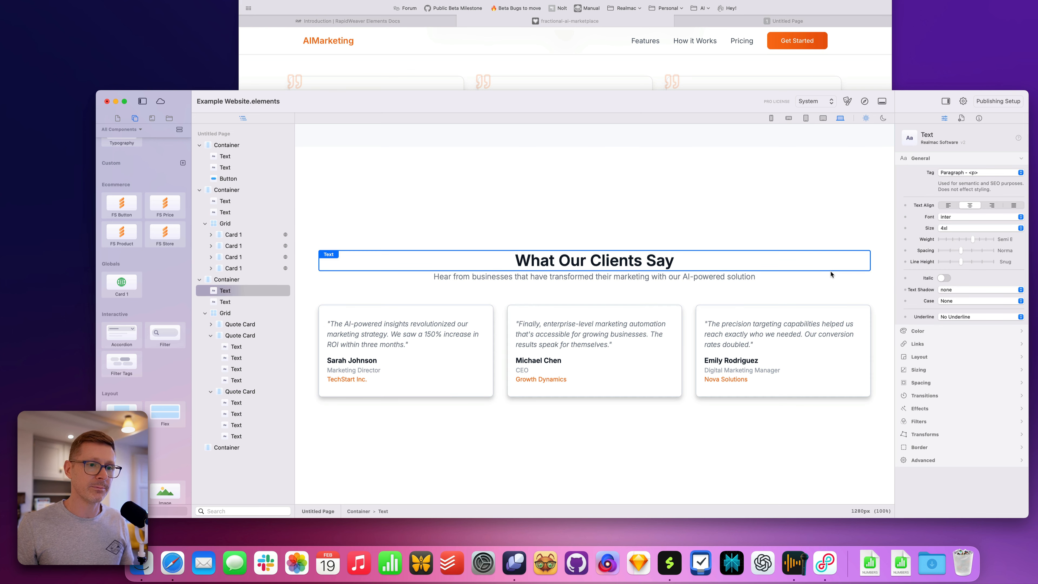
- Examine the reference site's pricing, Why Choose Us, How It Works and testimonial sections to pick the next section to rebuild
{"action": "scroll", "coordinate": [831, 271], "scroll_direction": "down", "scroll_amount": 5}
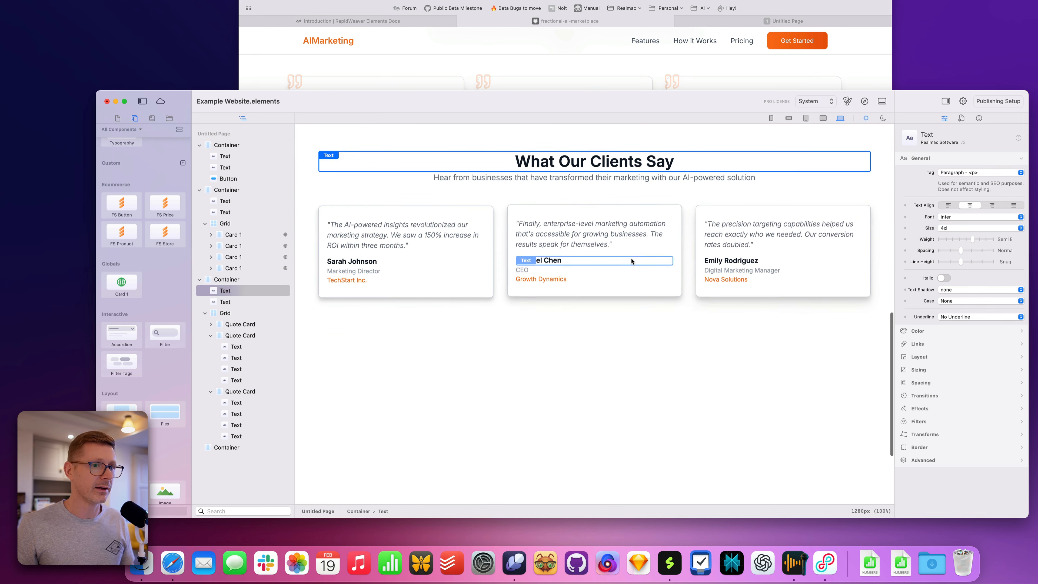
{"action": "left_click", "coordinate": [677, 77]}
{"action": "scroll", "coordinate": [619, 175], "scroll_direction": "down", "scroll_amount": 8}
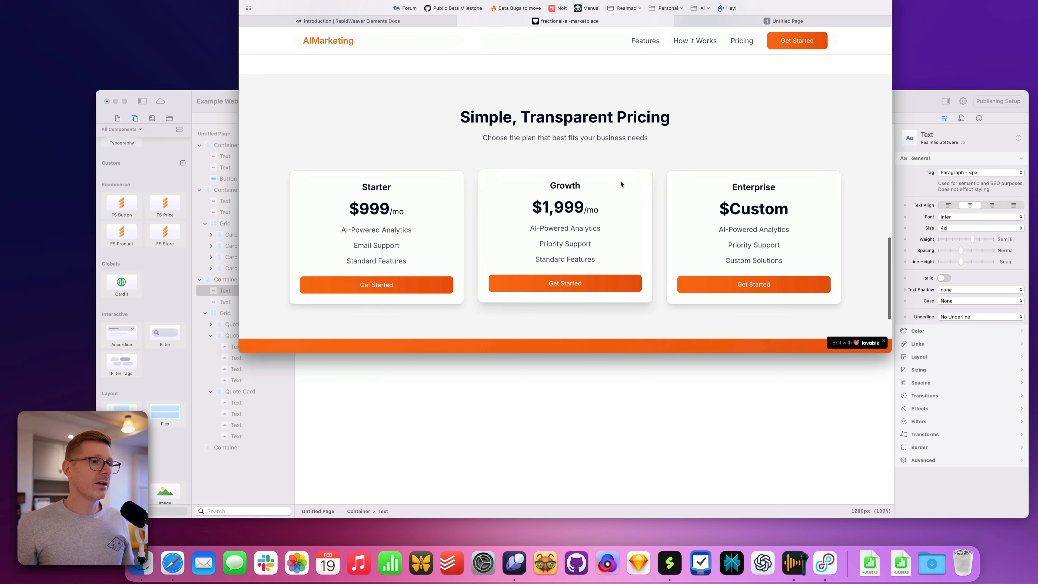
{"action": "scroll", "coordinate": [621, 179], "scroll_direction": "up", "scroll_amount": 2}
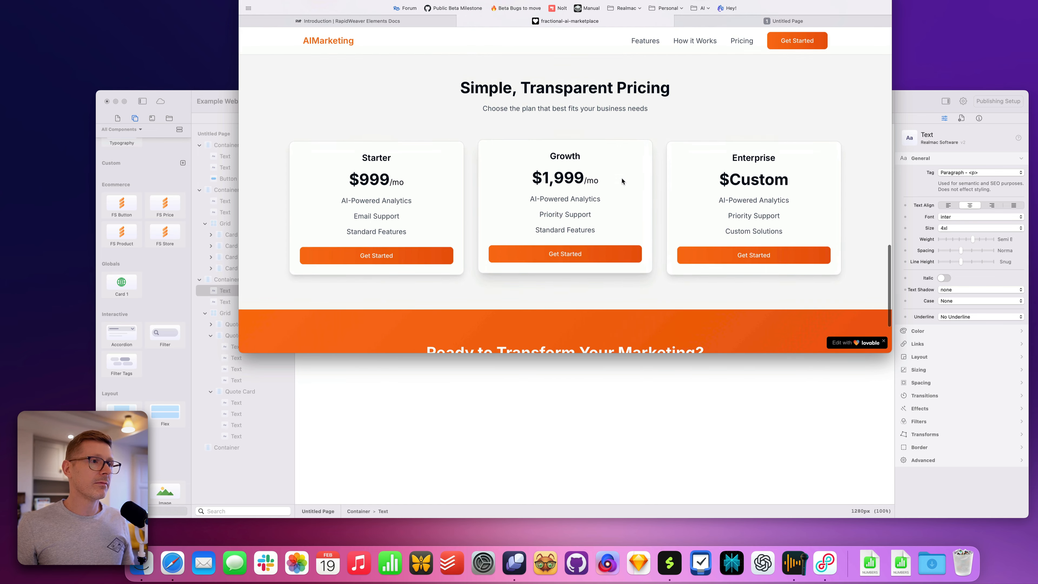
{"action": "scroll", "coordinate": [625, 219], "scroll_direction": "up", "scroll_amount": 6}
{"action": "scroll", "coordinate": [627, 221], "scroll_direction": "up", "scroll_amount": 5}
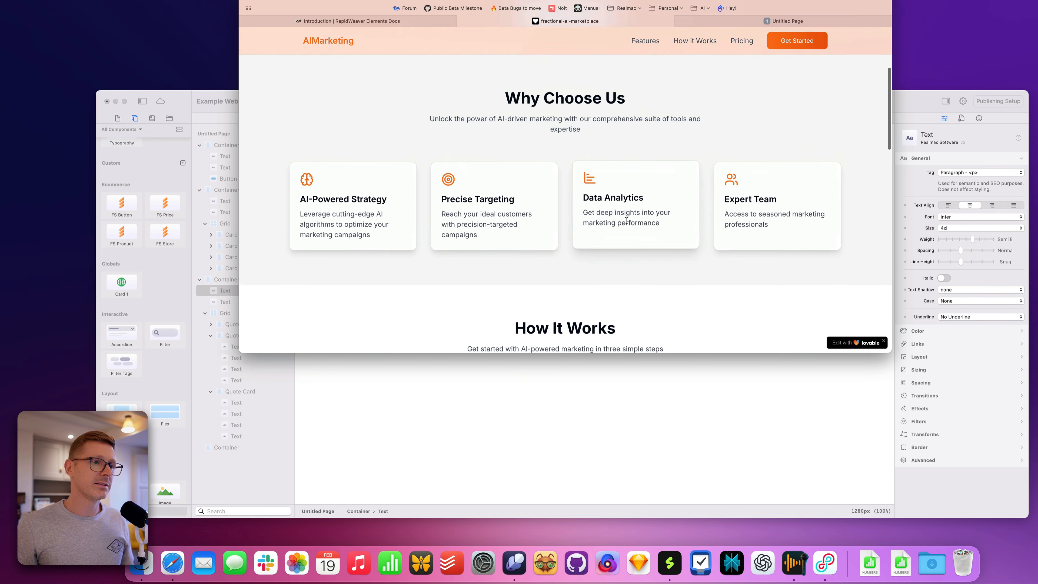
{"action": "scroll", "coordinate": [627, 220], "scroll_direction": "down", "scroll_amount": 3}
{"action": "scroll", "coordinate": [626, 220], "scroll_direction": "down", "scroll_amount": 5}
{"action": "scroll", "coordinate": [626, 220], "scroll_direction": "up", "scroll_amount": 4}
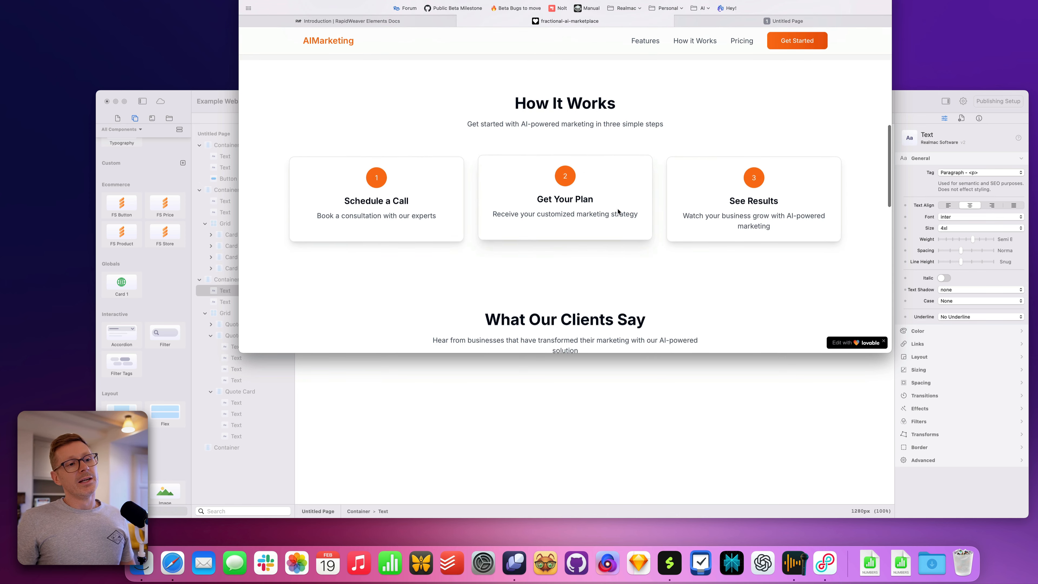
{"action": "scroll", "coordinate": [633, 284], "scroll_direction": "down", "scroll_amount": 3}
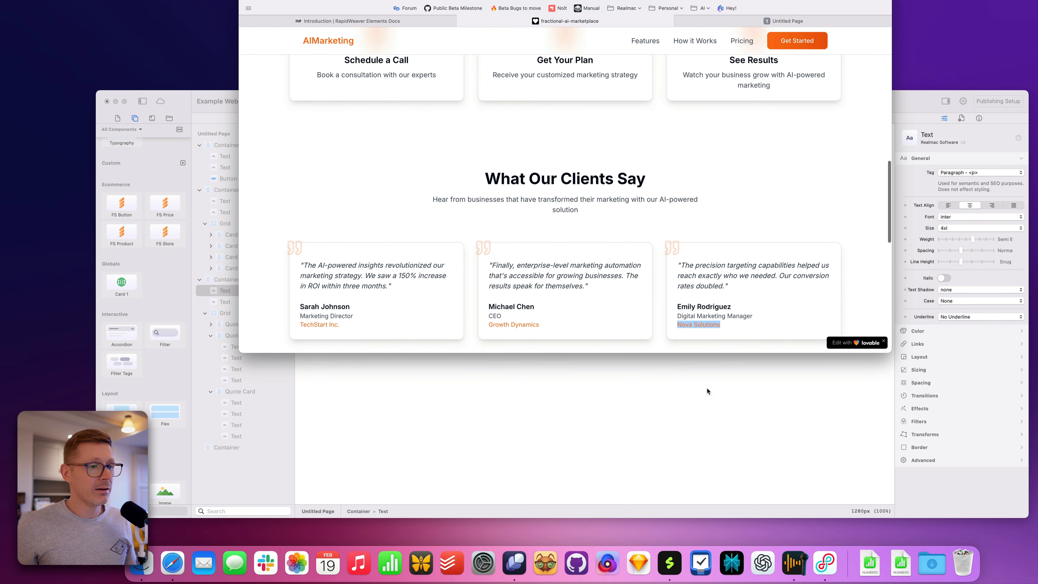
{"action": "scroll", "coordinate": [664, 387], "scroll_direction": "up", "scroll_amount": 3}
{"action": "left_click", "coordinate": [664, 388]}
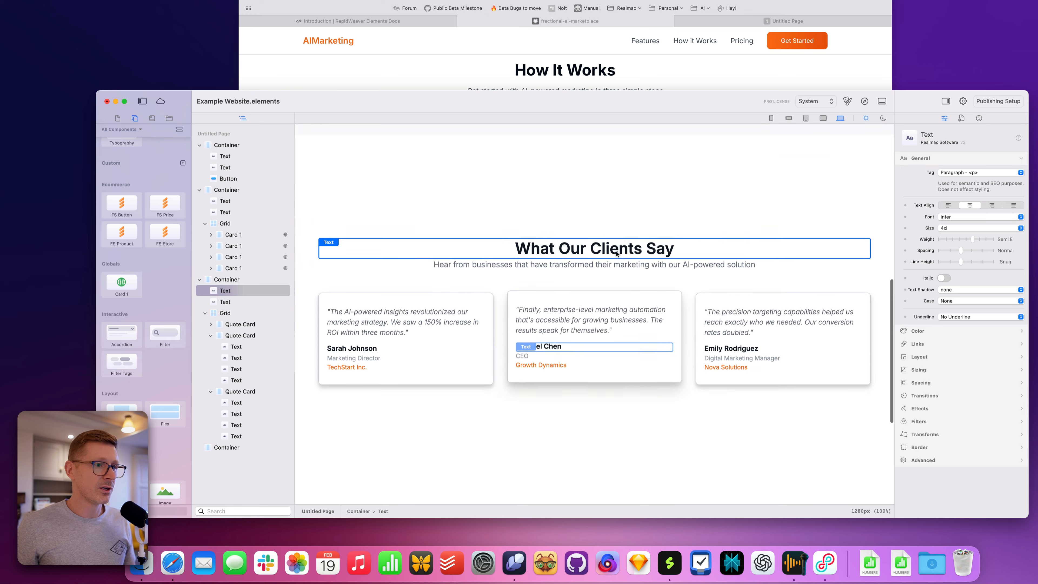
- Duplicate the whole testimonials container so one copy can serve as the How It Works section
{"action": "left_click", "coordinate": [589, 199]}
{"action": "scroll", "coordinate": [588, 201], "scroll_direction": "up", "scroll_amount": 4}
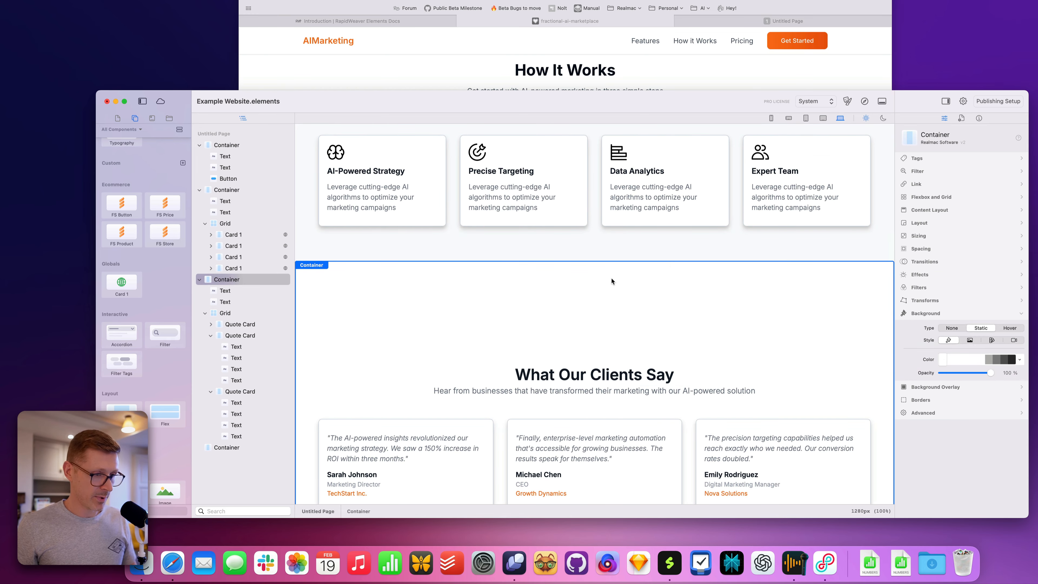
{"action": "scroll", "coordinate": [653, 318], "scroll_direction": "down", "scroll_amount": 4}
- Replace the heading of the upper testimonials container with "How It Works", copied from the reference
{"action": "left_click", "coordinate": [649, 70]}
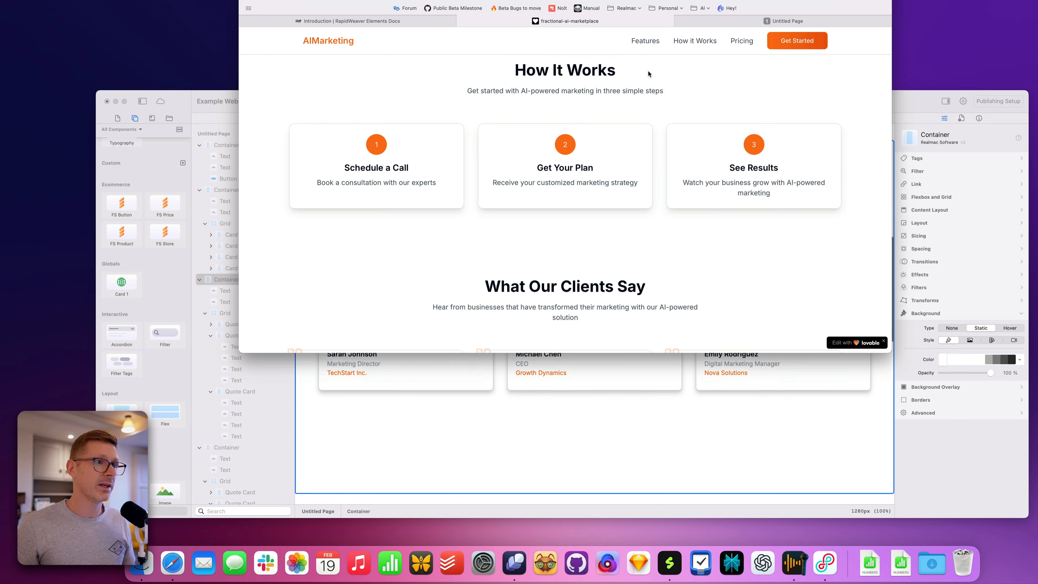
{"action": "scroll", "coordinate": [646, 73], "scroll_direction": "up", "scroll_amount": 1}
{"action": "left_click_drag", "start_coordinate": [646, 73], "coordinate": [513, 84]}
{"action": "key", "text": "super+c"}
{"action": "left_click", "coordinate": [633, 411]}
{"action": "scroll", "coordinate": [597, 238], "scroll_direction": "up", "scroll_amount": 5}
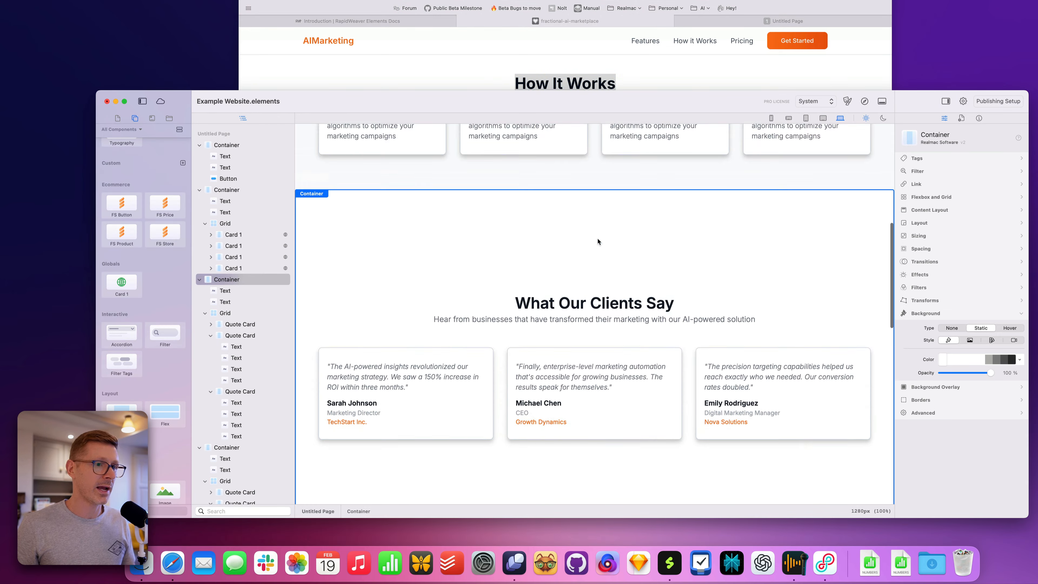
{"action": "scroll", "coordinate": [597, 240], "scroll_direction": "down", "scroll_amount": 5}
{"action": "double_click", "coordinate": [560, 253]}
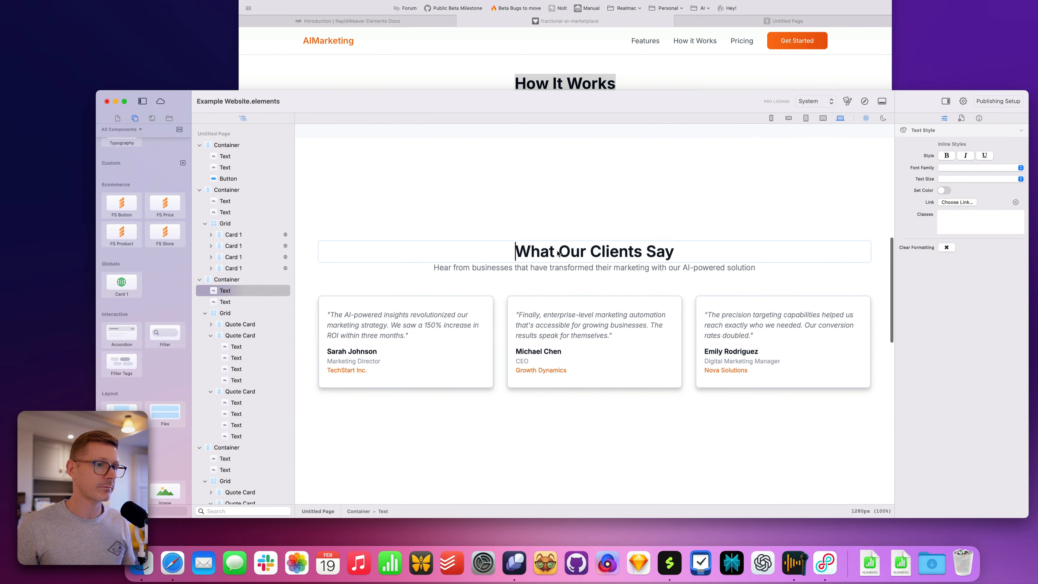
{"action": "key", "text": "super+a"}
{"action": "key", "text": "super+v"}
{"action": "left_click", "coordinate": [570, 216]}
- Replace the subtitle under How It Works with "Get started with AI-powered marketing in three simple steps", copied from the reference
{"action": "left_click", "coordinate": [460, 100]}
{"action": "left_click_drag", "start_coordinate": [460, 100], "coordinate": [714, 104]}
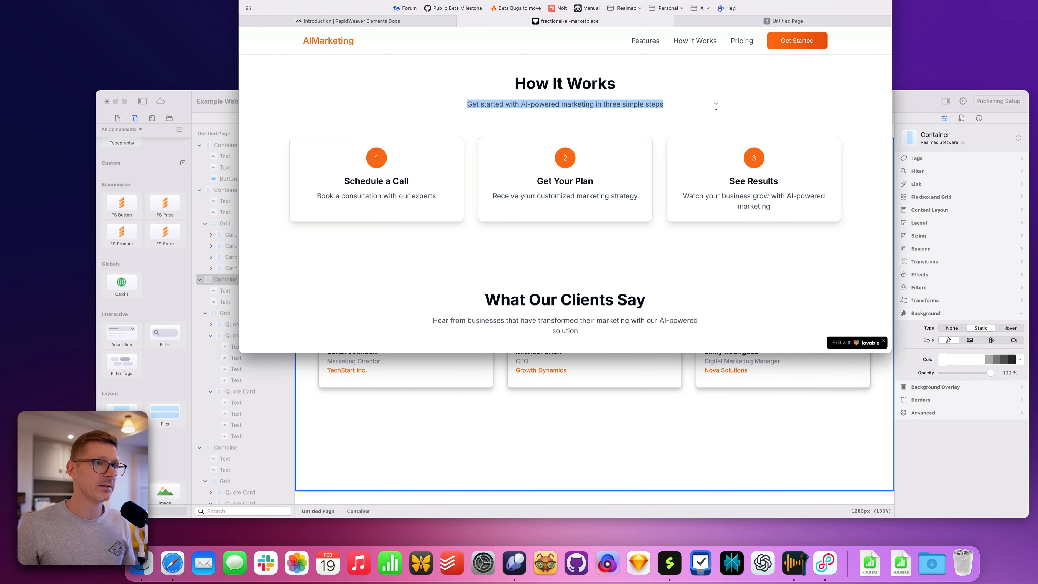
{"action": "left_click", "coordinate": [584, 384]}
{"action": "double_click", "coordinate": [595, 267]}
{"action": "key", "text": "super+a"}
{"action": "type", "text": "Get started with AI-powered marketing in three simple steps"}
{"action": "left_click", "coordinate": [580, 213]}
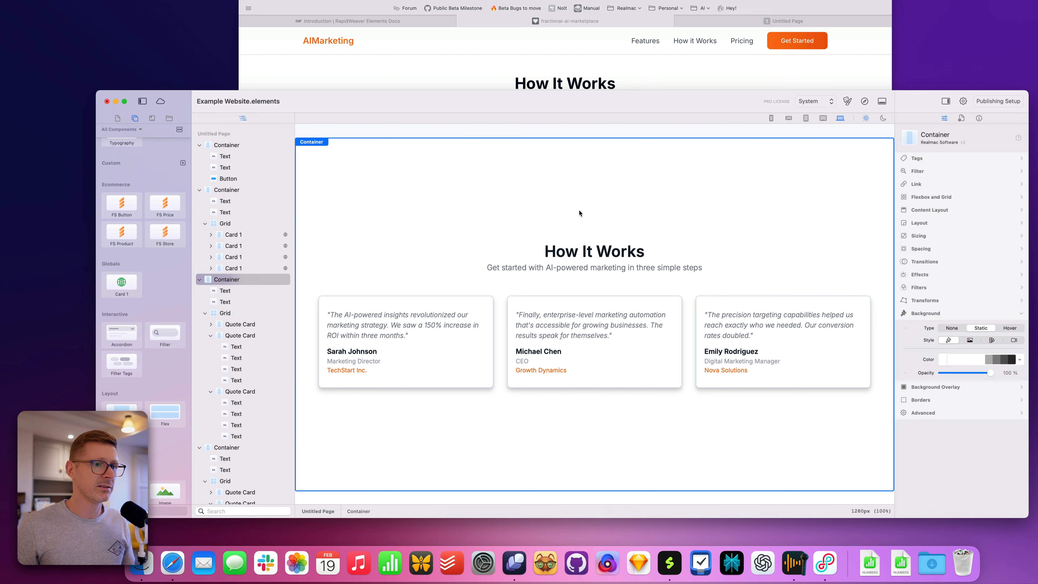
- Delete the name, job title and company texts from the first How It Works card, leaving only its quote
{"action": "left_click", "coordinate": [573, 76]}
{"action": "left_click", "coordinate": [438, 349]}
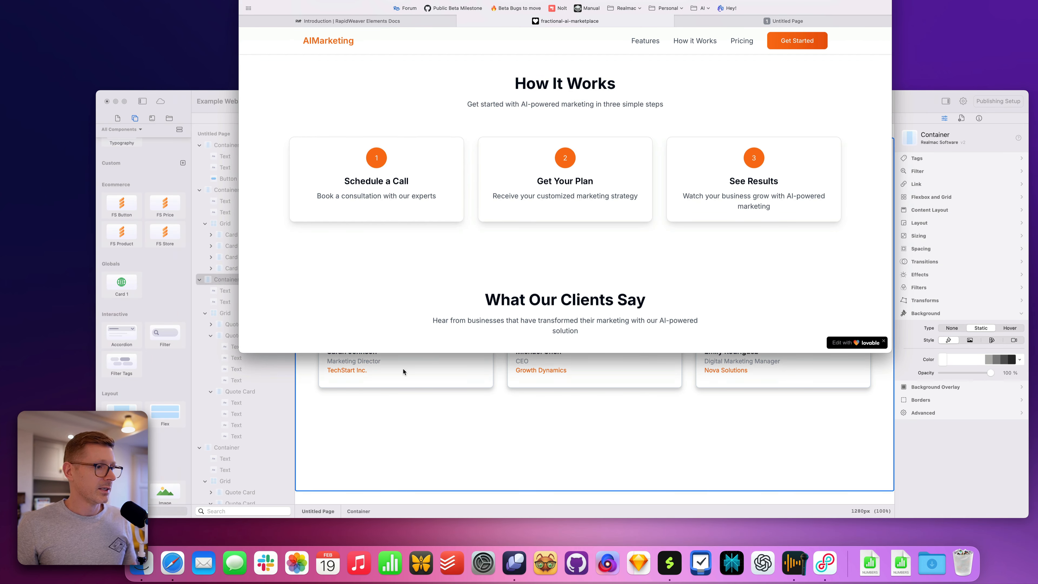
{"action": "left_click", "coordinate": [403, 369]}
{"action": "left_click", "coordinate": [362, 351]}
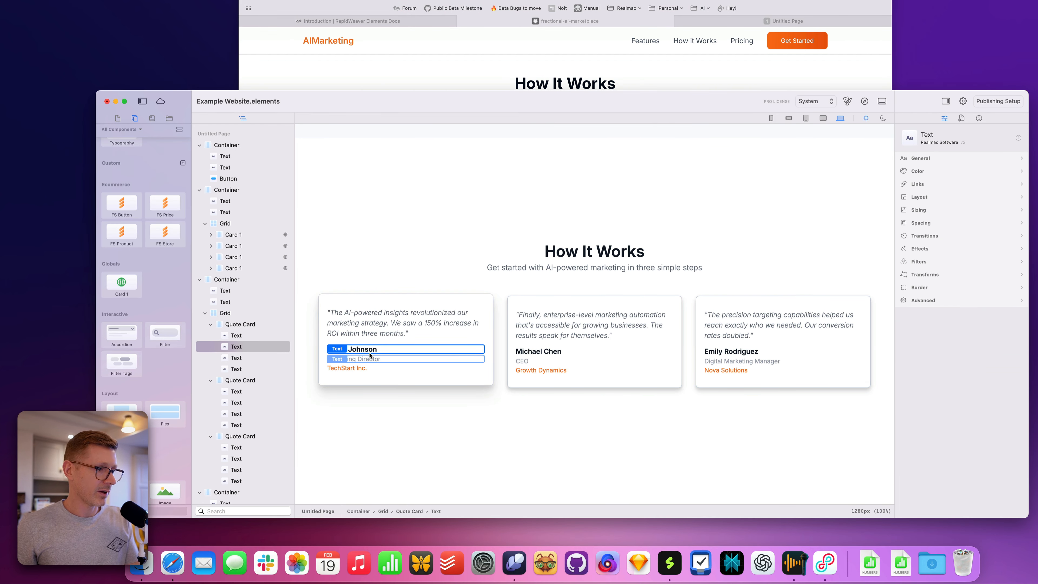
{"action": "key", "text": "BackSpace"}
{"action": "key", "text": "BackSpace"}
{"action": "key", "text": "BackSpace"}
- Remove the italic style from the entire quote text in the first How It Works card
{"action": "double_click", "coordinate": [401, 344]}
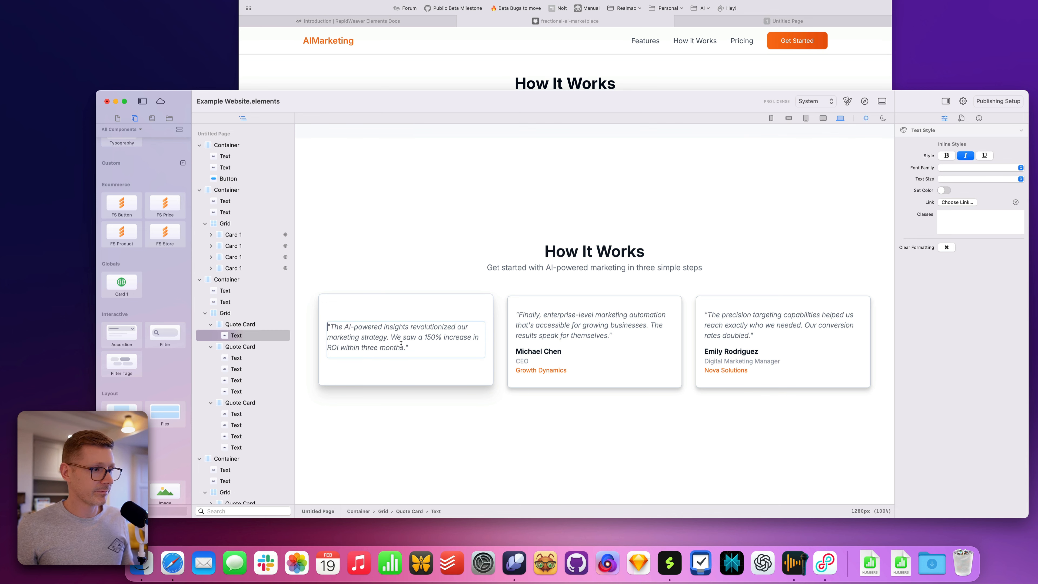
{"action": "key", "text": "super+a"}
{"action": "left_click", "coordinate": [965, 159]}
{"action": "left_click", "coordinate": [578, 223]}
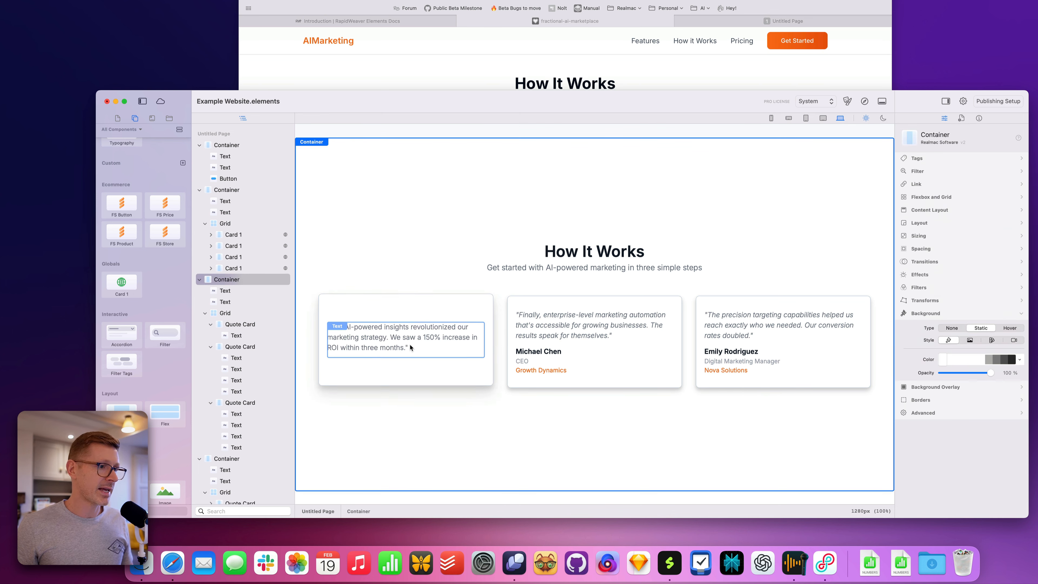
- Duplicate the quote text inside the first How It Works card to hold a title and a description
{"action": "left_click", "coordinate": [410, 344]}
{"action": "left_click", "coordinate": [456, 75]}
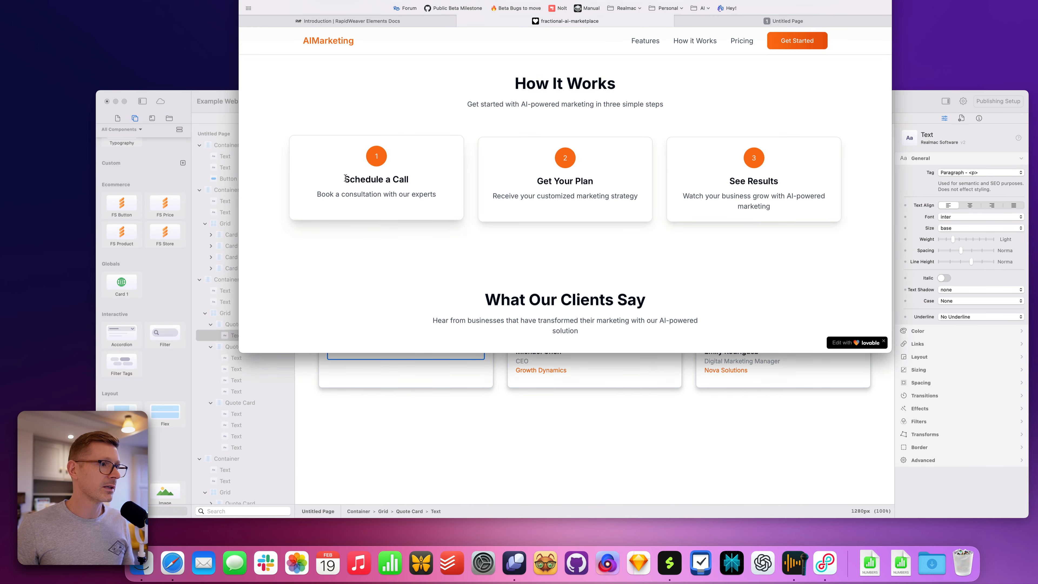
{"action": "left_click", "coordinate": [479, 359]}
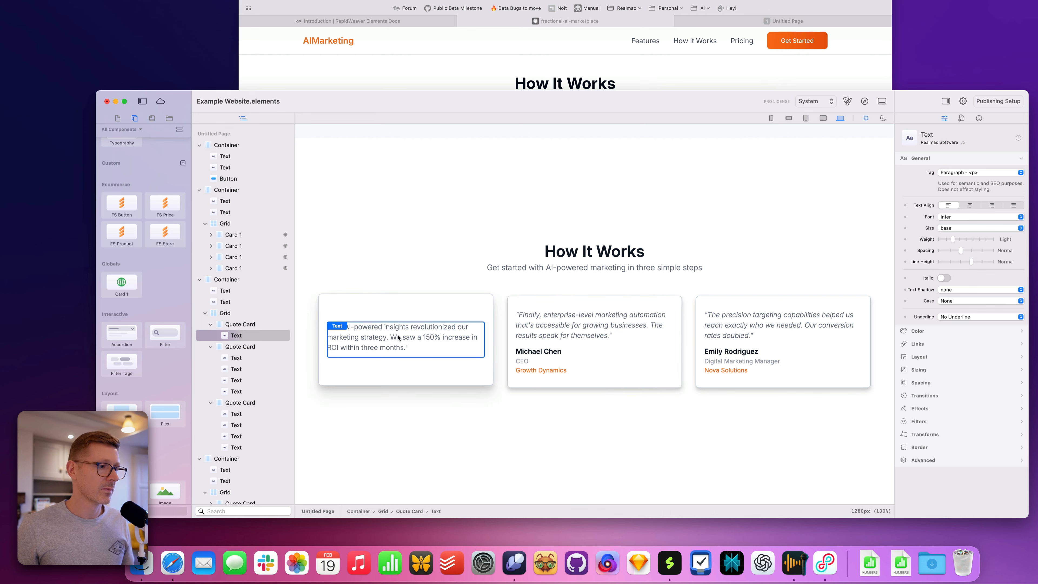
{"action": "left_click_drag", "start_coordinate": [397, 337], "coordinate": [407, 327]}
- Replace the upper text of the first How It Works card with "Schedule a Call", copied from the reference
{"action": "left_click", "coordinate": [486, 87]}
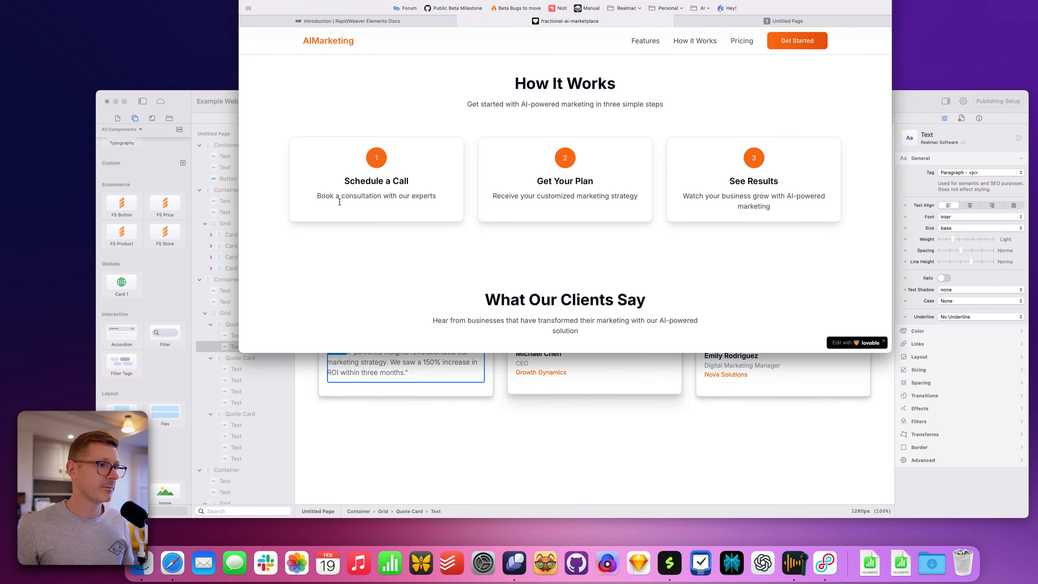
{"action": "key", "text": "super+c"}
{"action": "left_click", "coordinate": [422, 361]}
{"action": "double_click", "coordinate": [422, 324]}
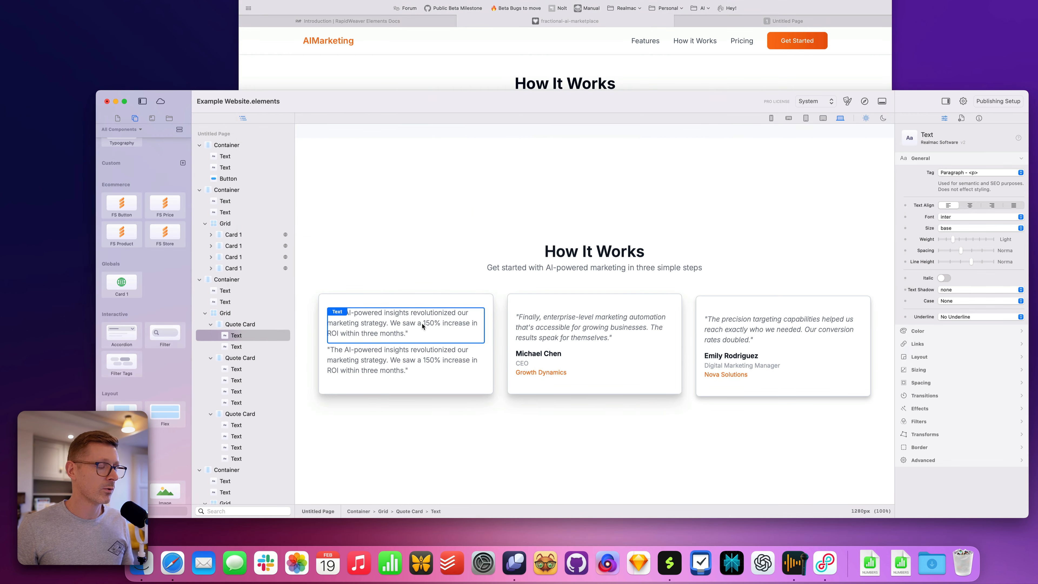
{"action": "key", "text": "super+a"}
{"action": "key", "text": "super+v"}
{"action": "left_click", "coordinate": [430, 271]}
- Make the "Schedule a Call" title bold and center-aligned, as on the reference site
{"action": "left_click", "coordinate": [407, 325]}
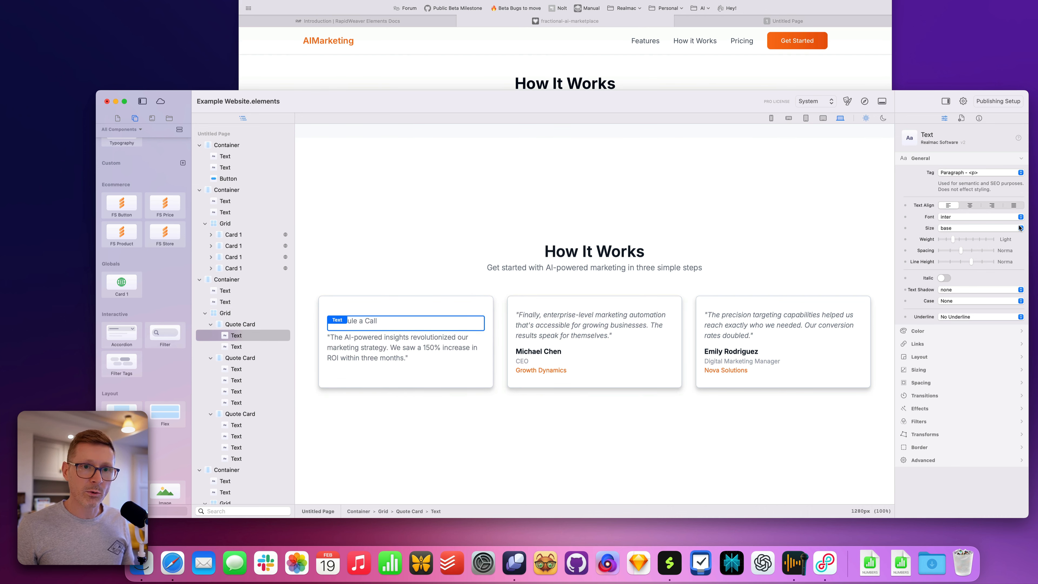
{"action": "left_click", "coordinate": [389, 78]}
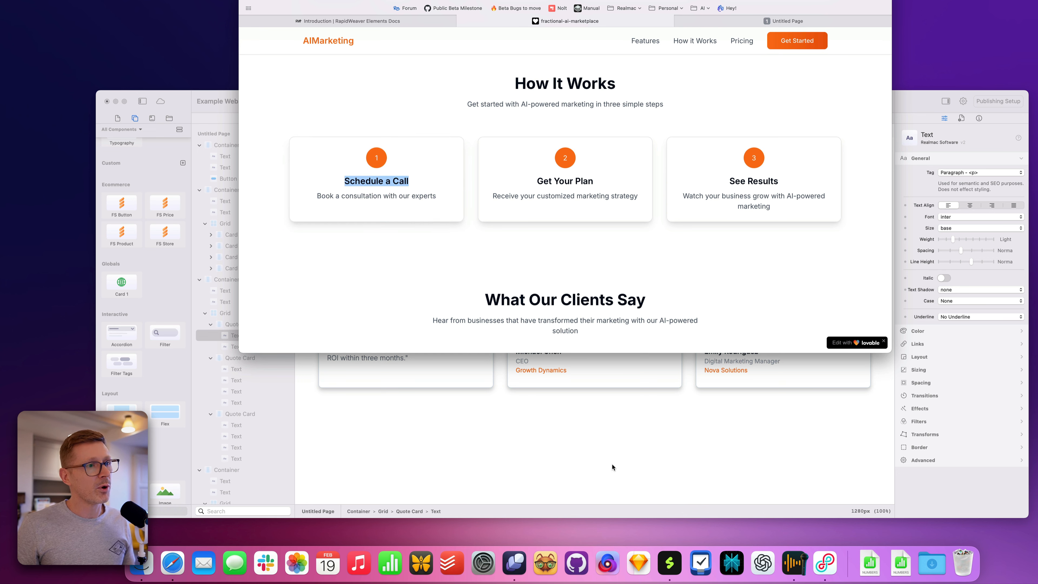
{"action": "double_click", "coordinate": [400, 324]}
{"action": "left_click", "coordinate": [404, 318]}
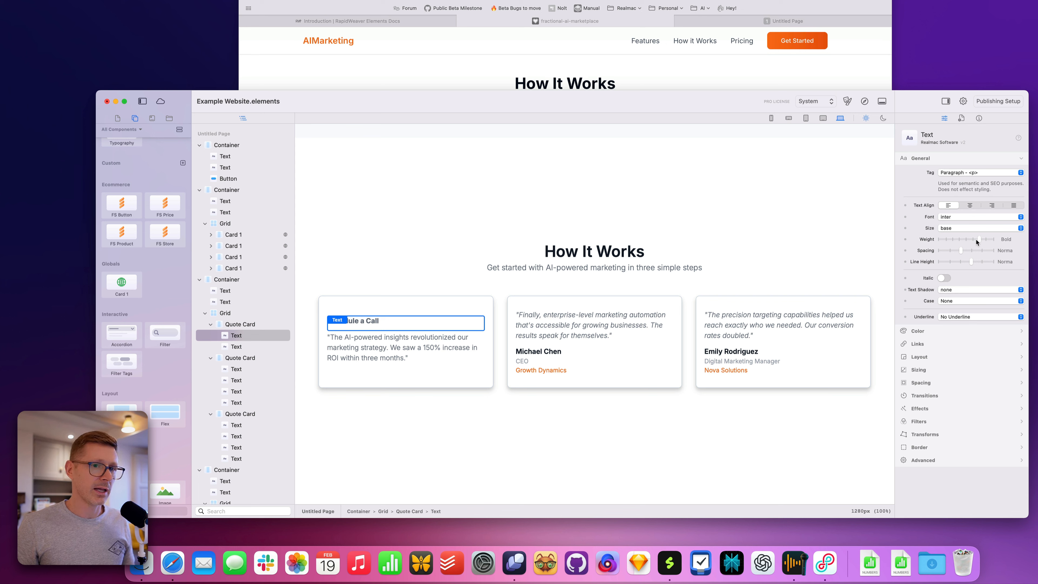
{"action": "left_click", "coordinate": [970, 205]}
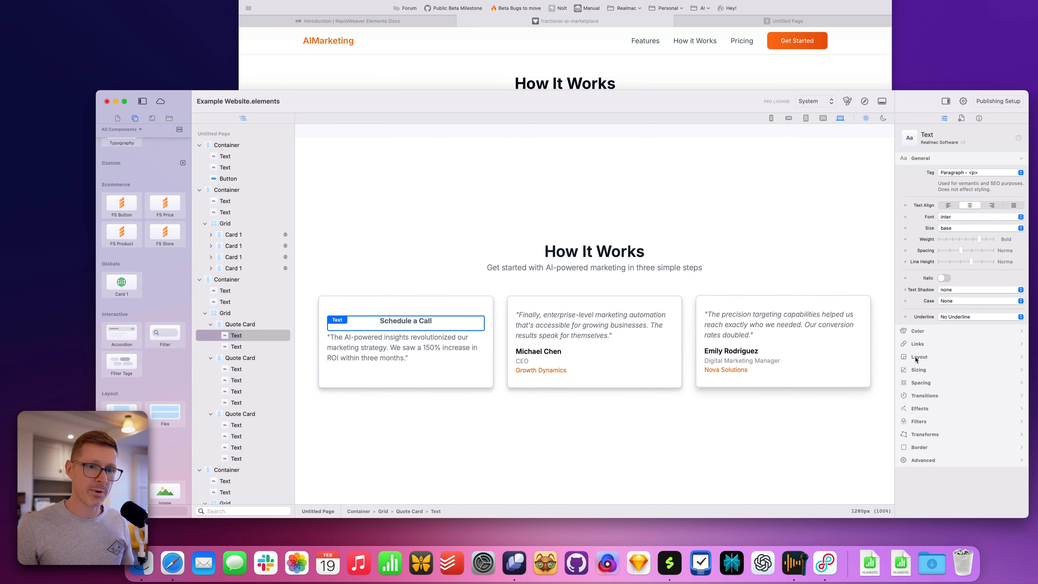
- Set the bottom padding of the "Schedule a Call" title to 0
{"action": "left_click", "coordinate": [930, 369]}
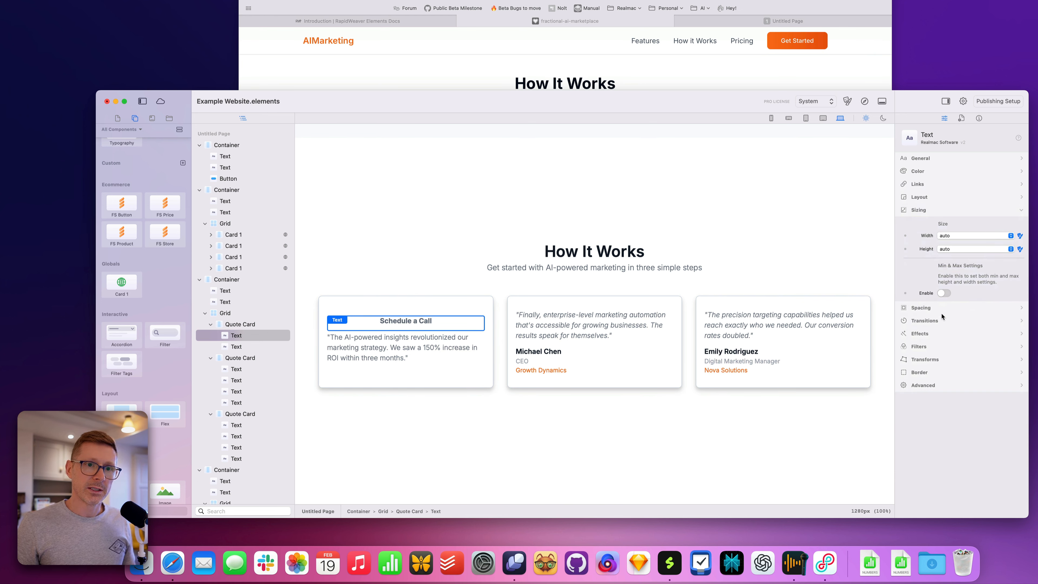
{"action": "left_click", "coordinate": [947, 307]}
{"action": "left_click", "coordinate": [986, 334]}
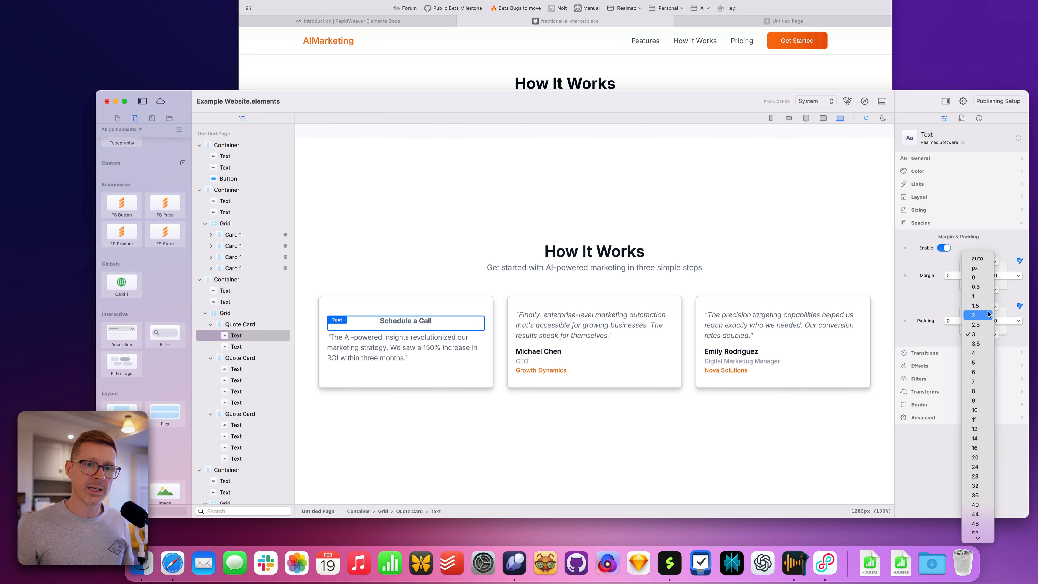
{"action": "left_click", "coordinate": [978, 288]}
- Replace the lower text of the first How It Works card with "Book a consultation with our experts", copied from the reference
{"action": "left_click", "coordinate": [477, 87]}
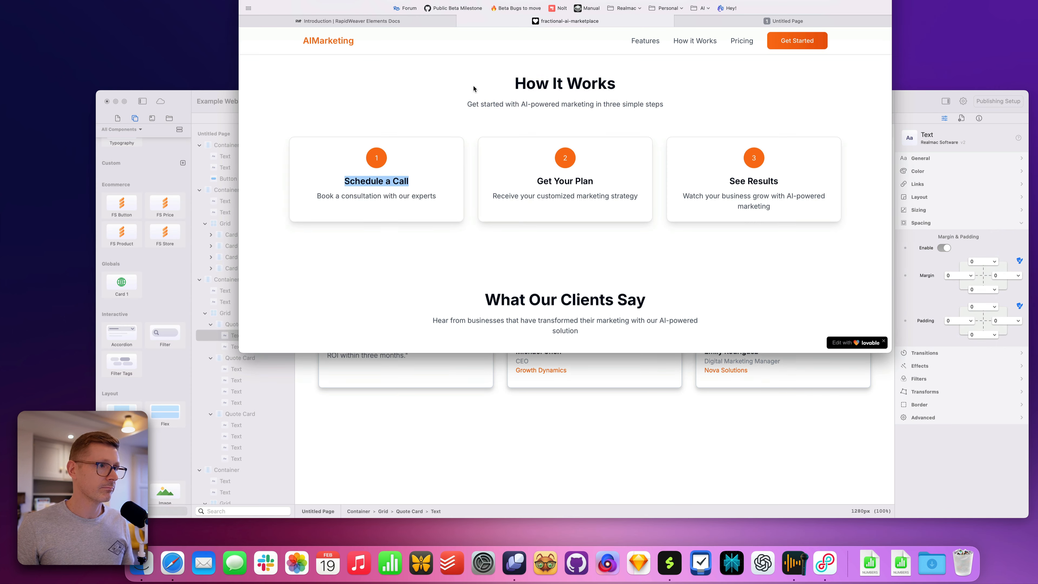
{"action": "left_click_drag", "start_coordinate": [318, 196], "coordinate": [438, 197]}
{"action": "left_click", "coordinate": [455, 367]}
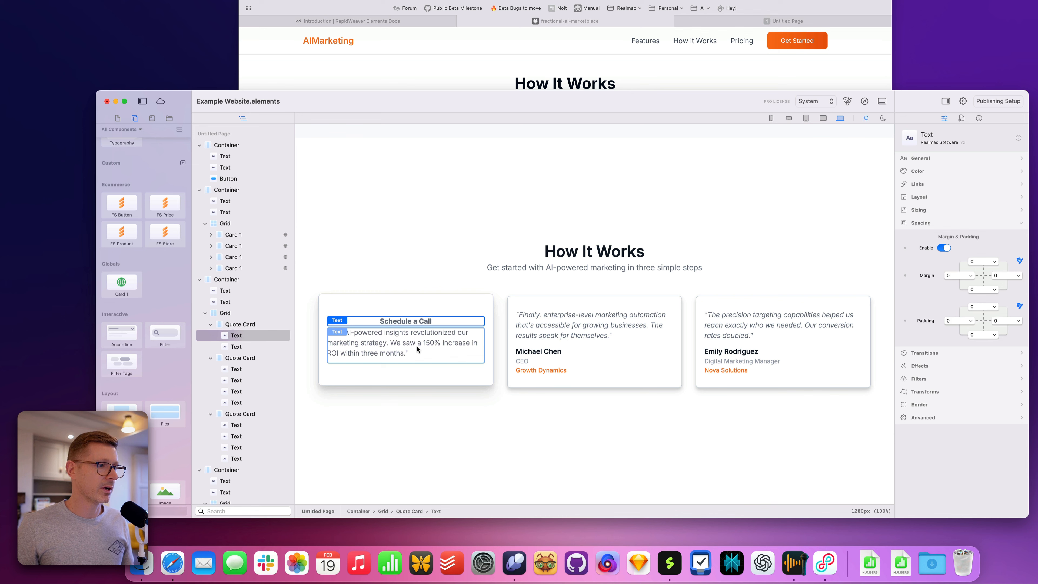
{"action": "double_click", "coordinate": [417, 350]}
{"action": "key", "text": "super+a"}
{"action": "key", "text": "super+v"}
{"action": "left_click", "coordinate": [486, 401]}
- Center-align the "Book a consultation with our experts" description and set its bottom padding to 0
{"action": "left_click", "coordinate": [452, 341]}
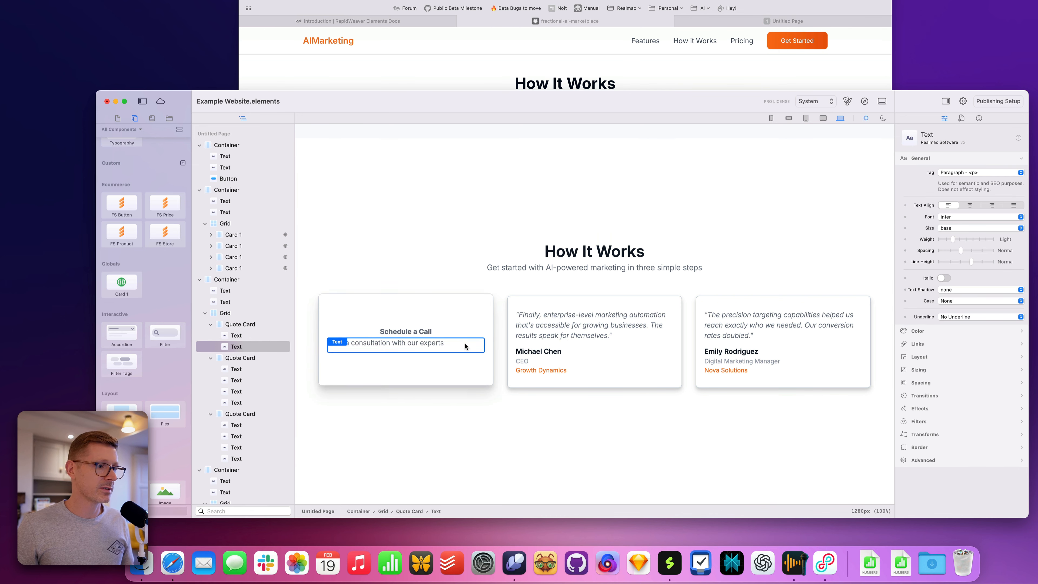
{"action": "left_click", "coordinate": [971, 206]}
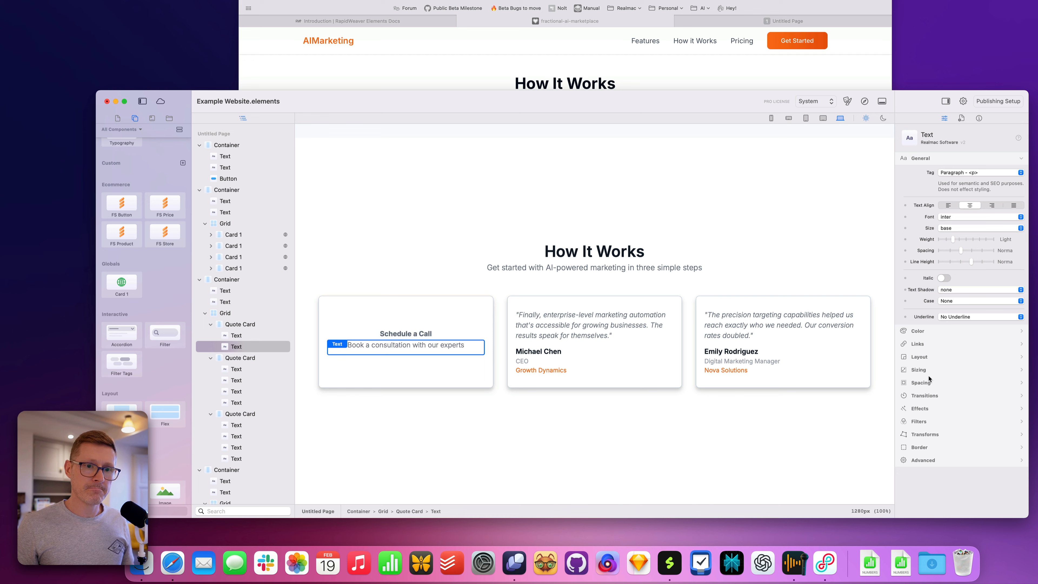
{"action": "left_click", "coordinate": [920, 382]}
{"action": "left_click", "coordinate": [997, 335]}
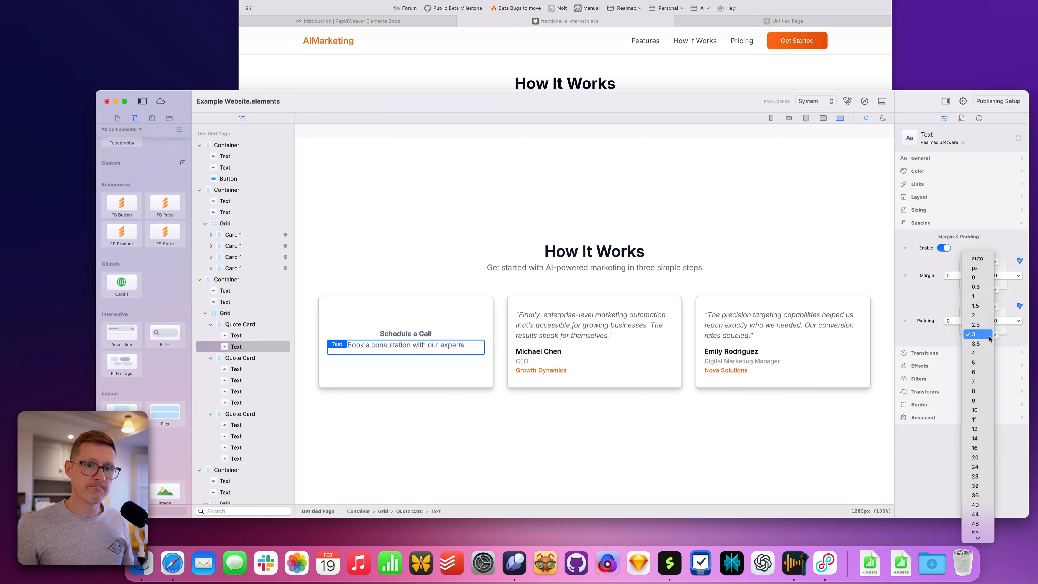
{"action": "left_click", "coordinate": [987, 278]}
{"action": "left_click", "coordinate": [423, 334]}
- Delete the second and third quote cards from the How It Works grid, leaving only the "Schedule a Call" card
{"action": "left_click", "coordinate": [492, 78]}
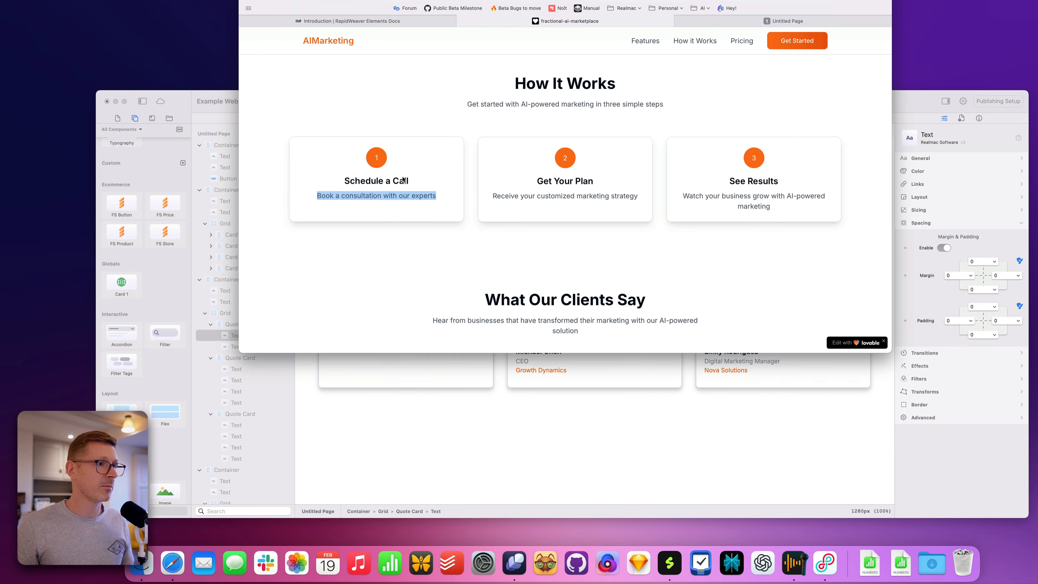
{"action": "left_click", "coordinate": [469, 380]}
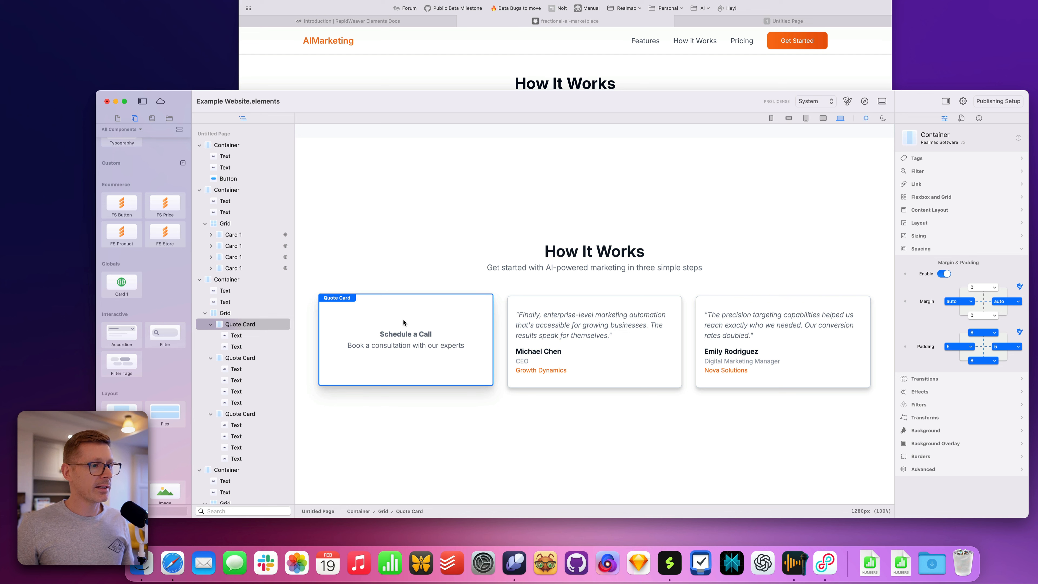
{"action": "left_click", "coordinate": [580, 305]}
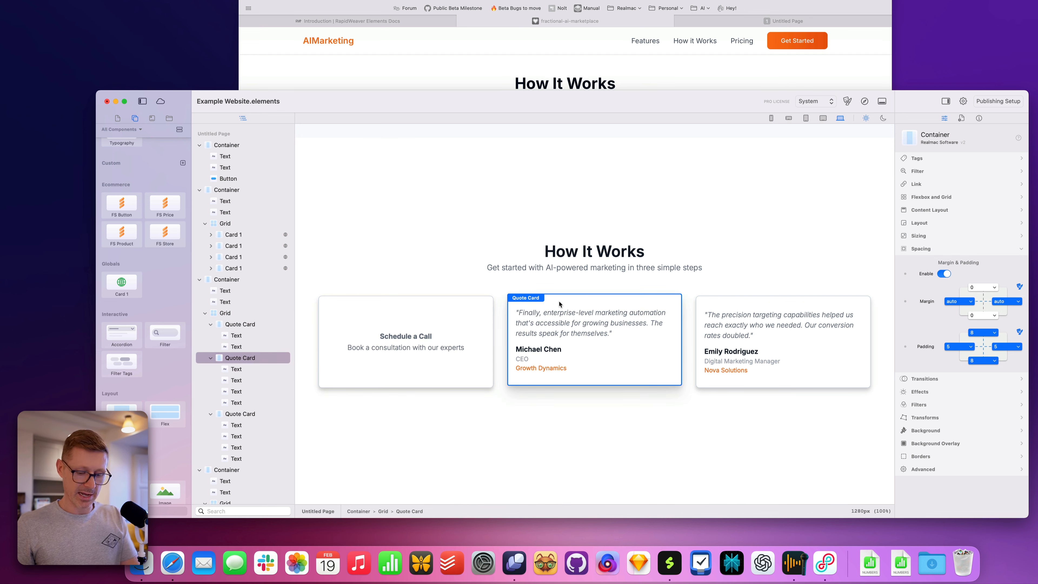
{"action": "key", "text": "BackSpace"}
{"action": "left_click", "coordinate": [652, 311]}
{"action": "left_click", "coordinate": [655, 303]}
{"action": "key", "text": "BackSpace"}
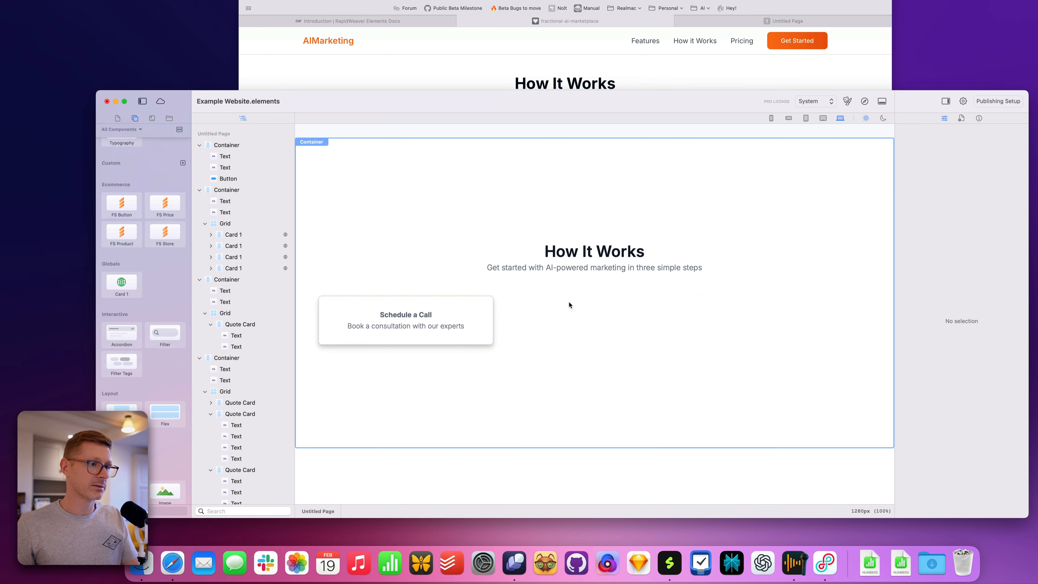
- Add a Container above the title in the "Schedule a Call" card for the reference's numbered badge
{"action": "left_click", "coordinate": [461, 300]}
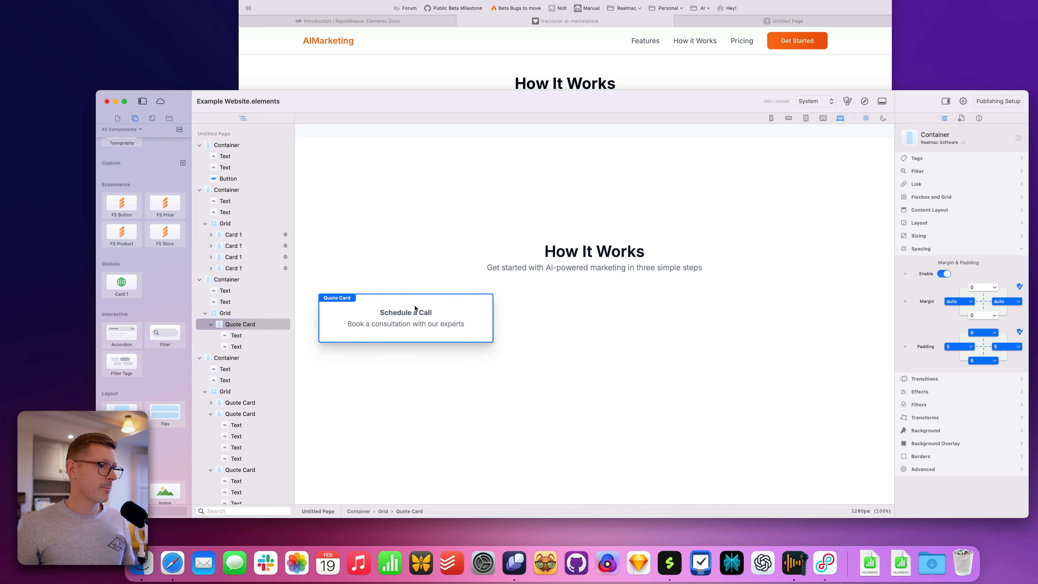
{"action": "left_click", "coordinate": [475, 77]}
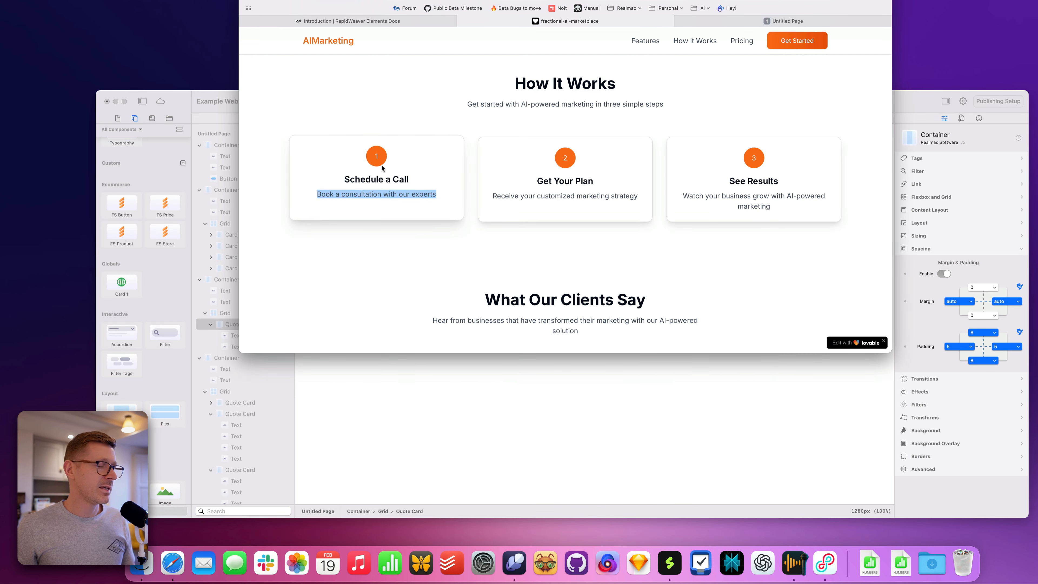
{"action": "left_click", "coordinate": [377, 154]}
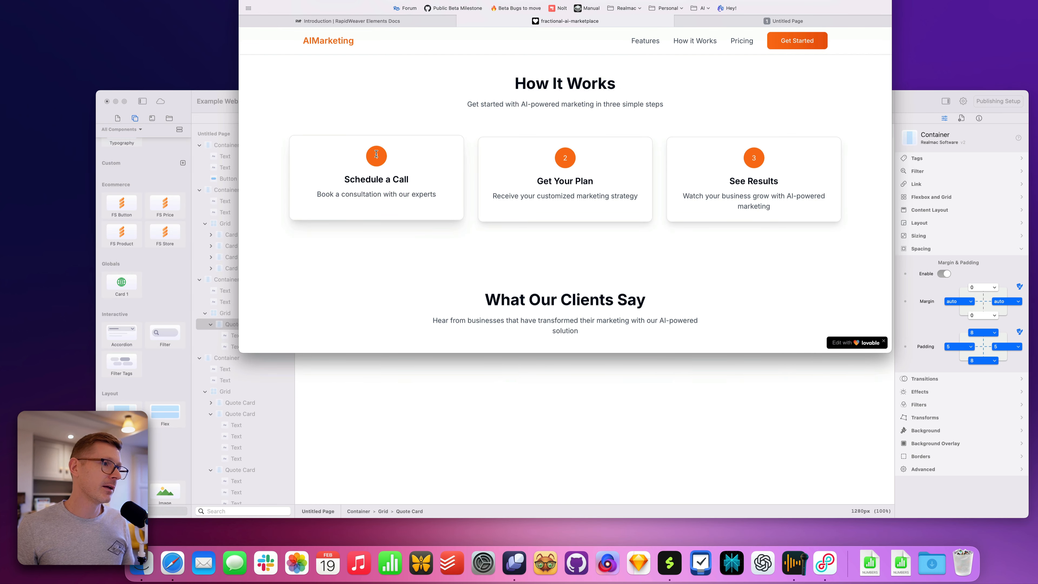
{"action": "left_click", "coordinate": [345, 377]}
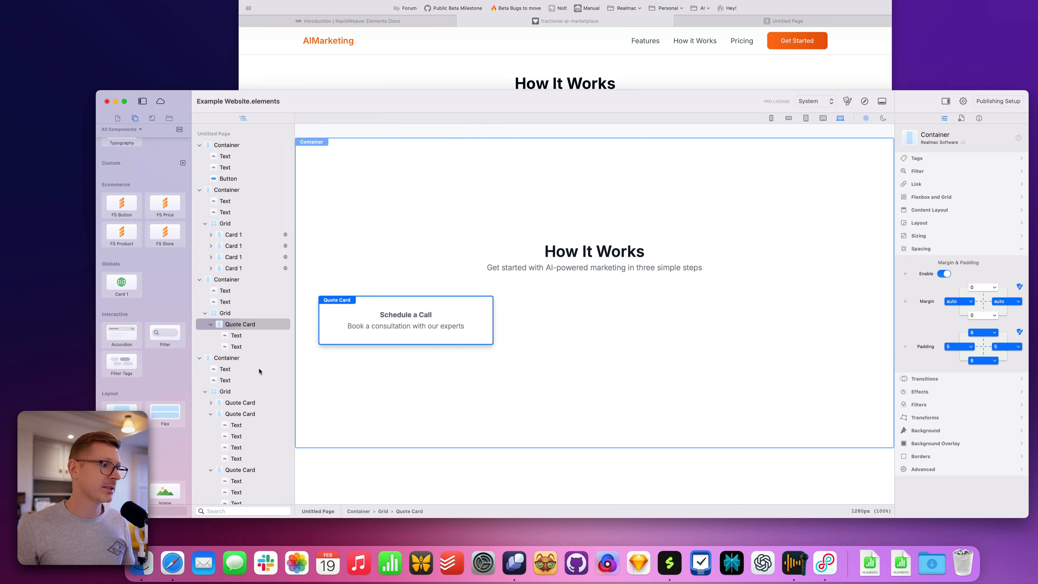
{"action": "scroll", "coordinate": [158, 400], "scroll_direction": "down", "scroll_amount": 5}
{"action": "scroll", "coordinate": [156, 395], "scroll_direction": "up", "scroll_amount": 4}
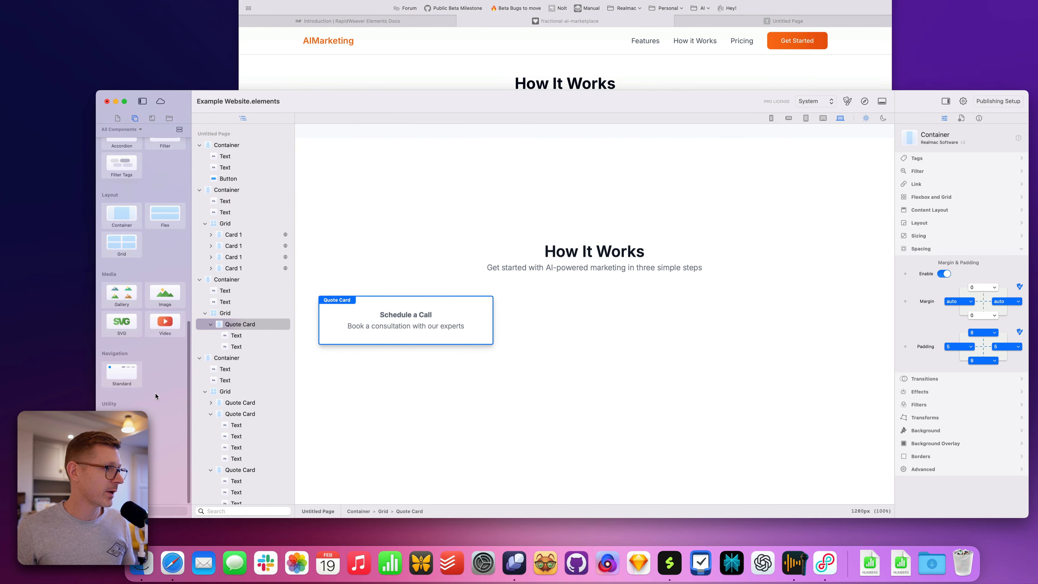
{"action": "left_click_drag", "start_coordinate": [122, 442], "coordinate": [410, 319]}
- Put a copy of the "Schedule a Call" title inside the new container and change its text to "1"
{"action": "double_click", "coordinate": [410, 313]}
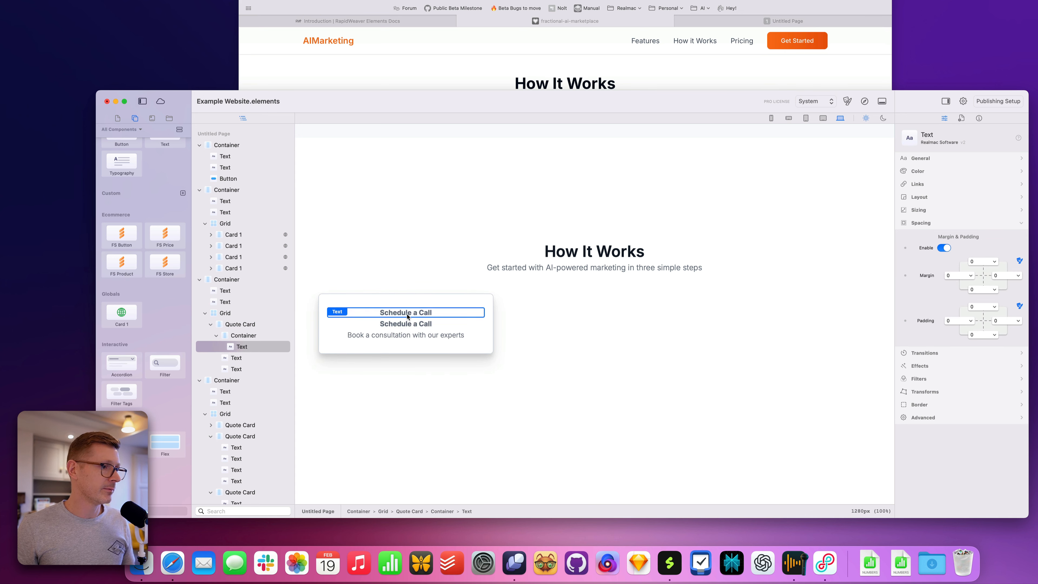
{"action": "type", "text": "1"}
{"action": "left_click", "coordinate": [422, 258]}
{"action": "left_click", "coordinate": [419, 312]}
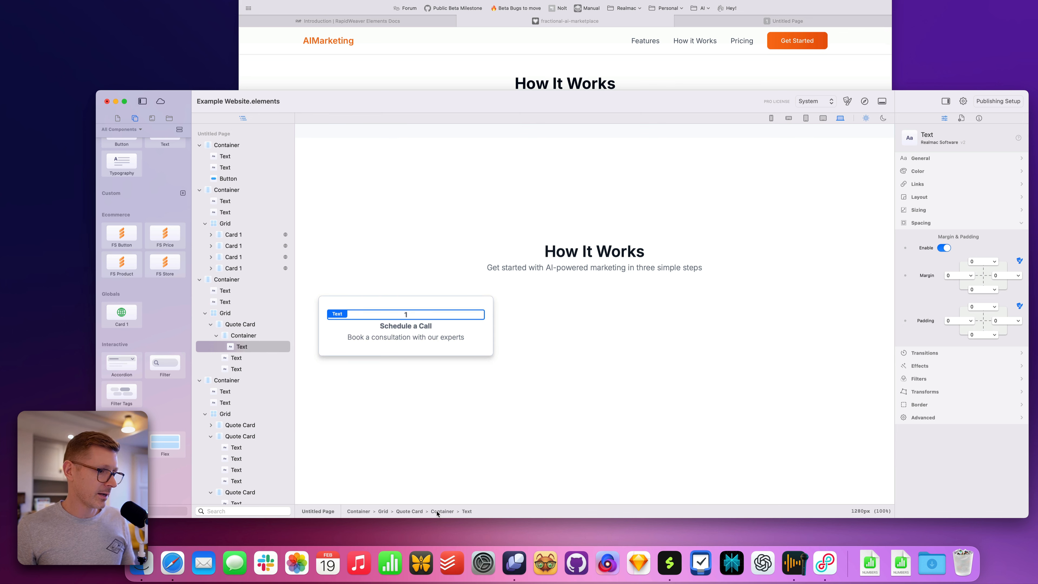
- Set the border type of the container around the "1" to Static
{"action": "left_click", "coordinate": [245, 336]}
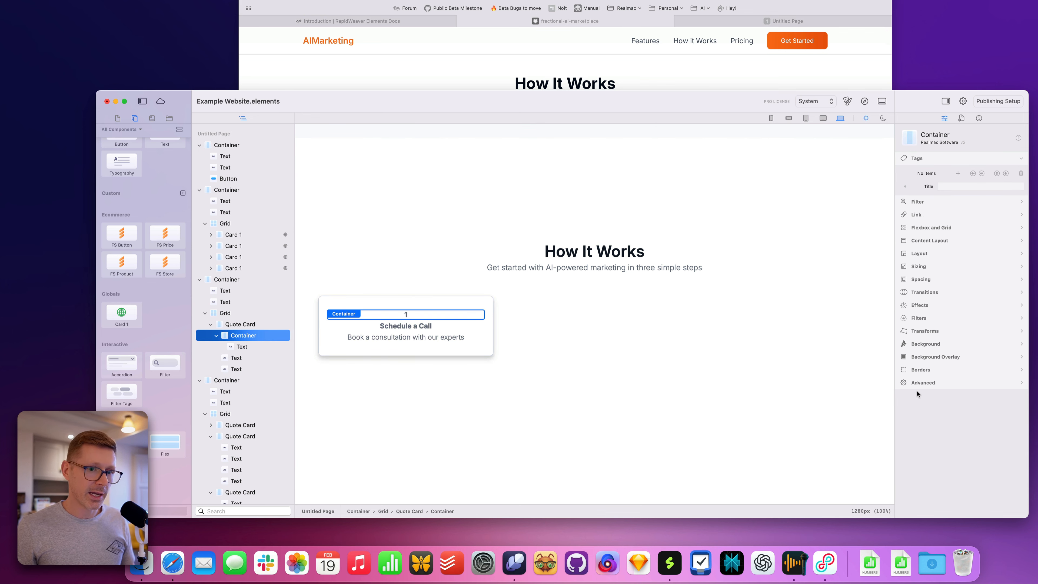
{"action": "left_click", "coordinate": [936, 383]}
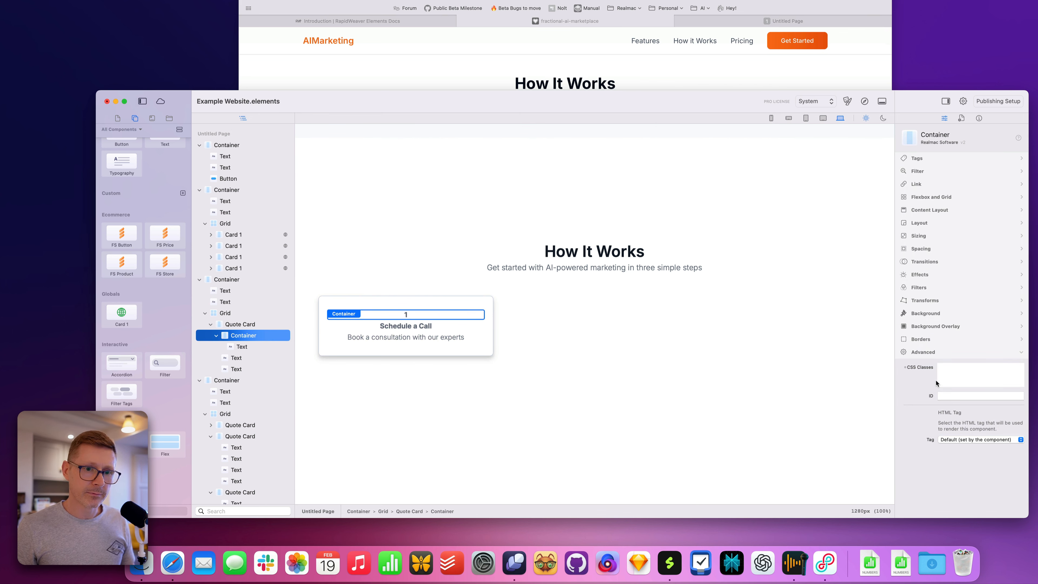
{"action": "left_click", "coordinate": [935, 336]}
{"action": "left_click", "coordinate": [983, 354]}
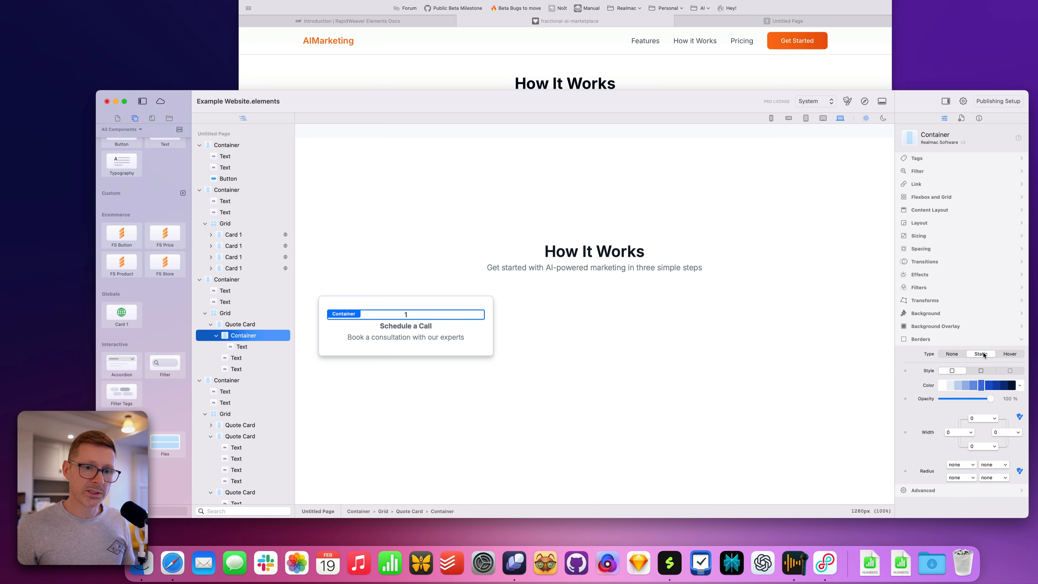
- Give the container around the "1" a static background in a mid orange shade
{"action": "left_click", "coordinate": [936, 314]}
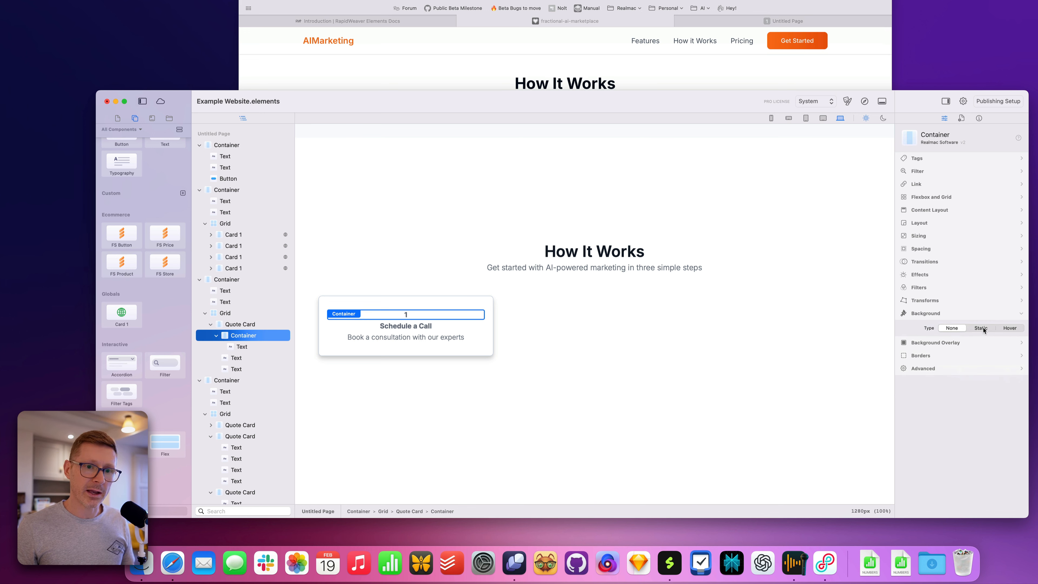
{"action": "left_click", "coordinate": [981, 328]}
{"action": "left_click", "coordinate": [1020, 360]}
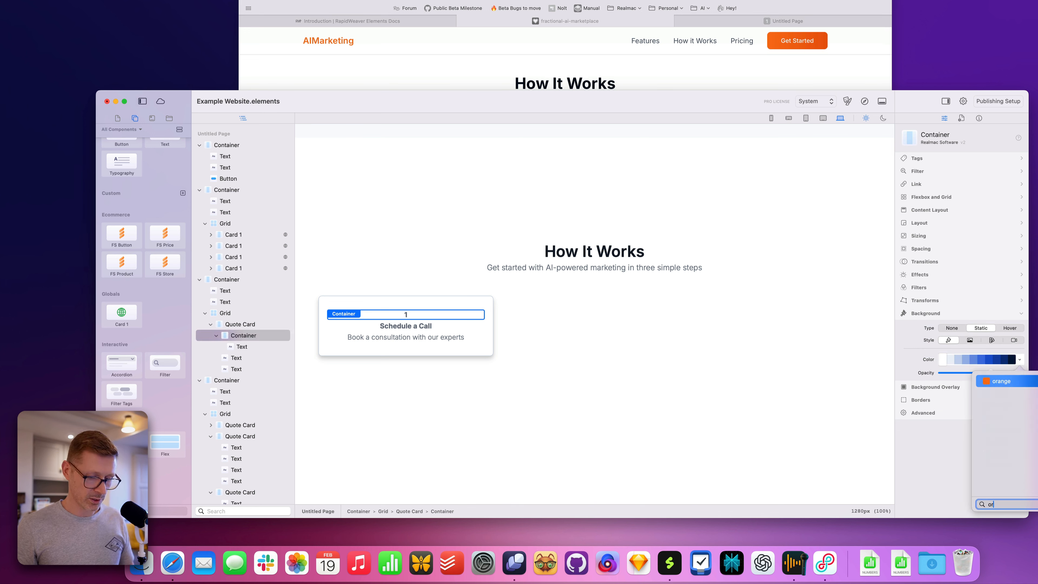
{"action": "left_click", "coordinate": [998, 381]}
{"action": "left_click", "coordinate": [990, 360]}
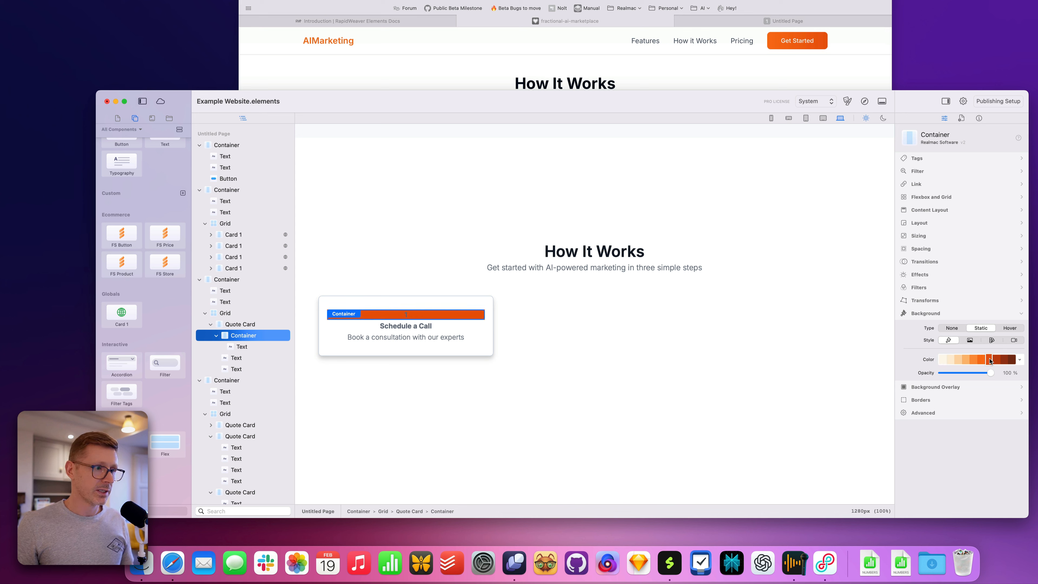
{"action": "left_click", "coordinate": [982, 361]}
- Set the color of the "1" text to white
{"action": "left_click", "coordinate": [406, 314]}
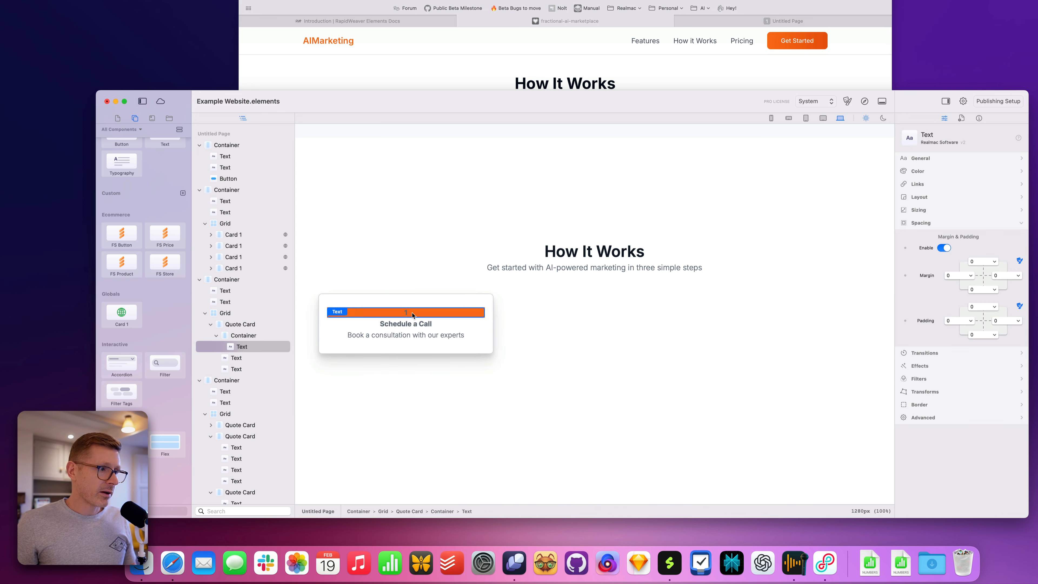
{"action": "left_click", "coordinate": [931, 171]}
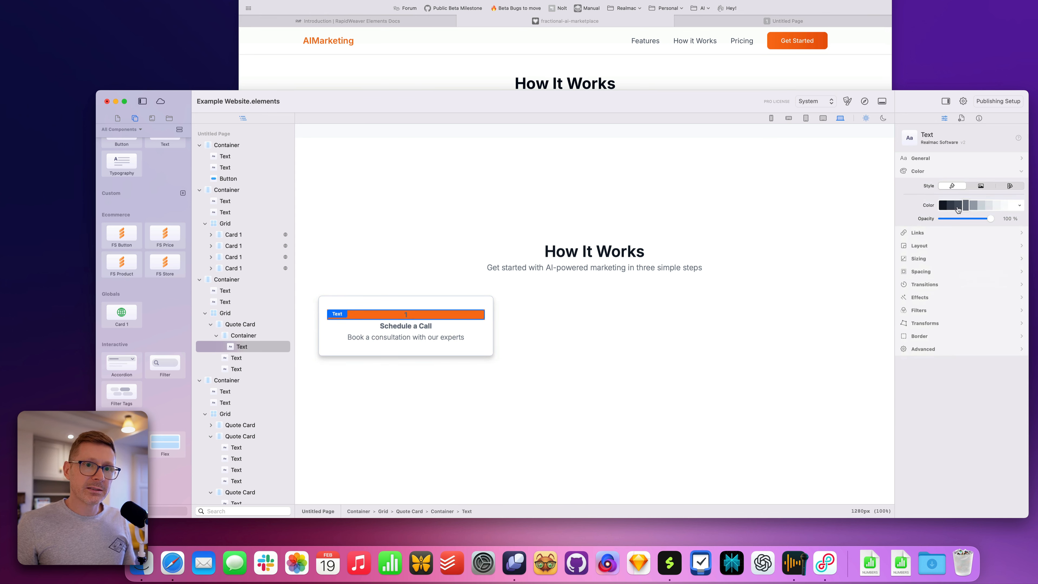
{"action": "left_click", "coordinate": [1019, 206]}
{"action": "type", "text": "wjhit"}
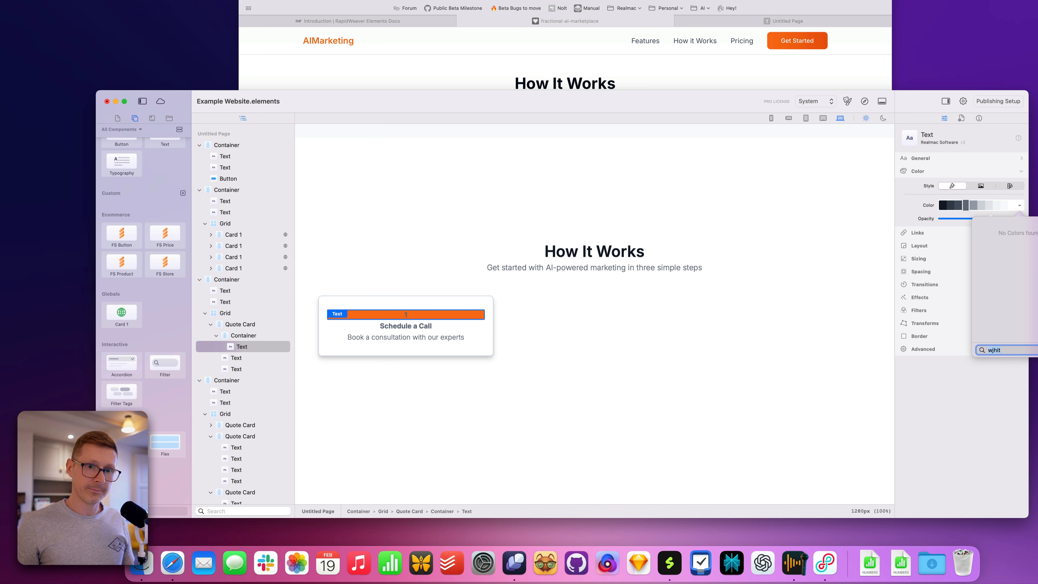
{"action": "type", "text": "white"}
{"action": "key", "text": "Return"}
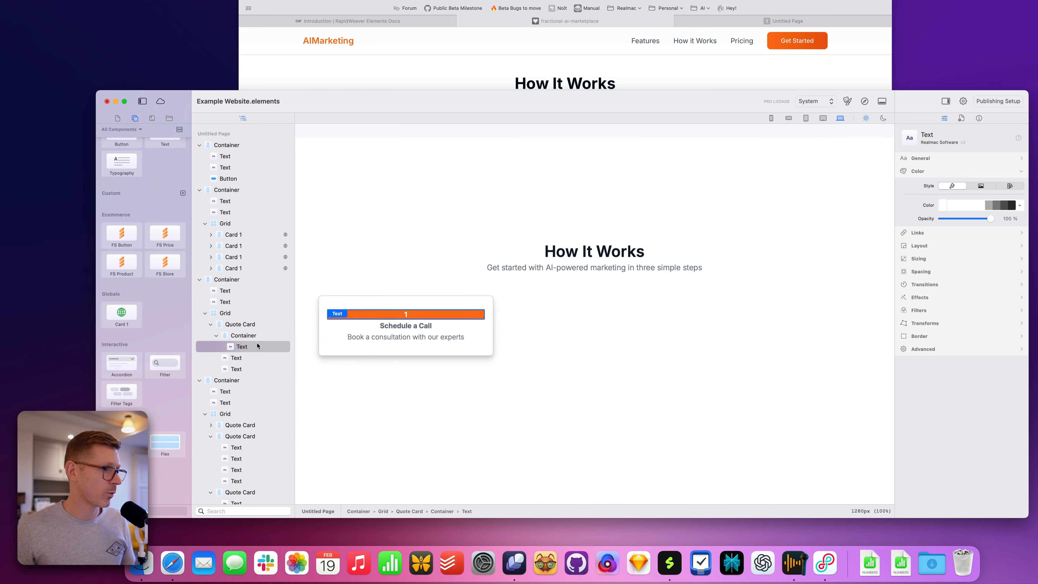
- Set the border radius of the orange container to full on all four corners
{"action": "left_click", "coordinate": [252, 335]}
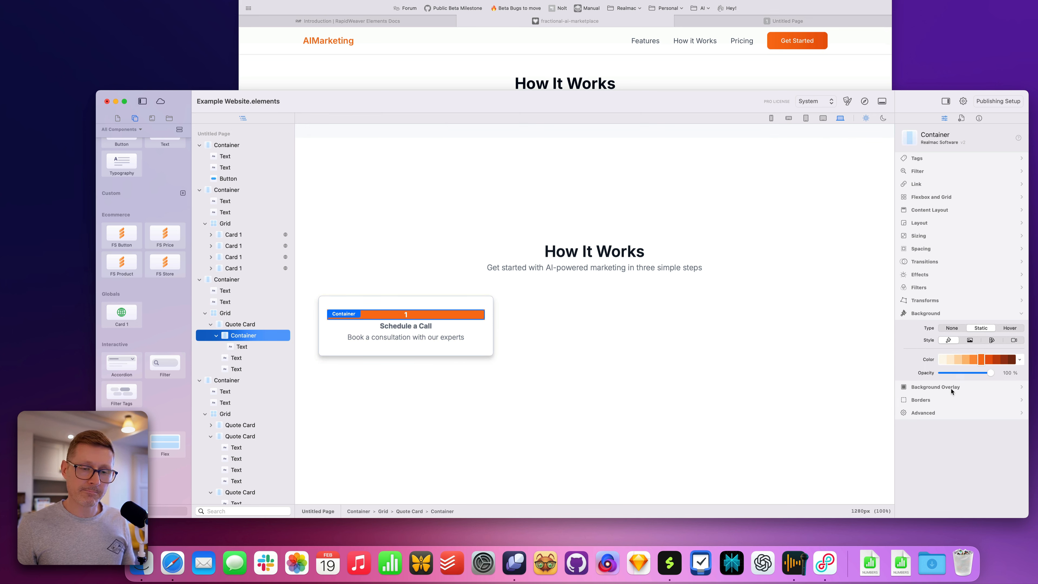
{"action": "left_click", "coordinate": [938, 400]}
{"action": "left_click", "coordinate": [968, 464]}
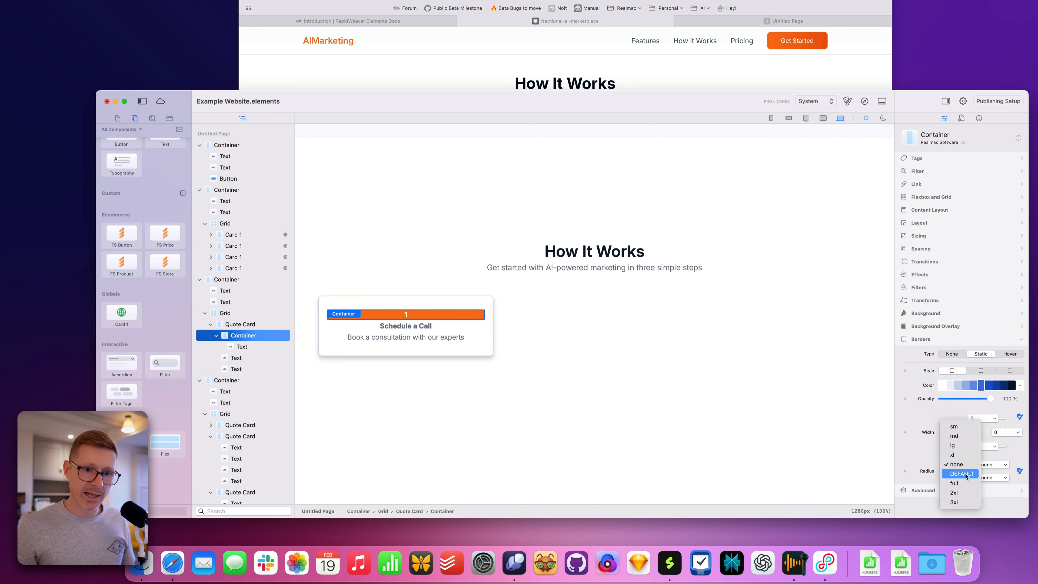
{"action": "left_click", "coordinate": [956, 483]}
{"action": "left_click", "coordinate": [998, 465]}
{"action": "left_click", "coordinate": [994, 483]}
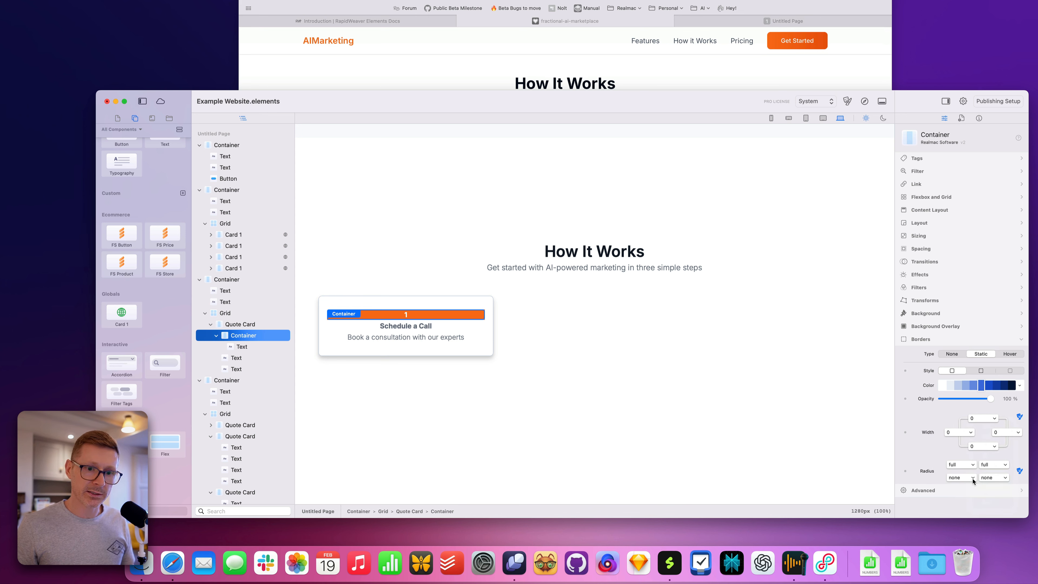
{"action": "left_click", "coordinate": [959, 477]}
{"action": "left_click", "coordinate": [960, 496]}
{"action": "left_click", "coordinate": [994, 477]}
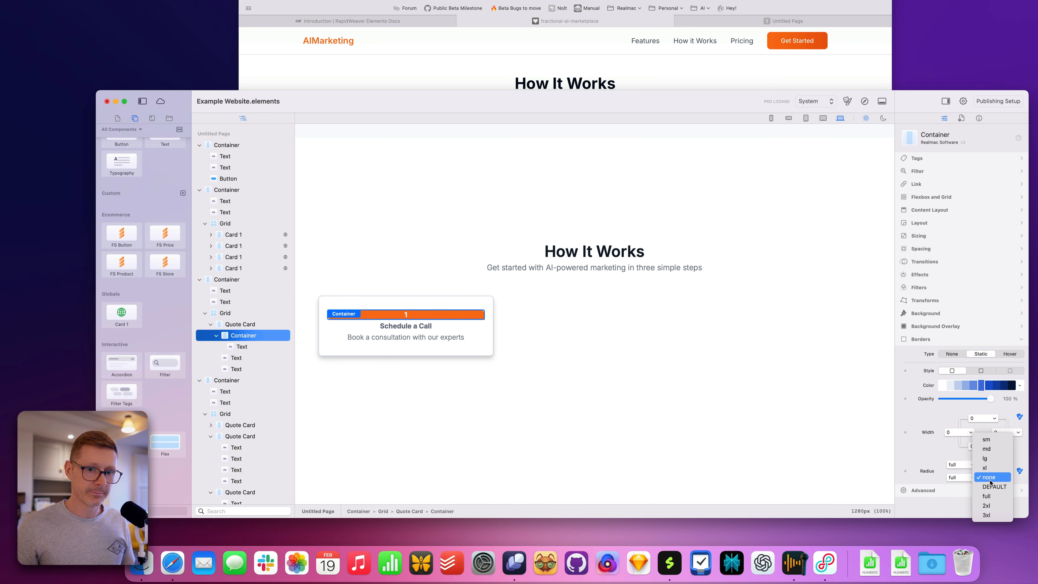
{"action": "left_click", "coordinate": [992, 496]}
{"action": "left_click", "coordinate": [441, 272]}
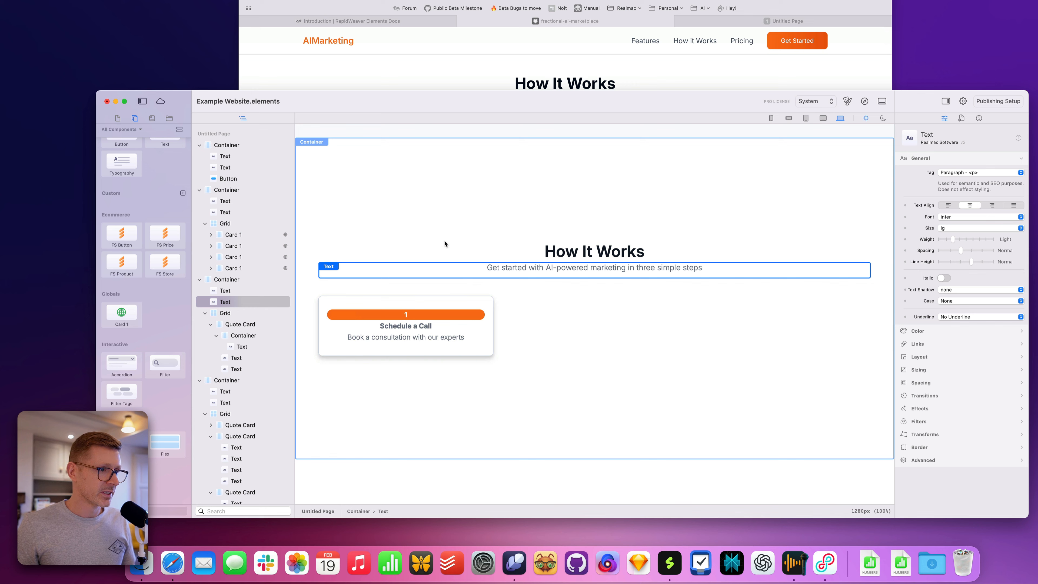
- Switch the width and height of the "1" text from preset sizes to custom values
{"action": "left_click", "coordinate": [421, 314]}
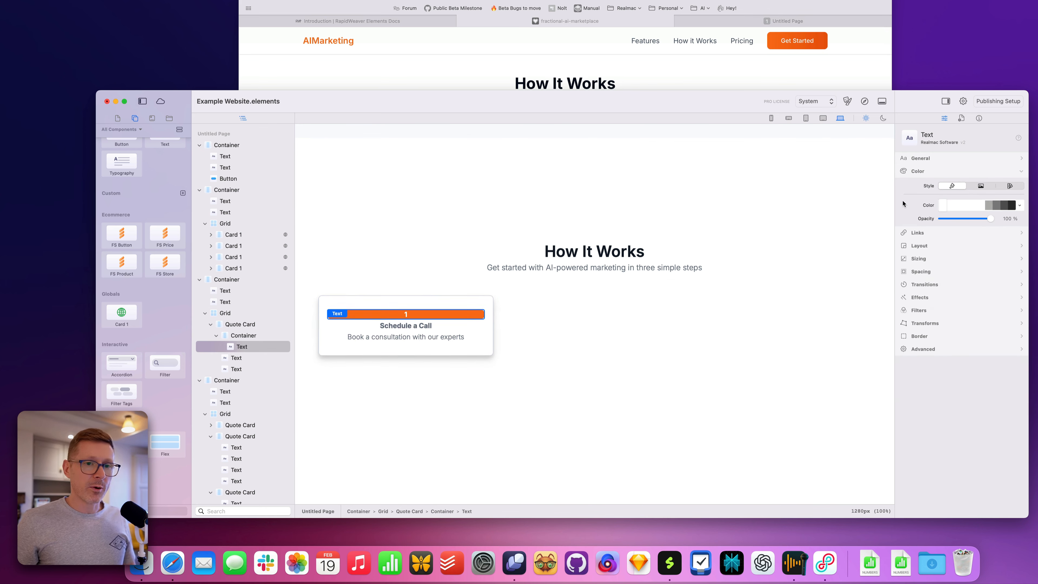
{"action": "left_click", "coordinate": [920, 259]}
{"action": "left_click", "coordinate": [567, 39]}
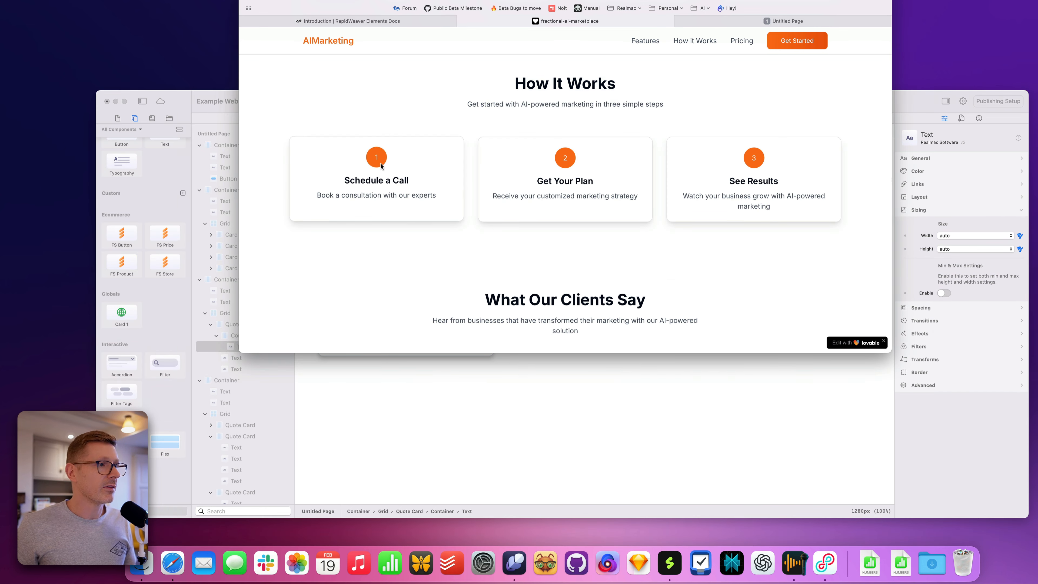
{"action": "left_click", "coordinate": [707, 427]}
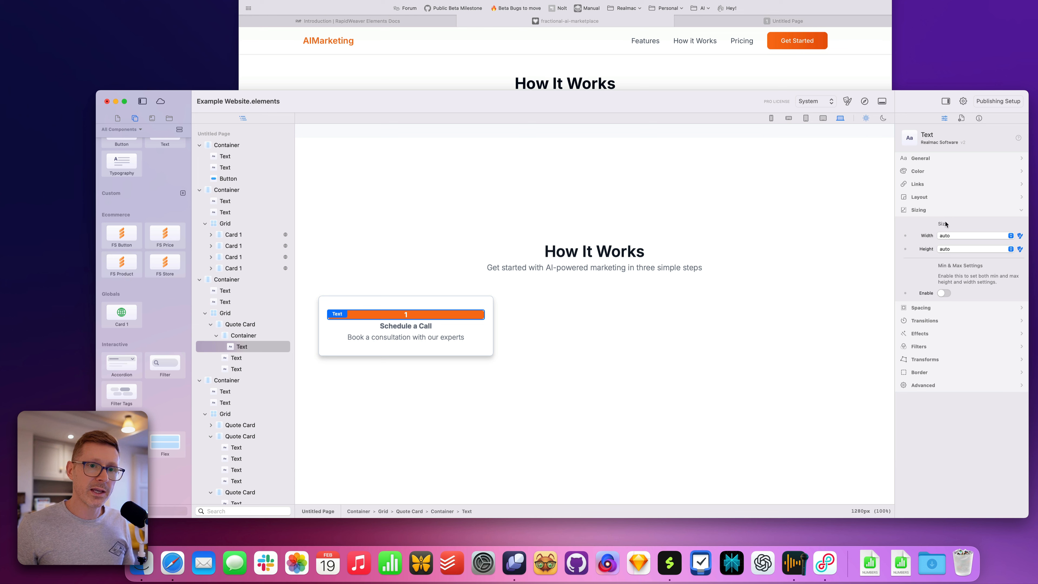
{"action": "left_click", "coordinate": [956, 236]}
{"action": "left_click", "coordinate": [958, 205]}
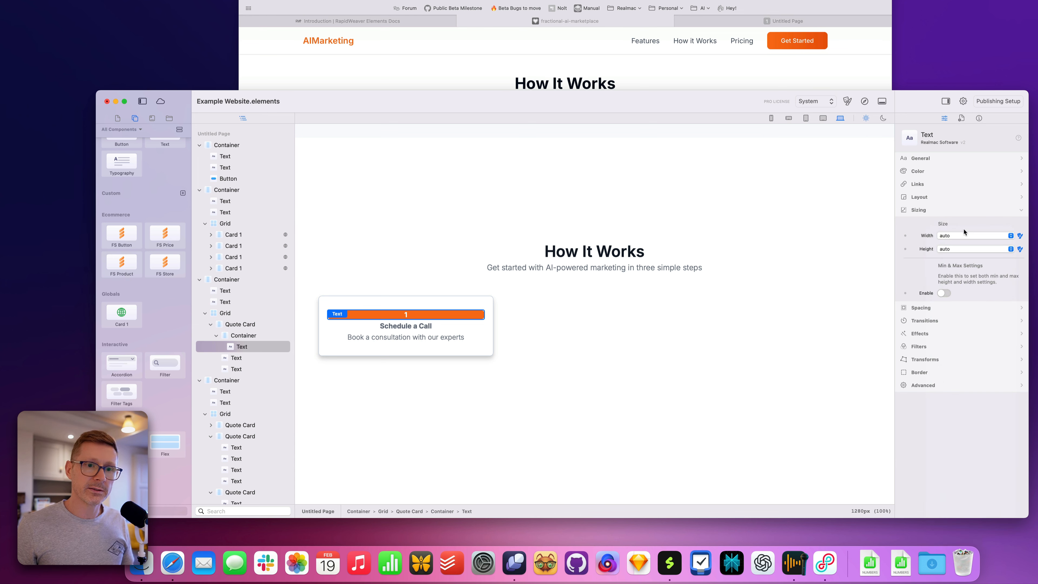
{"action": "left_click", "coordinate": [965, 235]}
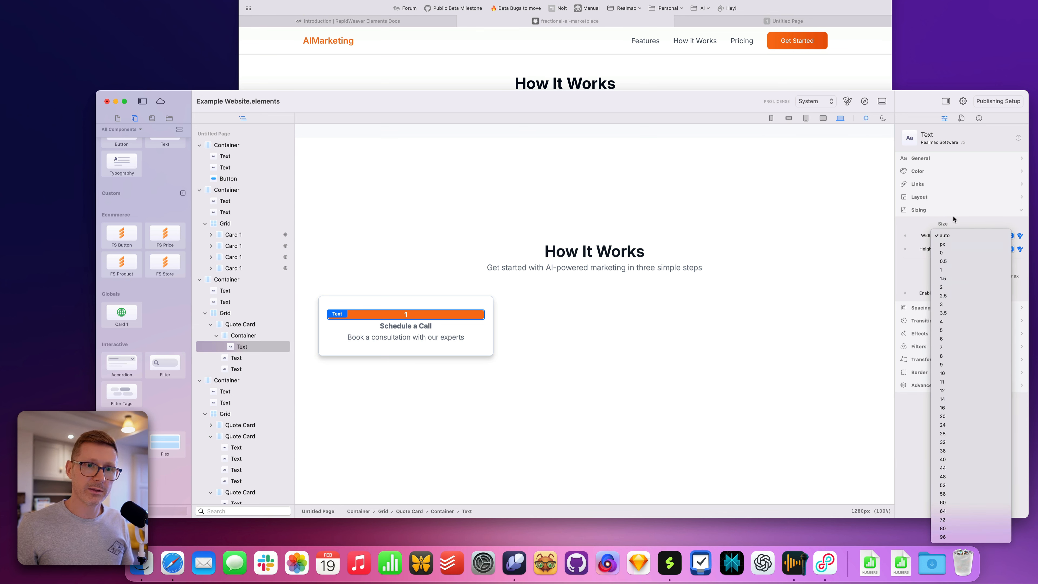
{"action": "left_click", "coordinate": [942, 244]}
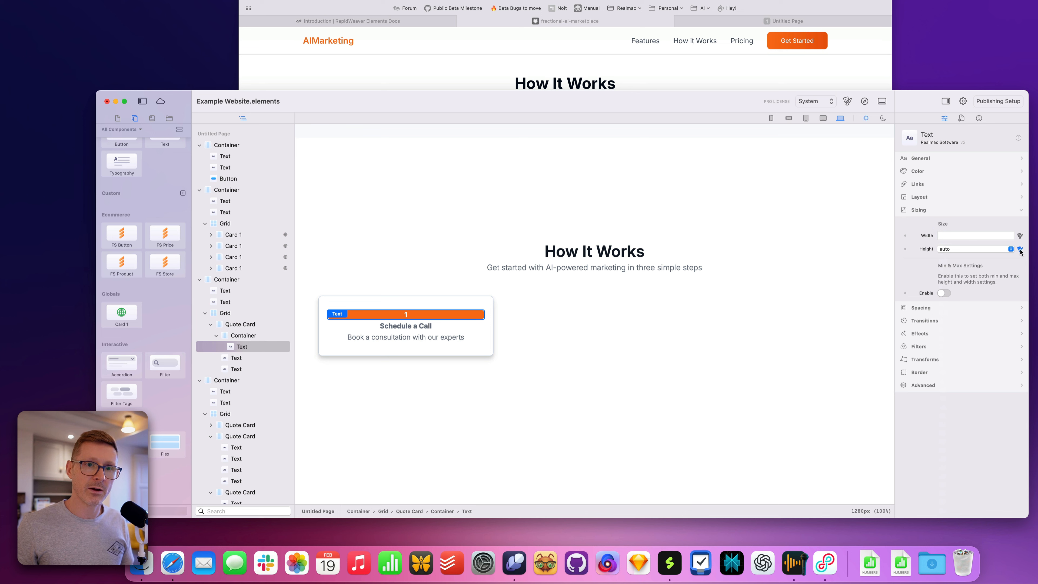
{"action": "left_click", "coordinate": [1020, 249]}
{"action": "left_click", "coordinate": [1021, 235]}
{"action": "left_click", "coordinate": [1021, 249]}
{"action": "left_click", "coordinate": [994, 236]}
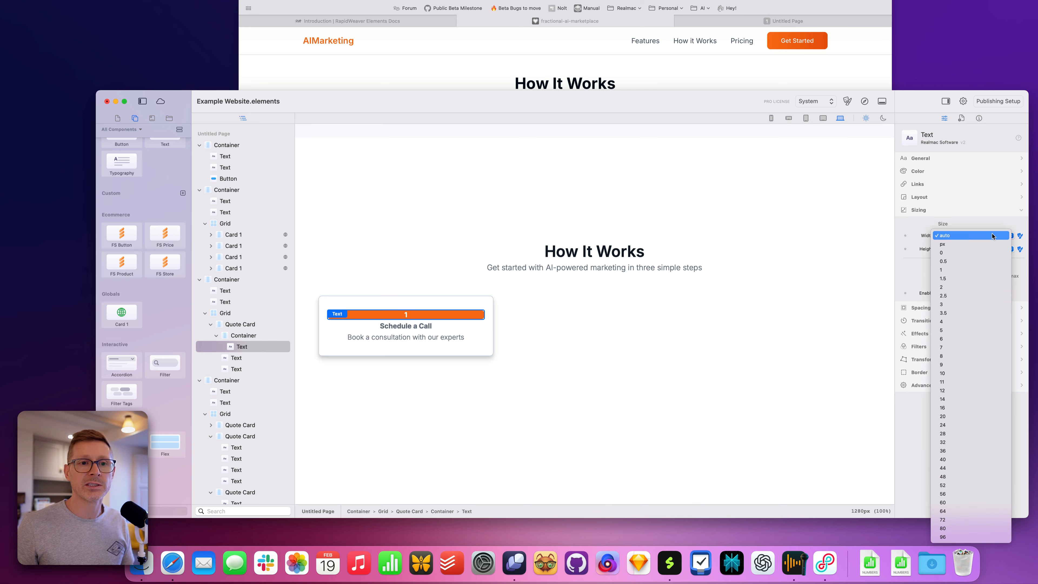
{"action": "left_click", "coordinate": [992, 205]}
{"action": "left_click", "coordinate": [1021, 236]}
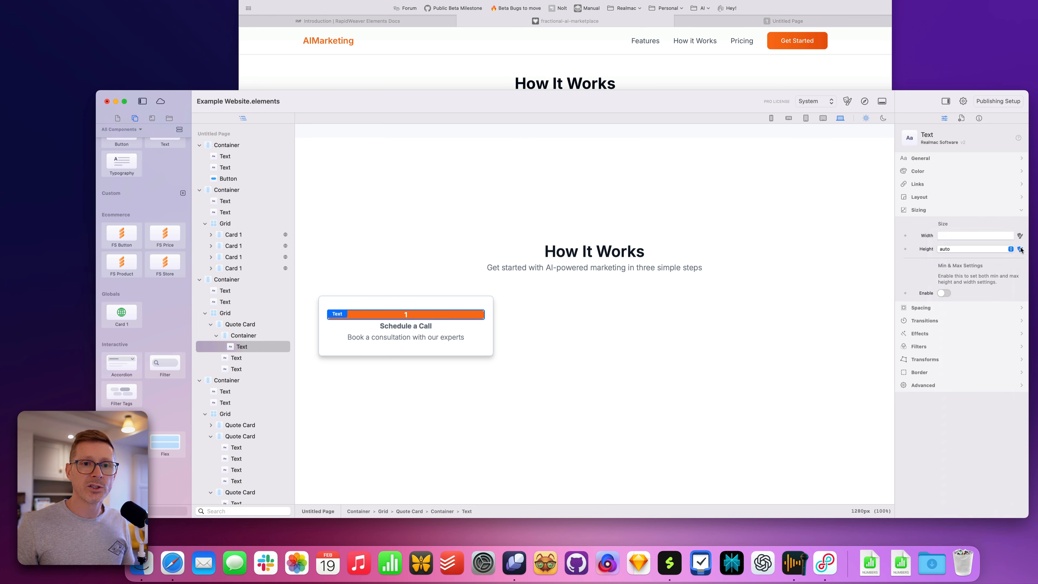
{"action": "left_click", "coordinate": [1020, 250]}
- Set the "1" text to a custom width of 200px and height of 200px
{"action": "left_click", "coordinate": [956, 237]}
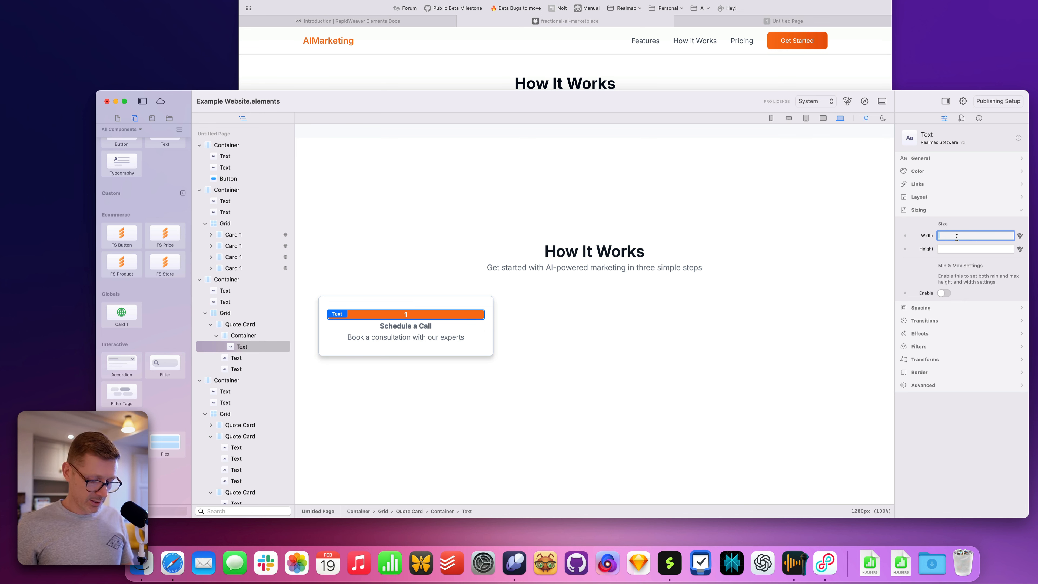
{"action": "type", "text": "200"}
{"action": "key", "text": "Tab"}
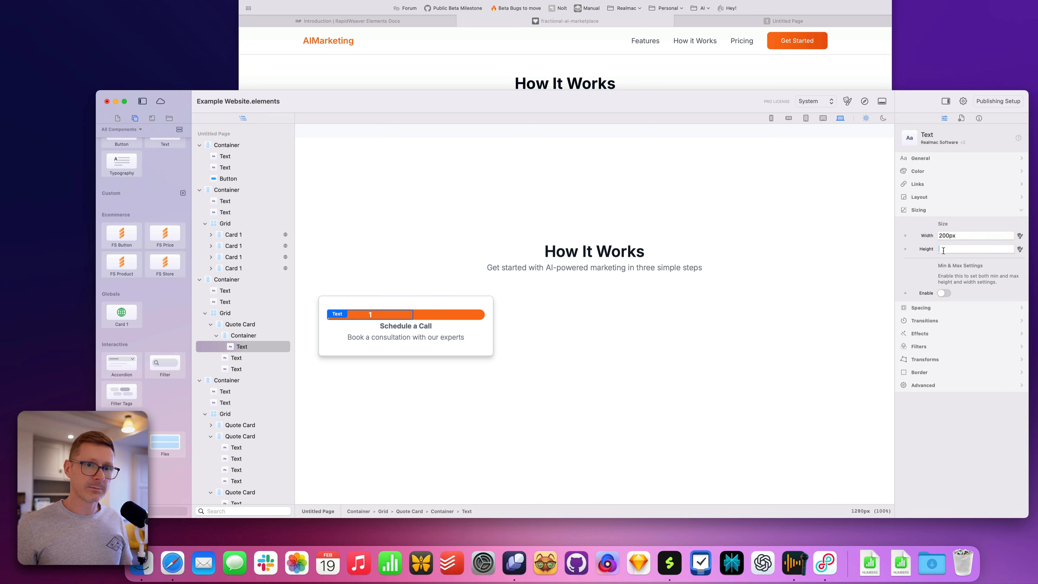
{"action": "type", "text": "200px"}
{"action": "key", "text": "Return"}
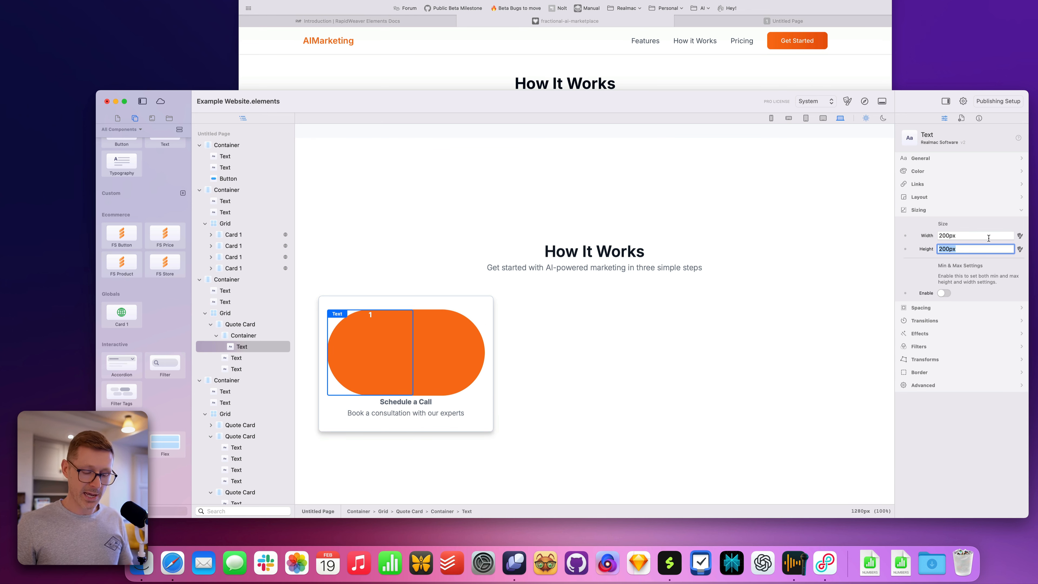
- Clear the custom width and height of the "1" text and return both to auto
{"action": "key", "text": "BackSpace"}
{"action": "left_click_drag", "start_coordinate": [958, 236], "coordinate": [931, 238]}
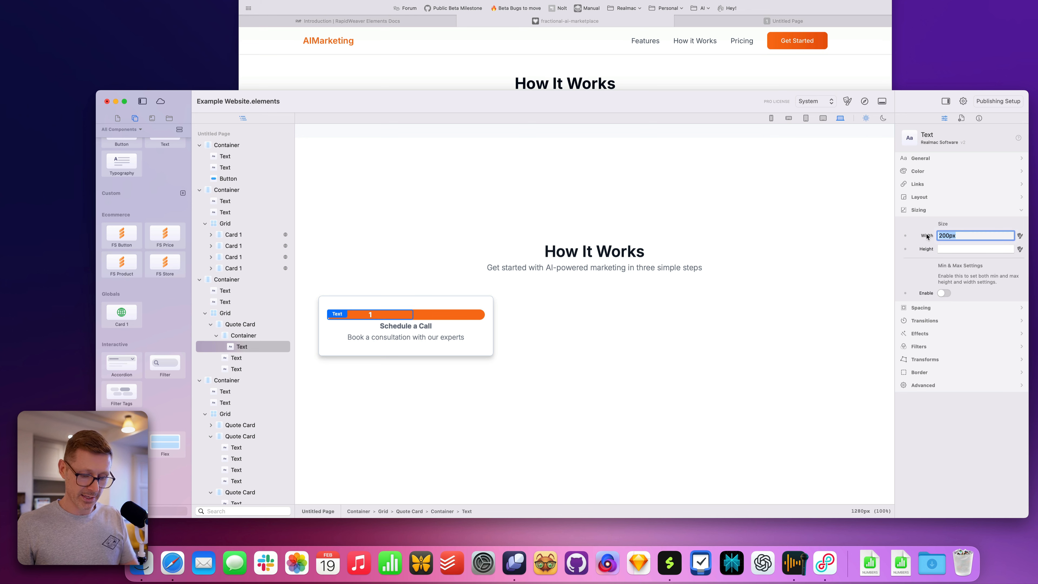
{"action": "type", "text": "0"}
{"action": "key", "text": "BackSpace"}
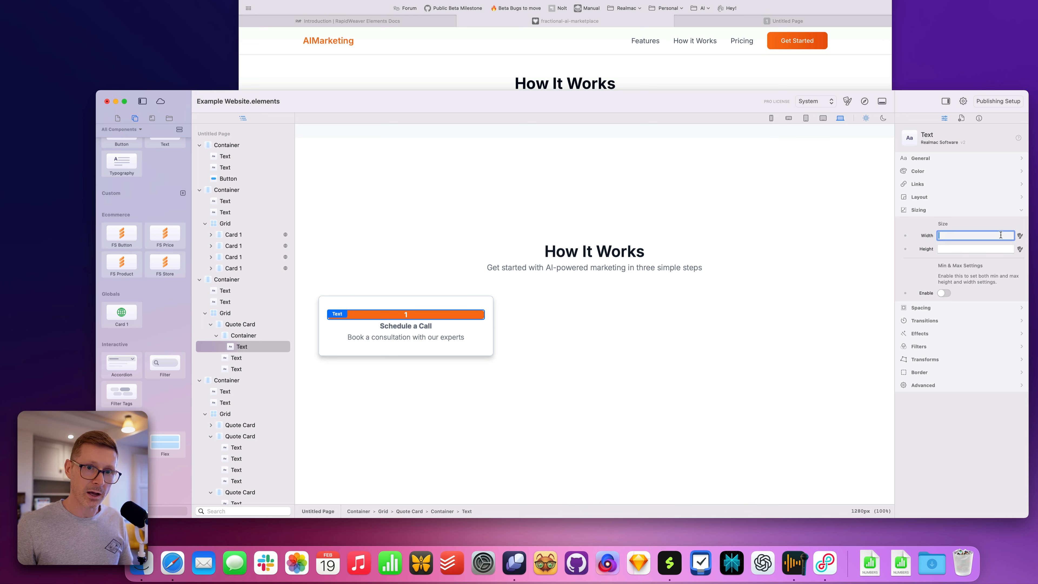
{"action": "left_click", "coordinate": [1021, 236]}
{"action": "left_click", "coordinate": [1020, 249]}
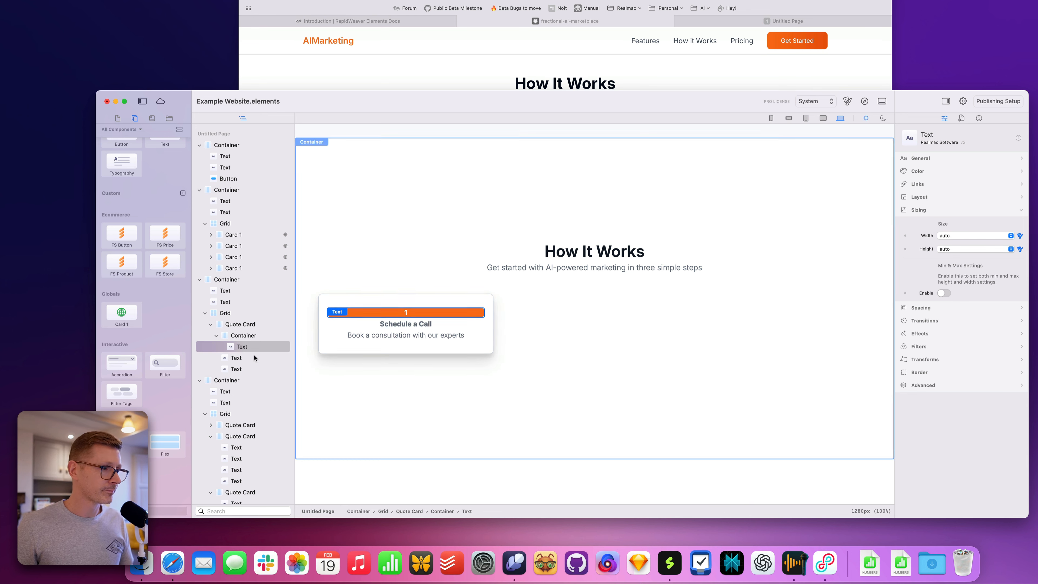
- Set the width of the orange container around the "1" to Theme Spacing with a custom value of 200px
{"action": "left_click", "coordinate": [262, 336]}
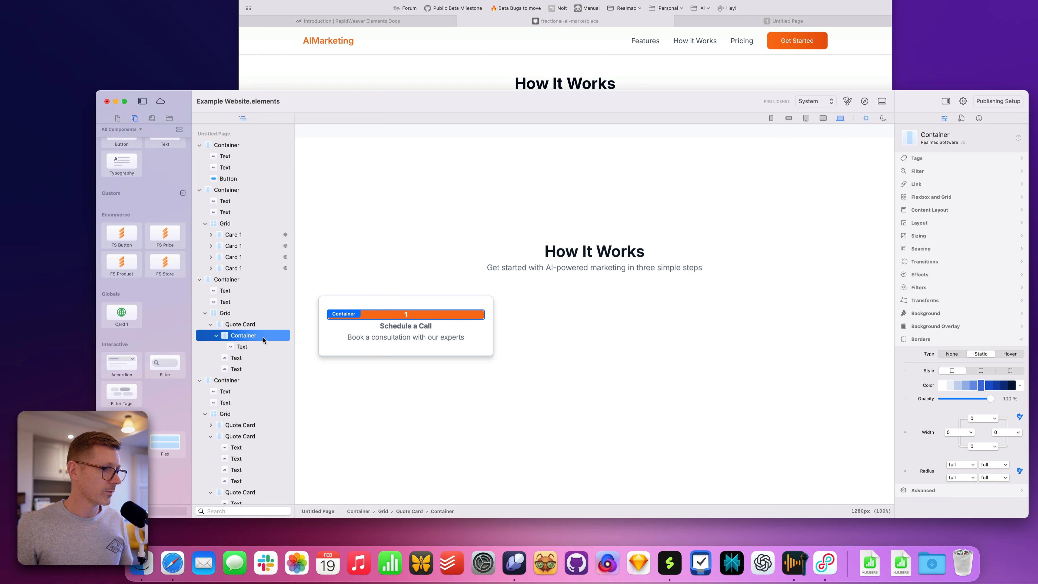
{"action": "left_click", "coordinate": [932, 235]}
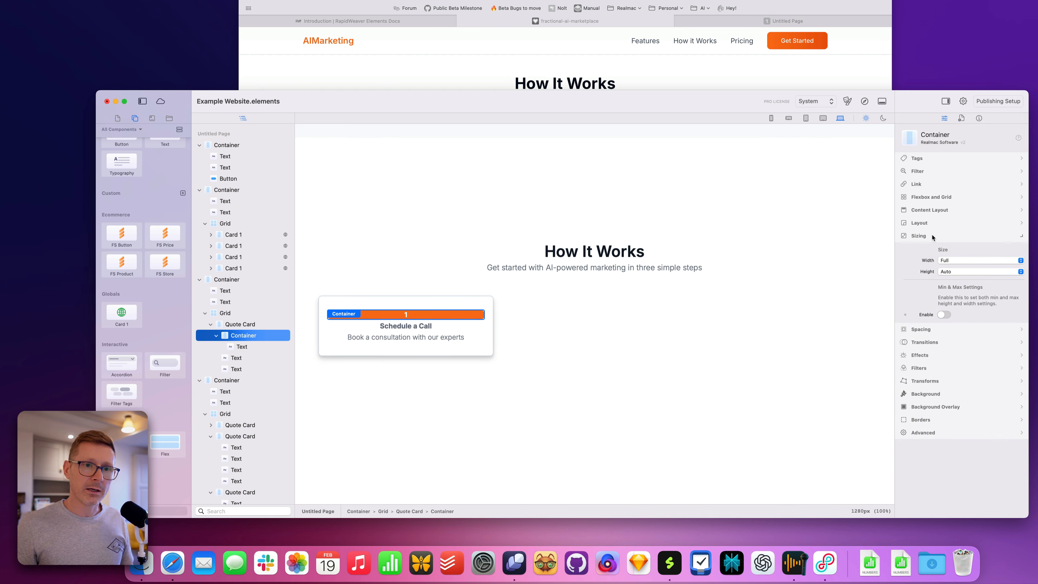
{"action": "left_click", "coordinate": [992, 258]}
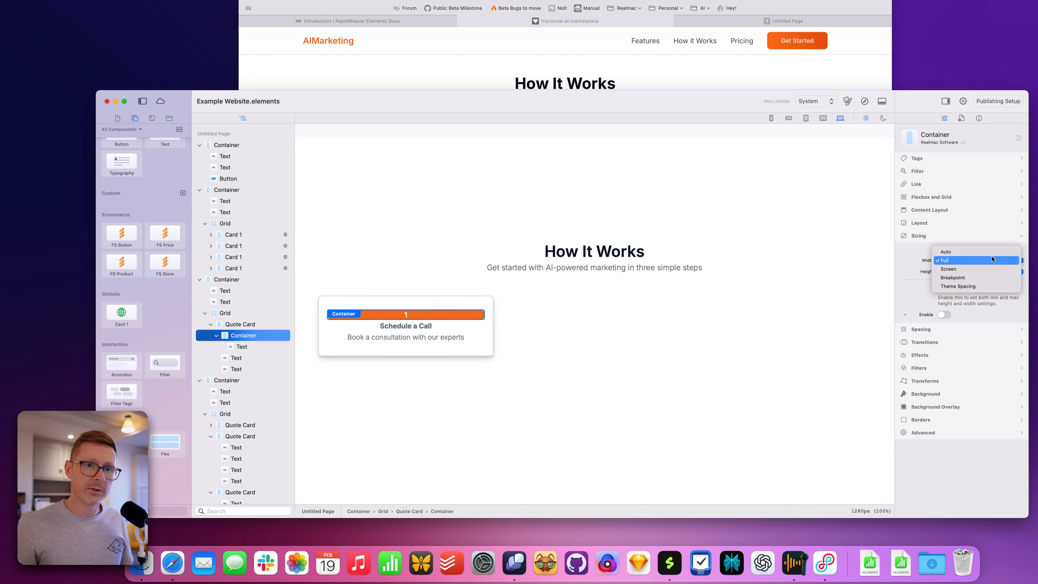
{"action": "left_click", "coordinate": [992, 286]}
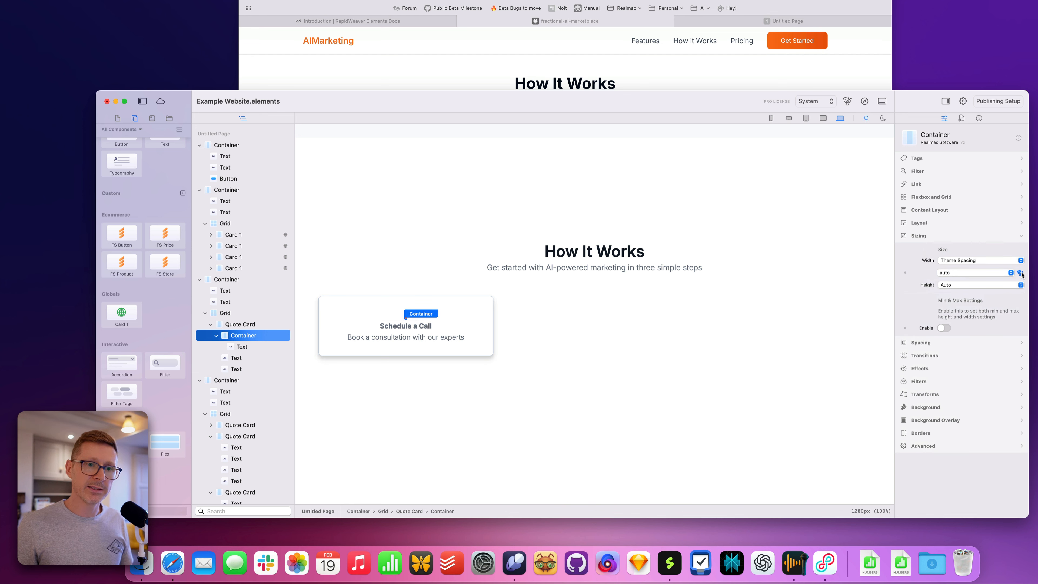
{"action": "left_click", "coordinate": [1020, 273]}
{"action": "left_click", "coordinate": [971, 273]}
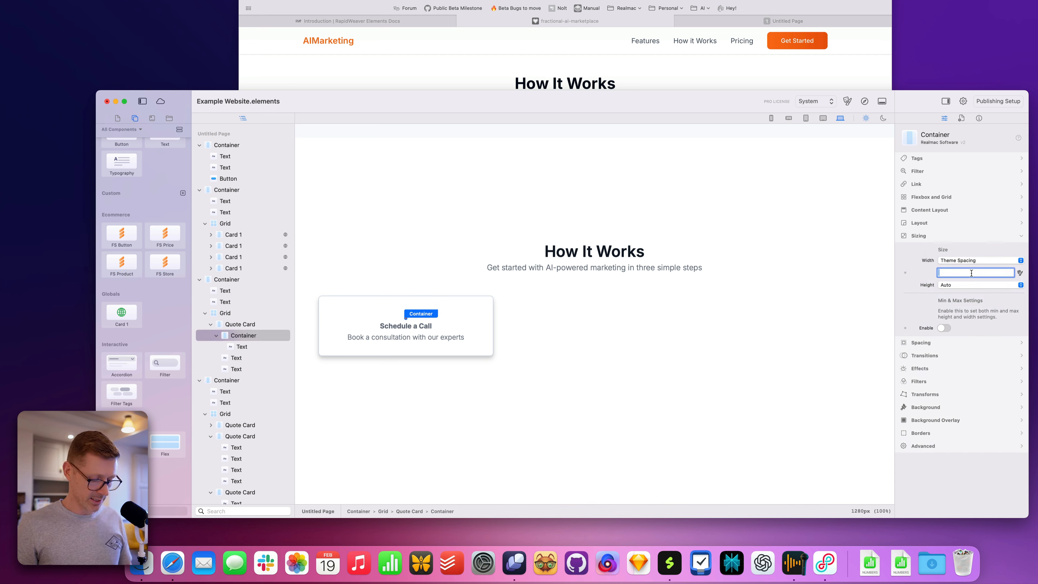
{"action": "type", "text": "200"}
{"action": "key", "text": "Return"}
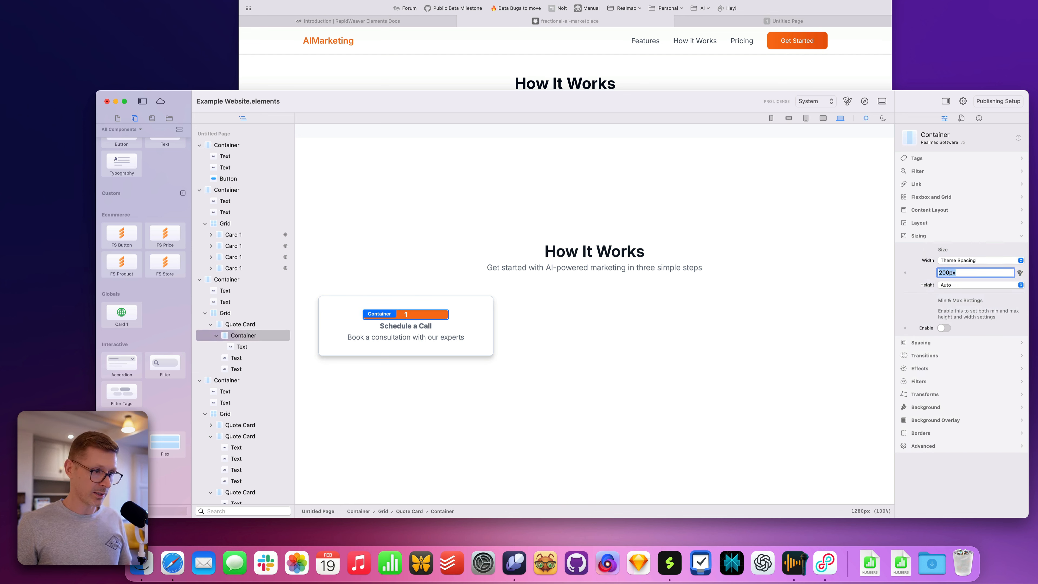
- Set the orange container's height to Theme with a custom value of 200px
{"action": "left_click", "coordinate": [1015, 288]}
{"action": "left_click", "coordinate": [1005, 311]}
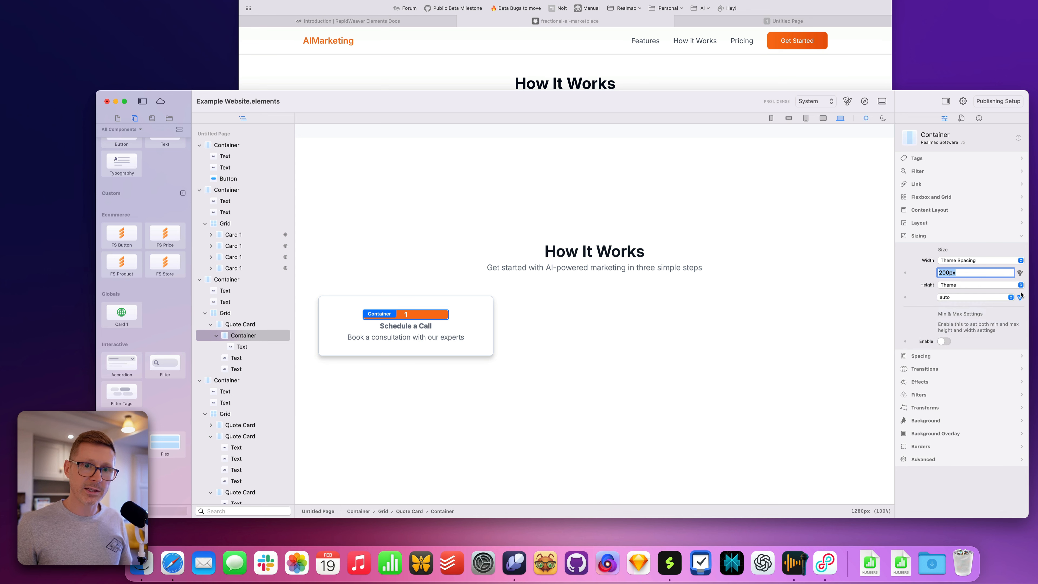
{"action": "left_click", "coordinate": [1020, 296]}
{"action": "left_click", "coordinate": [970, 298]}
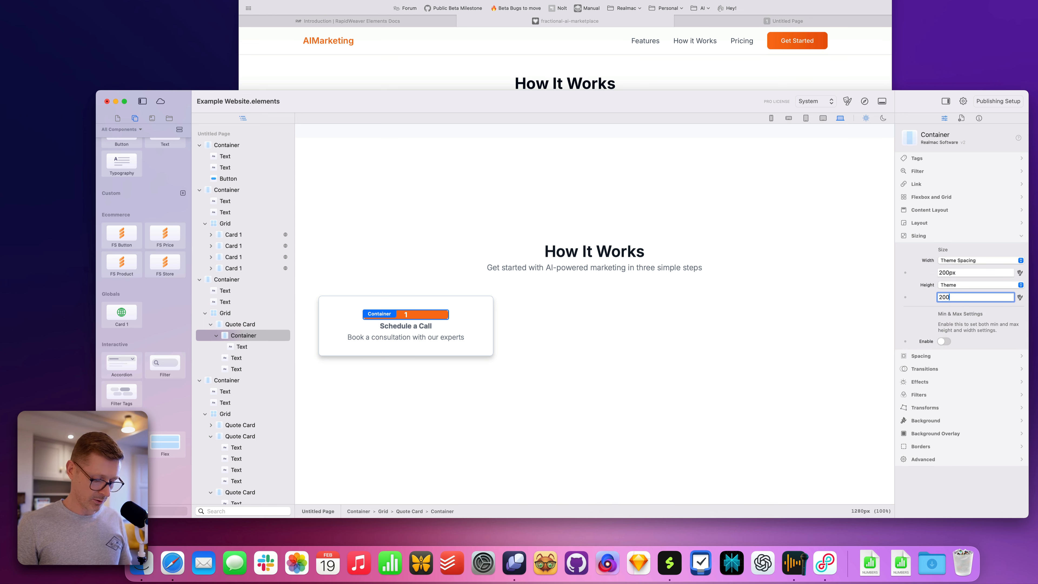
{"action": "key", "text": "Return"}
{"action": "left_click", "coordinate": [835, 331]}
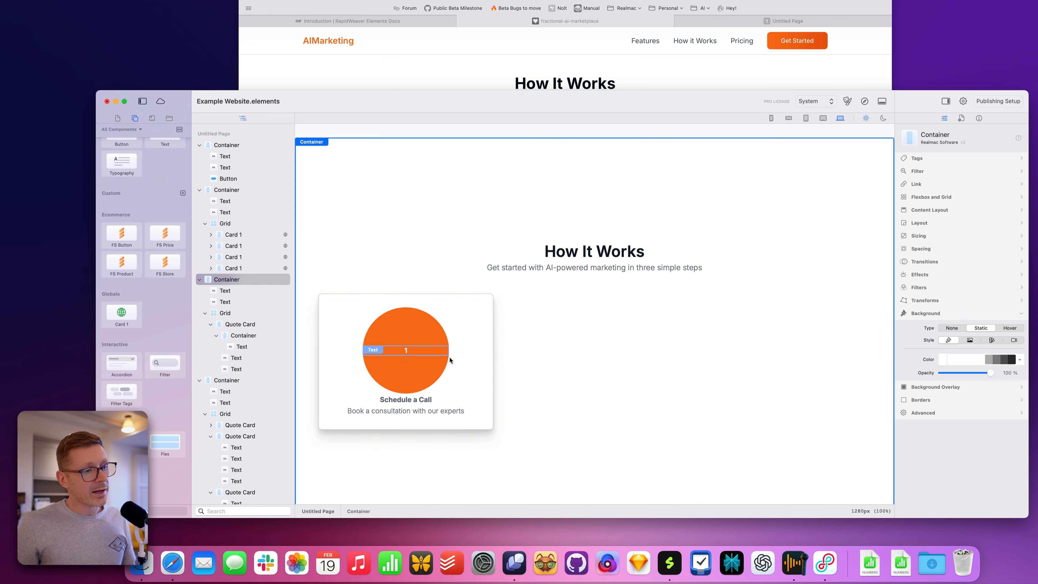
- Reduce the orange container's width and height to 56px each
{"action": "left_click", "coordinate": [412, 332]}
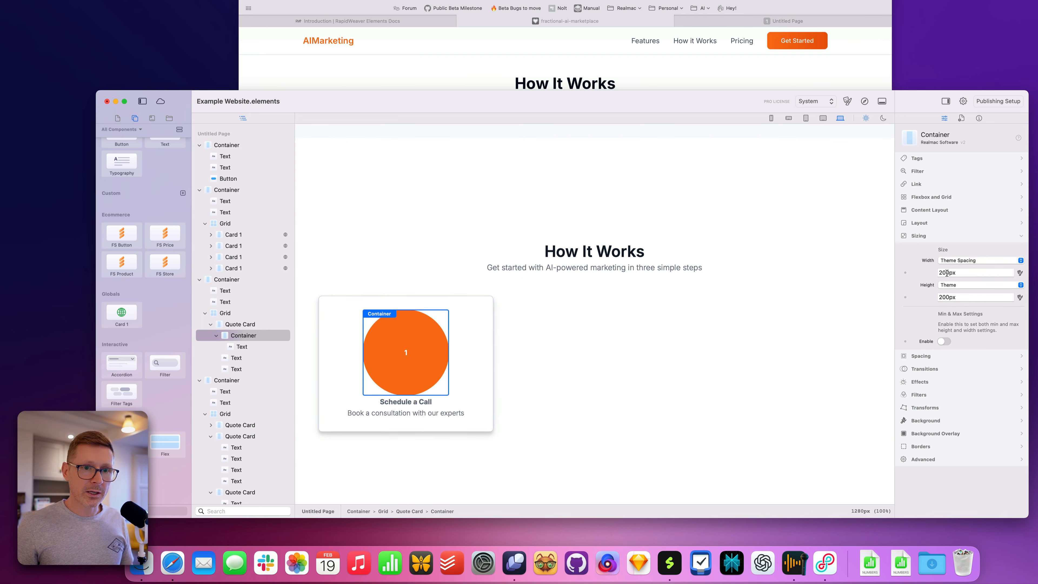
{"action": "left_click", "coordinate": [921, 271]}
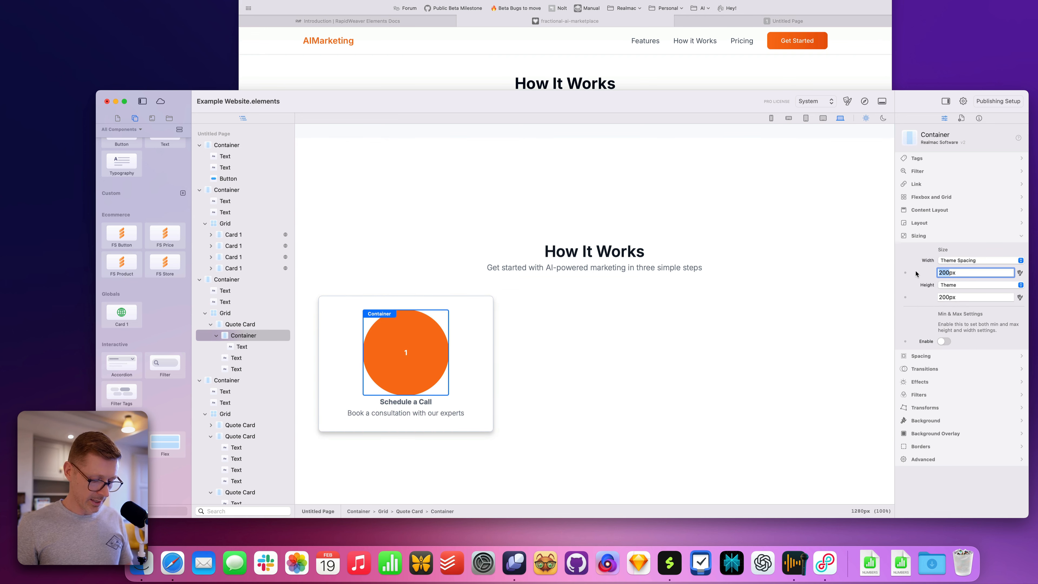
{"action": "type", "text": "56"}
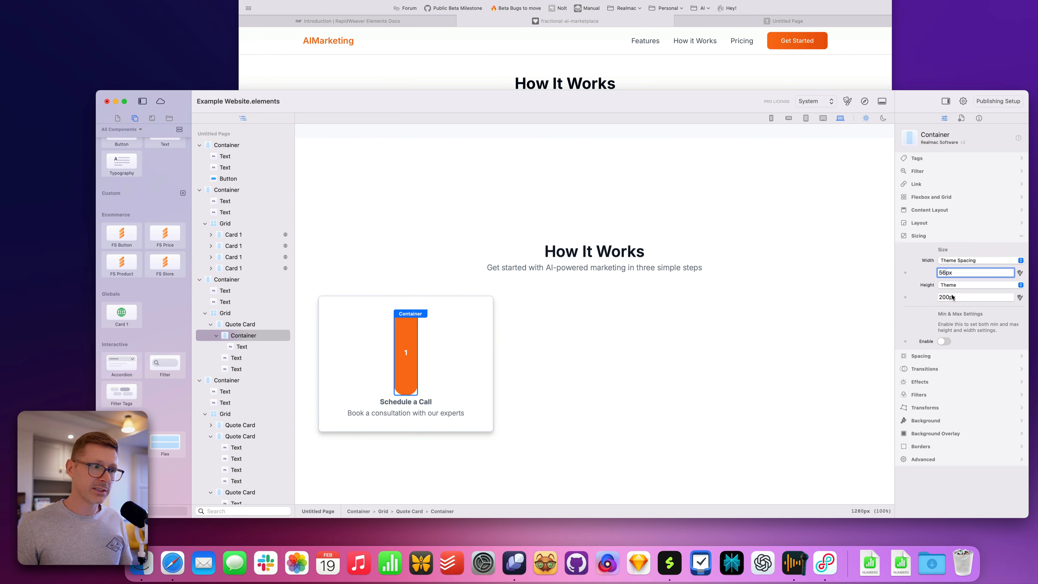
{"action": "left_click", "coordinate": [951, 297]}
{"action": "type", "text": "56"}
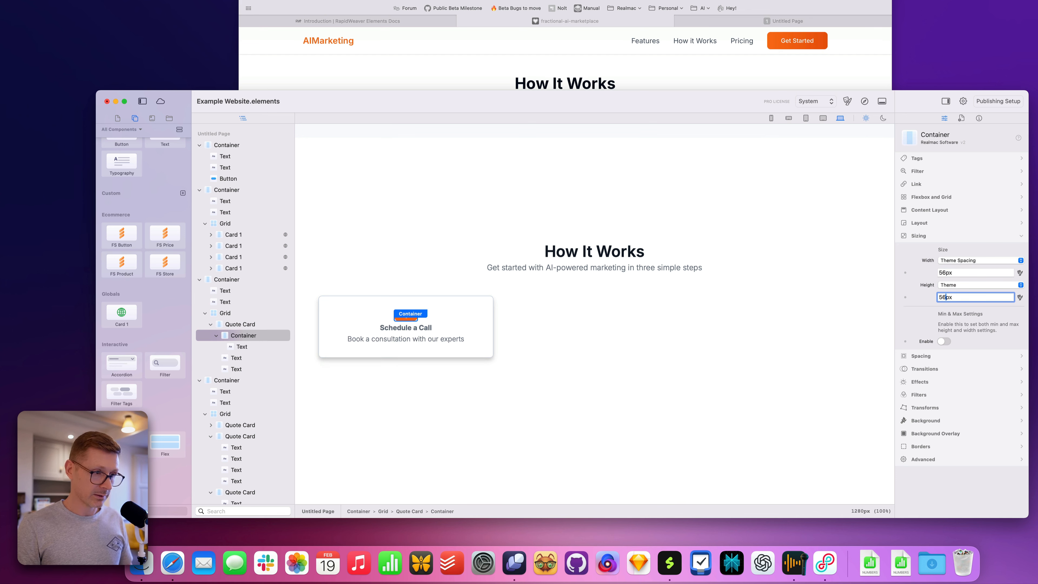
{"action": "left_click", "coordinate": [545, 214]}
- Check the badge size on the reference site, then set the orange container's width and height to 50px each
{"action": "left_click", "coordinate": [504, 49]}
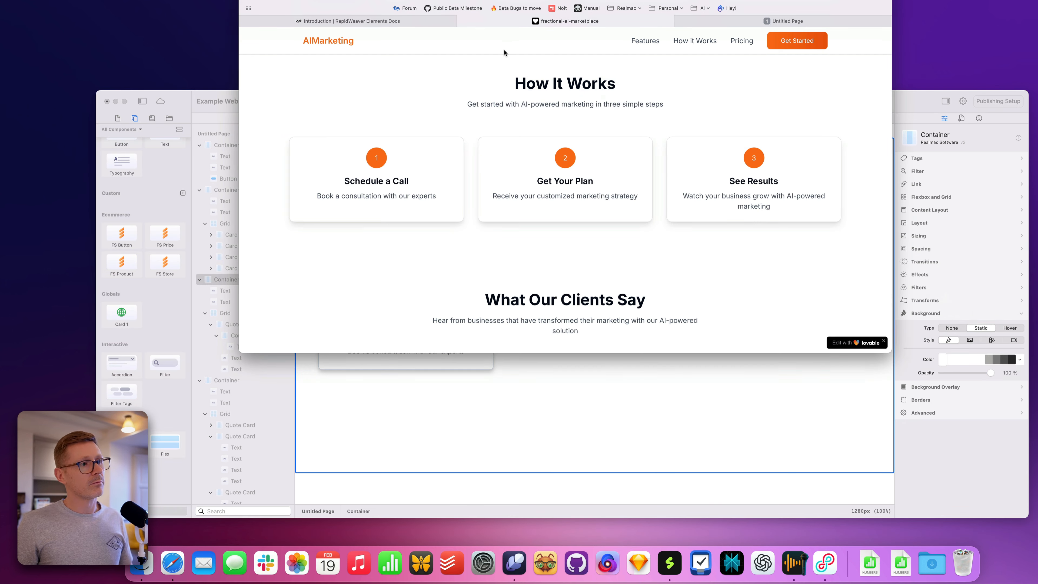
{"action": "left_click", "coordinate": [421, 310]}
{"action": "left_click", "coordinate": [407, 318]}
{"action": "left_click", "coordinate": [407, 324]}
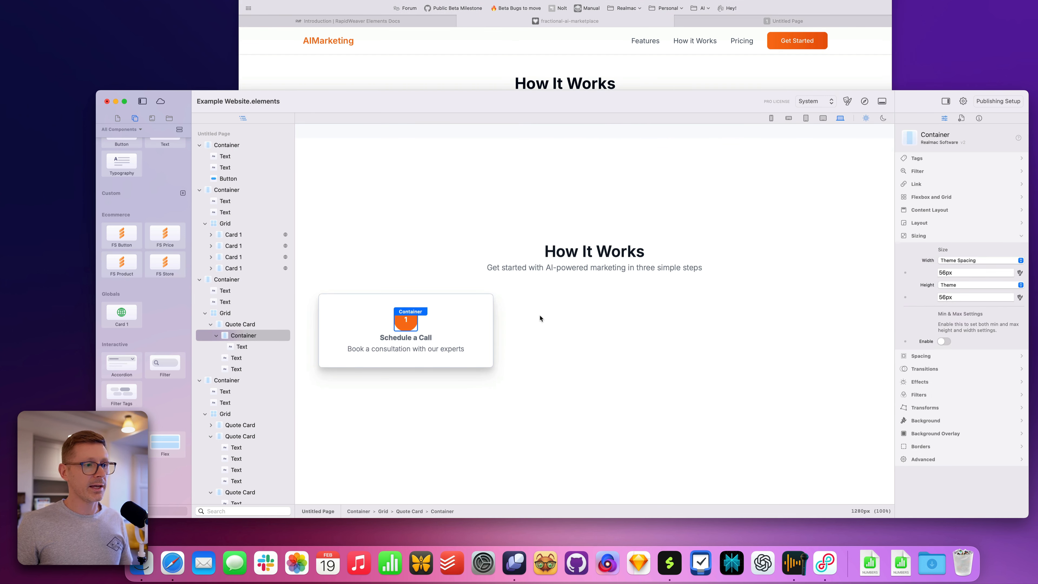
{"action": "left_click_drag", "start_coordinate": [946, 272], "coordinate": [918, 272]}
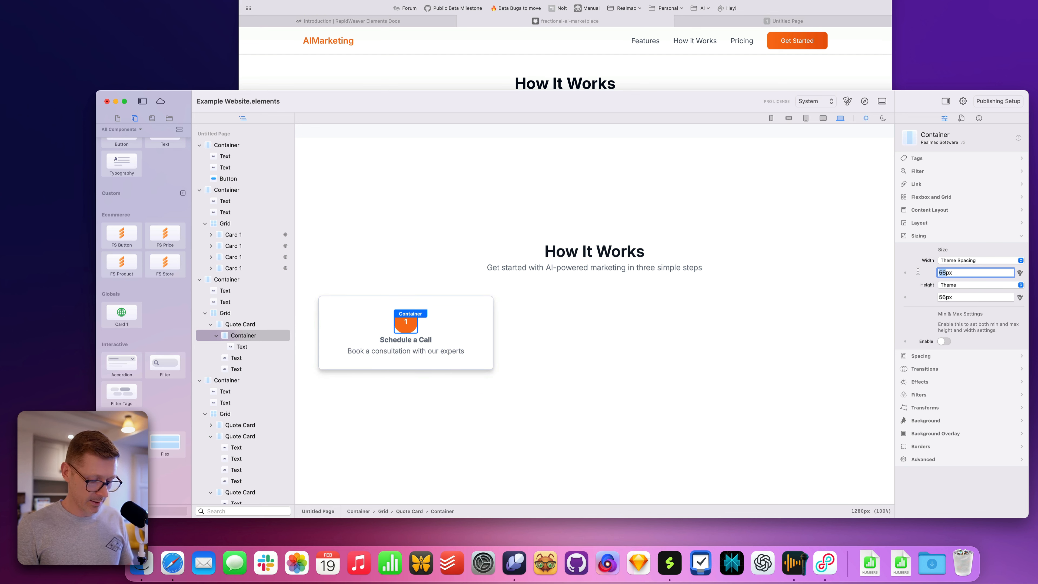
{"action": "type", "text": "50"}
{"action": "key", "text": "Return"}
{"action": "double_click", "coordinate": [945, 298]}
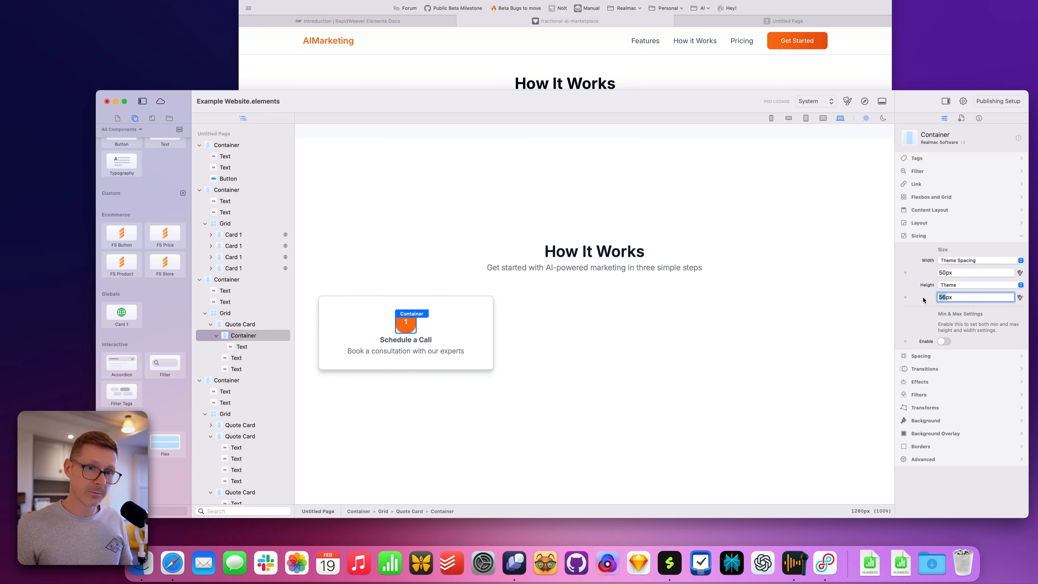
{"action": "type", "text": "50"}
{"action": "key", "text": "Return"}
{"action": "left_click", "coordinate": [458, 265]}
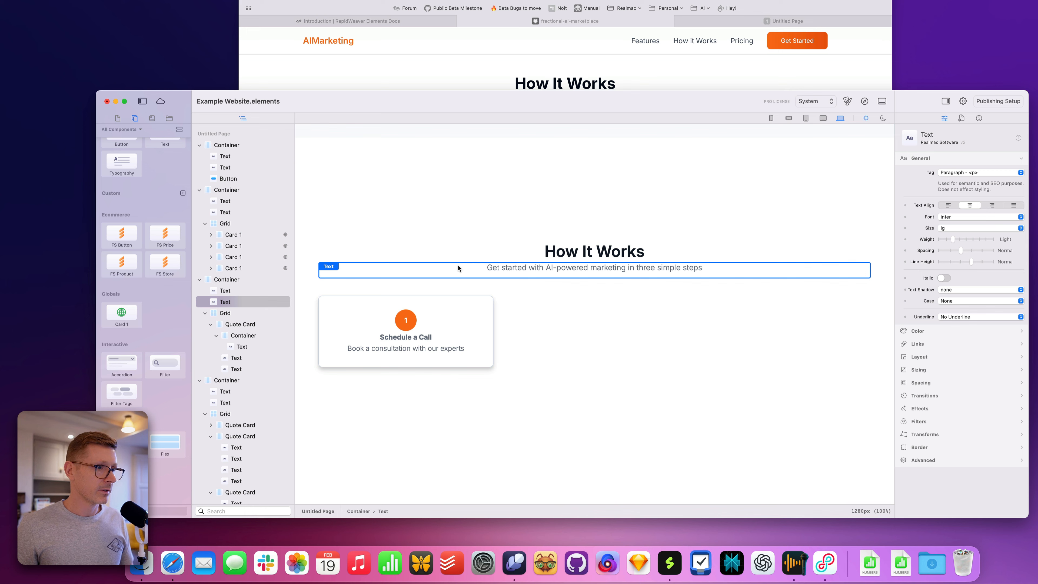
- Review the orange badge container's border settings and the sizing of the number text inside it
{"action": "left_click", "coordinate": [272, 337]}
{"action": "left_click", "coordinate": [417, 269]}
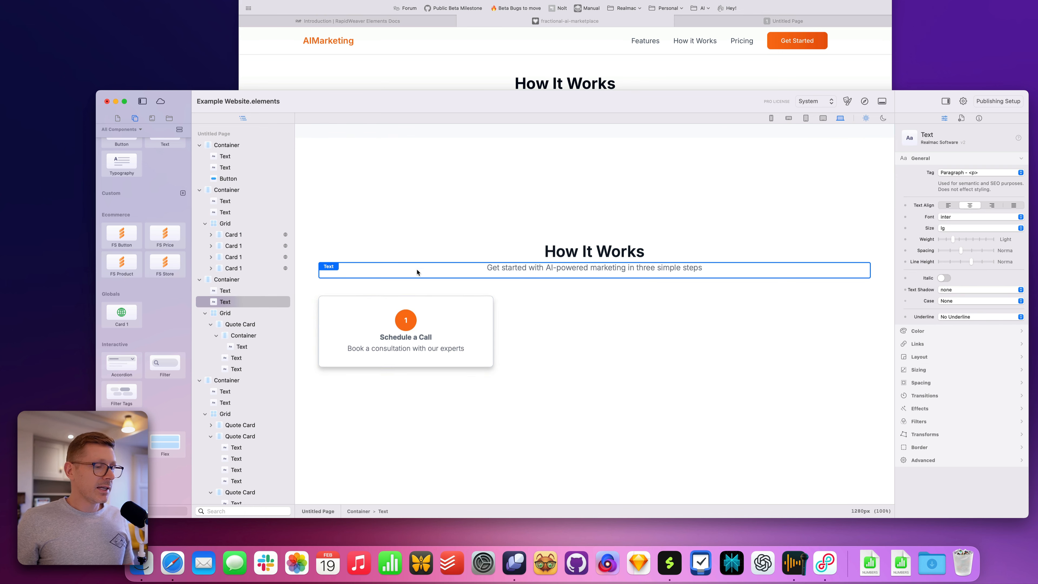
{"action": "left_click", "coordinate": [405, 317]}
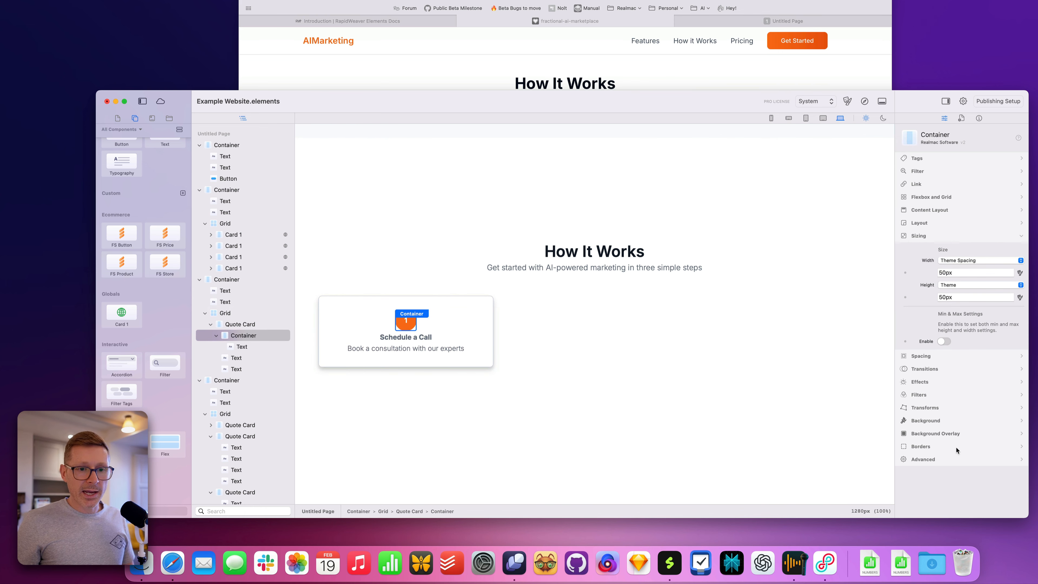
{"action": "left_click", "coordinate": [938, 444]}
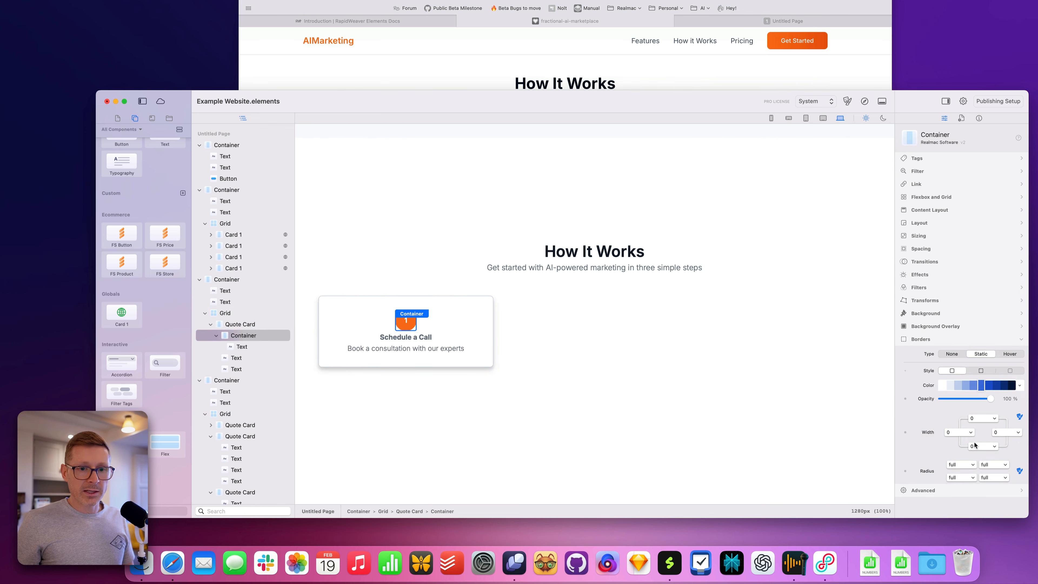
{"action": "left_click", "coordinate": [941, 339]}
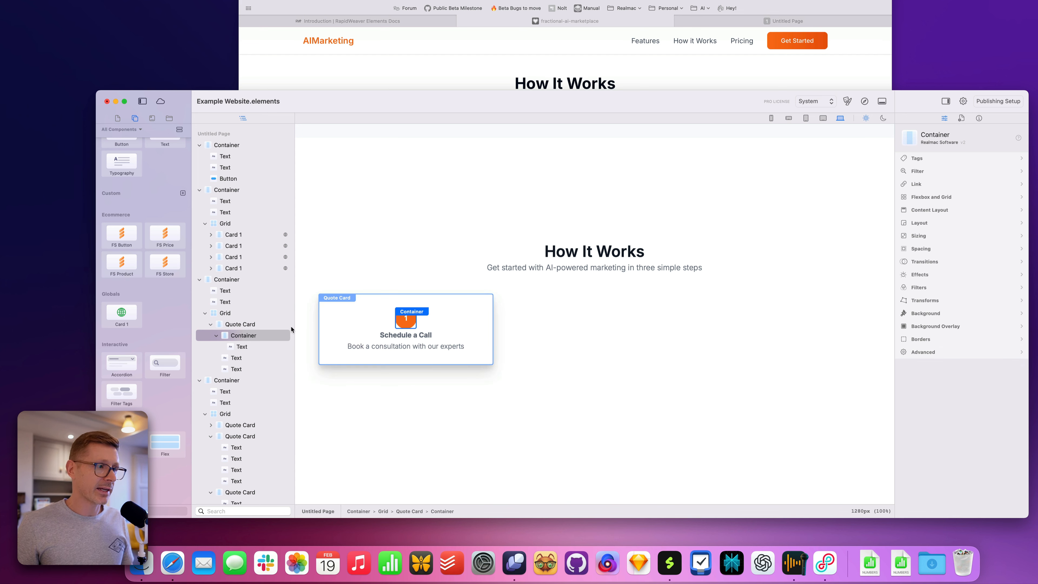
{"action": "left_click", "coordinate": [246, 347]}
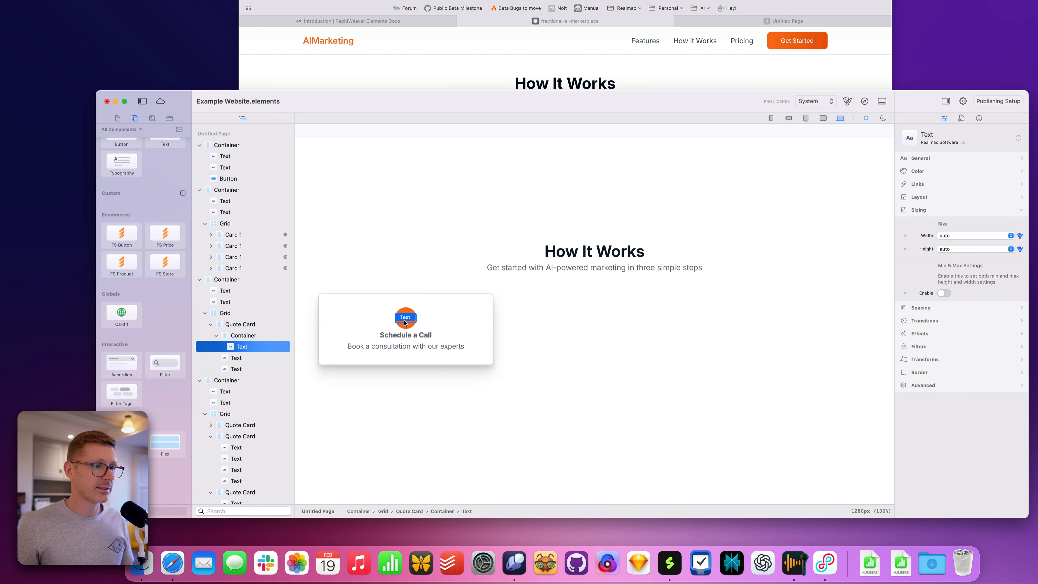
{"action": "left_click", "coordinate": [365, 257]}
- Check the first step card against the reference site and set the card's content gap to 2
{"action": "left_click", "coordinate": [455, 302]}
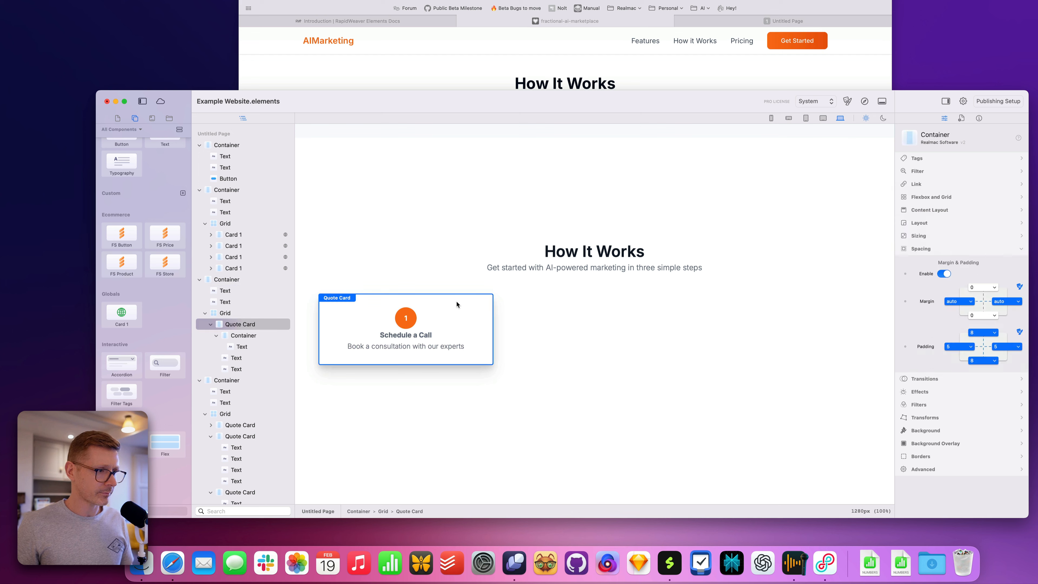
{"action": "left_click", "coordinate": [500, 57]}
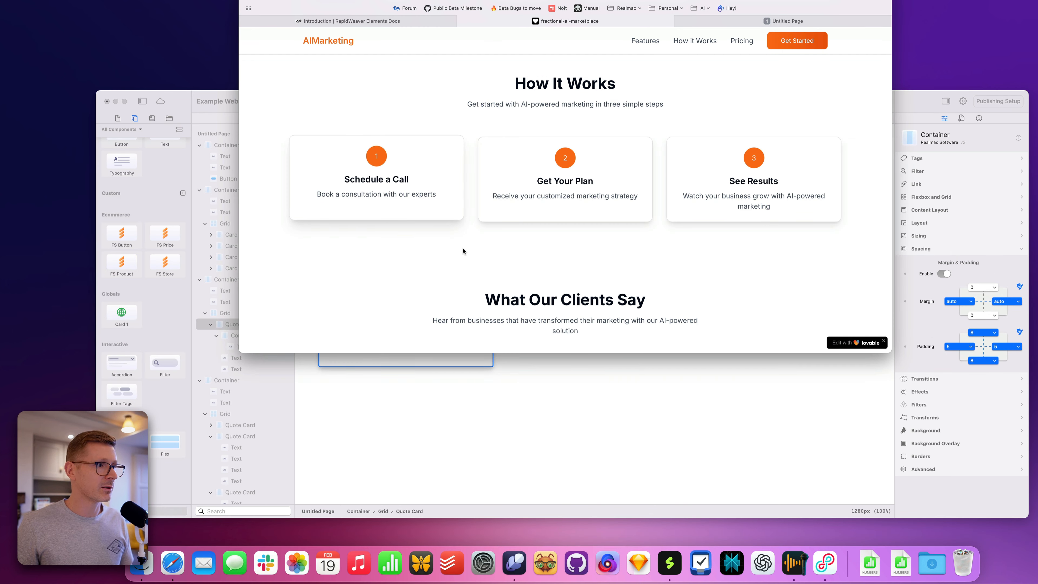
{"action": "left_click", "coordinate": [682, 364]}
{"action": "left_click", "coordinate": [934, 249]}
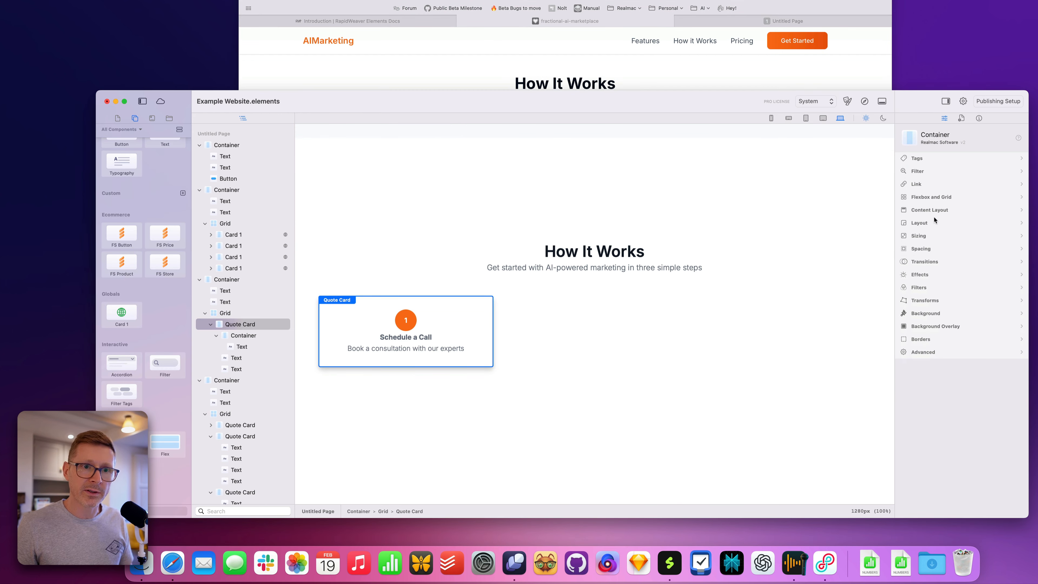
{"action": "left_click", "coordinate": [937, 211]}
{"action": "left_click", "coordinate": [960, 298]}
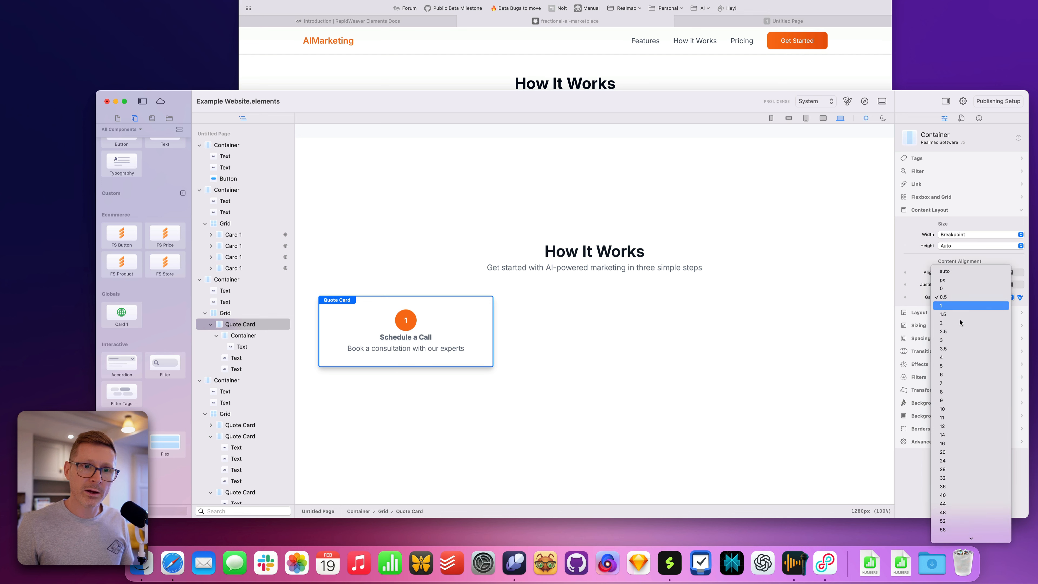
{"action": "left_click", "coordinate": [961, 325]}
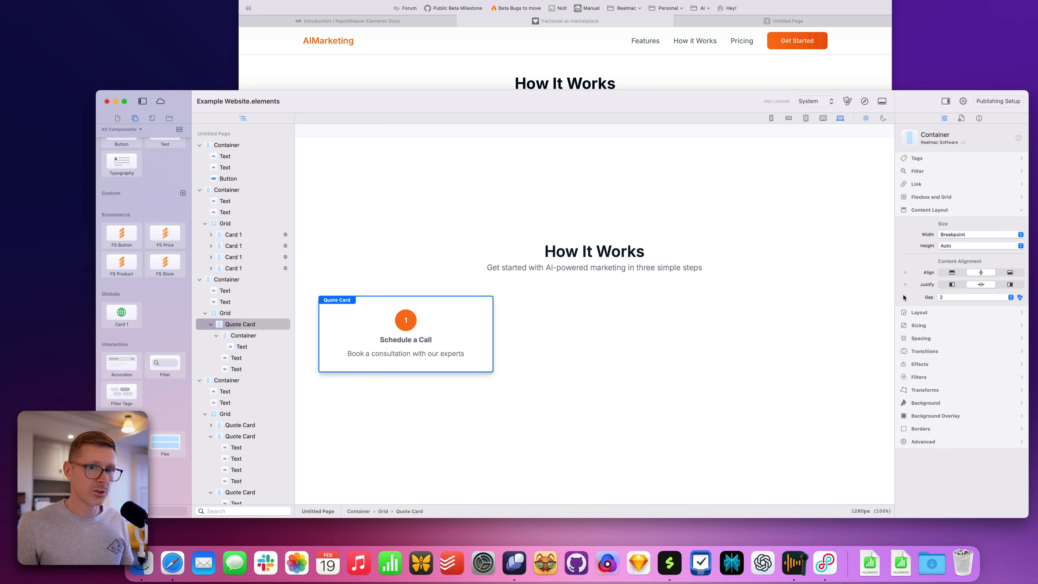
{"action": "left_click", "coordinate": [512, 89]}
{"action": "left_click", "coordinate": [487, 369]}
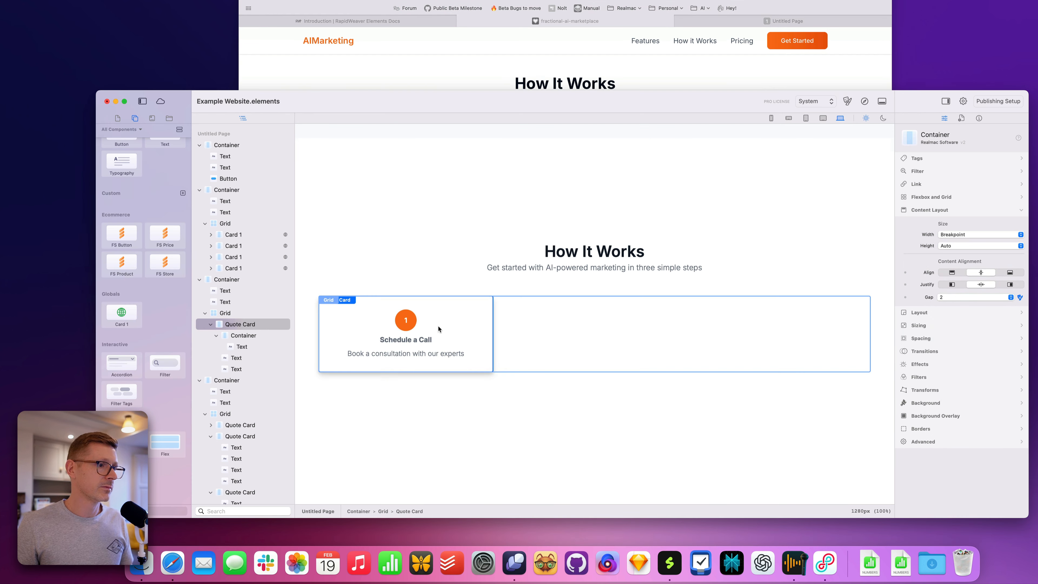
- Darken the "Schedule a Call" title's text color and set its font size to xl
{"action": "left_click", "coordinate": [419, 341]}
{"action": "left_click", "coordinate": [928, 170]}
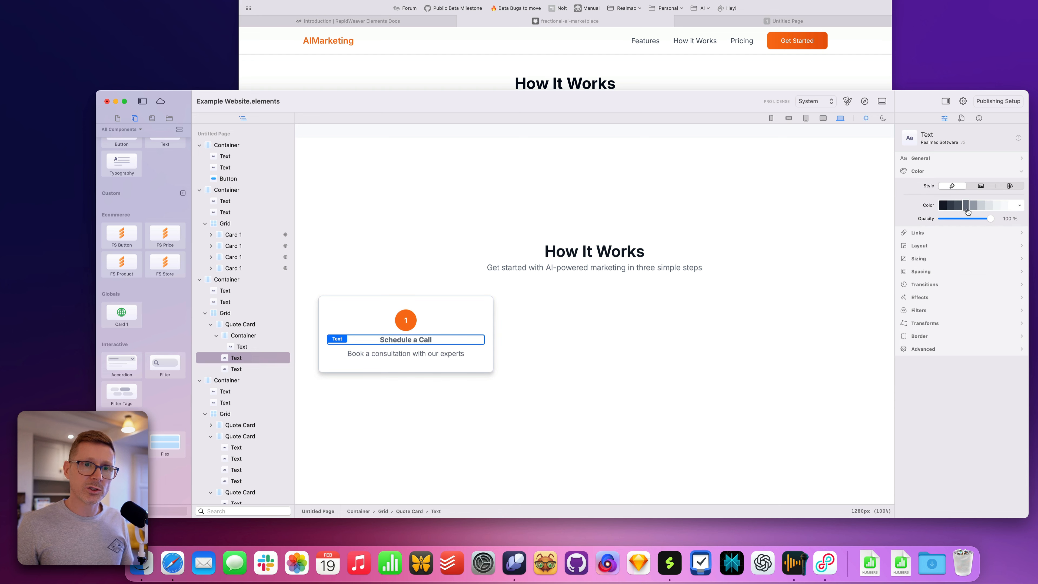
{"action": "left_click", "coordinate": [941, 170]}
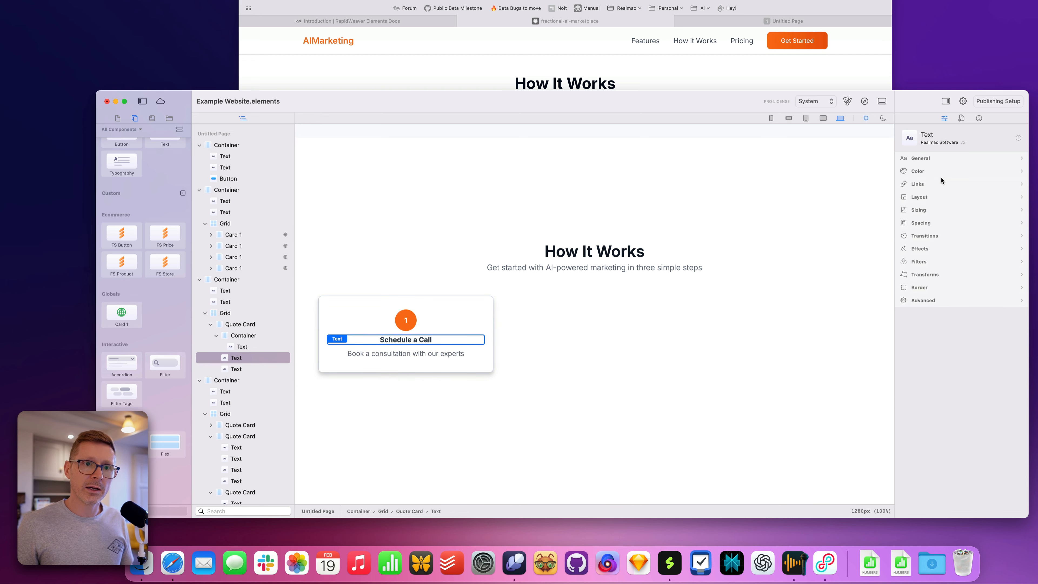
{"action": "left_click", "coordinate": [938, 210]}
{"action": "left_click", "coordinate": [938, 207]}
{"action": "left_click", "coordinate": [940, 157]}
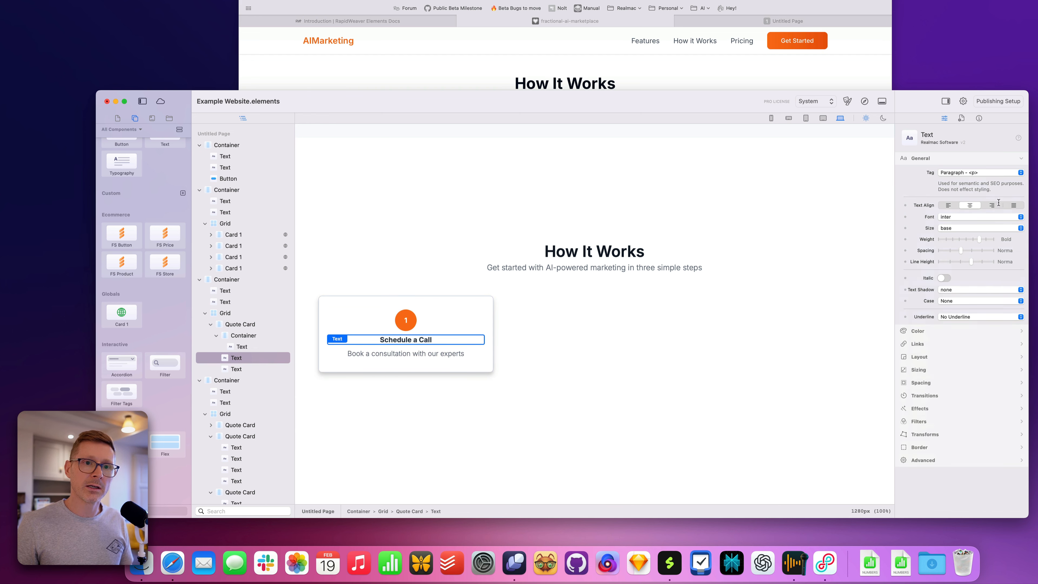
{"action": "left_click", "coordinate": [972, 228]}
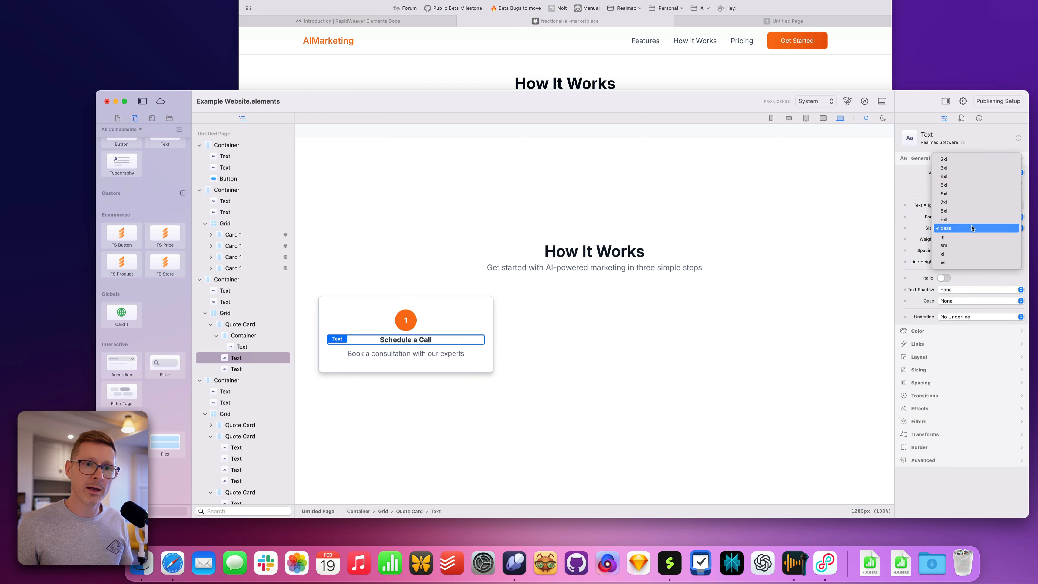
{"action": "left_click", "coordinate": [969, 250]}
- Compare the card title with the reference site and make its font weight slightly lighter
{"action": "left_click", "coordinate": [538, 204]}
{"action": "left_click", "coordinate": [480, 46]}
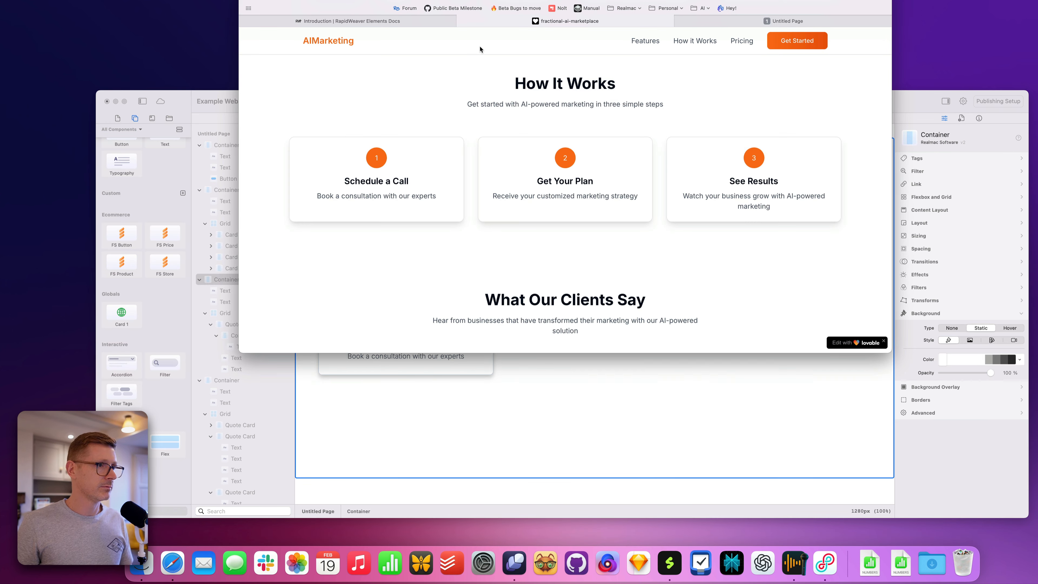
{"action": "left_click", "coordinate": [655, 359]}
{"action": "left_click", "coordinate": [406, 341]}
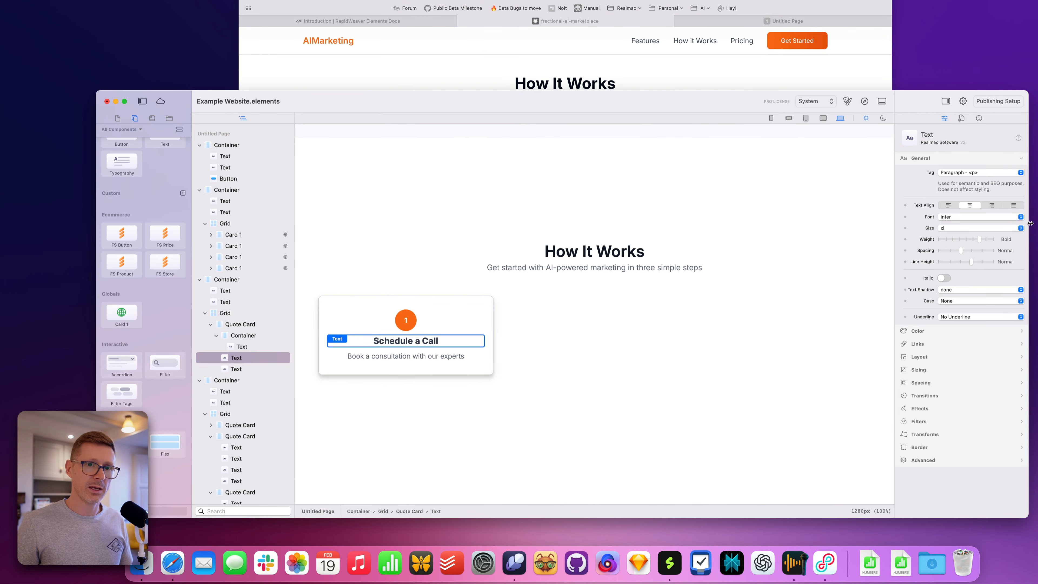
{"action": "left_click_drag", "start_coordinate": [973, 240], "coordinate": [969, 242]}
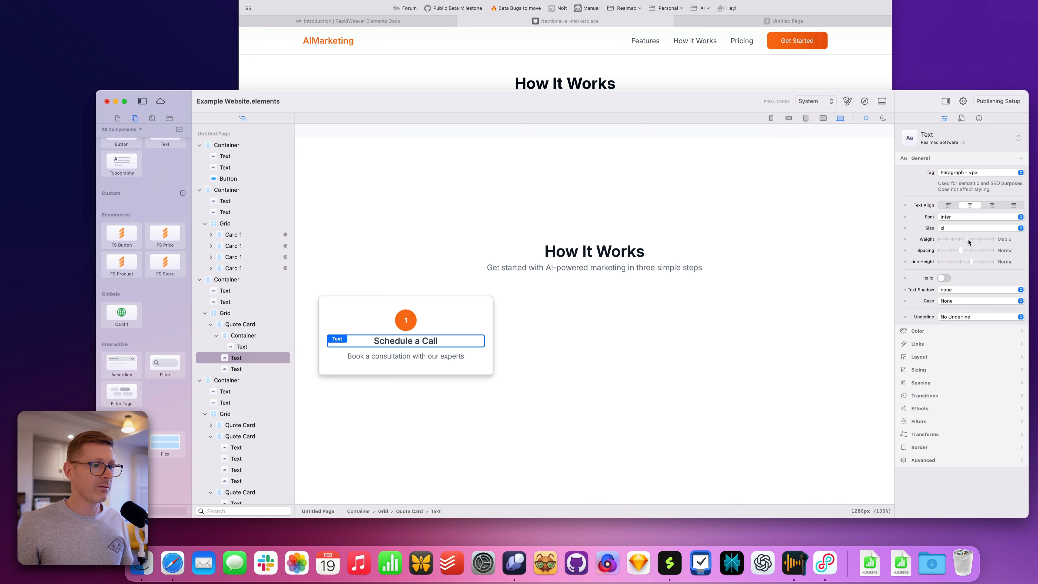
{"action": "left_click", "coordinate": [646, 219]}
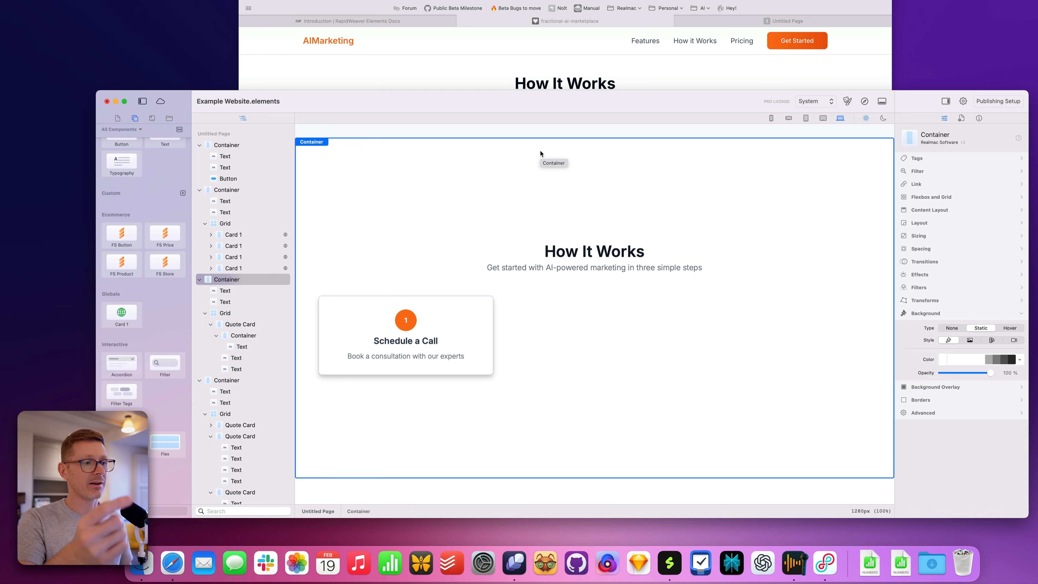
- Compare the finished step card with the reference site and rename its container to "How it works"
{"action": "left_click", "coordinate": [485, 333]}
{"action": "left_click", "coordinate": [488, 305]}
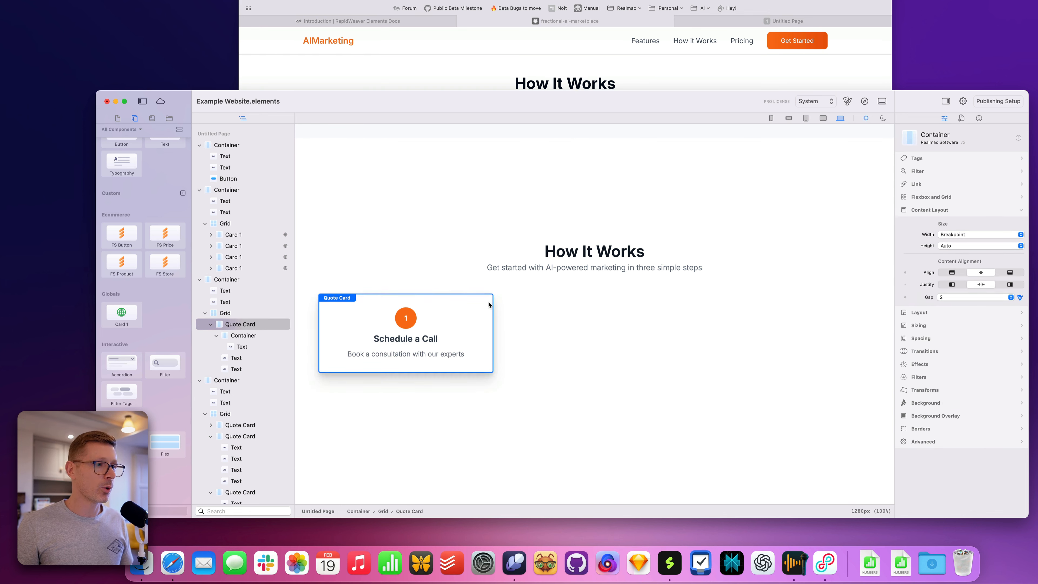
{"action": "left_click", "coordinate": [524, 83]}
{"action": "left_click", "coordinate": [622, 412]}
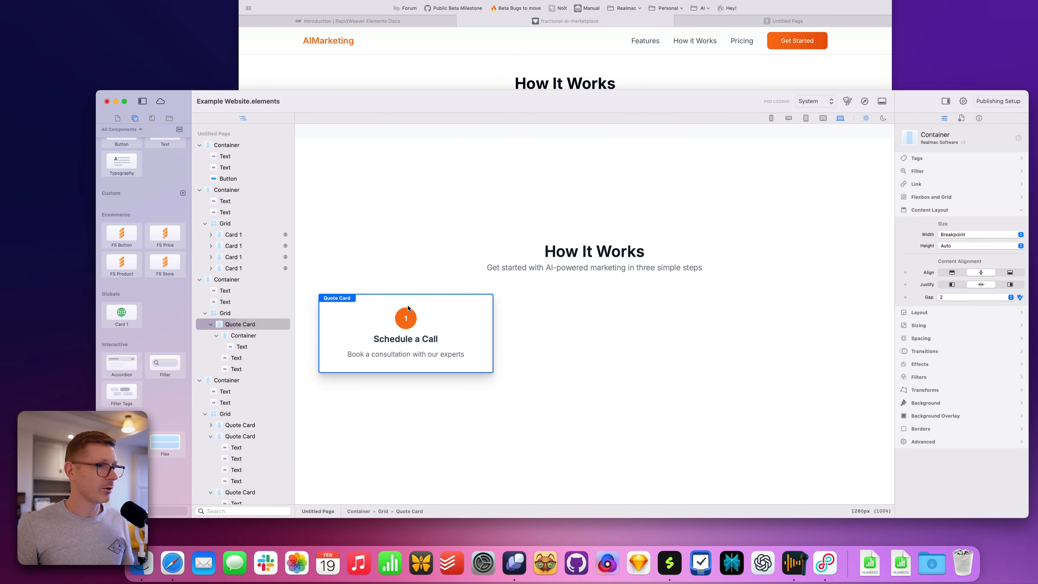
{"action": "left_click", "coordinate": [211, 326]}
{"action": "left_click", "coordinate": [476, 87]}
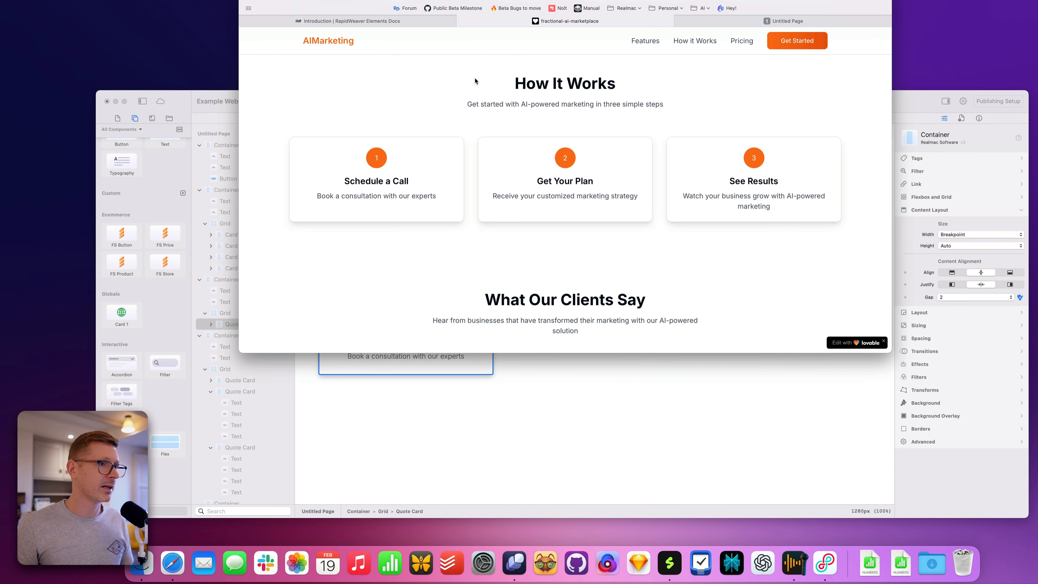
{"action": "left_click", "coordinate": [487, 418]}
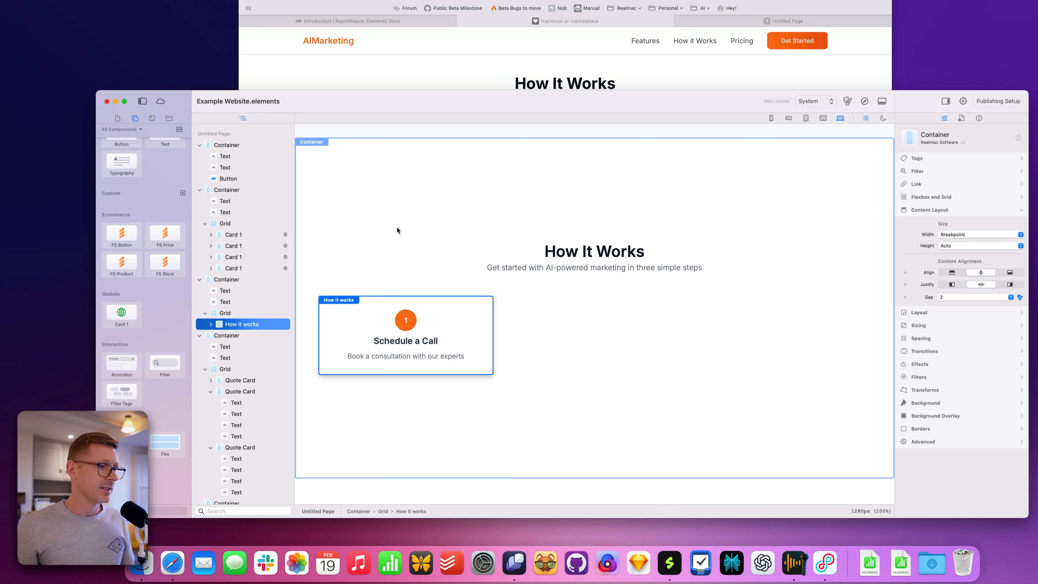
- Convert the How it works card to a global and place two more instances of it in the grid
{"action": "left_click", "coordinate": [434, 76]}
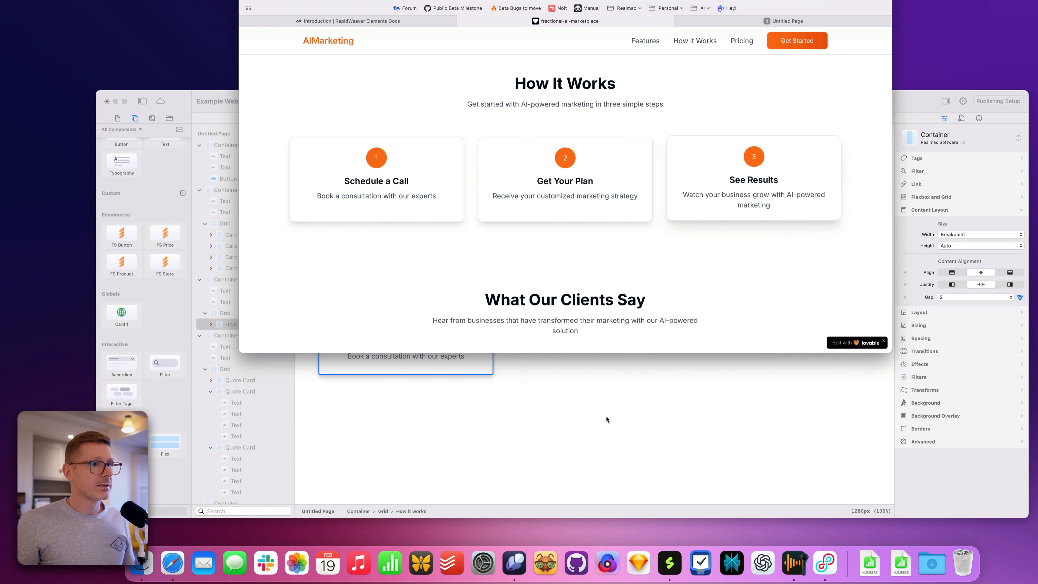
{"action": "left_click", "coordinate": [587, 432]}
{"action": "right_click", "coordinate": [443, 302]}
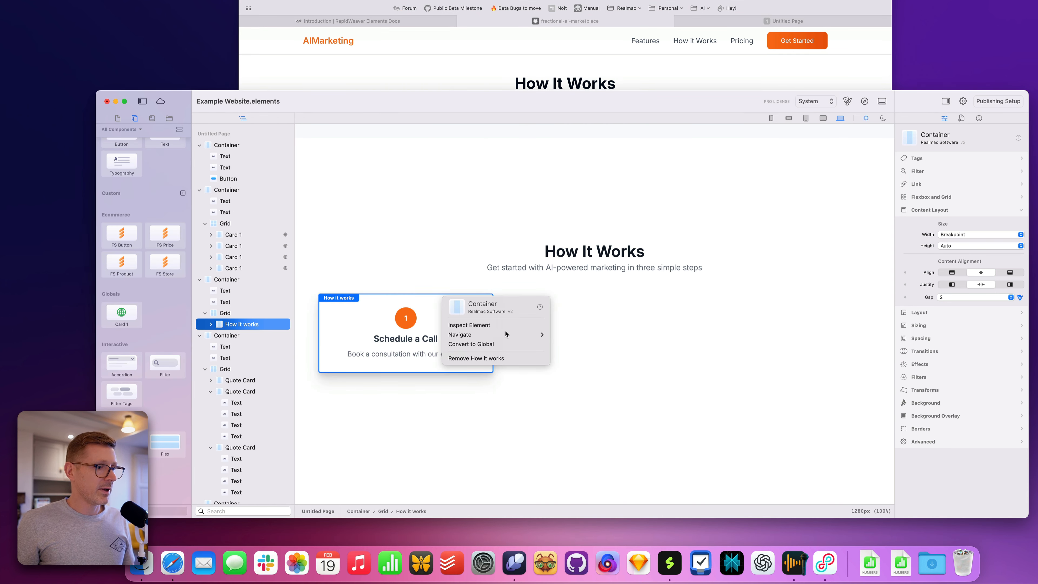
{"action": "left_click", "coordinate": [506, 345]}
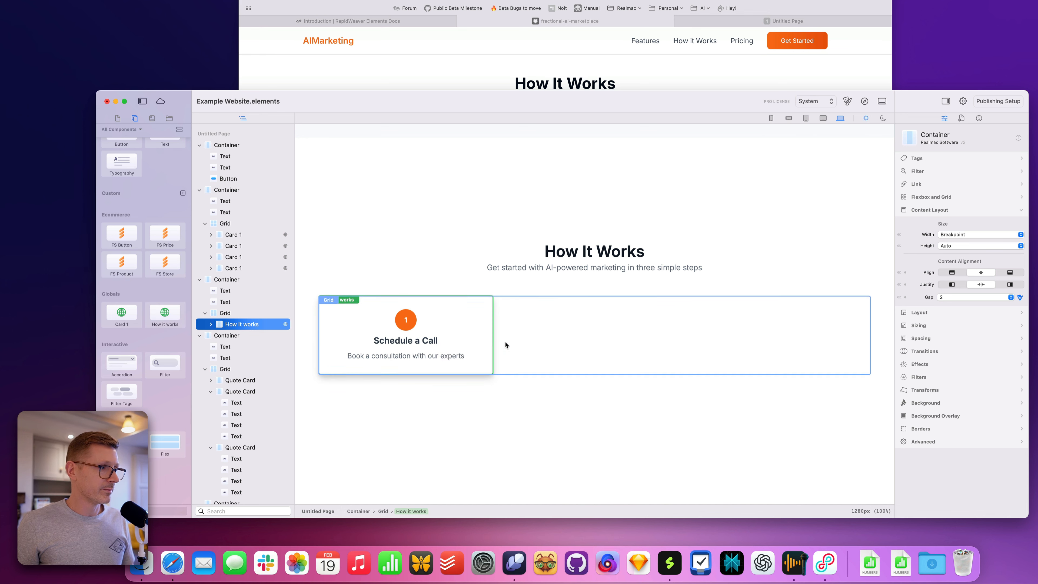
{"action": "left_click_drag", "start_coordinate": [170, 318], "coordinate": [511, 328]}
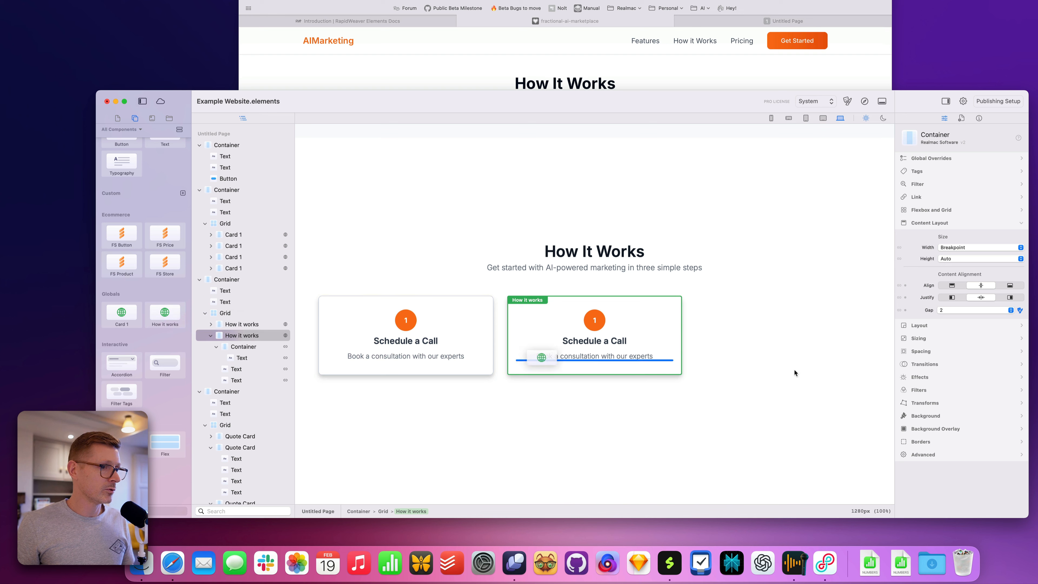
{"action": "left_click_drag", "start_coordinate": [794, 372], "coordinate": [698, 331]}
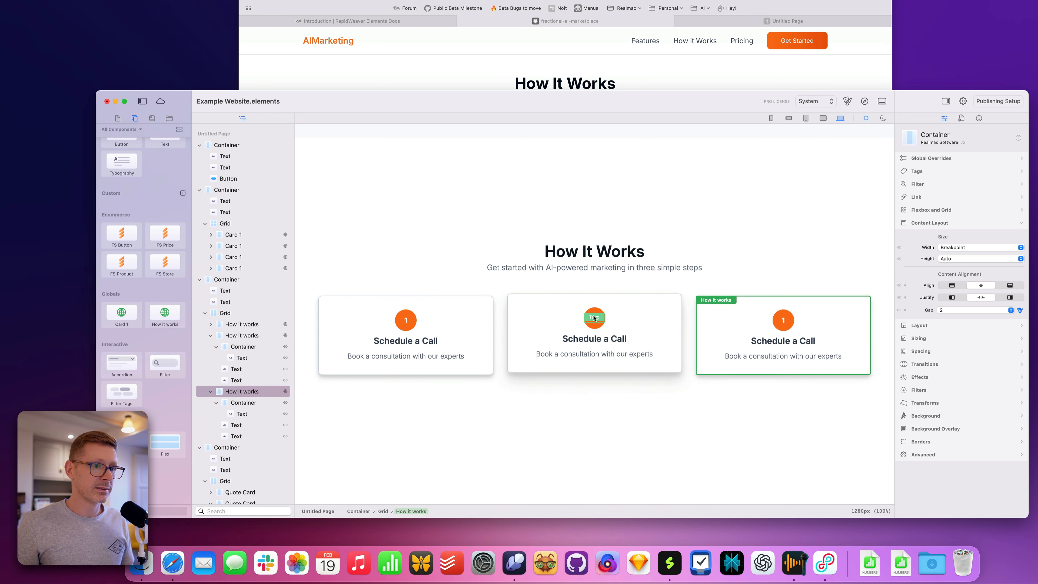
- Enable the global text override for the second card's badge number and change the number to 2
{"action": "left_click", "coordinate": [594, 318]}
{"action": "left_click", "coordinate": [949, 174]}
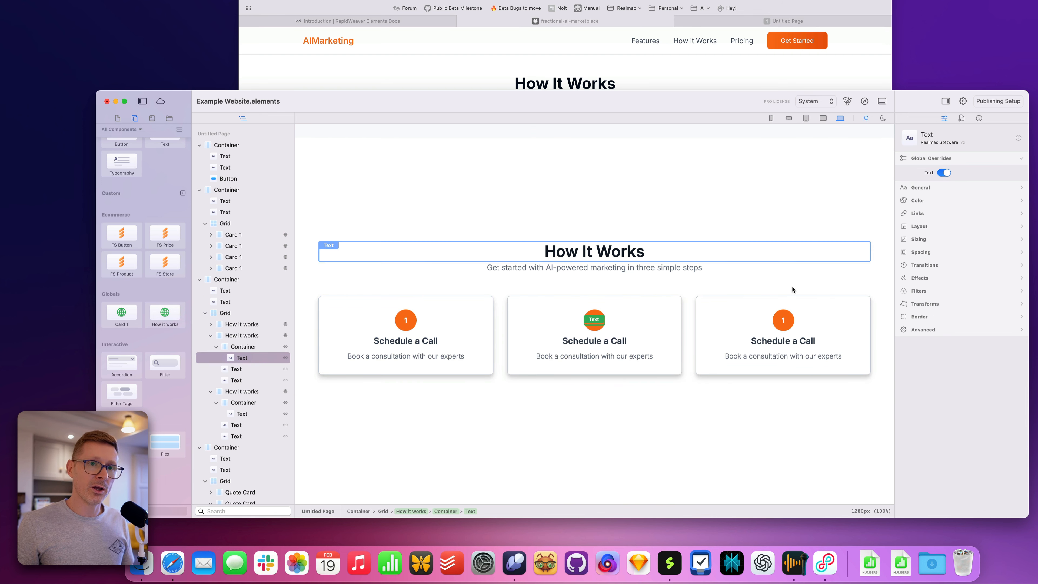
{"action": "double_click", "coordinate": [596, 321]}
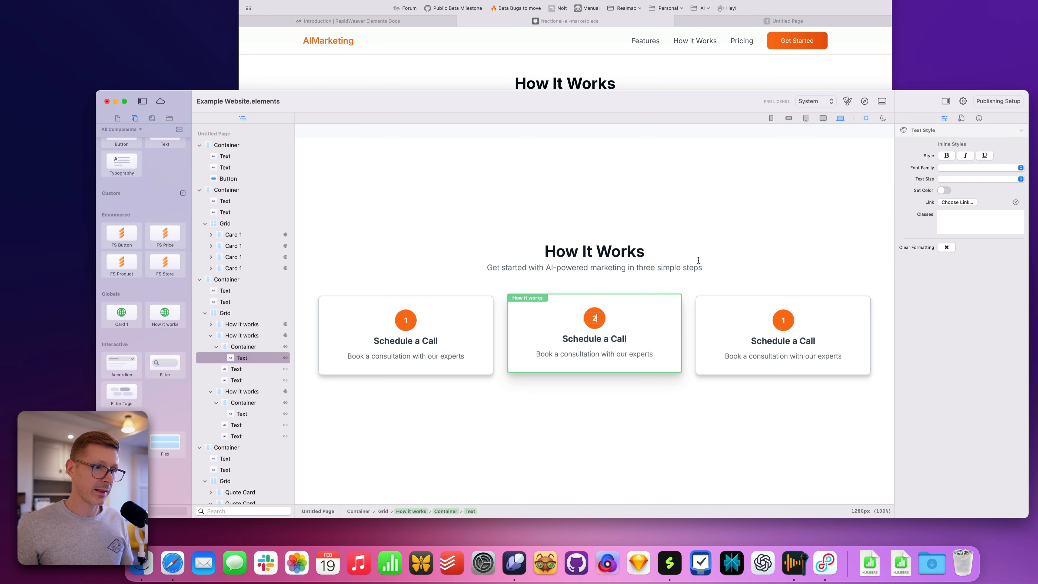
{"action": "key", "text": "Escape"}
- Enable the global text override for the third card's badge number and change the number to 3
{"action": "left_click", "coordinate": [783, 320]}
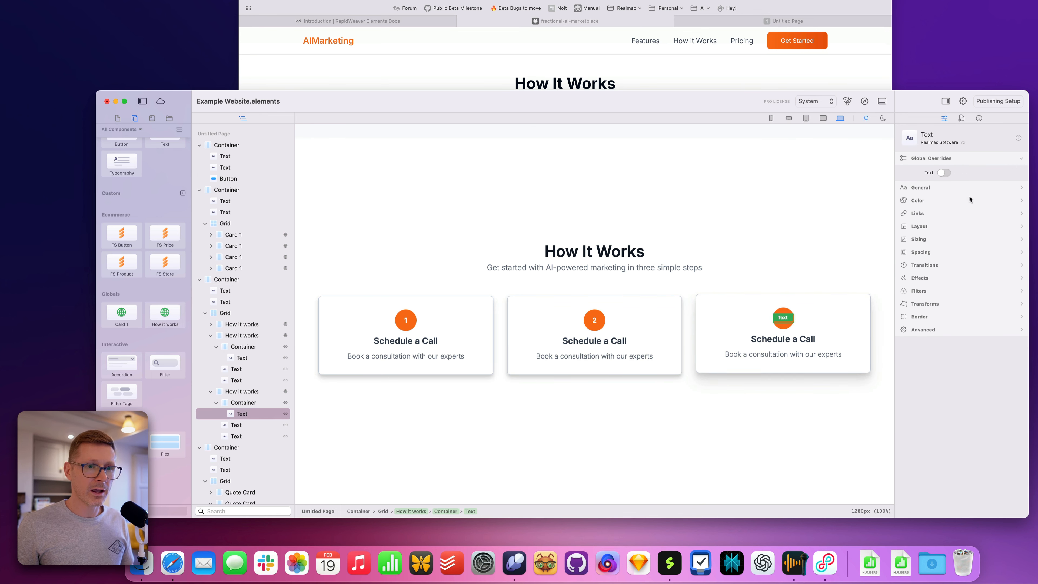
{"action": "left_click", "coordinate": [947, 173]}
{"action": "double_click", "coordinate": [784, 320]}
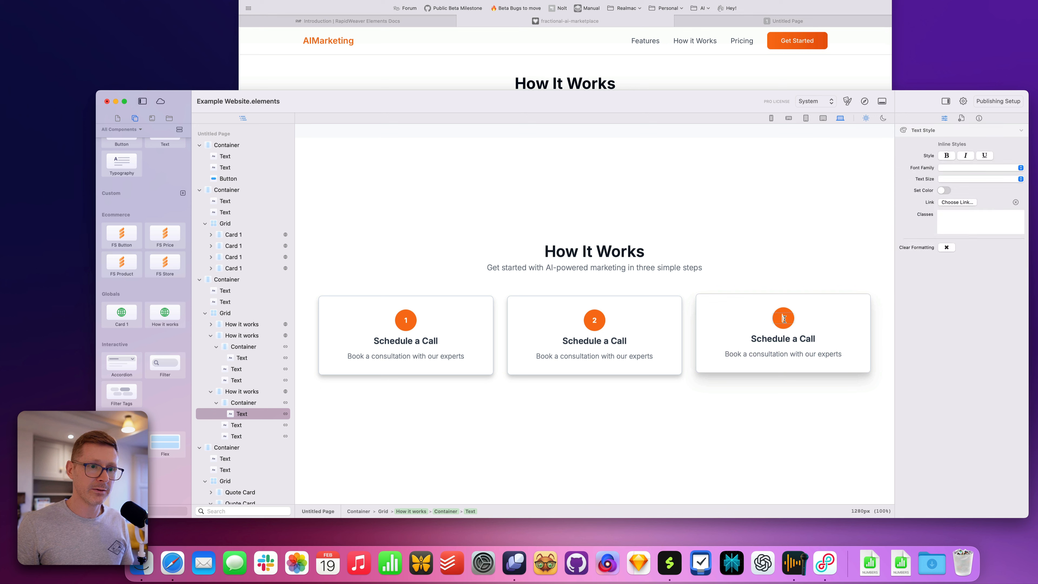
{"action": "left_click", "coordinate": [786, 198]}
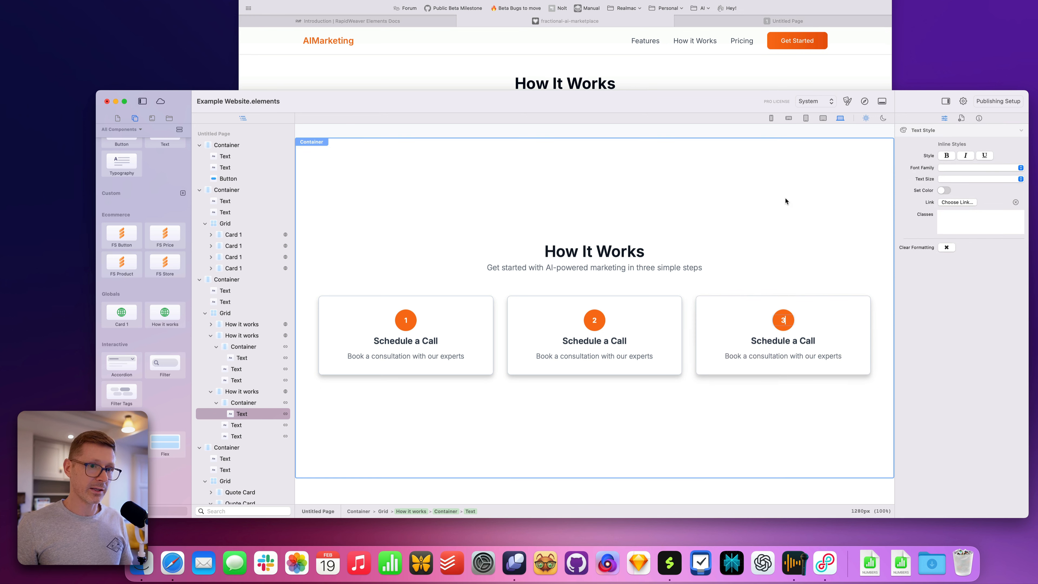
- Copy the title "Get Your Plan" from the reference site and replace the second card's title with it
{"action": "left_click", "coordinate": [690, 79]}
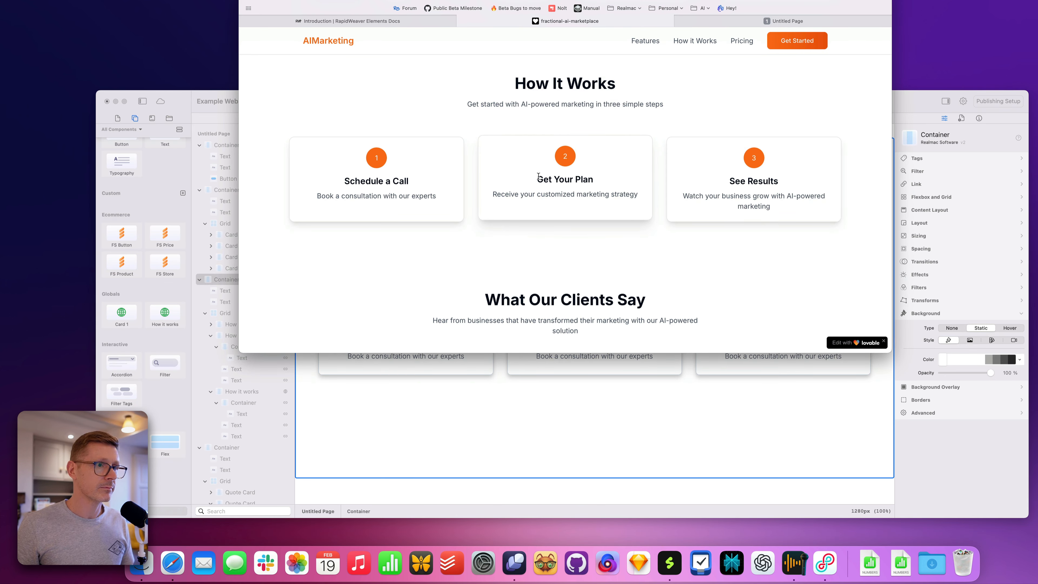
{"action": "left_click_drag", "start_coordinate": [591, 176], "coordinate": [595, 178]}
{"action": "key", "text": "super+c"}
{"action": "left_click", "coordinate": [654, 448]}
{"action": "double_click", "coordinate": [607, 340]}
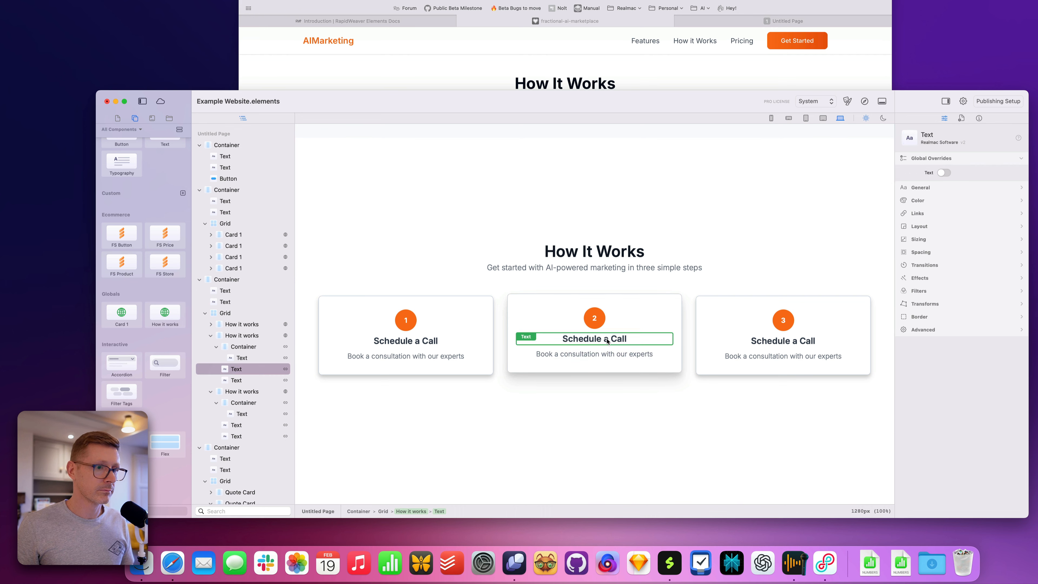
{"action": "key", "text": "super+a"}
{"action": "key", "text": "super+v"}
{"action": "left_click", "coordinate": [689, 415]}
- Copy the title "See Results" from the reference site and replace the third card's title with it
{"action": "left_click", "coordinate": [698, 82]}
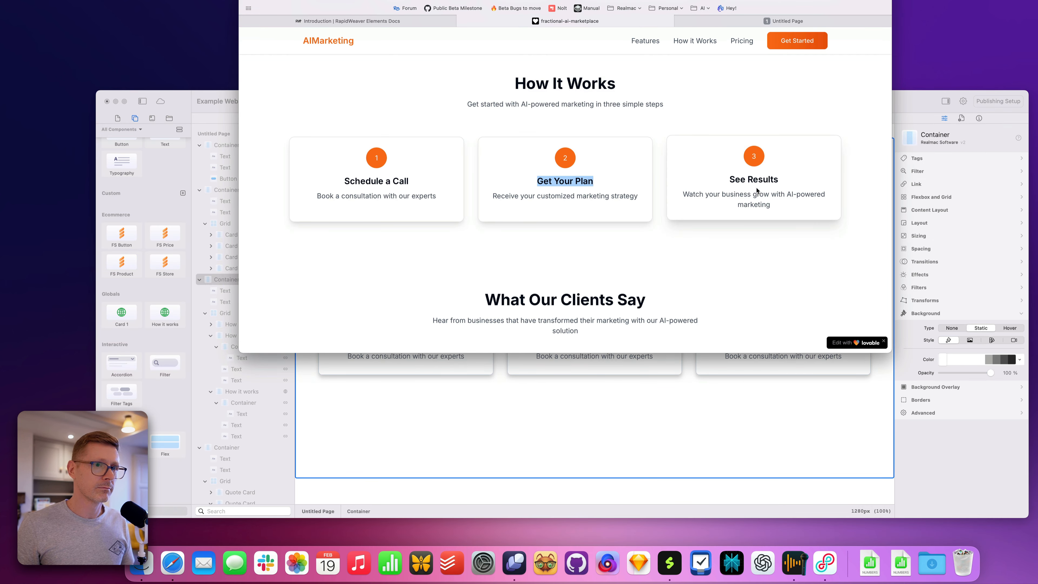
{"action": "key", "text": "super+a"}
{"action": "left_click", "coordinate": [799, 299]}
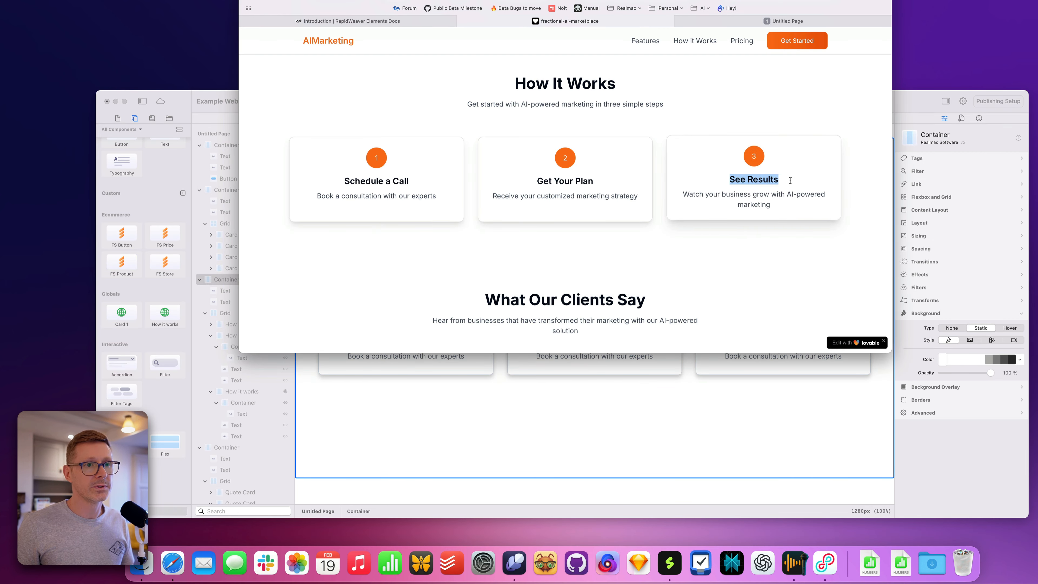
{"action": "left_click", "coordinate": [802, 427]}
{"action": "left_click", "coordinate": [781, 341]}
{"action": "double_click", "coordinate": [783, 340]}
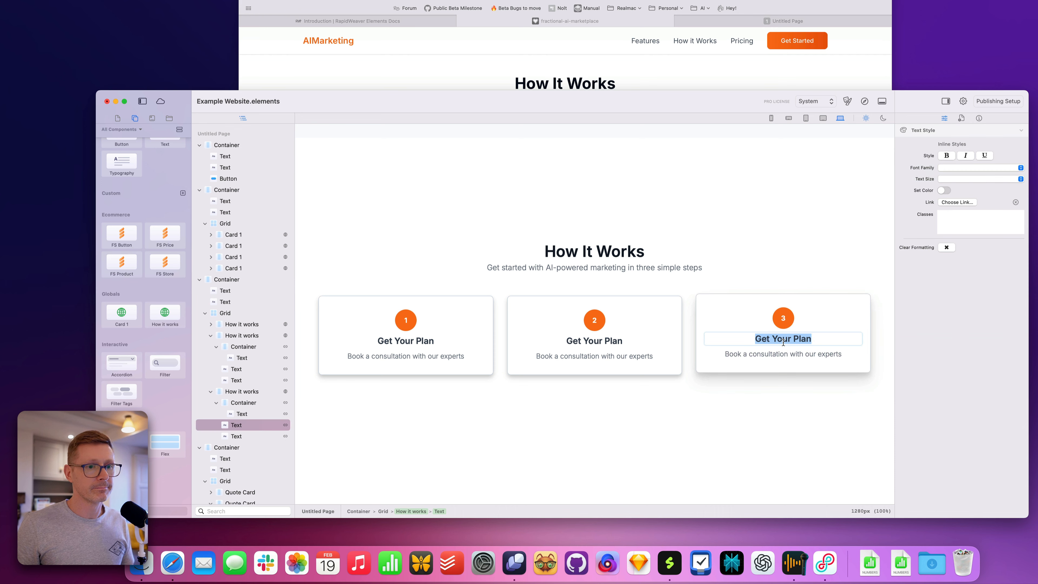
{"action": "type", "text": "See Results"}
{"action": "left_click", "coordinate": [770, 422]}
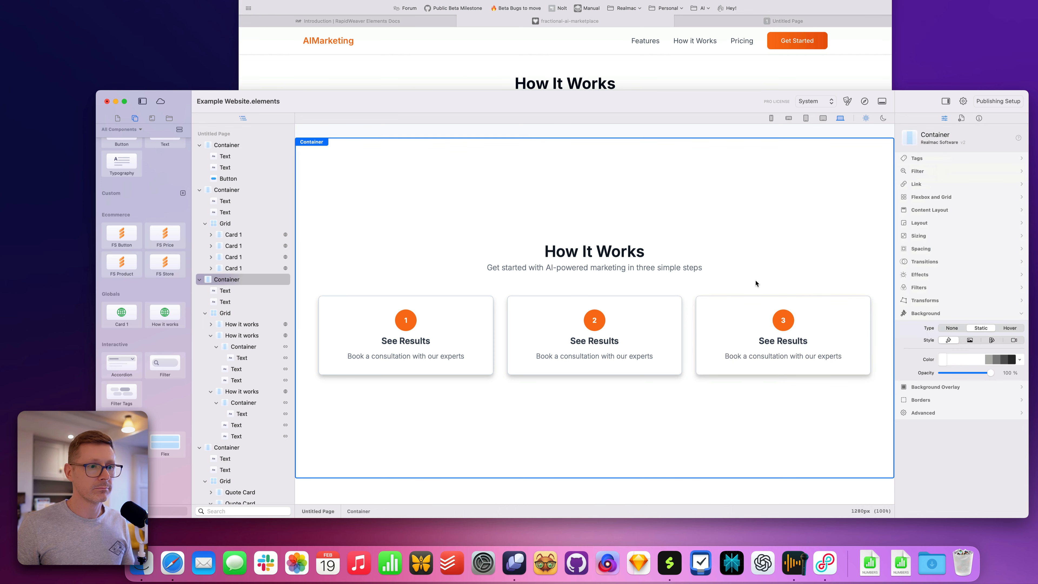
- Replace the first How It Works card's heading with "Schedule a Call" from the reference page
{"action": "left_click", "coordinate": [588, 344]}
{"action": "left_click", "coordinate": [472, 79]}
{"action": "left_click", "coordinate": [372, 177]}
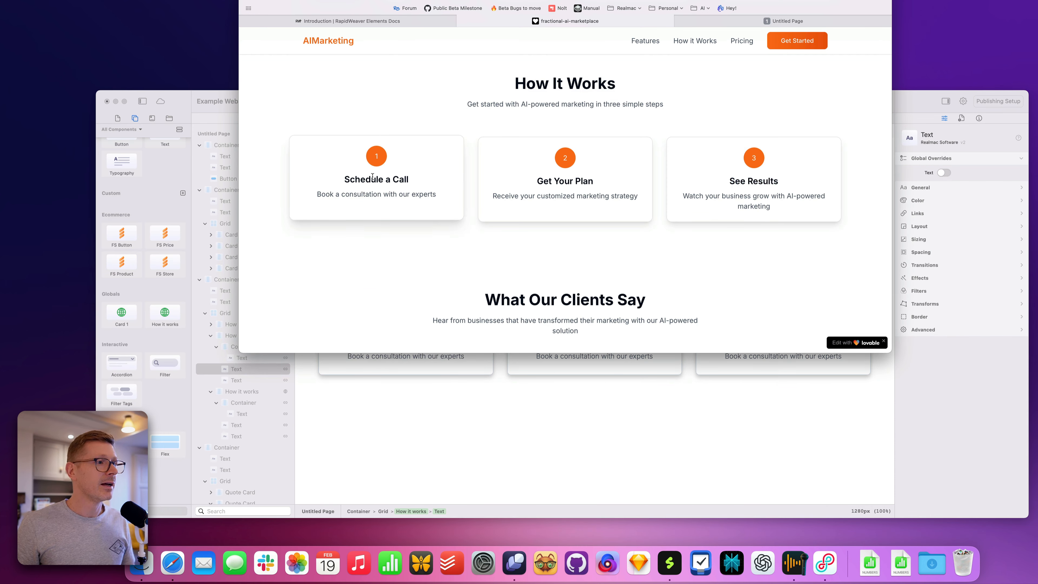
{"action": "left_click", "coordinate": [568, 452]}
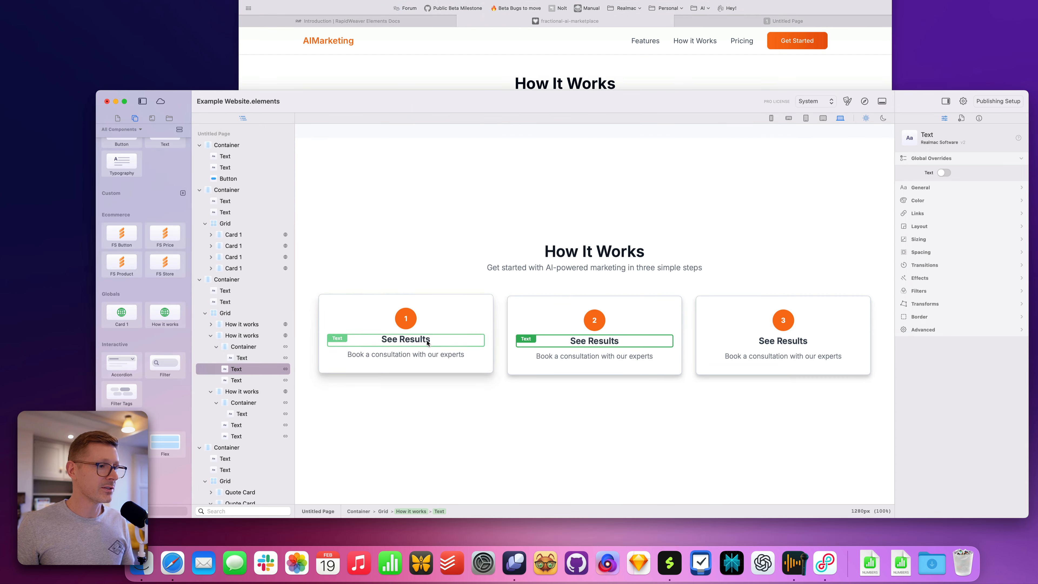
{"action": "double_click", "coordinate": [427, 341]}
{"action": "key", "text": "super+a"}
{"action": "type", "text": "Schedule a Call"}
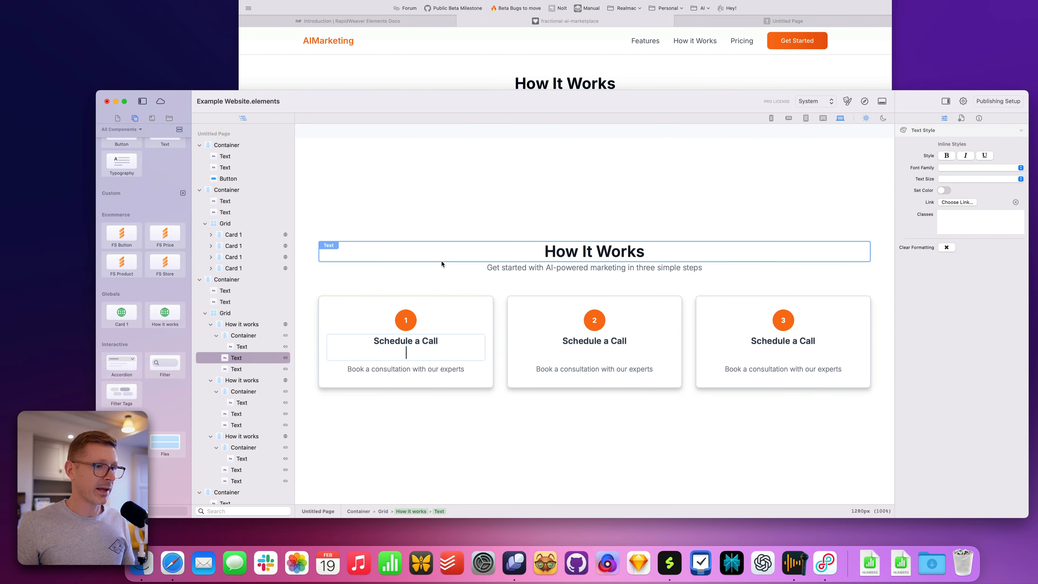
- Replace the second How It Works card's heading with "Get Your Plan" from the reference page
{"action": "left_click", "coordinate": [533, 68]}
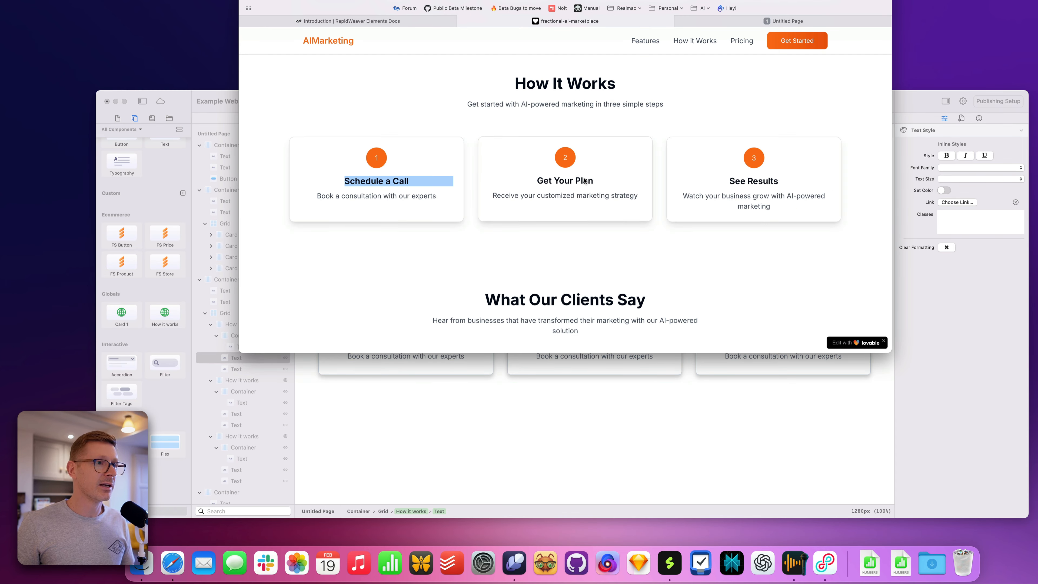
{"action": "left_click", "coordinate": [662, 380]}
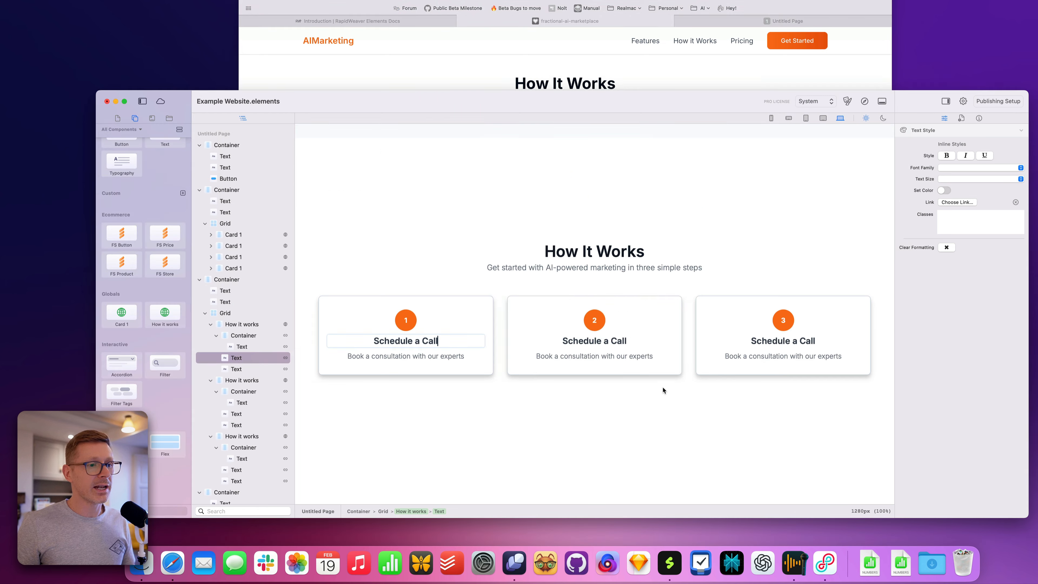
{"action": "left_click", "coordinate": [613, 340]}
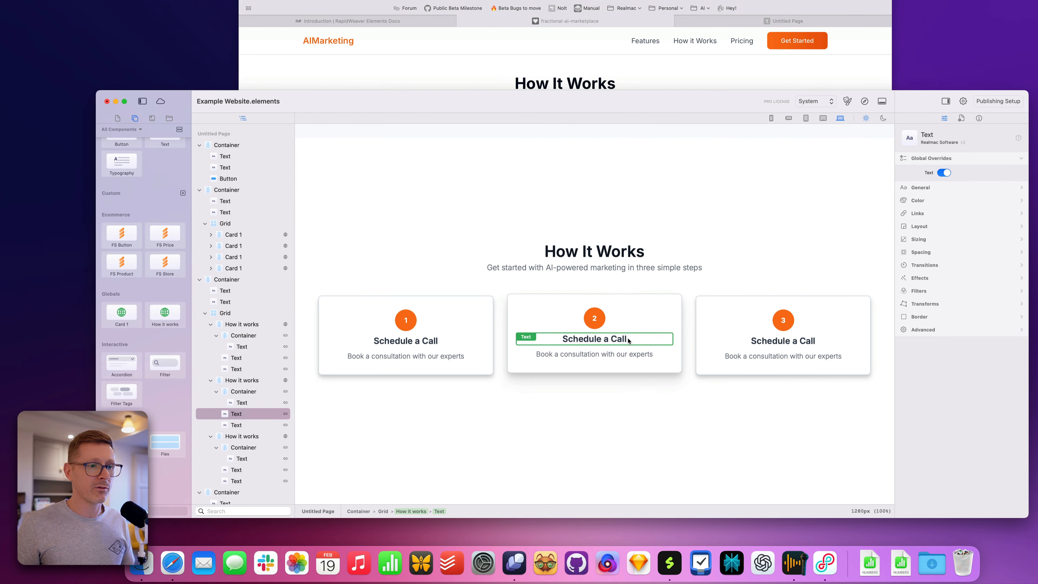
{"action": "double_click", "coordinate": [609, 338]}
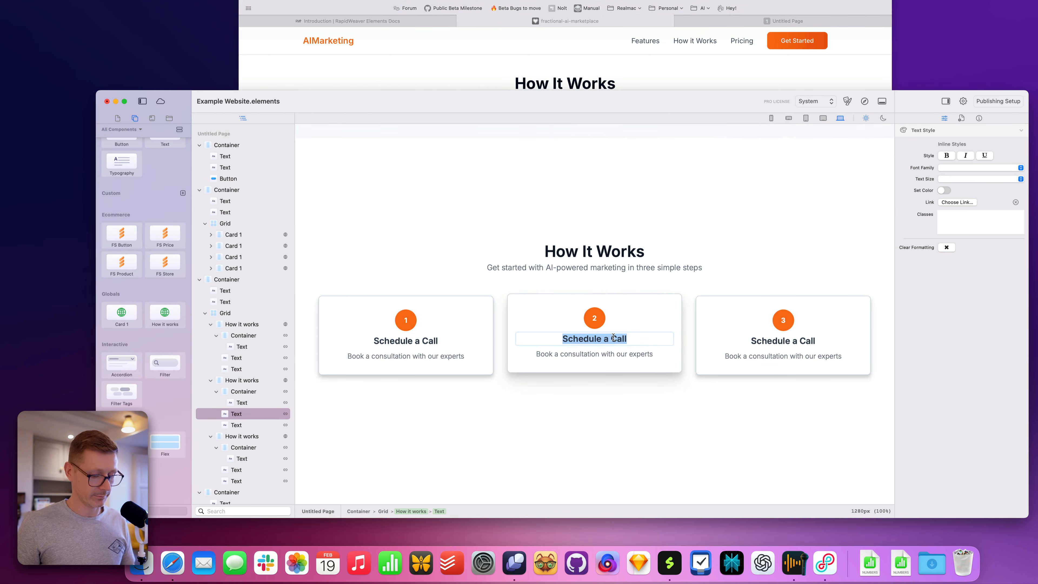
{"action": "type", "text": "Get Your Plan"}
{"action": "left_click", "coordinate": [782, 207]}
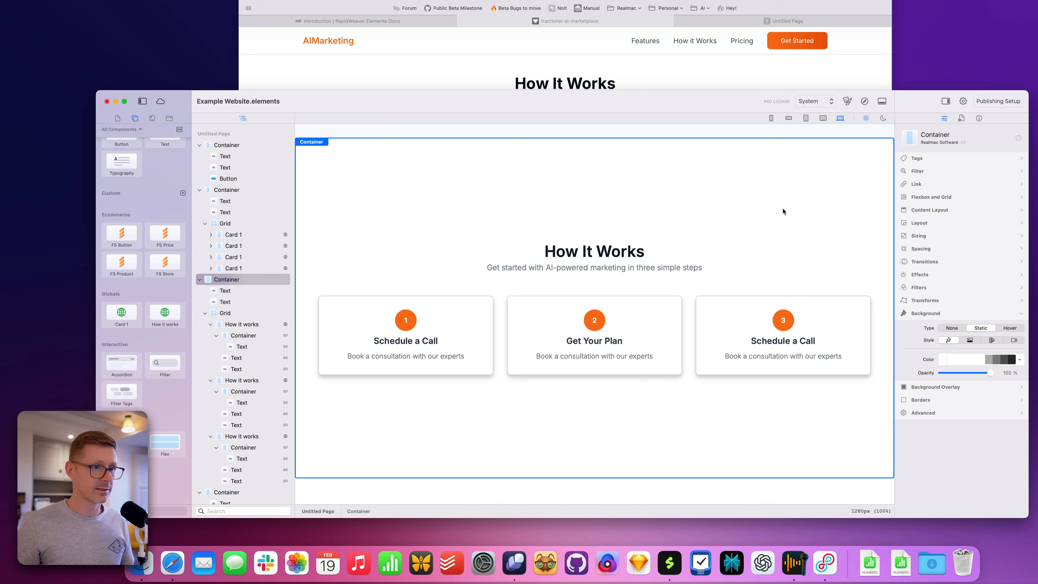
- Replace the third How It Works card's heading with "See Results" from the reference page
{"action": "left_click", "coordinate": [693, 62]}
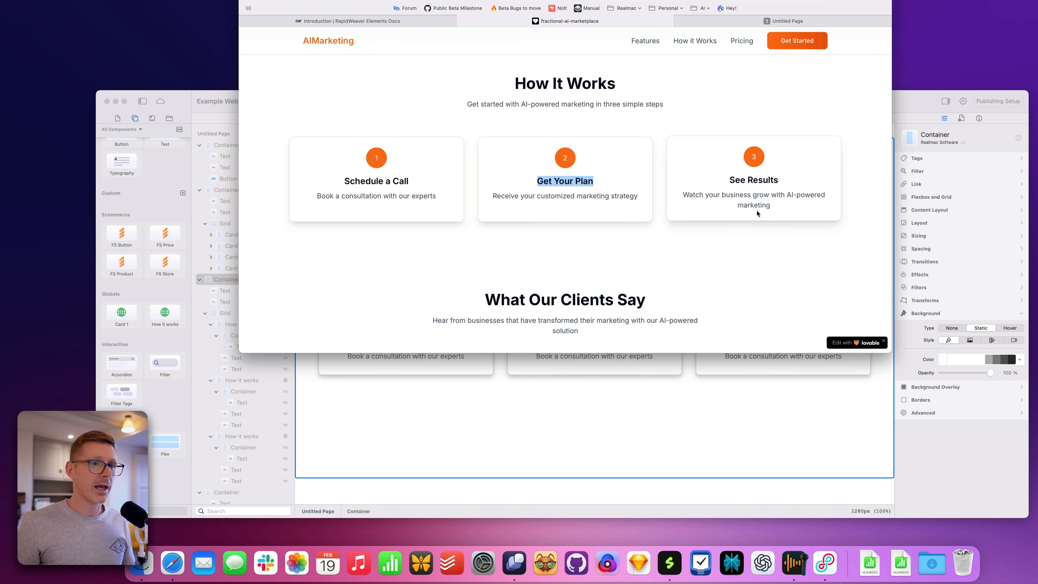
{"action": "left_click", "coordinate": [809, 387]}
{"action": "double_click", "coordinate": [783, 340]}
{"action": "key", "text": "Escape"}
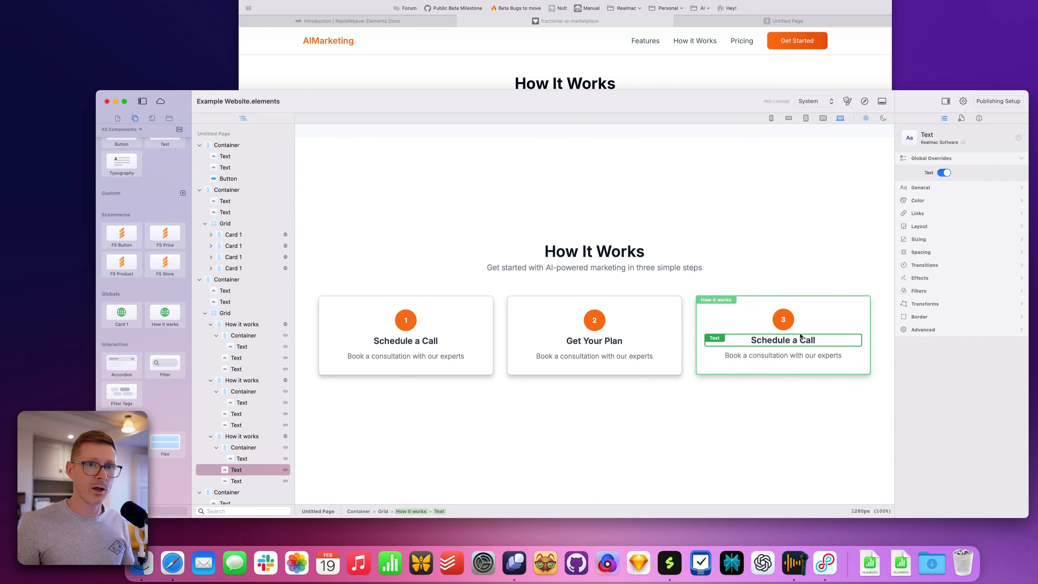
{"action": "double_click", "coordinate": [779, 340]}
{"action": "type", "text": "See Results"}
{"action": "left_click", "coordinate": [775, 261]}
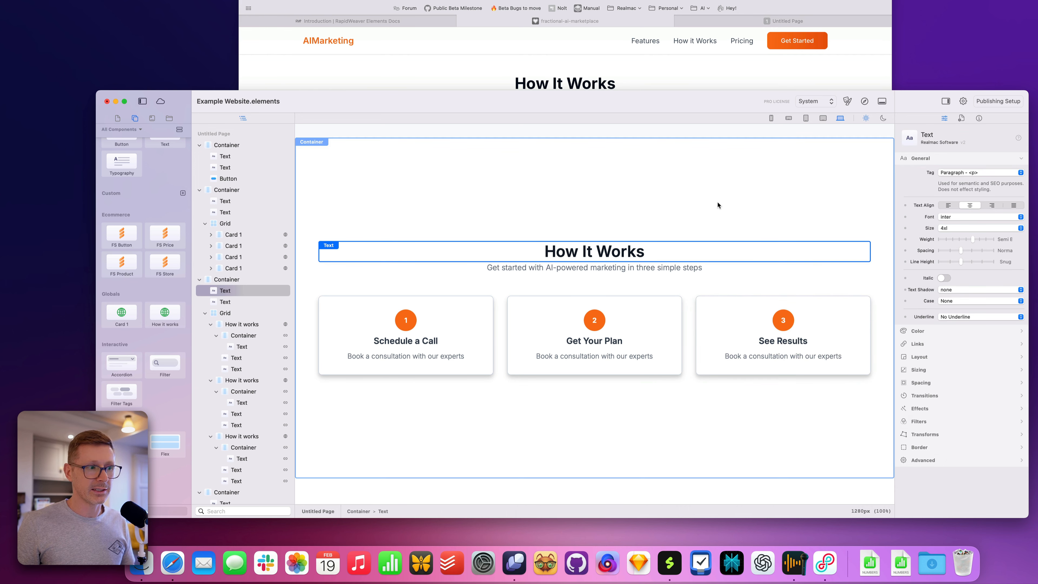
- Preview the page in the browser and review its sections from the hero to the client testimonials
{"action": "scroll", "coordinate": [661, 274], "scroll_direction": "down", "scroll_amount": 5}
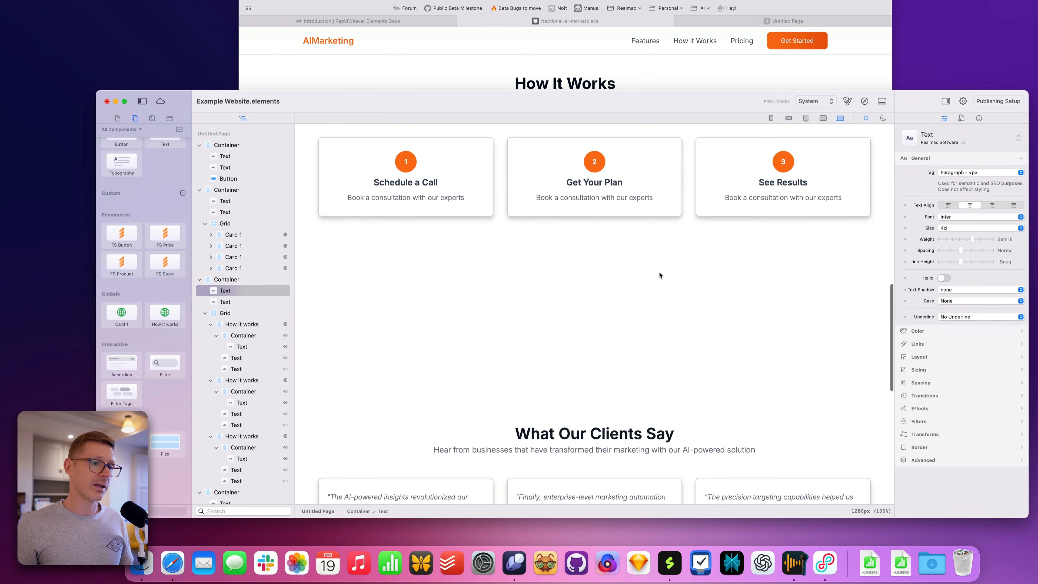
{"action": "left_click", "coordinate": [651, 76]}
{"action": "left_click", "coordinate": [814, 483]}
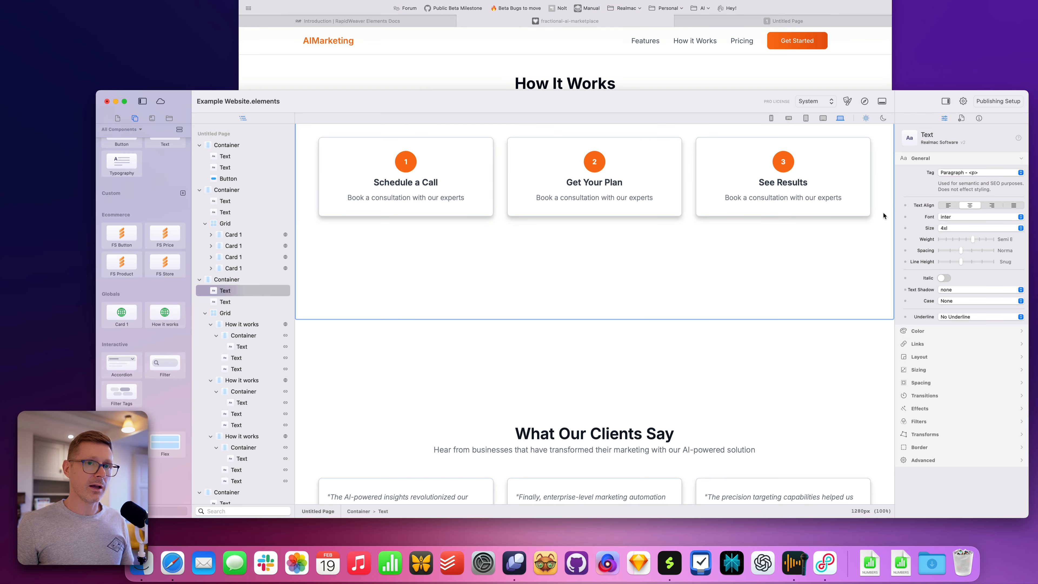
{"action": "left_click", "coordinate": [868, 102]}
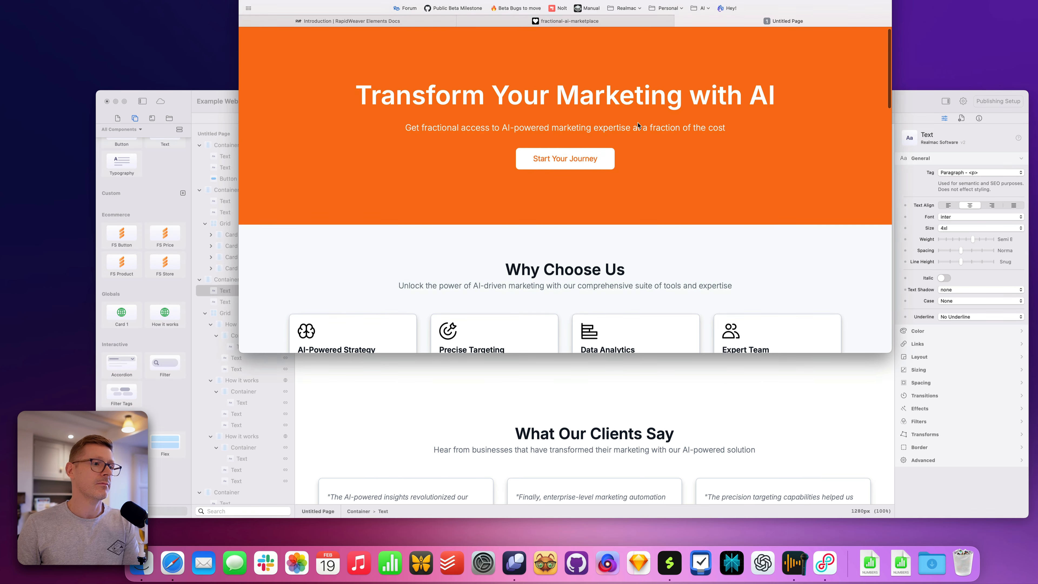
{"action": "scroll", "coordinate": [623, 159], "scroll_direction": "down", "scroll_amount": 4}
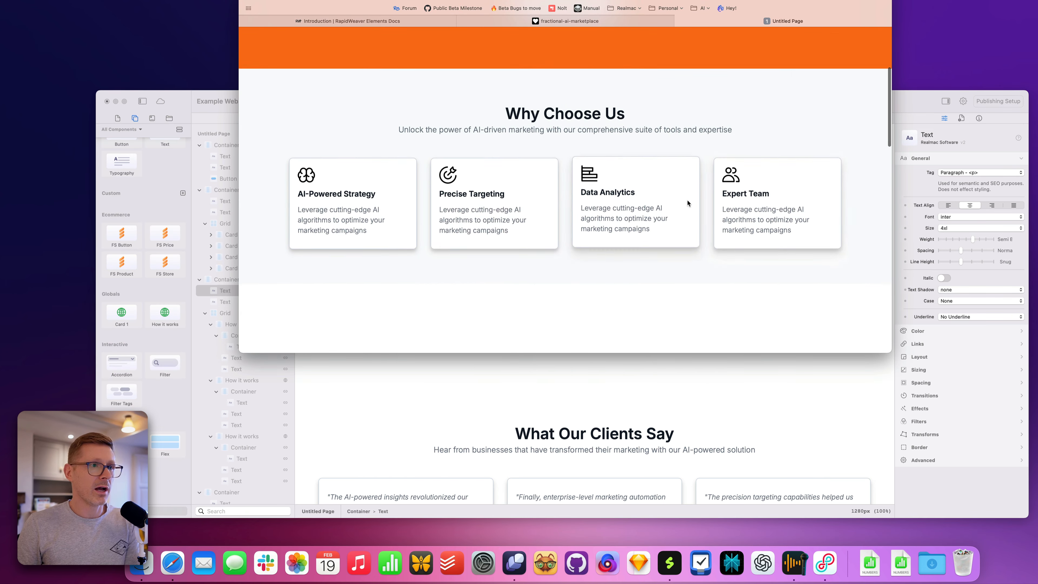
{"action": "scroll", "coordinate": [687, 199], "scroll_direction": "down", "scroll_amount": 4}
{"action": "scroll", "coordinate": [575, 172], "scroll_direction": "down", "scroll_amount": 4}
{"action": "scroll", "coordinate": [589, 184], "scroll_direction": "up", "scroll_amount": 1}
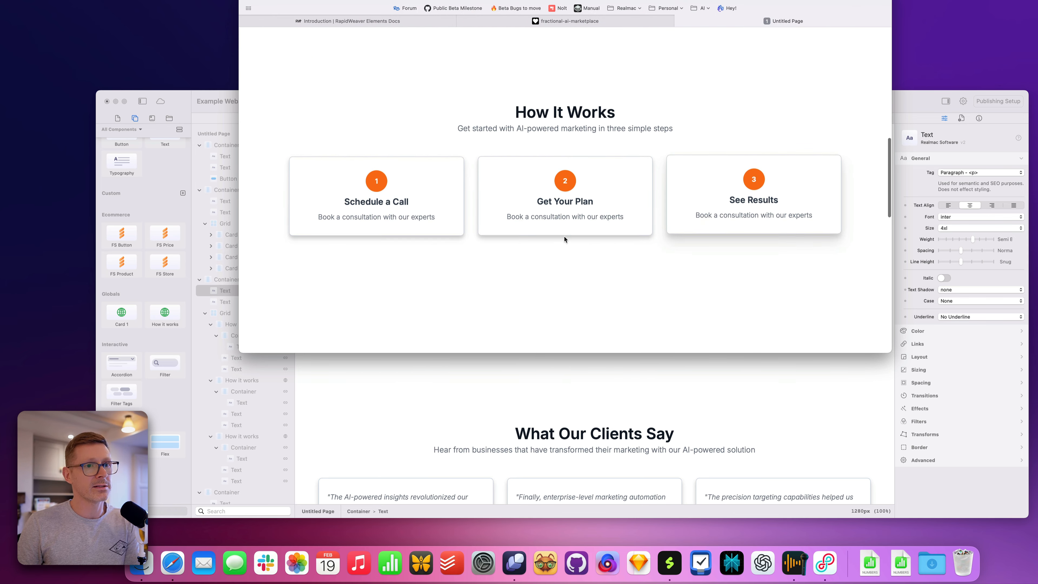
{"action": "scroll", "coordinate": [563, 245], "scroll_direction": "down", "scroll_amount": 3}
{"action": "scroll", "coordinate": [581, 233], "scroll_direction": "down", "scroll_amount": 5}
{"action": "scroll", "coordinate": [577, 206], "scroll_direction": "down", "scroll_amount": 2}
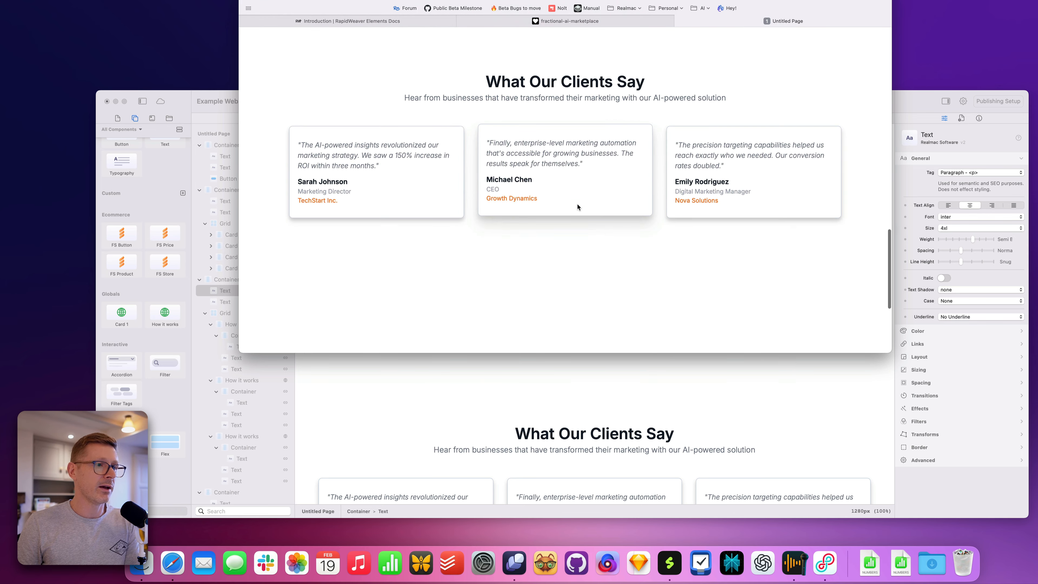
{"action": "left_click", "coordinate": [730, 380]}
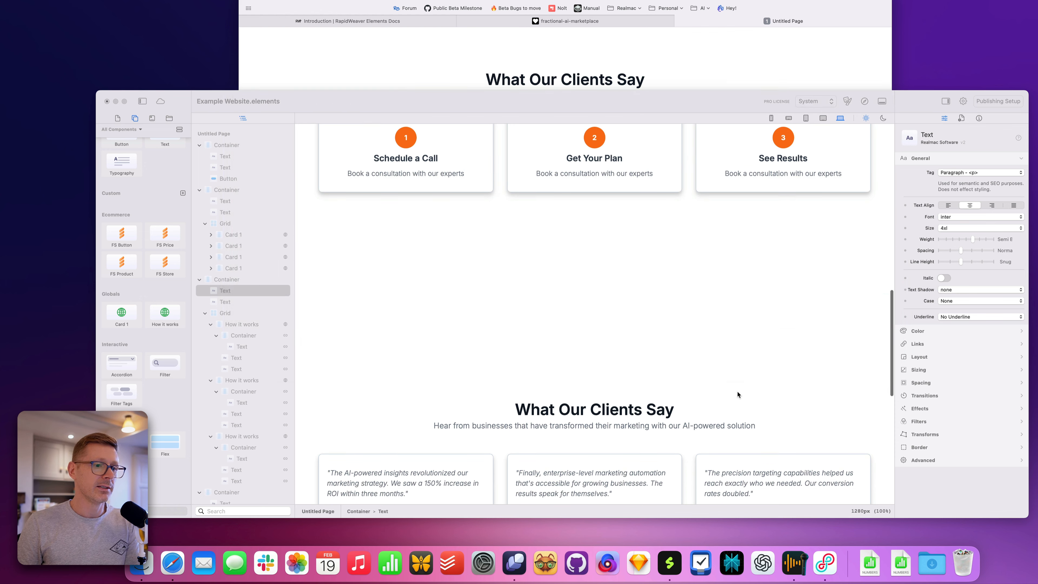
- Examine the reference site's How It Works, testimonials and pricing sections for comparison with the page
{"action": "scroll", "coordinate": [688, 329], "scroll_direction": "up", "scroll_amount": 3}
{"action": "left_click", "coordinate": [649, 38]}
{"action": "scroll", "coordinate": [601, 98], "scroll_direction": "up", "scroll_amount": 12}
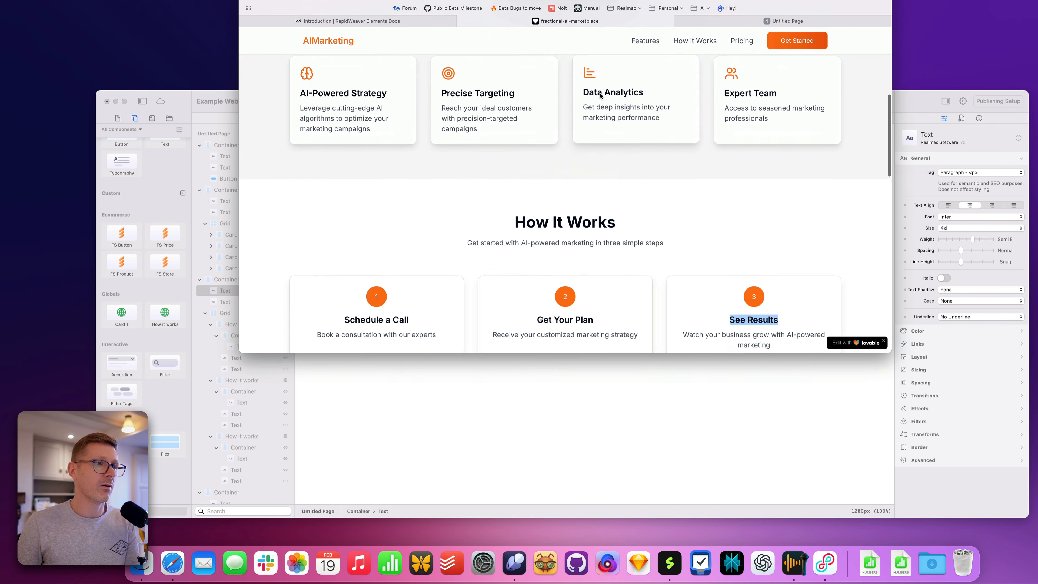
{"action": "scroll", "coordinate": [613, 164], "scroll_direction": "down", "scroll_amount": 10}
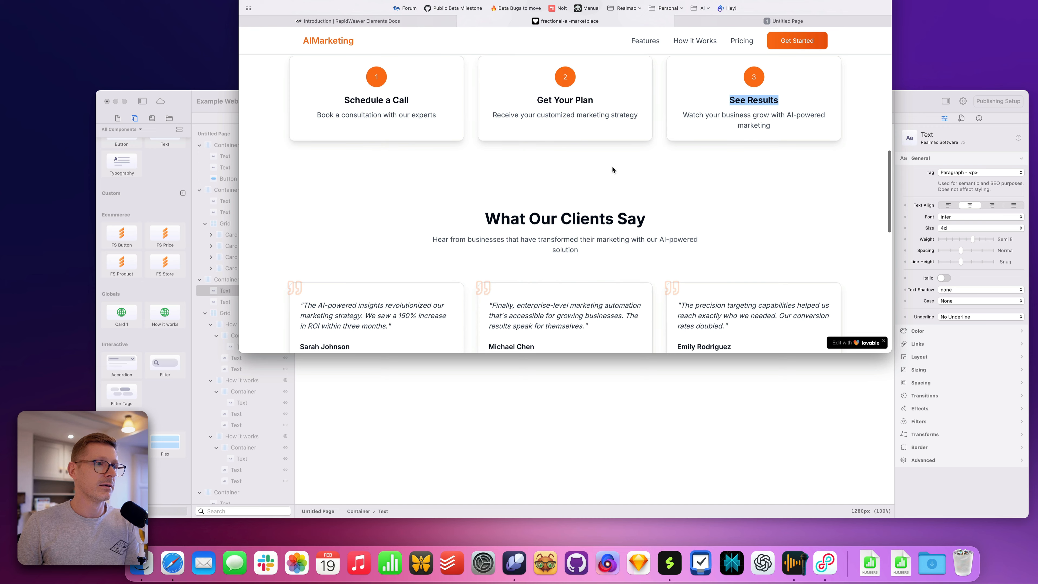
{"action": "scroll", "coordinate": [690, 112], "scroll_direction": "down", "scroll_amount": 10}
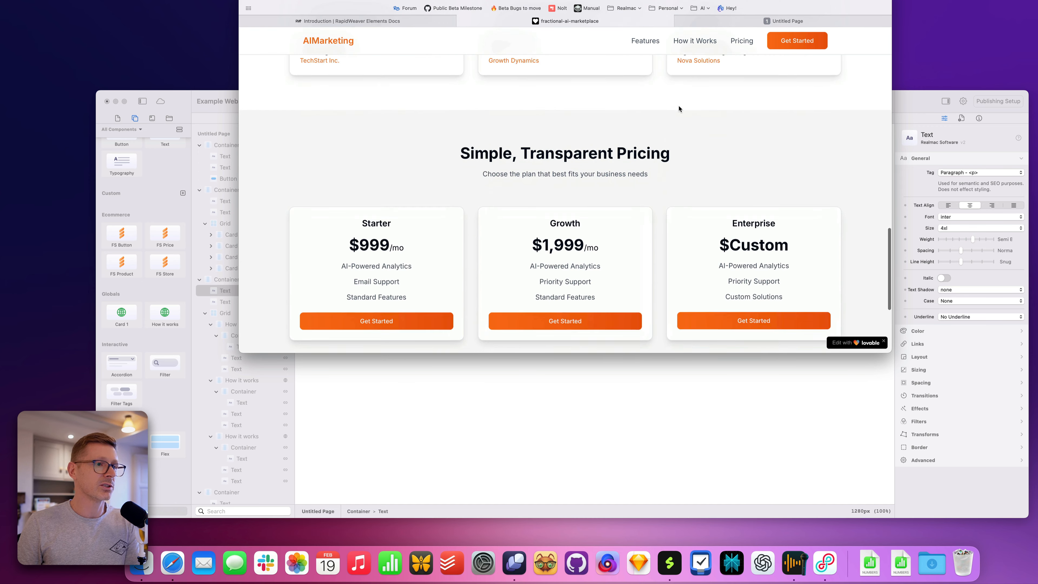
{"action": "scroll", "coordinate": [679, 108], "scroll_direction": "up", "scroll_amount": 1}
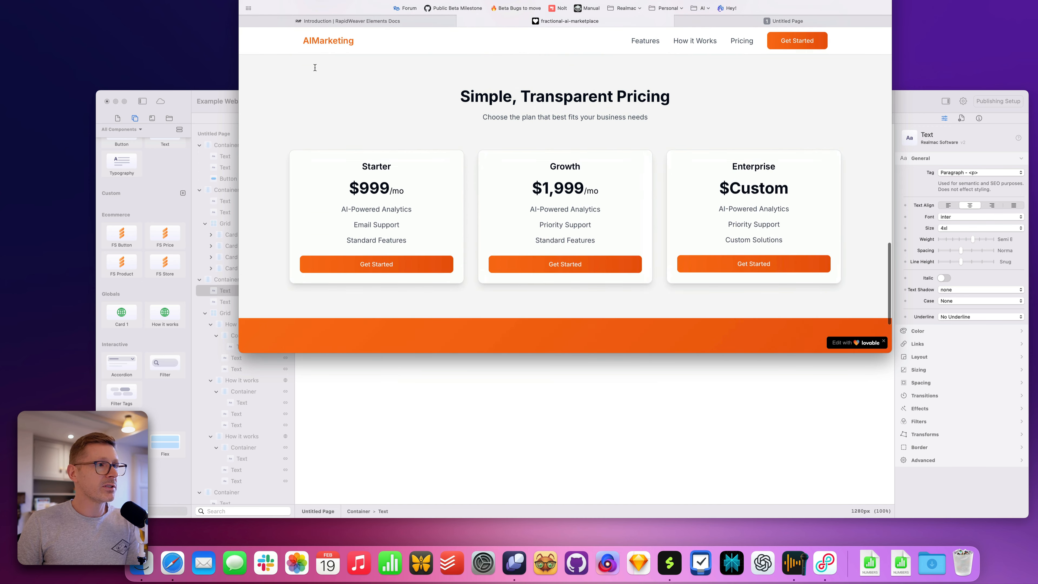
{"action": "left_click_drag", "start_coordinate": [315, 67], "coordinate": [695, 274]}
{"action": "left_click", "coordinate": [666, 305]}
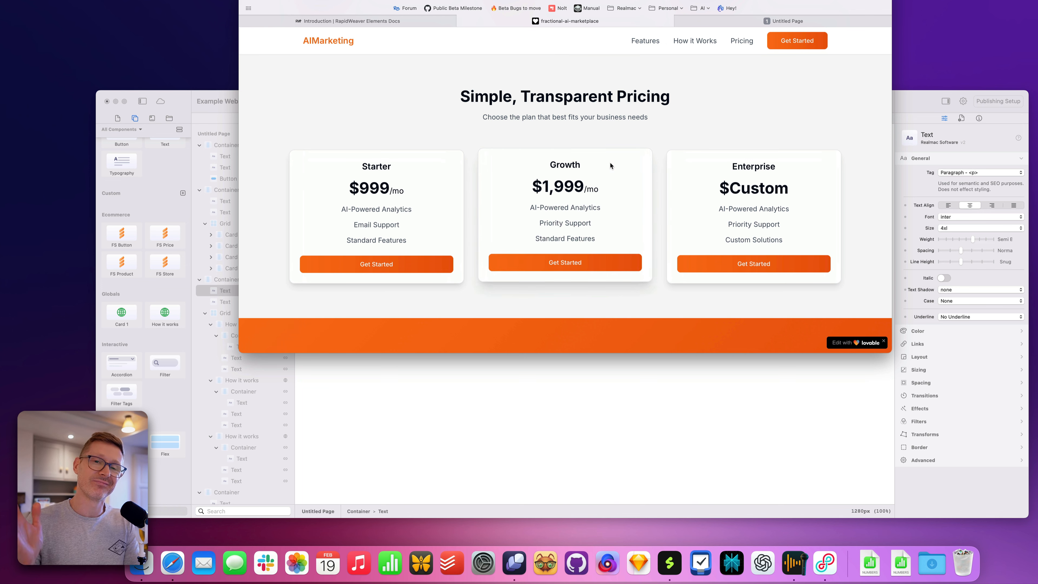
- Compare the built How It Works section with the original and examine the reference site's closing call-to-action banner
{"action": "key", "text": "super+Tab"}
{"action": "scroll", "coordinate": [611, 307], "scroll_direction": "up", "scroll_amount": 2}
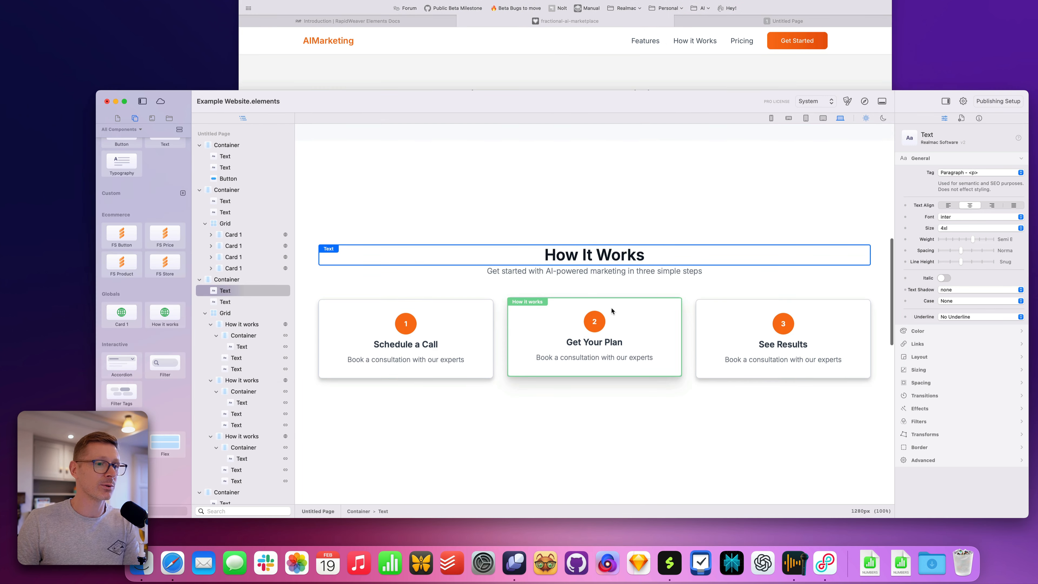
{"action": "scroll", "coordinate": [613, 309], "scroll_direction": "down", "scroll_amount": 3}
{"action": "left_click", "coordinate": [621, 59]}
{"action": "scroll", "coordinate": [727, 292], "scroll_direction": "down", "scroll_amount": 5}
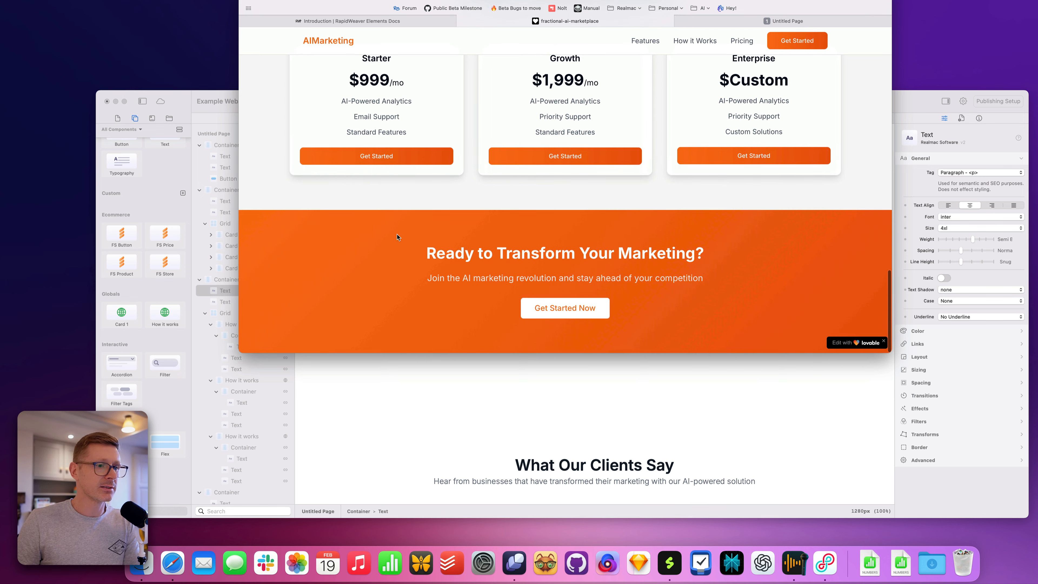
- Duplicate the orange "Transform Your Marketing with AI" hero container in the page project
{"action": "left_click", "coordinate": [686, 486]}
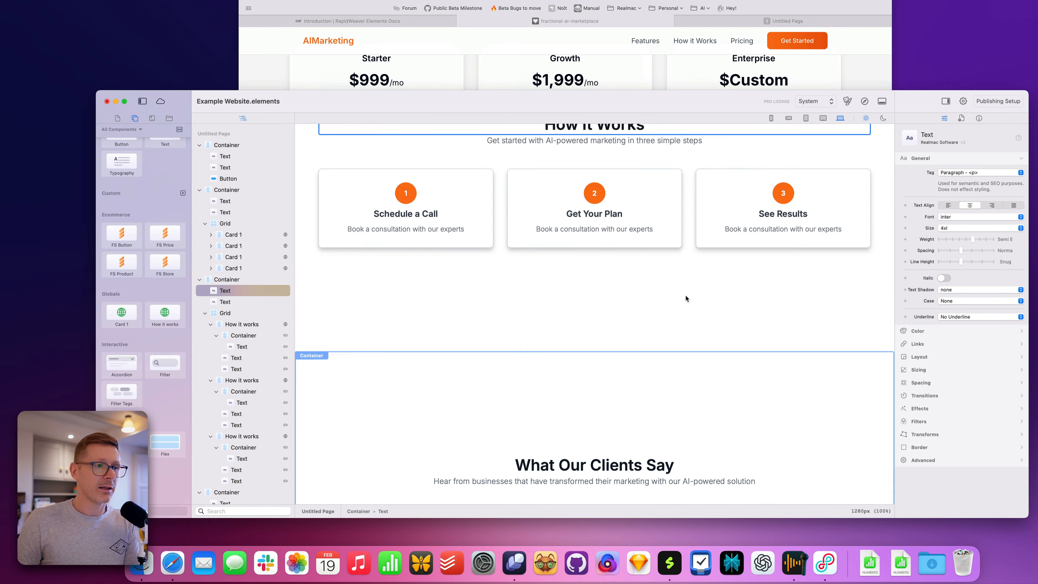
{"action": "scroll", "coordinate": [685, 297], "scroll_direction": "up", "scroll_amount": 10}
{"action": "left_click", "coordinate": [385, 157]}
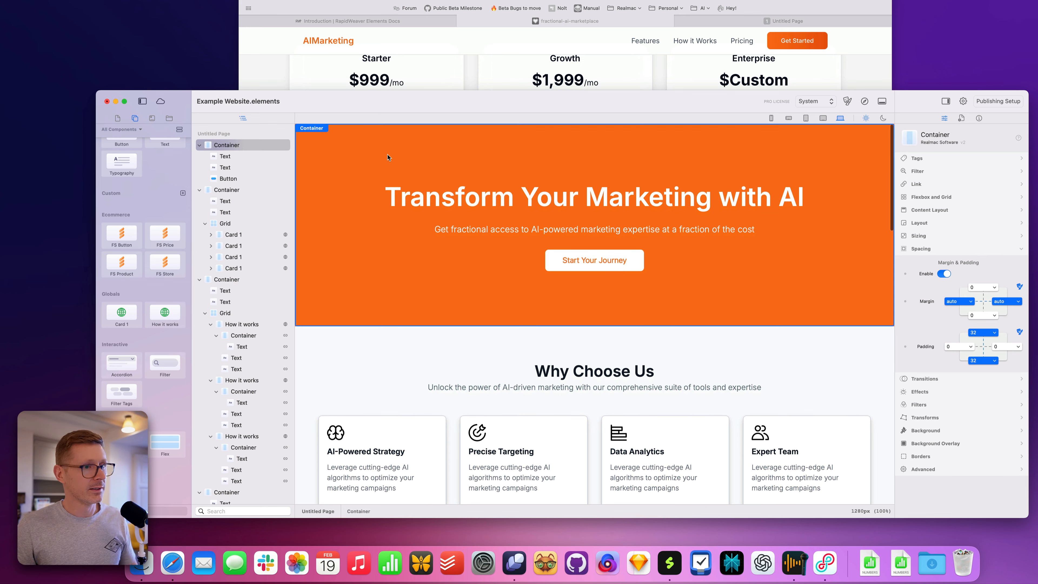
{"action": "key", "text": "super+d"}
{"action": "scroll", "coordinate": [534, 319], "scroll_direction": "down", "scroll_amount": 1}
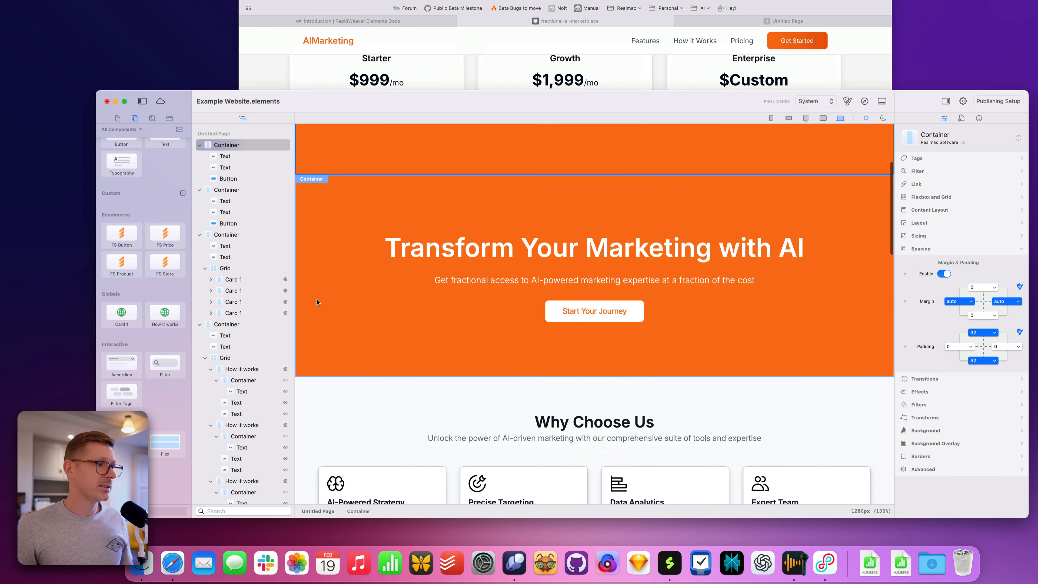
- Collapse the other section containers and move the duplicated hero container to the end of the page at the top level
{"action": "left_click", "coordinate": [413, 249]}
{"action": "left_click", "coordinate": [384, 323]}
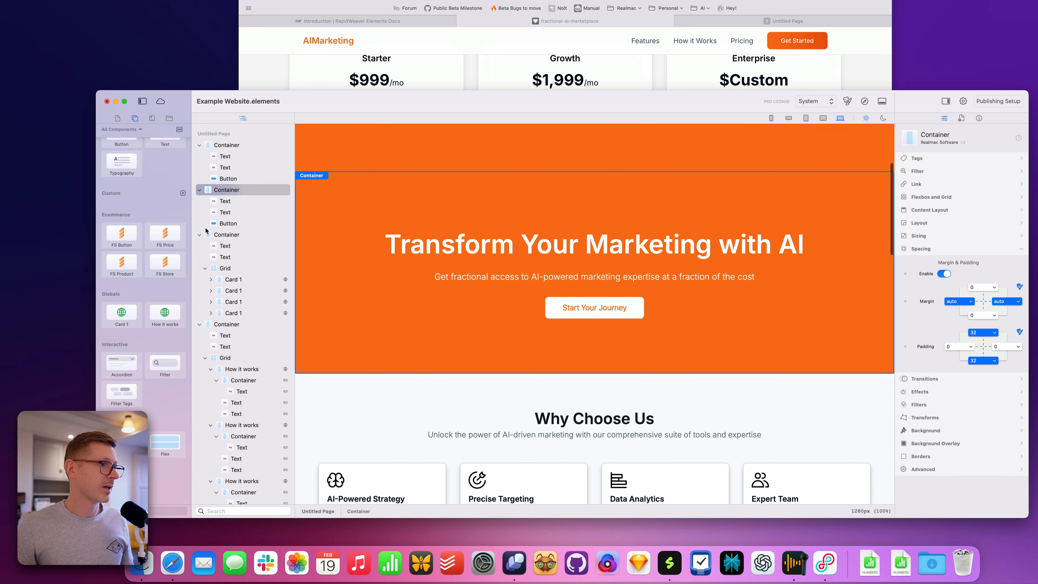
{"action": "left_click", "coordinate": [200, 235]}
{"action": "left_click", "coordinate": [200, 246]}
{"action": "left_click", "coordinate": [200, 257]}
{"action": "left_click", "coordinate": [200, 268]}
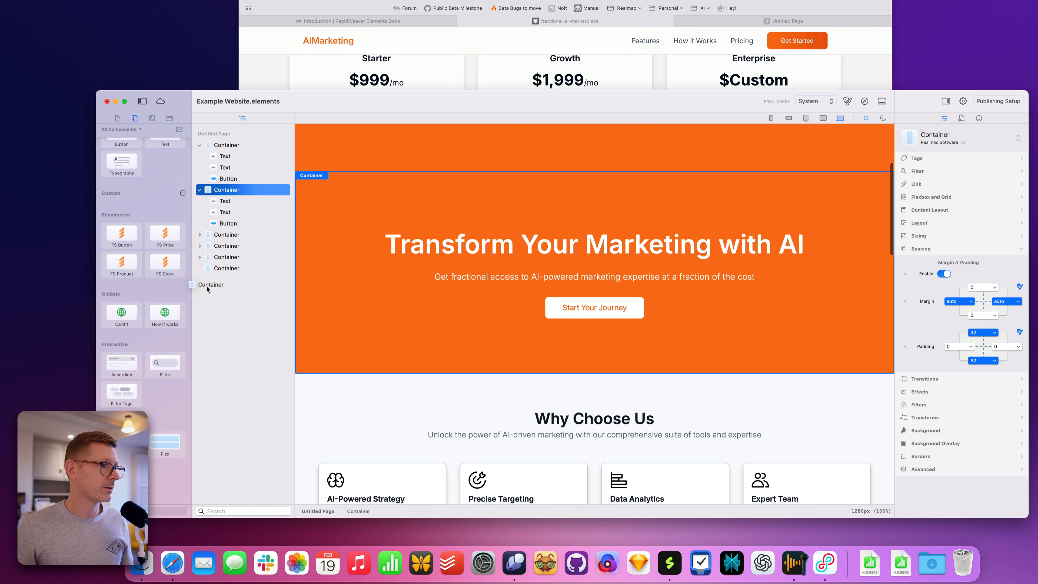
{"action": "left_click_drag", "start_coordinate": [207, 289], "coordinate": [208, 287]}
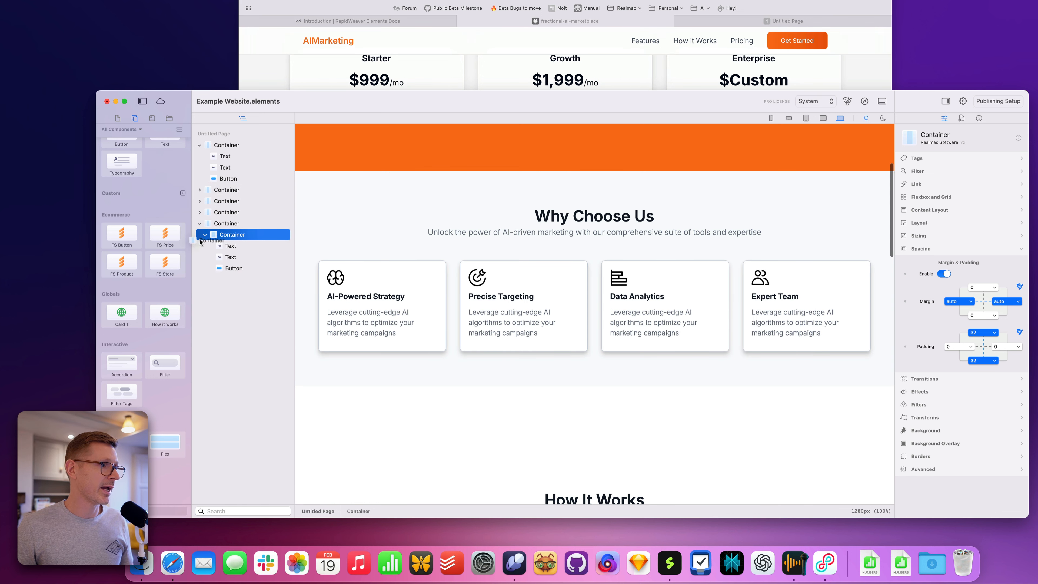
{"action": "left_click_drag", "start_coordinate": [196, 251], "coordinate": [218, 237]}
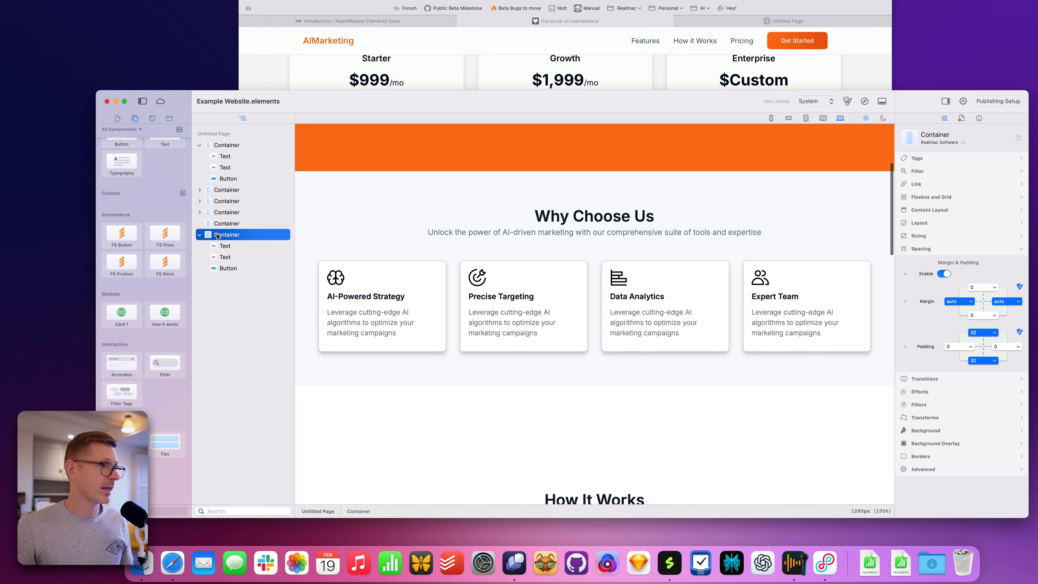
- Collapse the moved container, rename it Footer and check its place at the end of the page
{"action": "left_click", "coordinate": [199, 236]}
{"action": "scroll", "coordinate": [522, 325], "scroll_direction": "down", "scroll_amount": 10}
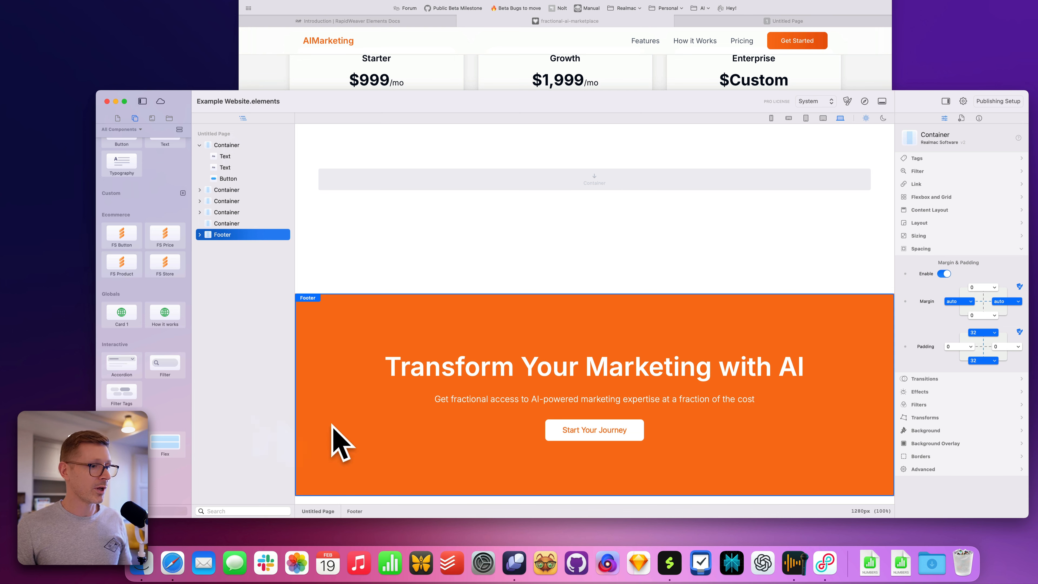
{"action": "scroll", "coordinate": [621, 292], "scroll_direction": "up", "scroll_amount": 10}
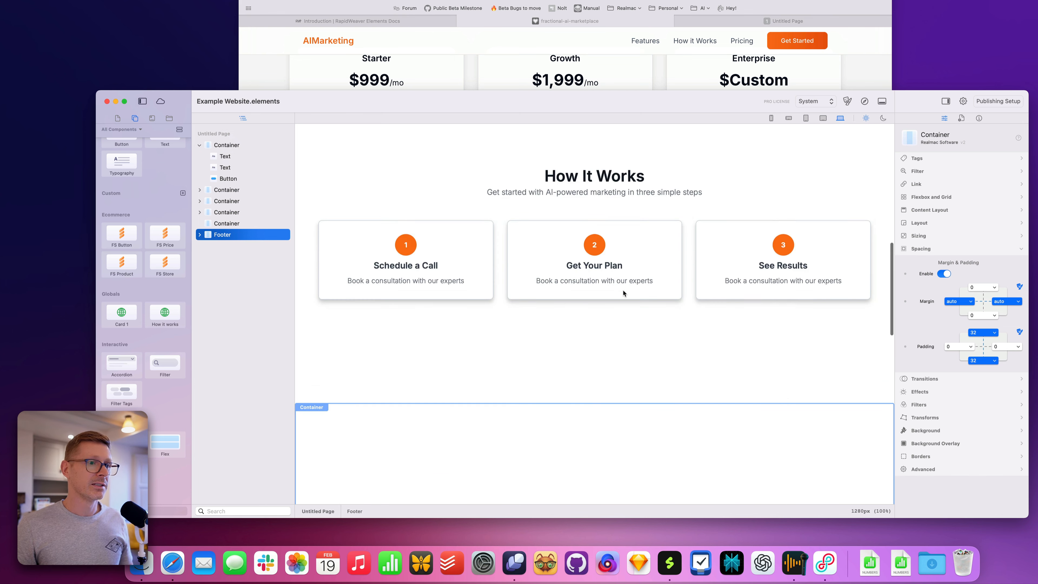
{"action": "scroll", "coordinate": [624, 294], "scroll_direction": "up", "scroll_amount": 5}
{"action": "scroll", "coordinate": [626, 301], "scroll_direction": "down", "scroll_amount": 15}
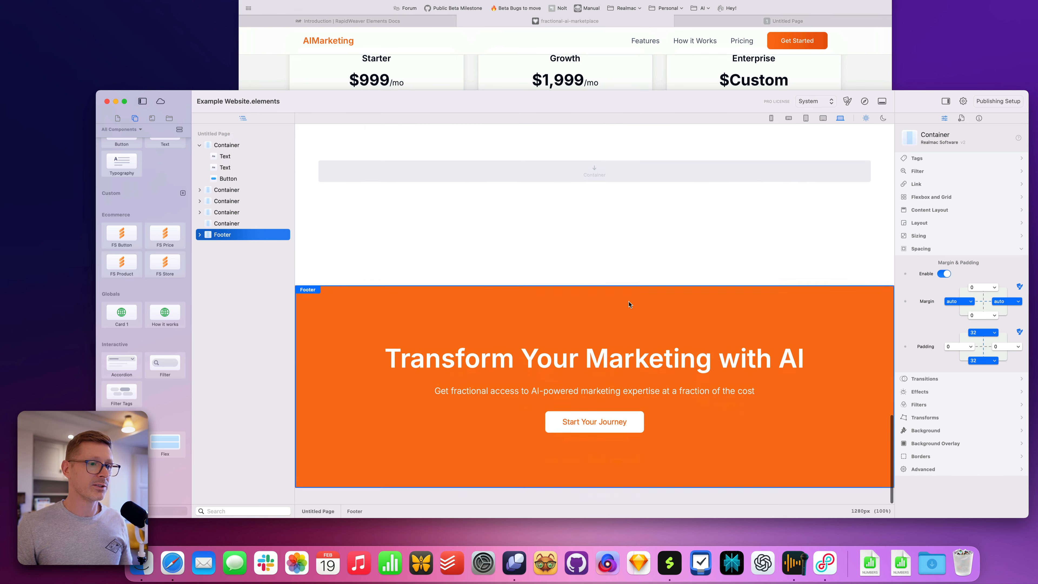
- Compare the built page's hero and Why Choose Us sections with the same sections on the reference site
{"action": "scroll", "coordinate": [630, 305], "scroll_direction": "up", "scroll_amount": 15}
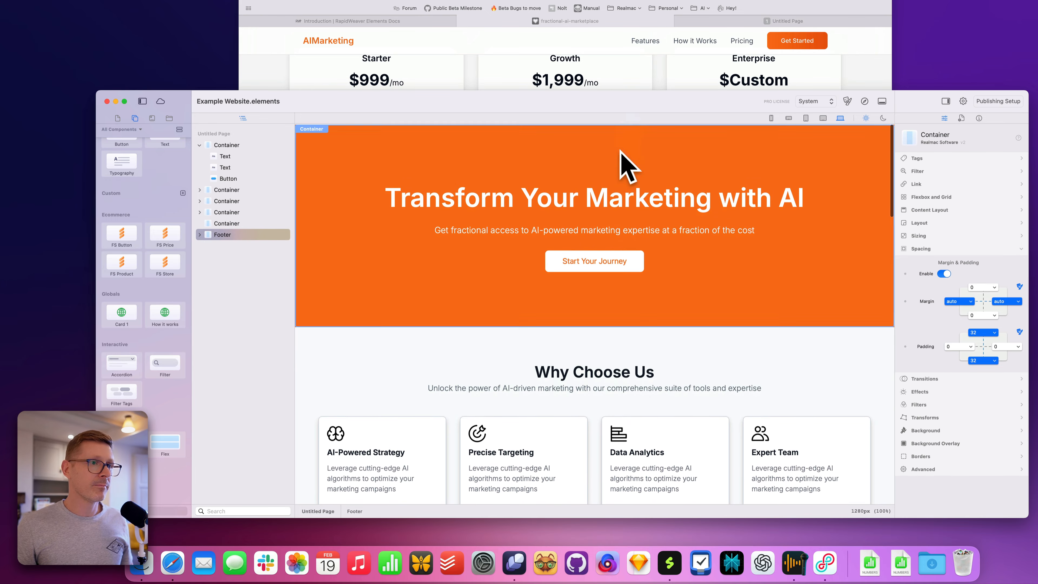
{"action": "left_click", "coordinate": [620, 151]}
{"action": "scroll", "coordinate": [622, 74], "scroll_direction": "up", "scroll_amount": 10}
{"action": "left_click", "coordinate": [622, 74]}
{"action": "scroll", "coordinate": [620, 58], "scroll_direction": "up", "scroll_amount": 10}
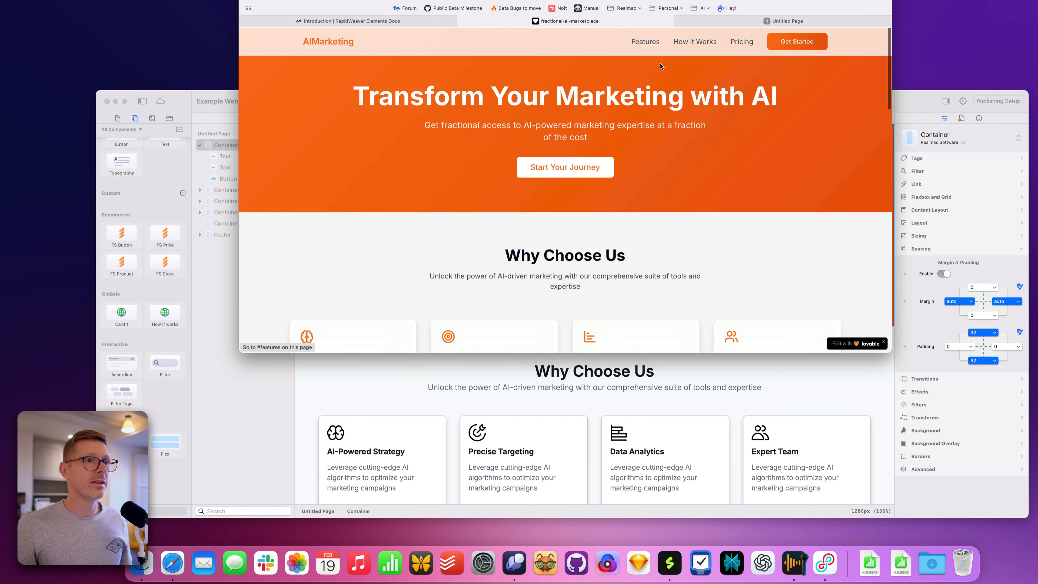
{"action": "scroll", "coordinate": [659, 78], "scroll_direction": "down", "scroll_amount": 5}
{"action": "scroll", "coordinate": [659, 82], "scroll_direction": "up", "scroll_amount": 5}
{"action": "left_click", "coordinate": [667, 423]}
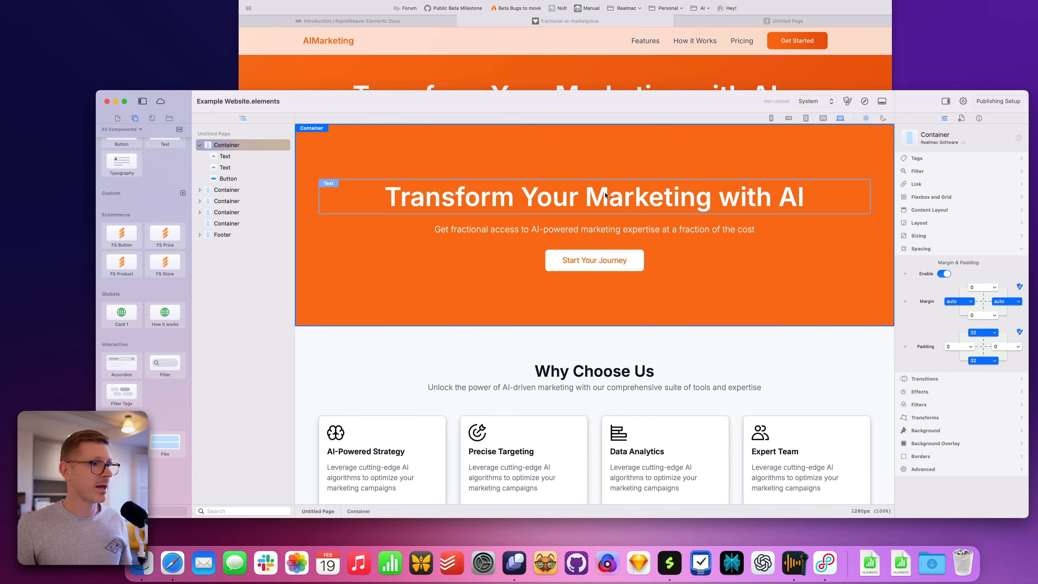
{"action": "left_click", "coordinate": [585, 84]}
{"action": "scroll", "coordinate": [585, 86], "scroll_direction": "down", "scroll_amount": 5}
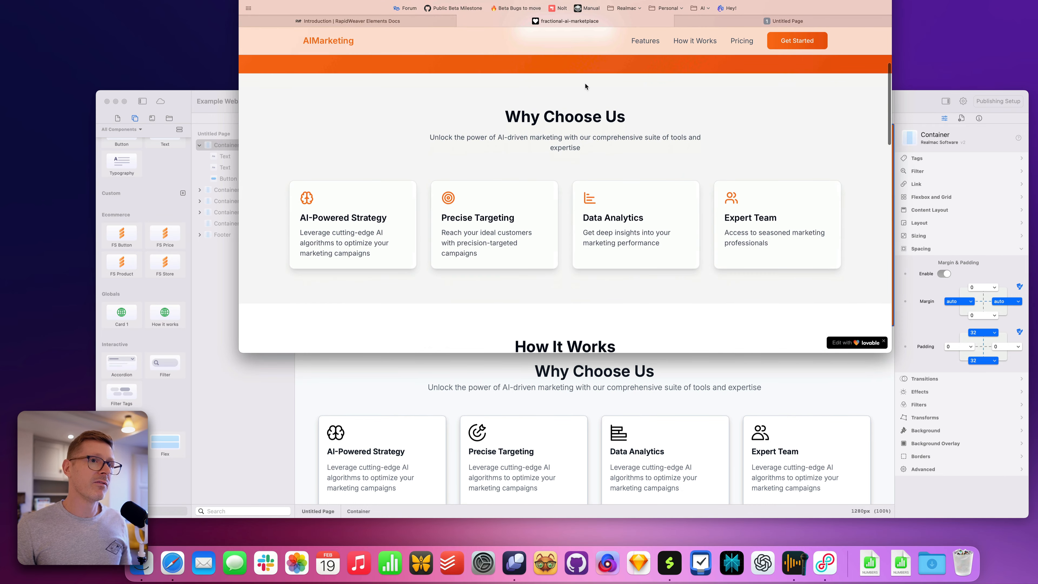
{"action": "scroll", "coordinate": [586, 86], "scroll_direction": "up", "scroll_amount": 5}
{"action": "scroll", "coordinate": [585, 84], "scroll_direction": "down", "scroll_amount": 3}
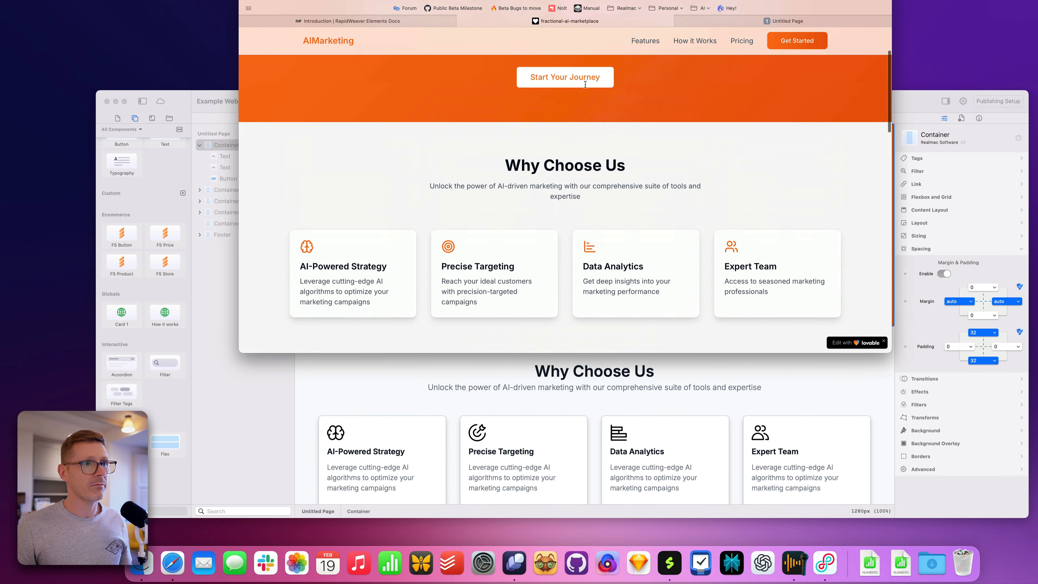
{"action": "scroll", "coordinate": [585, 84], "scroll_direction": "up", "scroll_amount": 3}
{"action": "scroll", "coordinate": [586, 85], "scroll_direction": "down", "scroll_amount": 5}
{"action": "left_click", "coordinate": [595, 430]}
{"action": "scroll", "coordinate": [598, 329], "scroll_direction": "up", "scroll_amount": 1}
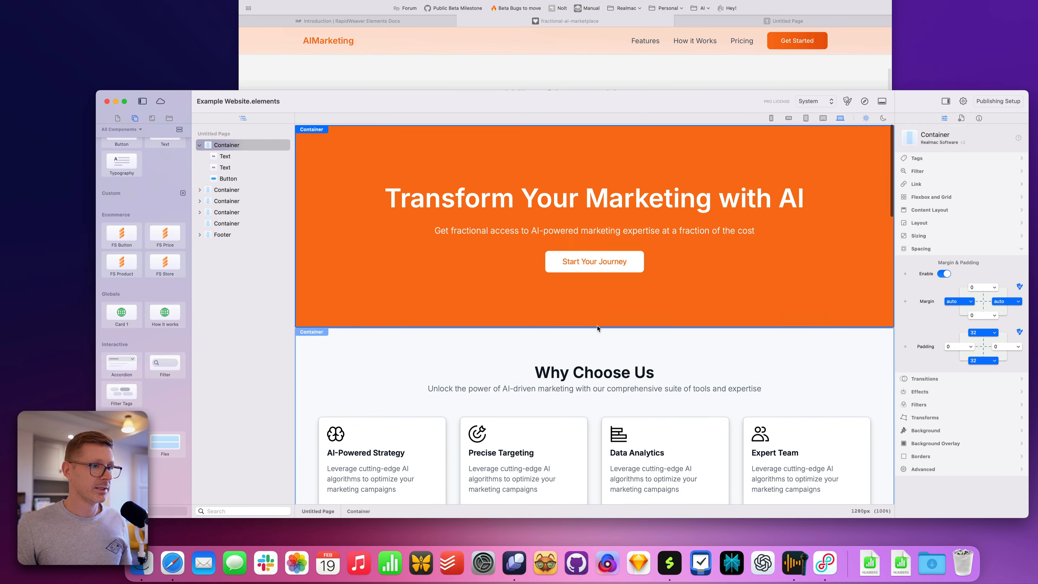
- Review the built page from the hero through How It Works and the testimonials, collapsing the hero container's spacing settings
{"action": "scroll", "coordinate": [598, 332], "scroll_direction": "down", "scroll_amount": 10}
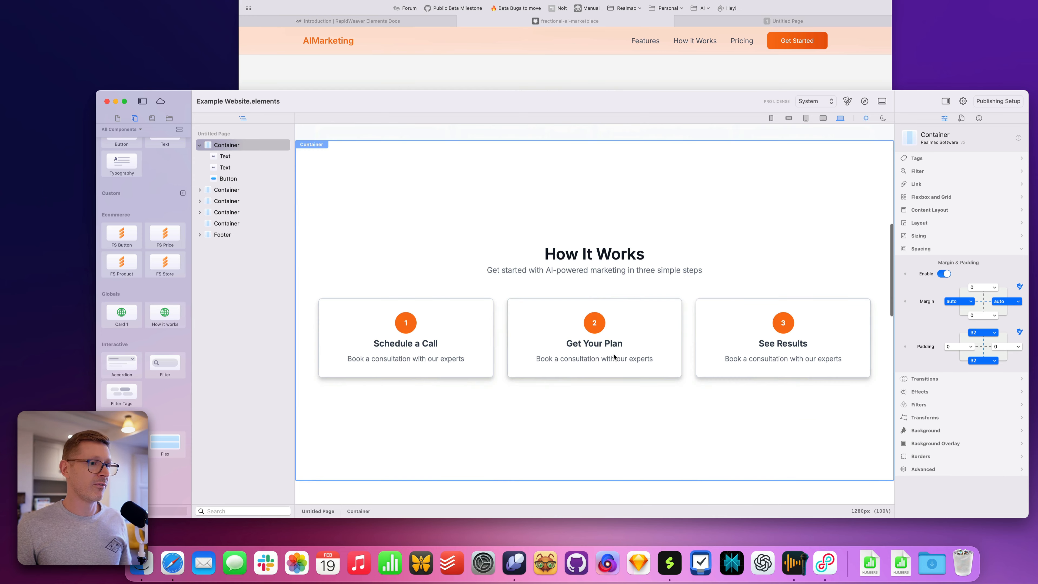
{"action": "scroll", "coordinate": [630, 311], "scroll_direction": "down", "scroll_amount": 6}
{"action": "scroll", "coordinate": [637, 274], "scroll_direction": "up", "scroll_amount": 15}
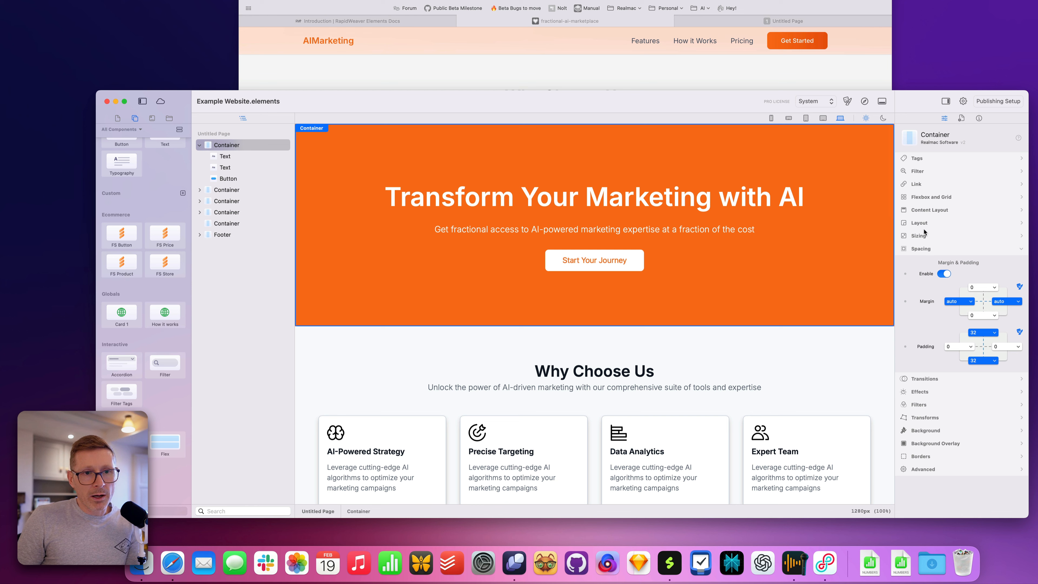
{"action": "left_click", "coordinate": [927, 247]}
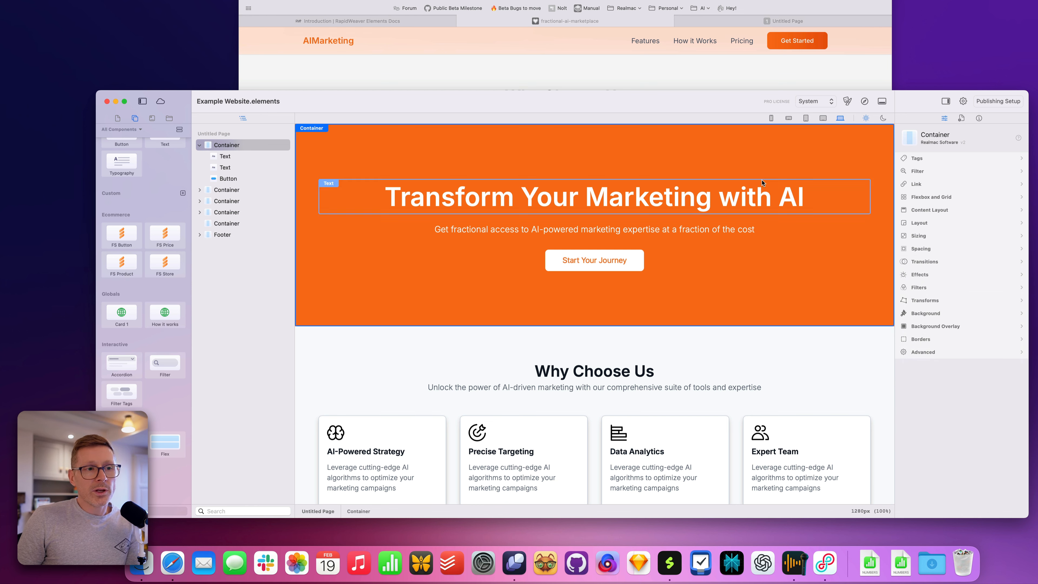
{"action": "scroll", "coordinate": [755, 236], "scroll_direction": "down", "scroll_amount": 5}
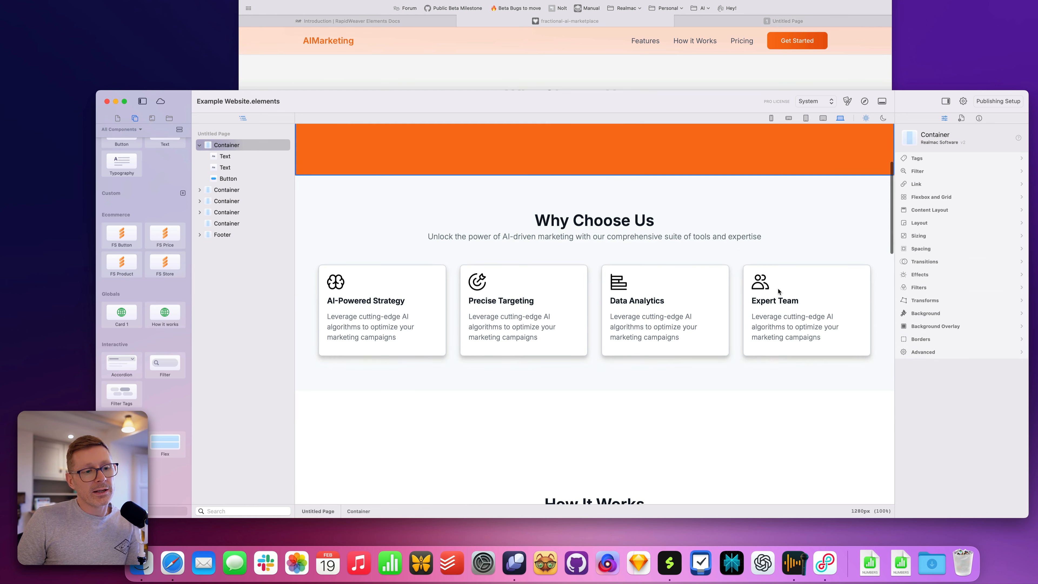
{"action": "scroll", "coordinate": [772, 293], "scroll_direction": "up", "scroll_amount": 5}
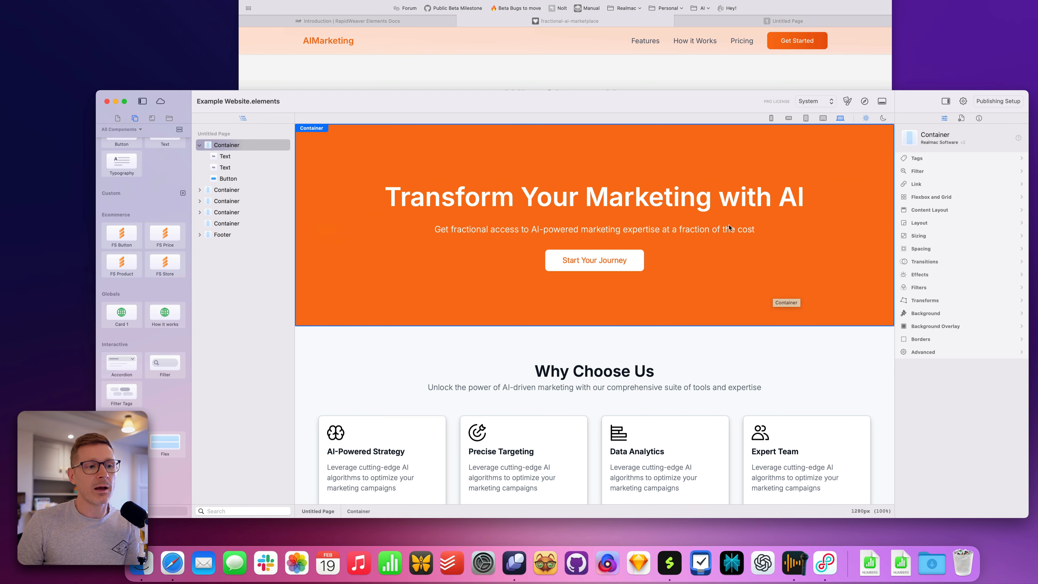
{"action": "scroll", "coordinate": [773, 282], "scroll_direction": "down", "scroll_amount": 10}
{"action": "scroll", "coordinate": [744, 428], "scroll_direction": "down", "scroll_amount": 8}
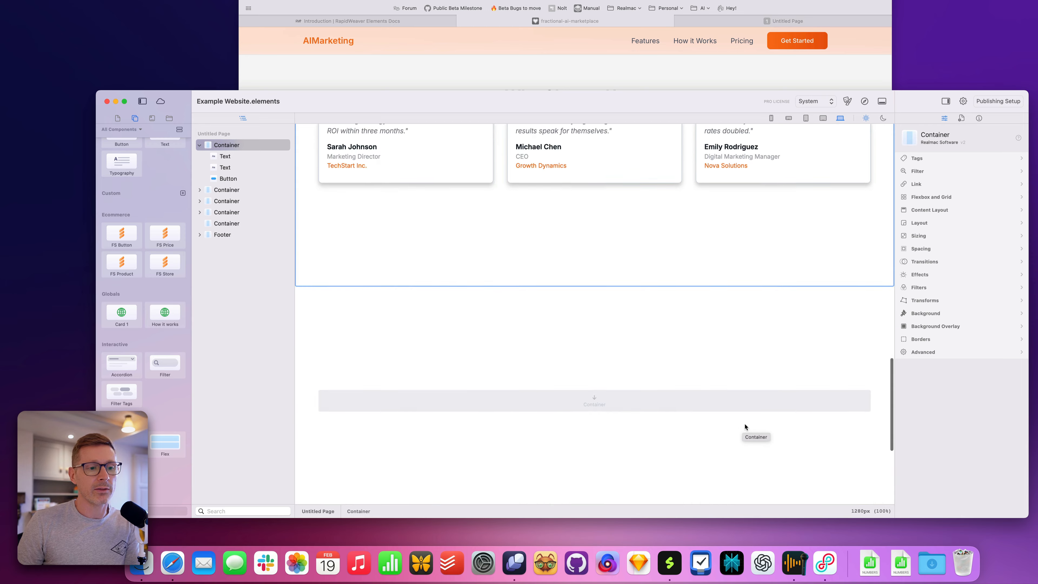
{"action": "scroll", "coordinate": [756, 389], "scroll_direction": "up", "scroll_amount": 12}
{"action": "scroll", "coordinate": [760, 368], "scroll_direction": "up", "scroll_amount": 10}
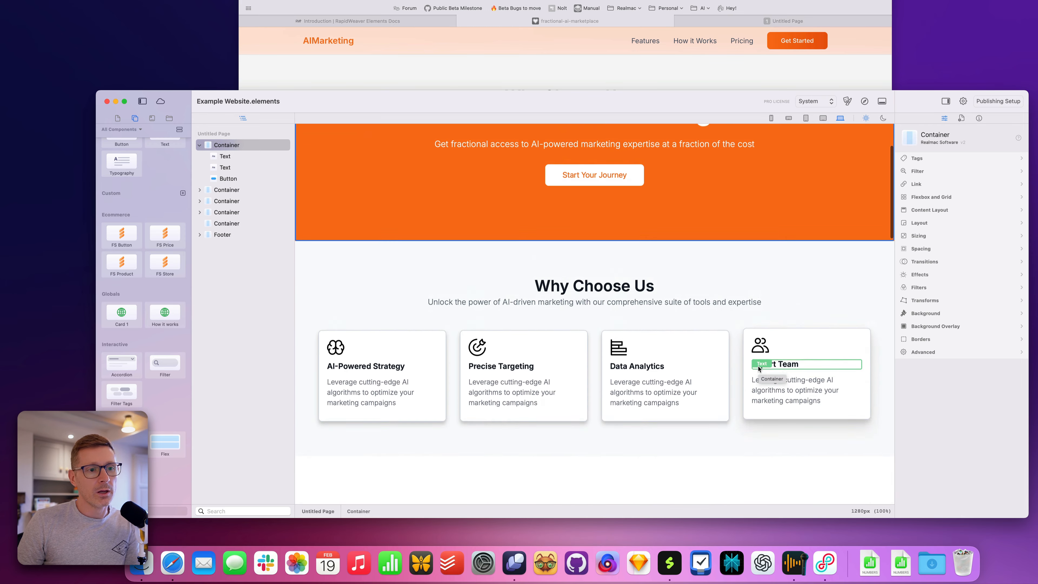
- Open the project's theme colors in an enlarged window and duplicate the orange theme palette as a custom color
{"action": "left_click", "coordinate": [847, 101]}
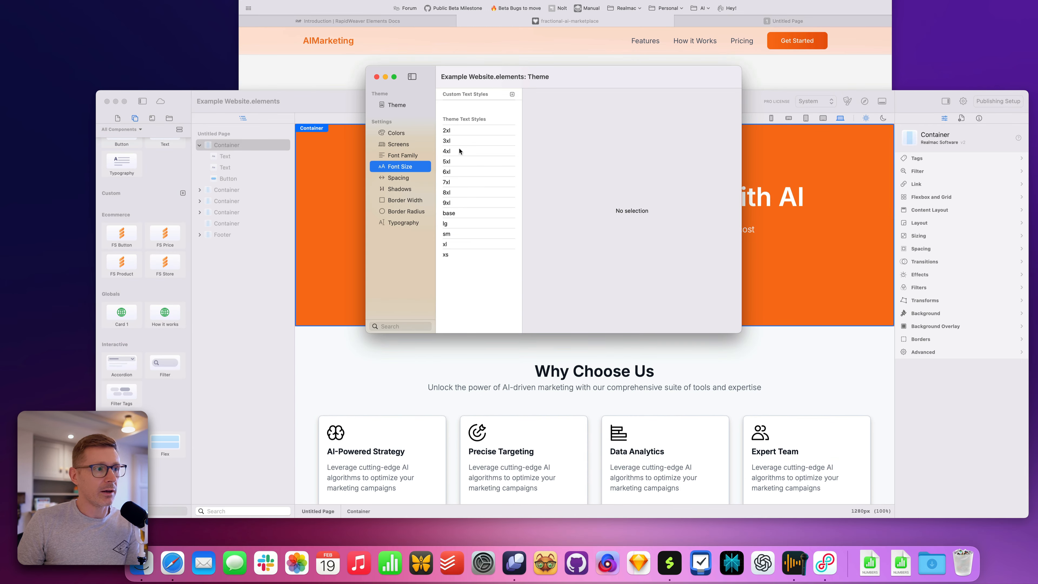
{"action": "left_click", "coordinate": [405, 135]}
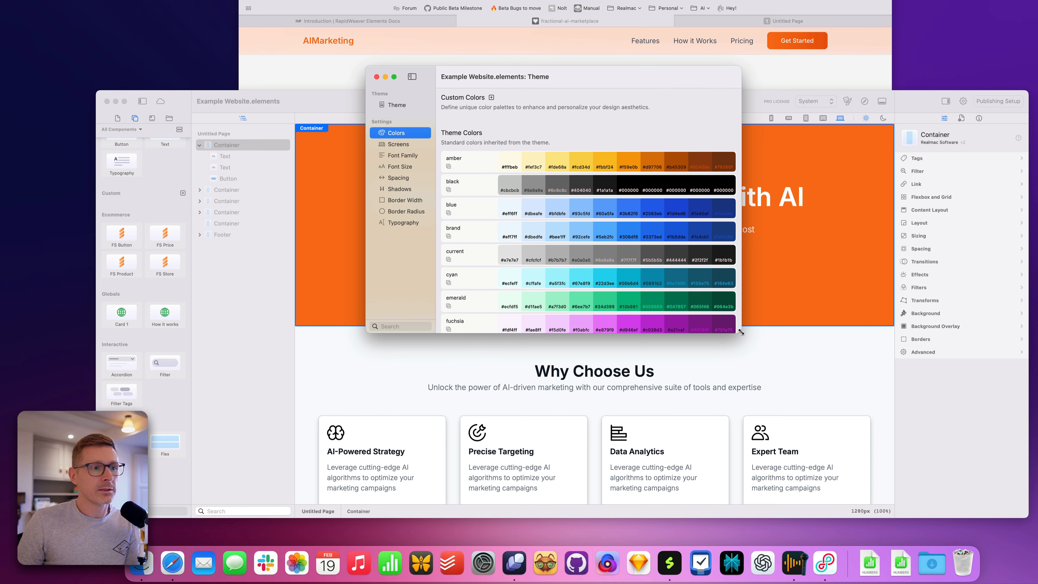
{"action": "left_click_drag", "start_coordinate": [741, 332], "coordinate": [942, 402]}
{"action": "scroll", "coordinate": [642, 285], "scroll_direction": "down", "scroll_amount": 8}
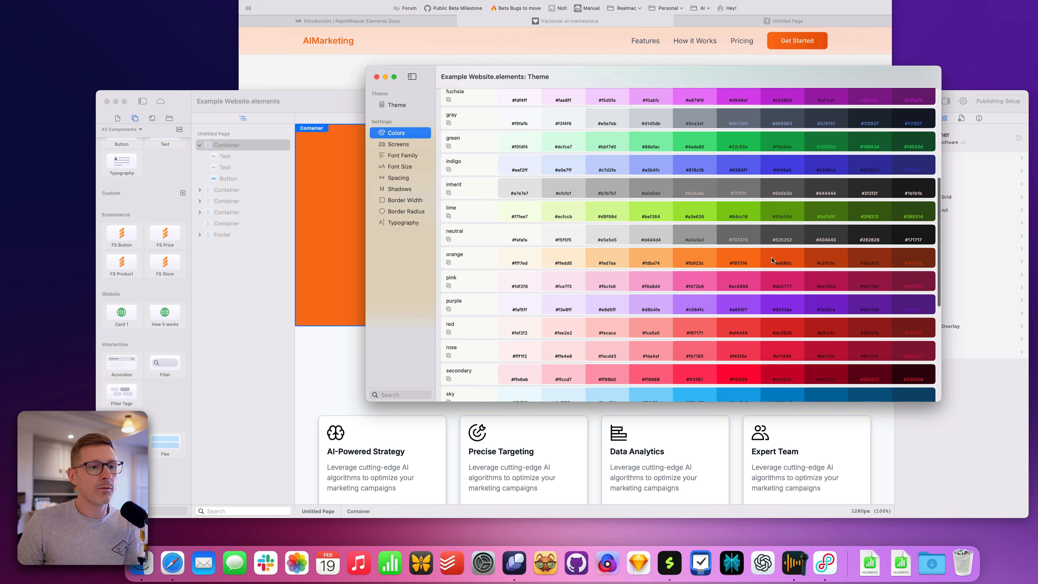
{"action": "left_click", "coordinate": [448, 264]}
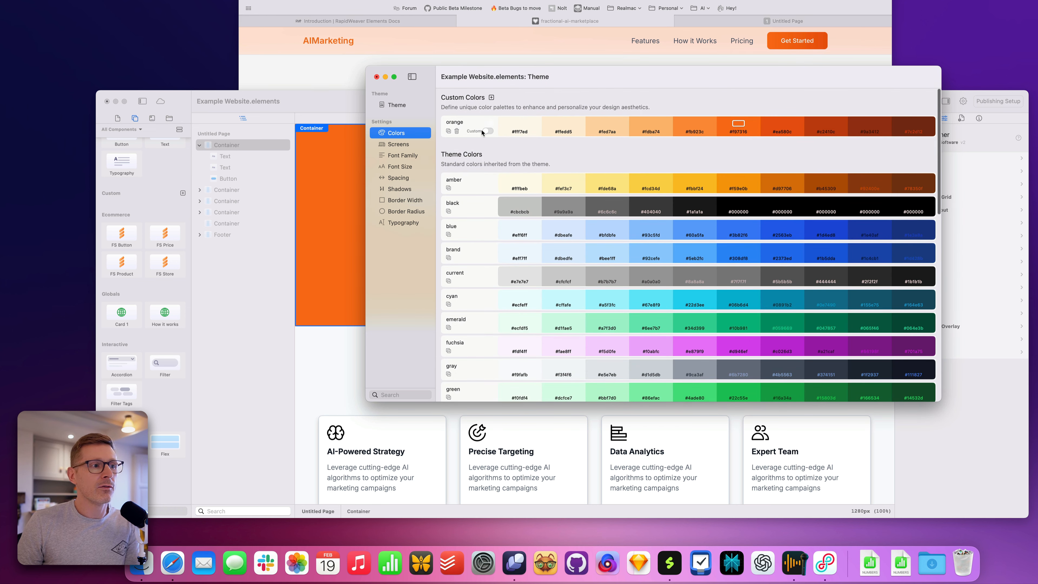
- Arrange the theme window beside the page and change the custom orange palette's base shade to strong blue using the color wheel
{"action": "left_click_drag", "start_coordinate": [844, 143], "coordinate": [816, 139]}
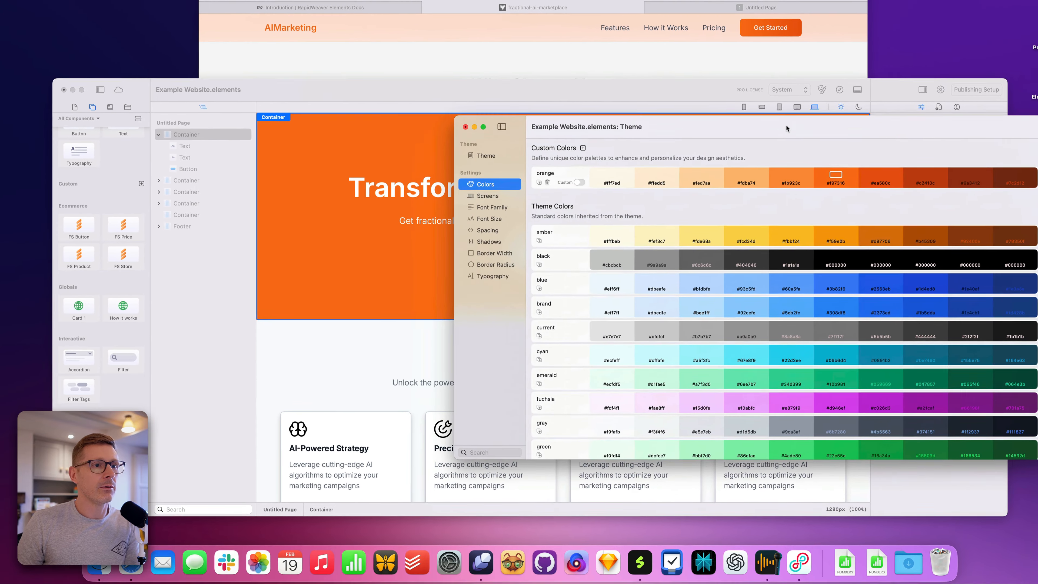
{"action": "left_click_drag", "start_coordinate": [466, 104], "coordinate": [462, 60]}
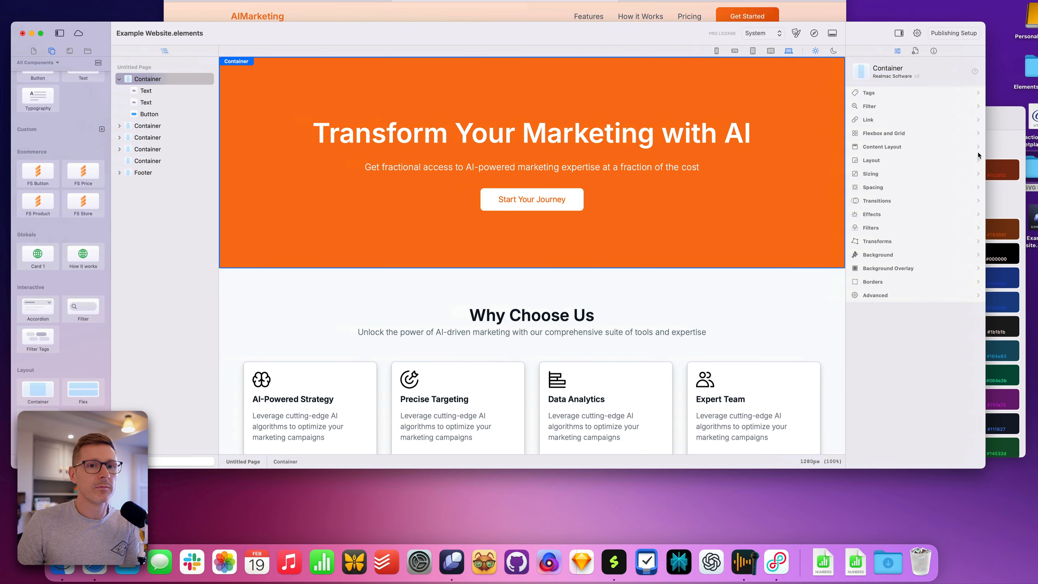
{"action": "left_click", "coordinate": [998, 158]}
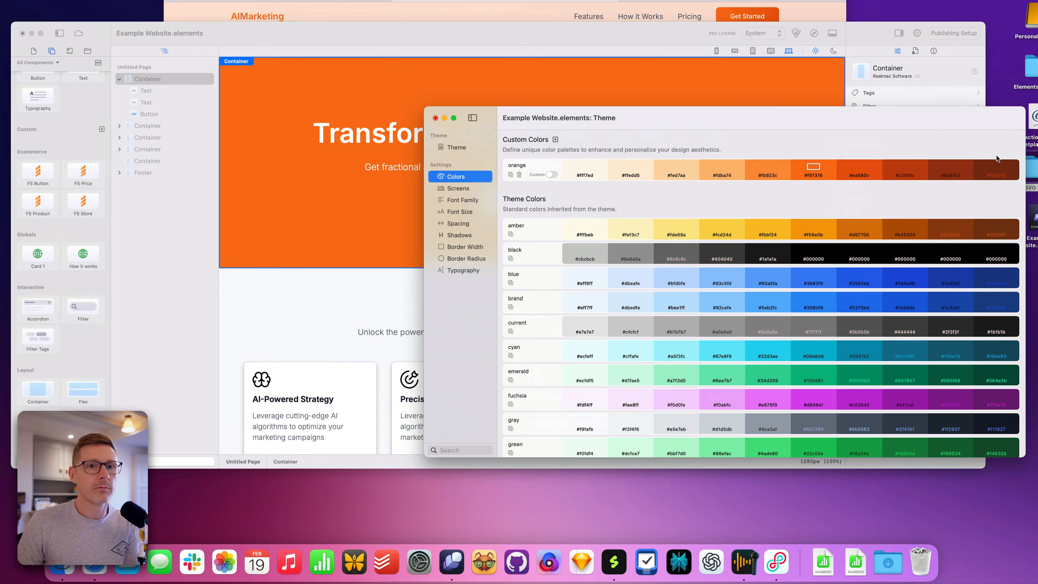
{"action": "left_click", "coordinate": [813, 167]}
{"action": "left_click_drag", "start_coordinate": [444, 153], "coordinate": [707, 194]}
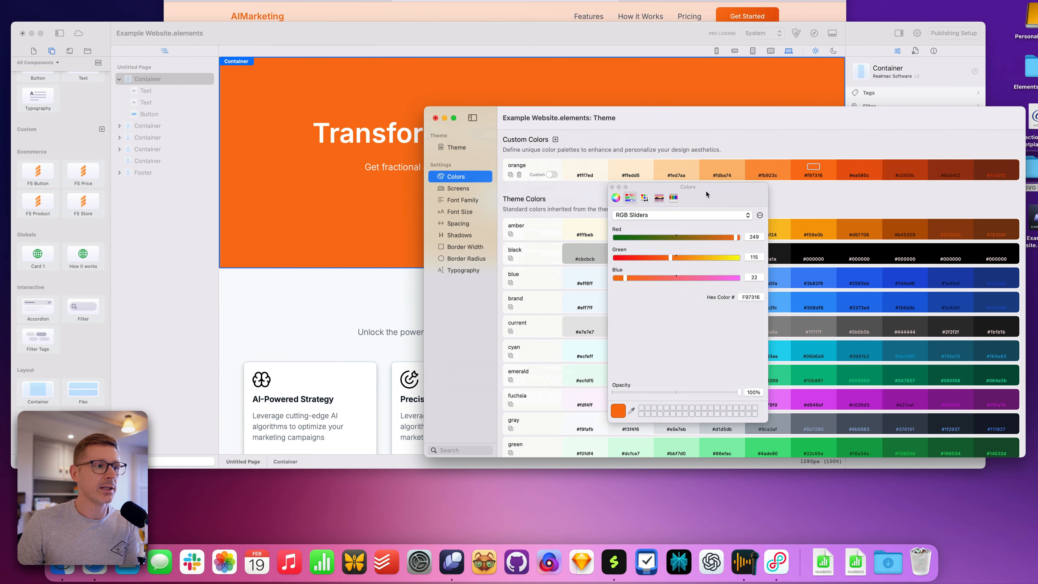
{"action": "left_click", "coordinate": [616, 198]}
{"action": "left_click_drag", "start_coordinate": [690, 284], "coordinate": [634, 332]}
{"action": "scroll", "coordinate": [343, 282], "scroll_direction": "down", "scroll_amount": 10}
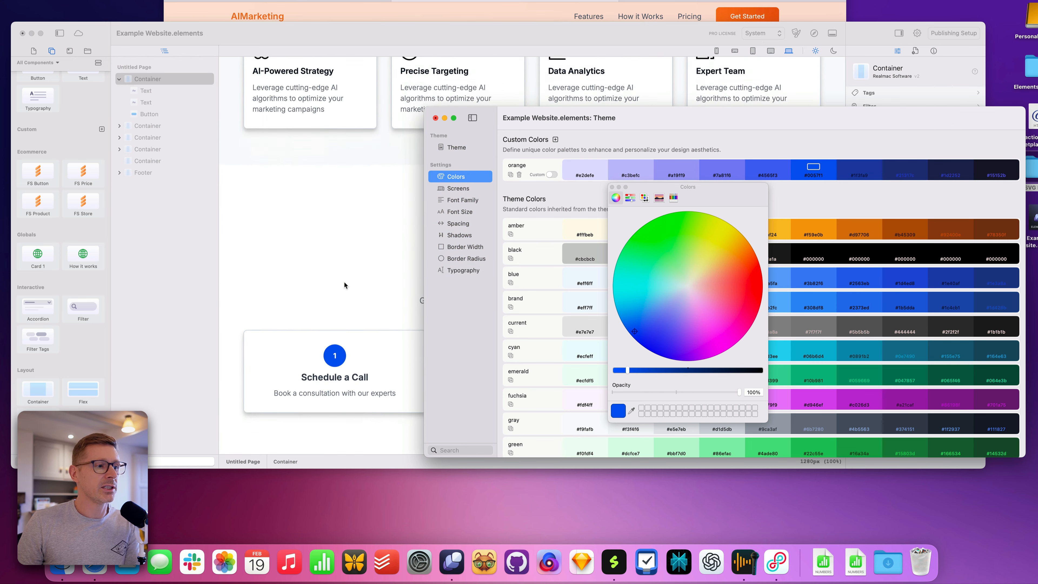
- Shift the custom palette's base shade to sky blue and inspect the recoloured accents throughout the page
{"action": "left_click", "coordinate": [629, 309]}
{"action": "left_click_drag", "start_coordinate": [629, 311], "coordinate": [624, 305]}
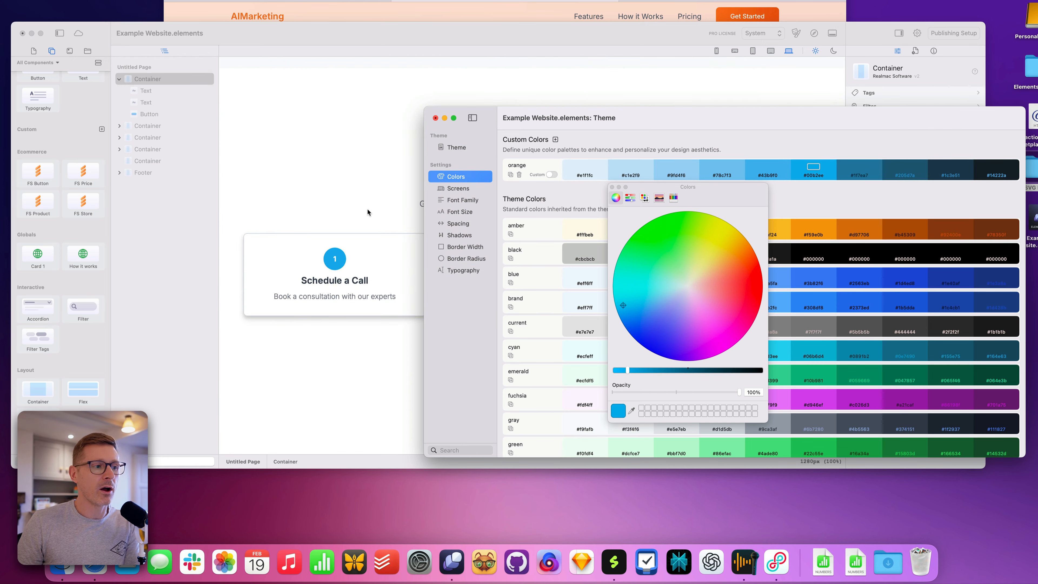
{"action": "scroll", "coordinate": [358, 213], "scroll_direction": "down", "scroll_amount": 10}
{"action": "scroll", "coordinate": [341, 241], "scroll_direction": "up", "scroll_amount": 15}
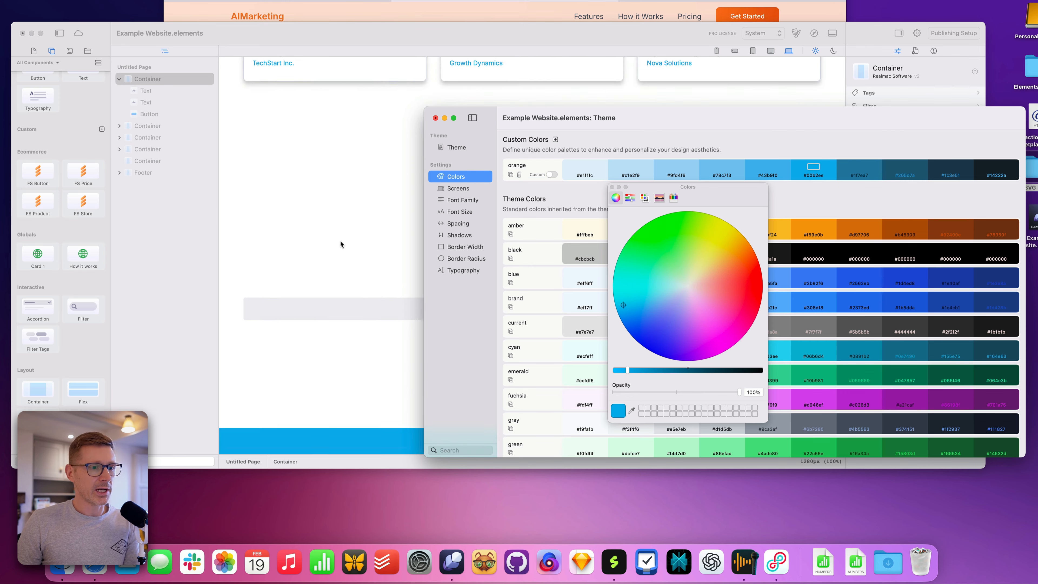
{"action": "scroll", "coordinate": [351, 236], "scroll_direction": "up", "scroll_amount": 8}
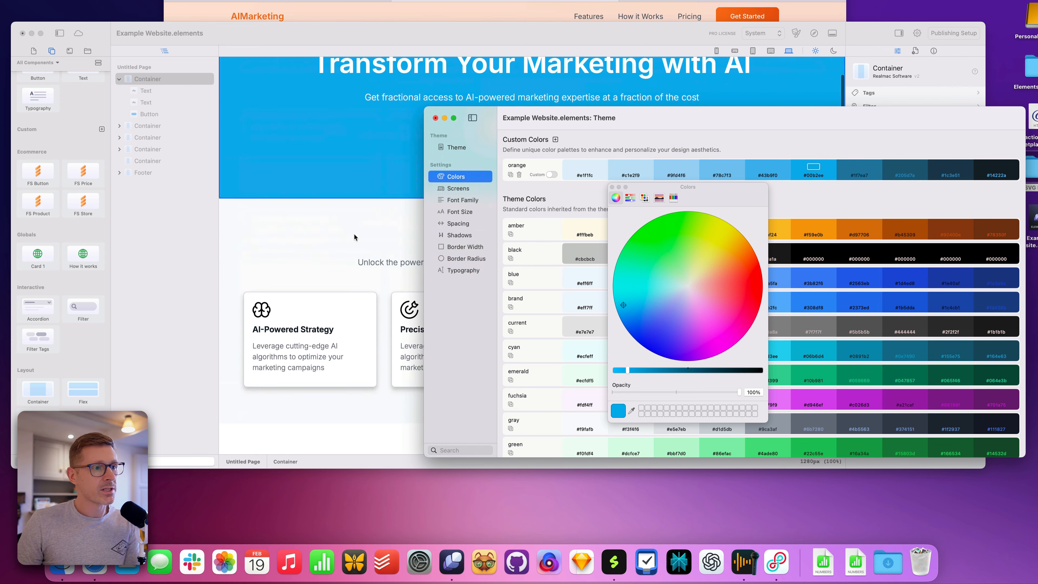
- Try a red-orange and two brighter blues as the custom palette's base shade
{"action": "left_click", "coordinate": [725, 252]}
{"action": "left_click", "coordinate": [754, 252]}
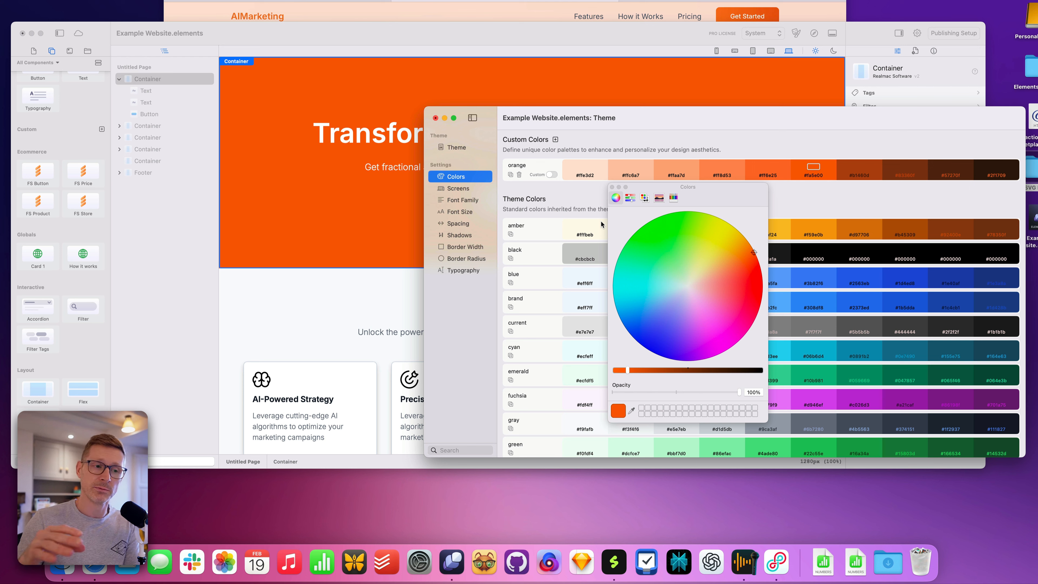
{"action": "left_click", "coordinate": [618, 311]}
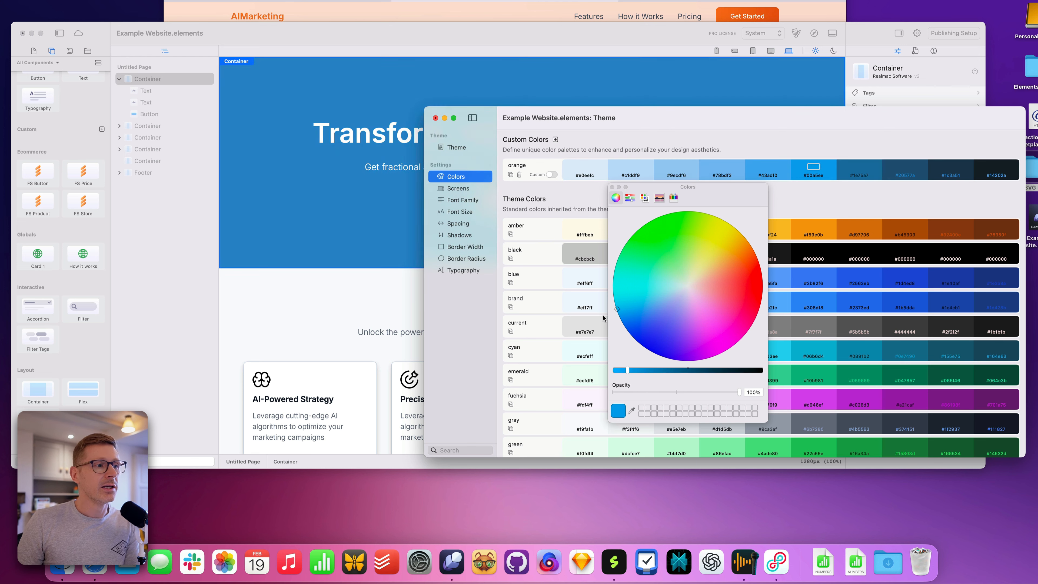
{"action": "left_click", "coordinate": [604, 326]}
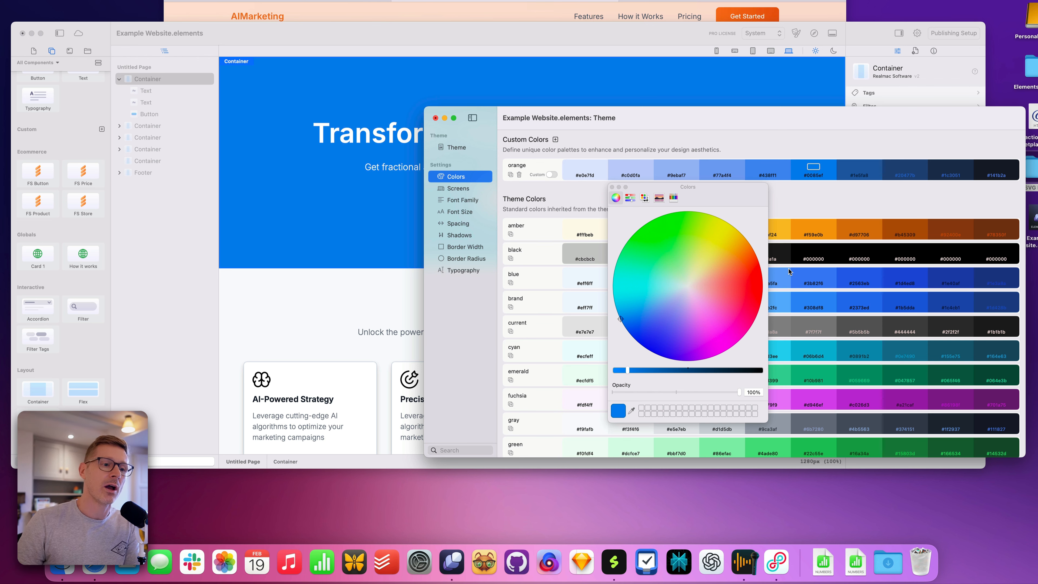
- Try a pastel blue and a pink-violet as the custom palette's base shade with the hero in view
{"action": "left_click", "coordinate": [678, 288]}
{"action": "left_click", "coordinate": [669, 293]}
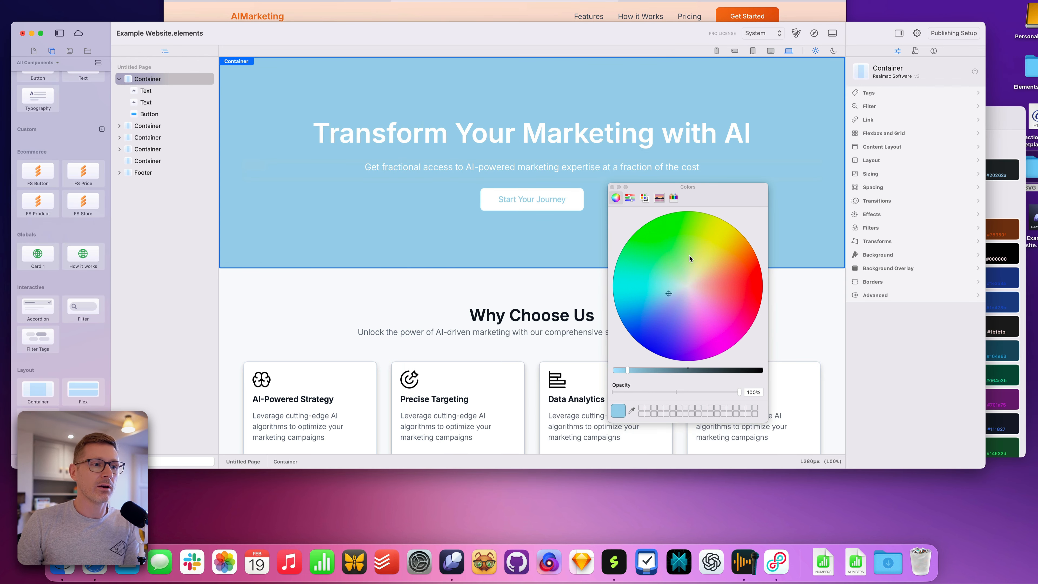
{"action": "left_click", "coordinate": [691, 309]}
{"action": "left_click", "coordinate": [696, 314]}
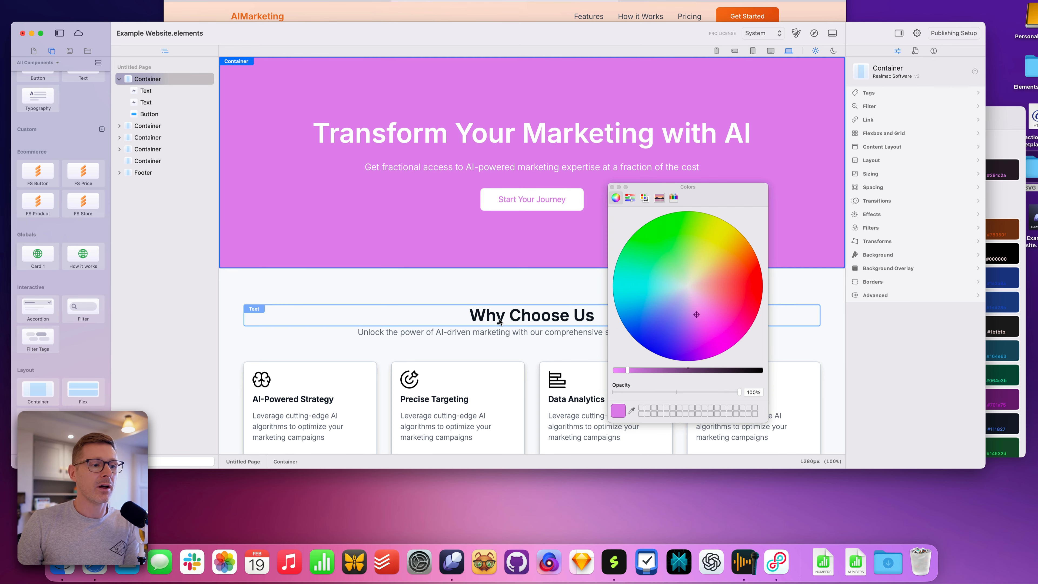
- Change the custom palette's base shade to pale blue and to cyan while checking the testimonials and hero
{"action": "scroll", "coordinate": [503, 320], "scroll_direction": "down", "scroll_amount": 12}
{"action": "mouse_move", "coordinate": [694, 295]}
{"action": "left_mouse_down"}
{"action": "mouse_move", "coordinate": [666, 294]}
{"action": "mouse_move", "coordinate": [676, 293]}
{"action": "left_mouse_up"}
{"action": "scroll", "coordinate": [531, 286], "scroll_direction": "down", "scroll_amount": 5}
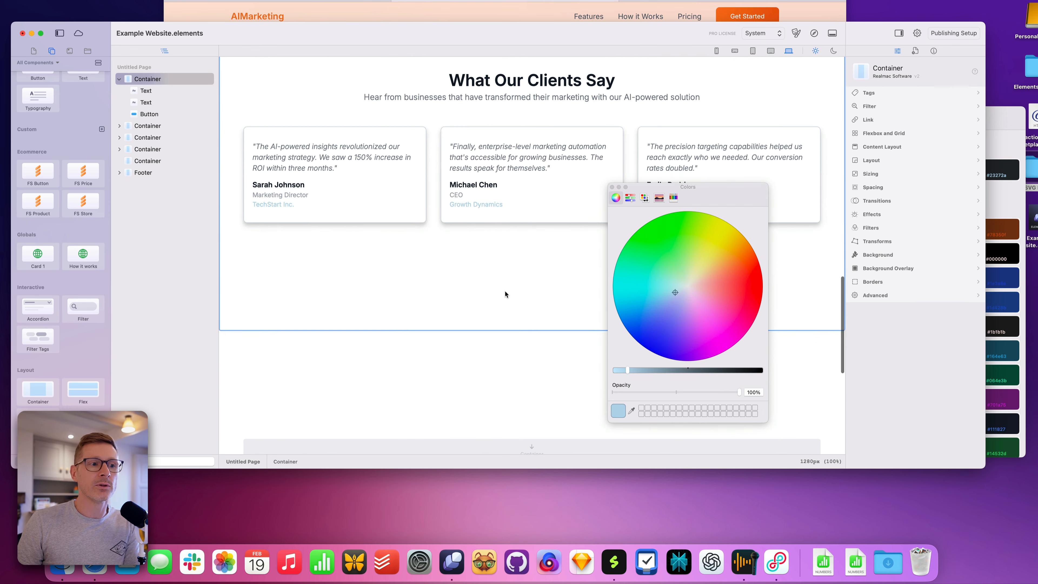
{"action": "scroll", "coordinate": [532, 294], "scroll_direction": "down", "scroll_amount": 5}
{"action": "left_click_drag", "start_coordinate": [667, 293], "coordinate": [638, 298]}
{"action": "scroll", "coordinate": [555, 232], "scroll_direction": "up", "scroll_amount": 15}
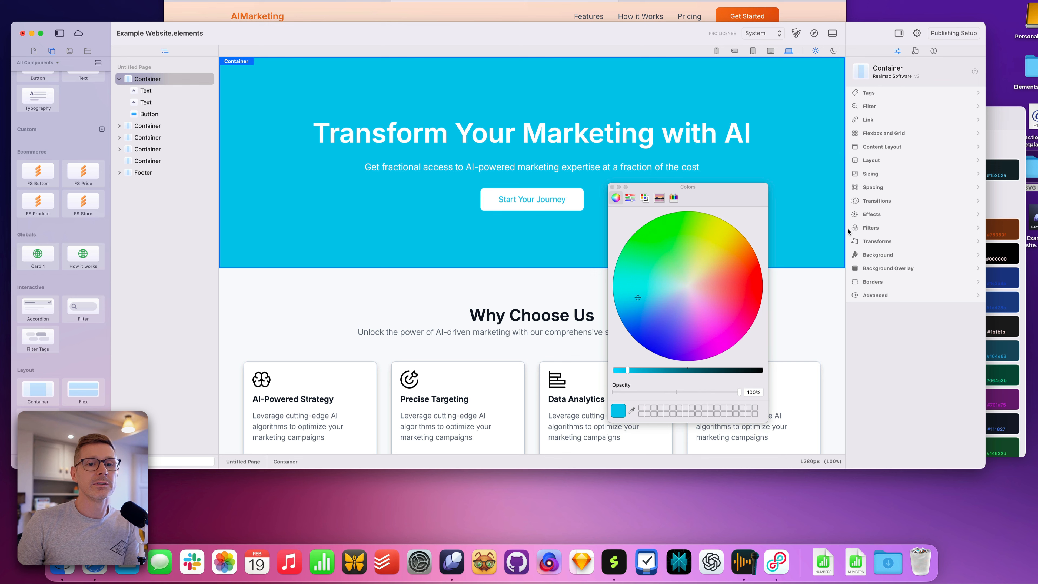
- Readjust the custom palette's base shade to a slightly different cyan and check the How It Works number badges
{"action": "left_click", "coordinate": [694, 293]}
{"action": "left_click_drag", "start_coordinate": [700, 277], "coordinate": [642, 297]}
{"action": "scroll", "coordinate": [519, 323], "scroll_direction": "down", "scroll_amount": 10}
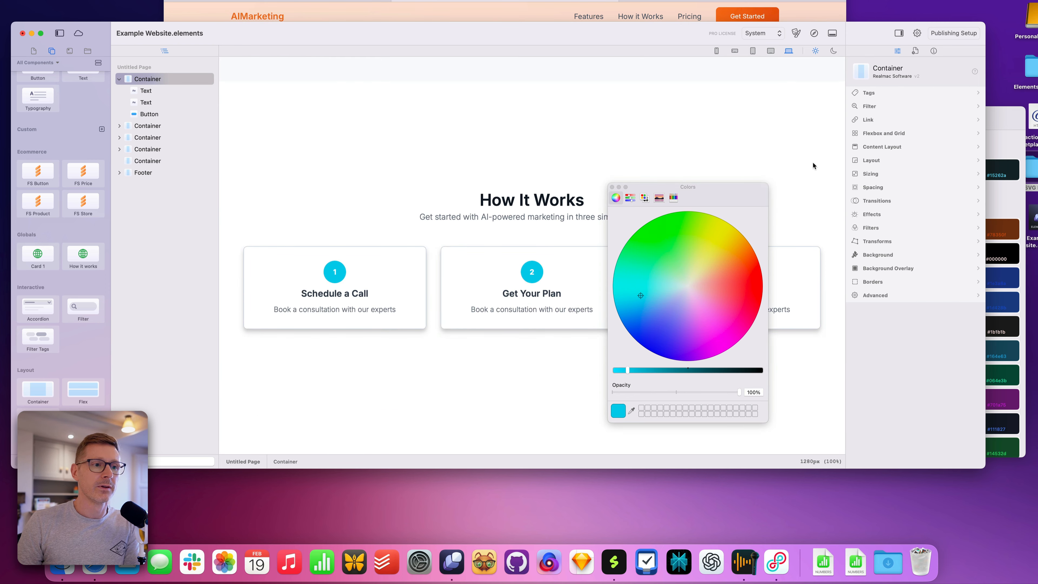
- Delete the custom orange palette from the theme colors and close the color picker
{"action": "left_click", "coordinate": [996, 142]}
{"action": "left_click", "coordinate": [519, 174]}
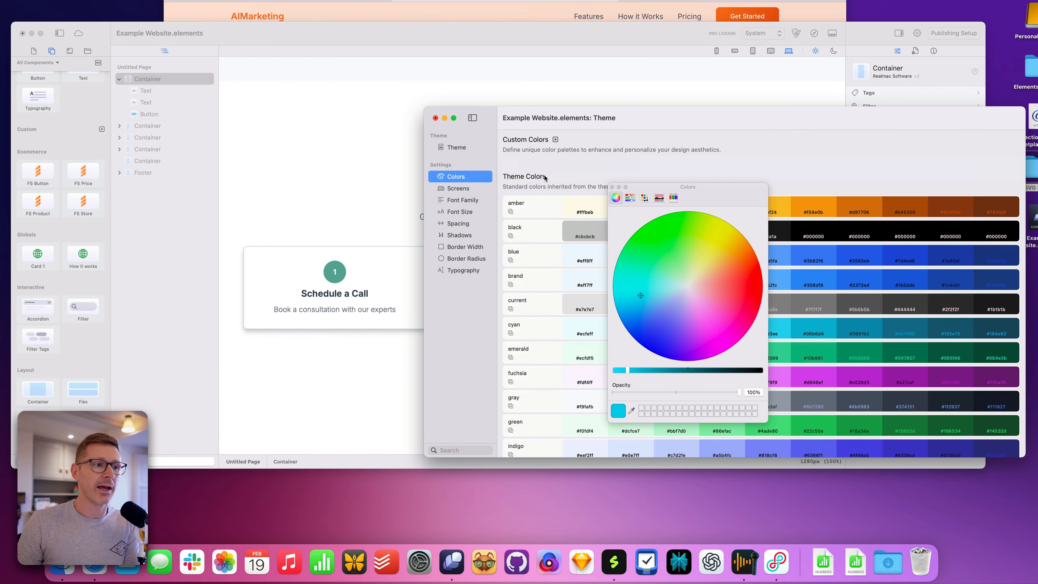
{"action": "left_click", "coordinate": [612, 187]}
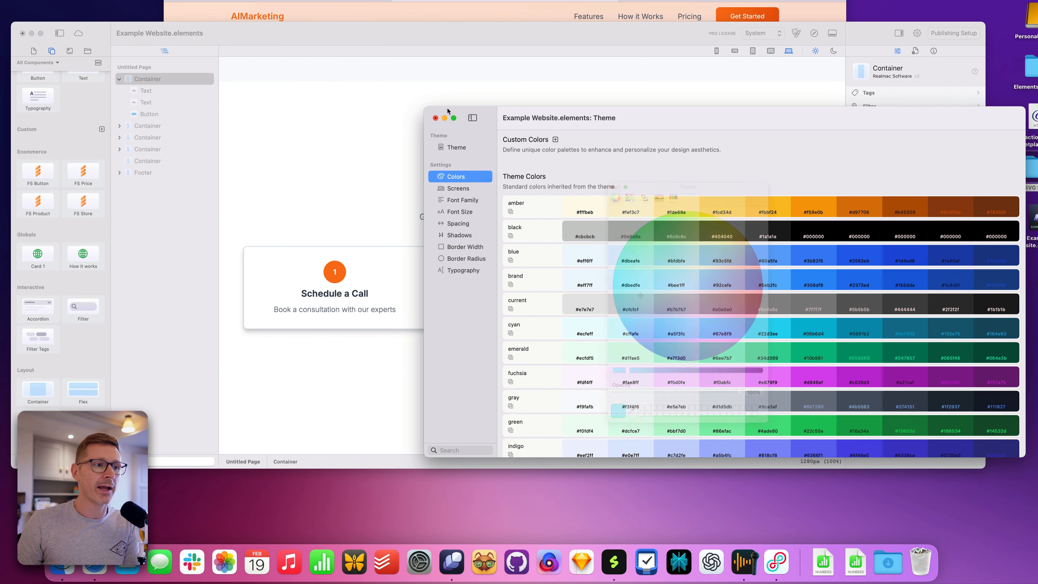
- Close the theme settings window and examine the header of the AIMarketing reference site
{"action": "left_click", "coordinate": [436, 118]}
{"action": "left_click", "coordinate": [361, 18]}
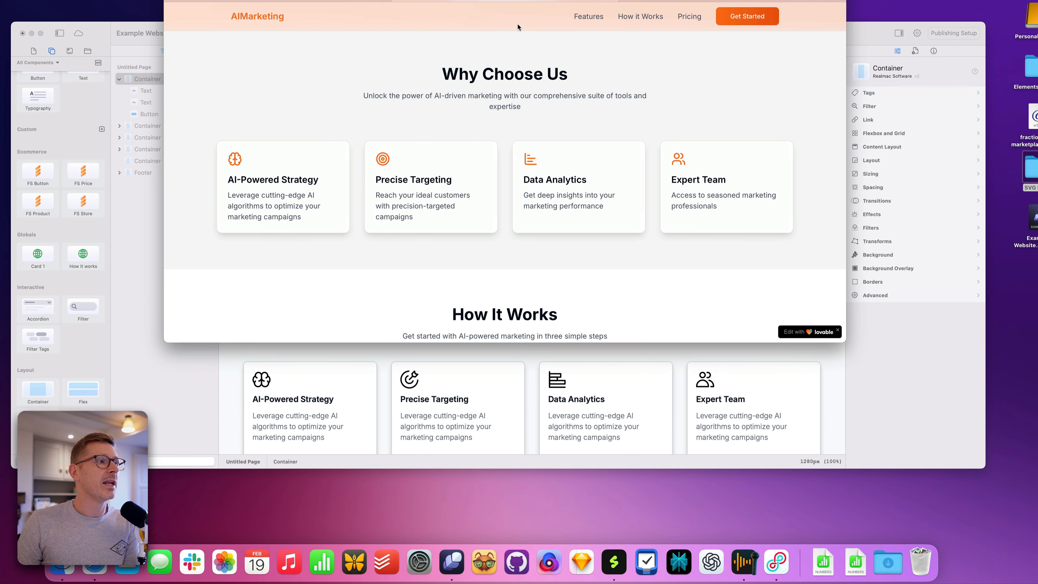
{"action": "scroll", "coordinate": [507, 123], "scroll_direction": "up", "scroll_amount": 5}
{"action": "scroll", "coordinate": [490, 205], "scroll_direction": "down", "scroll_amount": 5}
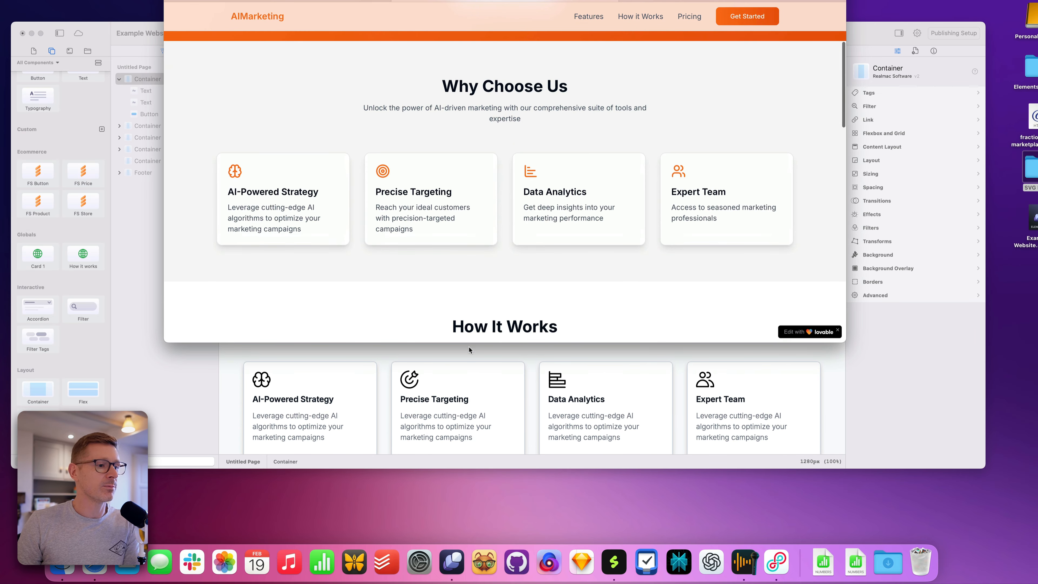
- Add a Standard navigation component in Elements at the very top of the page, above the hero container
{"action": "left_click", "coordinate": [493, 370]}
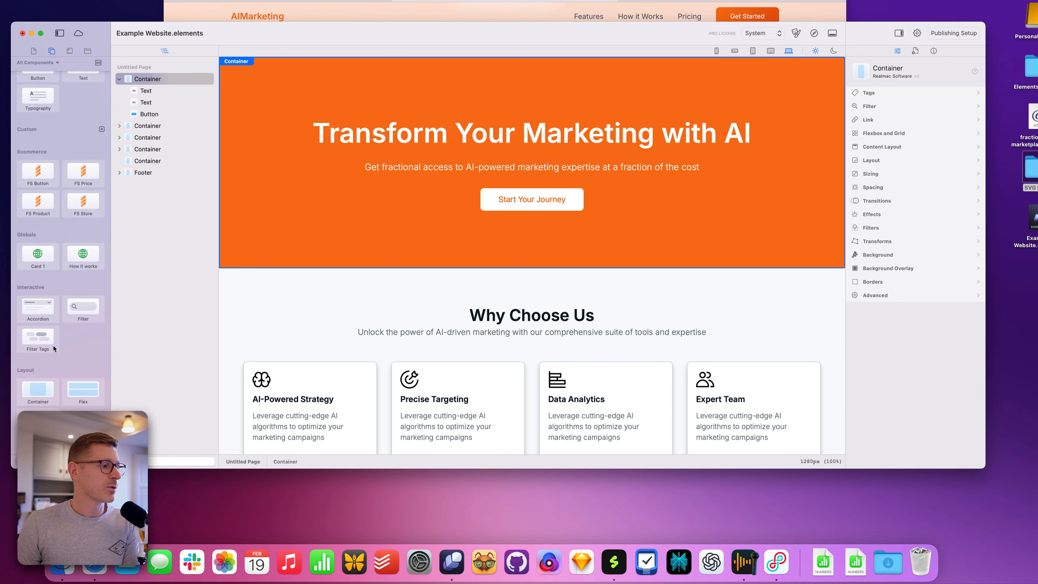
{"action": "scroll", "coordinate": [62, 245], "scroll_direction": "down", "scroll_amount": 5}
{"action": "left_click_drag", "start_coordinate": [51, 375], "coordinate": [527, 68]}
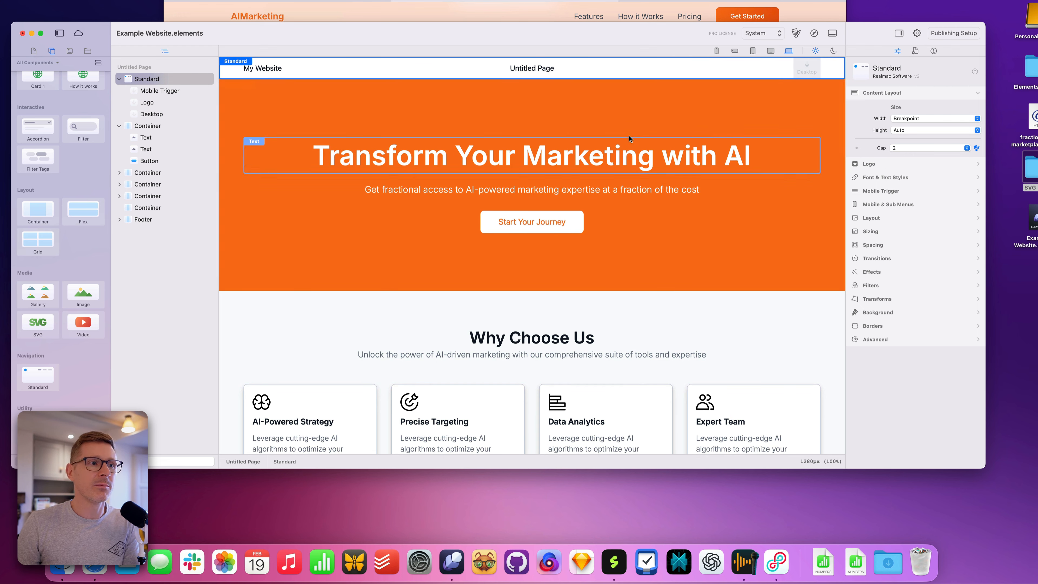
- Rename the untitled home page as Features in the site's page list
{"action": "left_click", "coordinate": [34, 52]}
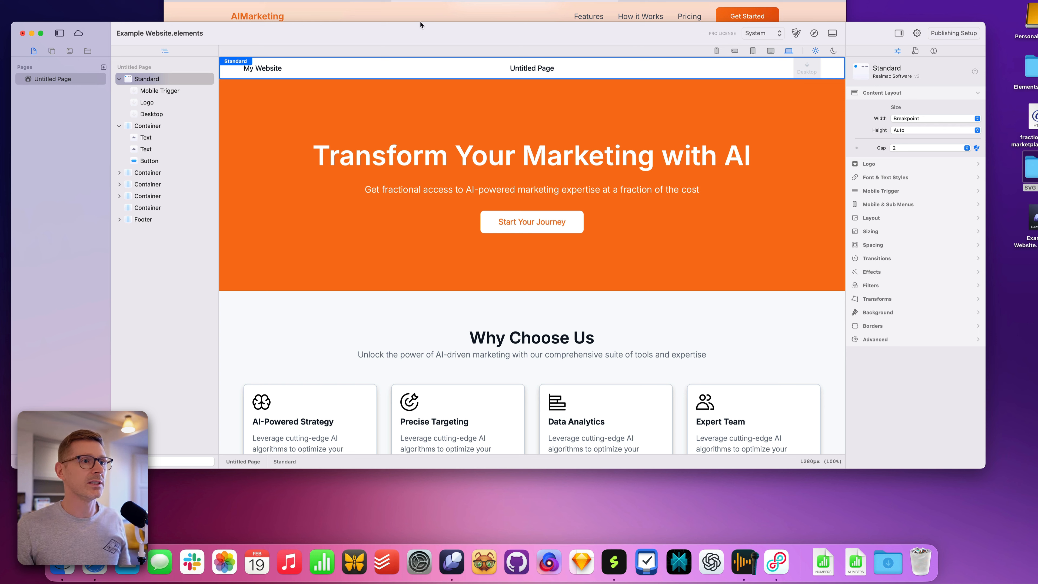
{"action": "left_click", "coordinate": [55, 77]}
{"action": "left_click", "coordinate": [55, 77]}
{"action": "type", "text": "Features"}
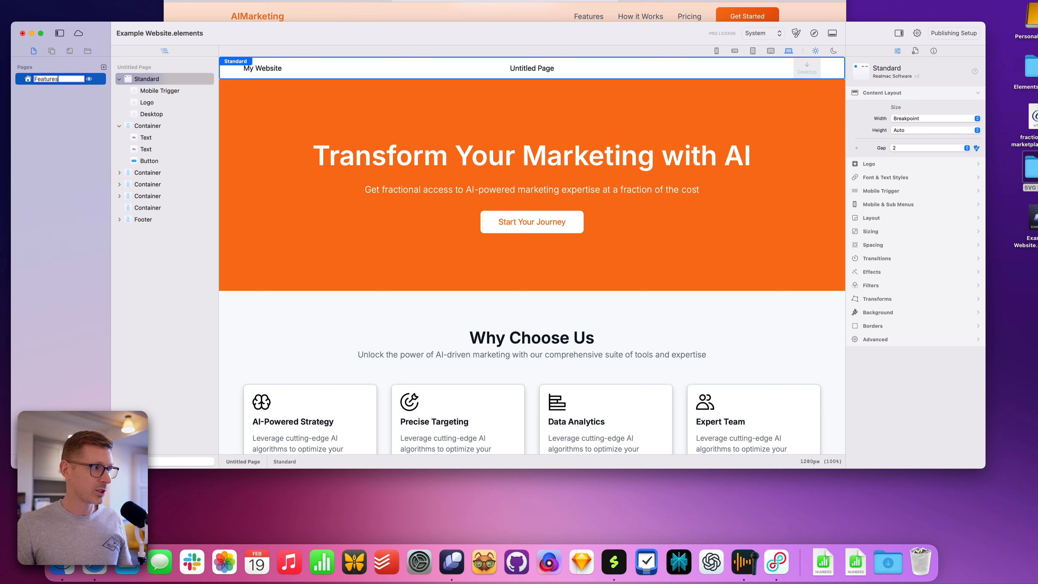
{"action": "key", "text": "Return"}
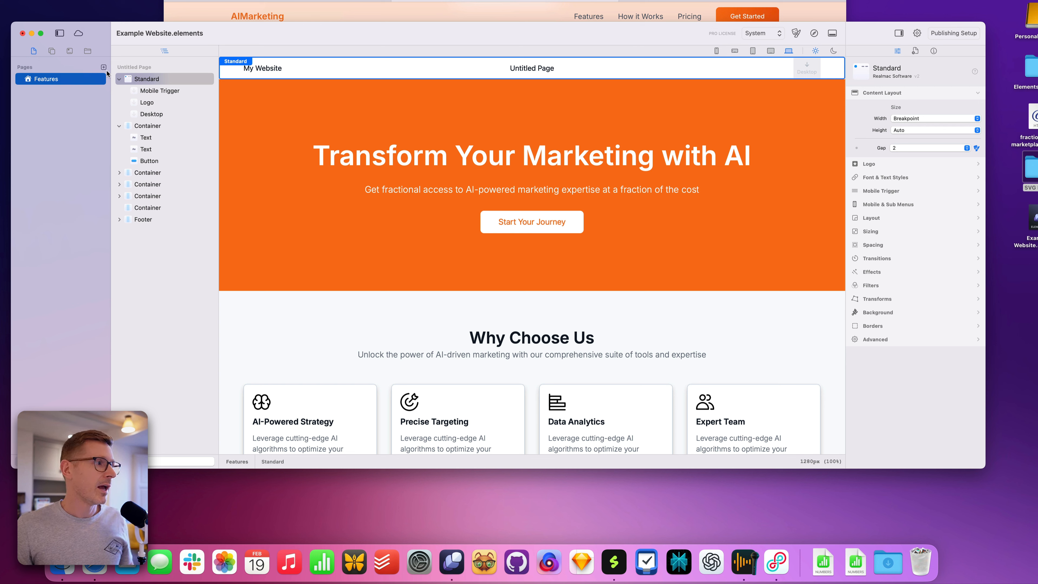
- Add a second page to the site and name it How it Works
{"action": "left_click", "coordinate": [584, 96]}
{"action": "left_click", "coordinate": [582, 72]}
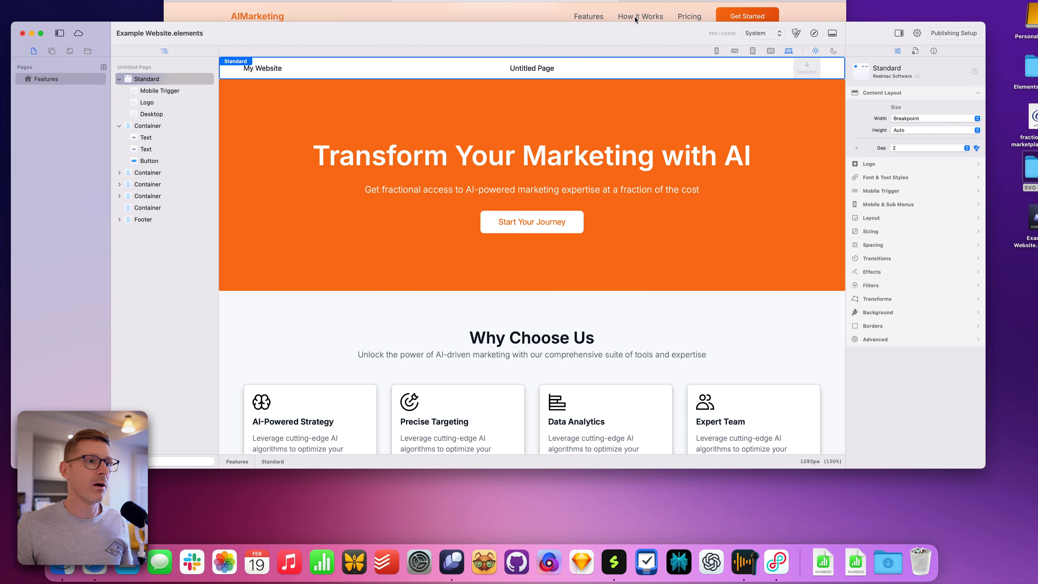
{"action": "left_click", "coordinate": [103, 67]}
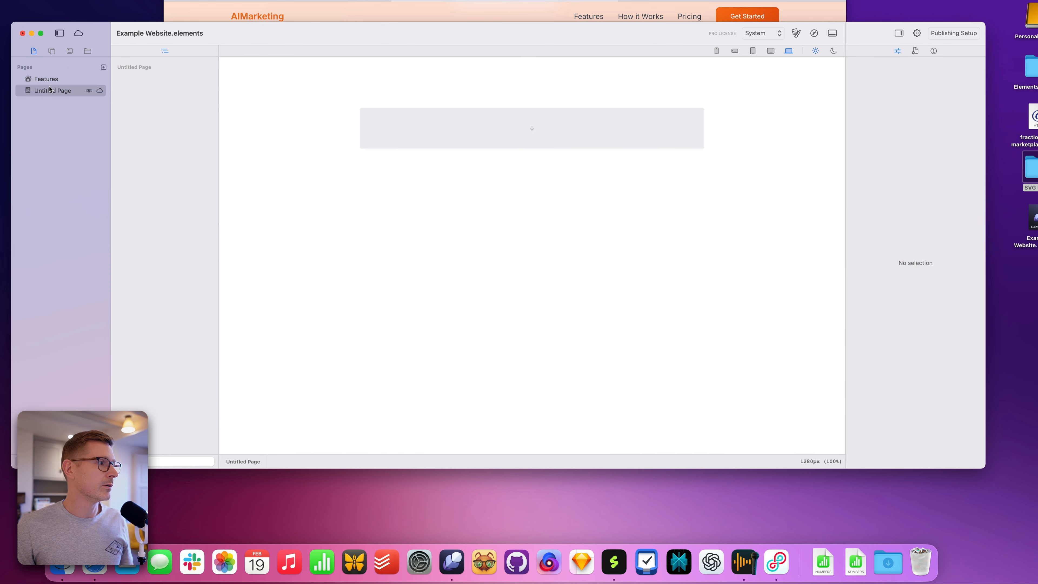
{"action": "double_click", "coordinate": [50, 89]}
{"action": "type", "text": "How it Works"}
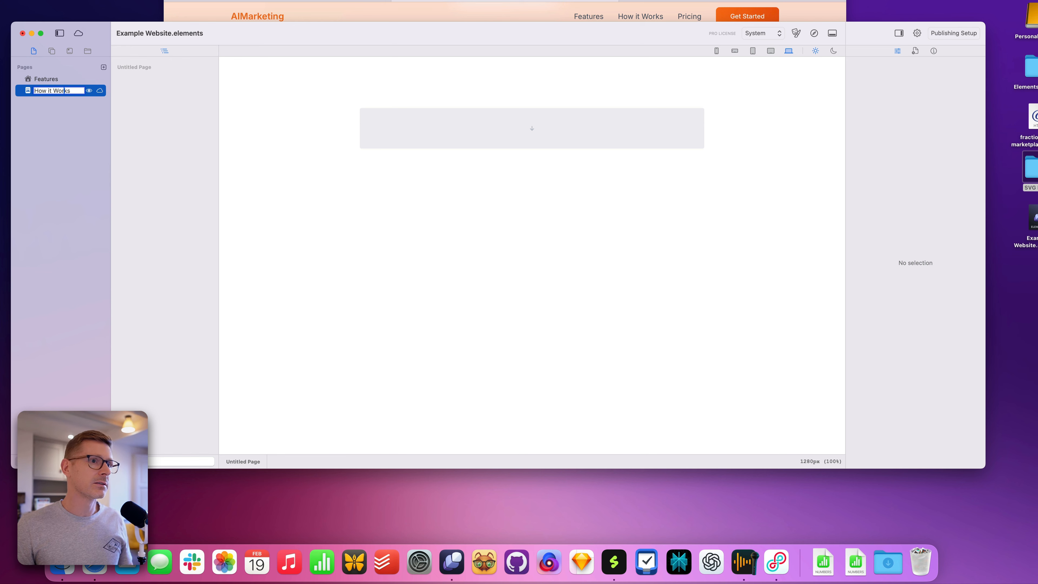
{"action": "key", "text": "Return"}
- Add a third page named Pricing and return to the Features page
{"action": "left_click", "coordinate": [104, 68]}
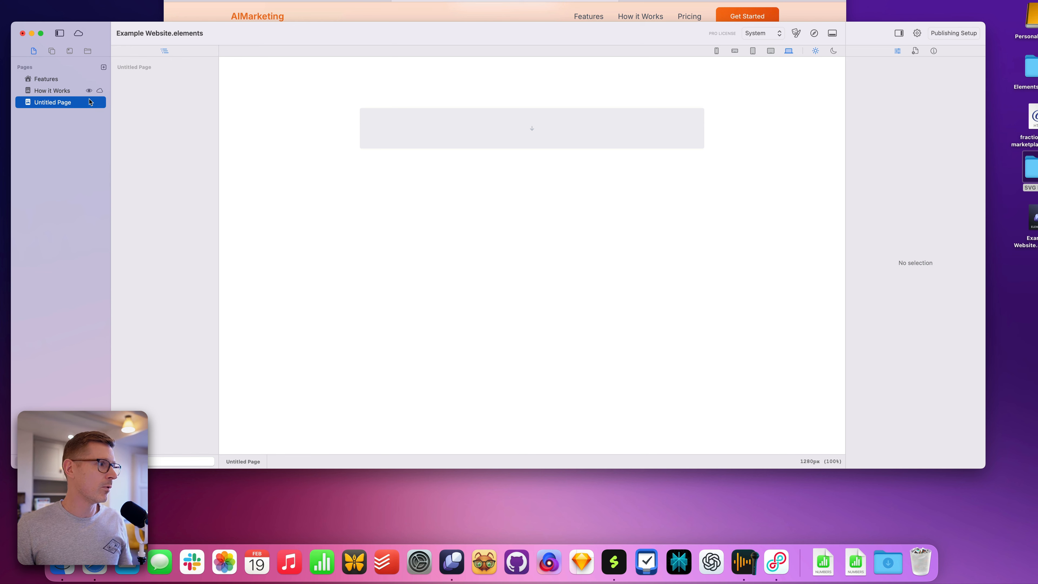
{"action": "double_click", "coordinate": [84, 105]}
{"action": "type", "text": "Pricing"}
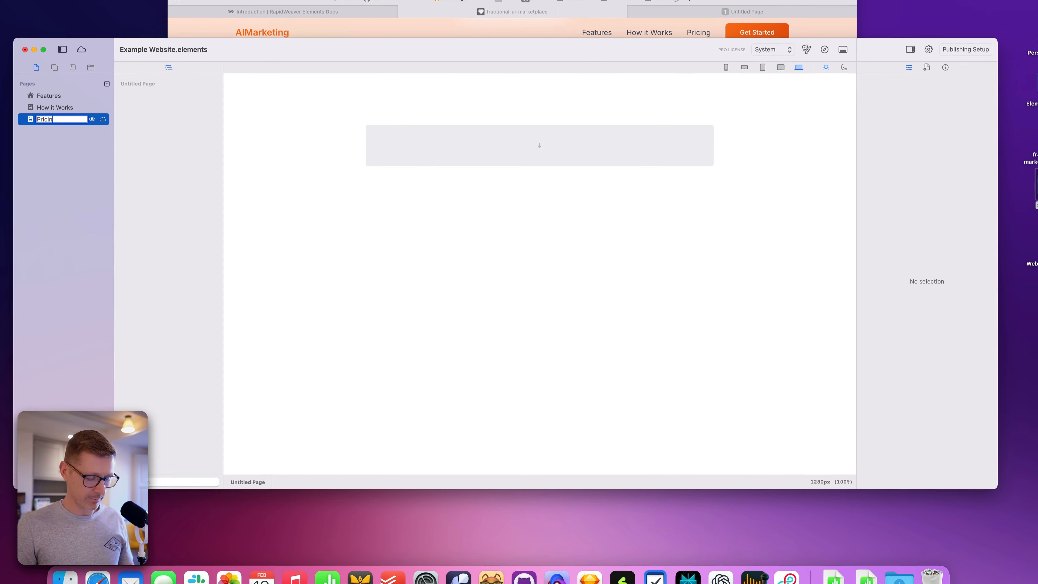
{"action": "key", "text": "Return"}
{"action": "left_click", "coordinate": [86, 134]}
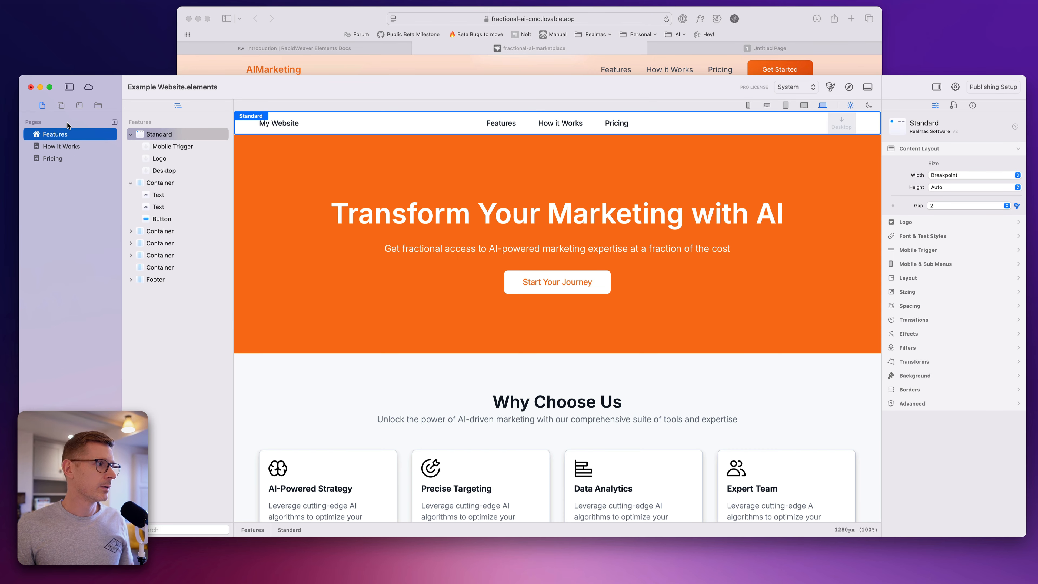
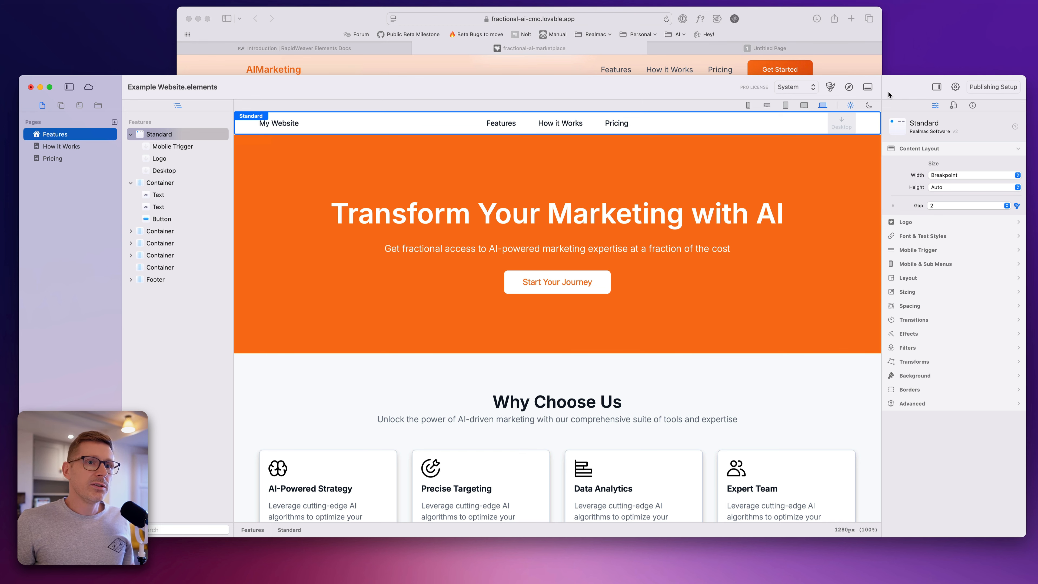
- Set the project title to AIMarketing in the project settings and reload the Features page to refresh the navigation
{"action": "left_click", "coordinate": [956, 87]}
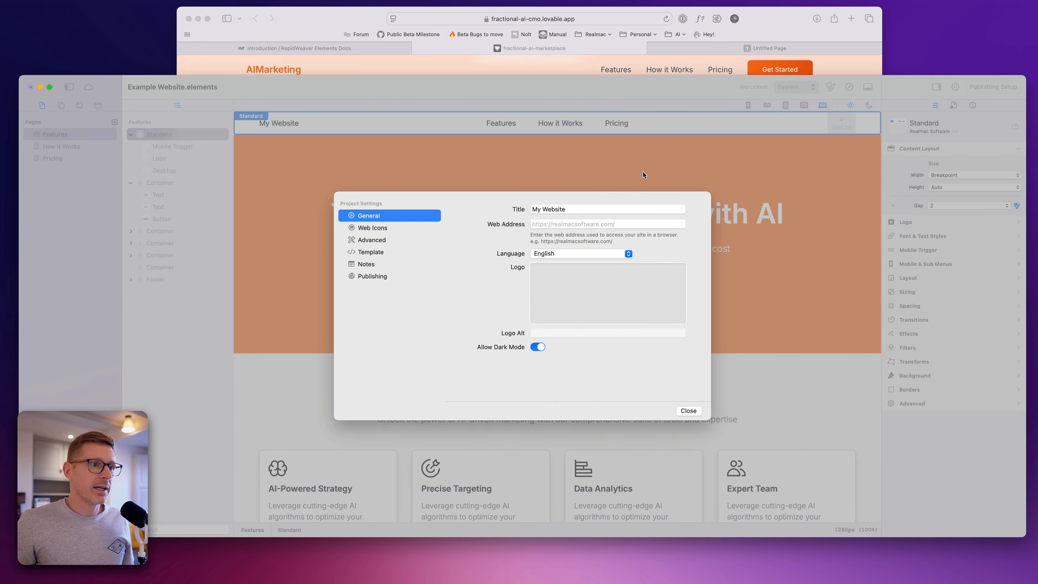
{"action": "triple_click", "coordinate": [578, 210]}
{"action": "type", "text": "AIMarketing"}
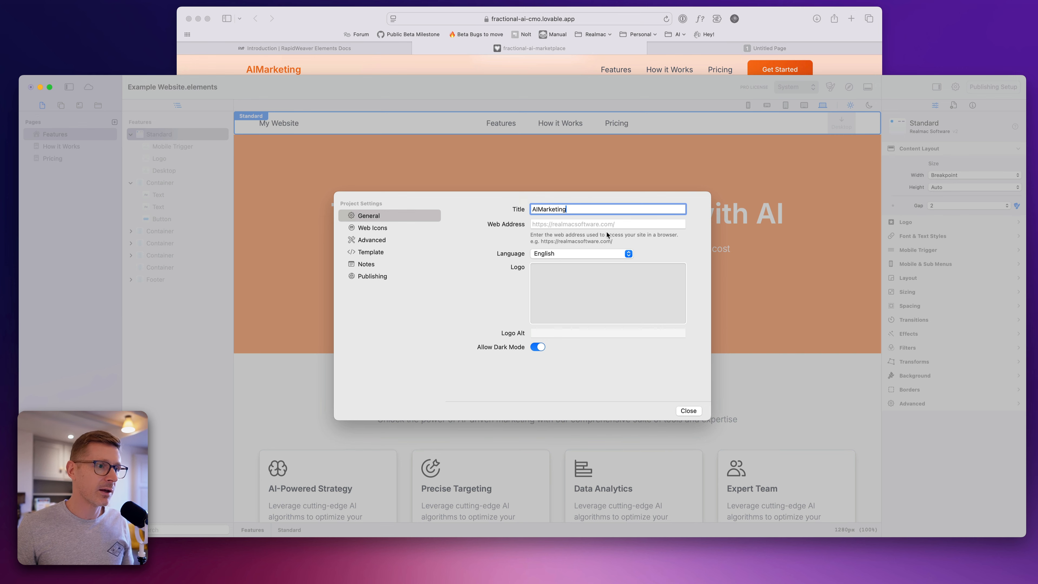
{"action": "left_click", "coordinate": [689, 411]}
{"action": "left_click", "coordinate": [321, 171]}
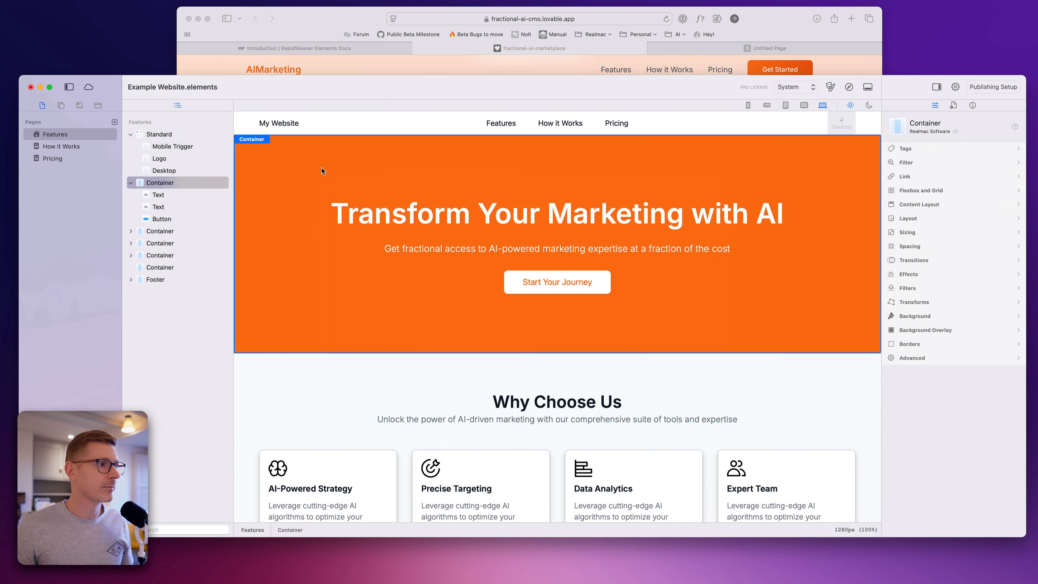
{"action": "left_click", "coordinate": [50, 145]}
{"action": "left_click", "coordinate": [51, 134]}
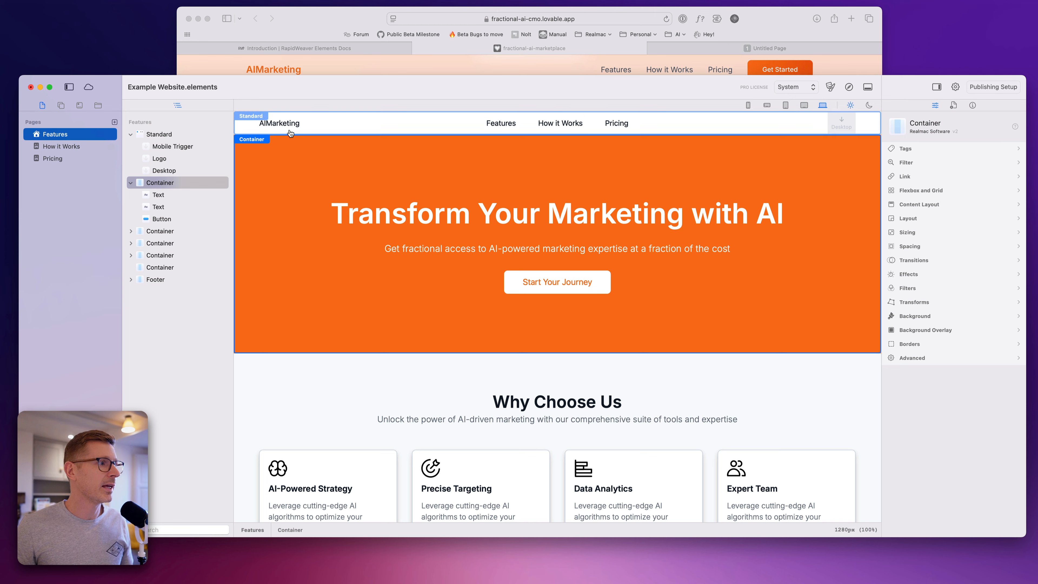
- Set the Standard navigation's default link color to a medium-dark gray shade in its text styles
{"action": "left_click", "coordinate": [665, 121]}
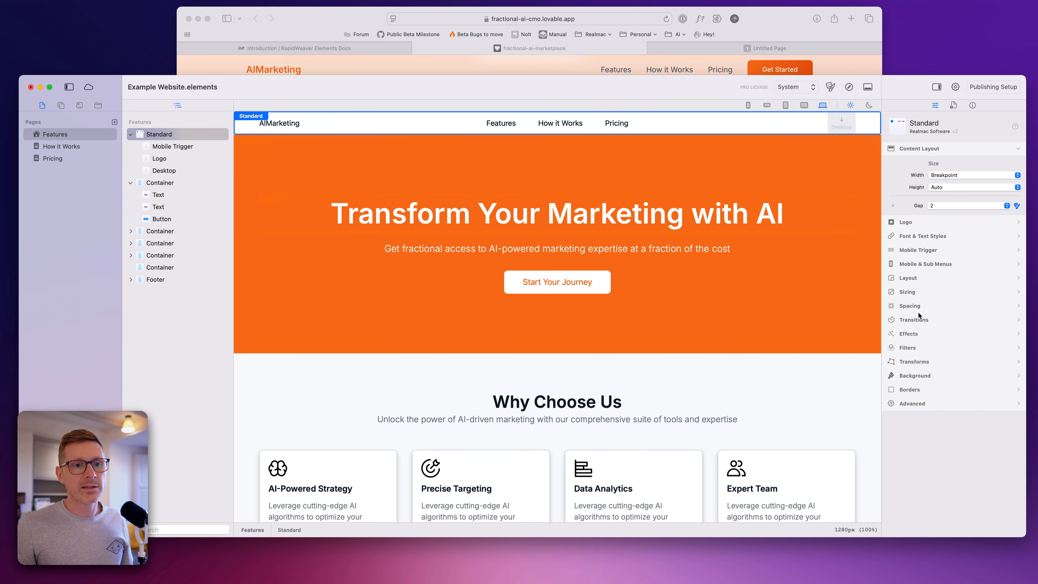
{"action": "left_click", "coordinate": [923, 237]}
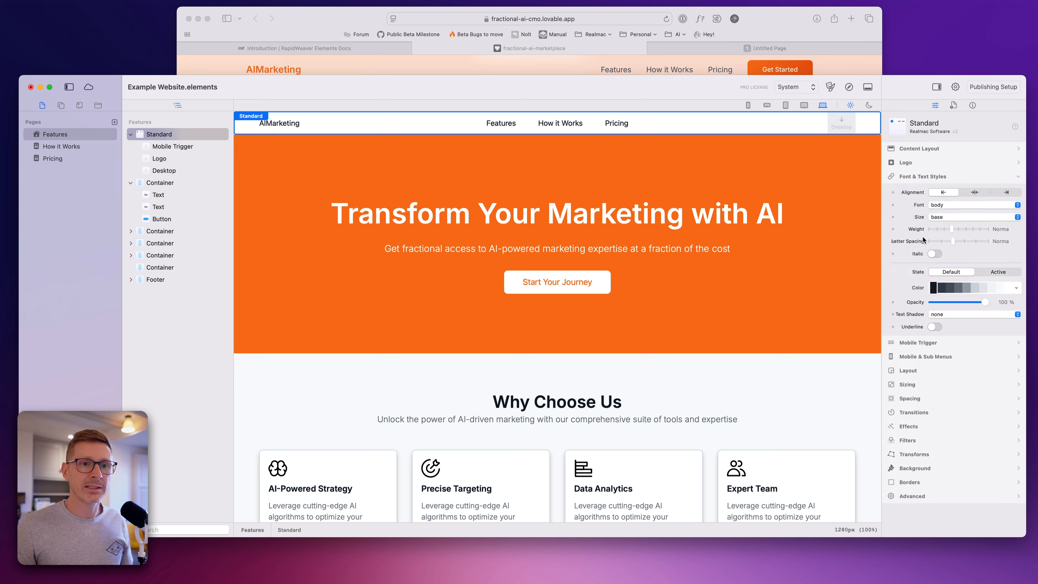
{"action": "left_click", "coordinate": [975, 289]}
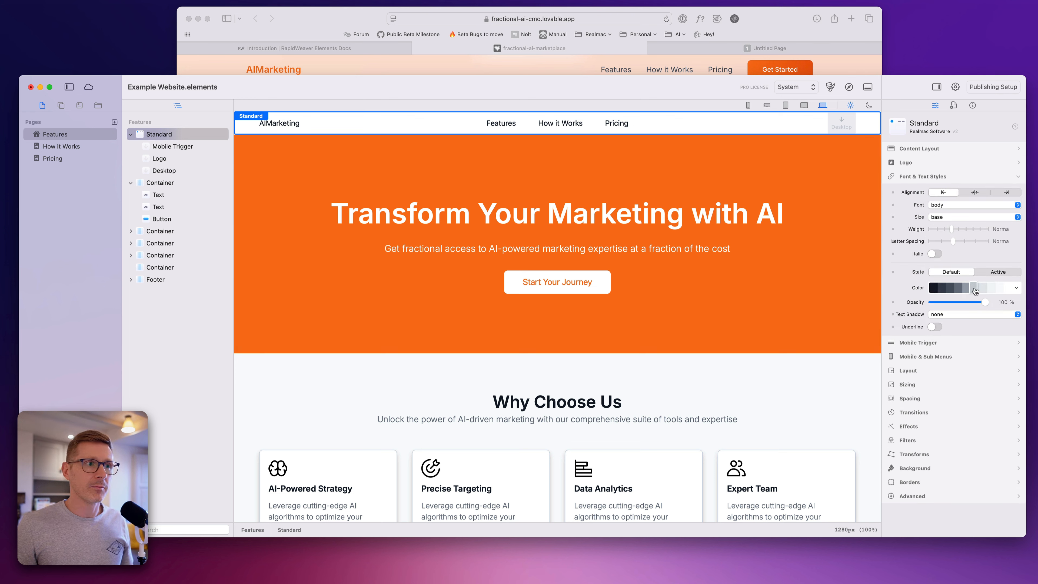
{"action": "left_click", "coordinate": [935, 290]}
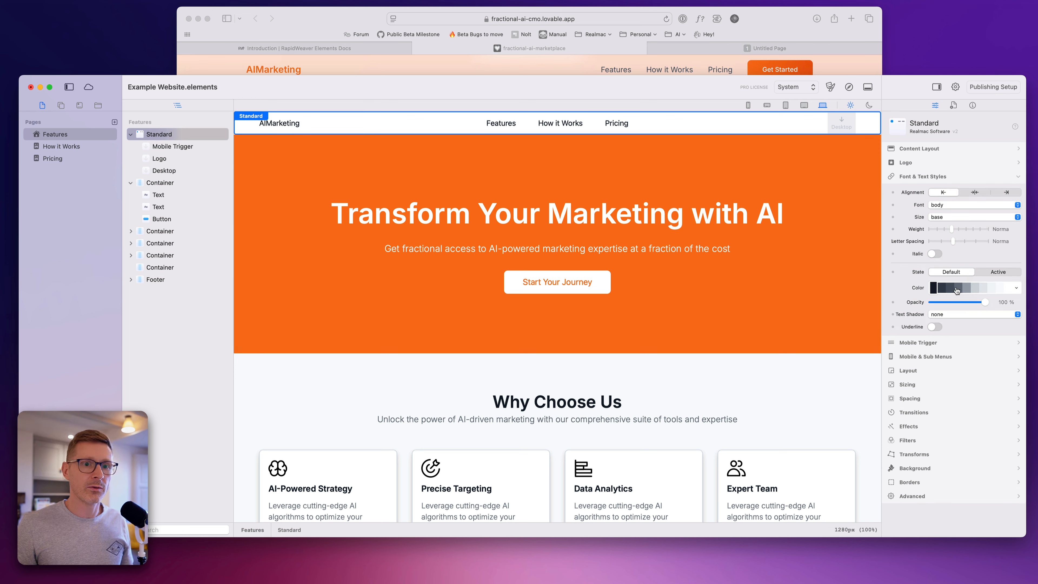
{"action": "left_click", "coordinate": [958, 289]}
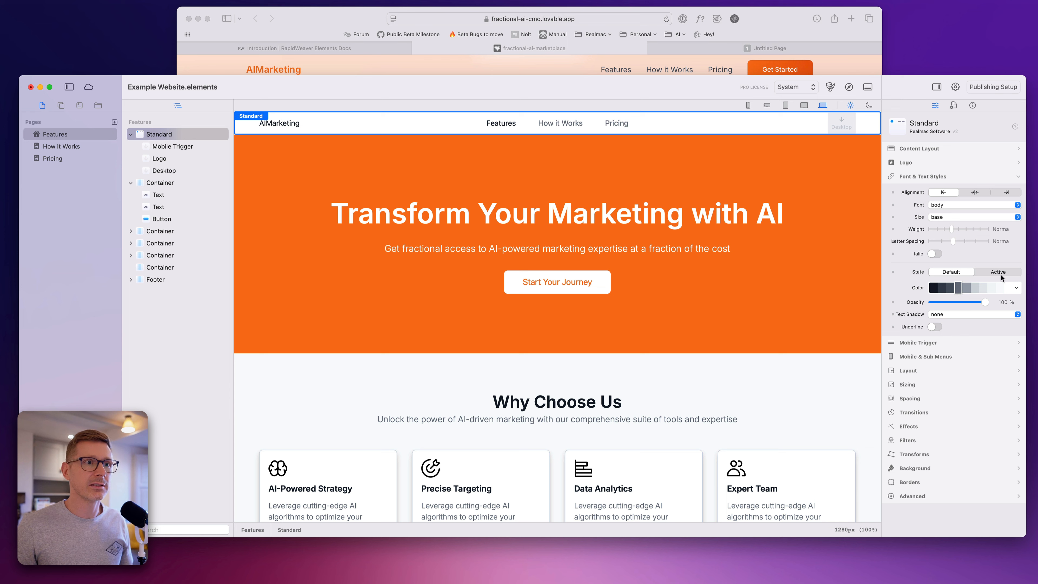
- Try darker gray shades for the navigation's active link color and compare them with the reference site's menu
{"action": "left_click", "coordinate": [1002, 273]}
{"action": "left_click", "coordinate": [947, 287]}
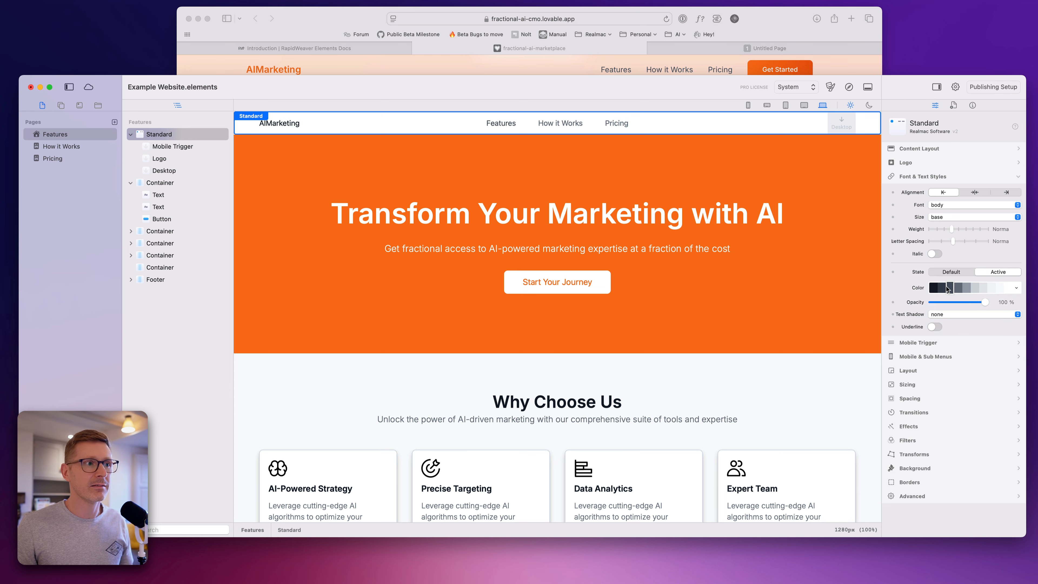
{"action": "left_click", "coordinate": [934, 288]}
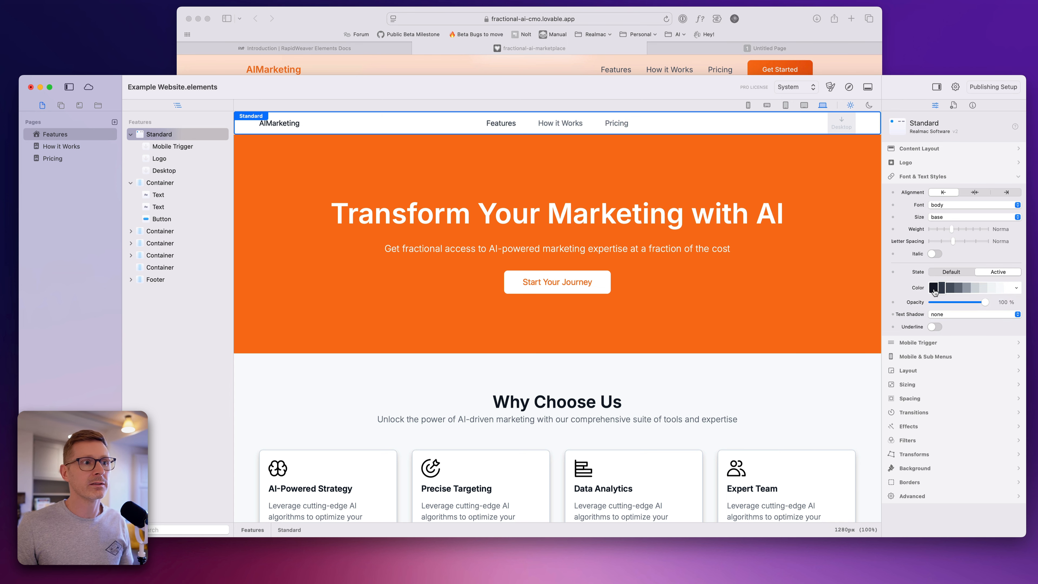
{"action": "left_click", "coordinate": [602, 69]}
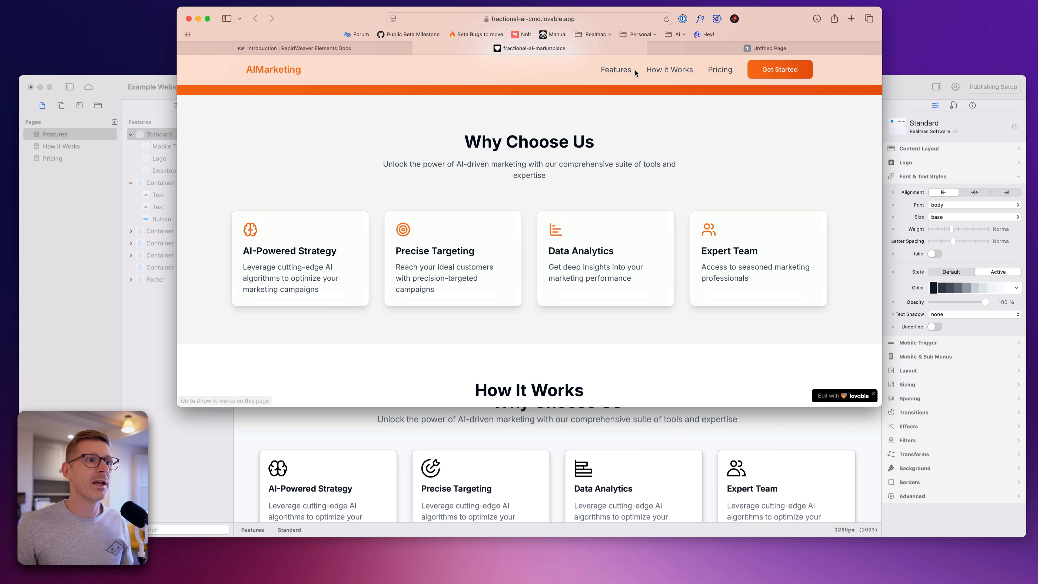
- Switch the navigation's active link color to the orange palette and pick its bright mid-range shade
{"action": "left_click", "coordinate": [981, 293]}
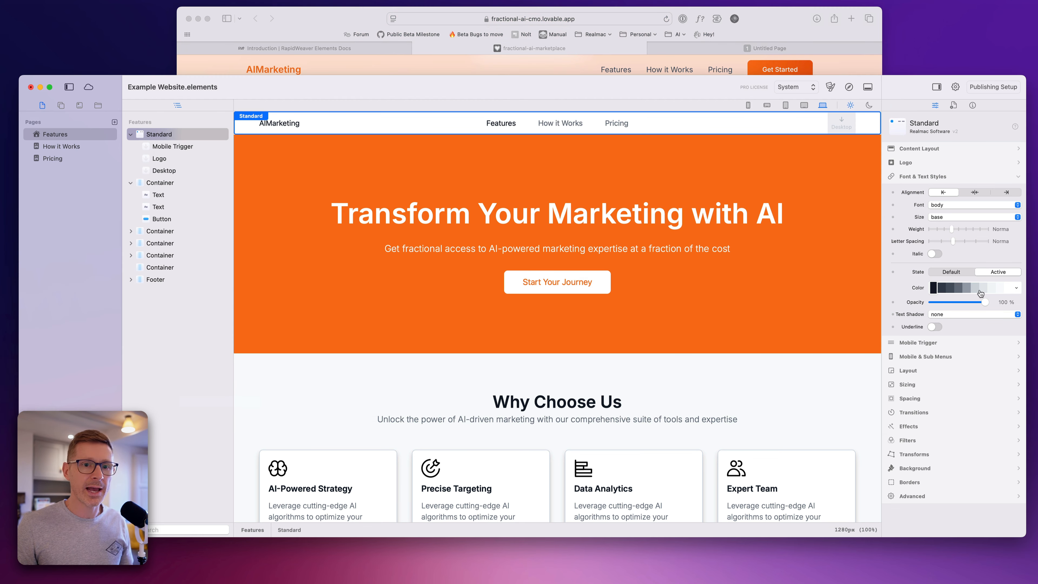
{"action": "left_click", "coordinate": [1018, 289]}
{"action": "type", "text": "ori"}
{"action": "key", "text": "BackSpace"}
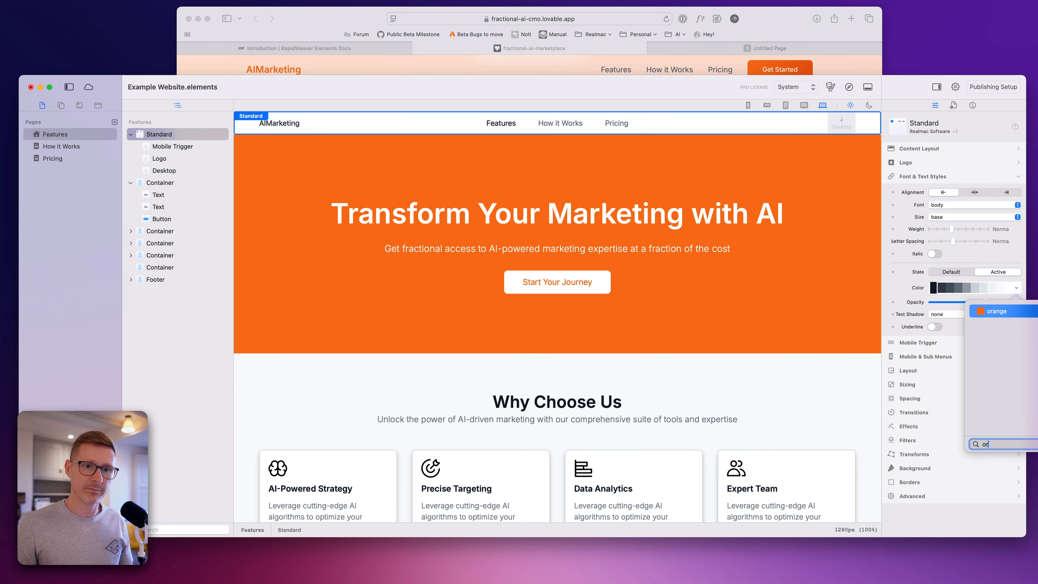
{"action": "key", "text": "Return"}
{"action": "left_click", "coordinate": [983, 291]}
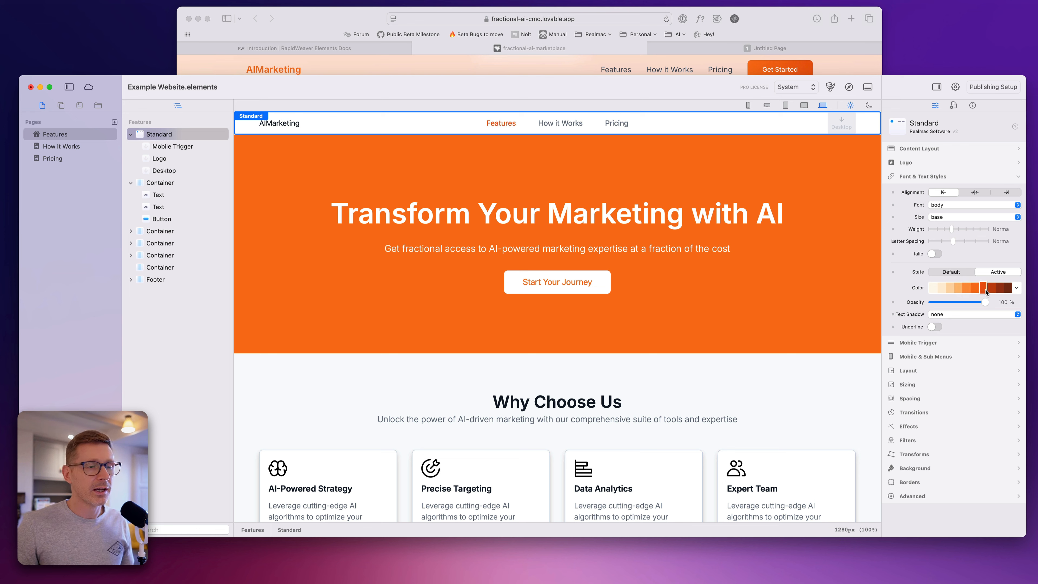
{"action": "left_click", "coordinate": [975, 288]}
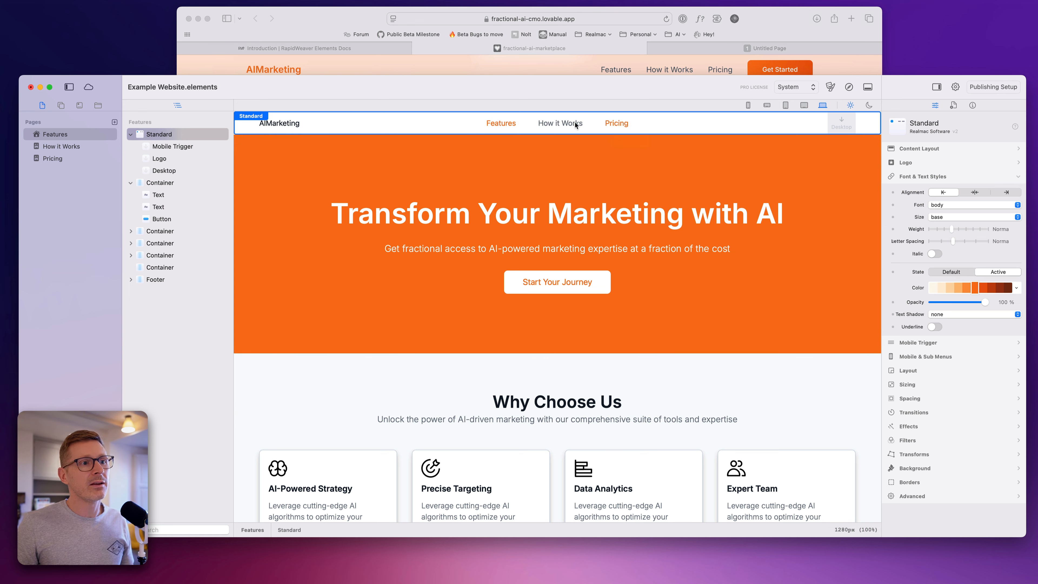
- Set the navigation's default link color one gray shade darker and align the links to the right
{"action": "left_click", "coordinate": [960, 272]}
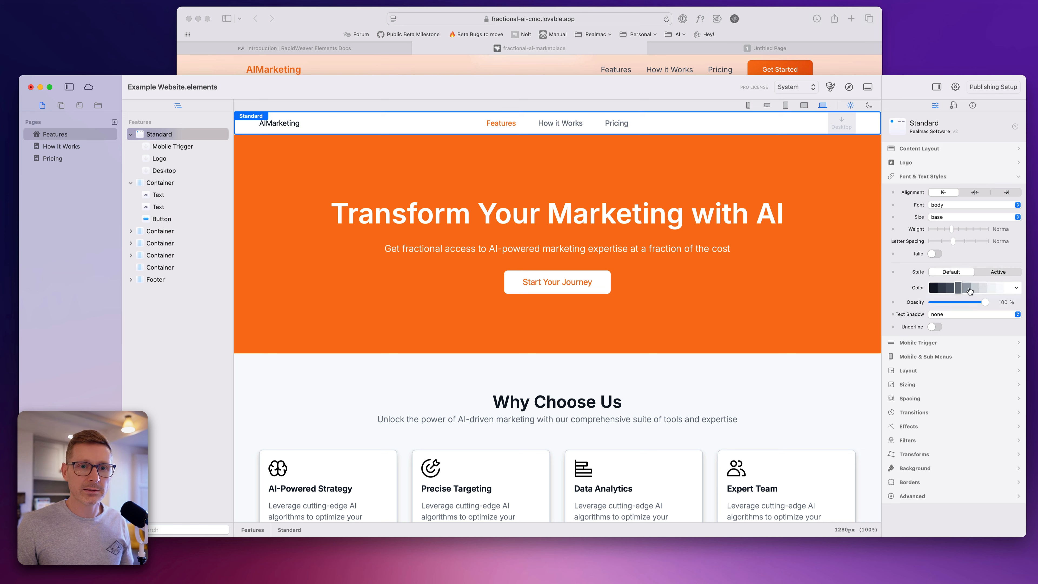
{"action": "left_click", "coordinate": [953, 288]}
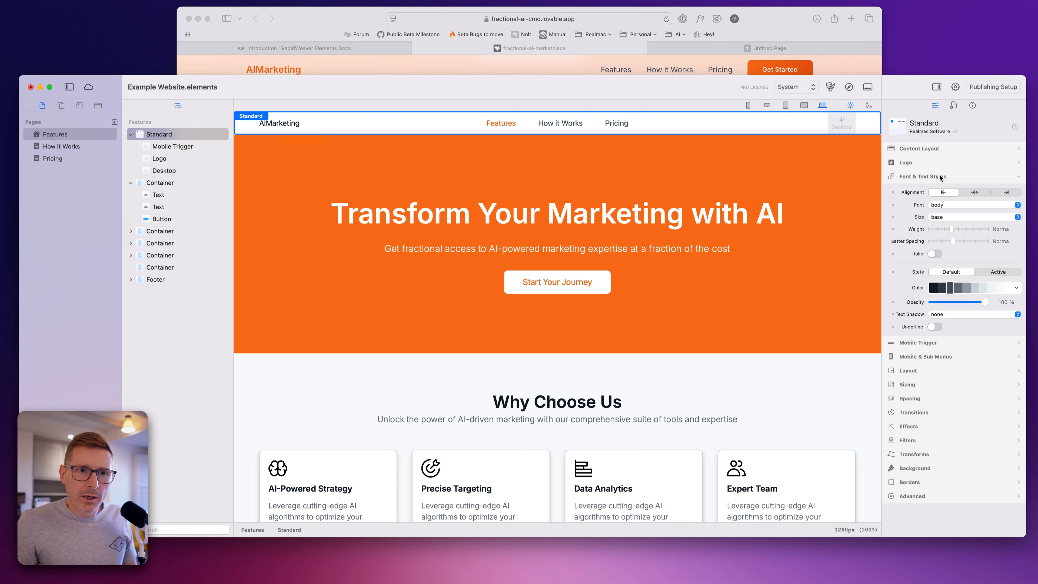
{"action": "left_click", "coordinate": [981, 191]}
{"action": "left_click", "coordinate": [999, 191]}
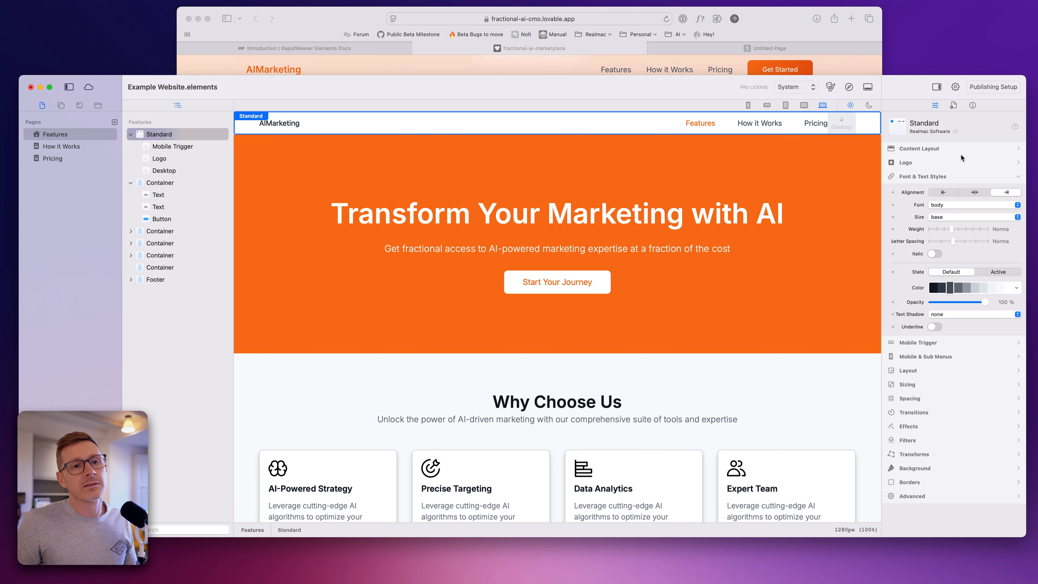
- Switch the navigation's logo title to the orange palette and pick a medium-dark shade
{"action": "left_click", "coordinate": [926, 171]}
{"action": "left_click", "coordinate": [926, 163]}
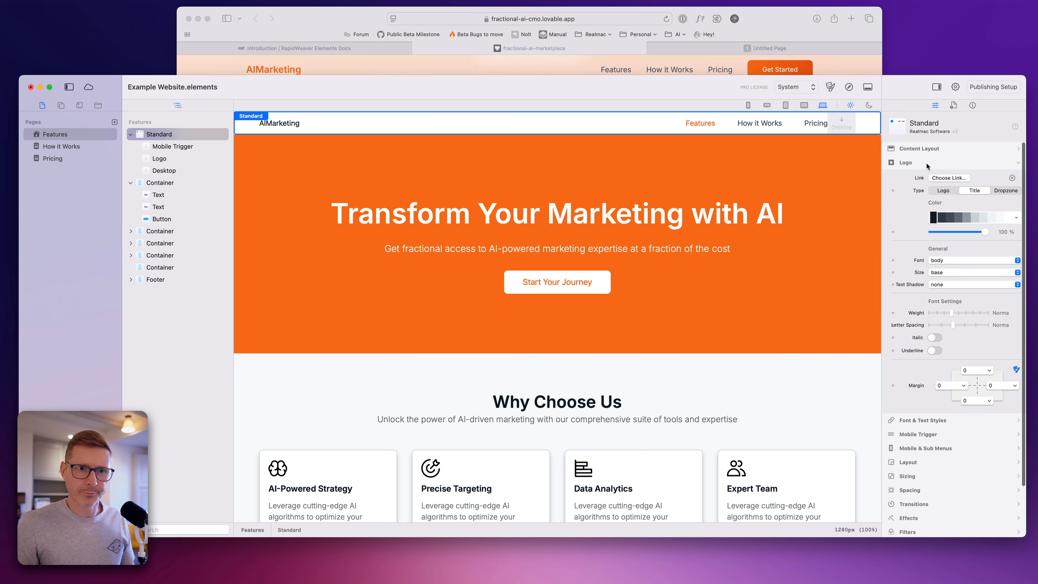
{"action": "left_click", "coordinate": [1016, 218]}
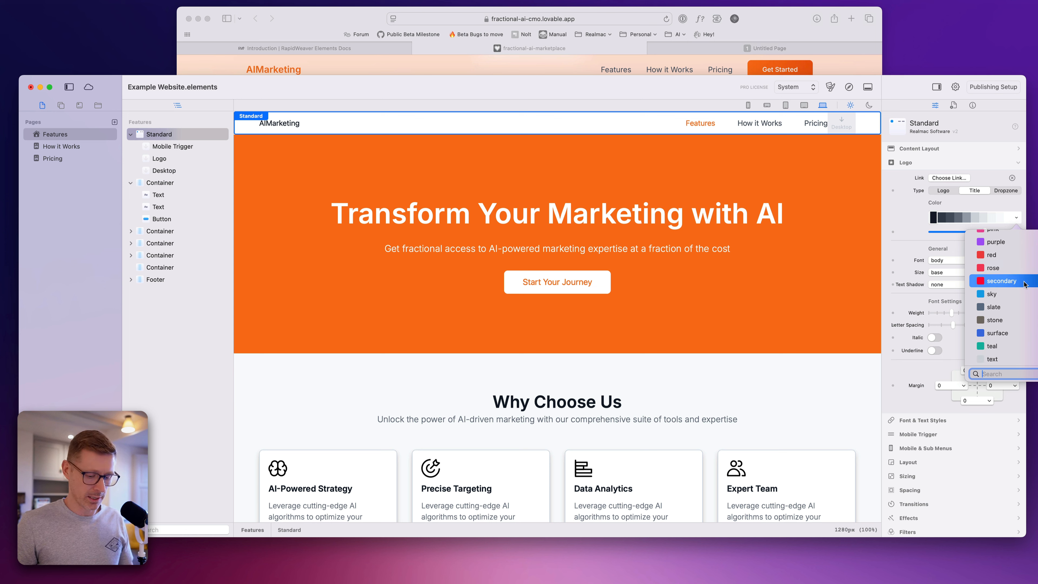
{"action": "left_click", "coordinate": [1010, 237]}
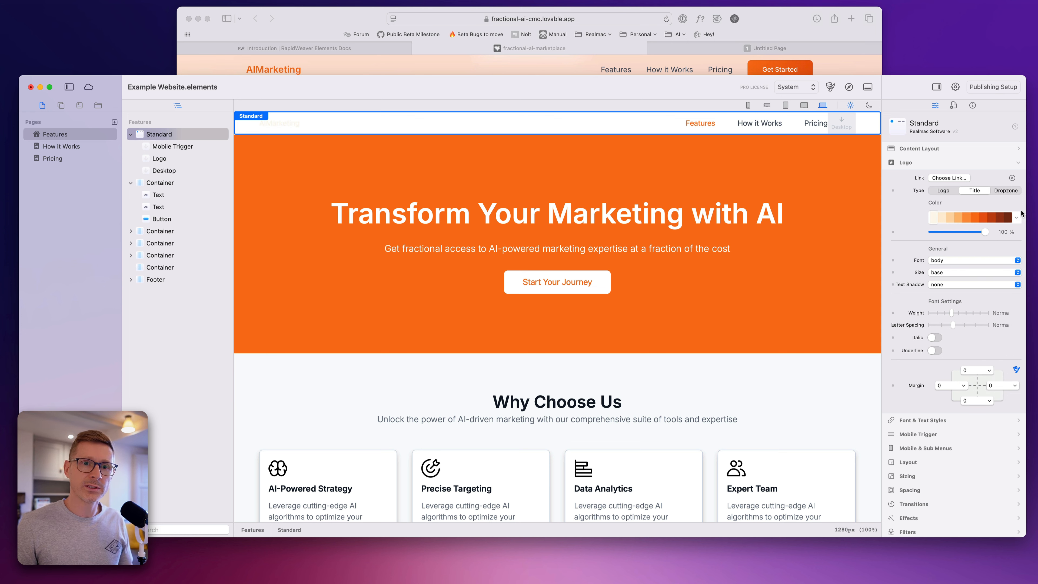
{"action": "left_click", "coordinate": [984, 218]}
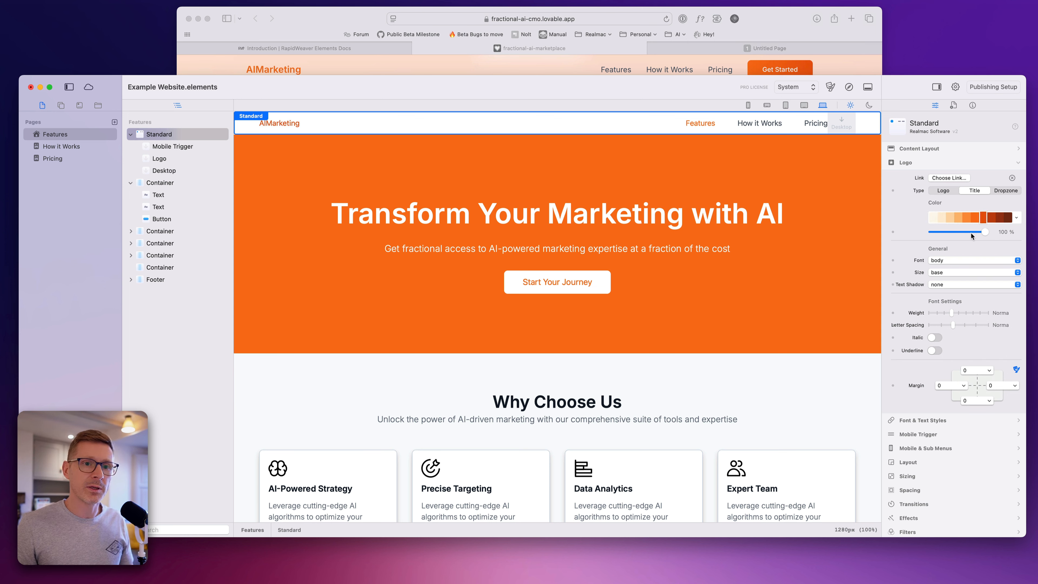
- Set the logo title to medium weight and xl size, and lighten its color by one orange shade
{"action": "left_click_drag", "start_coordinate": [964, 313], "coordinate": [959, 313]}
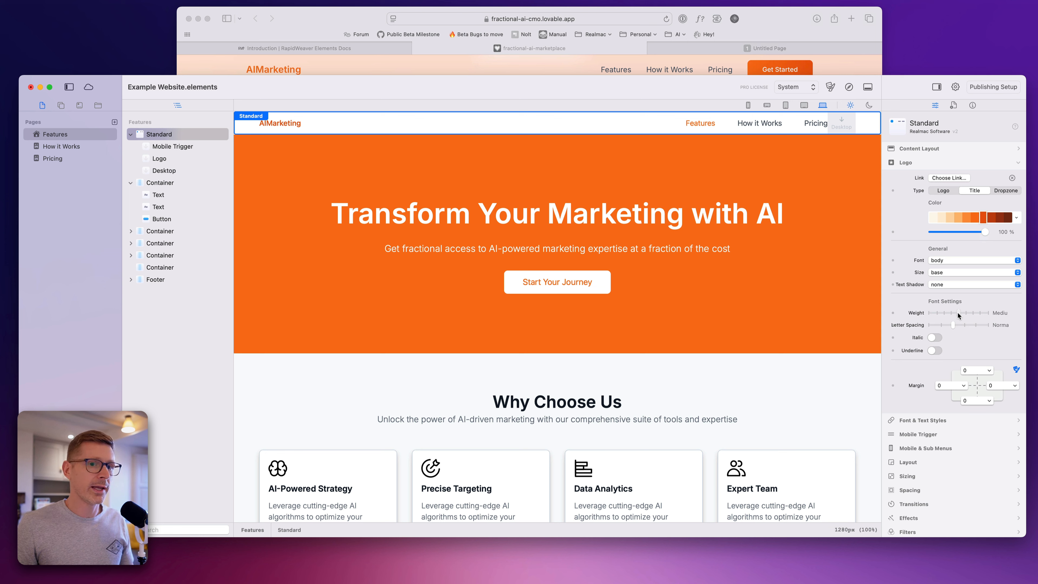
{"action": "left_click", "coordinate": [956, 261]}
{"action": "left_click", "coordinate": [955, 263]}
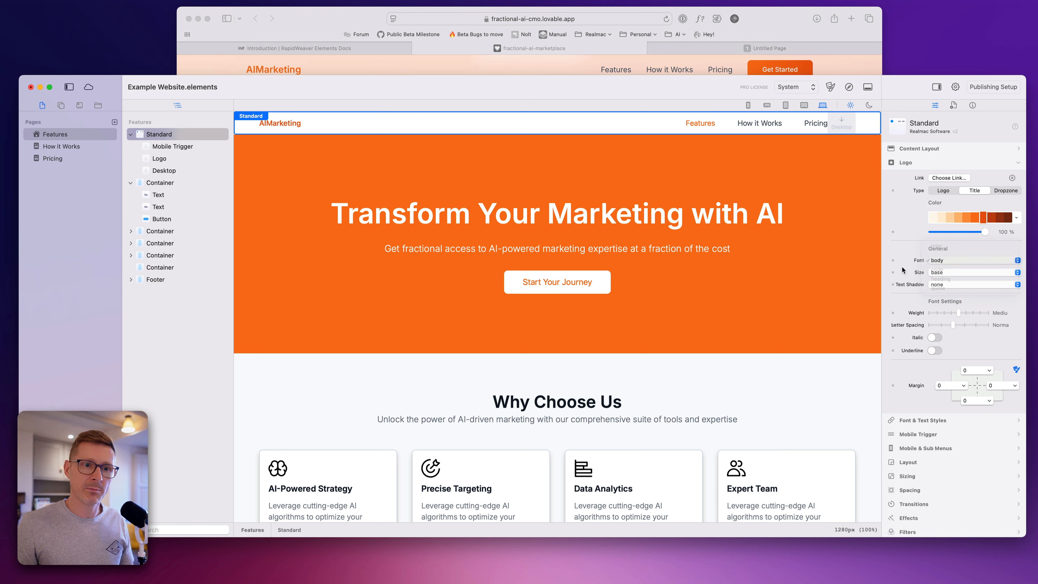
{"action": "left_click", "coordinate": [961, 272]}
{"action": "left_click", "coordinate": [961, 299]}
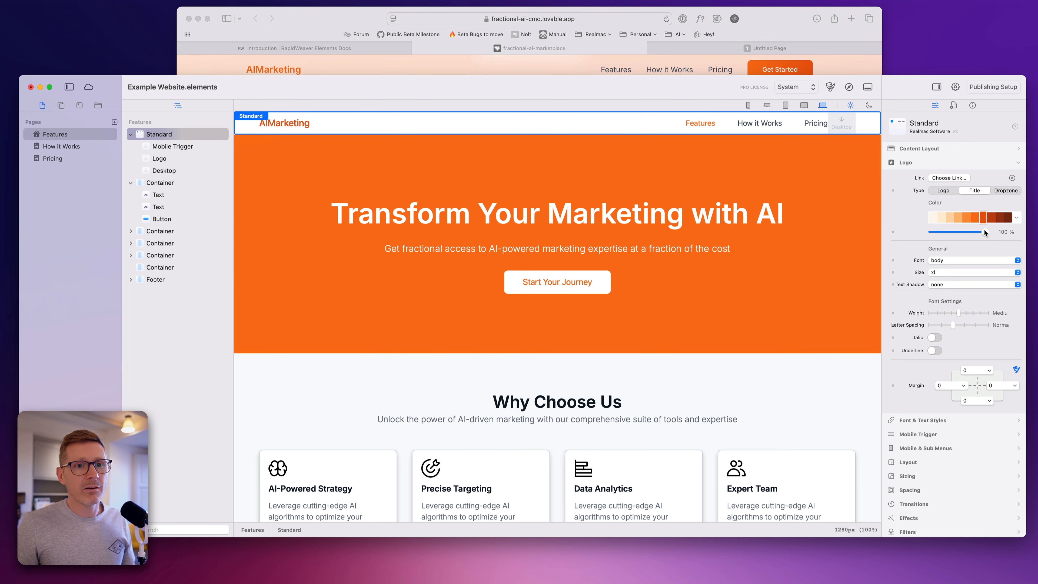
{"action": "left_click", "coordinate": [977, 218]}
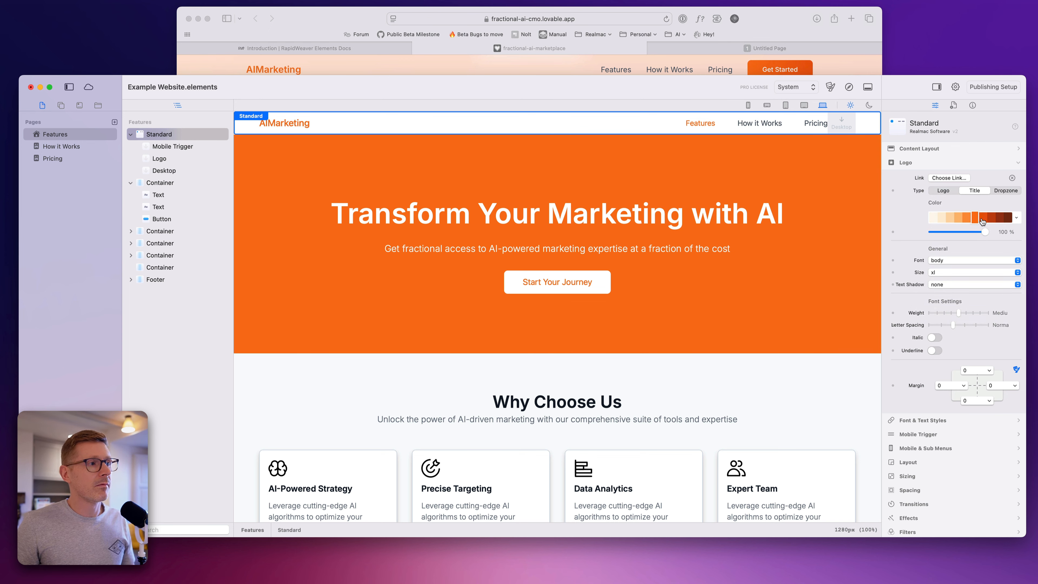
- Try the Logo and Dropzone logo types, check the project's logo setting and available components, and return to the Title type
{"action": "left_click", "coordinate": [941, 190]}
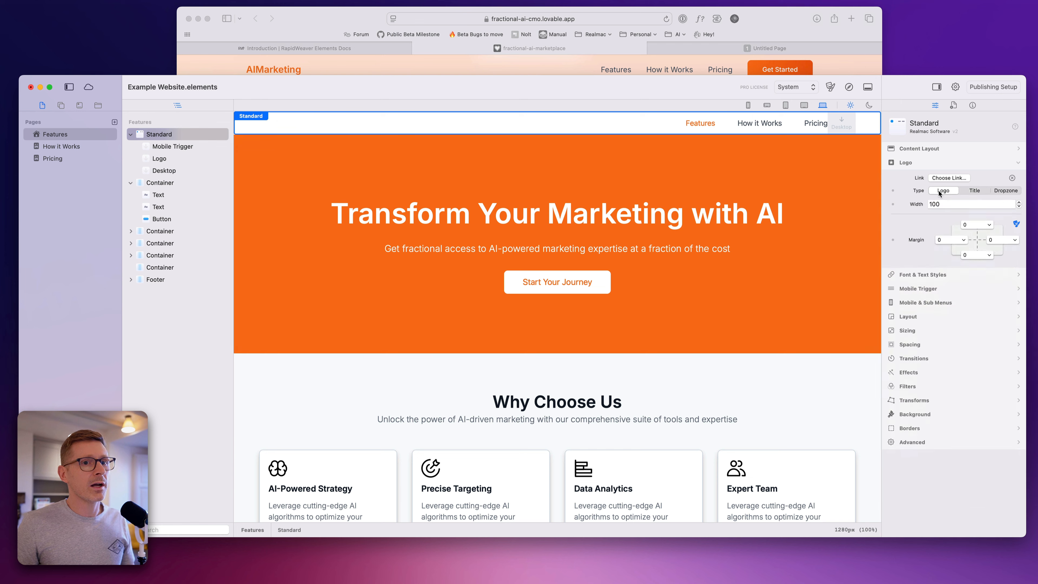
{"action": "left_click", "coordinate": [951, 87]}
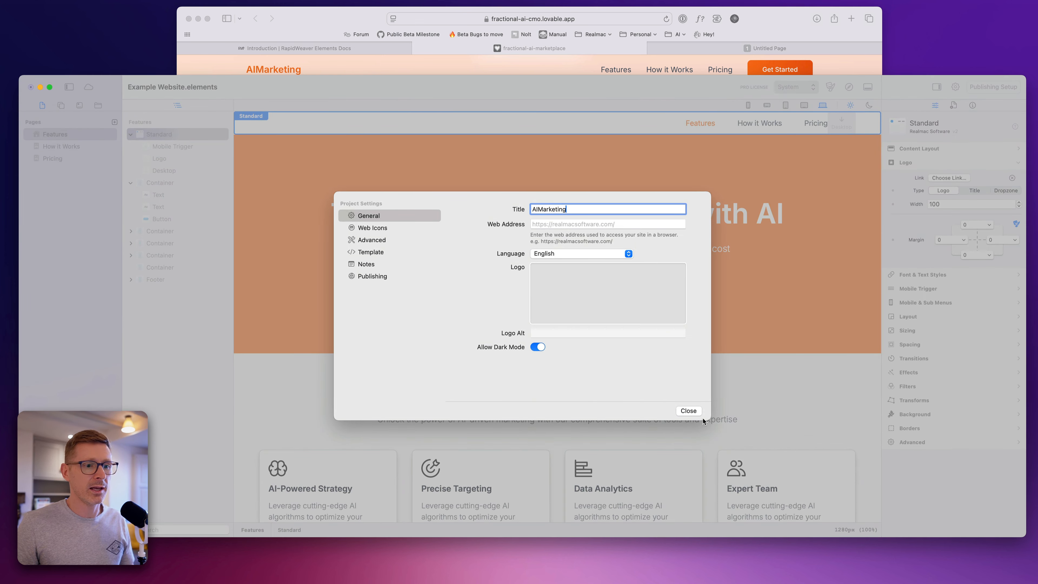
{"action": "left_click", "coordinate": [688, 411]}
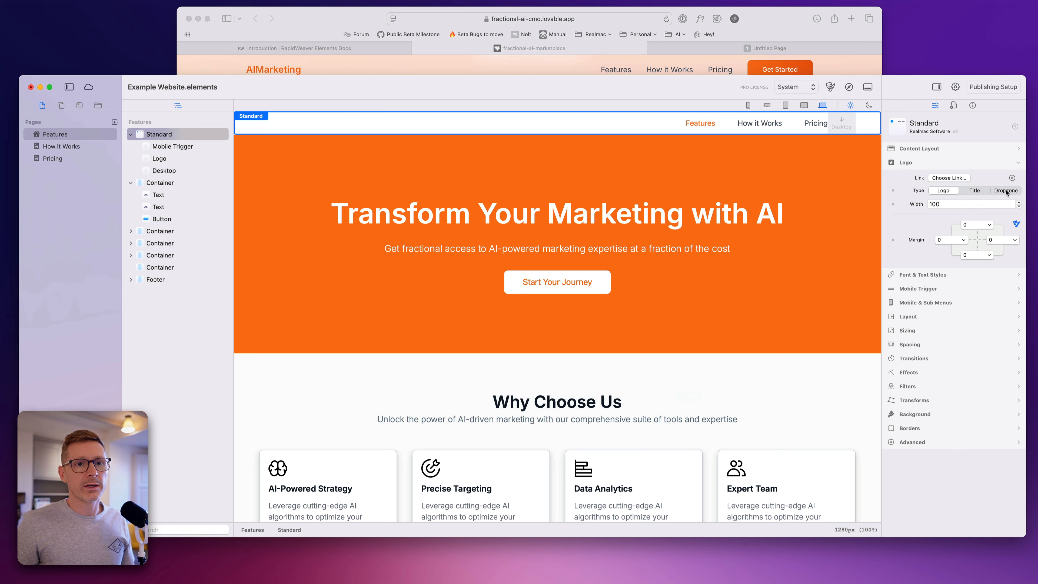
{"action": "left_click", "coordinate": [1006, 191]}
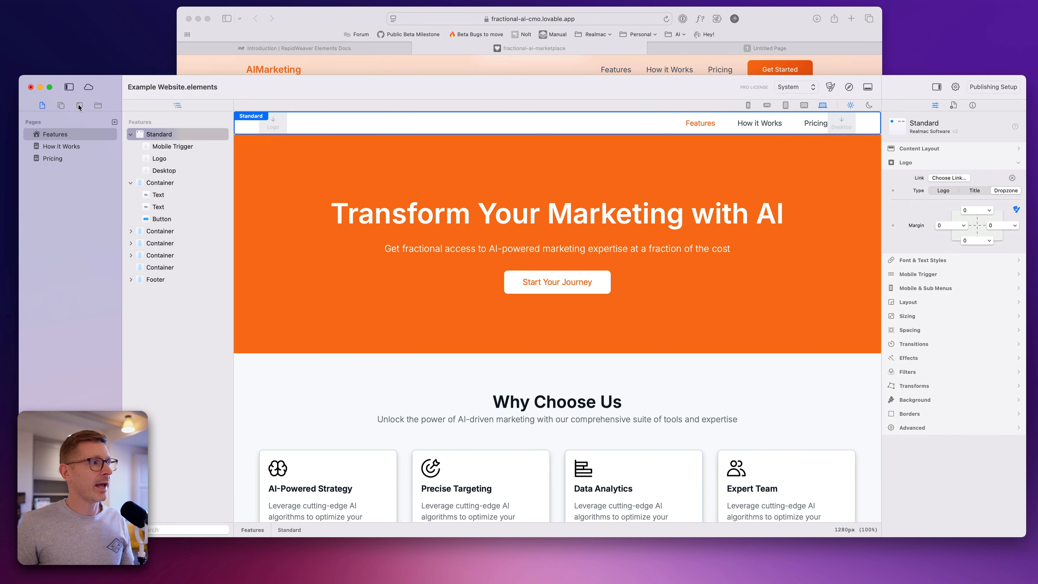
{"action": "left_click", "coordinate": [61, 105]}
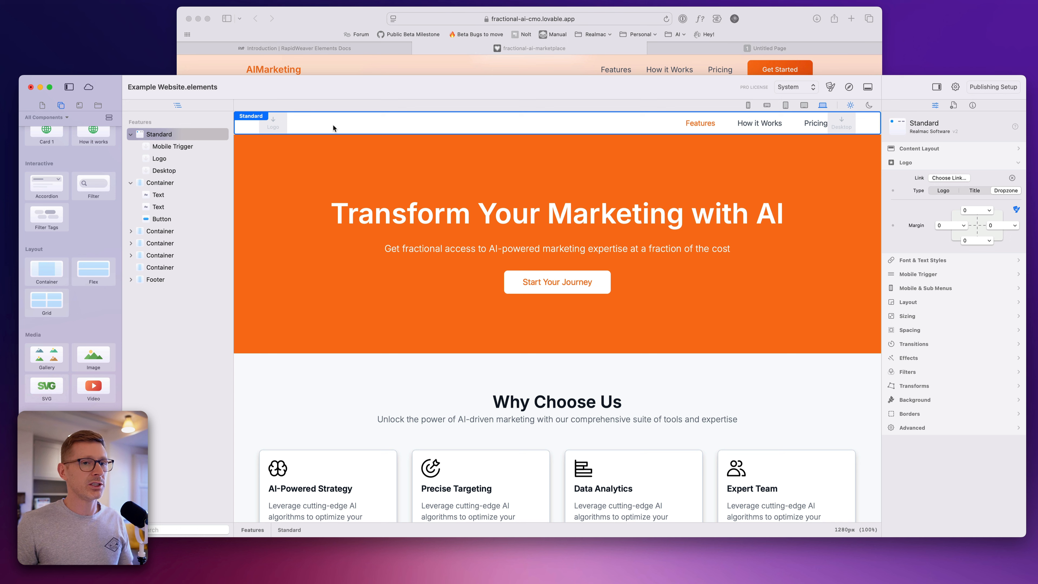
{"action": "left_click", "coordinate": [973, 190]}
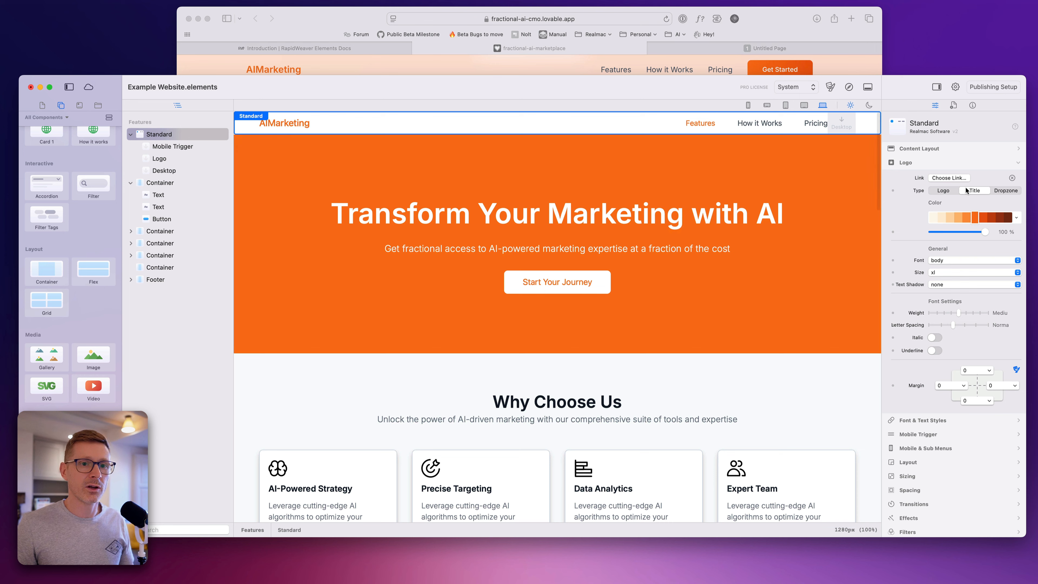
- Work the Standard navigation's linked top and bottom padding down from 10 through 5, 4 and 3.5 to 3
{"action": "left_click", "coordinate": [940, 163]}
{"action": "left_click_drag", "start_coordinate": [595, 85], "coordinate": [595, 98]}
{"action": "left_click", "coordinate": [932, 259]}
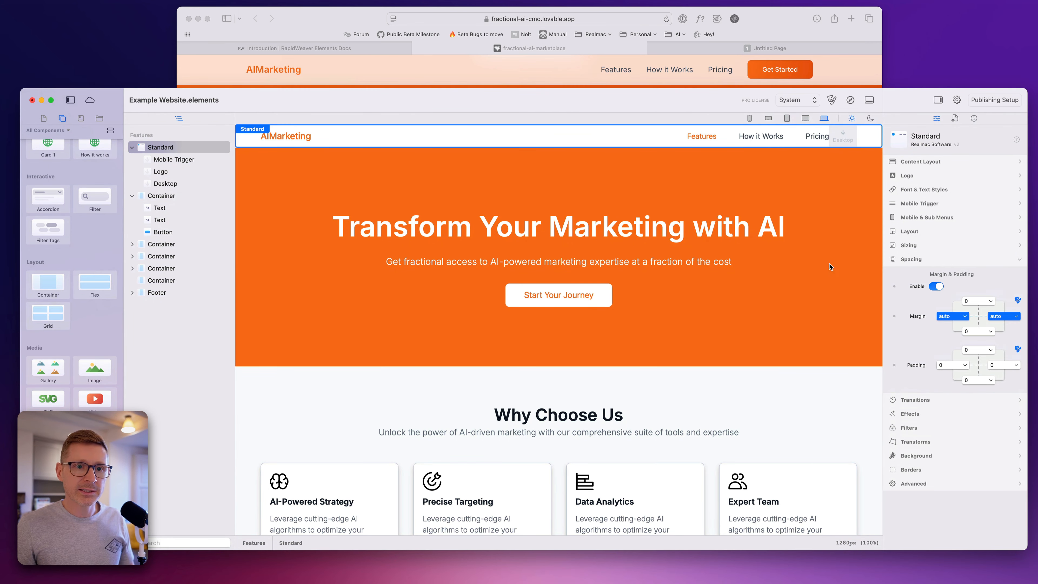
{"action": "left_click", "coordinate": [980, 355]}
{"action": "left_click", "coordinate": [979, 493]}
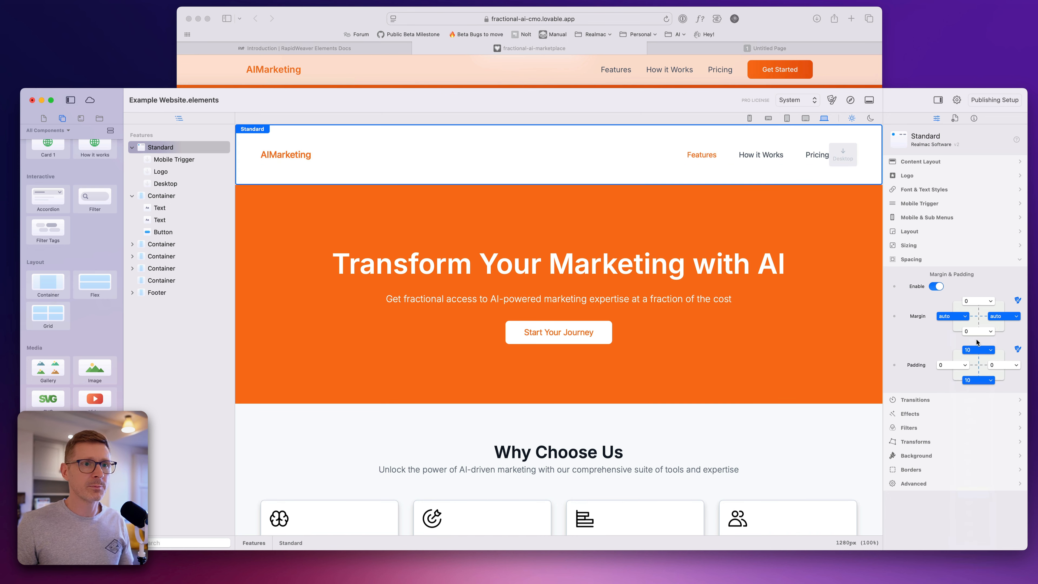
{"action": "left_click", "coordinate": [979, 351]}
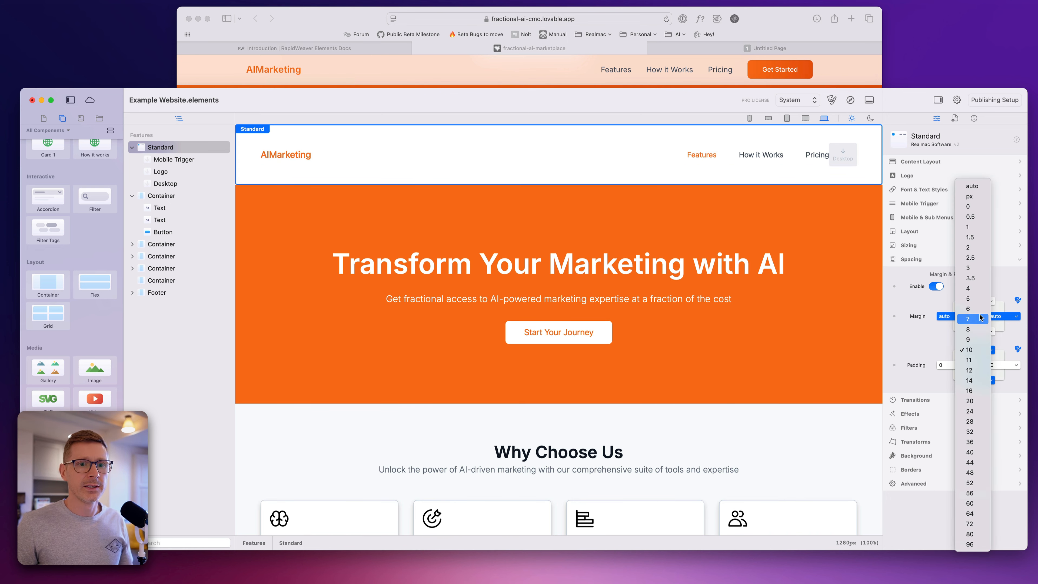
{"action": "left_click", "coordinate": [979, 299]}
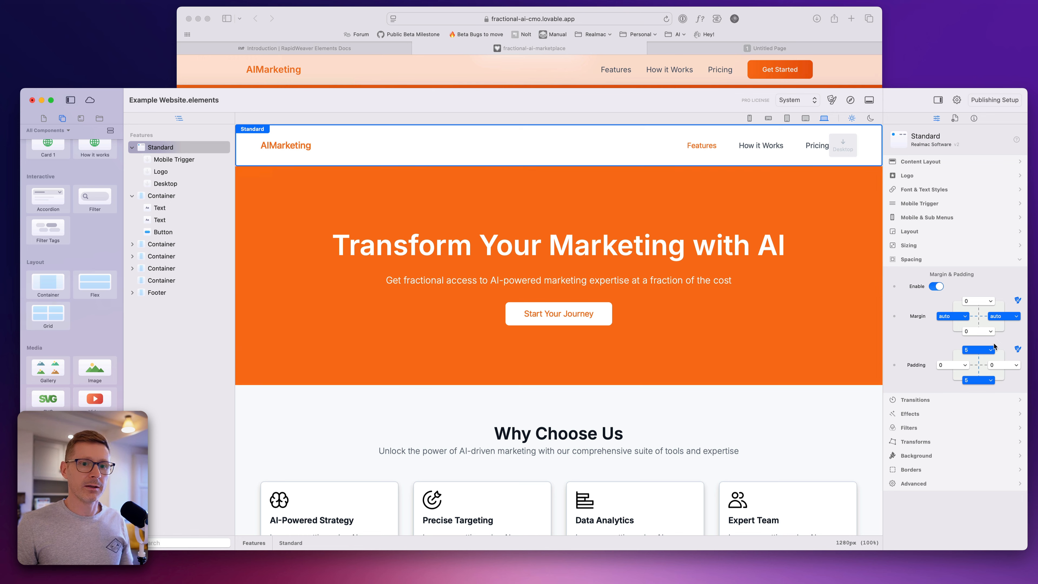
{"action": "left_click", "coordinate": [981, 349]}
{"action": "left_click", "coordinate": [981, 339]}
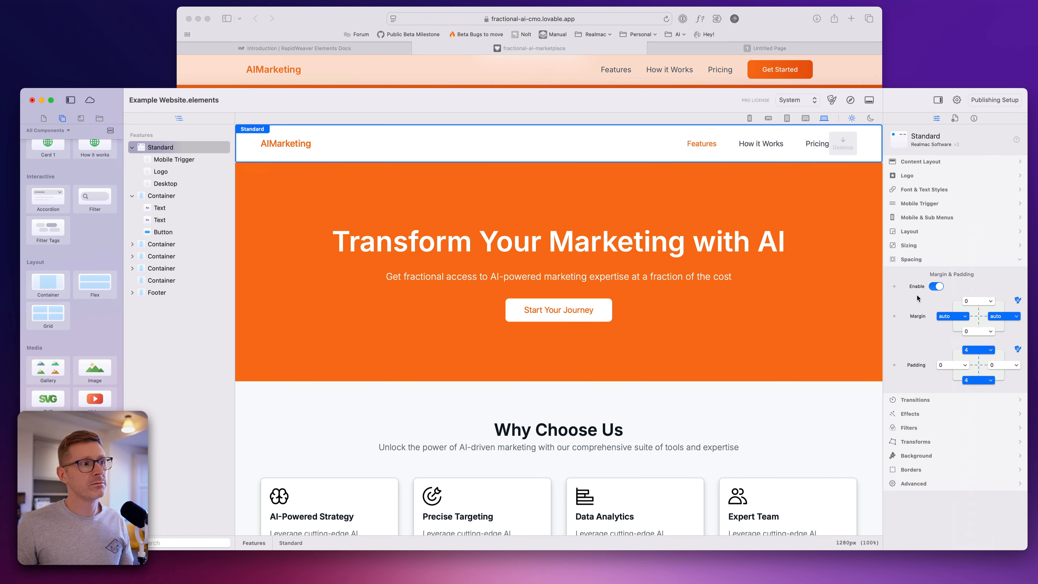
{"action": "left_click", "coordinate": [981, 352]}
{"action": "left_click", "coordinate": [981, 340]}
{"action": "left_click", "coordinate": [980, 351]}
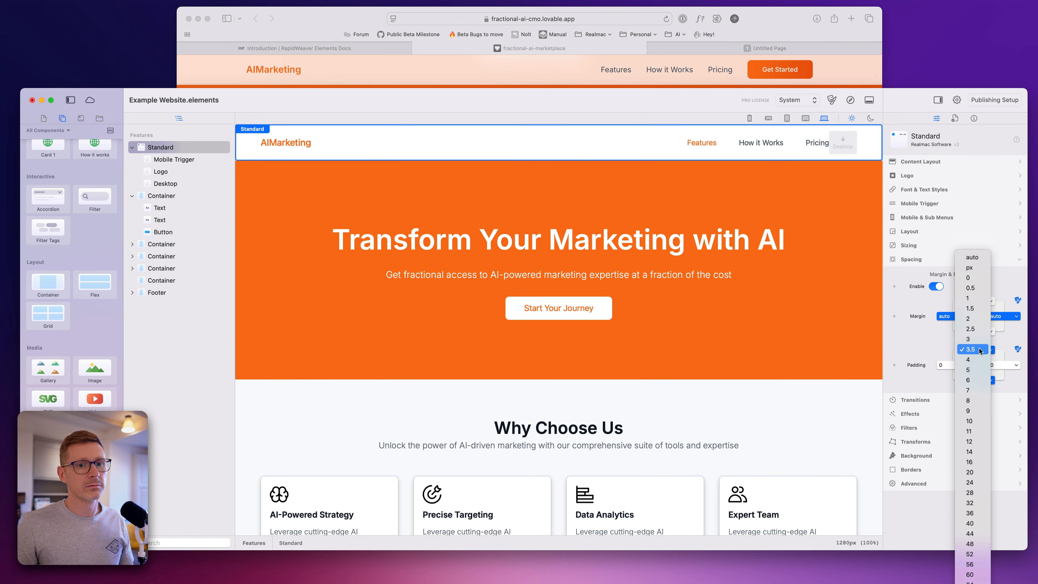
{"action": "left_click", "coordinate": [981, 340]}
{"action": "left_click", "coordinate": [741, 185]}
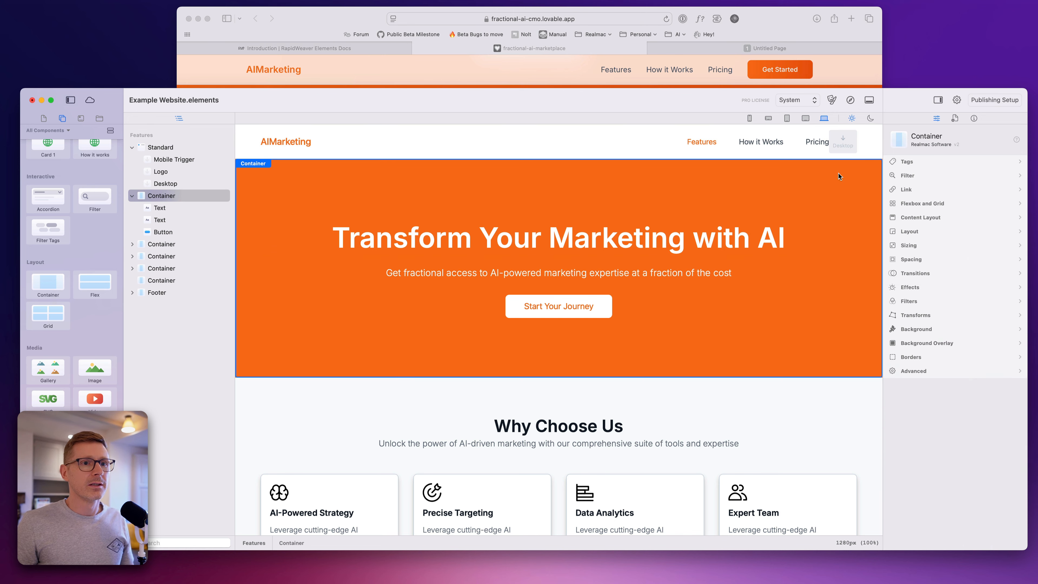
- Add a Button to the navigation's Desktop dropzone and label it "Get Started"
{"action": "left_click", "coordinate": [846, 141]}
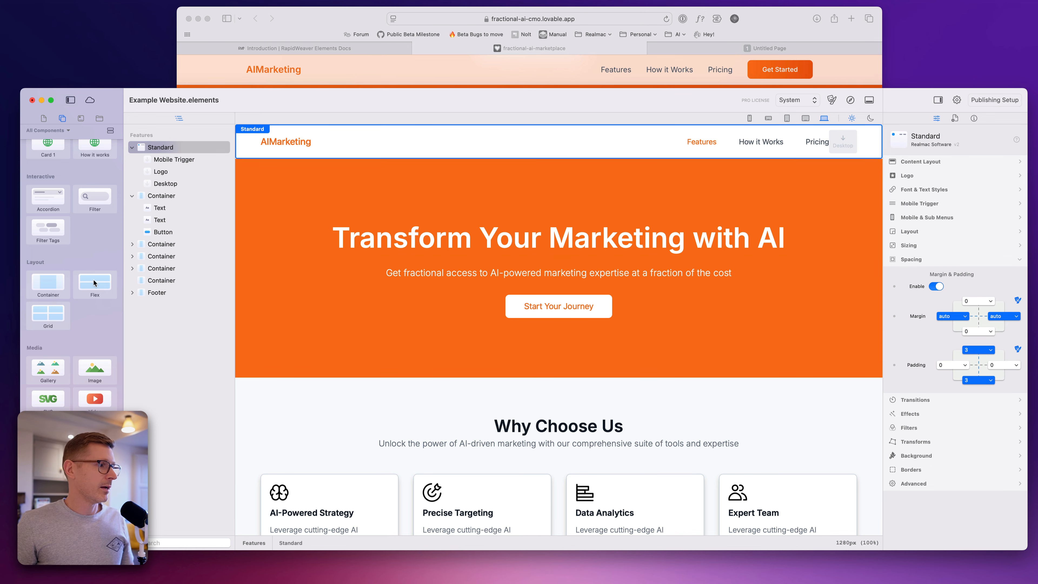
{"action": "scroll", "coordinate": [85, 300], "scroll_direction": "down", "scroll_amount": 10}
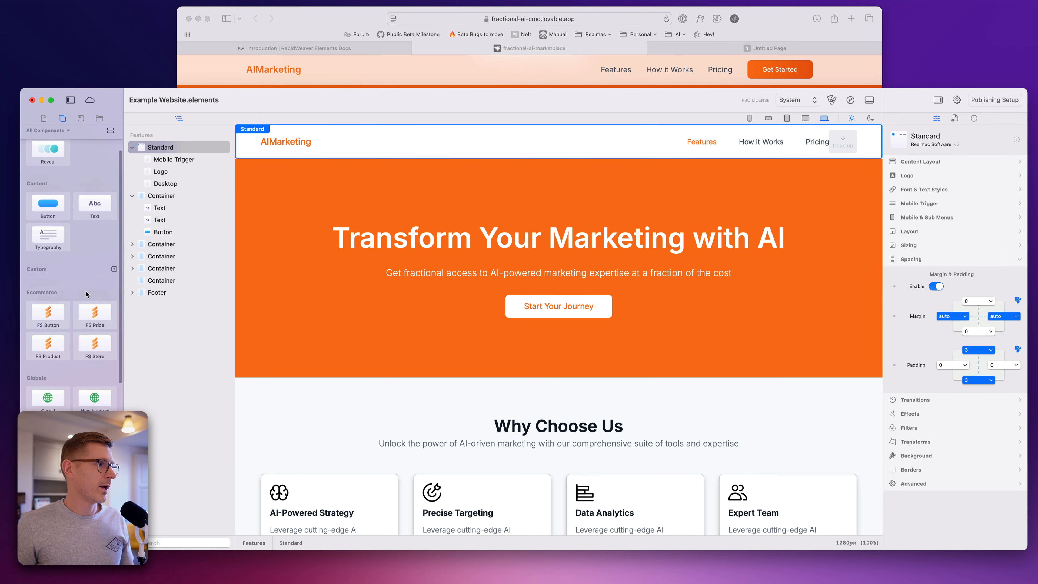
{"action": "left_click_drag", "start_coordinate": [48, 214], "coordinate": [836, 144]}
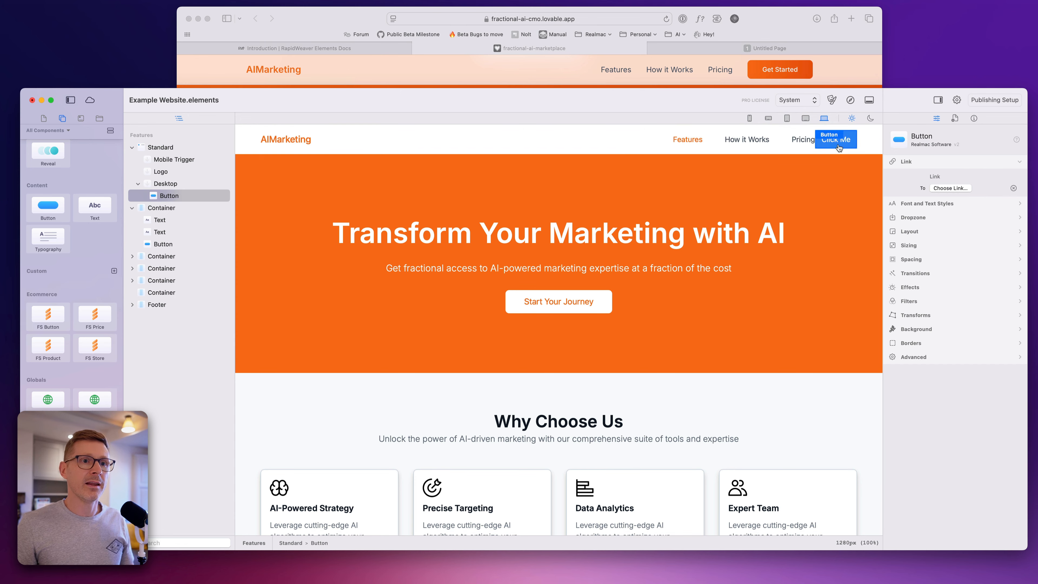
{"action": "double_click", "coordinate": [837, 145]}
{"action": "type", "text": "Get Started"}
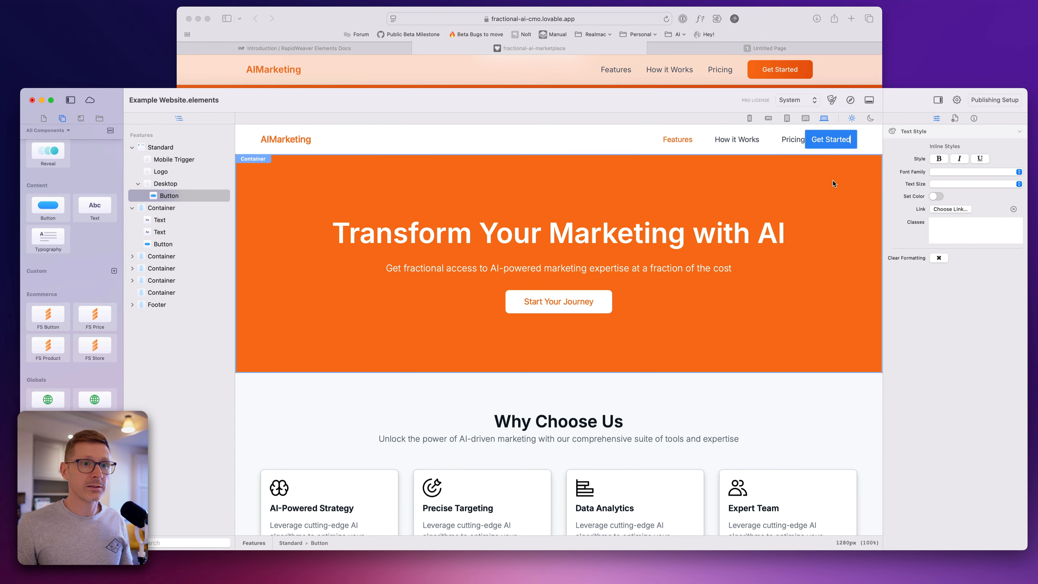
{"action": "key", "text": "Escape"}
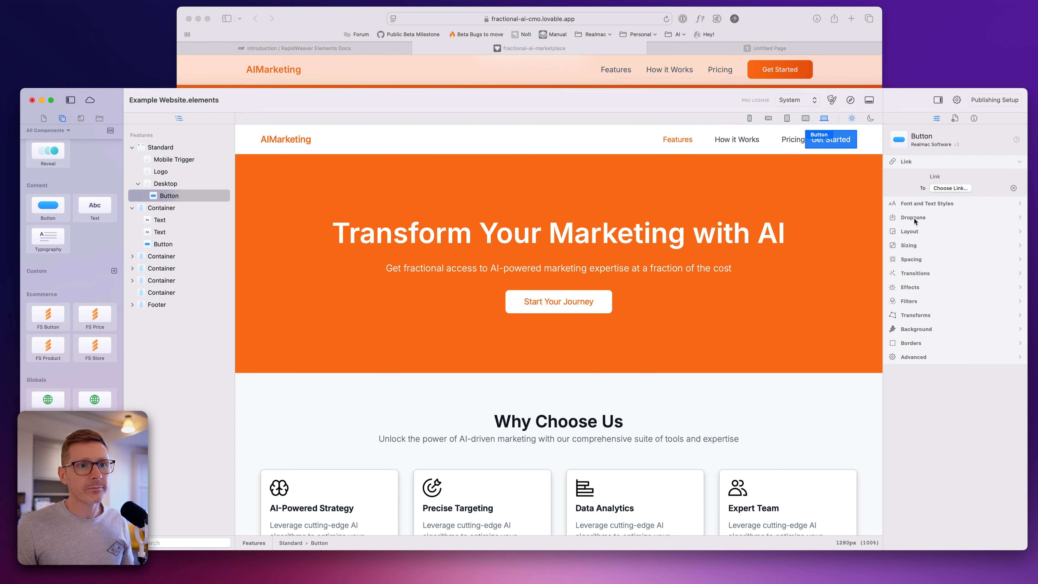
- Set the Get Started button's solid background color for the hover start state to the orange palette
{"action": "left_click", "coordinate": [932, 327]}
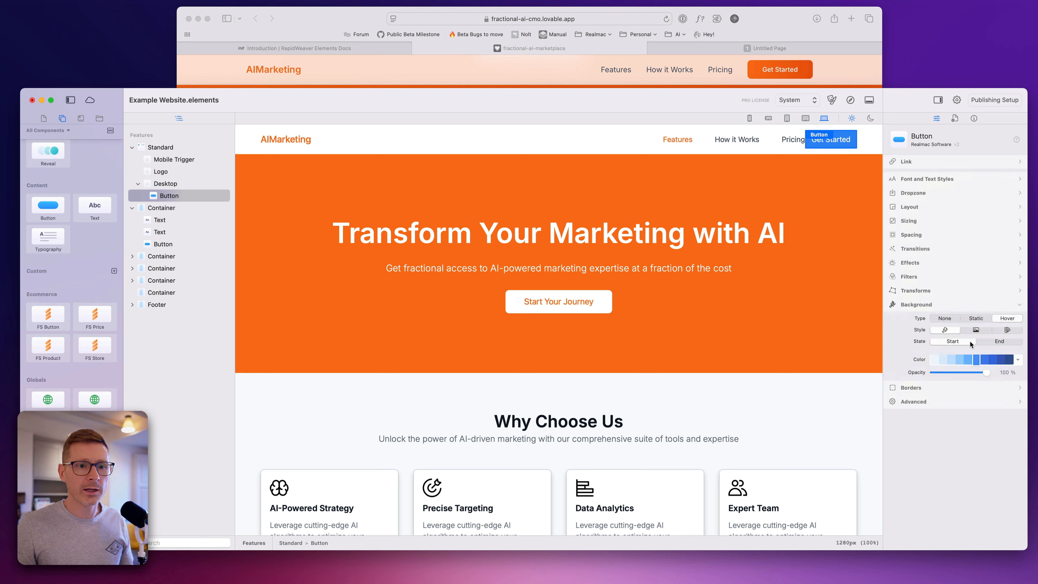
{"action": "left_click", "coordinate": [1018, 364]}
{"action": "type", "text": "or"}
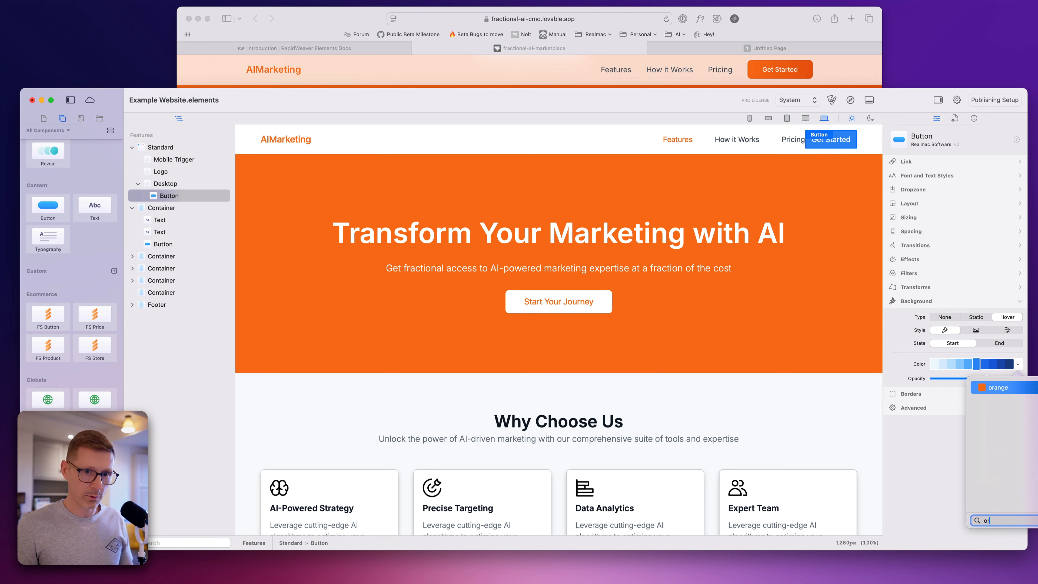
{"action": "key", "text": "Return"}
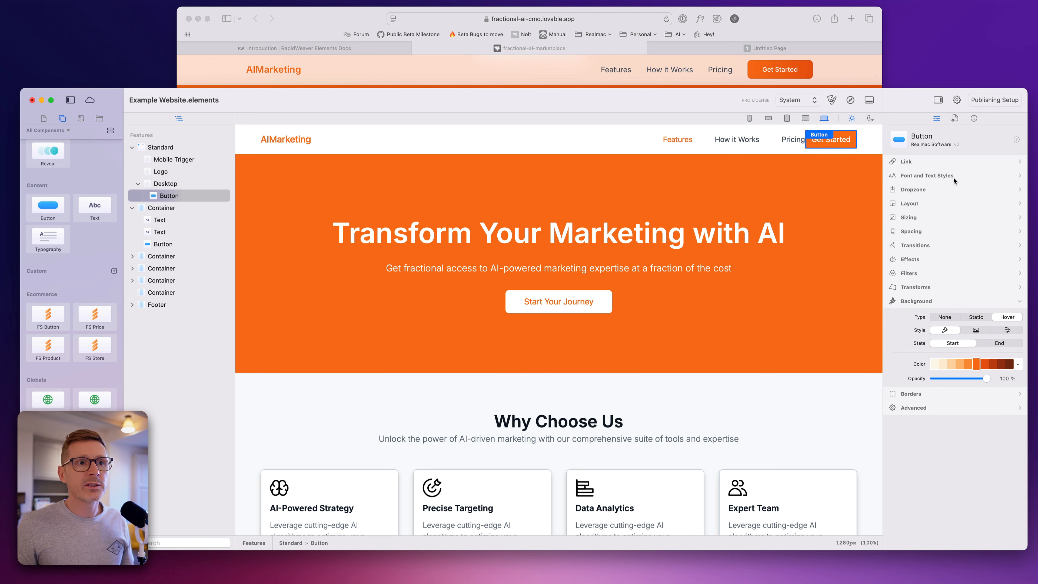
- Change the Get Started button's background to a gradient with both the From and To colors in the orange palette
{"action": "left_click", "coordinate": [1010, 331]}
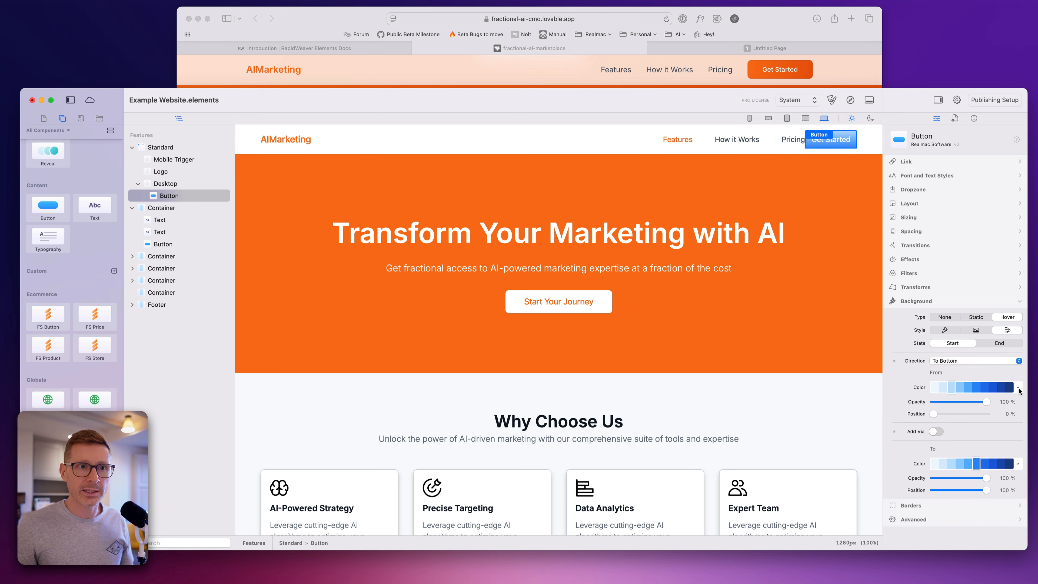
{"action": "left_click", "coordinate": [1018, 387]}
{"action": "type", "text": "or"}
{"action": "key", "text": "Return"}
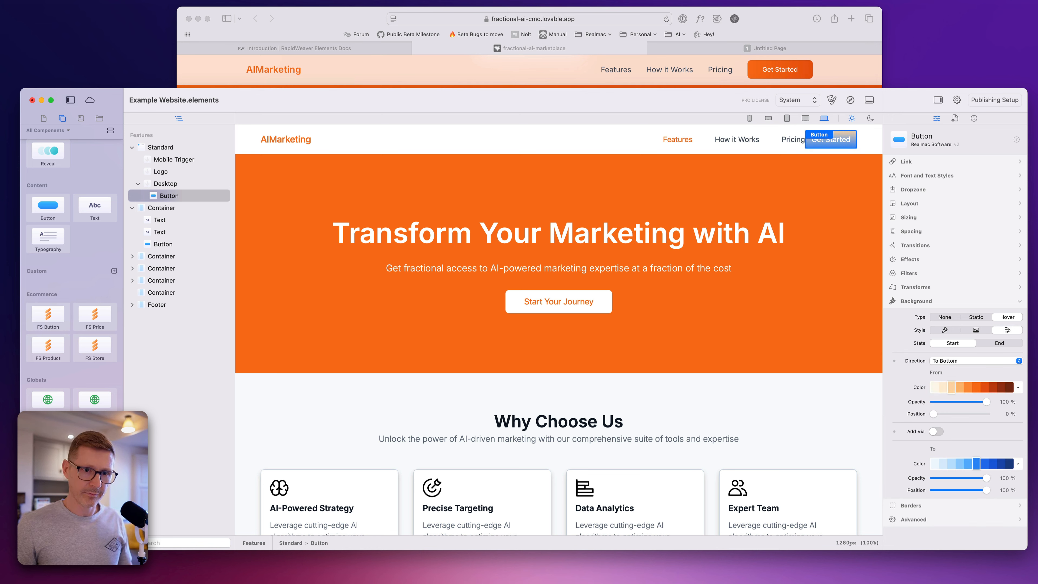
{"action": "left_click", "coordinate": [1018, 463]}
{"action": "type", "text": "or"}
{"action": "key", "text": "Return"}
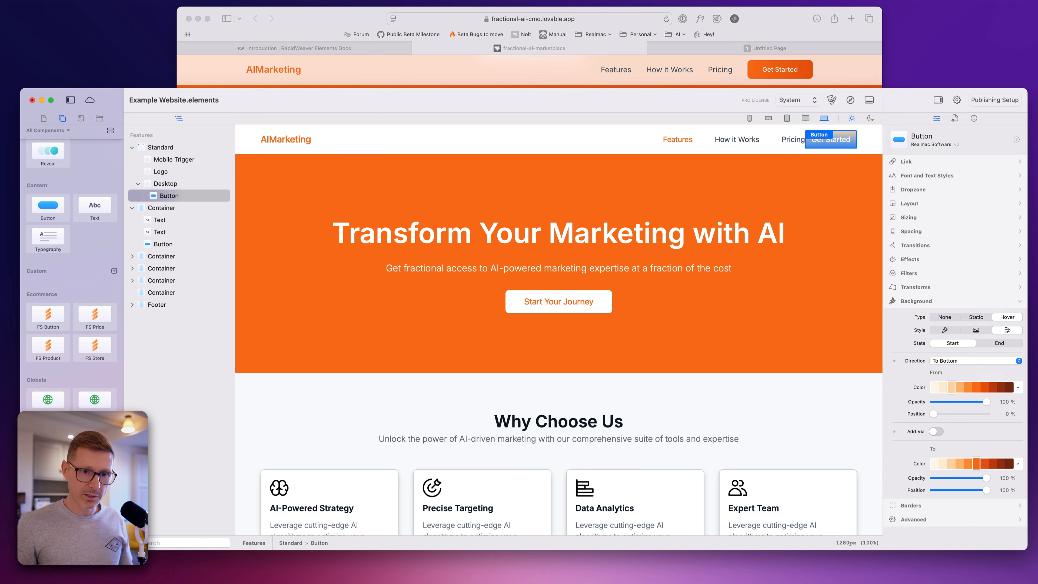
- Pick a medium orange From shade and a darker orange To shade for the Get Started button's hover start gradient
{"action": "left_click", "coordinate": [968, 387]}
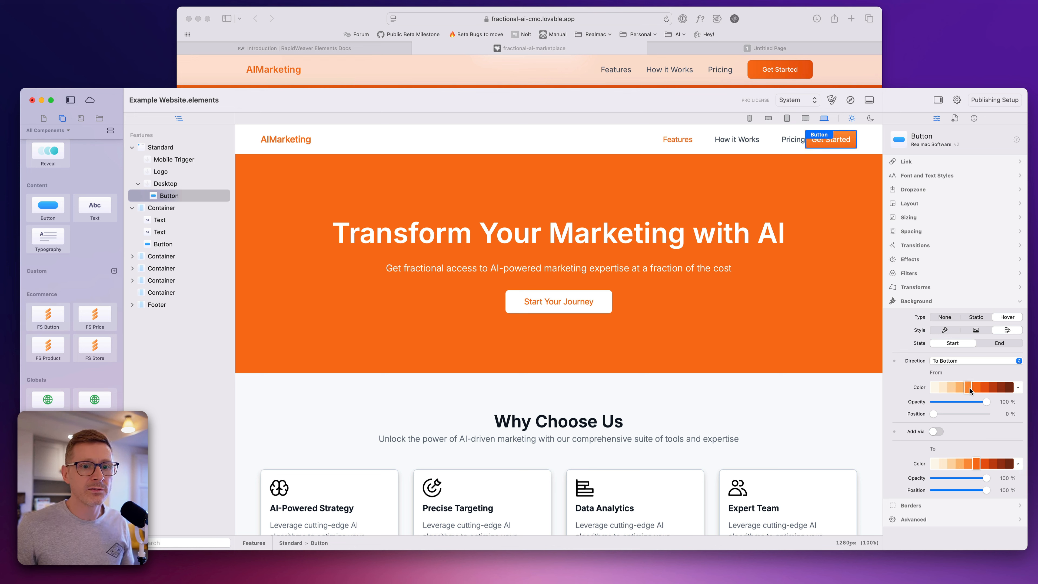
{"action": "left_click", "coordinate": [993, 464]}
{"action": "left_click", "coordinate": [986, 465]}
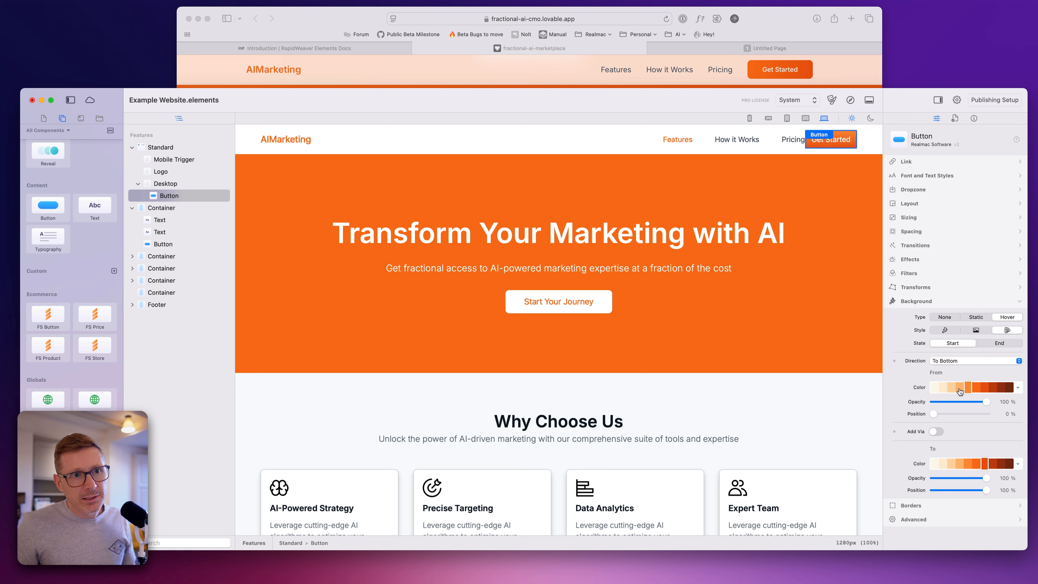
- Try the gradient directions To Left and To Right on the Get Started button's hover start state
{"action": "left_click", "coordinate": [960, 363]}
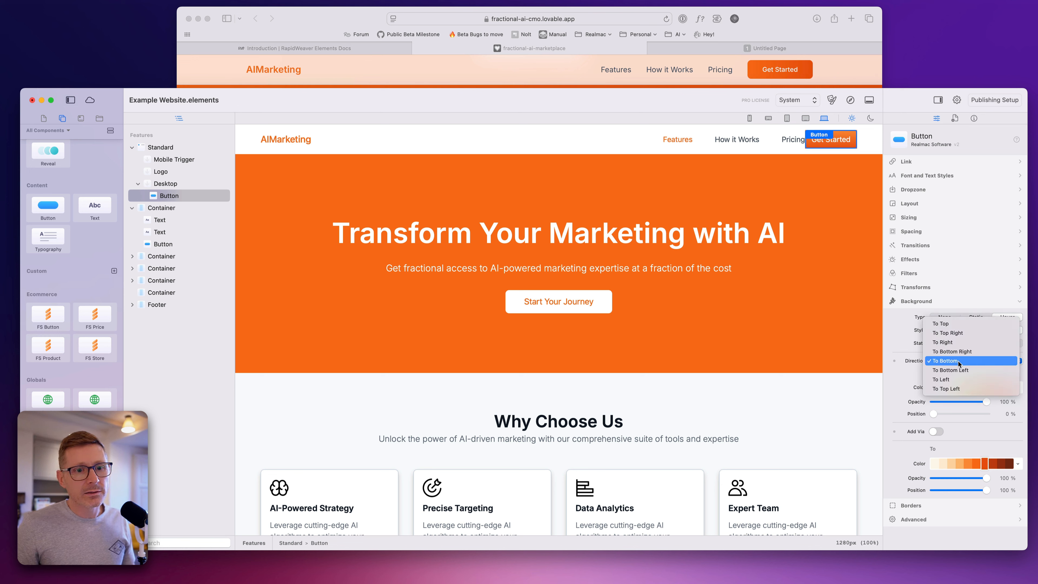
{"action": "left_click", "coordinate": [964, 380]}
{"action": "left_click", "coordinate": [963, 361]}
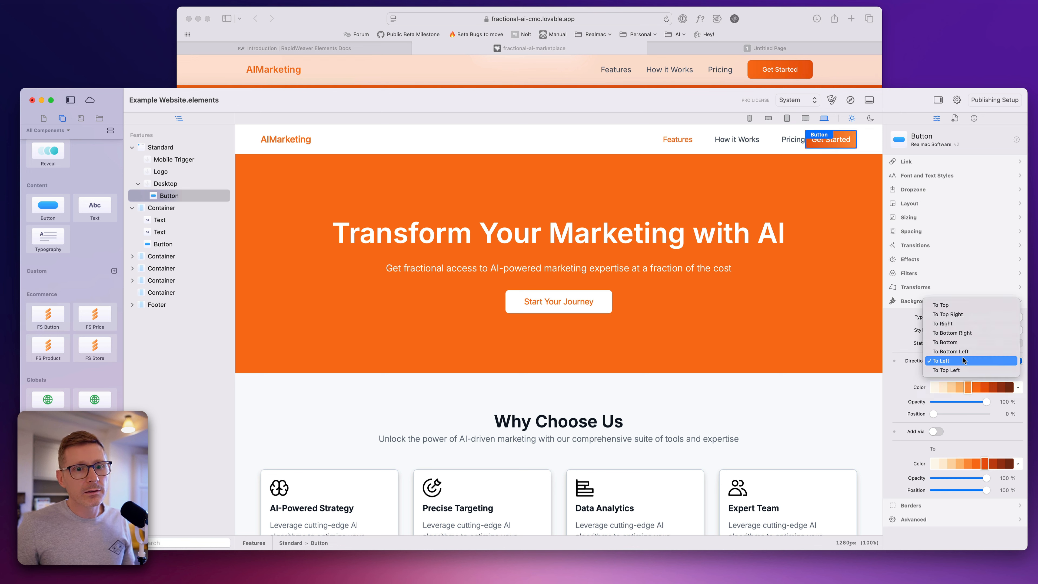
{"action": "left_click", "coordinate": [938, 320]}
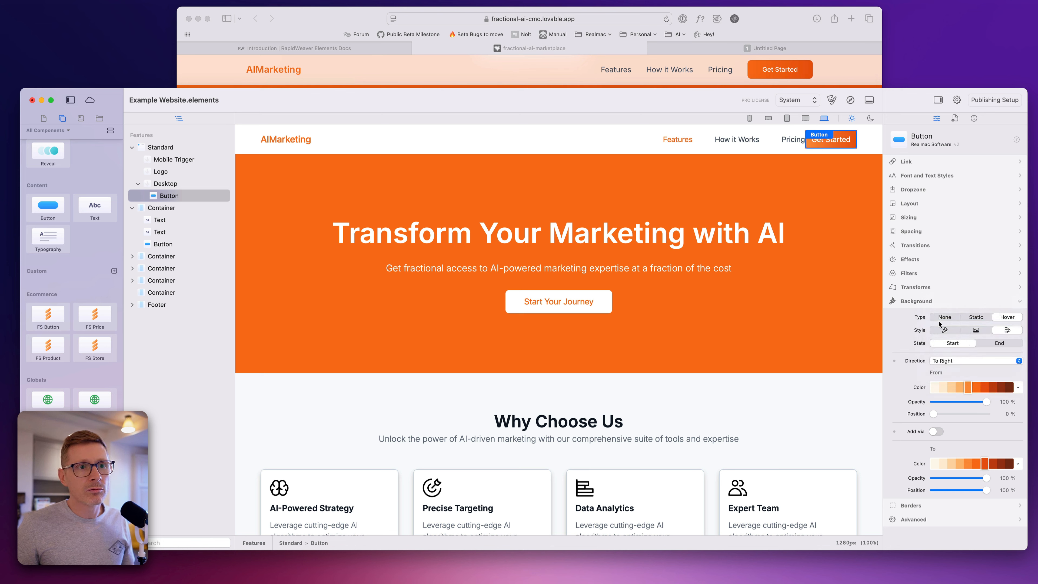
{"action": "left_click", "coordinate": [837, 203]}
{"action": "left_click", "coordinate": [846, 148]}
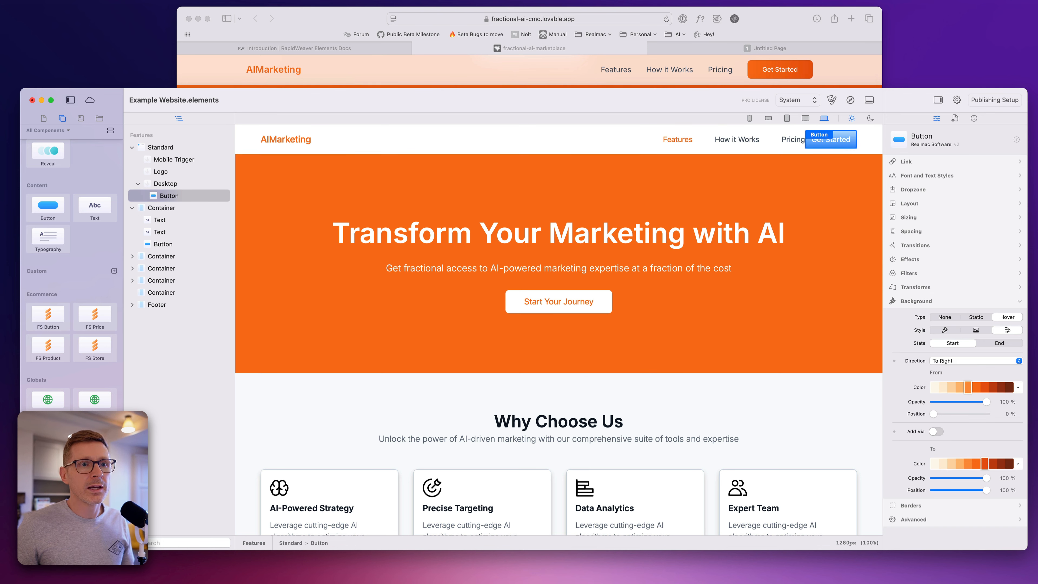
- Try the To Top Right gradient direction for the button's hover start state, and settle on To Bottom Right
{"action": "left_click", "coordinate": [961, 361]}
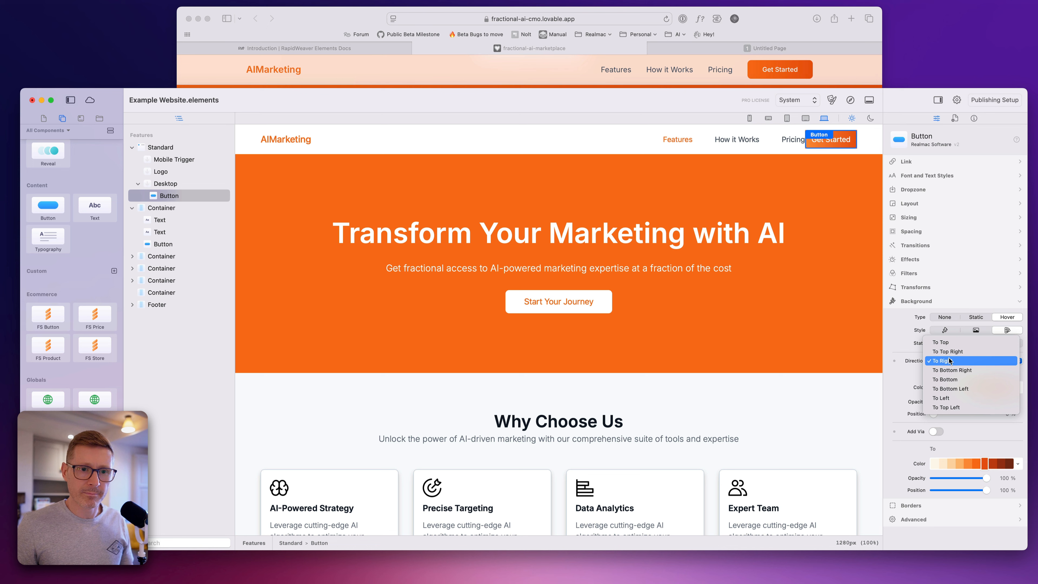
{"action": "left_click", "coordinate": [971, 352]}
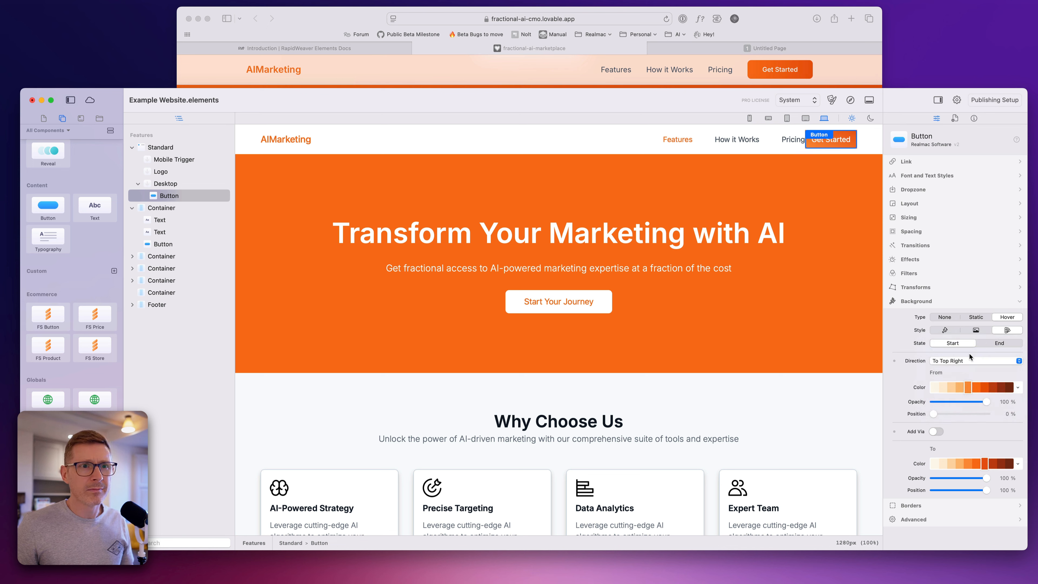
{"action": "left_click", "coordinate": [969, 359]}
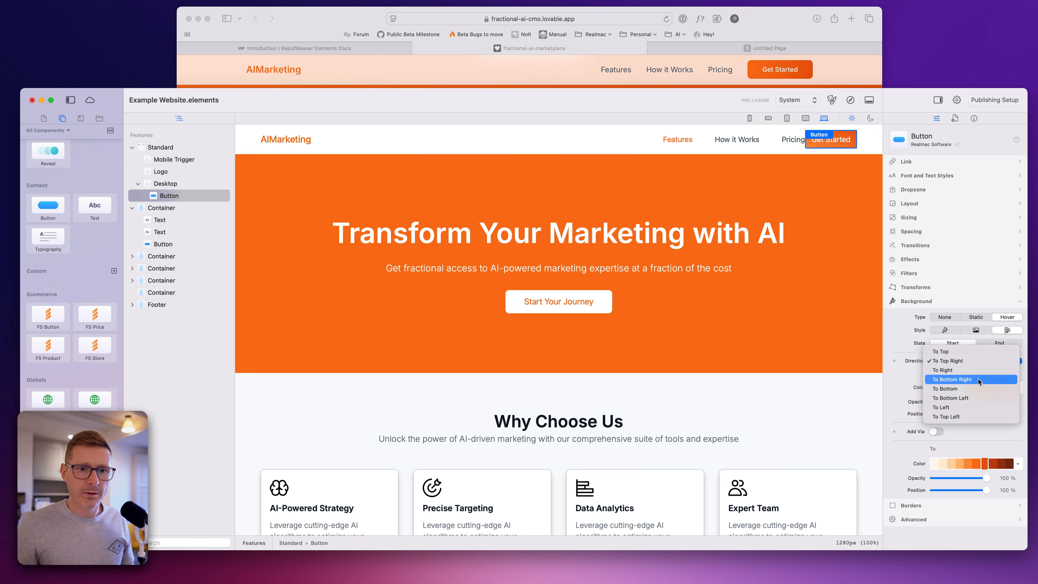
{"action": "left_click", "coordinate": [978, 379]}
{"action": "left_click", "coordinate": [829, 229]}
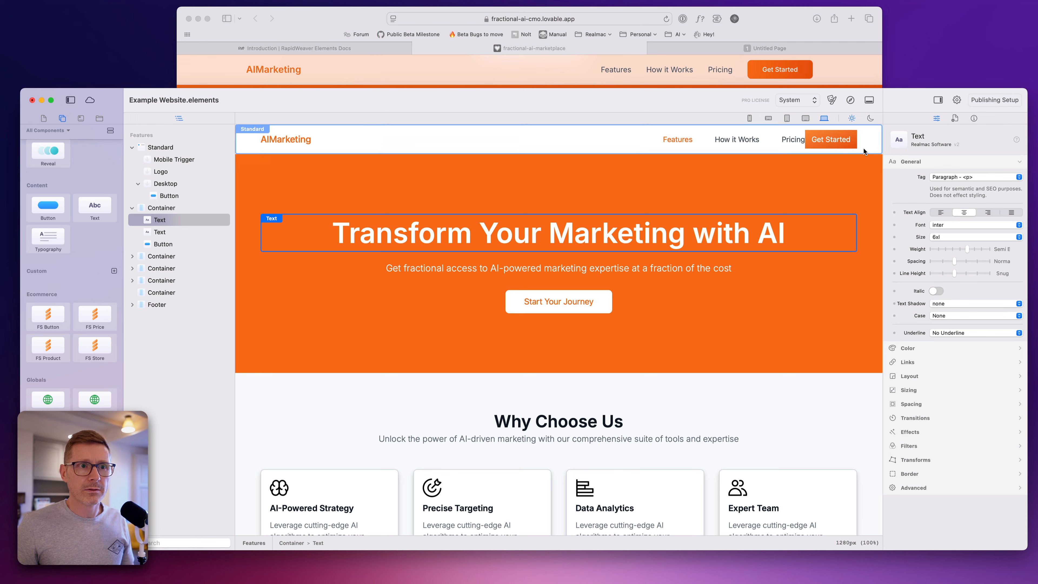
{"action": "left_click", "coordinate": [855, 140]}
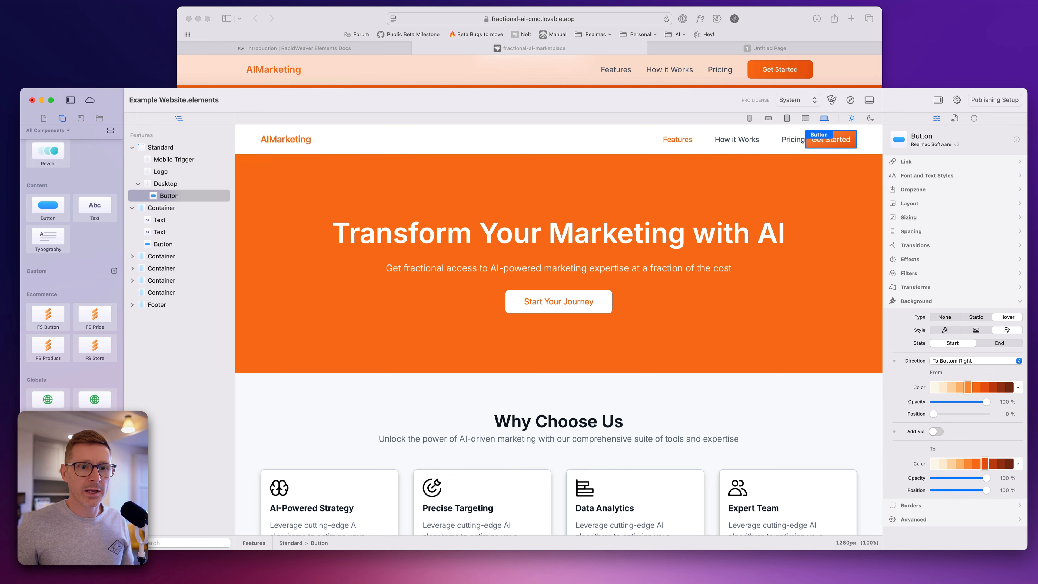
- Give the button's hover end gradient orange From and To colors, with darker shades than the start state and To darkest
{"action": "left_click", "coordinate": [1000, 342]}
{"action": "left_click", "coordinate": [1018, 388]}
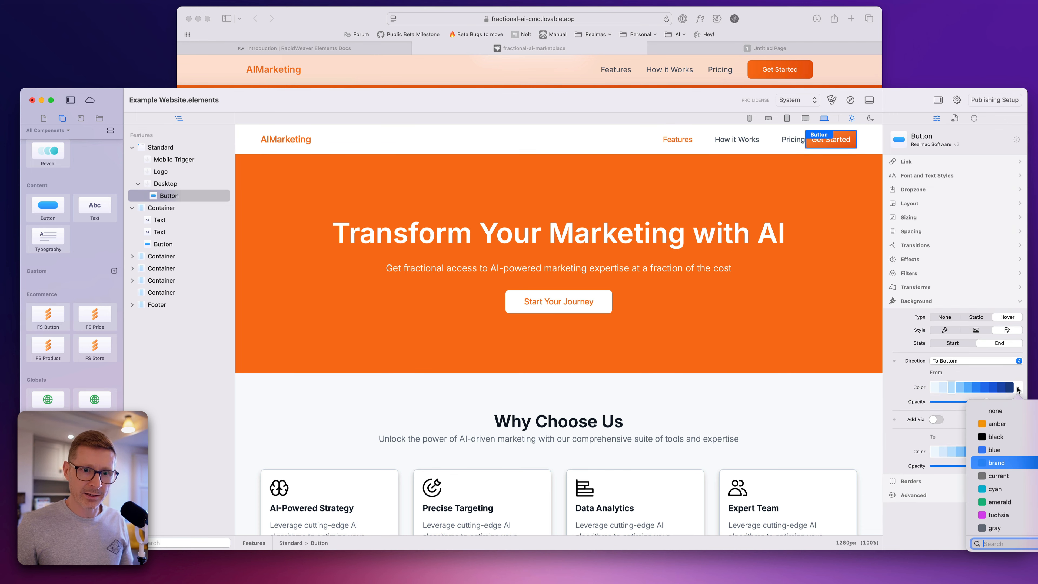
{"action": "type", "text": "or"}
{"action": "key", "text": "Return"}
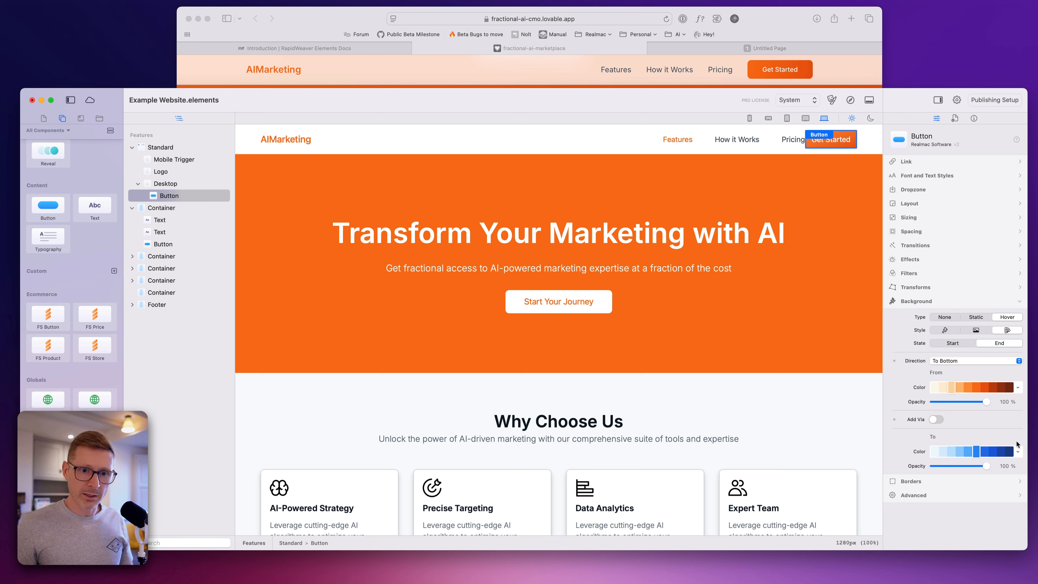
{"action": "left_click", "coordinate": [1018, 452]}
{"action": "type", "text": "or"}
{"action": "key", "text": "Return"}
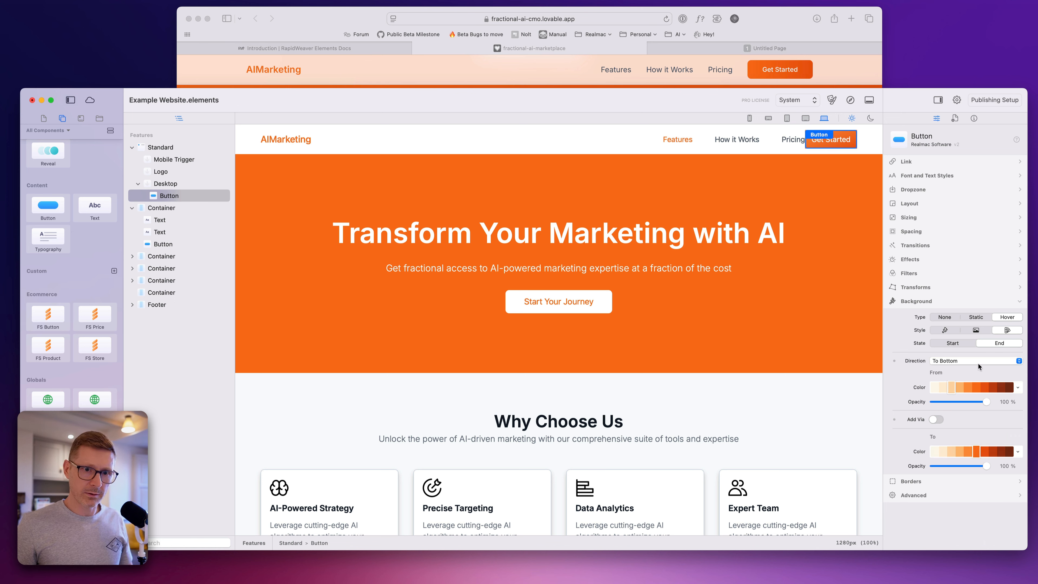
{"action": "left_click", "coordinate": [978, 344]}
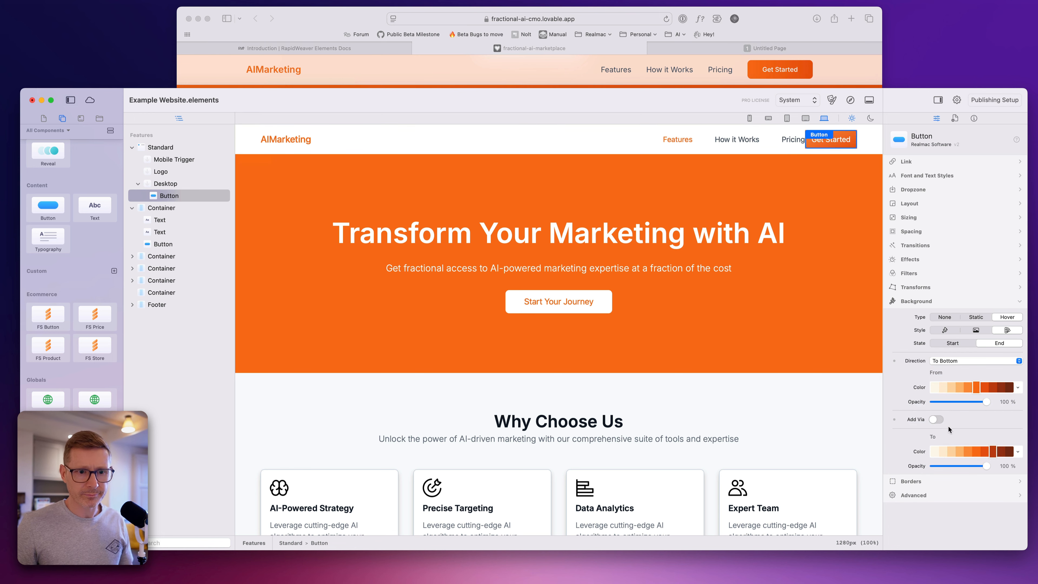
- Give the Get Started button static borders with all four corner radii set to xl
{"action": "left_click", "coordinate": [926, 303]}
{"action": "left_click", "coordinate": [924, 315]}
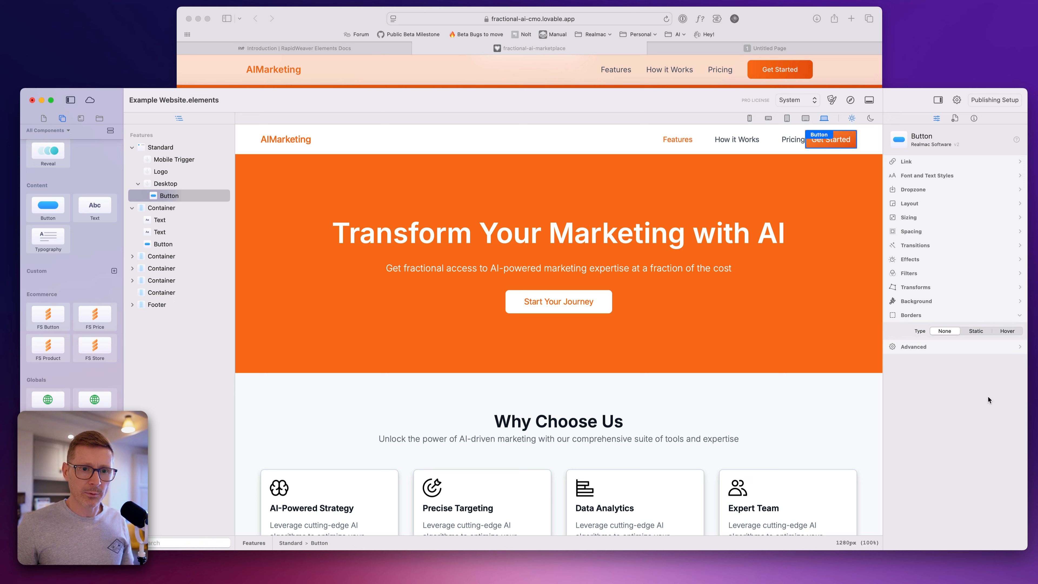
{"action": "left_click", "coordinate": [981, 331]}
{"action": "left_click", "coordinate": [963, 451]}
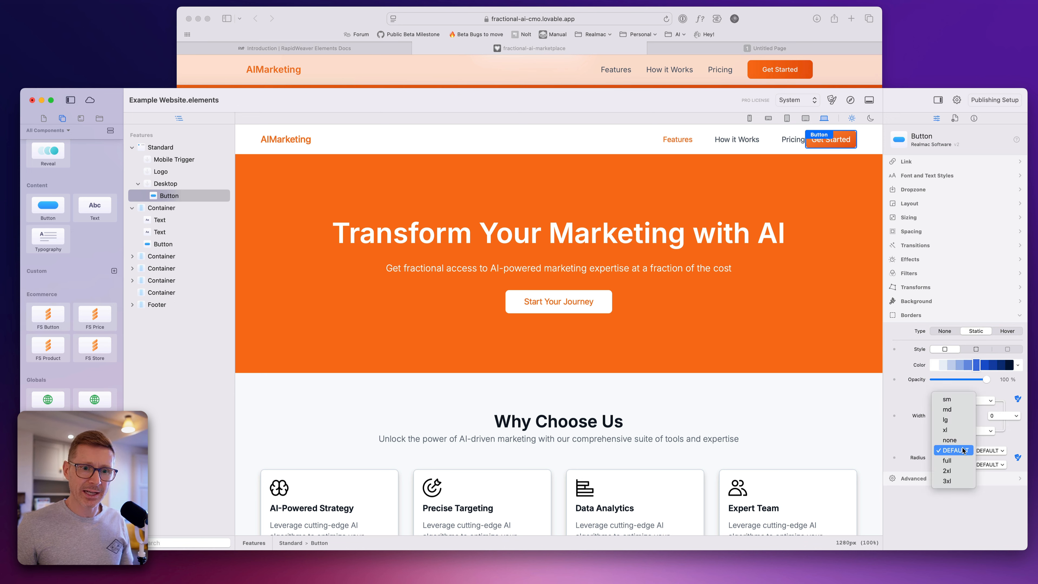
{"action": "left_click", "coordinate": [960, 436]}
{"action": "left_click", "coordinate": [993, 452]}
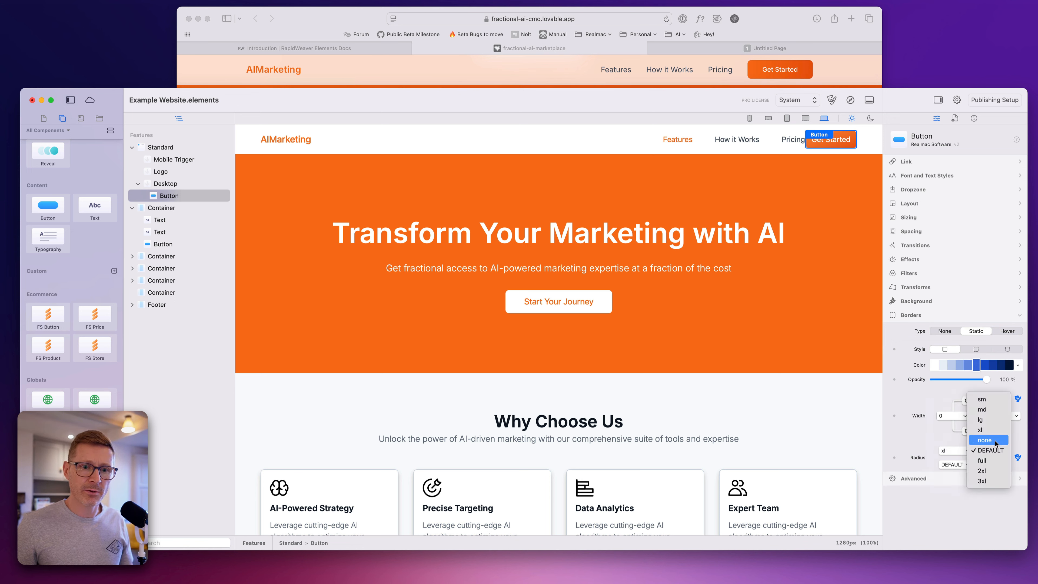
{"action": "left_click", "coordinate": [986, 430]}
{"action": "left_click", "coordinate": [960, 465]}
{"action": "left_click", "coordinate": [953, 445]}
{"action": "left_click", "coordinate": [997, 465]}
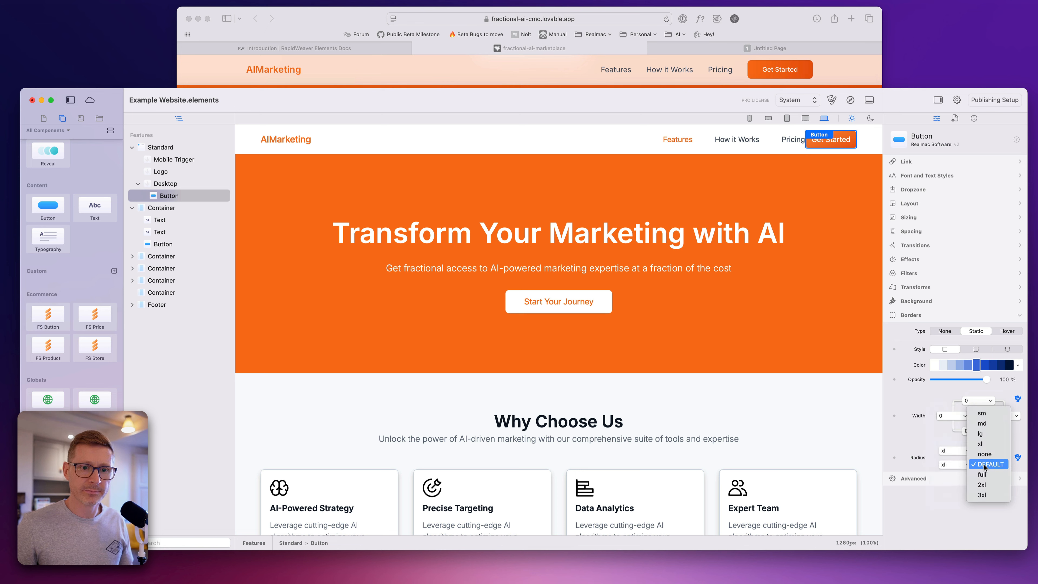
{"action": "left_click", "coordinate": [991, 446]}
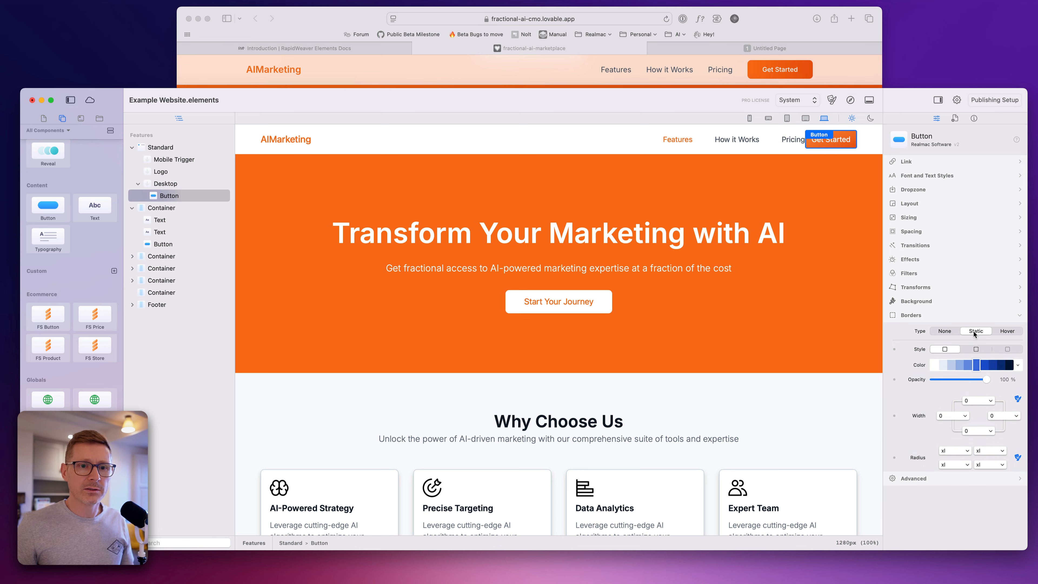
{"action": "left_click", "coordinate": [734, 217]}
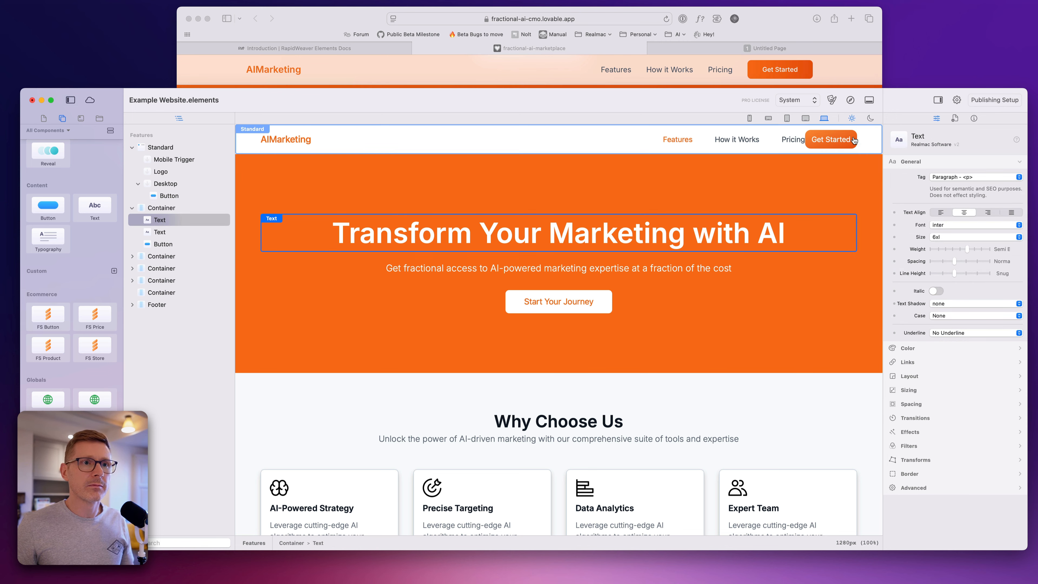
- Reduce all four corner radii of the Get Started button to lg
{"action": "left_click", "coordinate": [830, 141]}
{"action": "left_click", "coordinate": [959, 450]}
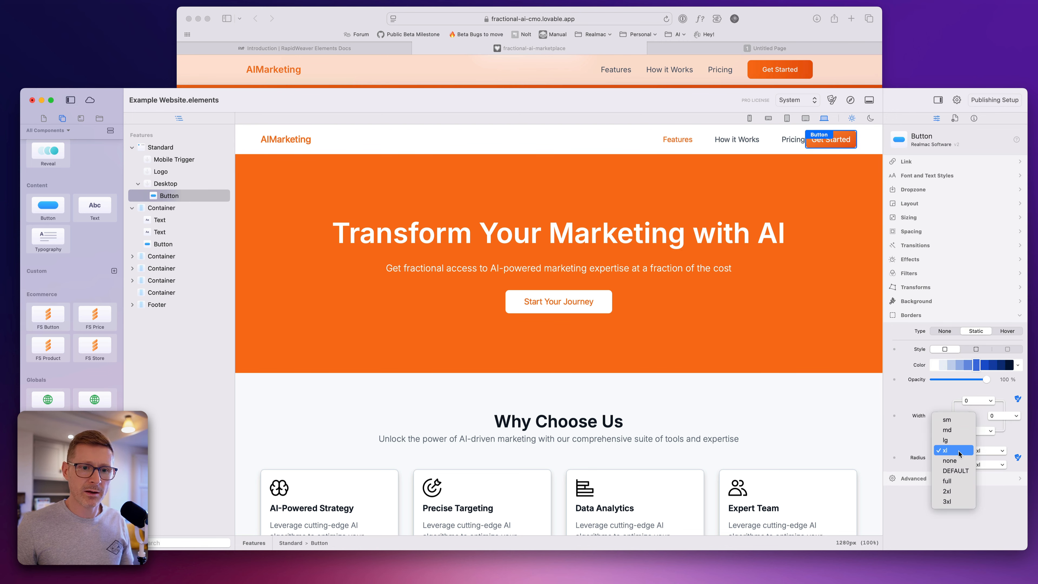
{"action": "left_click", "coordinate": [960, 442]}
{"action": "left_click", "coordinate": [989, 450]}
{"action": "left_click", "coordinate": [989, 440]}
{"action": "left_click", "coordinate": [955, 464]}
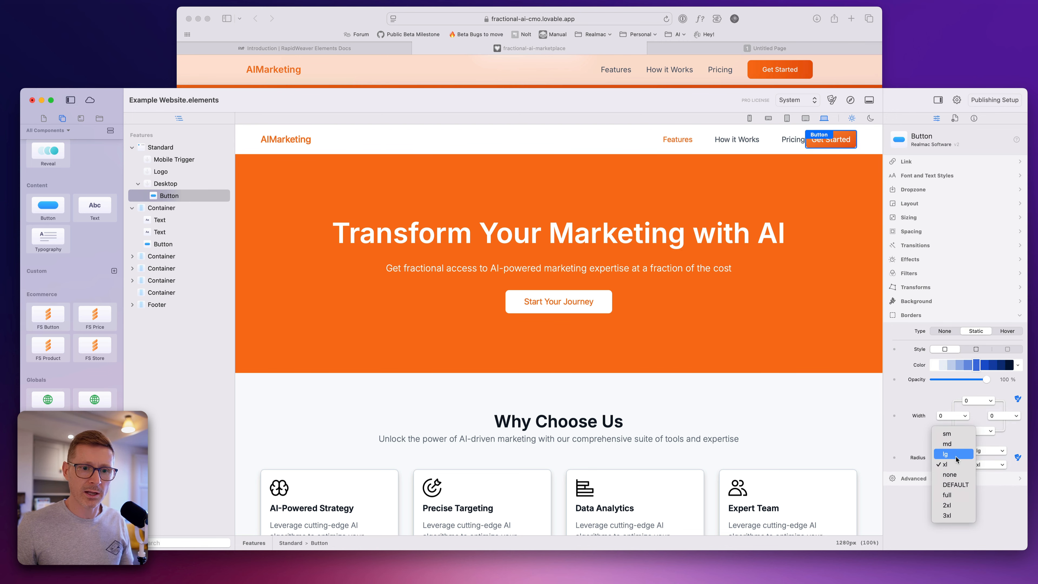
{"action": "left_click", "coordinate": [955, 453]}
{"action": "left_click", "coordinate": [990, 464]}
{"action": "left_click", "coordinate": [989, 453]}
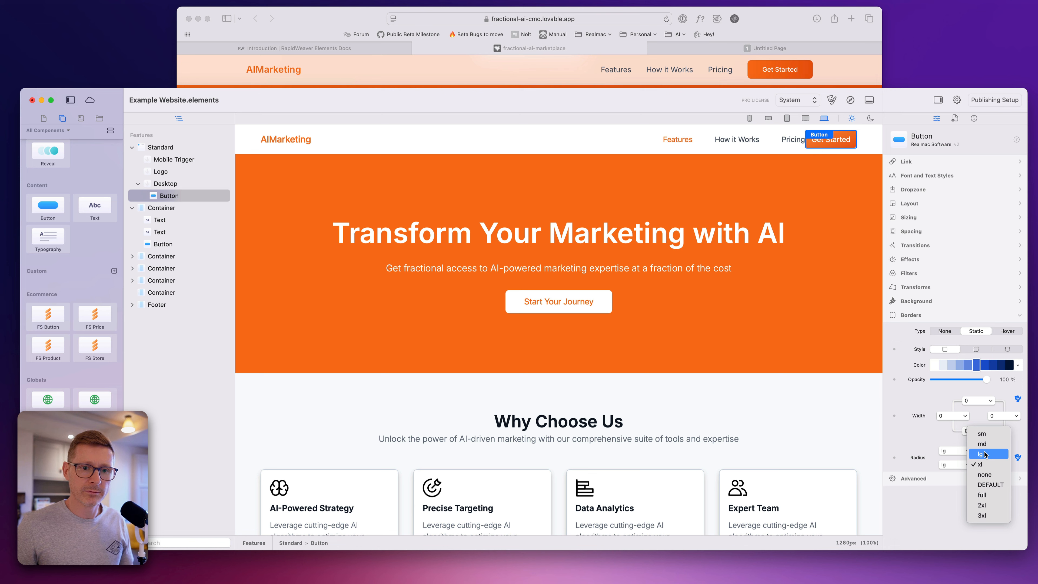
- Set the Get Started button's left margin to 10 to separate it from the Pricing link
{"action": "left_click", "coordinate": [916, 232]}
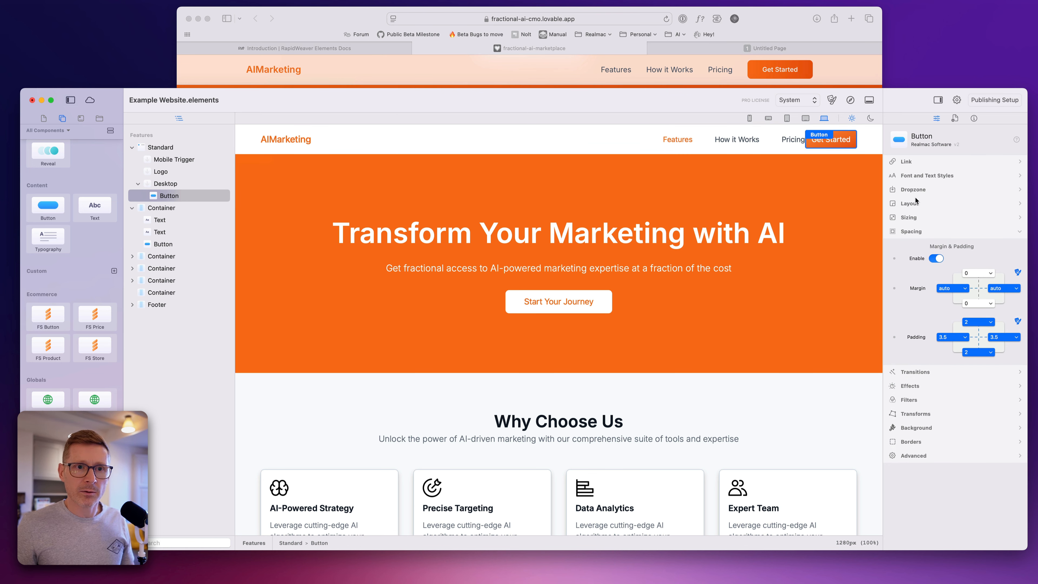
{"action": "left_click", "coordinate": [914, 232]}
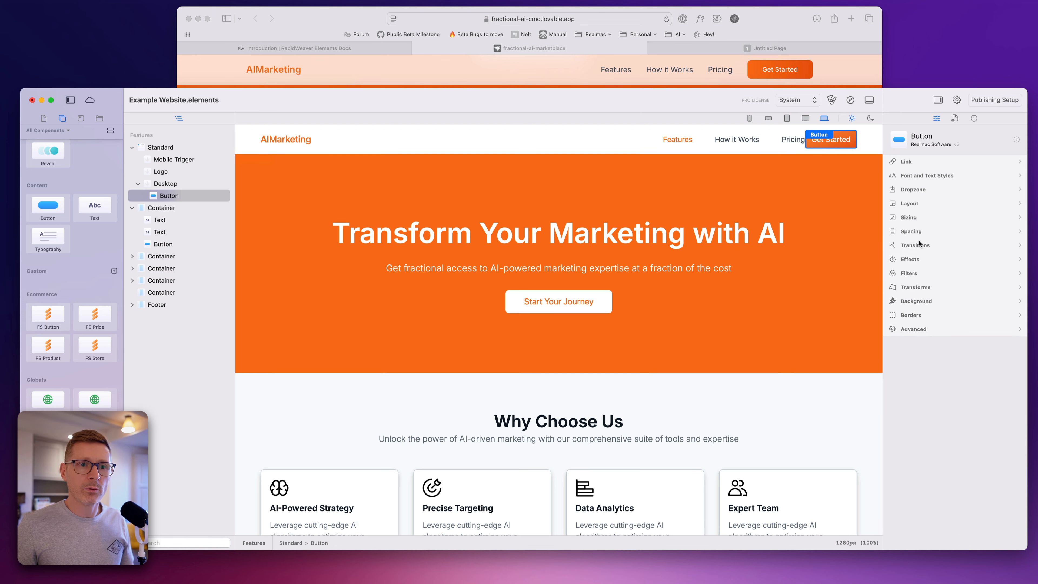
{"action": "left_click", "coordinate": [922, 232]}
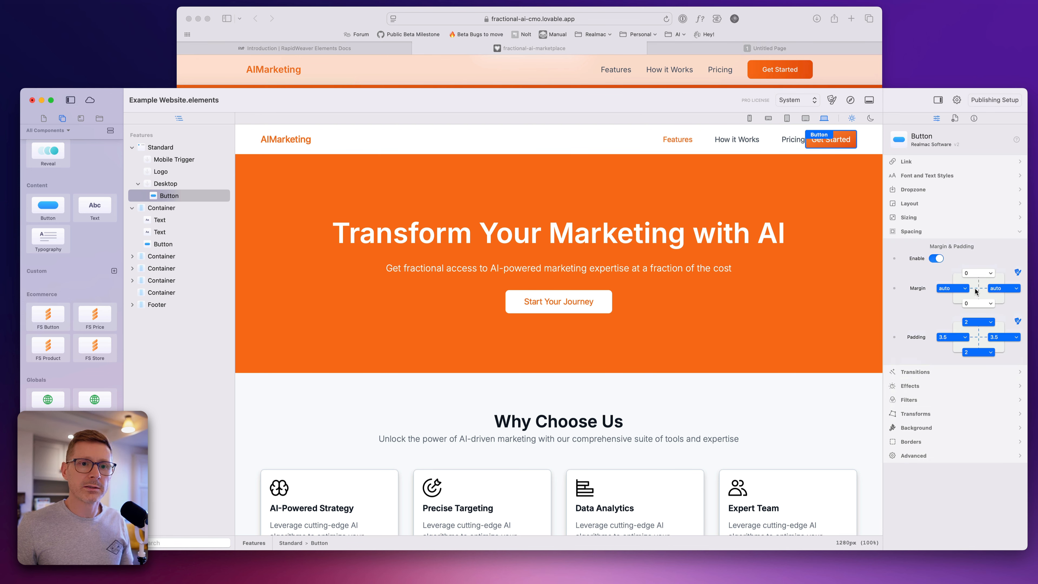
{"action": "left_click", "coordinate": [955, 288]}
{"action": "type", "text": "10"}
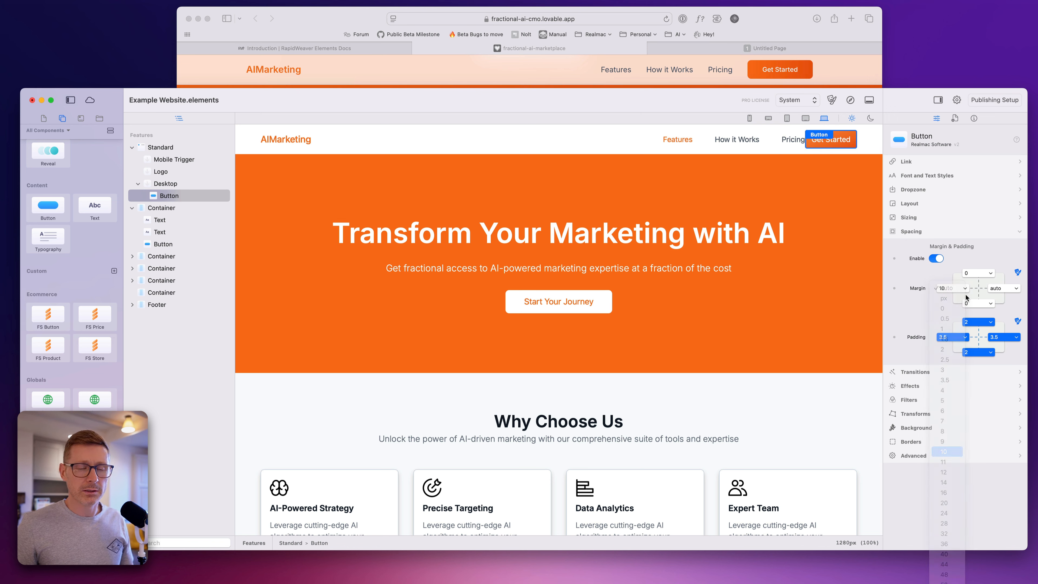
{"action": "key", "text": "Return"}
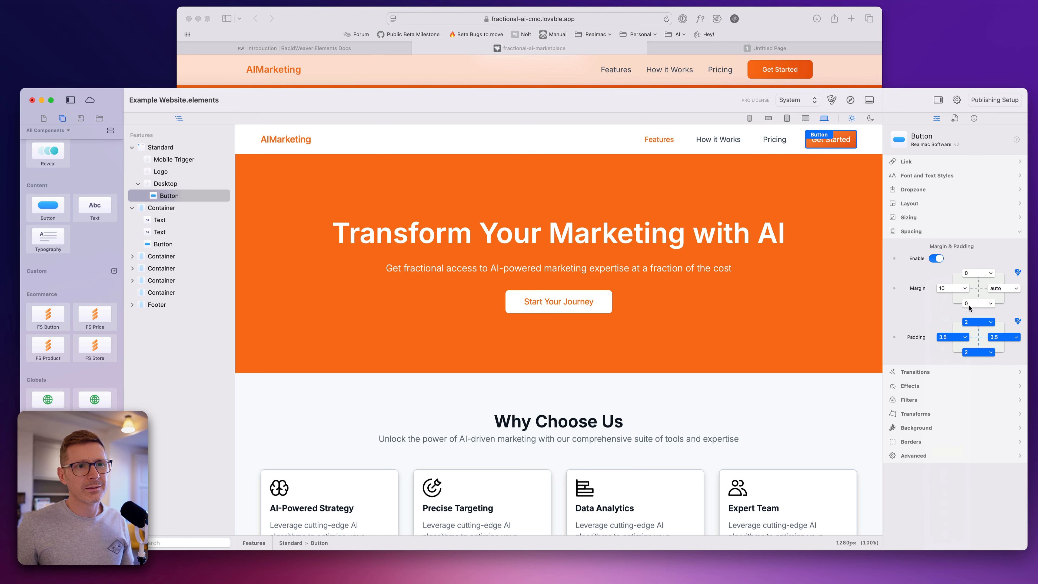
{"action": "left_click", "coordinate": [821, 169]}
{"action": "left_click", "coordinate": [844, 142]}
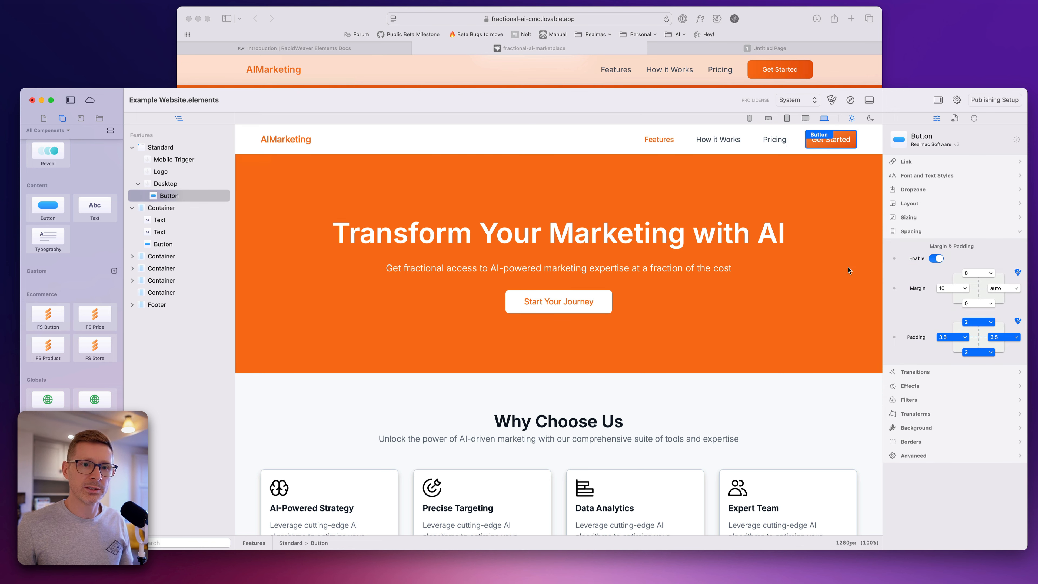
- Reduce the Get Started button's left margin to 8
{"action": "left_click", "coordinate": [744, 159]}
{"action": "left_click", "coordinate": [789, 143]}
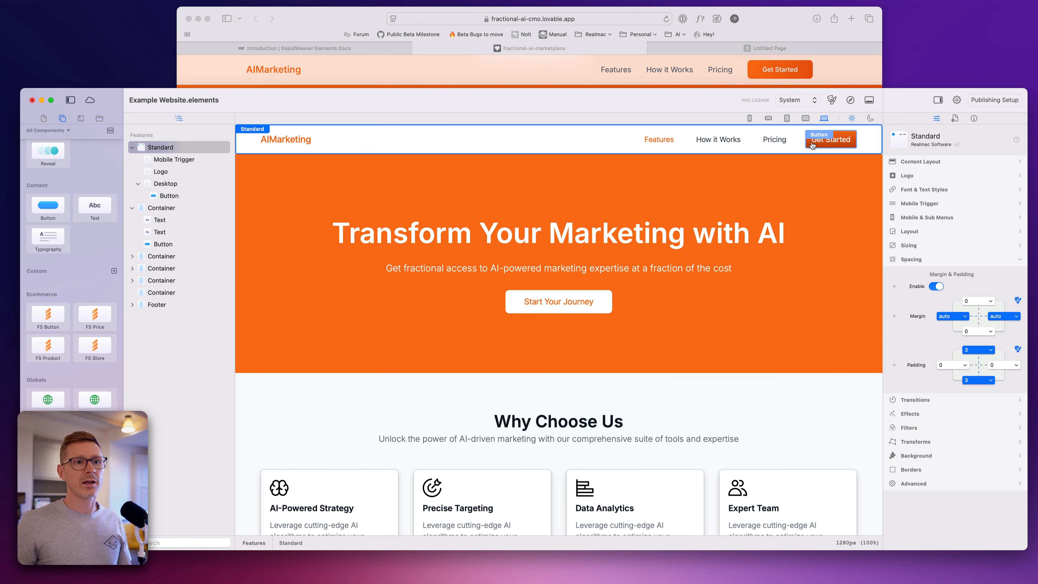
{"action": "left_click", "coordinate": [812, 146]}
{"action": "left_click", "coordinate": [946, 288]}
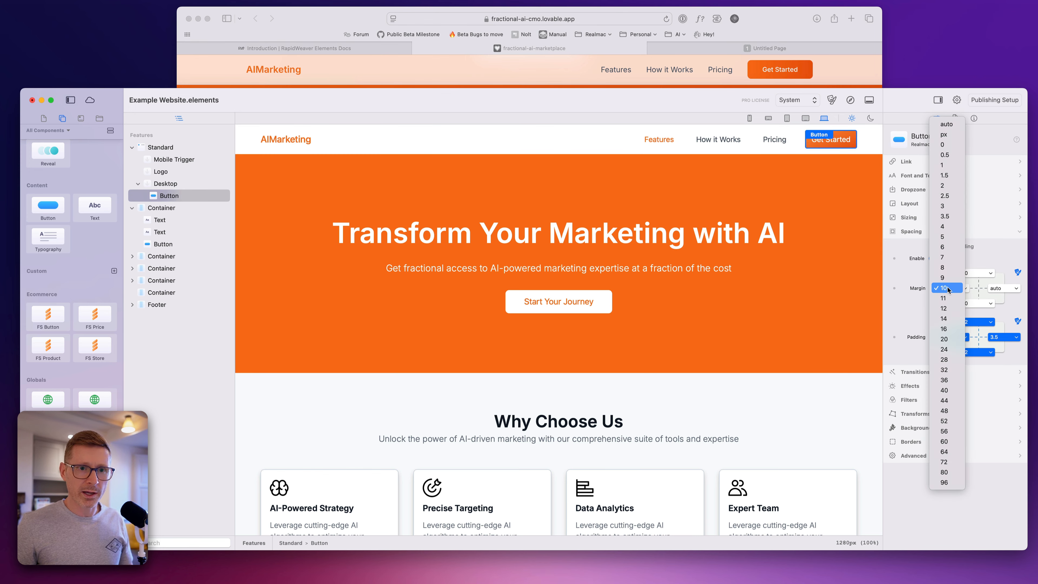
{"action": "left_click", "coordinate": [950, 268]}
{"action": "left_click", "coordinate": [806, 181]}
- Set the Get Started button's linked left and right padding to 14
{"action": "left_click", "coordinate": [831, 139]}
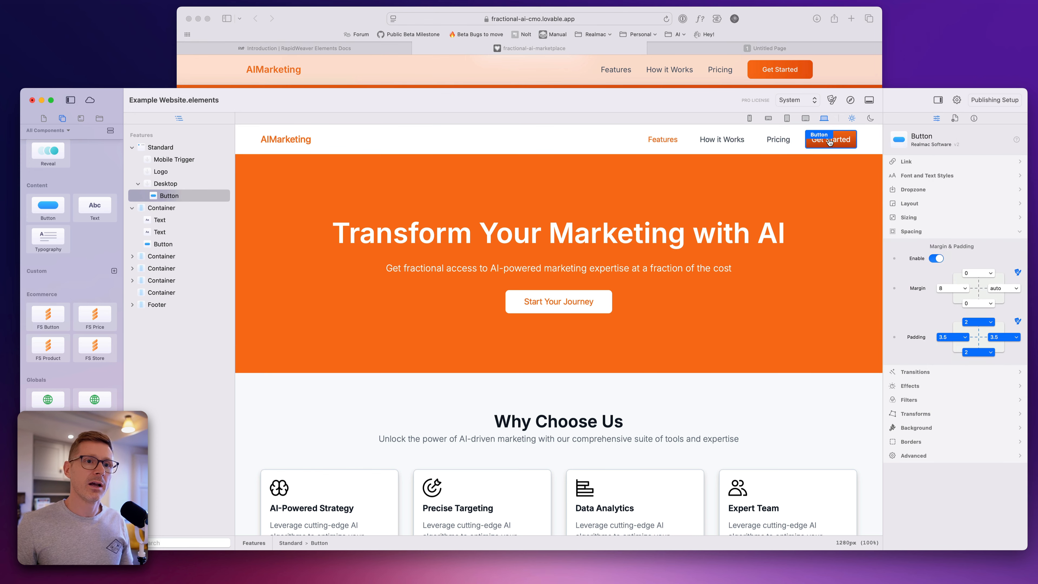
{"action": "left_click", "coordinate": [951, 336]}
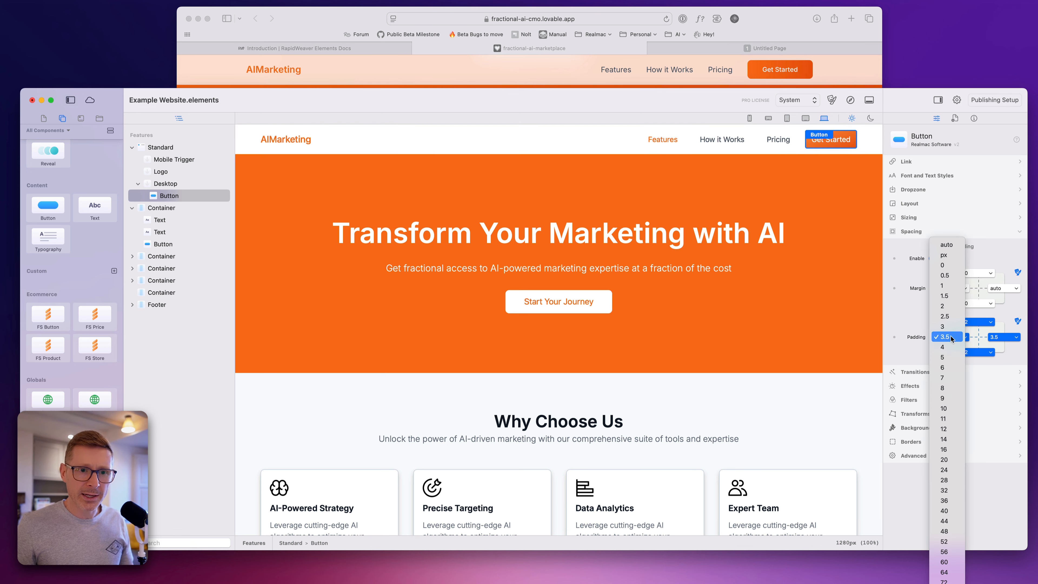
{"action": "left_click", "coordinate": [949, 439]}
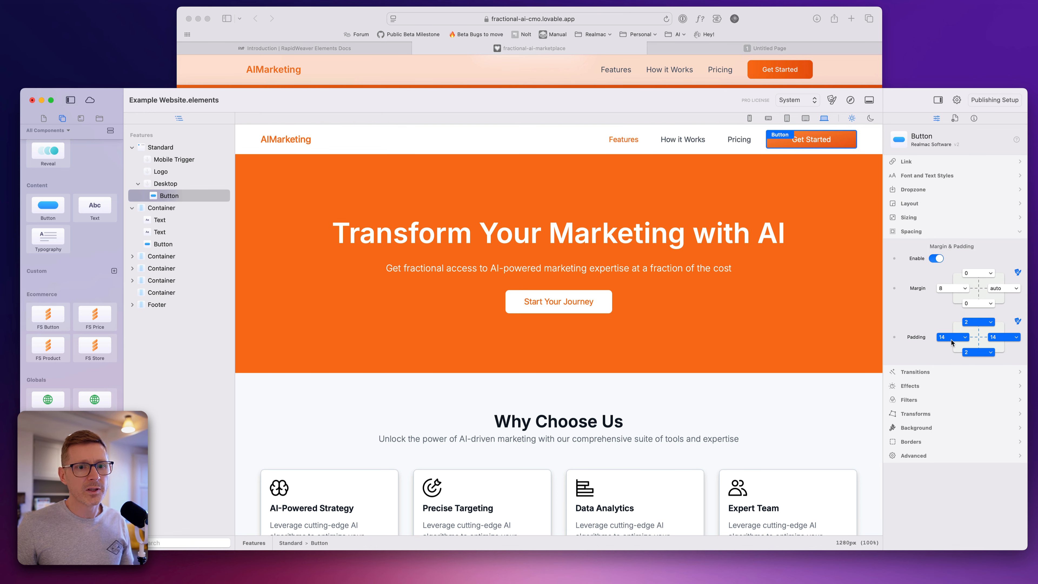
- Reduce the Get Started button's linked left and right padding to 10, and further to 9
{"action": "left_click", "coordinate": [950, 340]}
{"action": "left_click", "coordinate": [953, 307]}
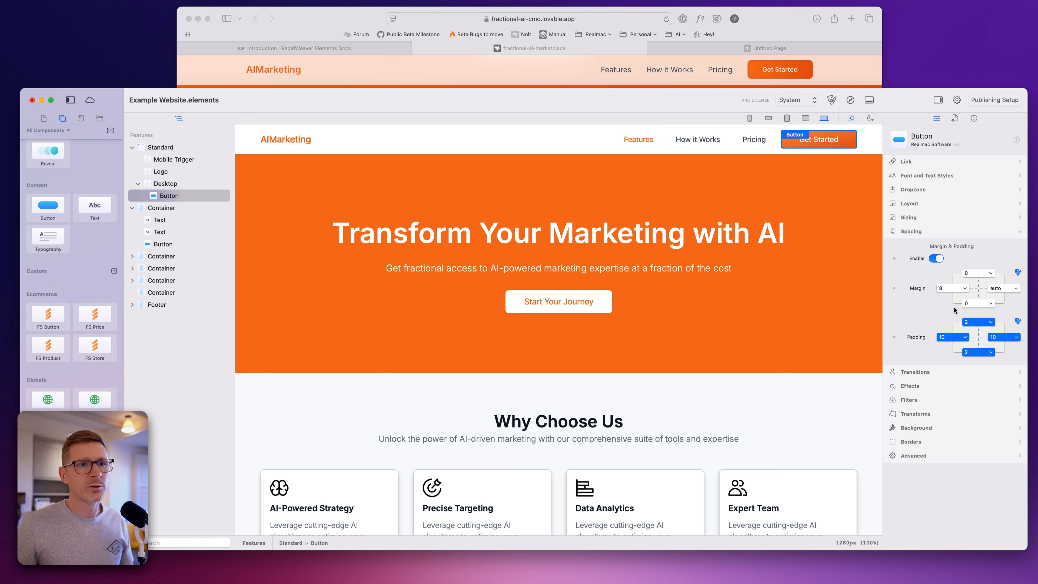
{"action": "left_click", "coordinate": [951, 338]}
{"action": "left_click", "coordinate": [956, 330]}
{"action": "left_click", "coordinate": [812, 228]}
{"action": "left_click", "coordinate": [838, 141]}
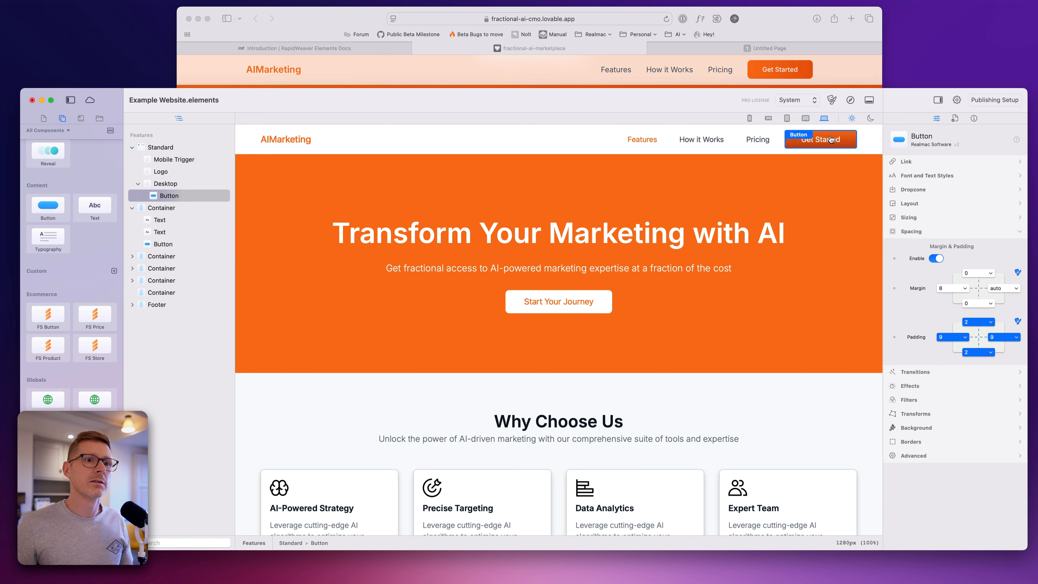
- Set the Get Started button's text size to sm and its font weight to Medium
{"action": "left_click", "coordinate": [929, 176]}
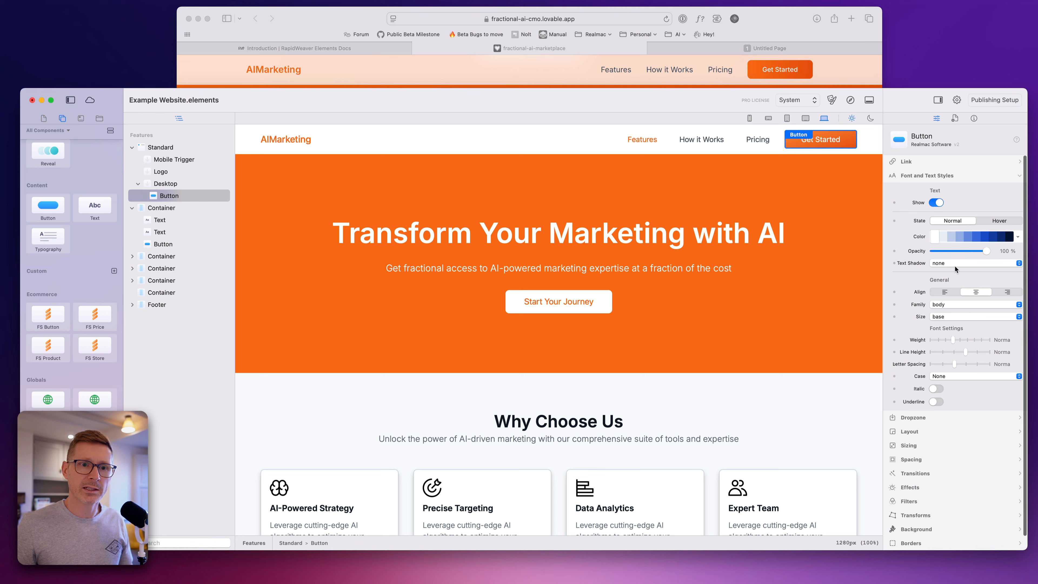
{"action": "left_click", "coordinate": [949, 317]}
{"action": "left_click", "coordinate": [949, 334]}
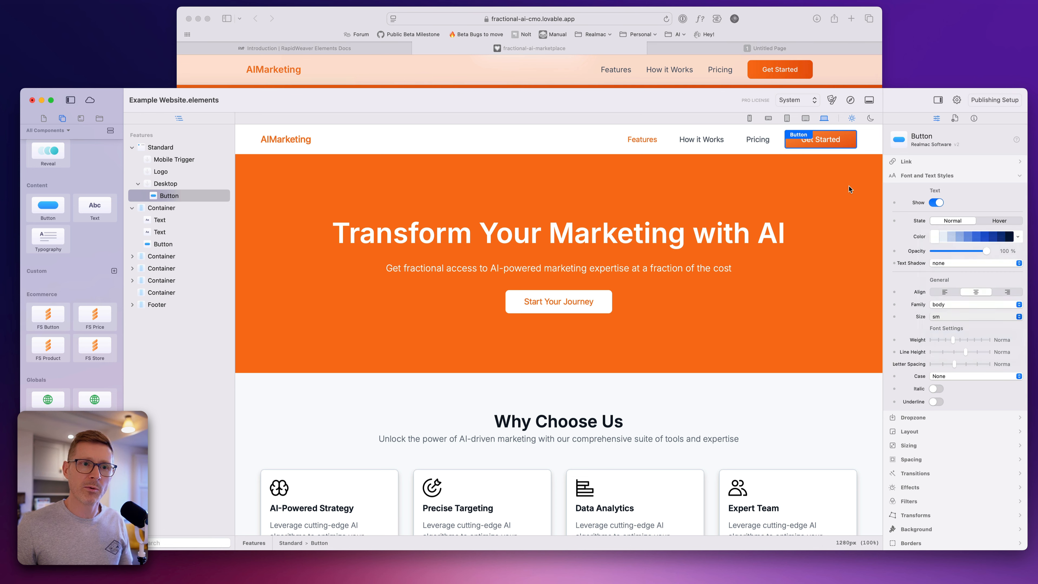
{"action": "left_click_drag", "start_coordinate": [959, 339], "coordinate": [960, 339]}
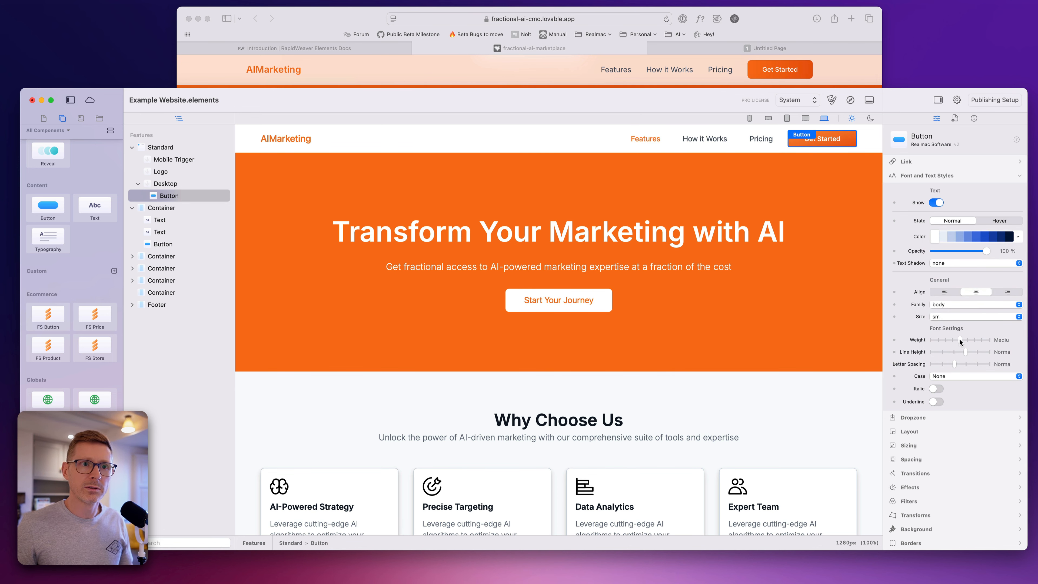
{"action": "left_click", "coordinate": [753, 174]}
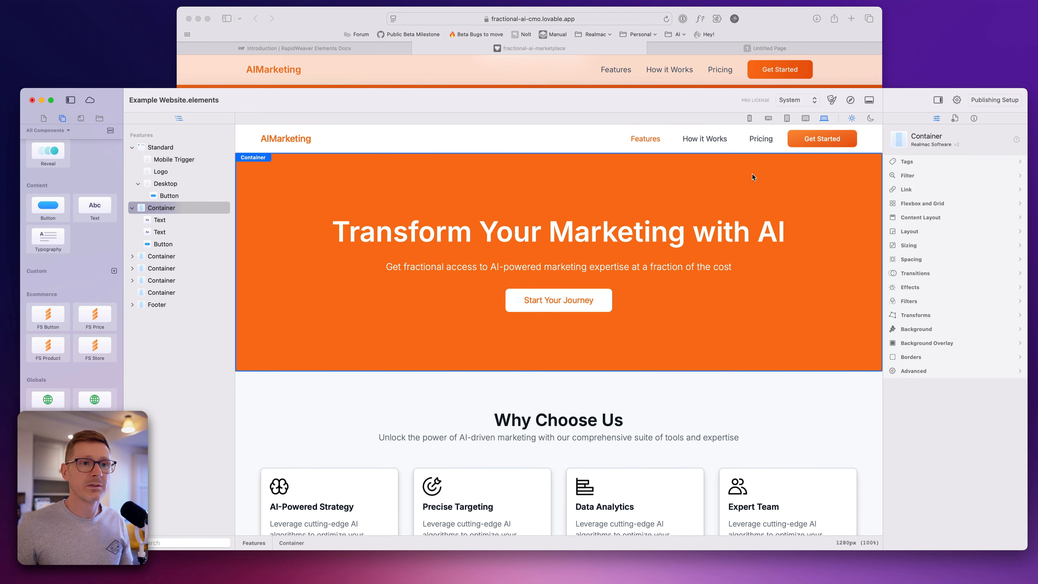
- Try linked left and right padding of 7 on the Get Started button and settle on 8
{"action": "left_click", "coordinate": [822, 146]}
{"action": "left_click", "coordinate": [926, 448]}
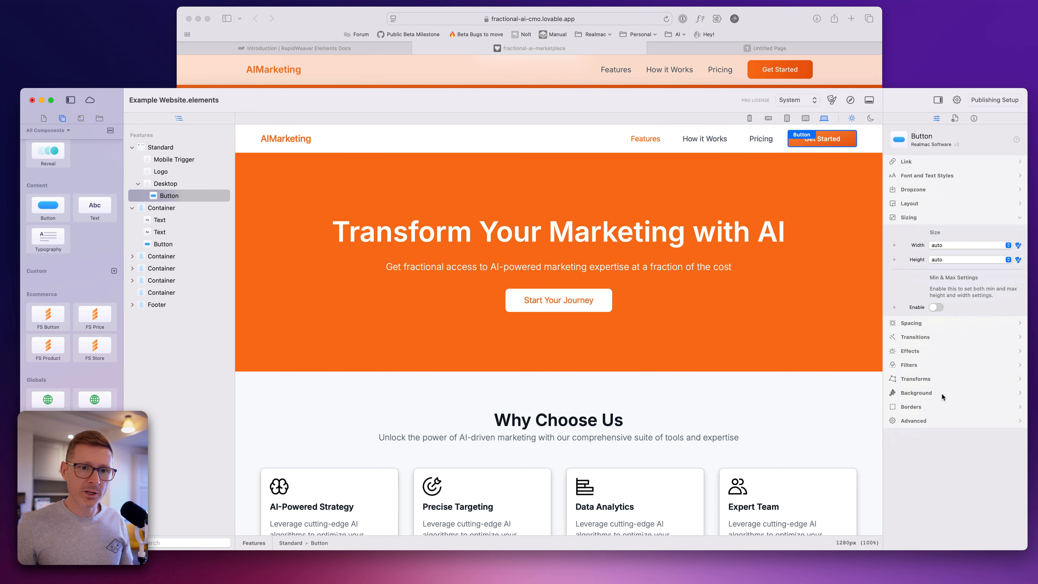
{"action": "left_click", "coordinate": [922, 323]}
{"action": "left_click", "coordinate": [962, 335]}
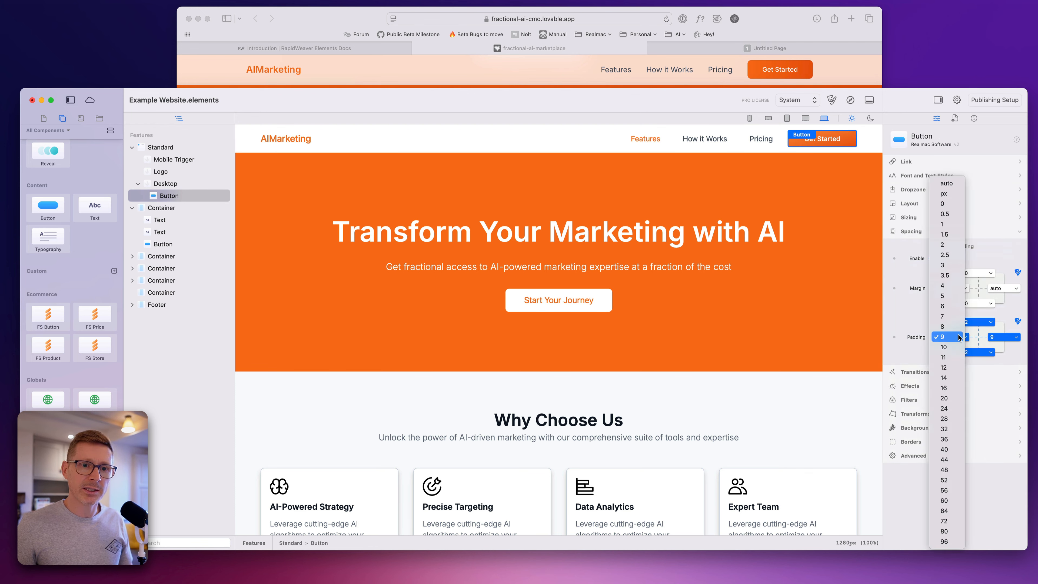
{"action": "left_click", "coordinate": [959, 318]}
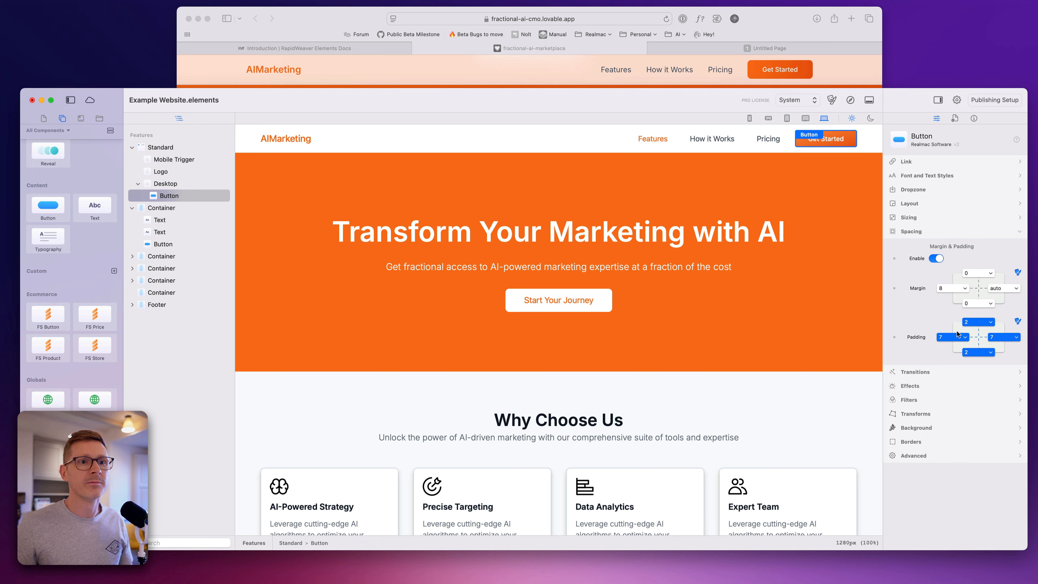
{"action": "left_click", "coordinate": [950, 337]}
{"action": "left_click", "coordinate": [949, 347]}
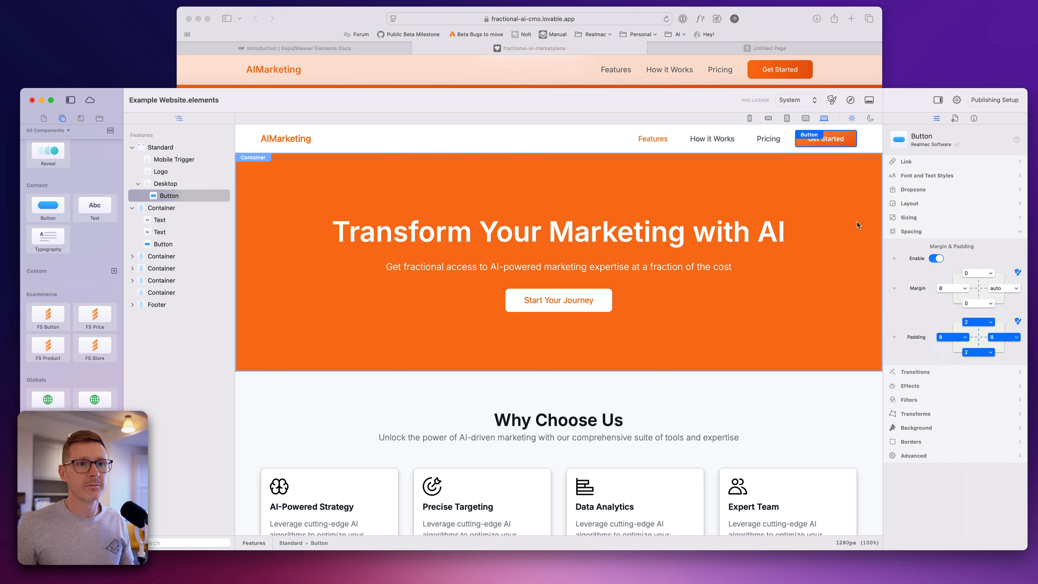
{"action": "left_click", "coordinate": [856, 224]}
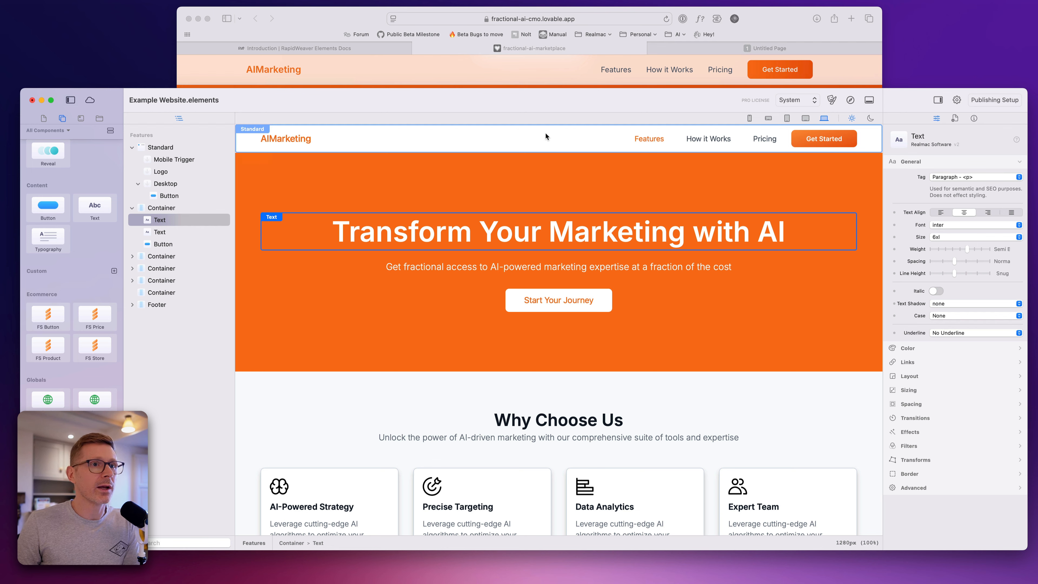
- Increase the navigation bar's linked top and bottom padding to 3.5, and finally to 4
{"action": "left_click", "coordinate": [531, 129]}
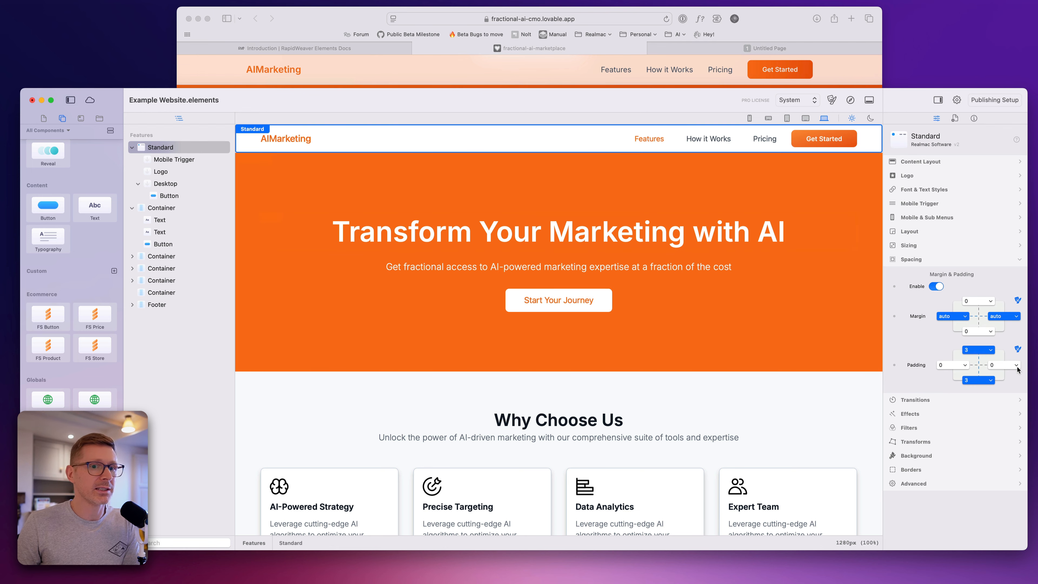
{"action": "left_click", "coordinate": [978, 350]}
{"action": "left_click", "coordinate": [980, 363]}
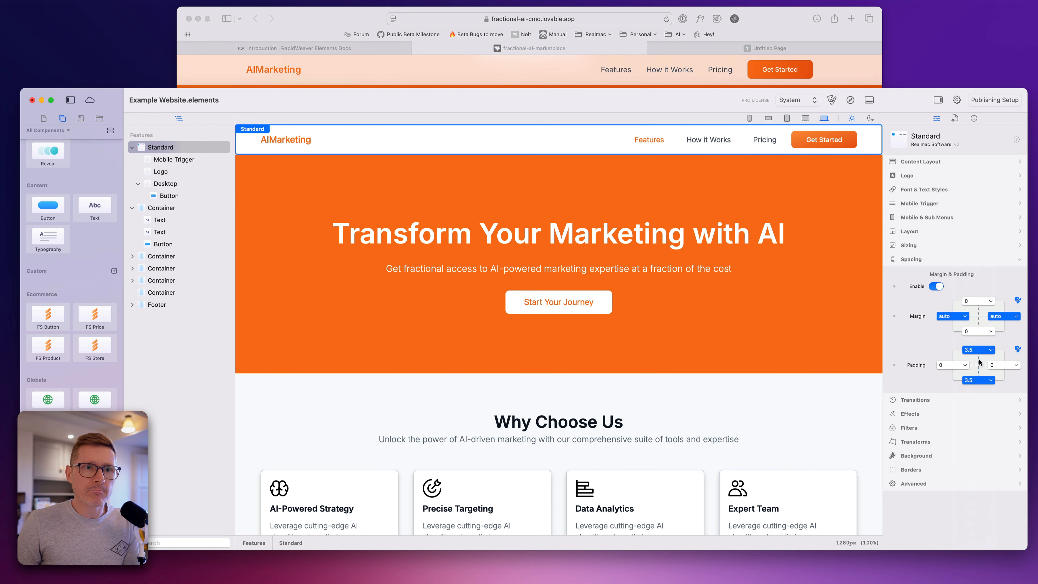
{"action": "left_click", "coordinate": [979, 350]}
{"action": "left_click", "coordinate": [980, 361]}
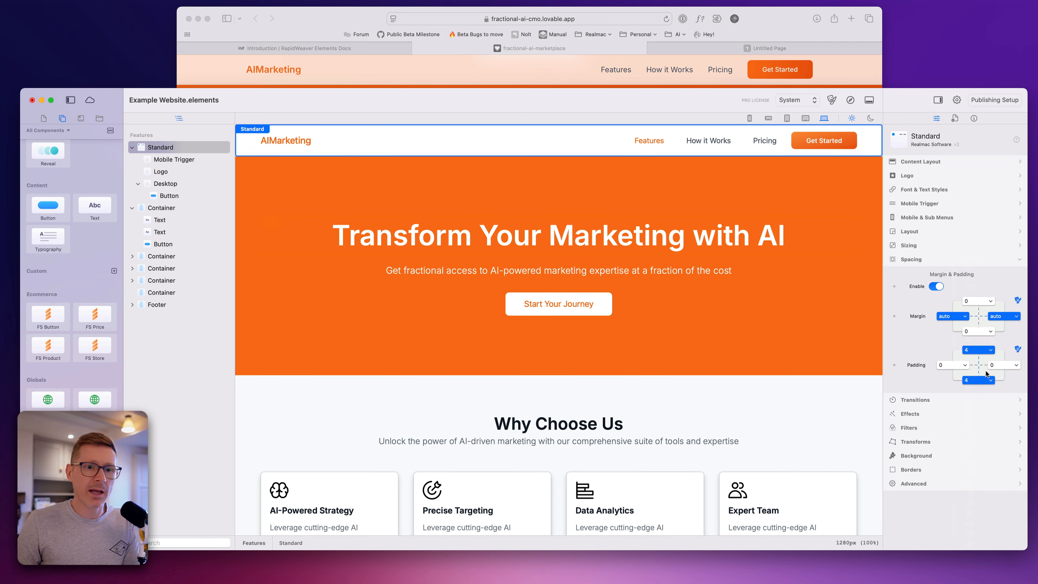
{"action": "left_click", "coordinate": [948, 468]}
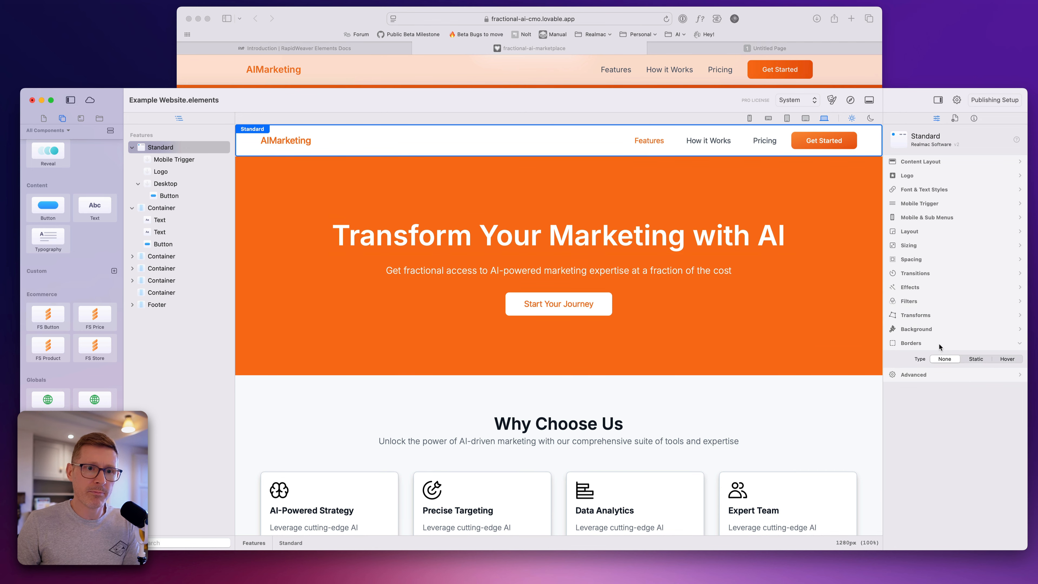
{"action": "left_click", "coordinate": [821, 271]}
{"action": "left_click", "coordinate": [854, 205]}
{"action": "left_click", "coordinate": [881, 153]}
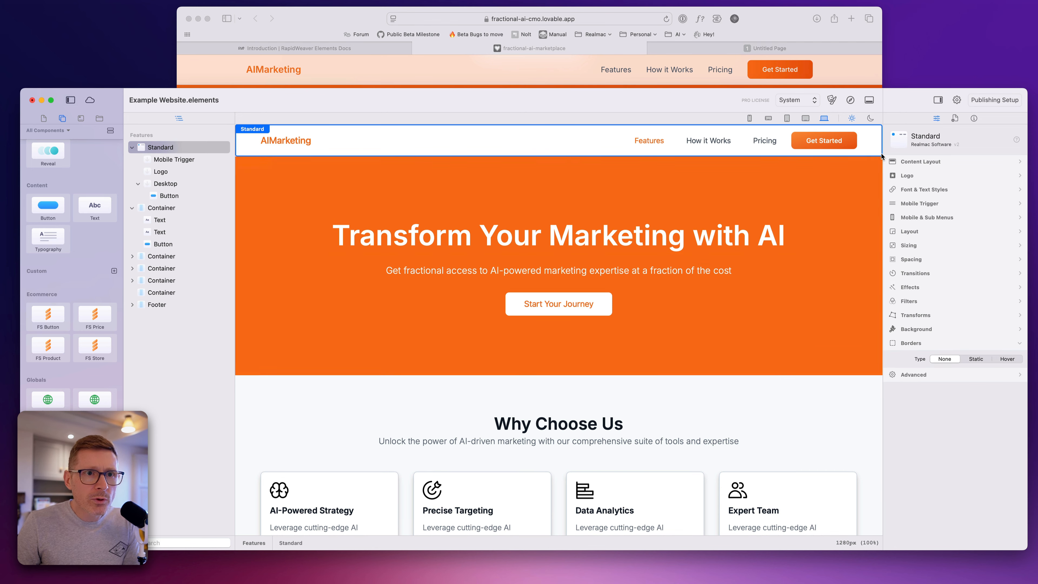
{"action": "left_click", "coordinate": [417, 194]}
{"action": "left_click", "coordinate": [410, 148]}
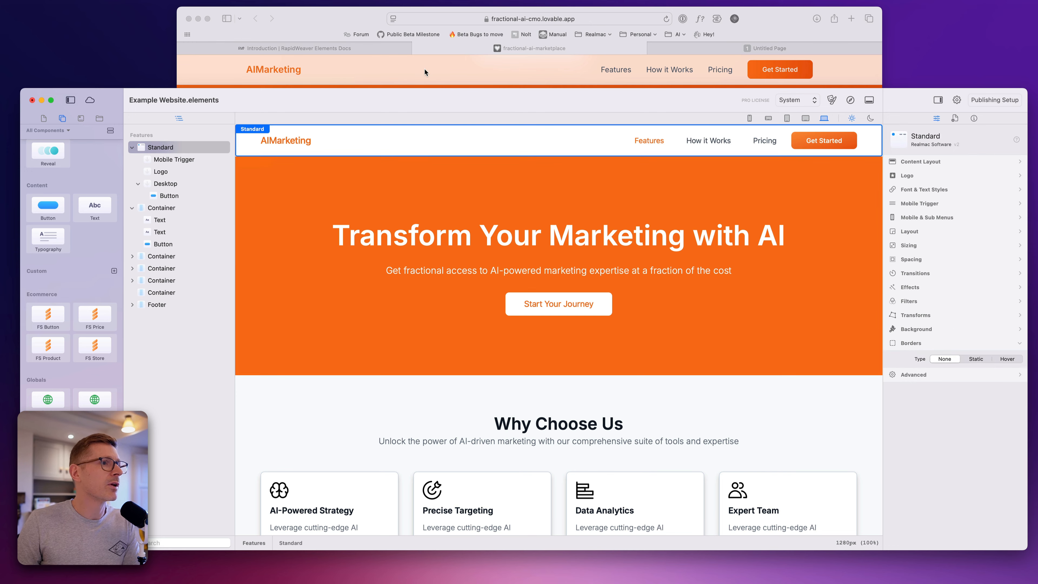
- Switch to the browser and examine how the reference website's navigation behaves while the page scrolls
{"action": "left_click", "coordinate": [424, 69]}
{"action": "scroll", "coordinate": [552, 204], "scroll_direction": "down", "scroll_amount": 5}
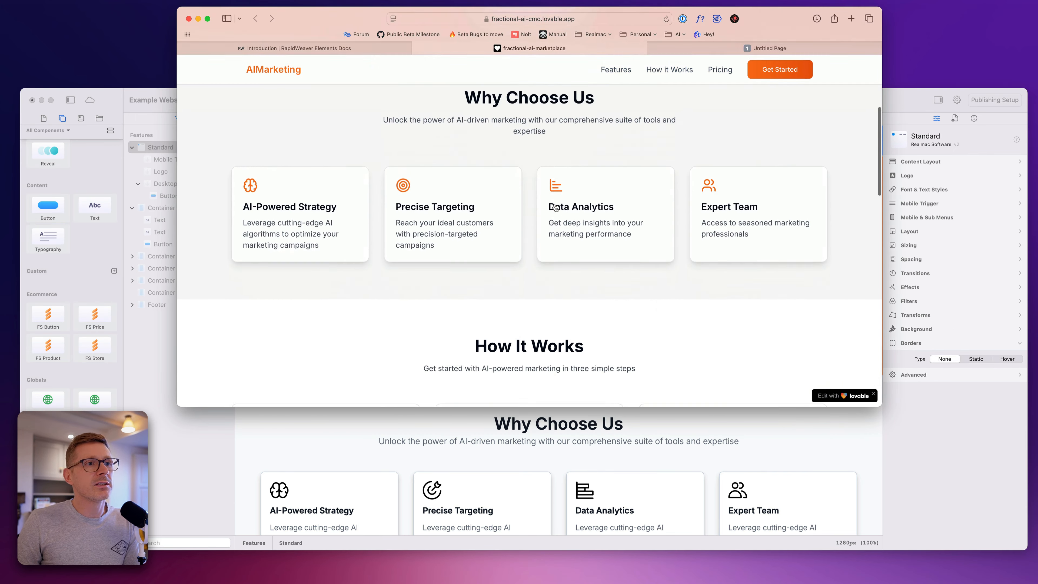
{"action": "scroll", "coordinate": [555, 208], "scroll_direction": "down", "scroll_amount": 5}
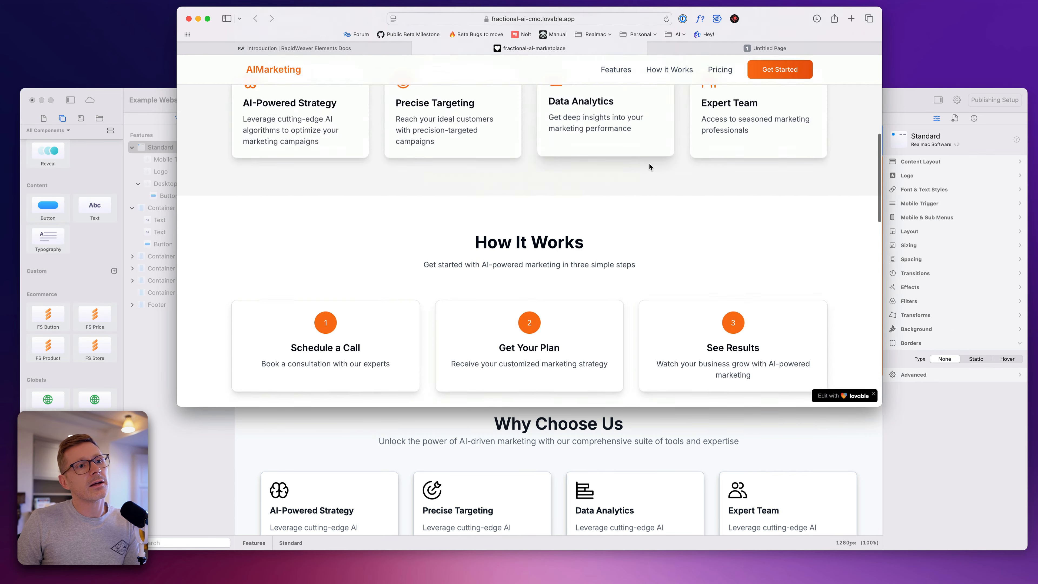
{"action": "scroll", "coordinate": [650, 164], "scroll_direction": "up", "scroll_amount": 8}
{"action": "scroll", "coordinate": [633, 121], "scroll_direction": "down", "scroll_amount": 4}
{"action": "scroll", "coordinate": [587, 275], "scroll_direction": "up", "scroll_amount": 1}
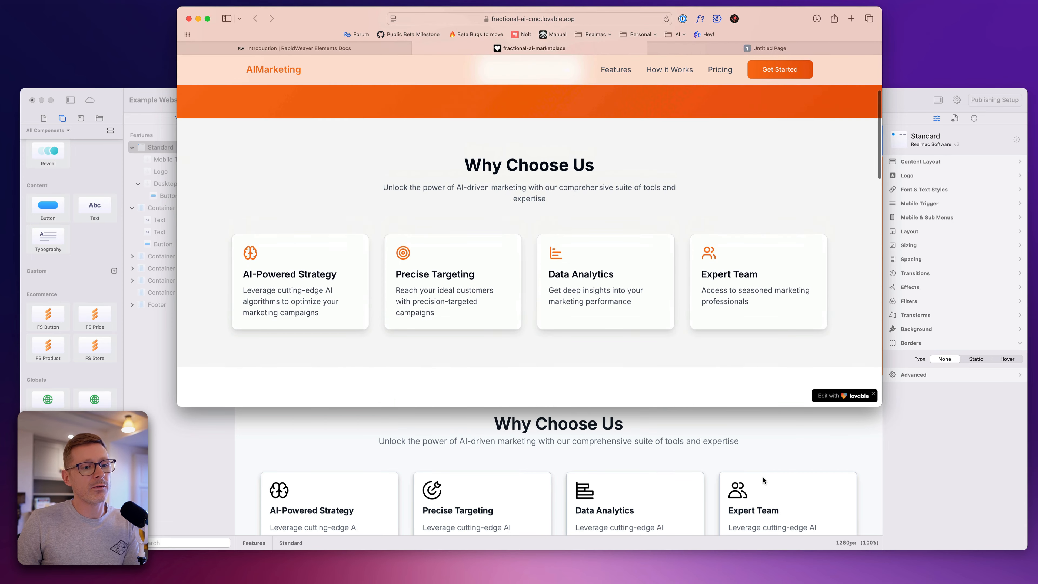
- Preview the Elements page in the browser and check how its navigation behaves on scrolling, both there and in the editor
{"action": "left_click", "coordinate": [763, 477]}
{"action": "left_click", "coordinate": [856, 102]}
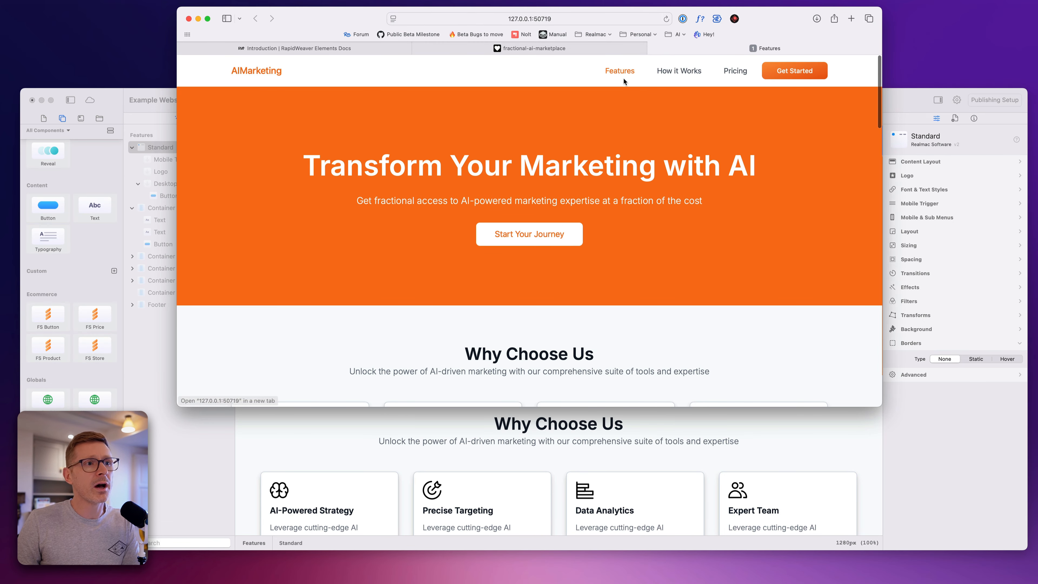
{"action": "scroll", "coordinate": [685, 236], "scroll_direction": "down", "scroll_amount": 10}
{"action": "scroll", "coordinate": [682, 239], "scroll_direction": "up", "scroll_amount": 10}
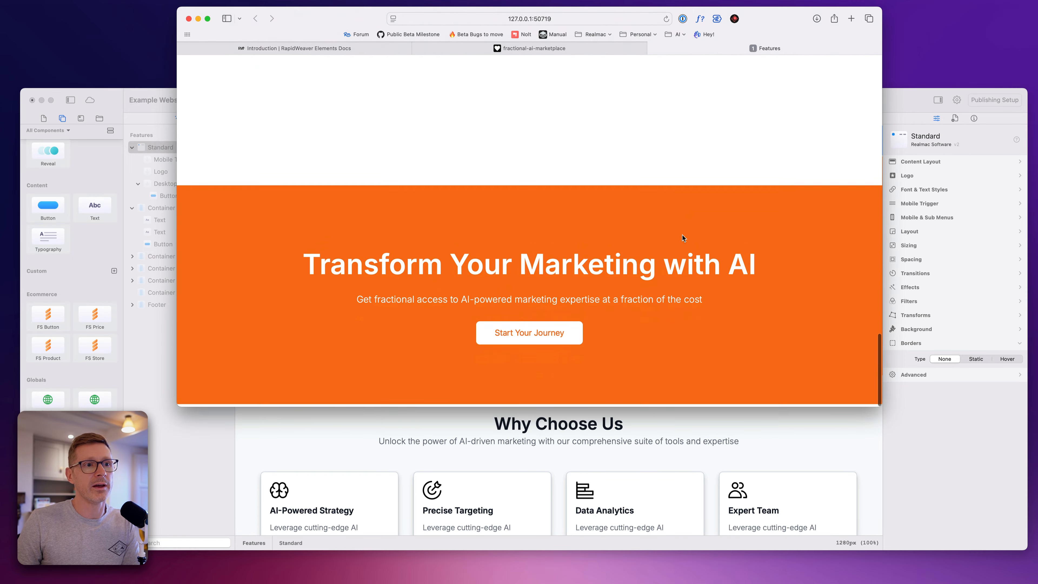
{"action": "left_click", "coordinate": [932, 459]}
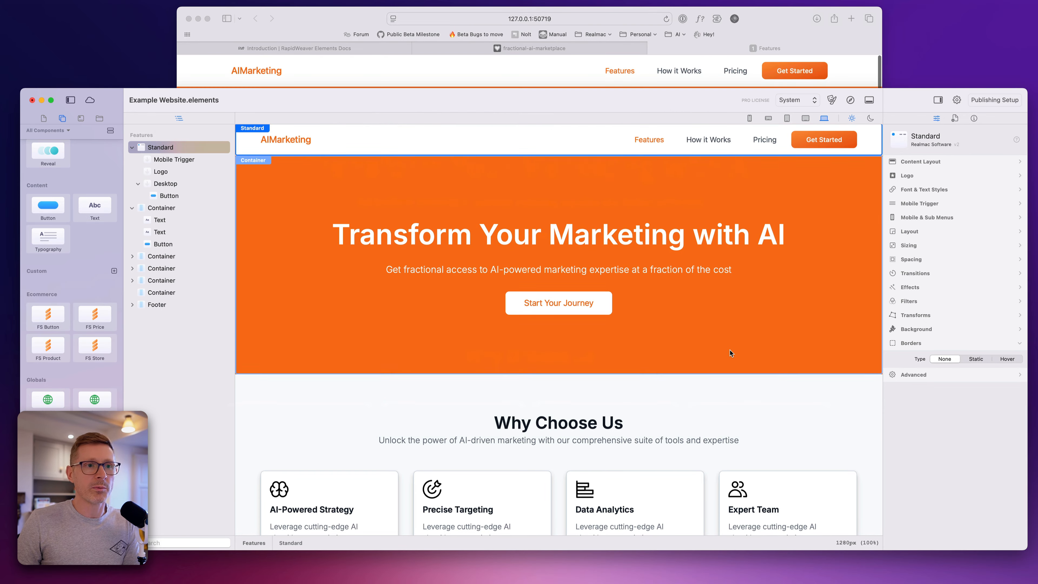
{"action": "scroll", "coordinate": [730, 351], "scroll_direction": "down", "scroll_amount": 15}
{"action": "scroll", "coordinate": [730, 351], "scroll_direction": "up", "scroll_amount": 15}
- Return to the fractional-ai-marketplace page and compare its navigation's position and translucent background while scrolling
{"action": "left_click", "coordinate": [566, 46]}
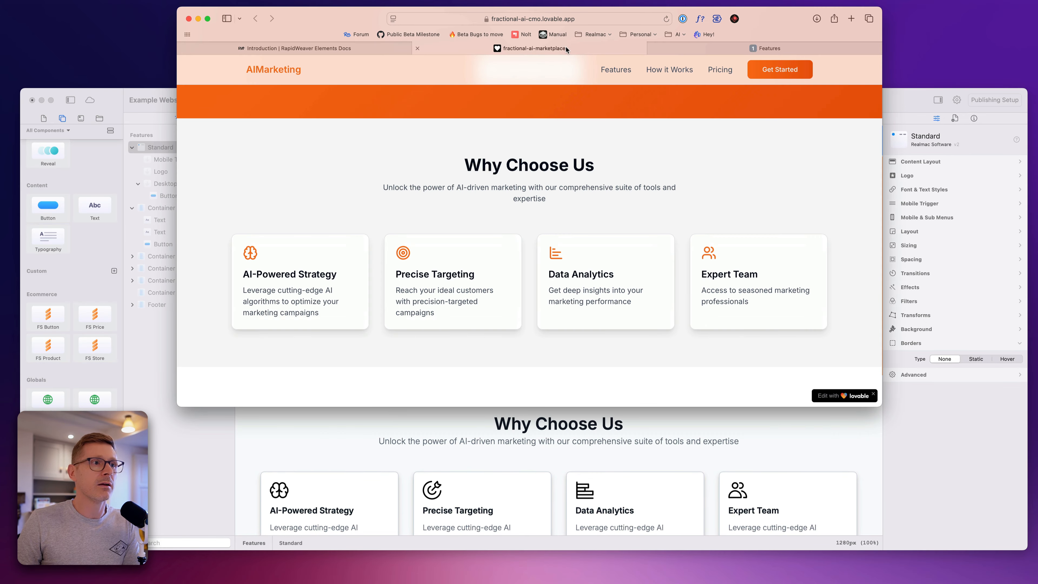
{"action": "scroll", "coordinate": [681, 183], "scroll_direction": "up", "scroll_amount": 5}
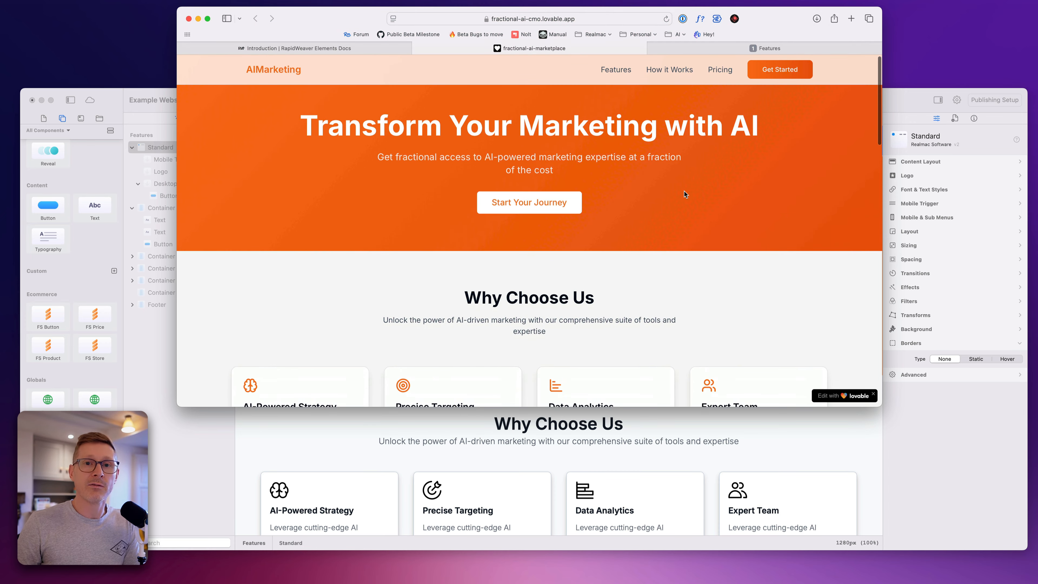
{"action": "scroll", "coordinate": [619, 179], "scroll_direction": "down", "scroll_amount": 5}
{"action": "scroll", "coordinate": [619, 178], "scroll_direction": "down", "scroll_amount": 3}
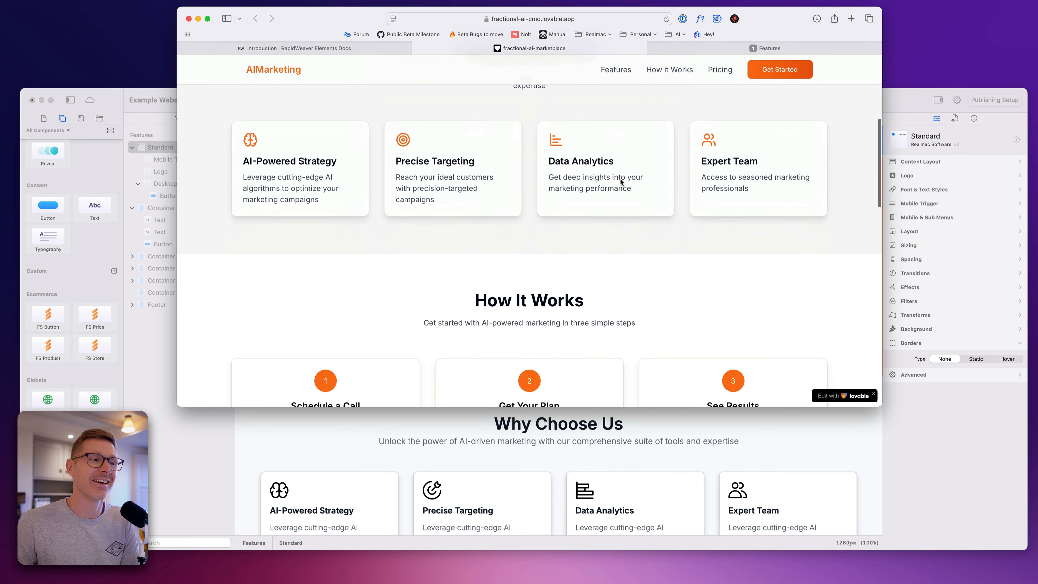
{"action": "scroll", "coordinate": [622, 177], "scroll_direction": "up", "scroll_amount": 8}
{"action": "scroll", "coordinate": [564, 140], "scroll_direction": "down", "scroll_amount": 3}
{"action": "scroll", "coordinate": [564, 141], "scroll_direction": "down", "scroll_amount": 2}
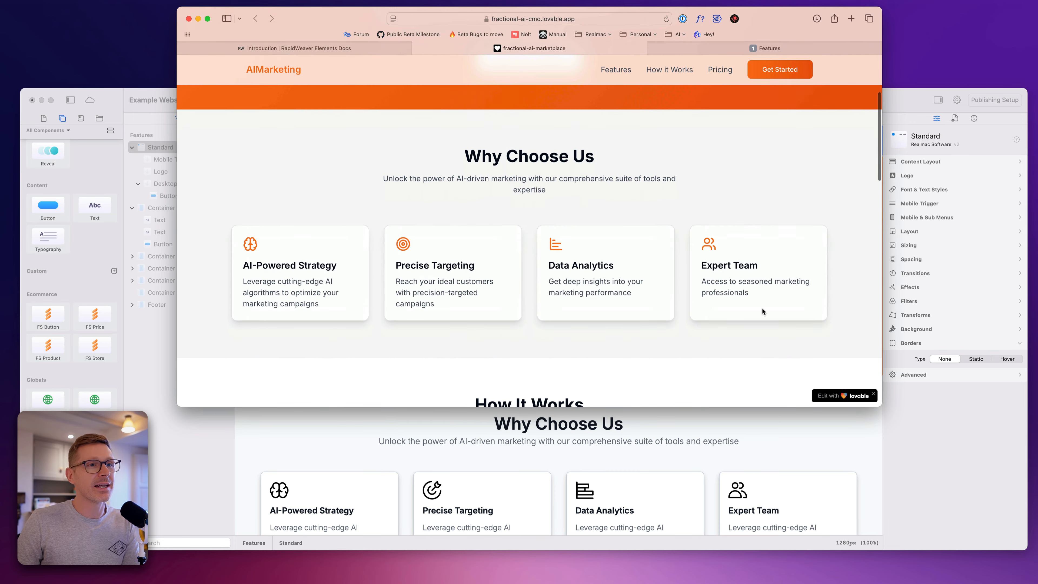
- Enlarge the browser window on the Elements documentation and open the Build a Sticky Menu how-to article
{"action": "left_click", "coordinate": [821, 454]}
{"action": "left_click", "coordinate": [370, 46]}
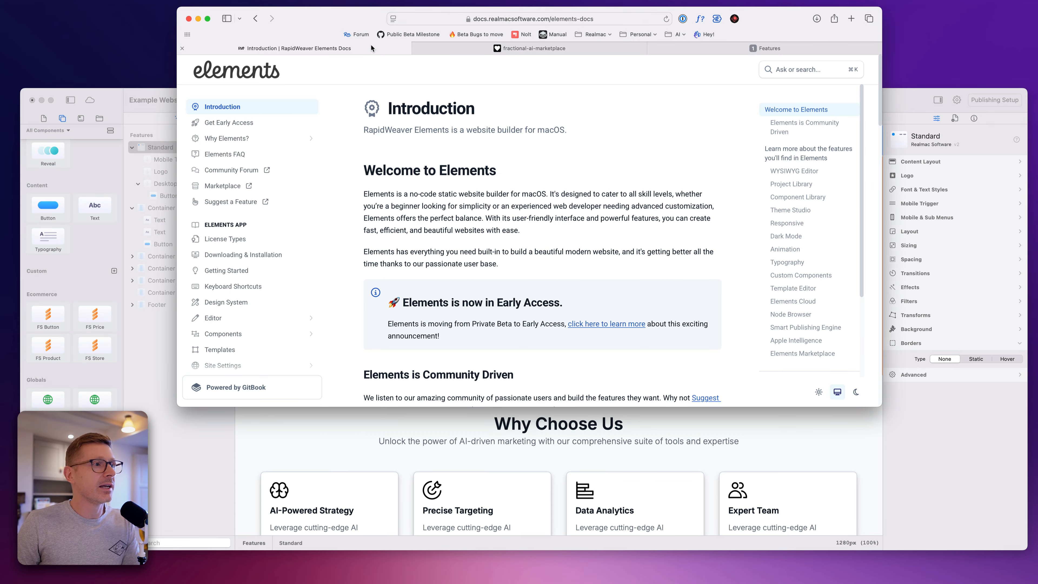
{"action": "left_click_drag", "start_coordinate": [883, 406], "coordinate": [892, 471]}
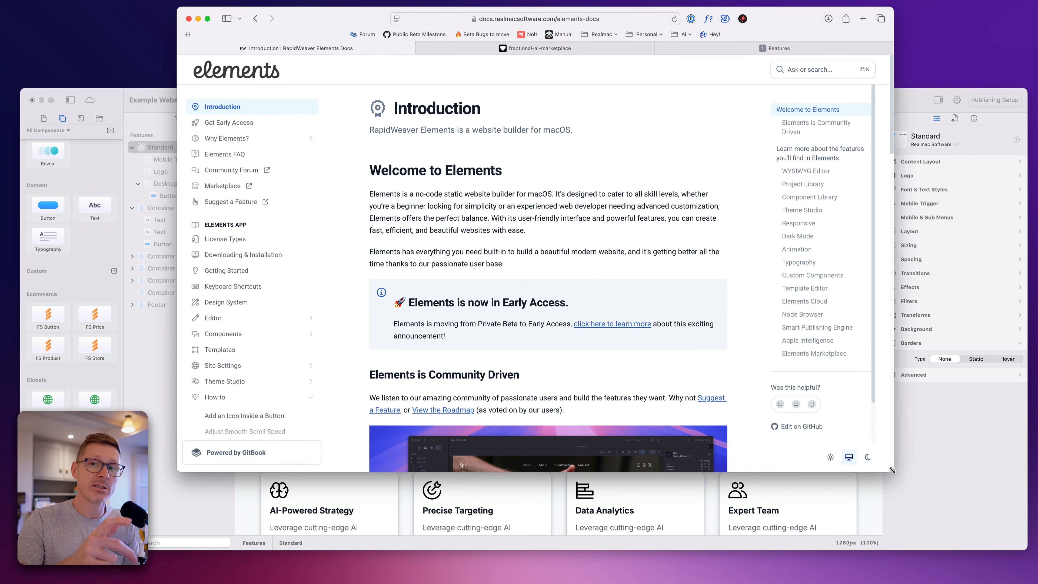
{"action": "scroll", "coordinate": [295, 319], "scroll_direction": "down", "scroll_amount": 5}
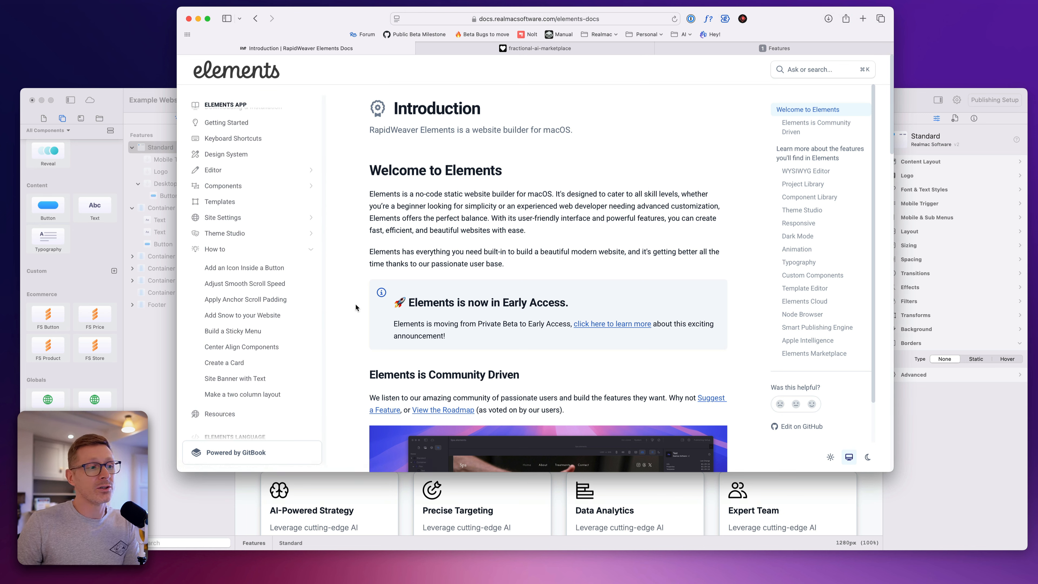
{"action": "scroll", "coordinate": [245, 125], "scroll_direction": "up", "scroll_amount": 5}
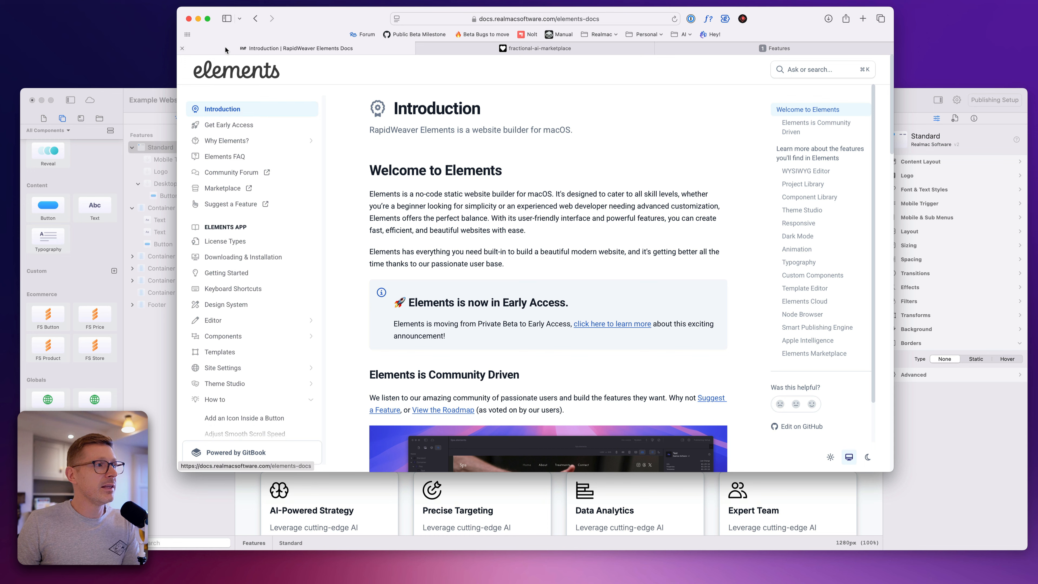
{"action": "scroll", "coordinate": [257, 343], "scroll_direction": "down", "scroll_amount": 5}
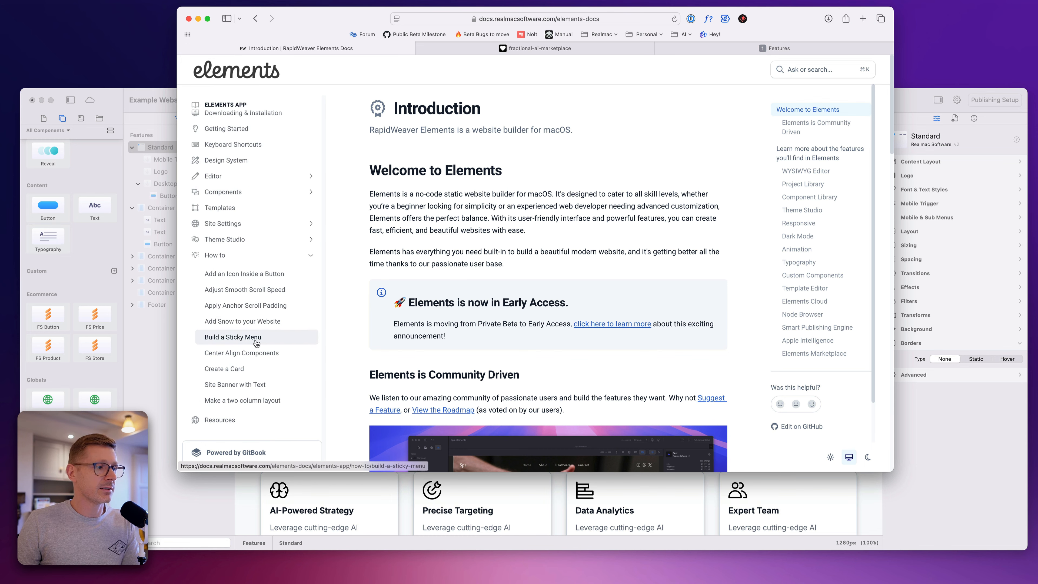
{"action": "left_click", "coordinate": [246, 338]}
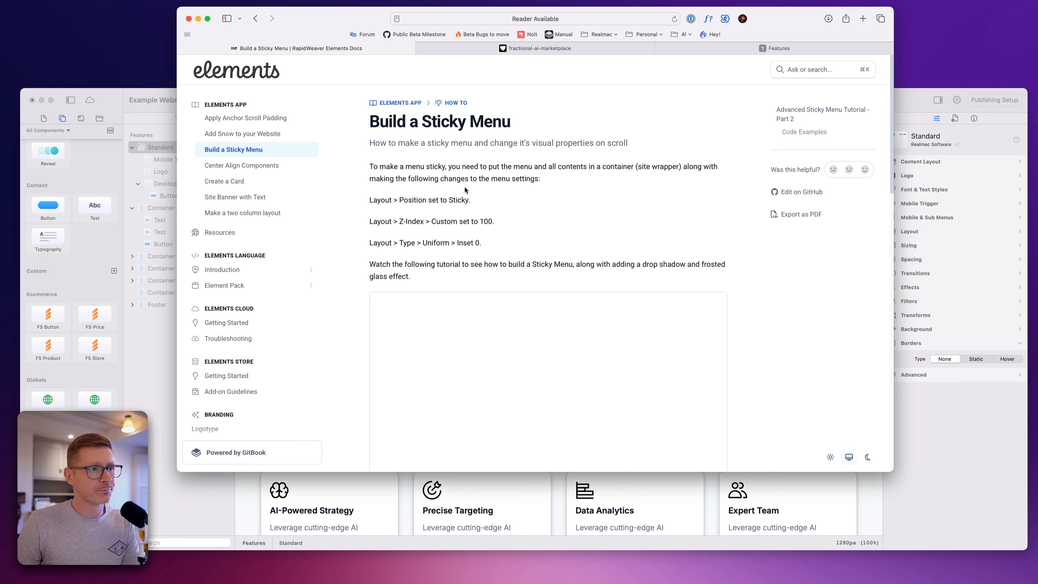
- Read the article's layout settings for a sticky menu and look over its two video tutorials
{"action": "left_click_drag", "start_coordinate": [383, 119], "coordinate": [556, 222]}
{"action": "left_click", "coordinate": [557, 222]}
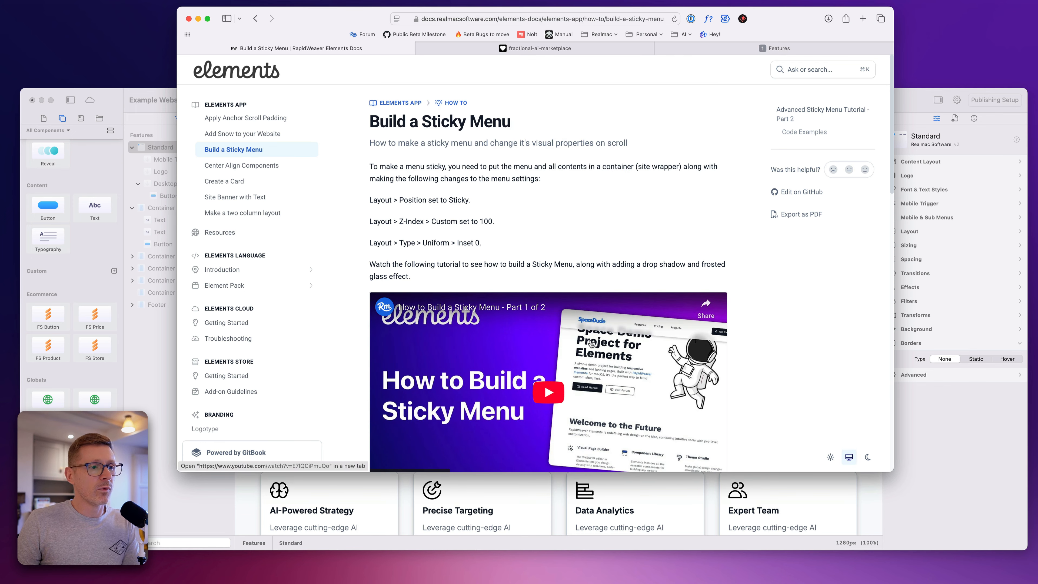
{"action": "scroll", "coordinate": [572, 229], "scroll_direction": "down", "scroll_amount": 9}
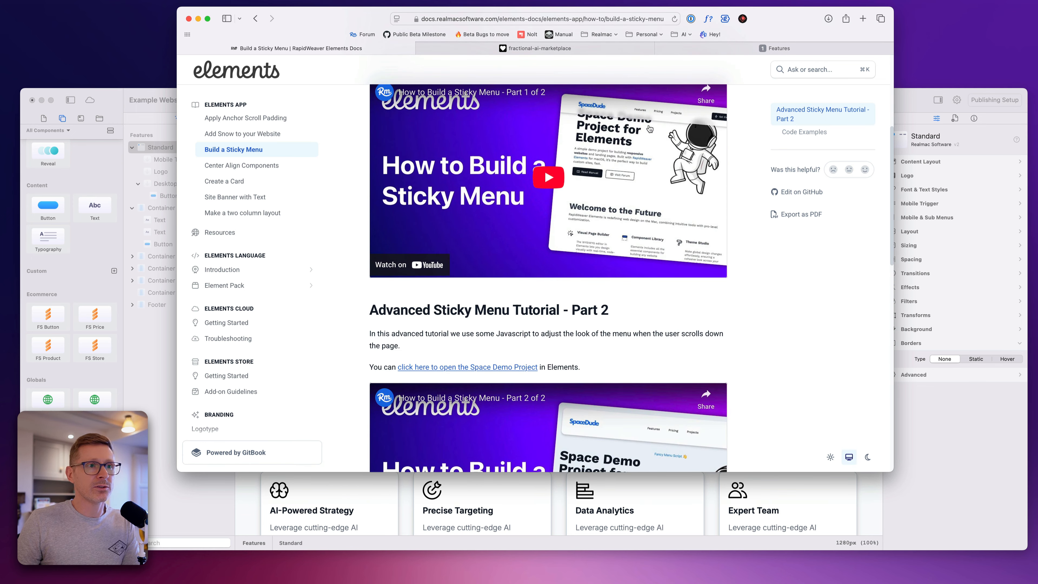
- Review the article's position, z-index and inset settings for a sticky menu
{"action": "scroll", "coordinate": [650, 129], "scroll_direction": "down", "scroll_amount": 4}
{"action": "scroll", "coordinate": [362, 152], "scroll_direction": "up", "scroll_amount": 4}
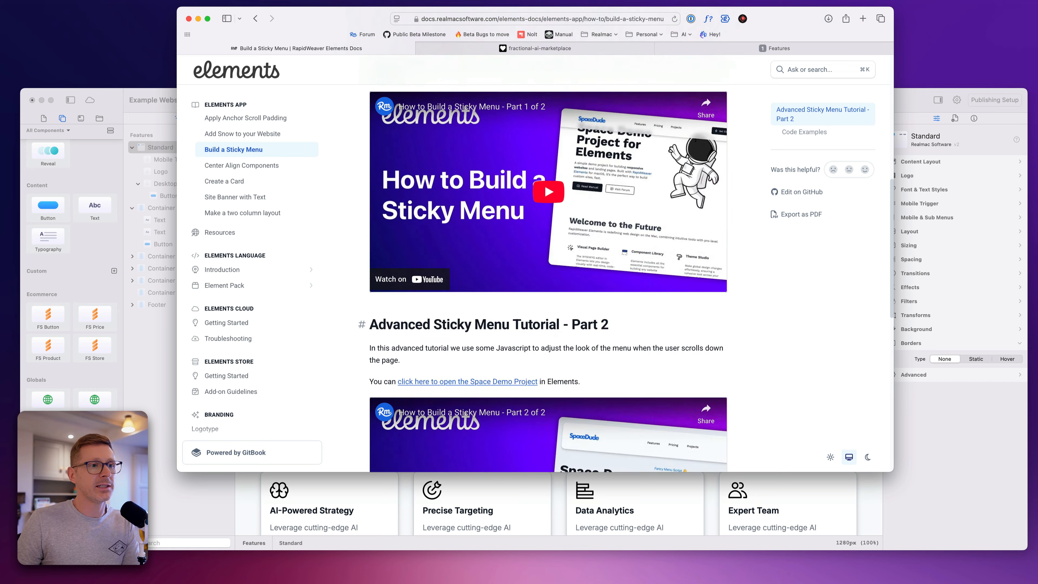
{"action": "scroll", "coordinate": [545, 185], "scroll_direction": "up", "scroll_amount": 5}
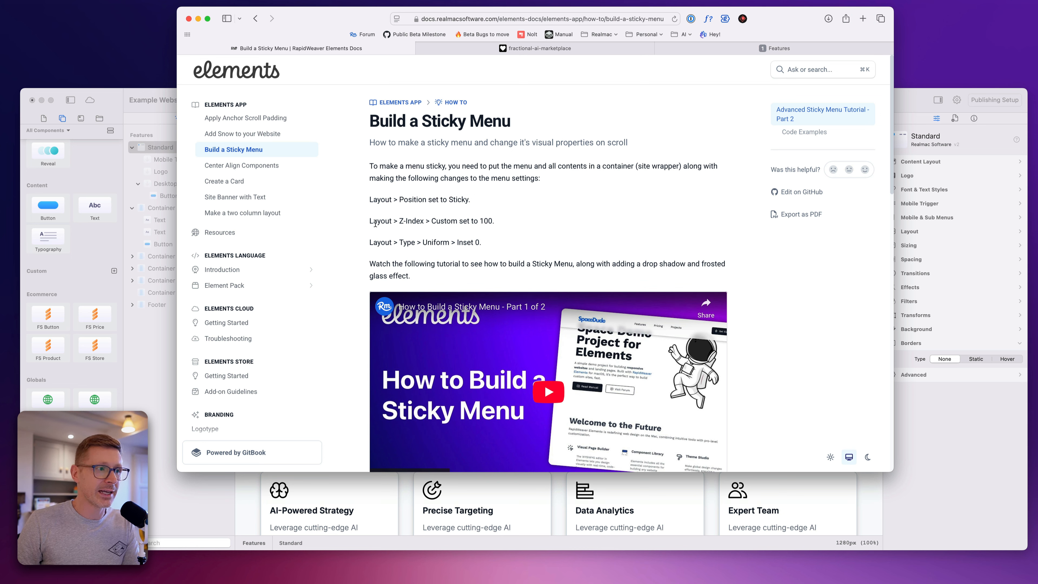
{"action": "left_click_drag", "start_coordinate": [424, 224], "coordinate": [506, 222]}
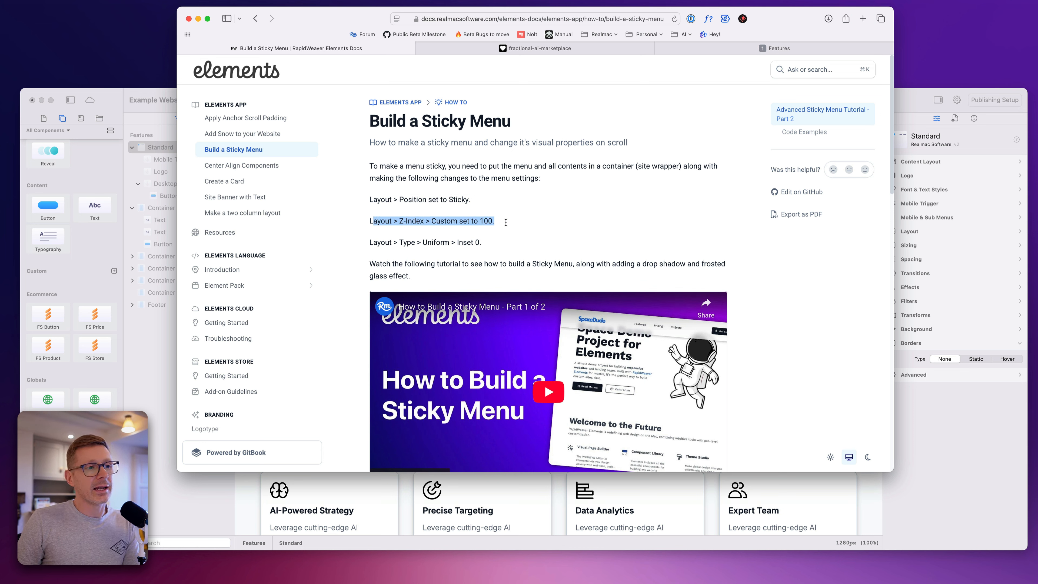
{"action": "left_click", "coordinate": [520, 226]}
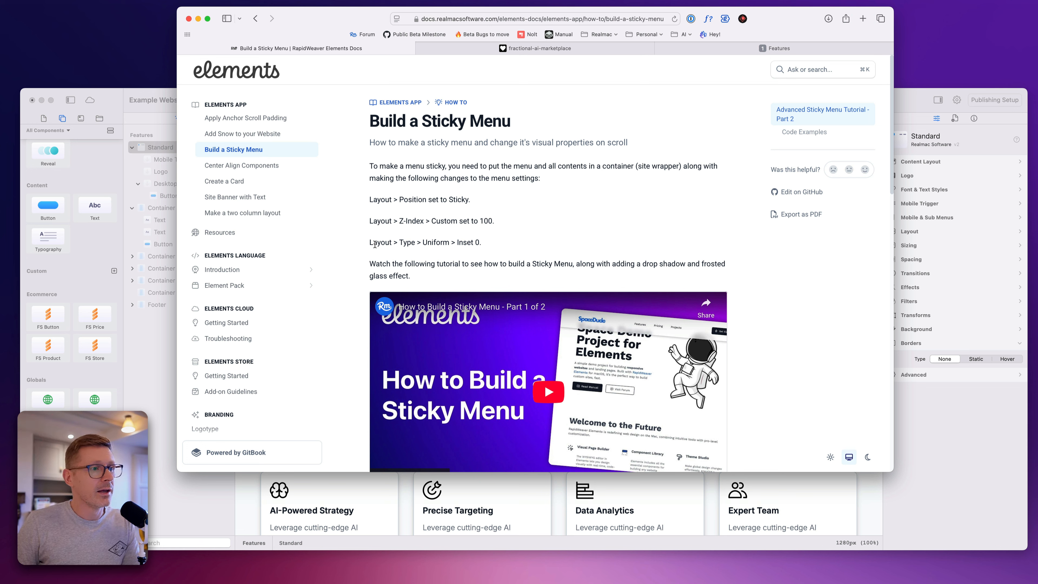
{"action": "left_click_drag", "start_coordinate": [374, 244], "coordinate": [468, 242]}
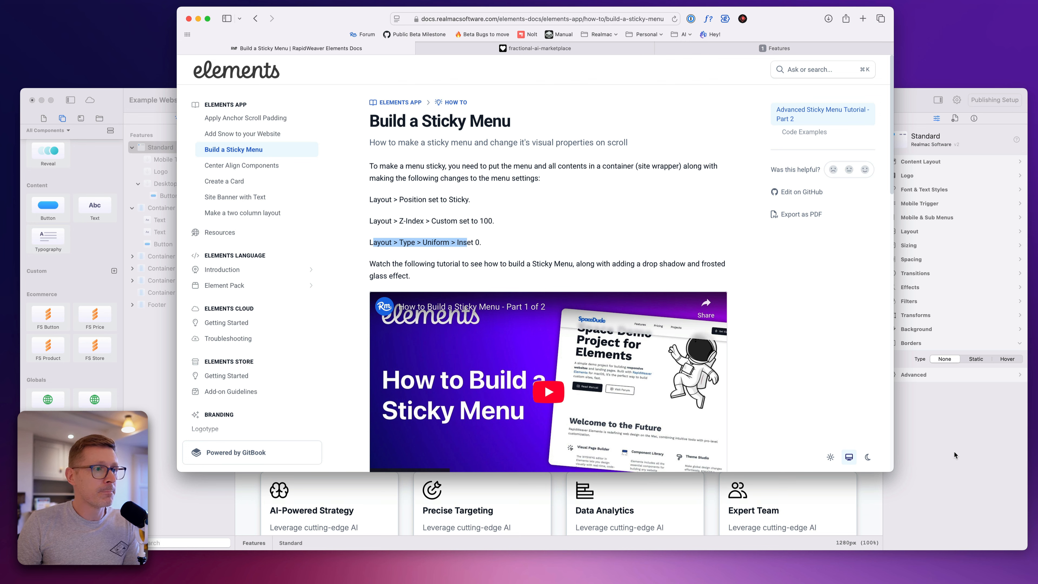
- Switch to Elements, set the Standard navigation's layout position to Sticky, and check how it scrolls
{"action": "left_click", "coordinate": [945, 428]}
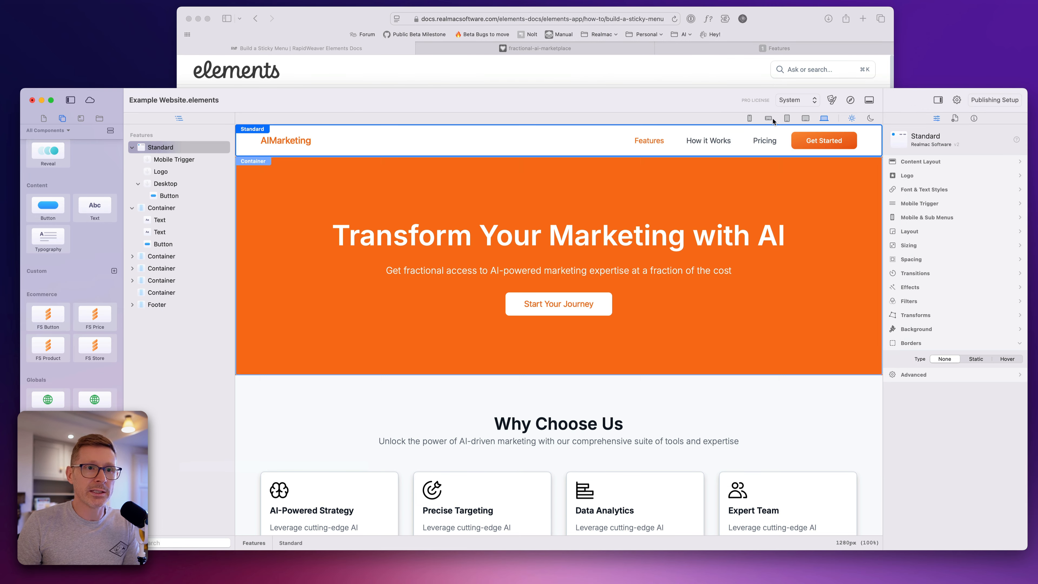
{"action": "left_click", "coordinate": [932, 231]}
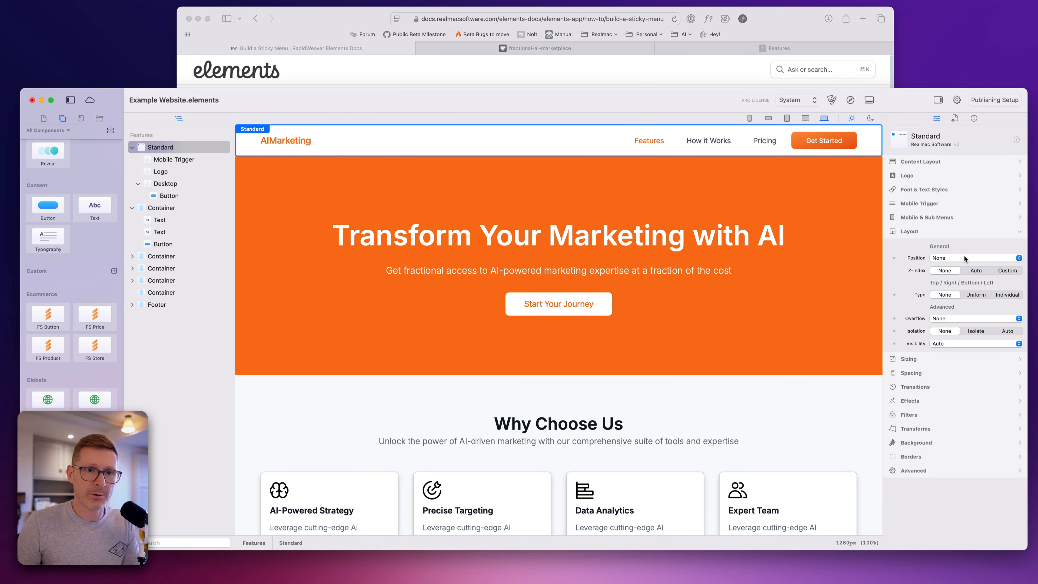
{"action": "left_click", "coordinate": [966, 258]}
{"action": "left_click", "coordinate": [961, 302]}
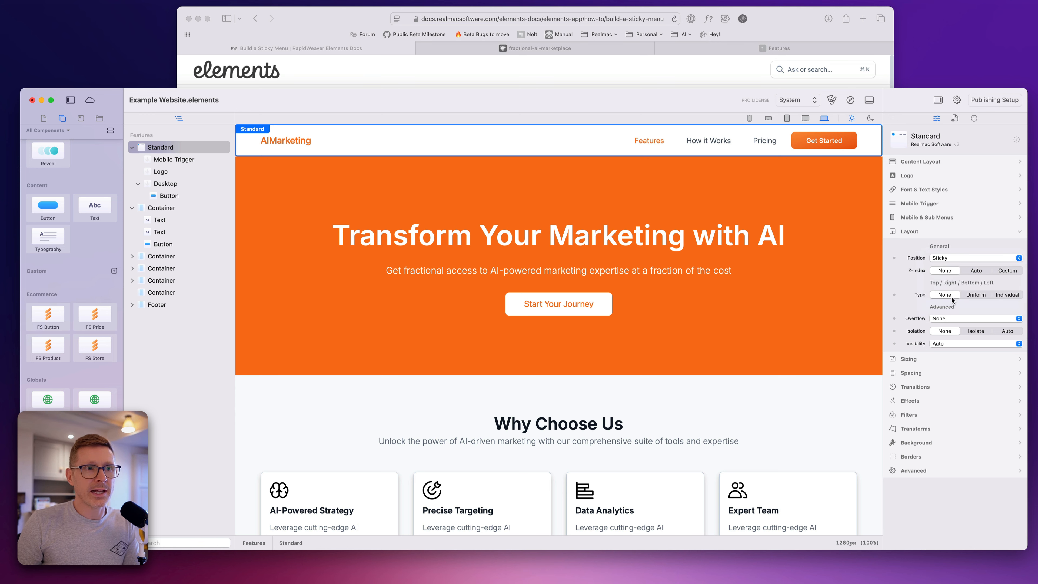
{"action": "scroll", "coordinate": [822, 257], "scroll_direction": "down", "scroll_amount": 3}
{"action": "scroll", "coordinate": [819, 259], "scroll_direction": "up", "scroll_amount": 3}
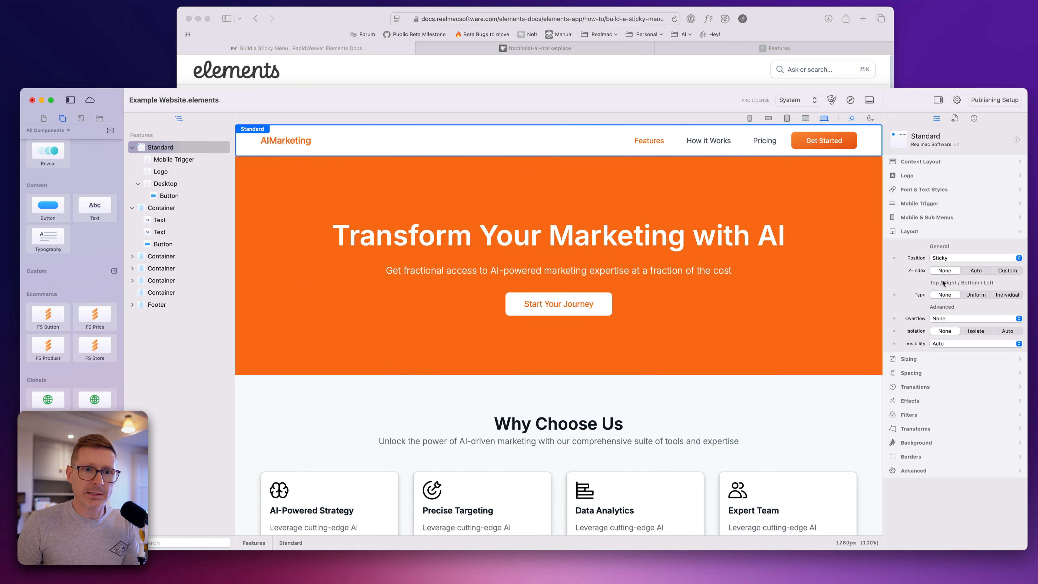
- Give the navigation a custom z-index of 100 and check the page while scrolling
{"action": "left_click", "coordinate": [1008, 271]}
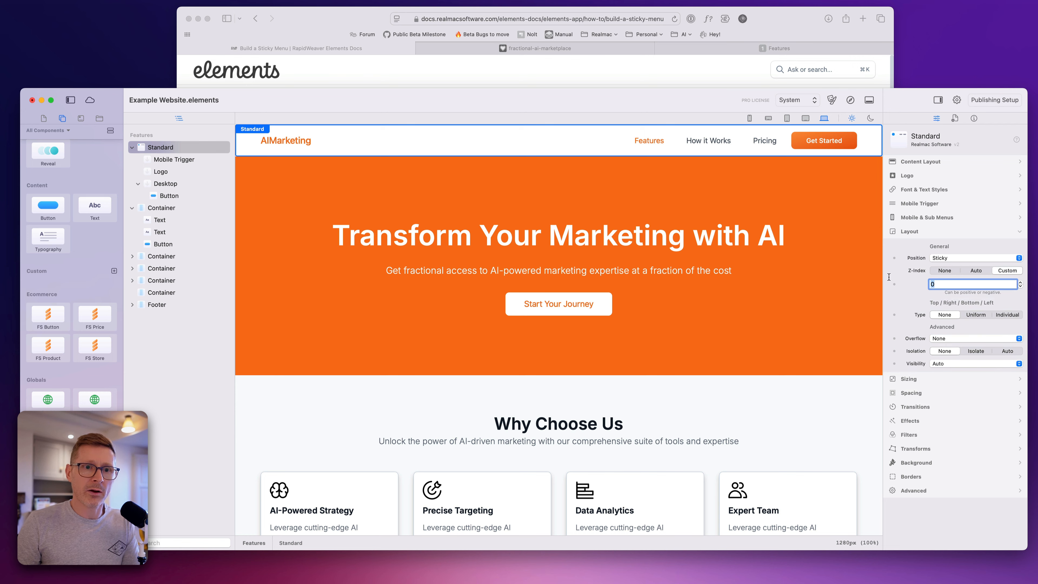
{"action": "scroll", "coordinate": [741, 234], "scroll_direction": "down", "scroll_amount": 3}
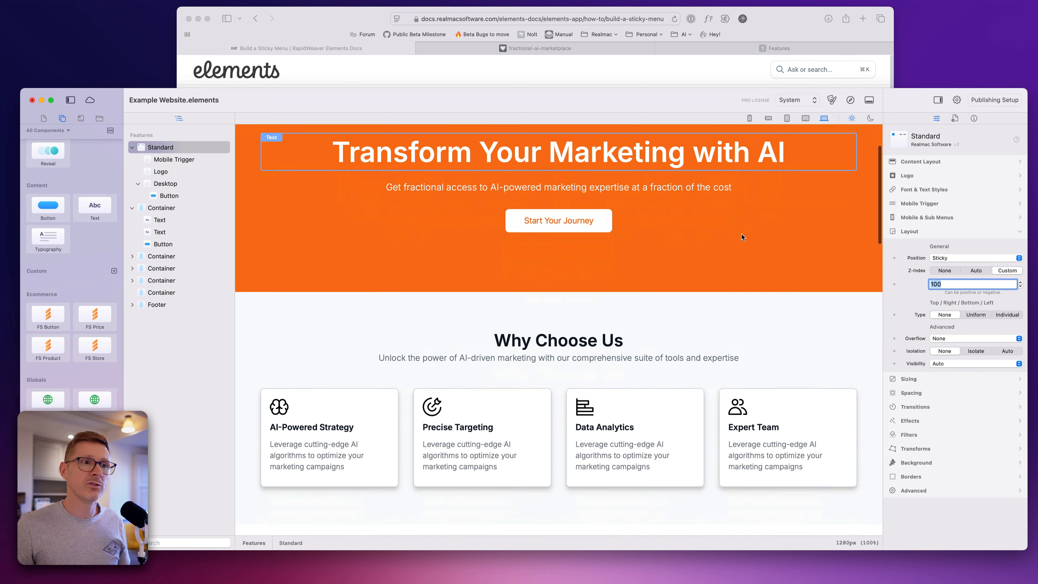
{"action": "scroll", "coordinate": [742, 235], "scroll_direction": "up", "scroll_amount": 3}
- Recheck the sticky menu article, set the navigation's inset type to Uniform with a value of 0, and test it by scrolling
{"action": "left_click", "coordinate": [789, 48]}
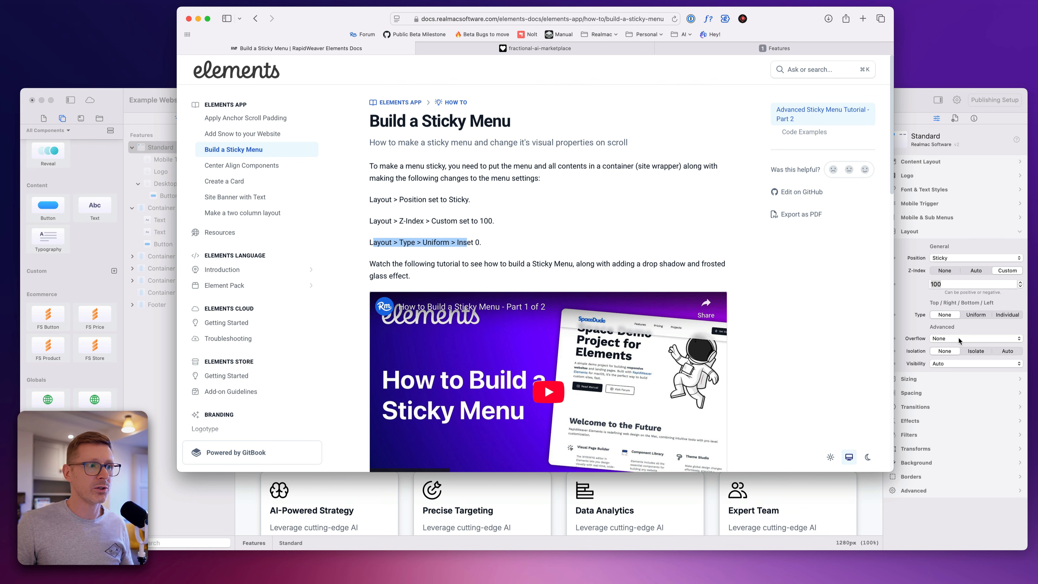
{"action": "left_click", "coordinate": [974, 321]}
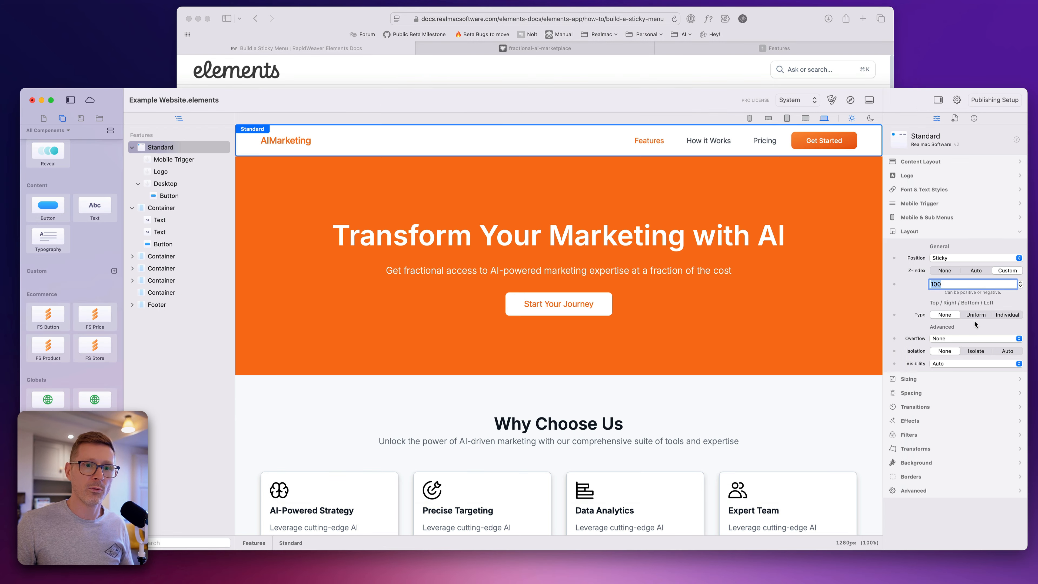
{"action": "left_click", "coordinate": [976, 315]}
{"action": "left_click", "coordinate": [988, 326]}
{"action": "left_click", "coordinate": [988, 338]}
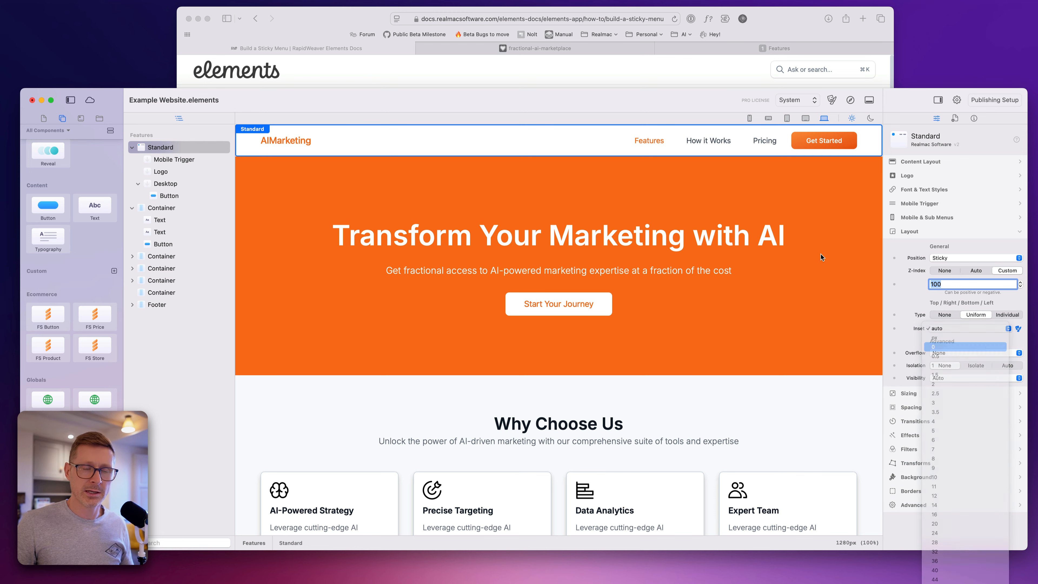
{"action": "scroll", "coordinate": [826, 256], "scroll_direction": "down", "scroll_amount": 5}
{"action": "scroll", "coordinate": [609, 152], "scroll_direction": "up", "scroll_amount": 5}
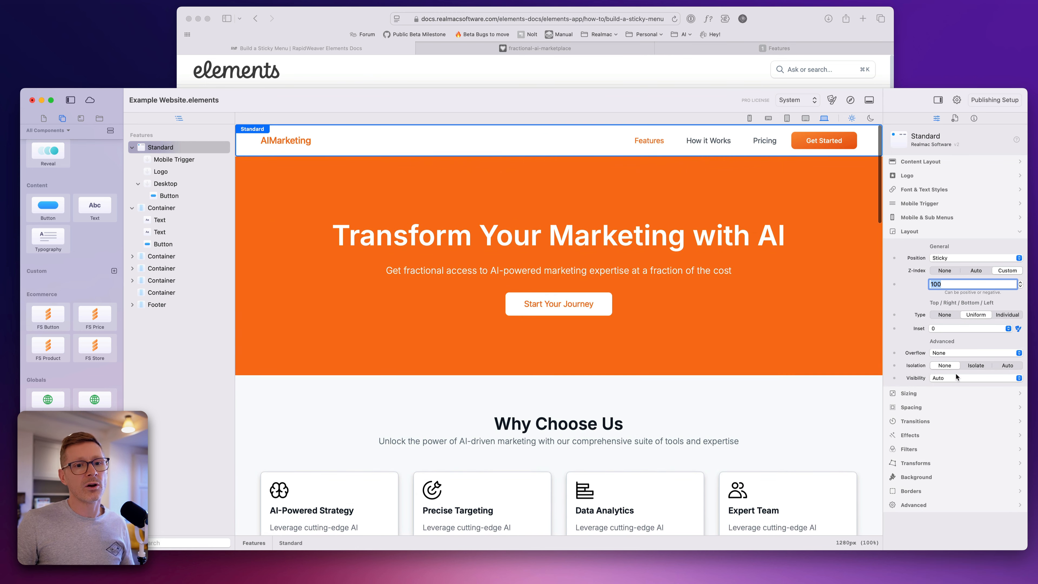
- Try the navigation's uniform inset at auto and 2.5, compare the scrolling behaviour, and restore the inset to 0
{"action": "left_click", "coordinate": [941, 329]}
{"action": "left_click", "coordinate": [944, 308]}
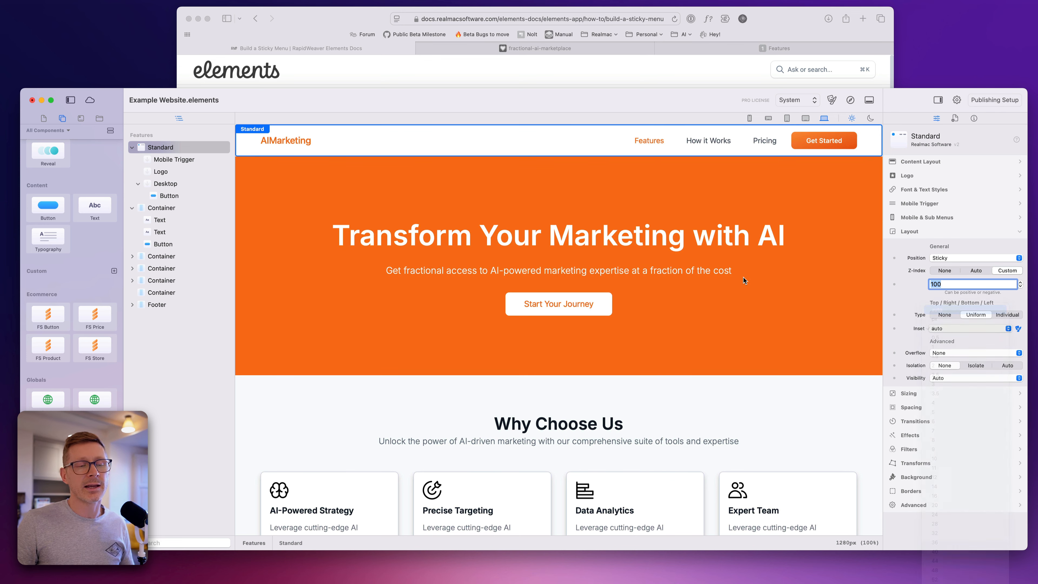
{"action": "left_click", "coordinate": [948, 328]}
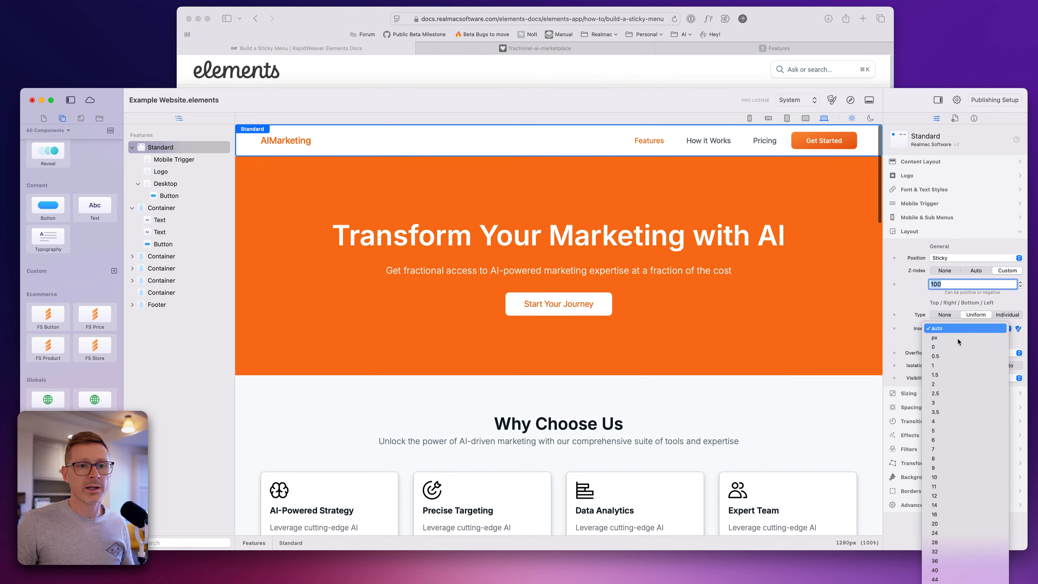
{"action": "left_click", "coordinate": [960, 353]}
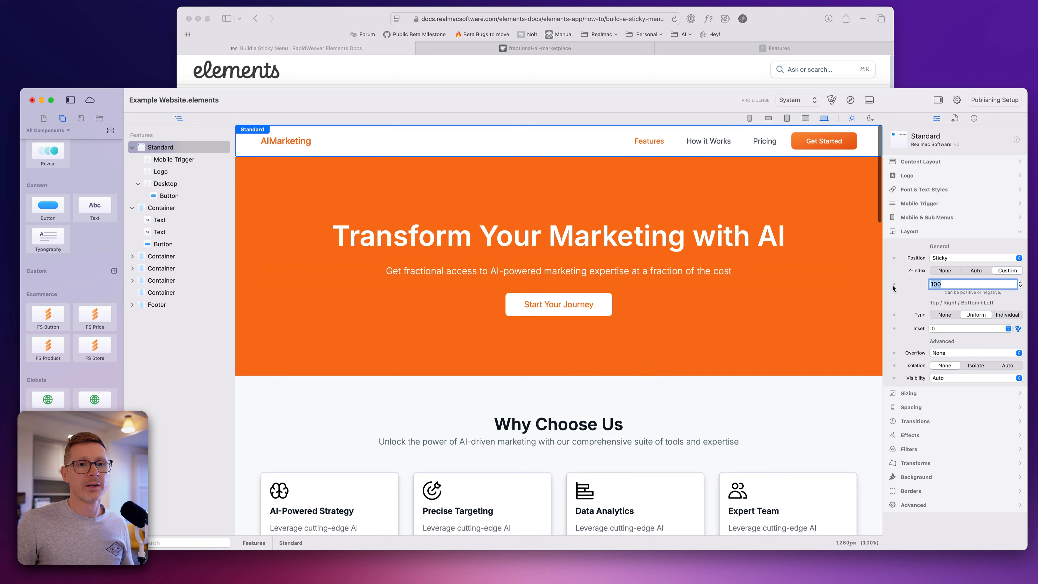
{"action": "left_click", "coordinate": [948, 329]}
{"action": "left_click", "coordinate": [957, 375]}
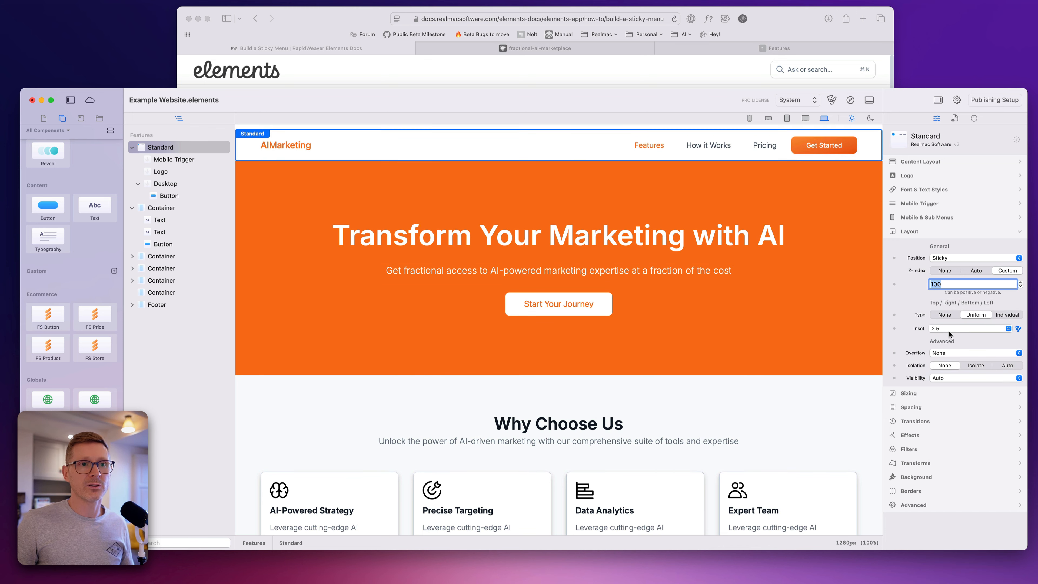
{"action": "scroll", "coordinate": [732, 259], "scroll_direction": "down", "scroll_amount": 4}
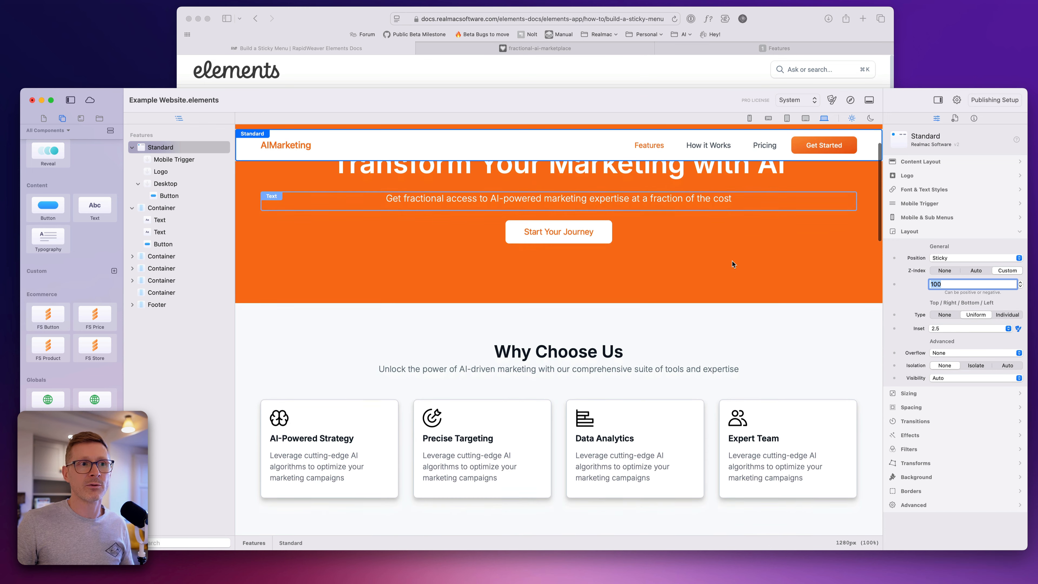
{"action": "left_click", "coordinate": [945, 330]}
{"action": "left_click", "coordinate": [940, 283]}
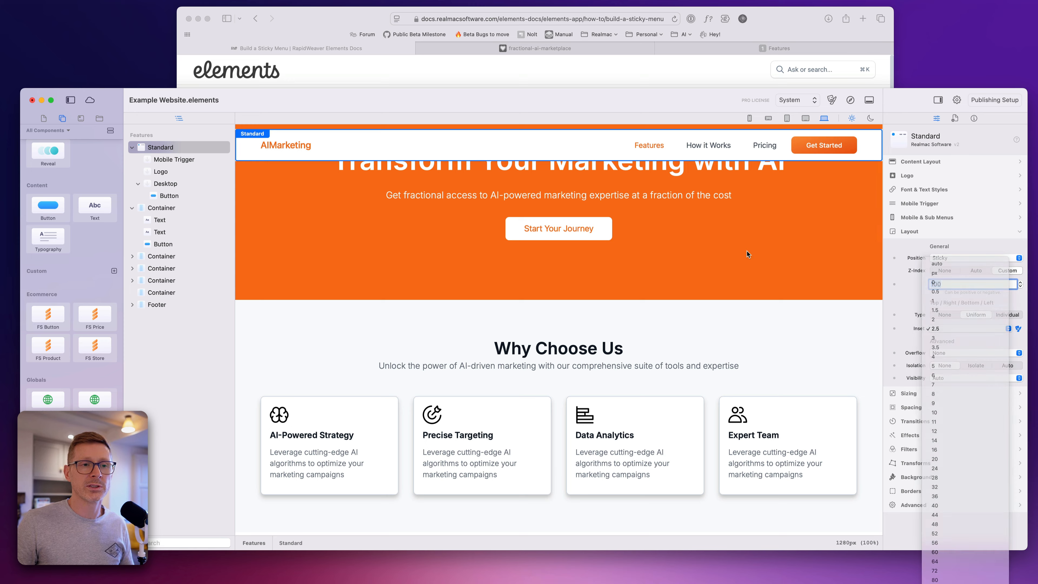
{"action": "scroll", "coordinate": [718, 253], "scroll_direction": "down", "scroll_amount": 4}
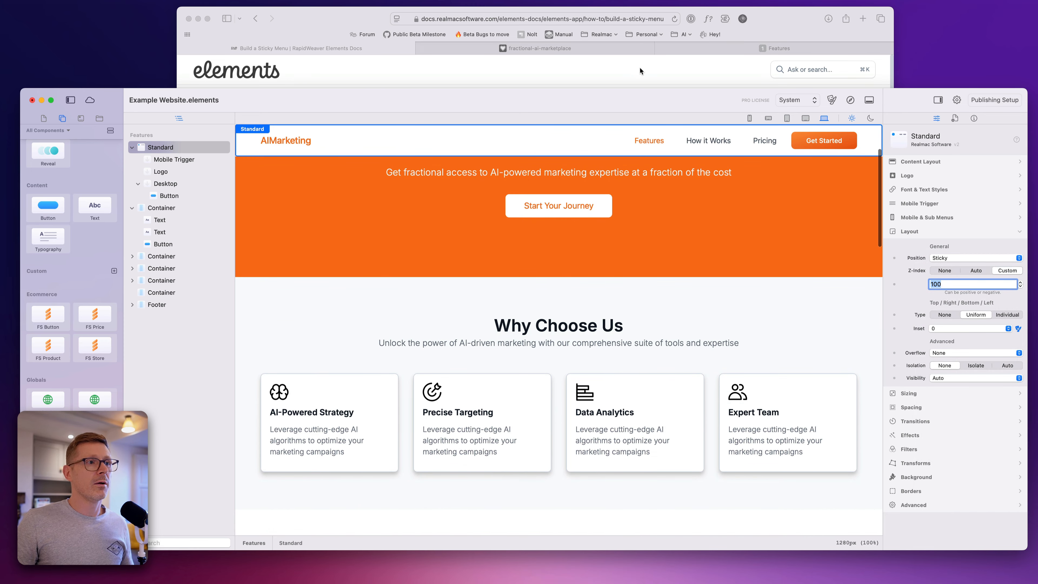
- Examine the translucent navigation on the fractional-ai-marketplace page while scrolling over the hero section
{"action": "left_click", "coordinate": [603, 45]}
{"action": "scroll", "coordinate": [563, 87], "scroll_direction": "down", "scroll_amount": 2}
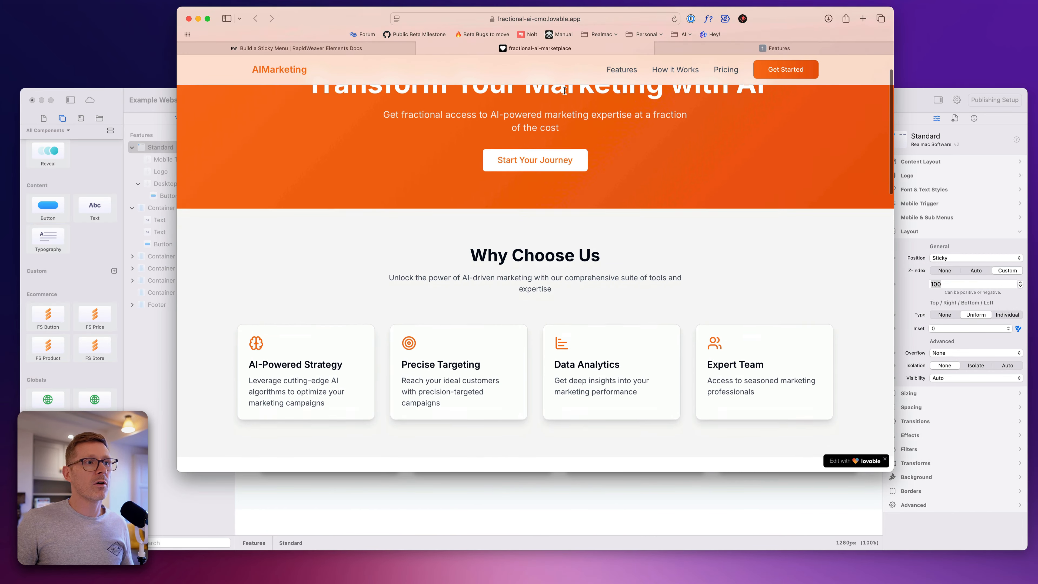
{"action": "scroll", "coordinate": [584, 85], "scroll_direction": "down", "scroll_amount": 1}
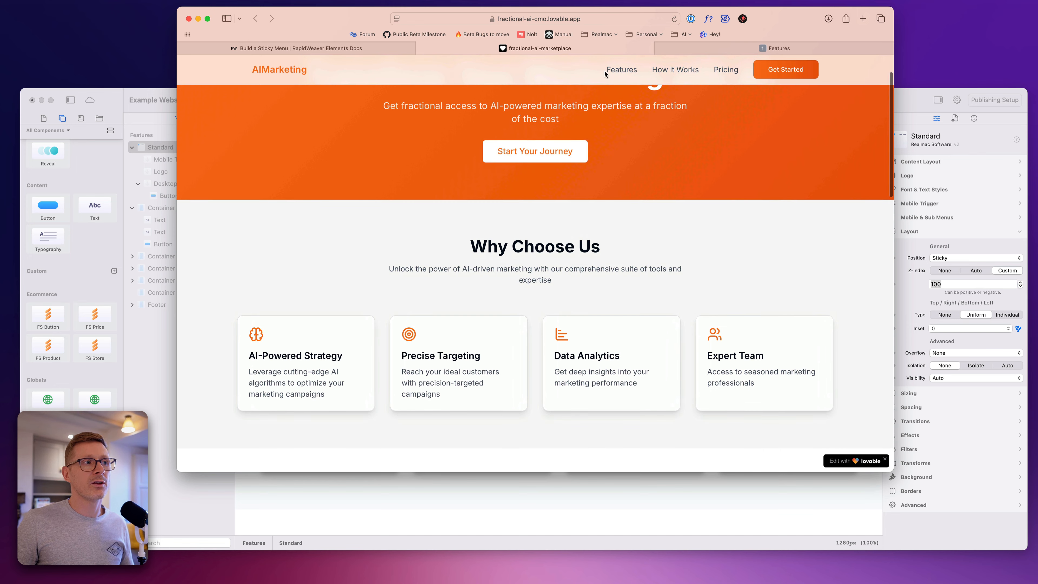
- Return to Elements and set the navigation's background opacity to 84% with the hero section behind it
{"action": "left_click", "coordinate": [952, 425]}
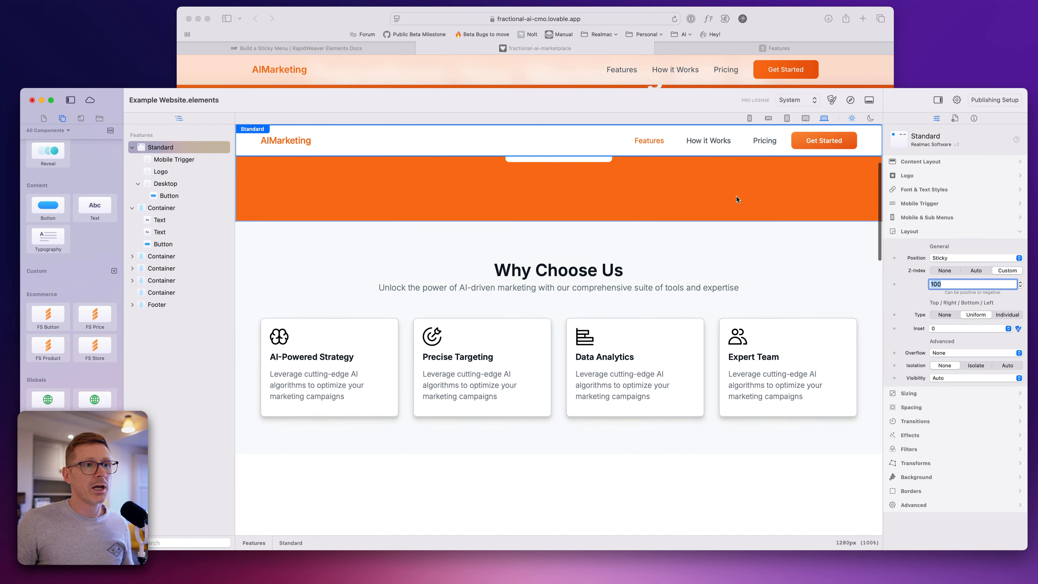
{"action": "scroll", "coordinate": [737, 197], "scroll_direction": "up", "scroll_amount": 1}
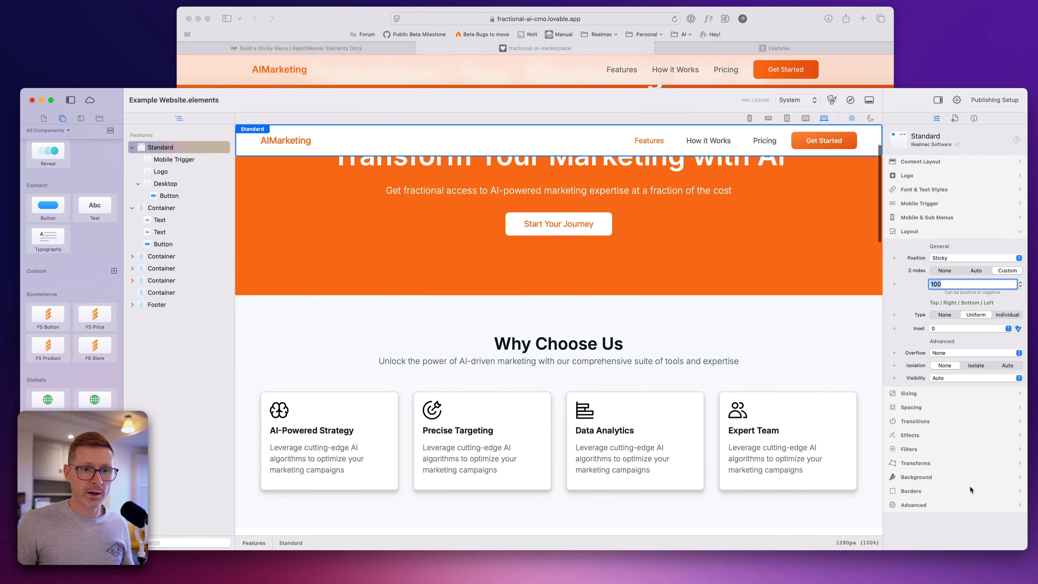
{"action": "left_click", "coordinate": [917, 477]}
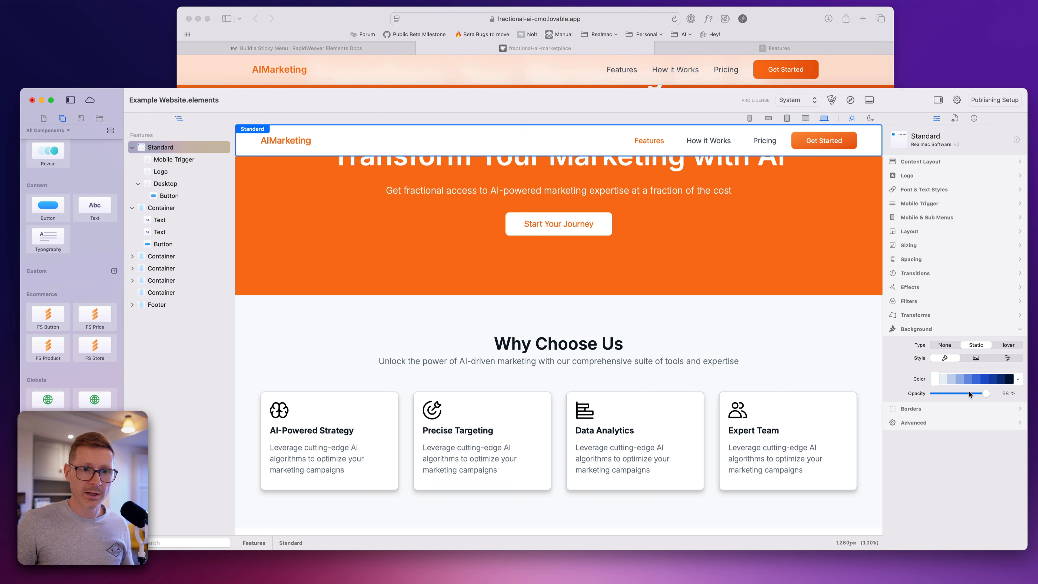
{"action": "mouse_move", "coordinate": [969, 391]}
{"action": "left_mouse_down"}
{"action": "mouse_move", "coordinate": [947, 392]}
{"action": "mouse_move", "coordinate": [982, 395]}
{"action": "left_mouse_up"}
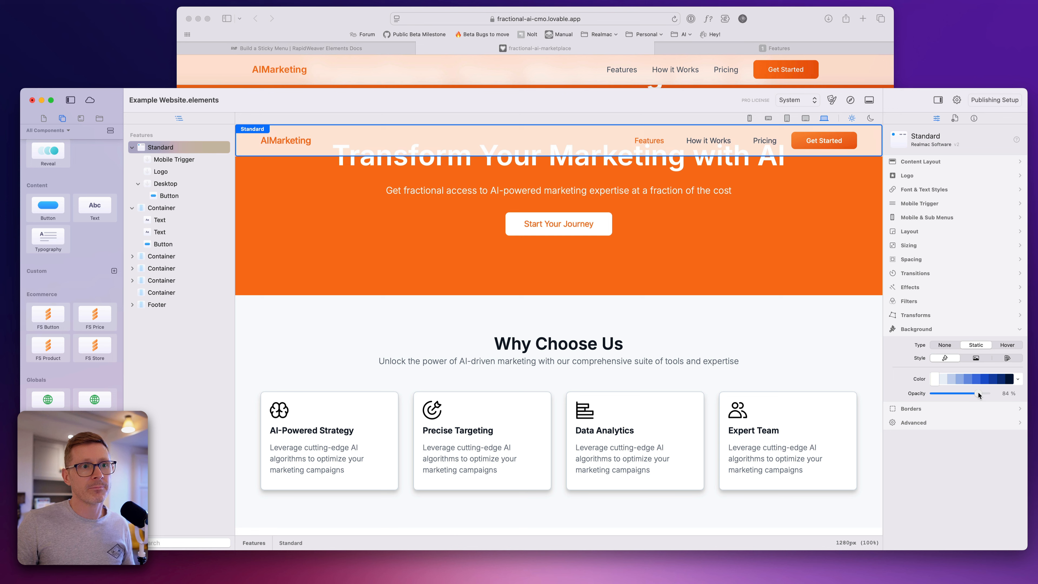
- Enable static filters on the navigation, set the backdrop blur to 5 pixels, and check the effect over the page's sections
{"action": "left_click", "coordinate": [929, 298]}
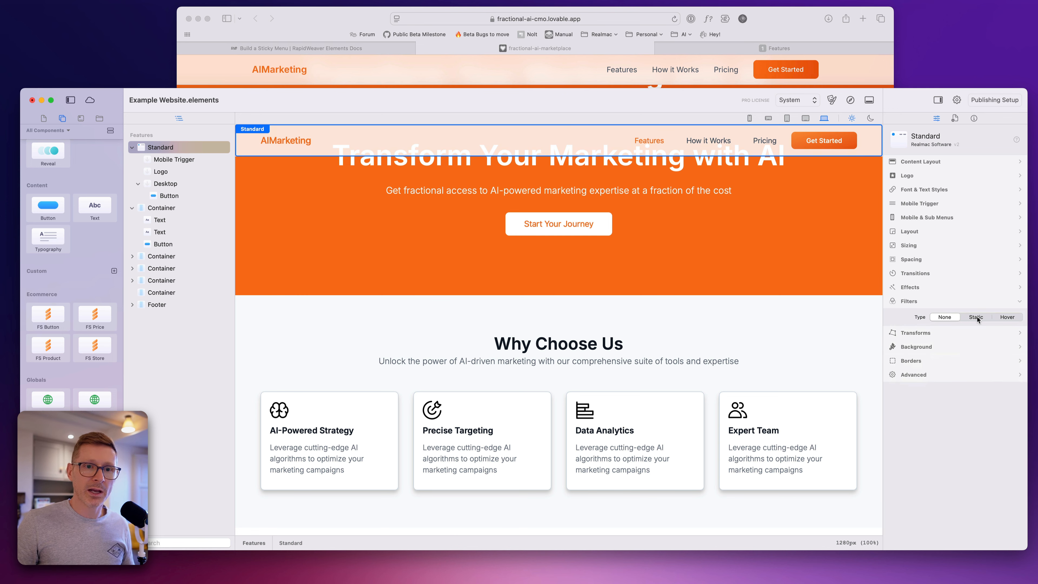
{"action": "left_click", "coordinate": [976, 318]}
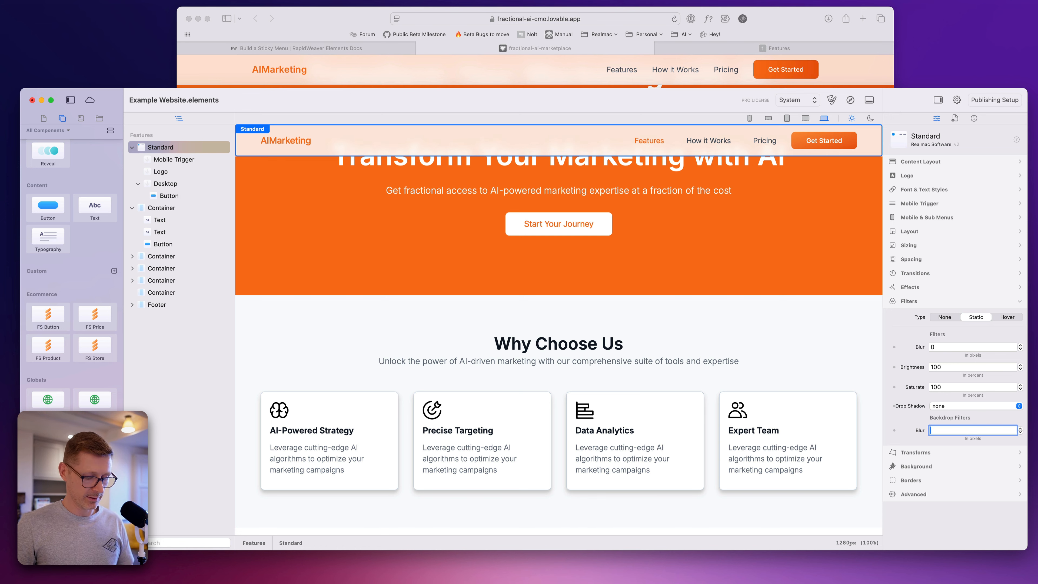
{"action": "scroll", "coordinate": [640, 221], "scroll_direction": "down", "scroll_amount": 10}
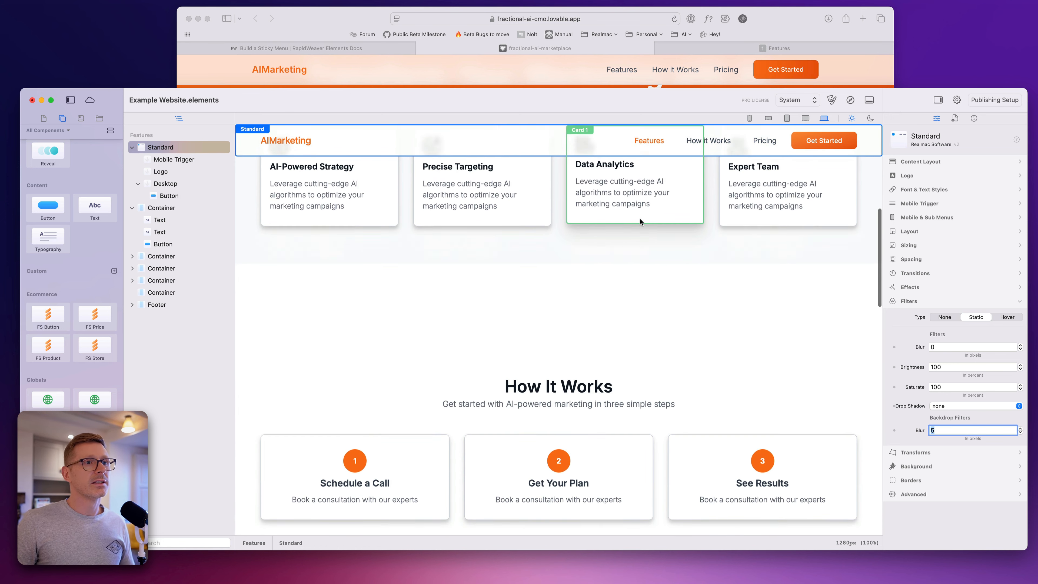
{"action": "scroll", "coordinate": [640, 219], "scroll_direction": "up", "scroll_amount": 3}
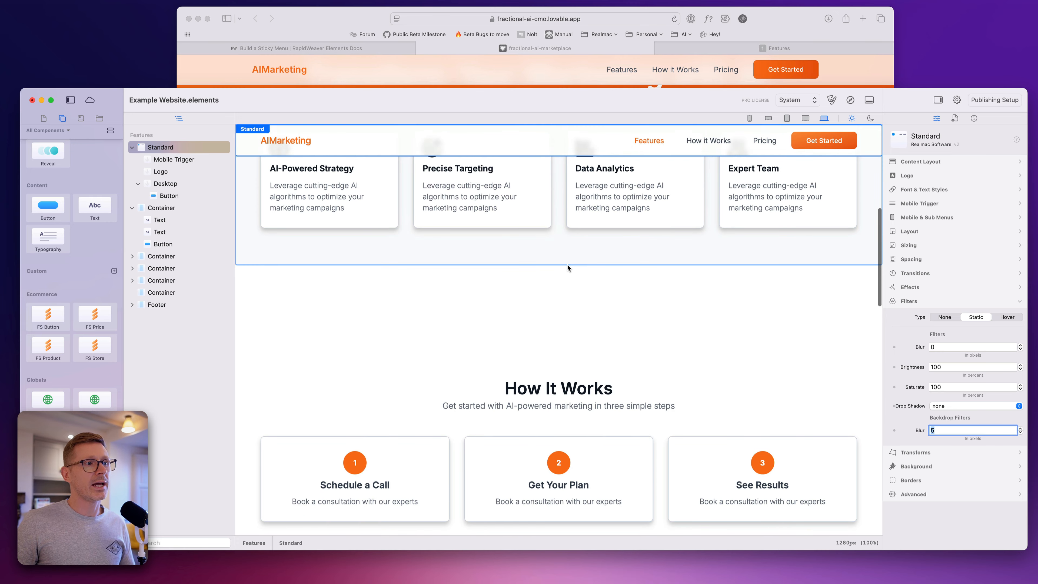
{"action": "scroll", "coordinate": [549, 202], "scroll_direction": "up", "scroll_amount": 2}
{"action": "scroll", "coordinate": [549, 202], "scroll_direction": "down", "scroll_amount": 1}
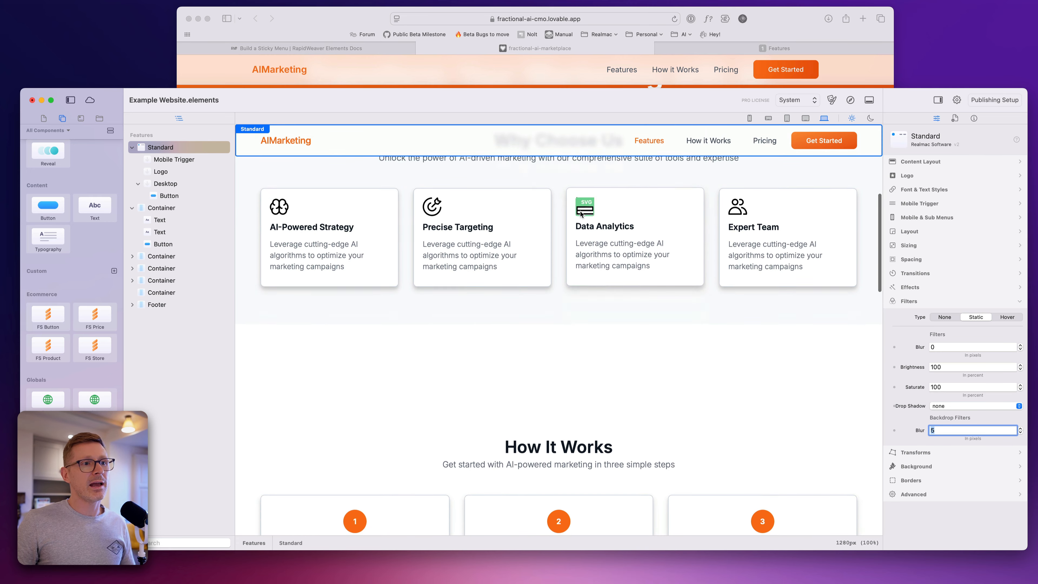
{"action": "scroll", "coordinate": [640, 283], "scroll_direction": "up", "scroll_amount": 2}
{"action": "scroll", "coordinate": [640, 283], "scroll_direction": "down", "scroll_amount": 4}
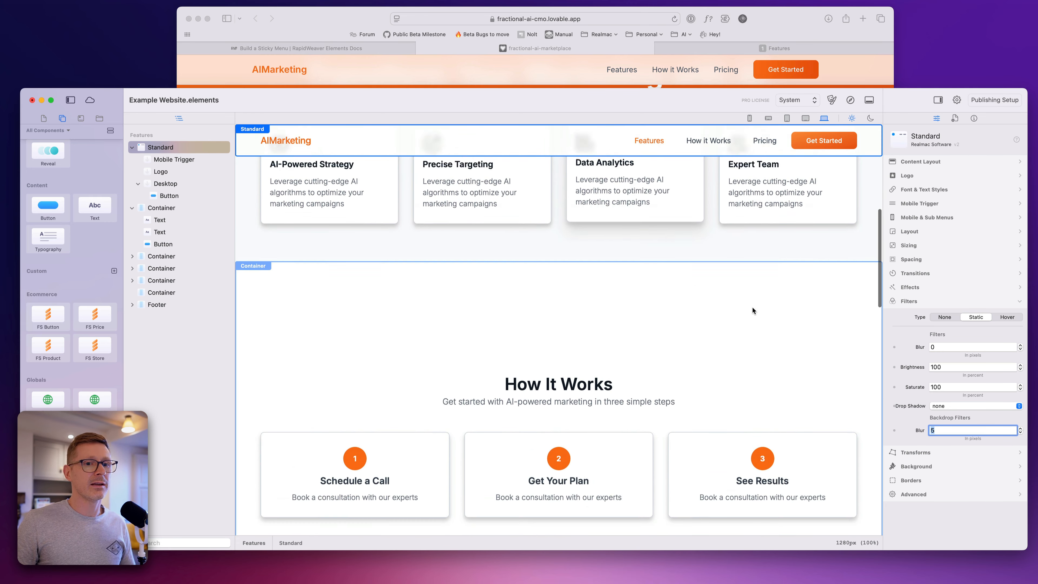
- Set the navigation's backdrop blur to 10 pixels and check it over the hero section
{"action": "scroll", "coordinate": [753, 307], "scroll_direction": "up", "scroll_amount": 2}
{"action": "type", "text": "10"}
{"action": "key", "text": "Return"}
{"action": "scroll", "coordinate": [577, 249], "scroll_direction": "up", "scroll_amount": 5}
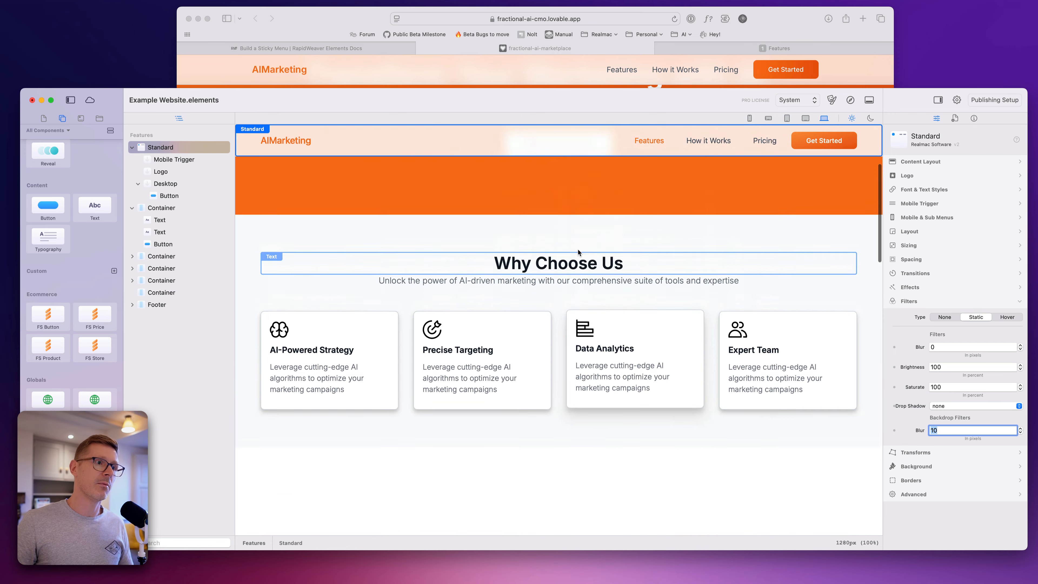
- Check the navigation's blurred background over the hero section in Elements and in the browser preview of the Features page
{"action": "scroll", "coordinate": [577, 251], "scroll_direction": "down", "scroll_amount": 3}
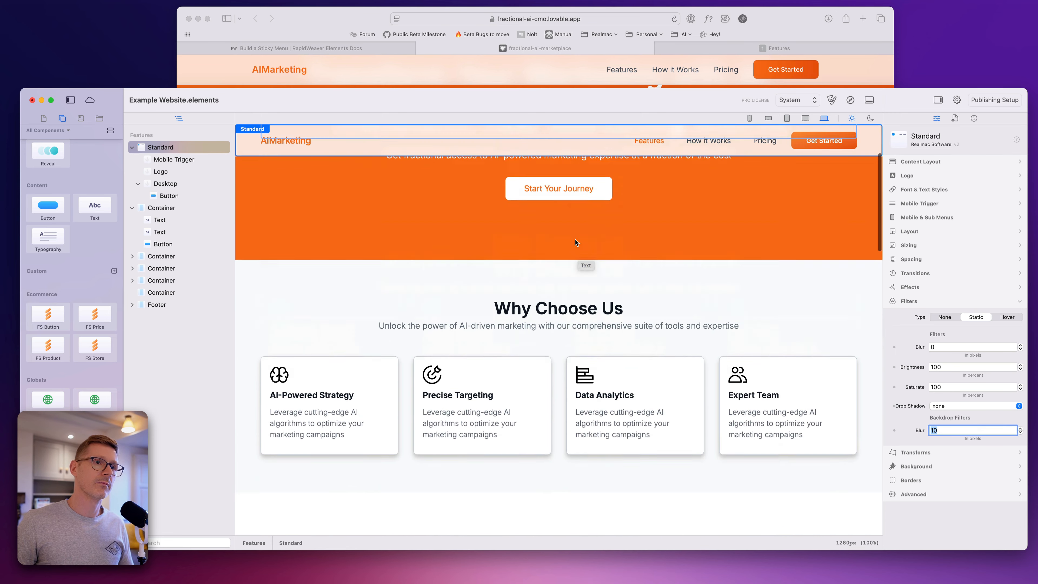
{"action": "scroll", "coordinate": [576, 239], "scroll_direction": "up", "scroll_amount": 3}
{"action": "scroll", "coordinate": [562, 85], "scroll_direction": "up", "scroll_amount": 3}
{"action": "scroll", "coordinate": [680, 229], "scroll_direction": "down", "scroll_amount": 2}
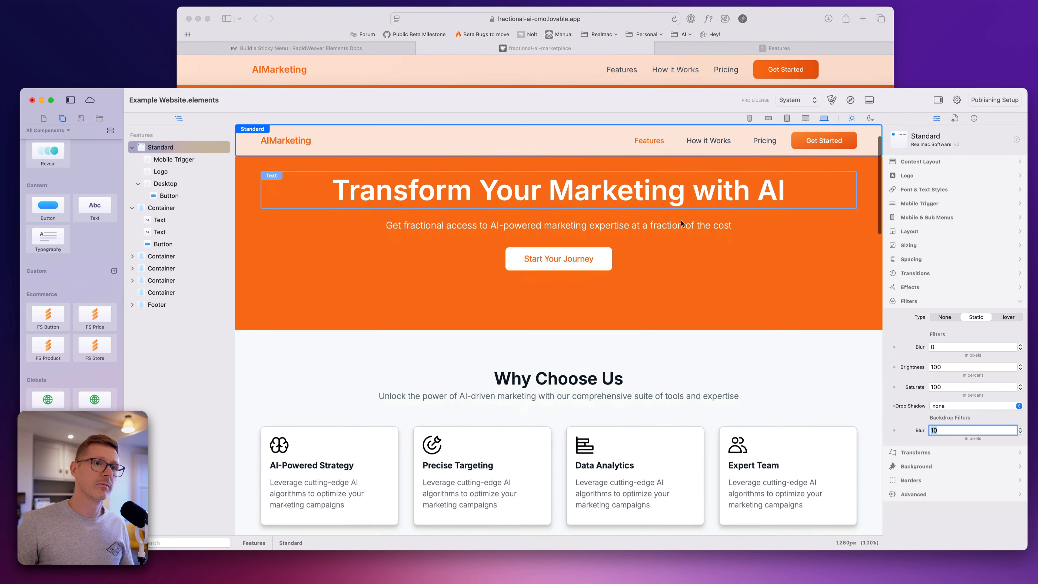
{"action": "scroll", "coordinate": [687, 223], "scroll_direction": "up", "scroll_amount": 3}
{"action": "left_click", "coordinate": [745, 49]}
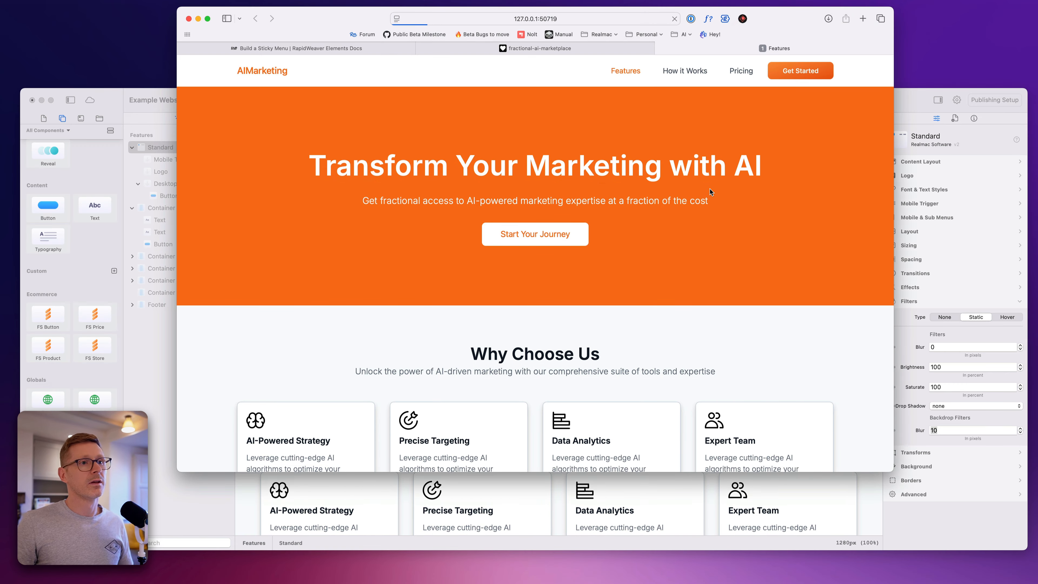
{"action": "scroll", "coordinate": [749, 256], "scroll_direction": "down", "scroll_amount": 10}
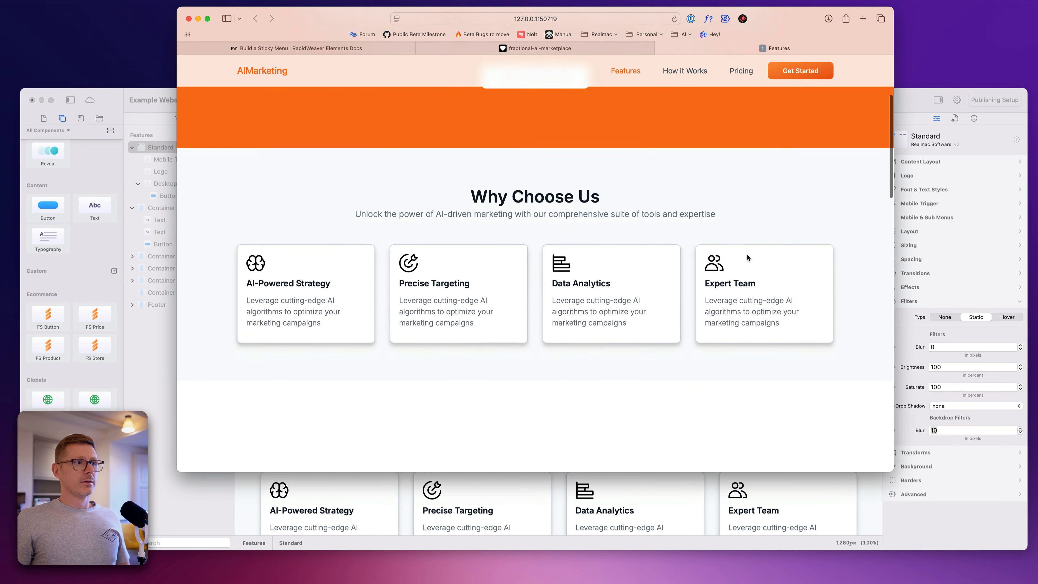
- Return to Elements, try the lg box shadow on the navigation, and settle on sm
{"action": "left_click", "coordinate": [795, 495]}
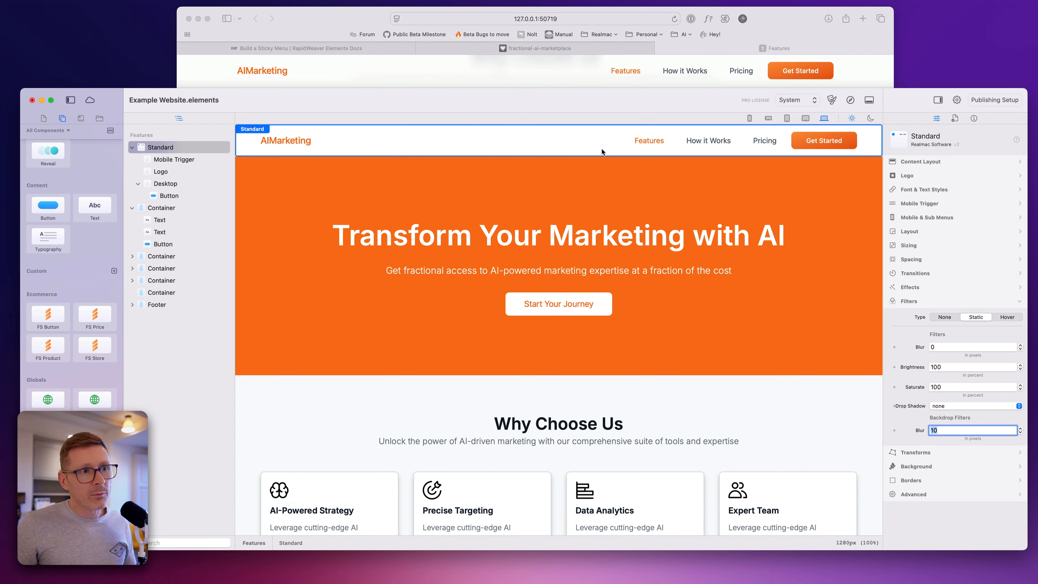
{"action": "left_click", "coordinate": [911, 302]}
{"action": "left_click", "coordinate": [923, 285]}
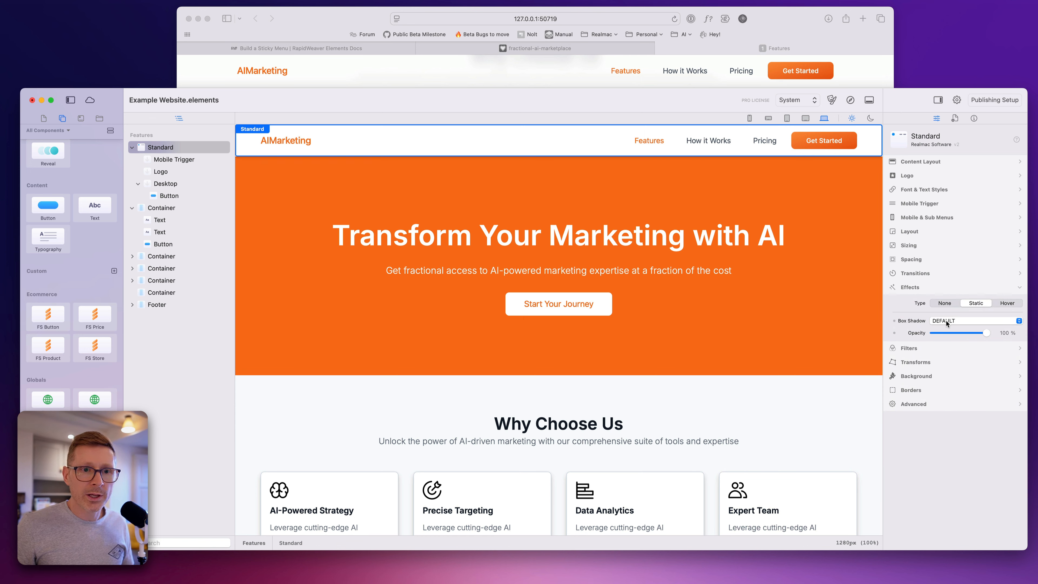
{"action": "left_click", "coordinate": [946, 320]}
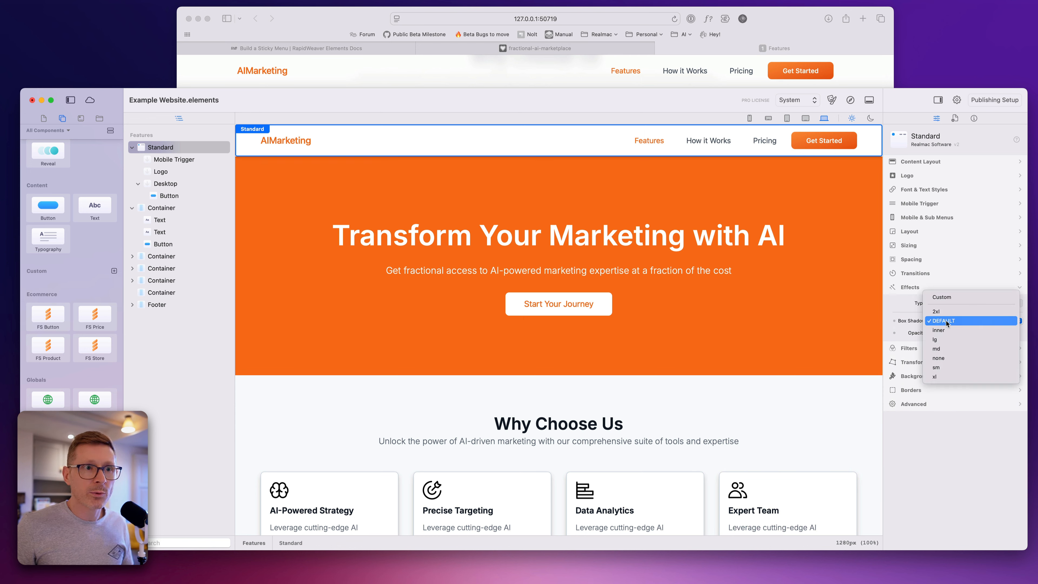
{"action": "left_click", "coordinate": [959, 340]}
{"action": "left_click", "coordinate": [830, 313]}
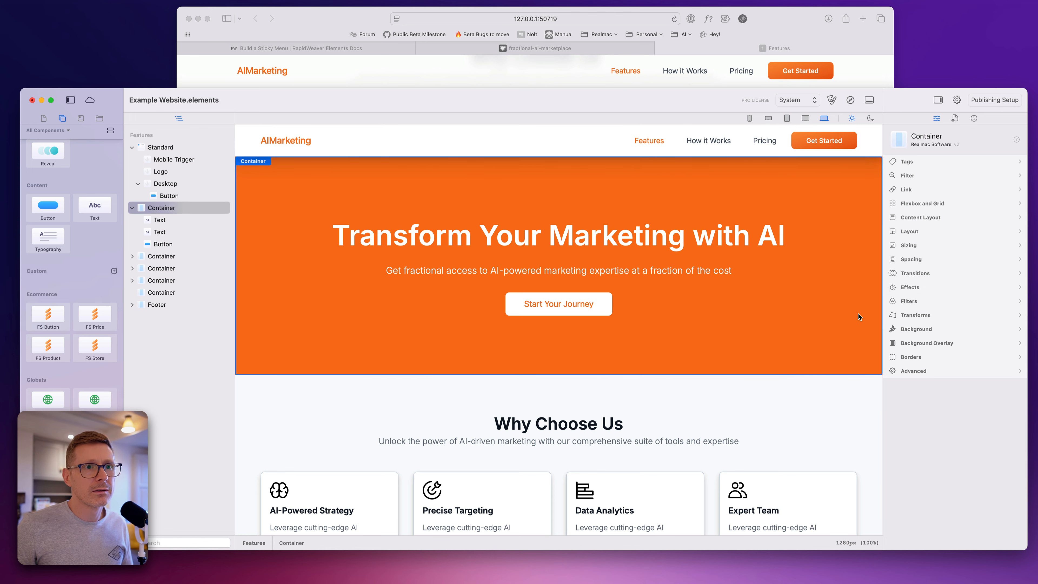
{"action": "left_click", "coordinate": [686, 152]}
{"action": "left_click", "coordinate": [960, 321]}
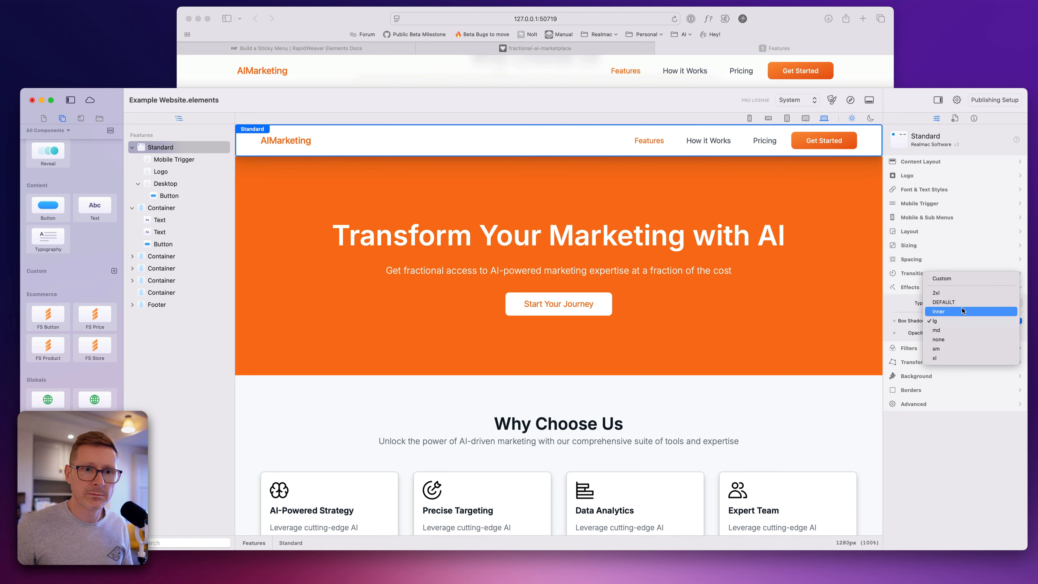
{"action": "left_click", "coordinate": [961, 348]}
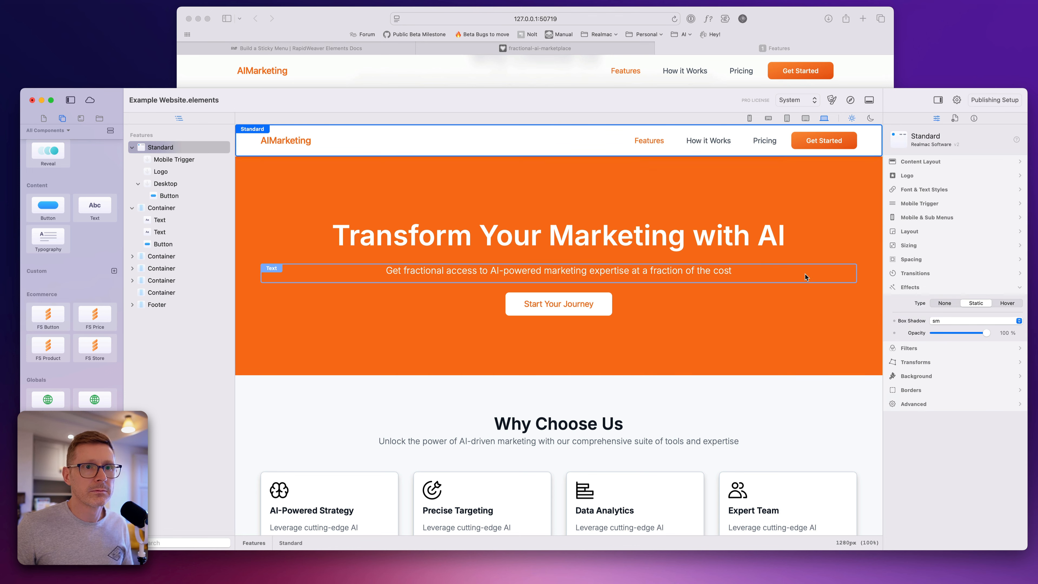
{"action": "left_click", "coordinate": [827, 222]}
- Preview the page in the browser and examine the navigation's shadow and blur over all the sections
{"action": "left_click", "coordinate": [848, 102]}
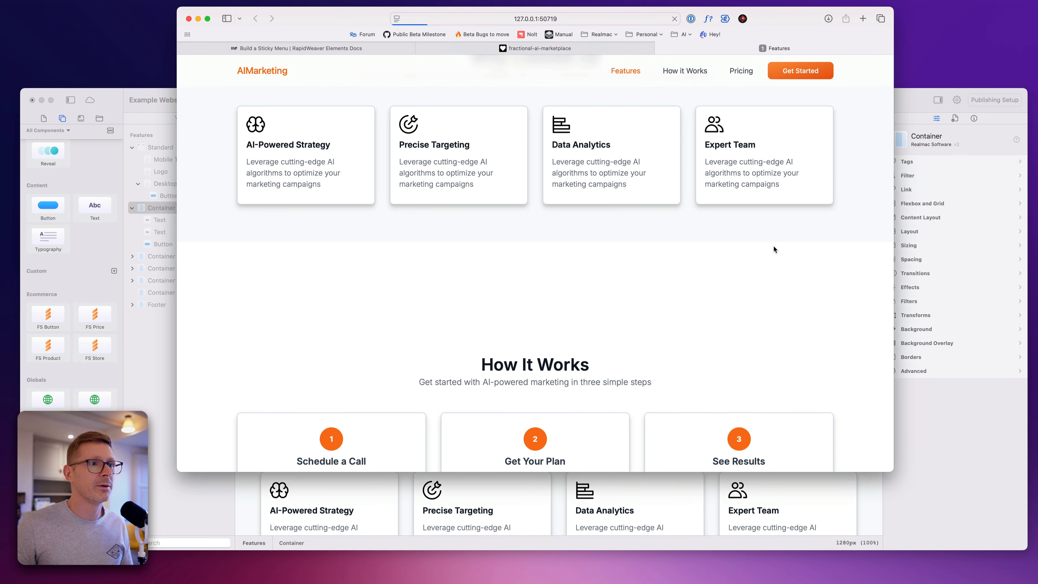
{"action": "scroll", "coordinate": [755, 245], "scroll_direction": "down", "scroll_amount": 8}
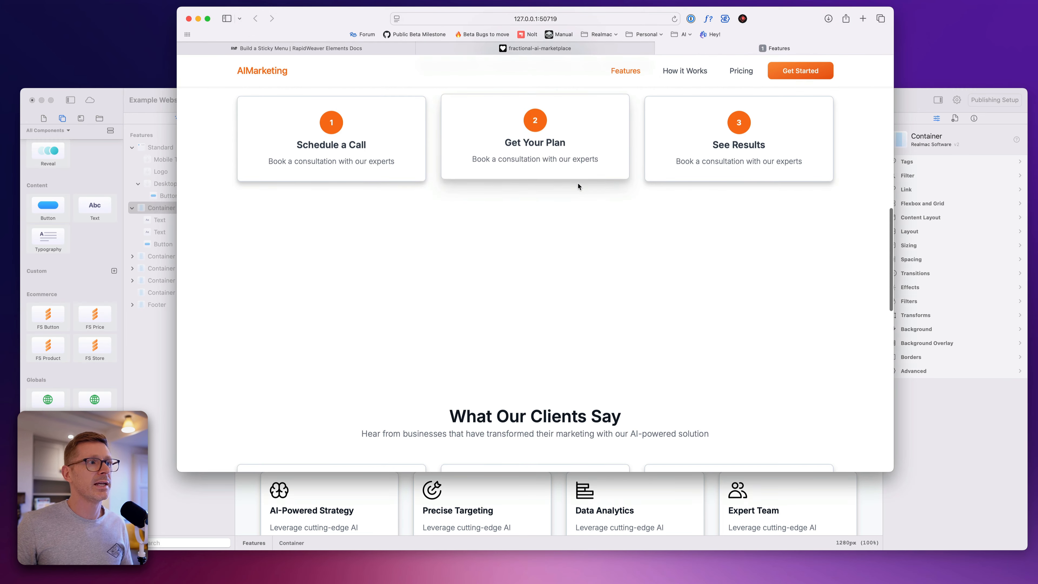
{"action": "scroll", "coordinate": [577, 187], "scroll_direction": "down", "scroll_amount": 8}
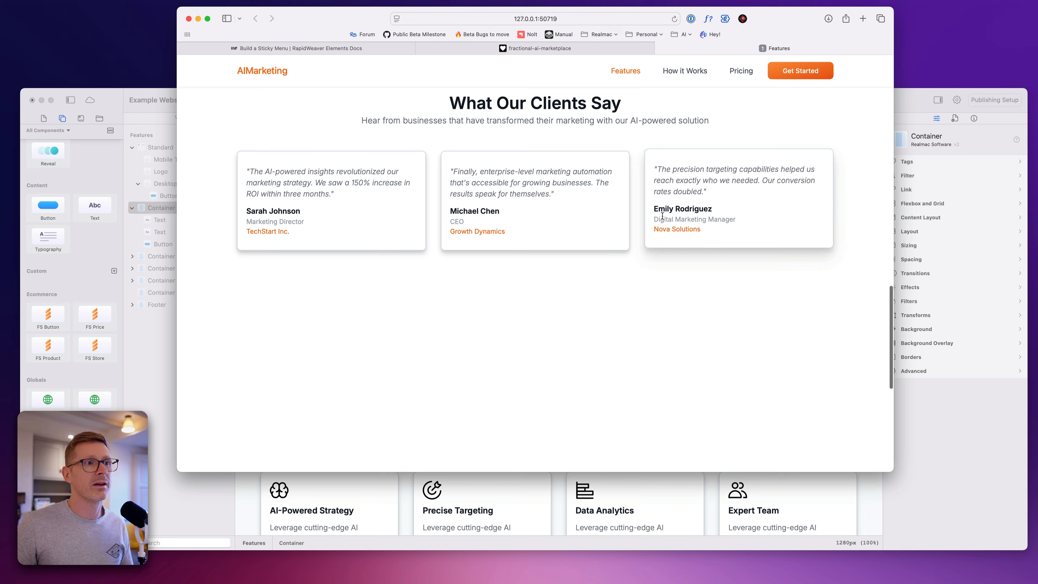
{"action": "scroll", "coordinate": [666, 218], "scroll_direction": "down", "scroll_amount": 5}
{"action": "scroll", "coordinate": [666, 217], "scroll_direction": "up", "scroll_amount": 10}
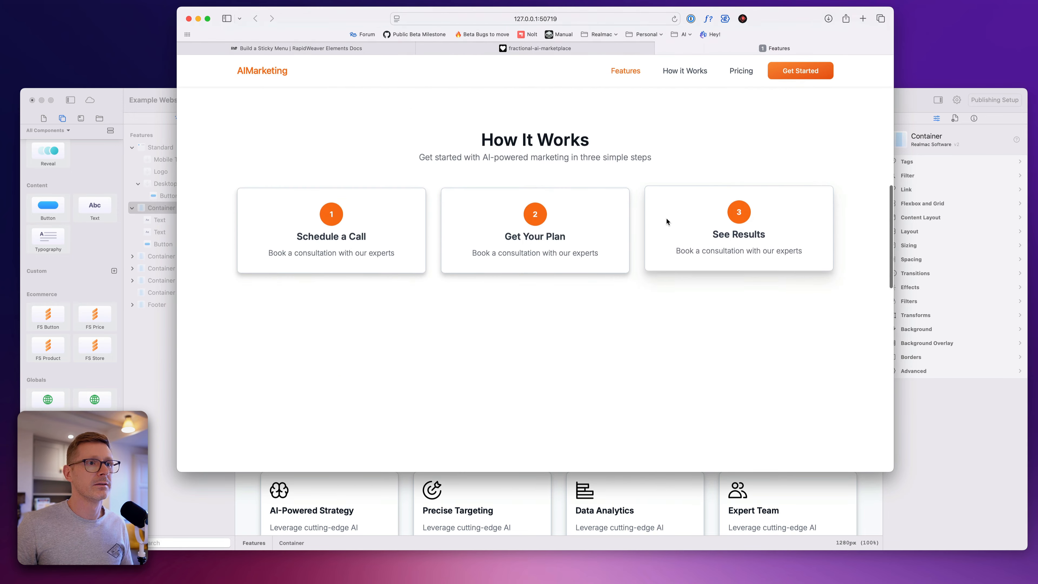
{"action": "scroll", "coordinate": [667, 221], "scroll_direction": "up", "scroll_amount": 10}
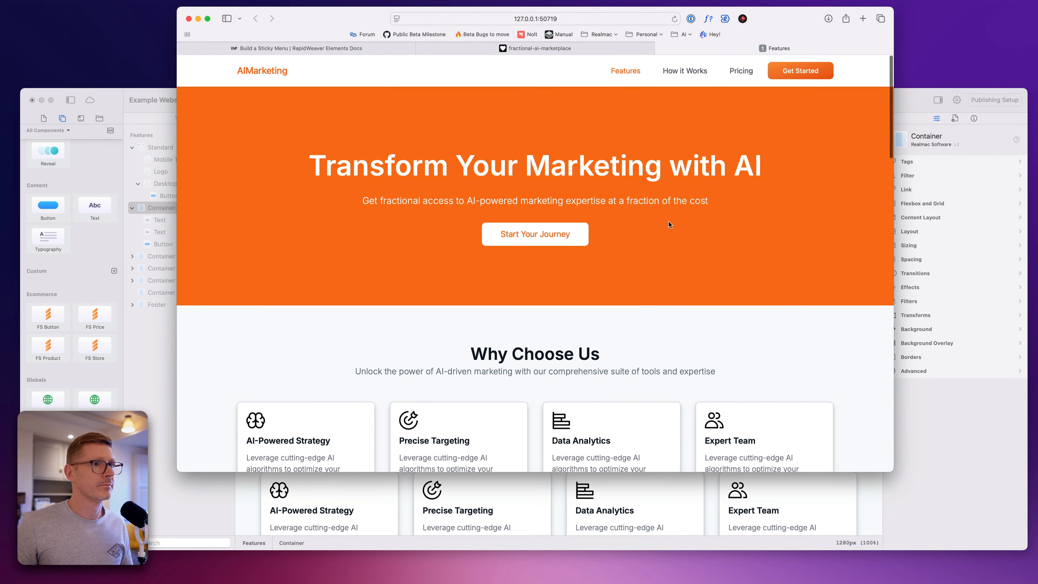
{"action": "key", "text": "super+s"}
{"action": "key", "text": "Escape"}
{"action": "key", "text": "super+r"}
{"action": "scroll", "coordinate": [692, 264], "scroll_direction": "down", "scroll_amount": 3}
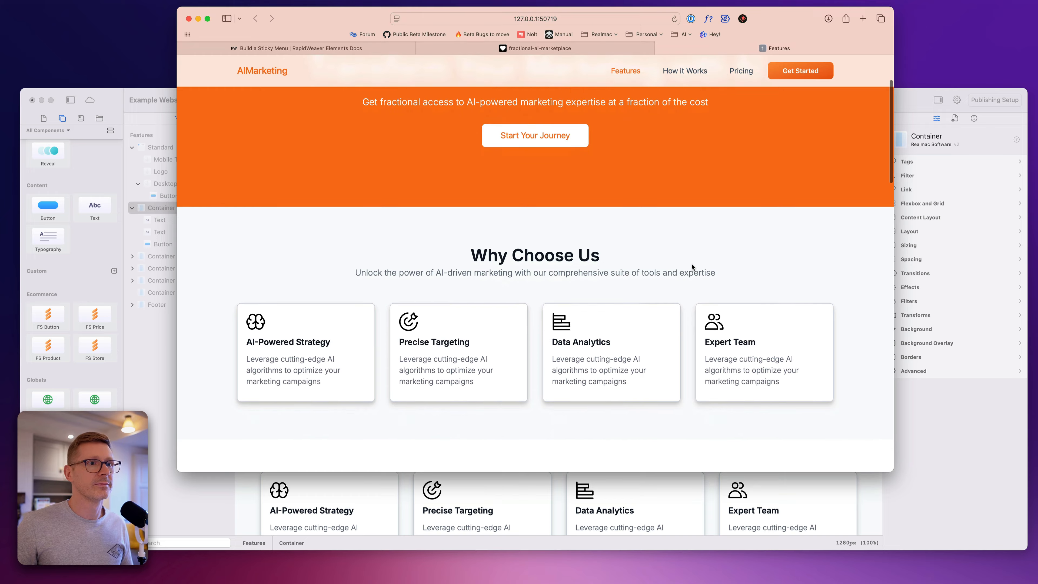
{"action": "scroll", "coordinate": [692, 264], "scroll_direction": "up", "scroll_amount": 5}
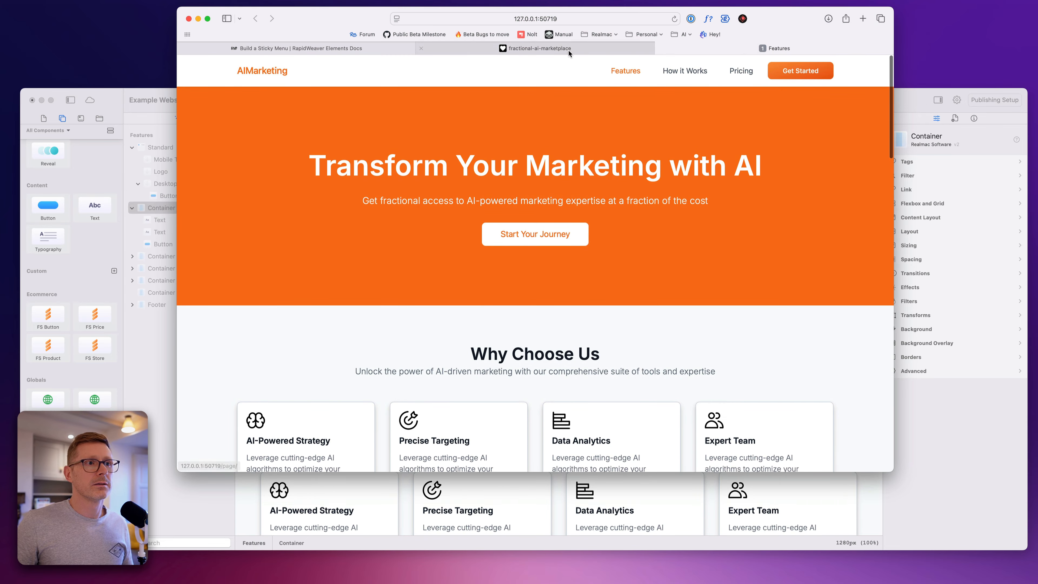
- Compare the fractional-ai-marketplace reference page with the Features preview, looking at the navigation and the spacing between sections
{"action": "left_click", "coordinate": [568, 51]}
{"action": "scroll", "coordinate": [719, 183], "scroll_direction": "down", "scroll_amount": 5}
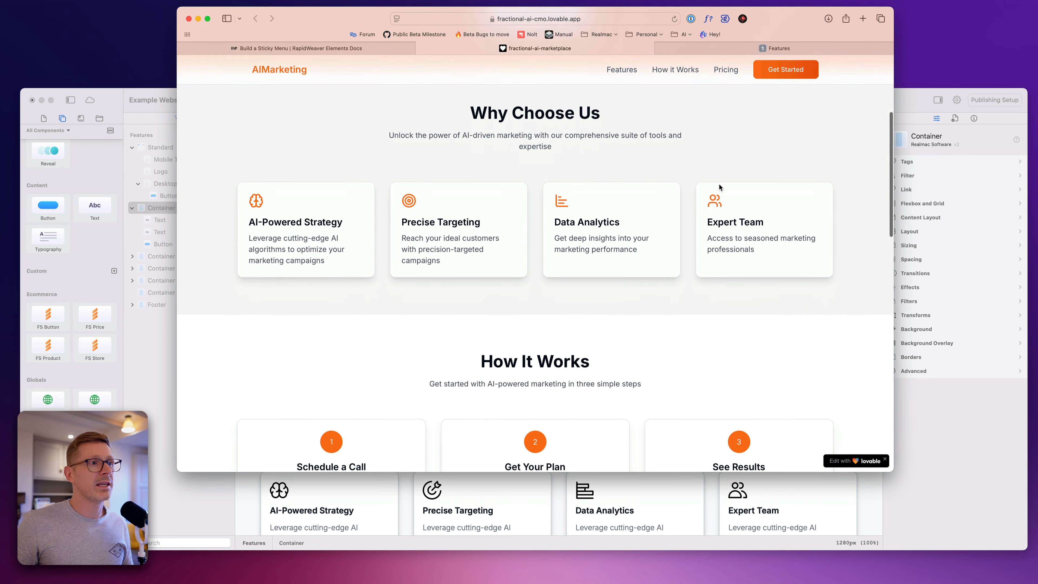
{"action": "scroll", "coordinate": [719, 186], "scroll_direction": "down", "scroll_amount": 3}
{"action": "left_click", "coordinate": [740, 48]}
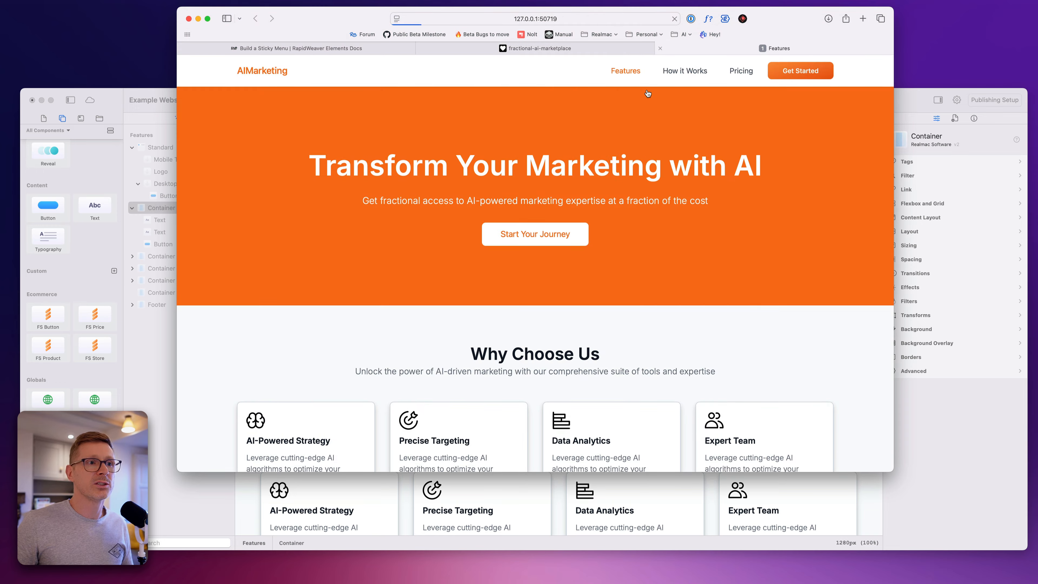
{"action": "scroll", "coordinate": [663, 165], "scroll_direction": "down", "scroll_amount": 10}
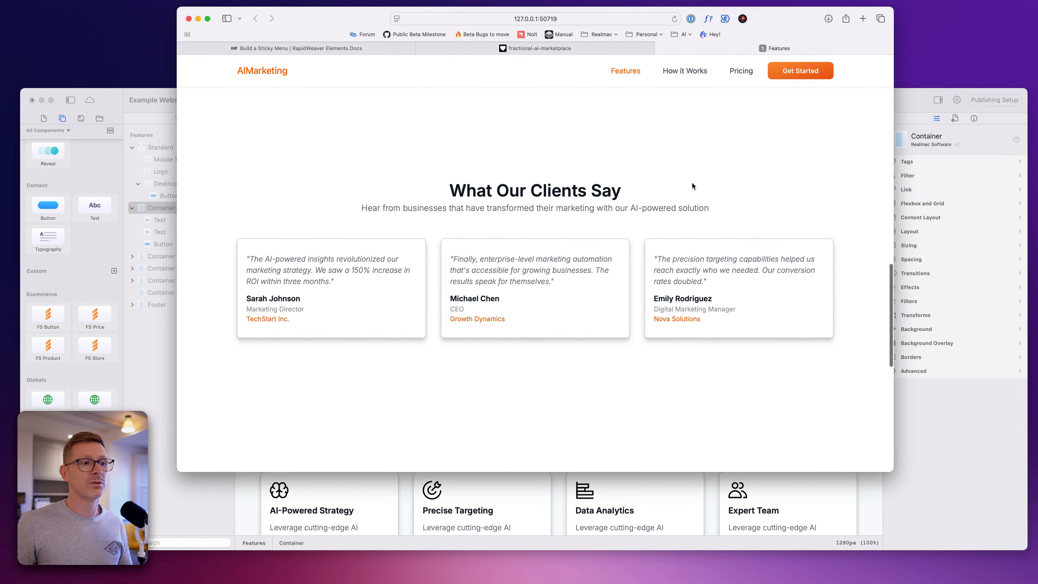
{"action": "scroll", "coordinate": [691, 183], "scroll_direction": "down", "scroll_amount": 5}
{"action": "scroll", "coordinate": [691, 182], "scroll_direction": "up", "scroll_amount": 10}
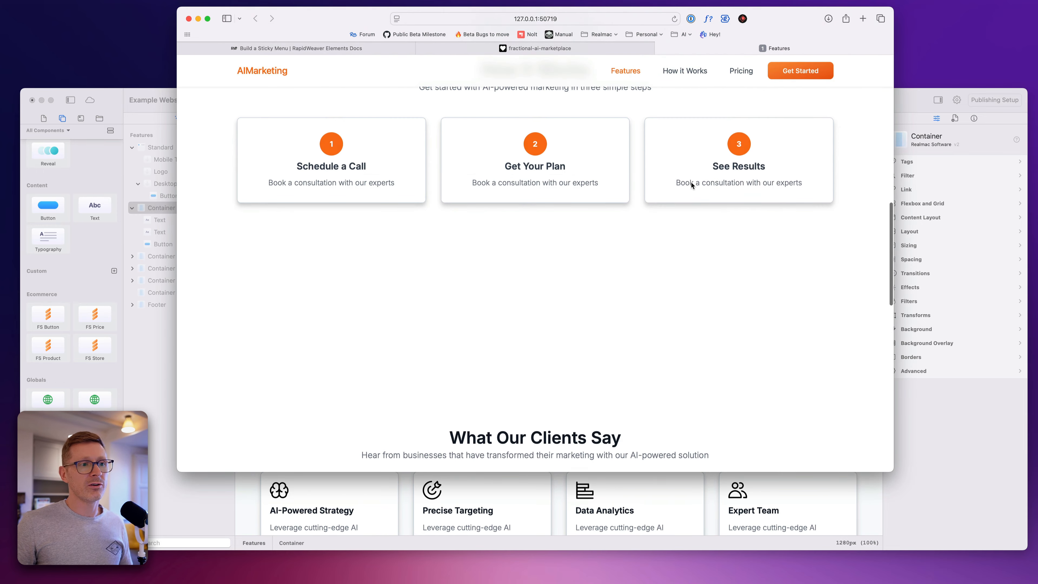
- Return to Elements and set the How It Works container's top and bottom padding to 40
{"action": "left_click", "coordinate": [970, 428]}
{"action": "scroll", "coordinate": [683, 314], "scroll_direction": "down", "scroll_amount": 5}
{"action": "scroll", "coordinate": [679, 282], "scroll_direction": "up", "scroll_amount": 2}
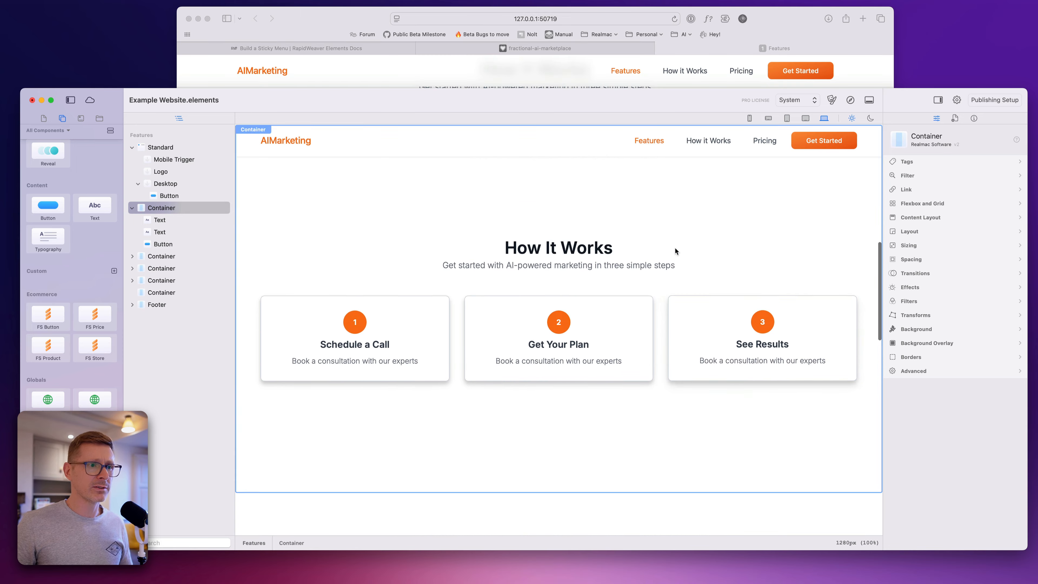
{"action": "scroll", "coordinate": [677, 251], "scroll_direction": "down", "scroll_amount": 5}
{"action": "scroll", "coordinate": [678, 245], "scroll_direction": "up", "scroll_amount": 8}
{"action": "left_click", "coordinate": [878, 370]}
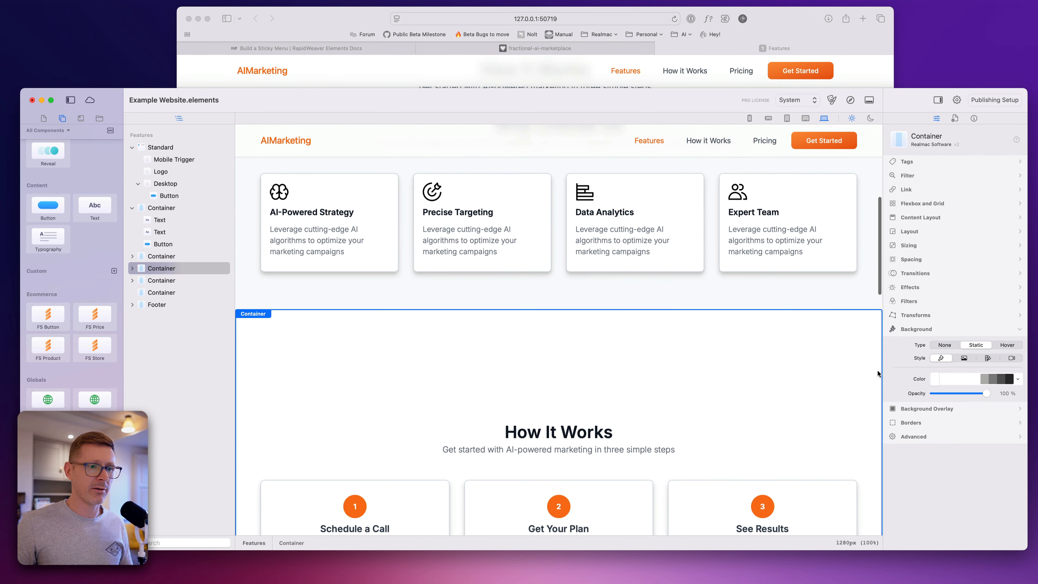
{"action": "left_click", "coordinate": [912, 259]}
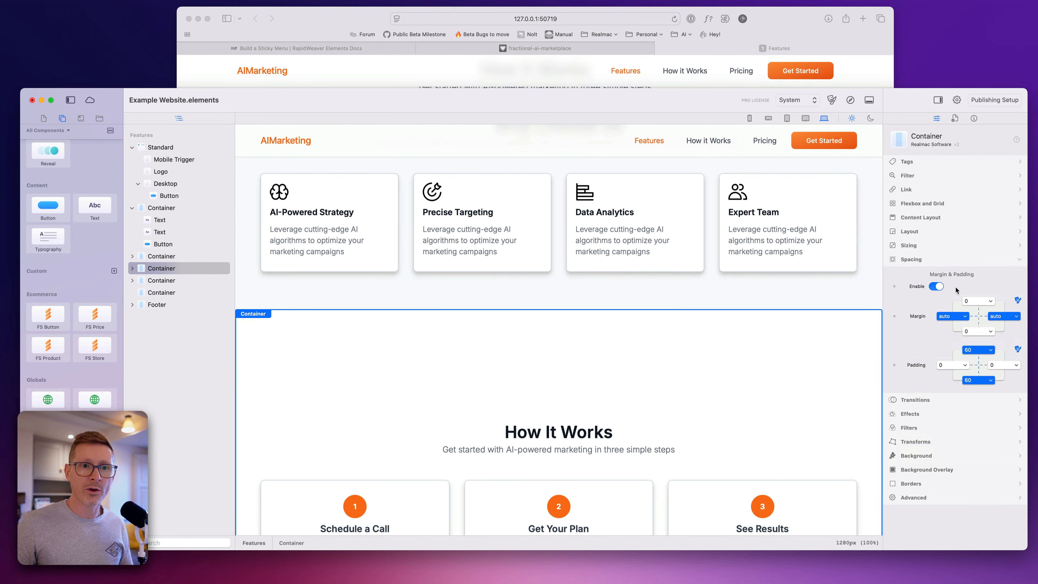
{"action": "left_click", "coordinate": [981, 349]}
{"action": "left_click", "coordinate": [971, 298]}
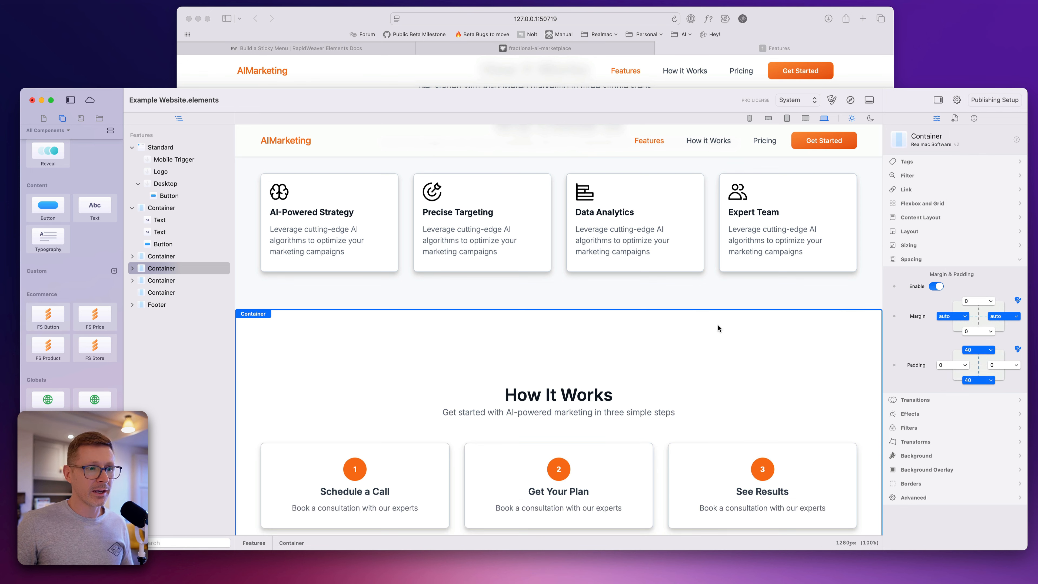
- Try a top and bottom padding of 20 on the How It Works container, and settle on 28
{"action": "left_click", "coordinate": [984, 351]}
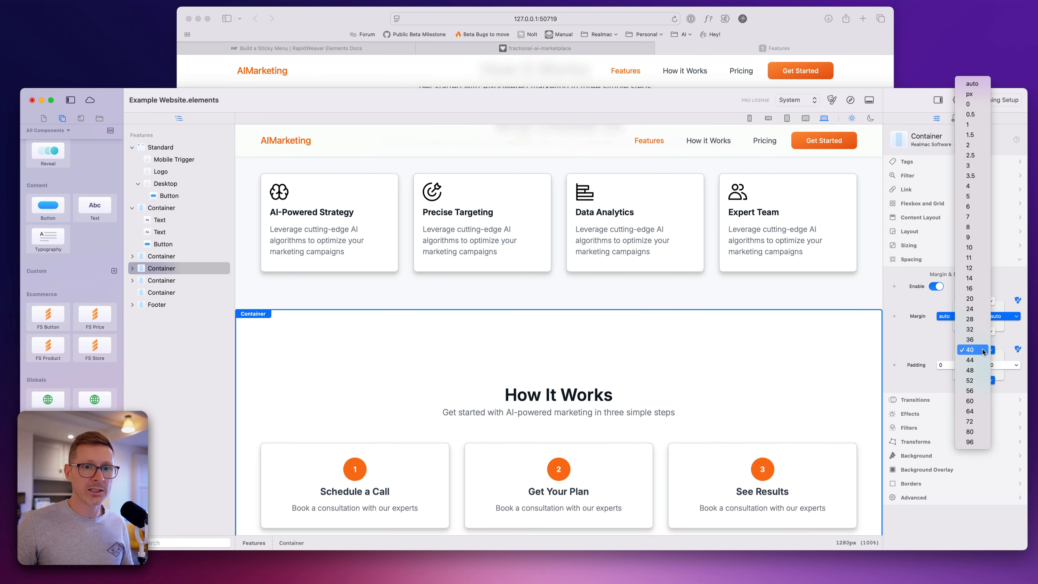
{"action": "left_click", "coordinate": [984, 299]}
{"action": "scroll", "coordinate": [726, 341], "scroll_direction": "down", "scroll_amount": 5}
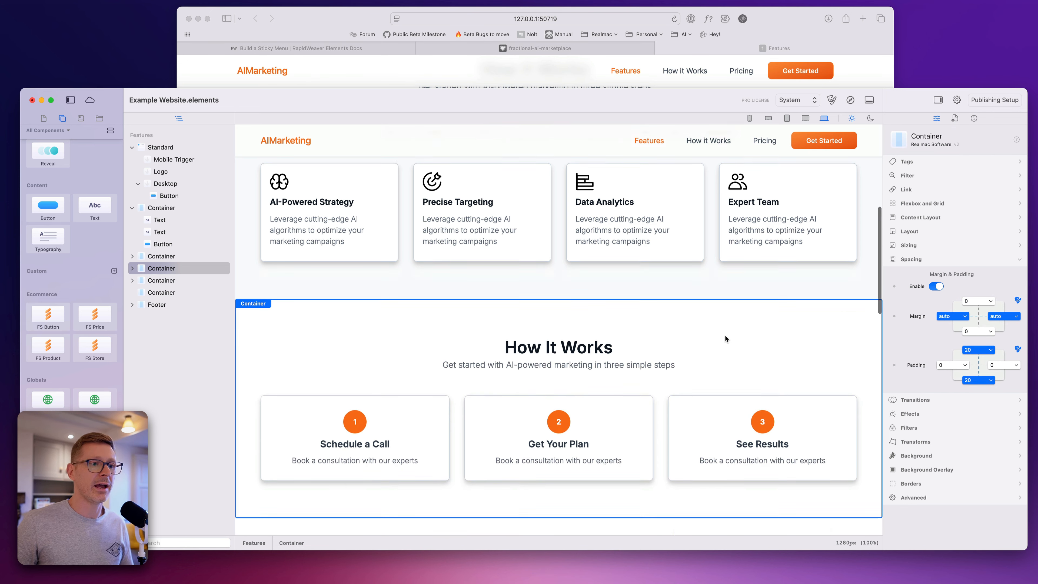
{"action": "left_click", "coordinate": [988, 350]}
{"action": "left_click", "coordinate": [981, 371]}
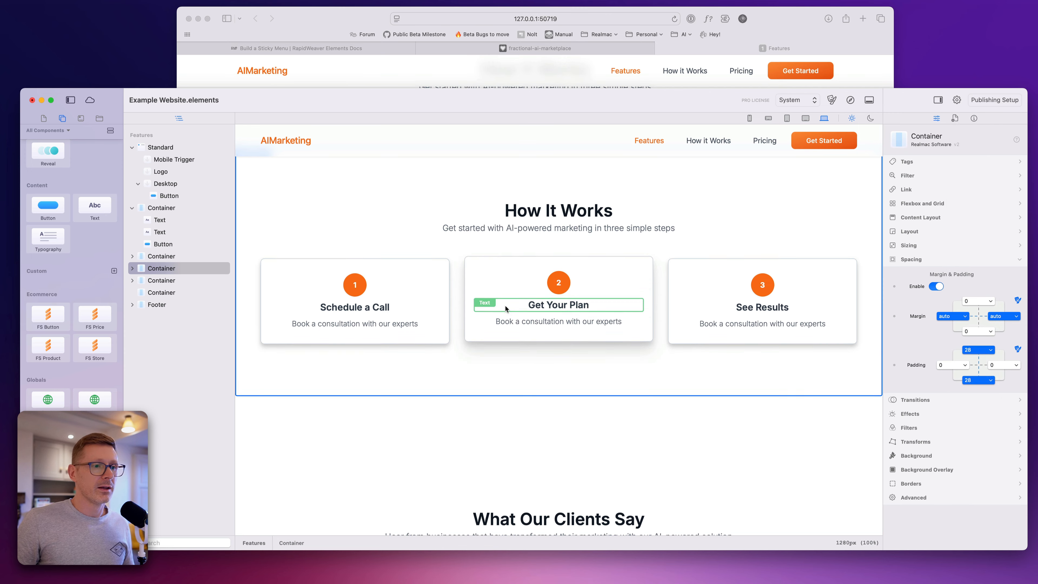
- Set the top and bottom padding of the What Our Clients Say container to 28
{"action": "scroll", "coordinate": [506, 308], "scroll_direction": "down", "scroll_amount": 4}
{"action": "left_click", "coordinate": [561, 297]}
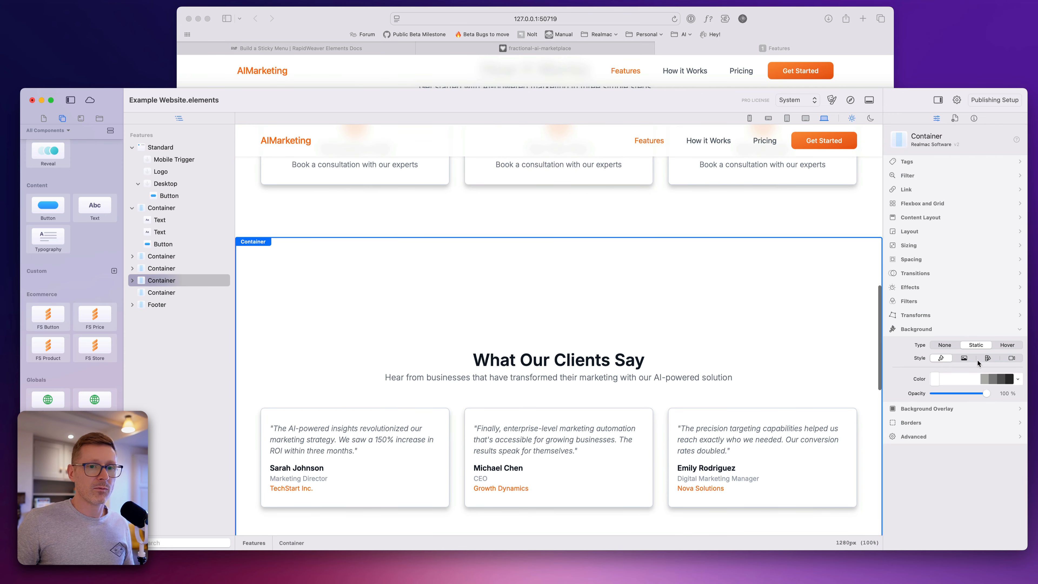
{"action": "left_click", "coordinate": [915, 260]}
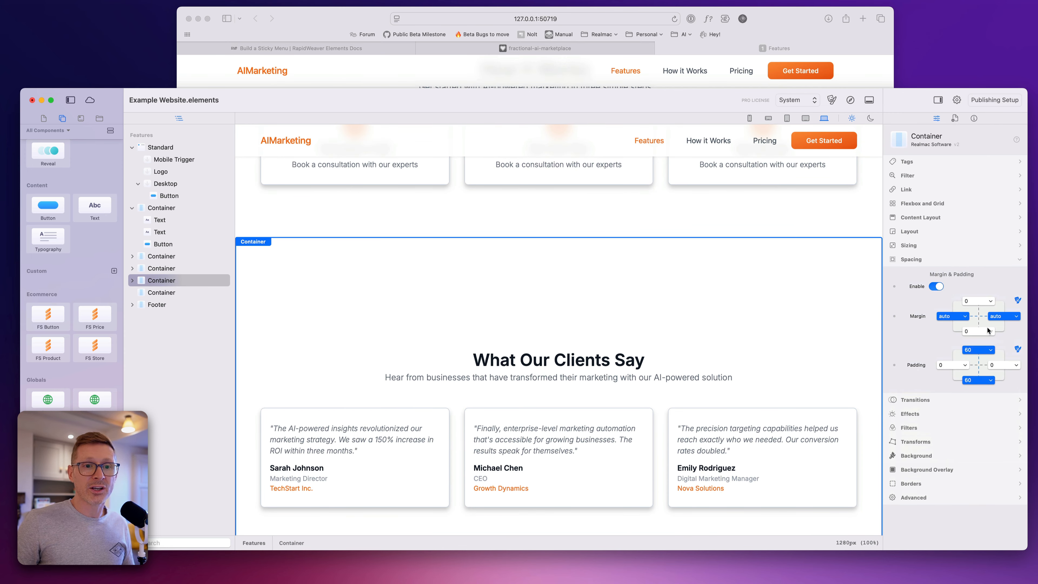
{"action": "left_click", "coordinate": [985, 351]}
{"action": "left_click", "coordinate": [970, 268]}
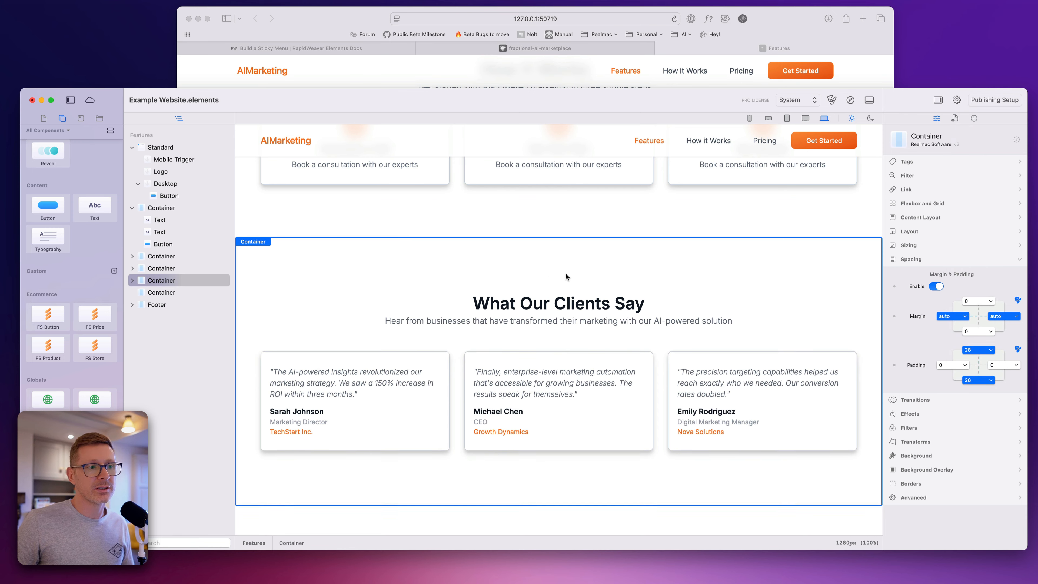
{"action": "scroll", "coordinate": [677, 270], "scroll_direction": "up", "scroll_amount": 4}
- Delete the empty container between the client testimonials and the footer
{"action": "scroll", "coordinate": [678, 271], "scroll_direction": "down", "scroll_amount": 6}
{"action": "left_click", "coordinate": [684, 315]}
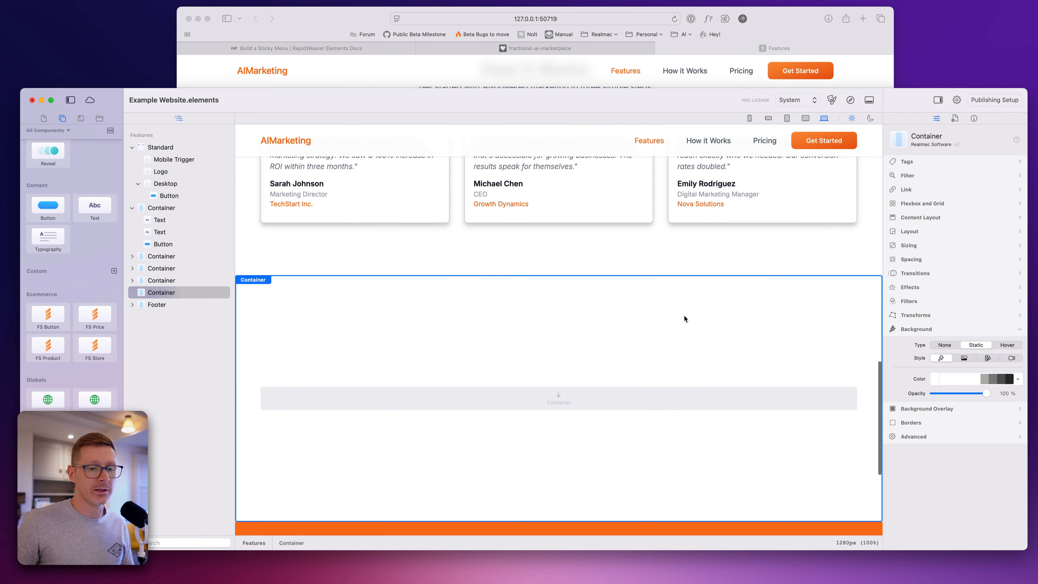
{"action": "key", "text": "Delete"}
- Preview the page in the browser and check the tightened section spacing from the testimonials up to the hero
{"action": "scroll", "coordinate": [694, 308], "scroll_direction": "up", "scroll_amount": 10}
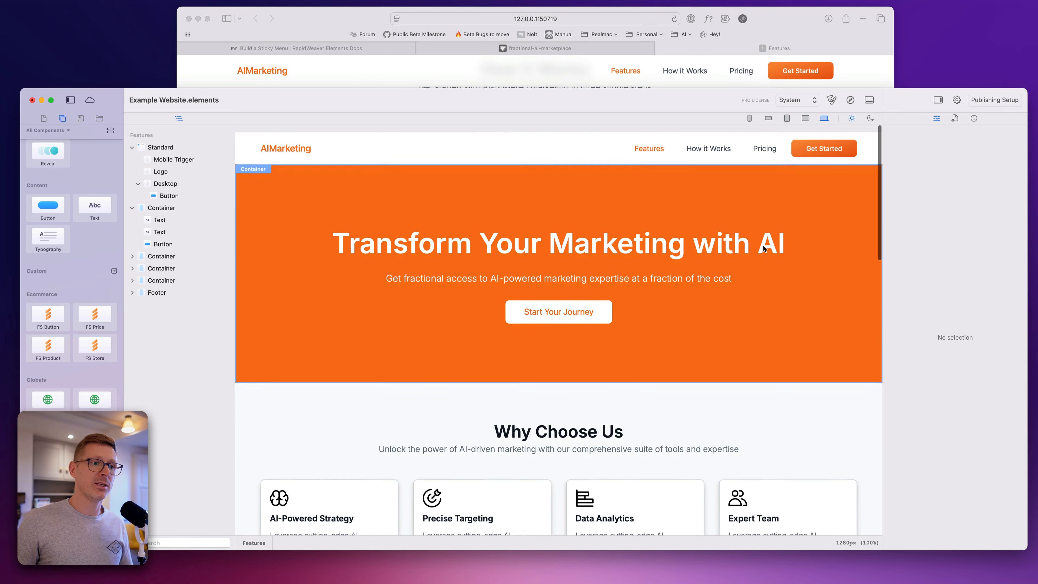
{"action": "left_click", "coordinate": [848, 101]}
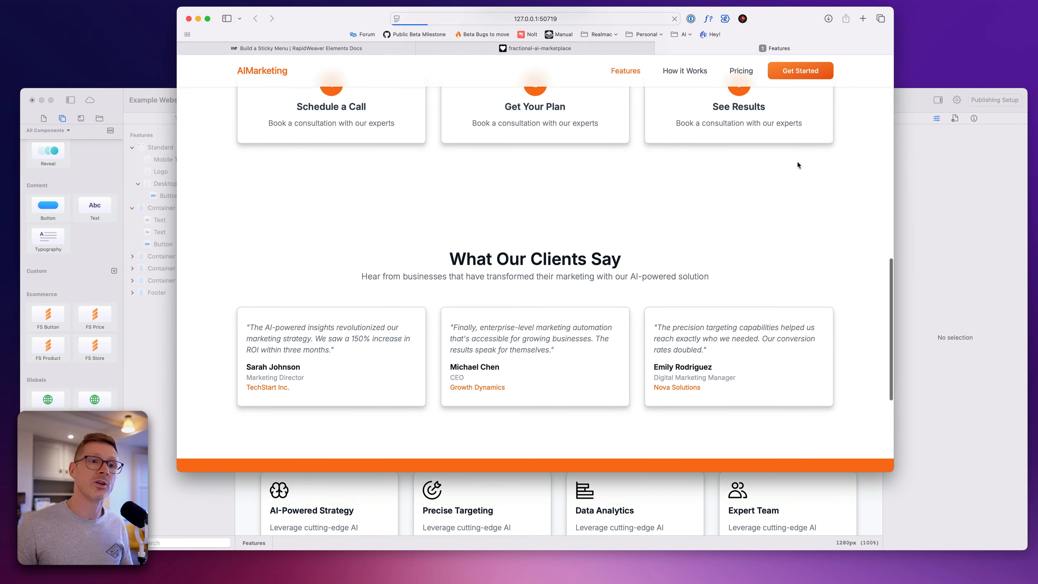
{"action": "scroll", "coordinate": [799, 161], "scroll_direction": "up", "scroll_amount": 10}
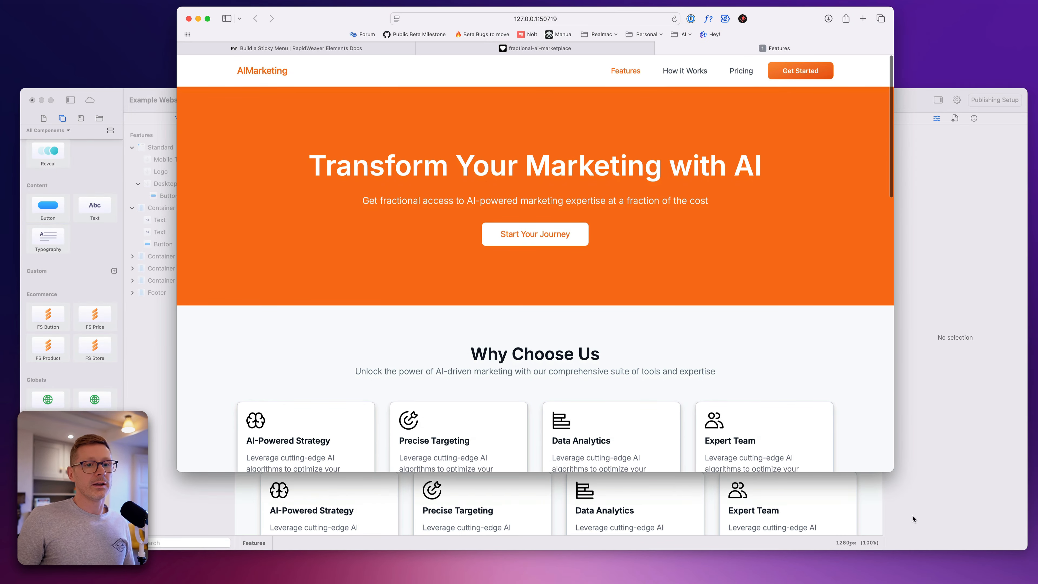
- Enlarge the browser preview window and check the page spacing down to the client testimonials, then return to Elements
{"action": "left_click_drag", "start_coordinate": [882, 483], "coordinate": [873, 528]}
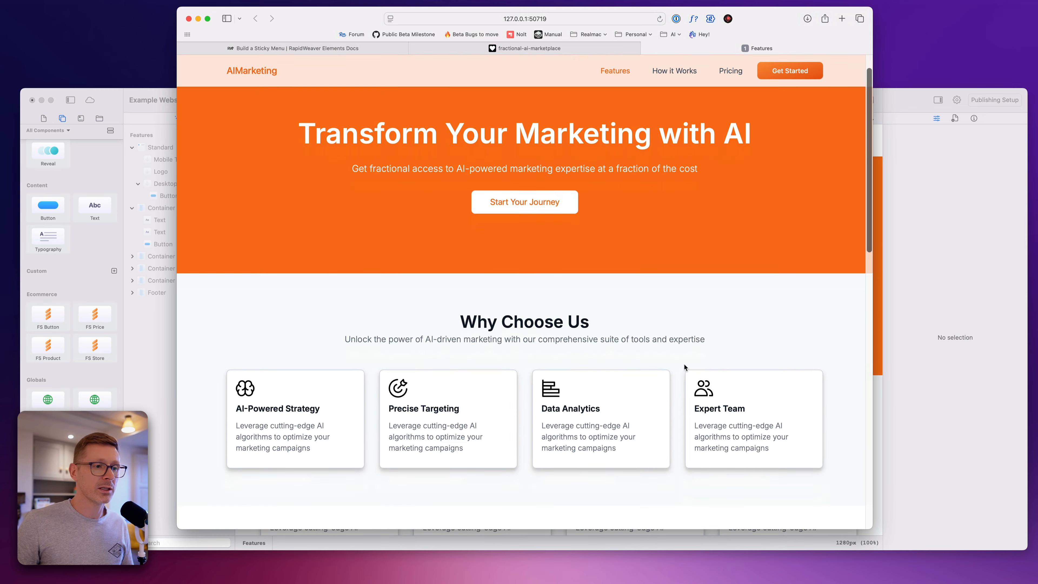
{"action": "scroll", "coordinate": [683, 364], "scroll_direction": "down", "scroll_amount": 5}
{"action": "scroll", "coordinate": [517, 353], "scroll_direction": "down", "scroll_amount": 5}
{"action": "scroll", "coordinate": [744, 376], "scroll_direction": "down", "scroll_amount": 5}
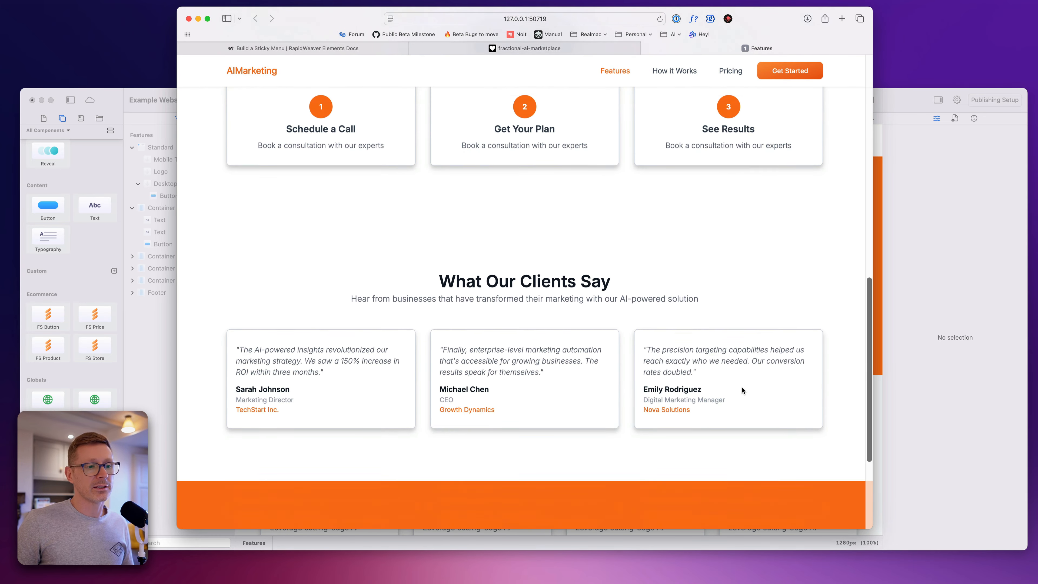
{"action": "left_click", "coordinate": [910, 355]}
- Set the Why Choose Us card grid to 1 column at the 390px mobile breakpoint and check the stacked cards
{"action": "scroll", "coordinate": [680, 240], "scroll_direction": "down", "scroll_amount": 5}
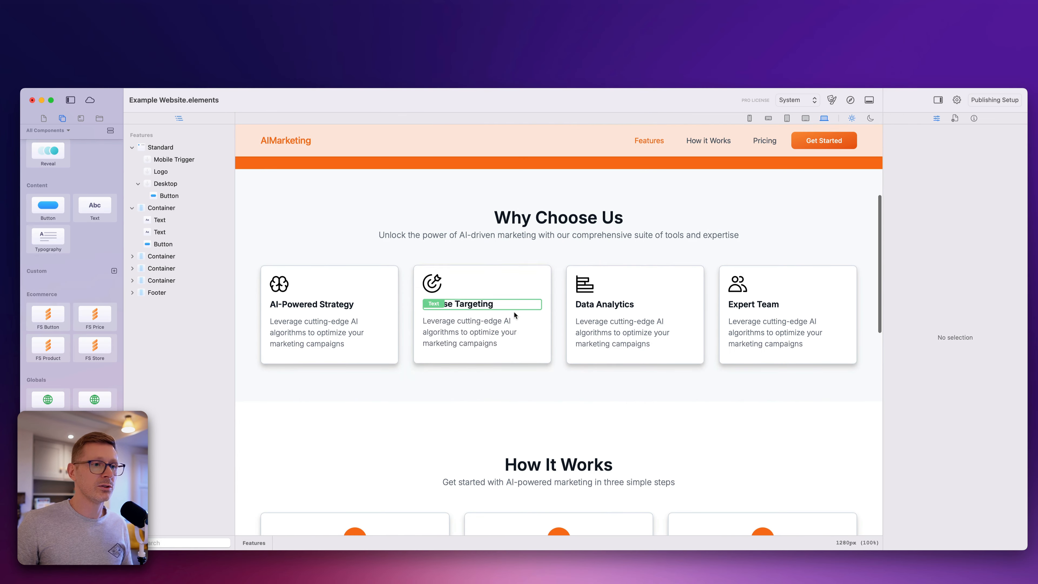
{"action": "left_click", "coordinate": [574, 303]}
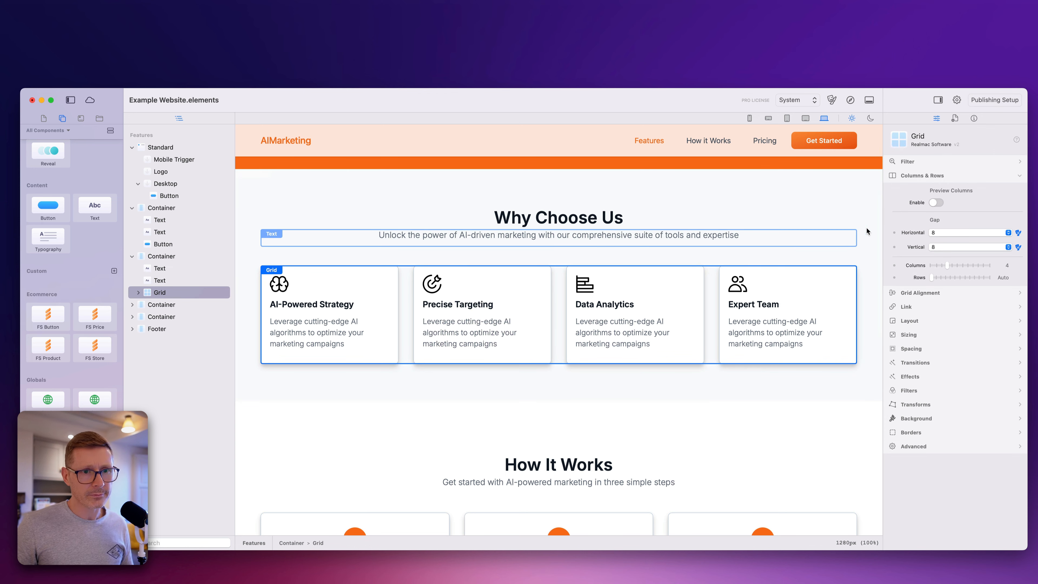
{"action": "left_click", "coordinate": [750, 118]}
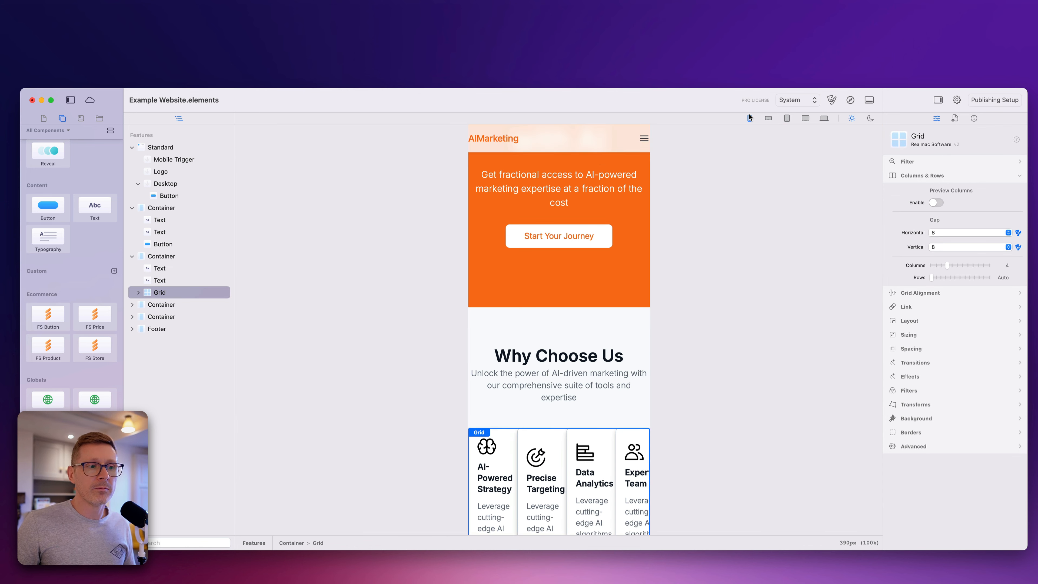
{"action": "scroll", "coordinate": [607, 324], "scroll_direction": "down", "scroll_amount": 3}
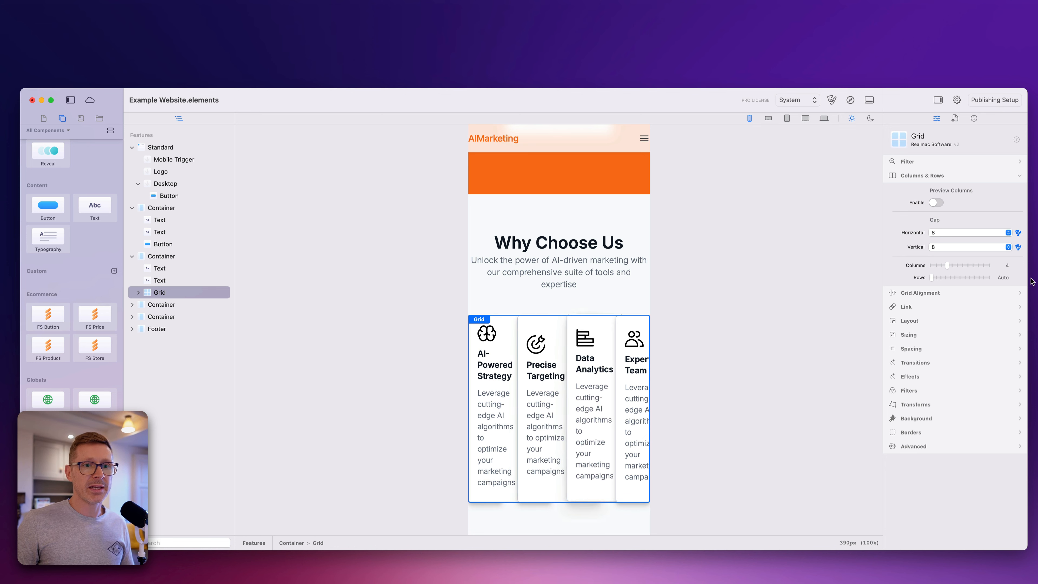
{"action": "left_click_drag", "start_coordinate": [937, 267], "coordinate": [920, 266]}
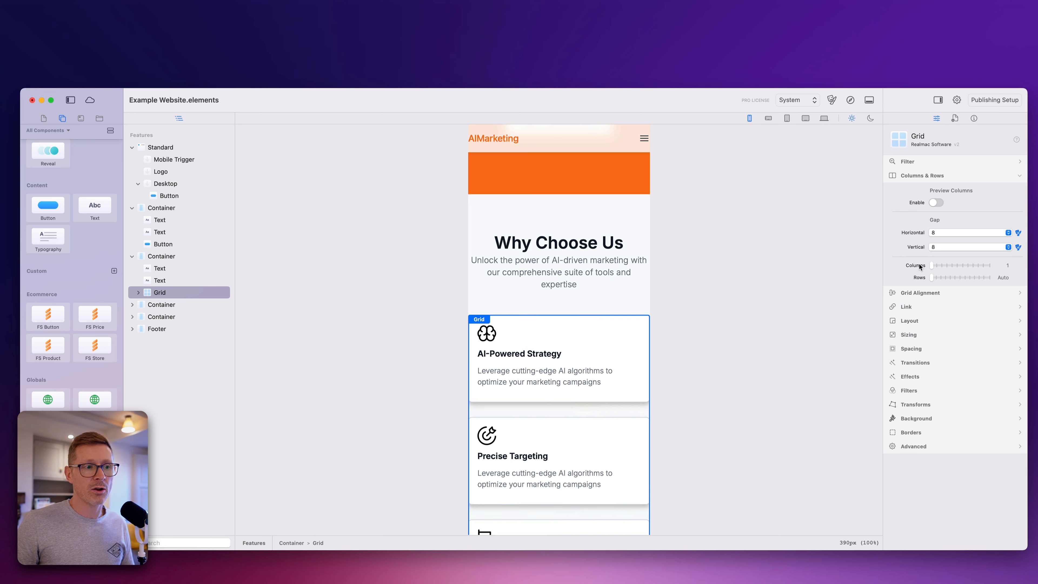
{"action": "scroll", "coordinate": [609, 404], "scroll_direction": "down", "scroll_amount": 5}
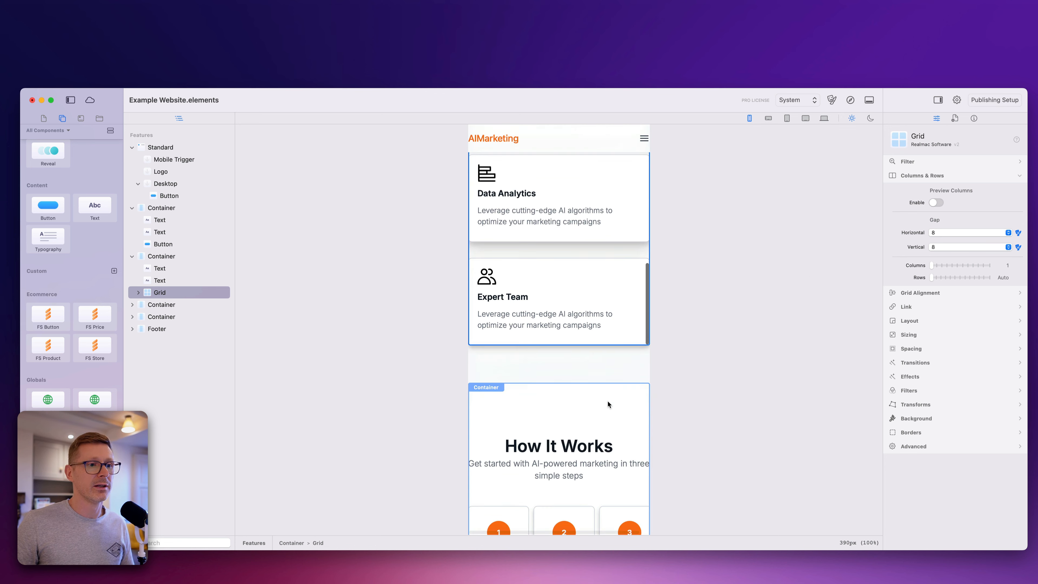
{"action": "scroll", "coordinate": [601, 356], "scroll_direction": "up", "scroll_amount": 3}
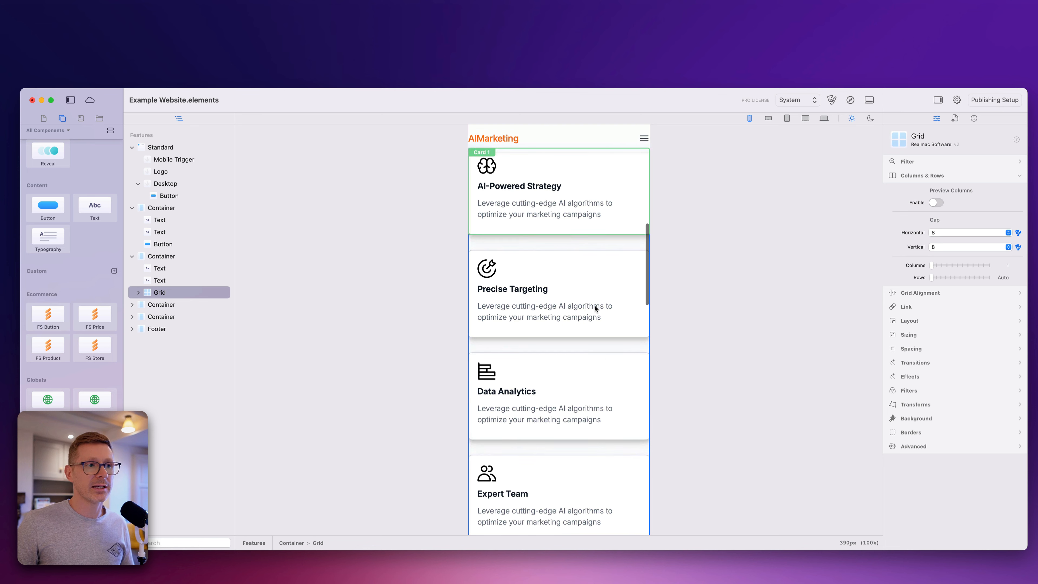
- Check the card grid at the 640px breakpoint and set it to 2 columns at the 768px breakpoint
{"action": "left_click", "coordinate": [769, 118]}
{"action": "scroll", "coordinate": [654, 262], "scroll_direction": "up", "scroll_amount": 4}
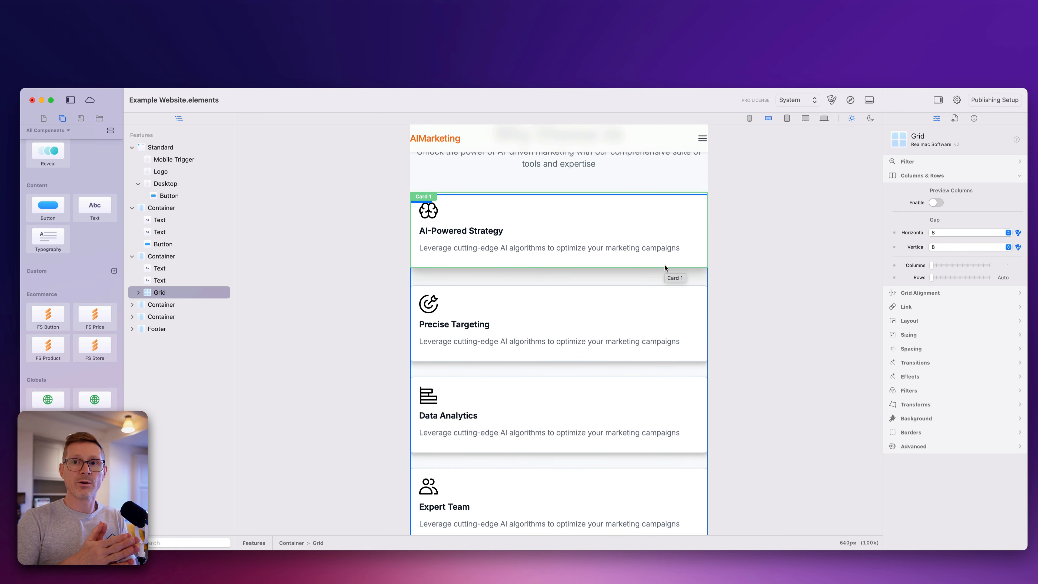
{"action": "left_click", "coordinate": [787, 118]}
{"action": "scroll", "coordinate": [627, 292], "scroll_direction": "up", "scroll_amount": 5}
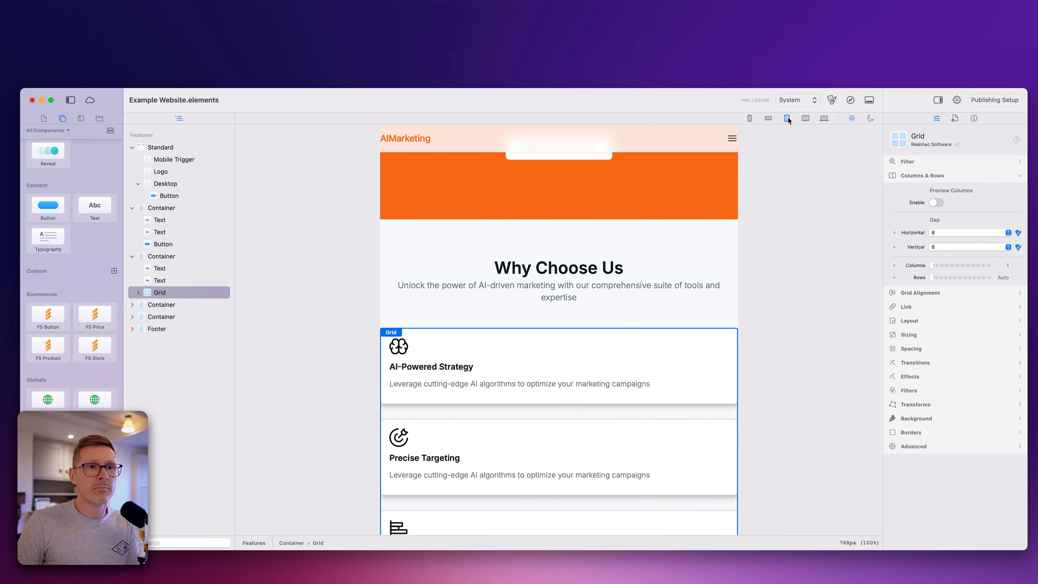
{"action": "left_click", "coordinate": [938, 265]}
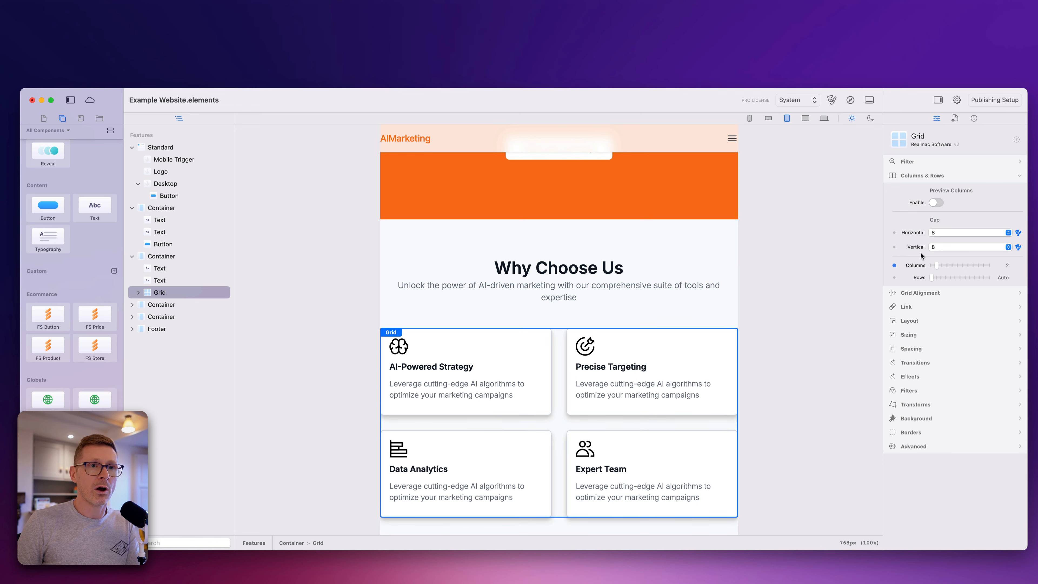
- Compare the card grid at 768px and 1024px, set it to 4 columns at 1024px, and widen the canvas to 1193px
{"action": "left_click", "coordinate": [806, 118]}
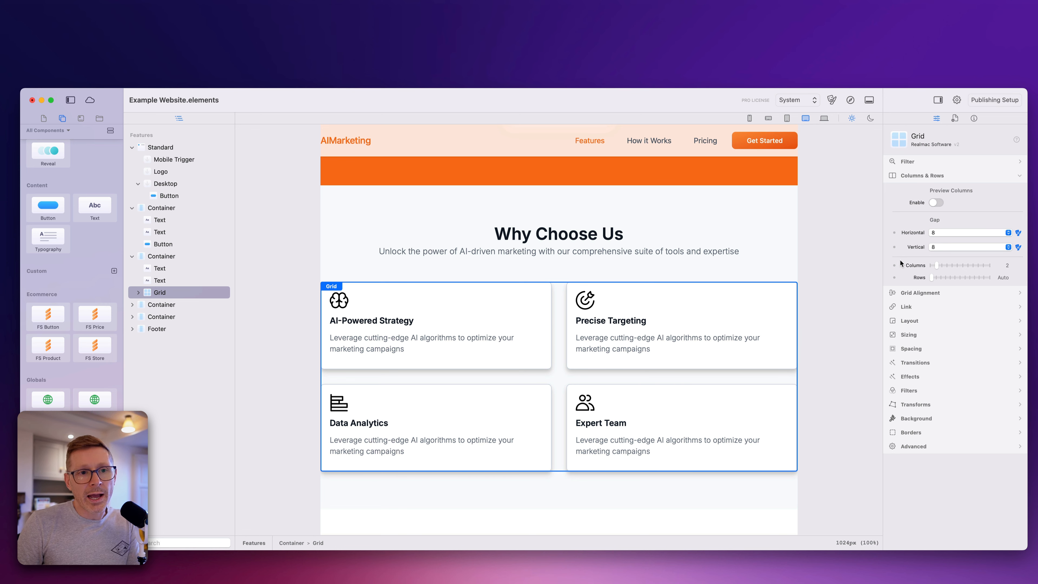
{"action": "left_click", "coordinate": [787, 118]}
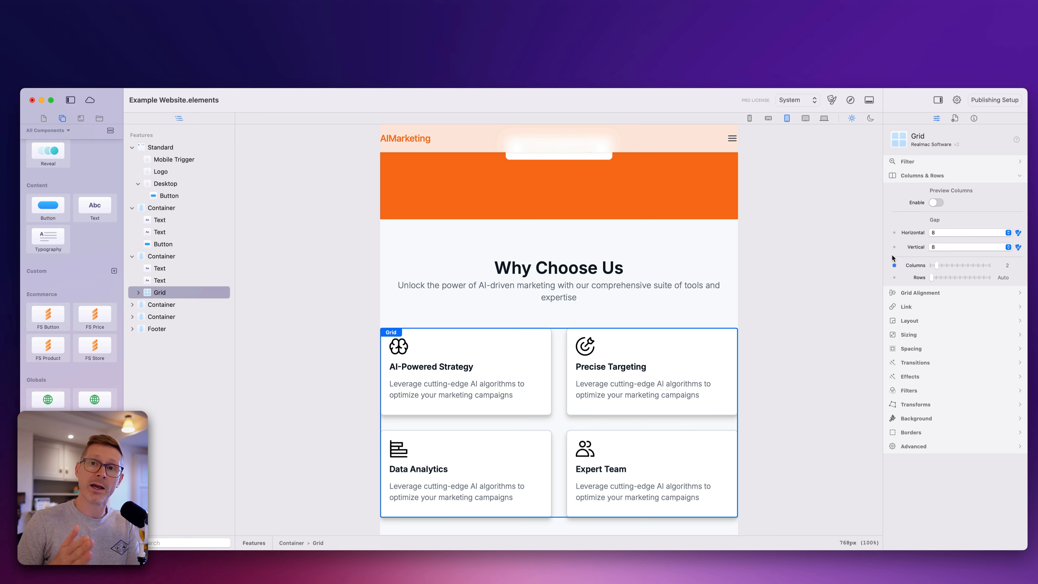
{"action": "left_click", "coordinate": [805, 119]}
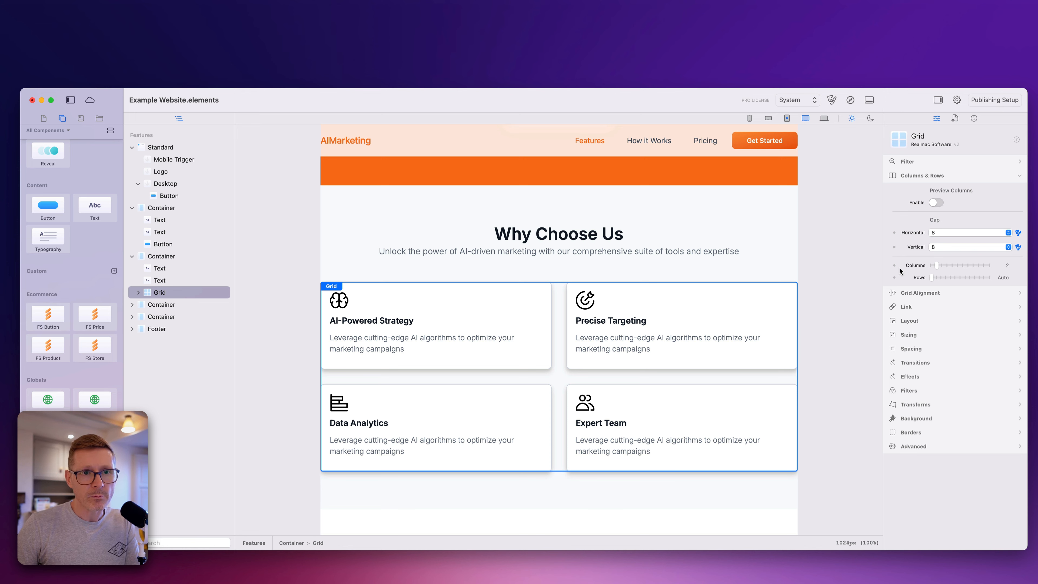
{"action": "left_click_drag", "start_coordinate": [941, 266], "coordinate": [950, 266]}
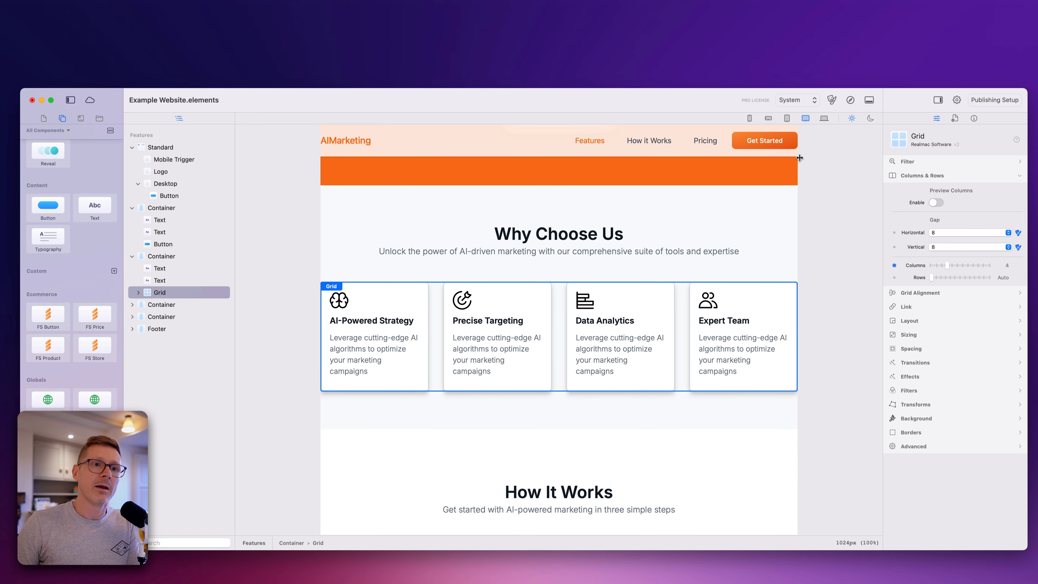
{"action": "left_click_drag", "start_coordinate": [799, 158], "coordinate": [837, 161]}
- Preview the page in the browser and narrow the window to mobile width to check how the card grid responds
{"action": "left_click", "coordinate": [851, 99]}
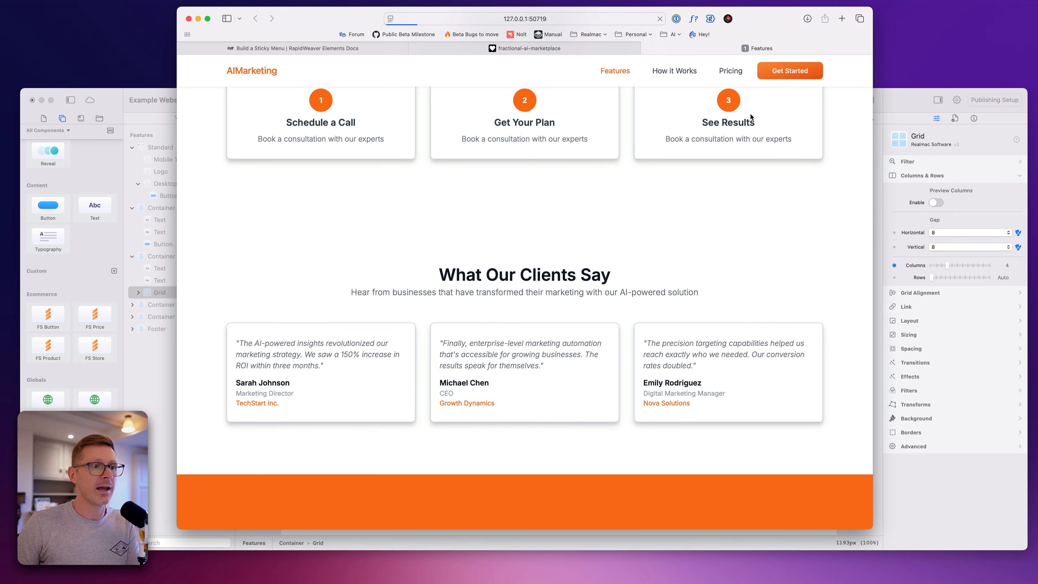
{"action": "scroll", "coordinate": [732, 183], "scroll_direction": "down", "scroll_amount": 3}
{"action": "scroll", "coordinate": [732, 182], "scroll_direction": "up", "scroll_amount": 3}
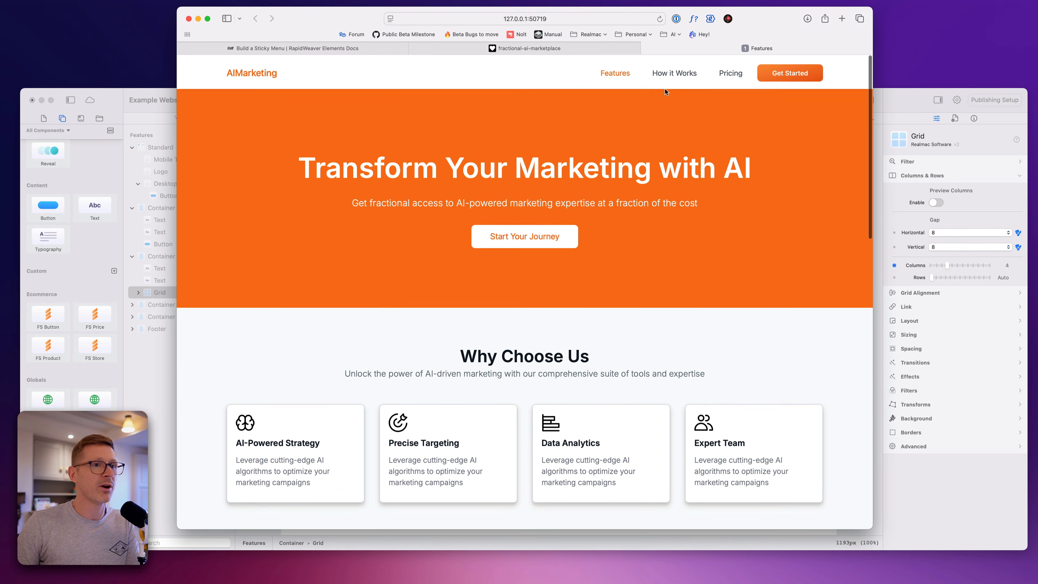
{"action": "scroll", "coordinate": [746, 197], "scroll_direction": "down", "scroll_amount": 1}
{"action": "scroll", "coordinate": [746, 198], "scroll_direction": "down", "scroll_amount": 10}
{"action": "scroll", "coordinate": [745, 198], "scroll_direction": "up", "scroll_amount": 8}
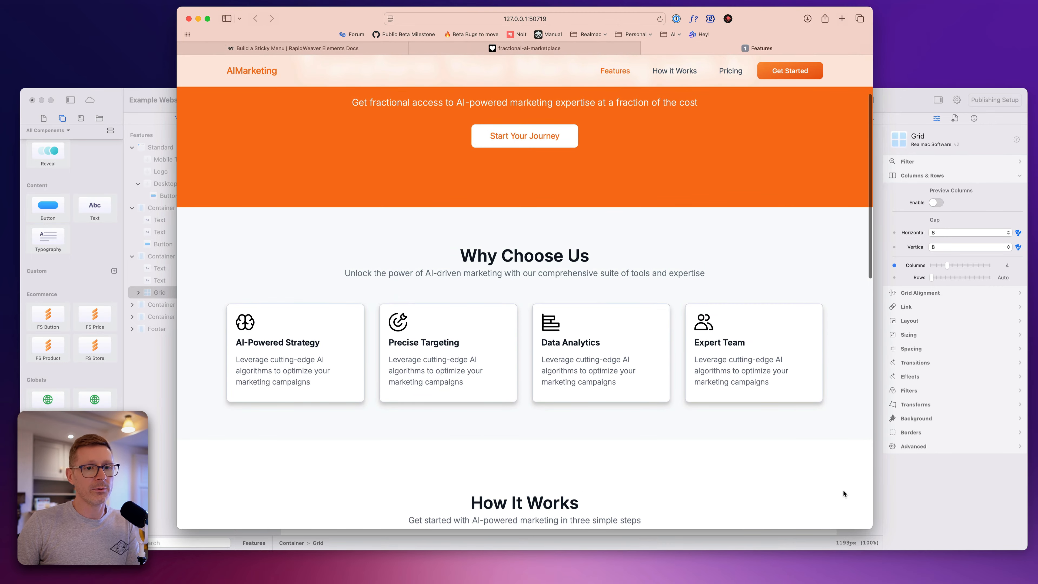
{"action": "left_click_drag", "start_coordinate": [872, 526], "coordinate": [442, 536]}
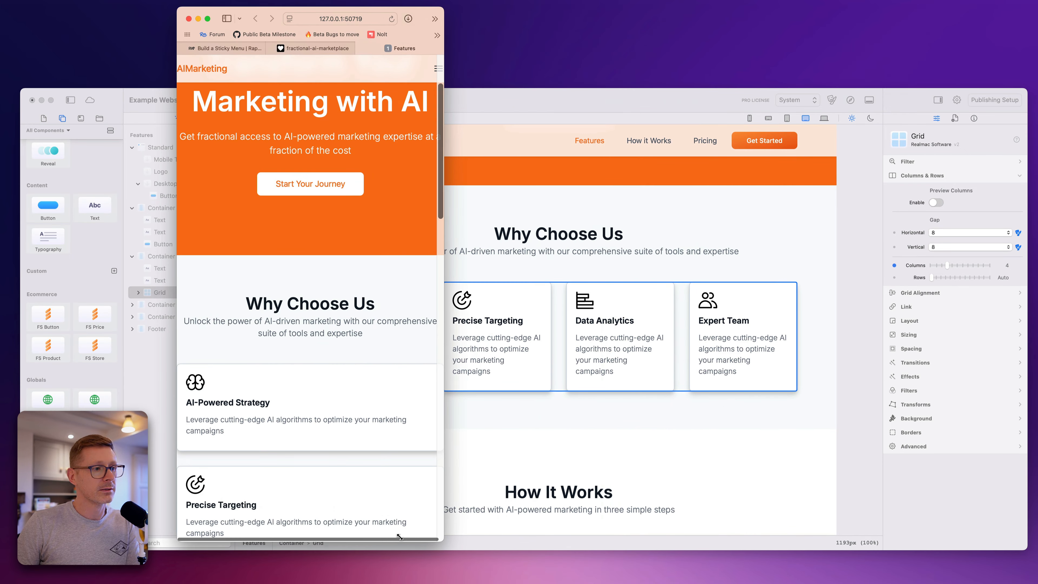
{"action": "left_click", "coordinate": [444, 427]}
{"action": "left_click", "coordinate": [744, 236]}
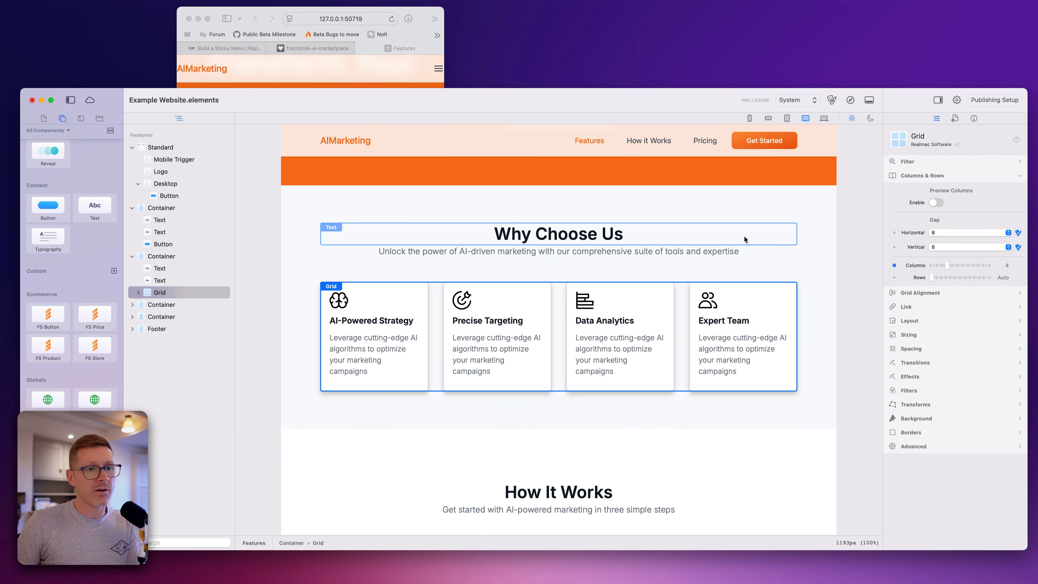
- Set the left and right padding of the Why Choose Us container to 5
{"action": "left_click", "coordinate": [829, 335]}
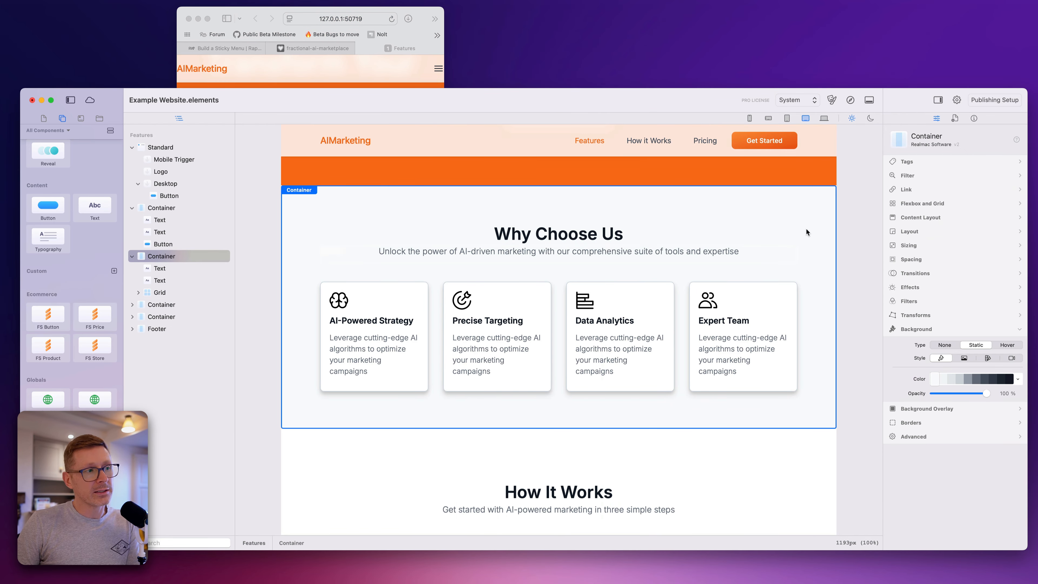
{"action": "left_click", "coordinate": [922, 259]}
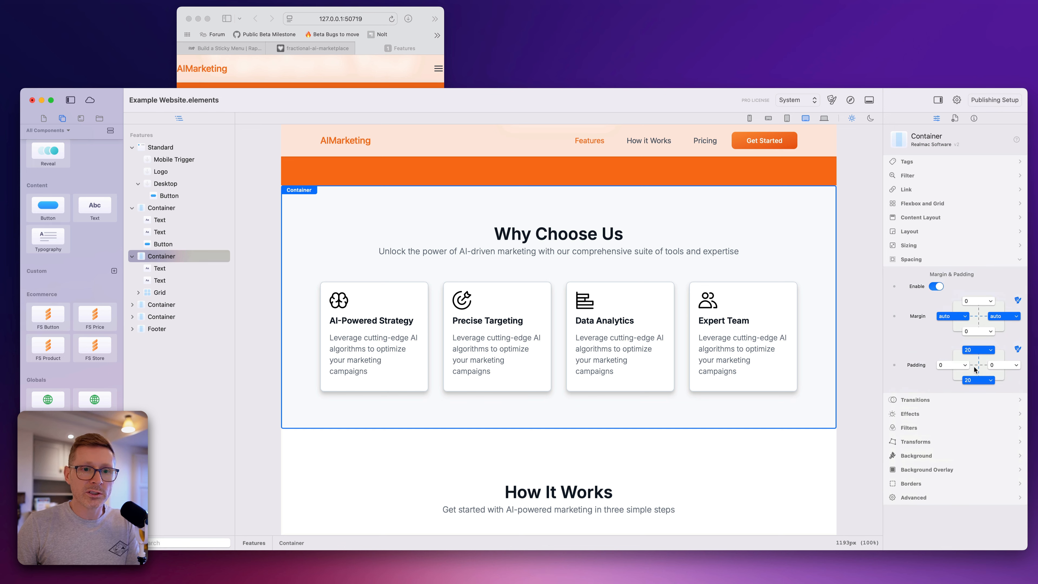
{"action": "left_click", "coordinate": [962, 365]}
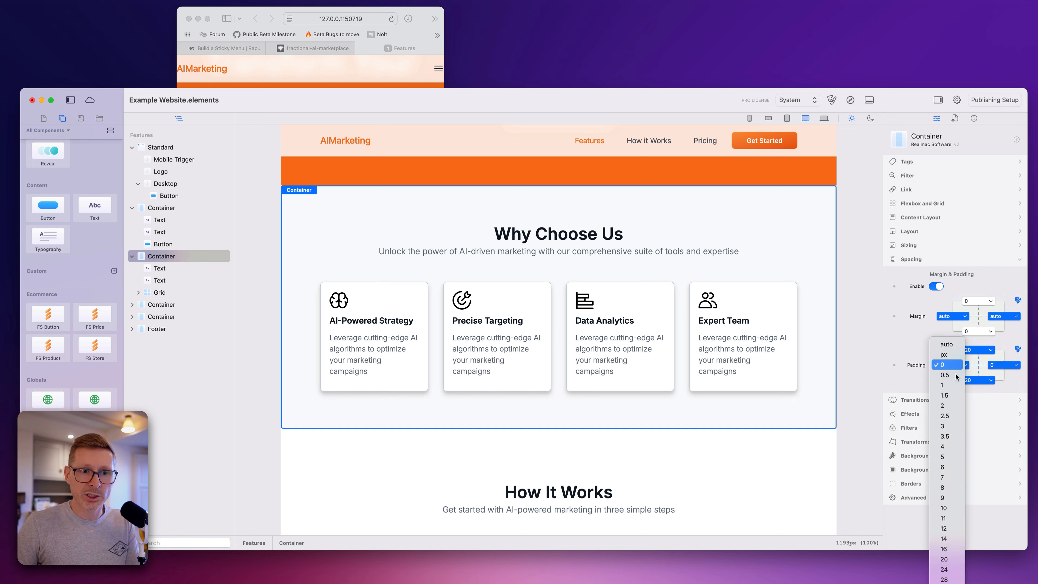
{"action": "left_click", "coordinate": [946, 456]}
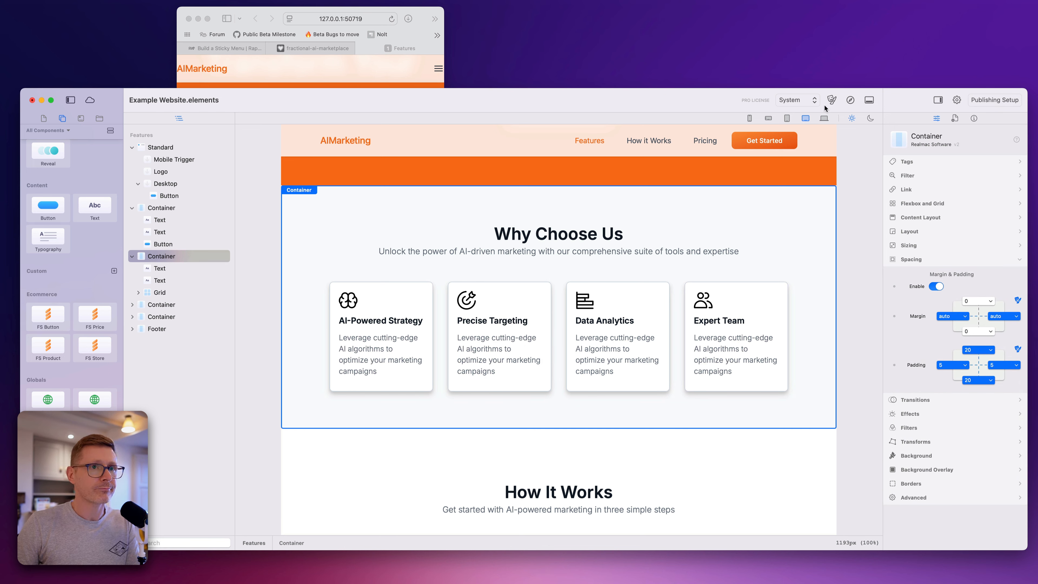
- Preview the page in the browser and check the Why Choose Us side padding at mobile and desktop window widths
{"action": "left_click", "coordinate": [851, 101]}
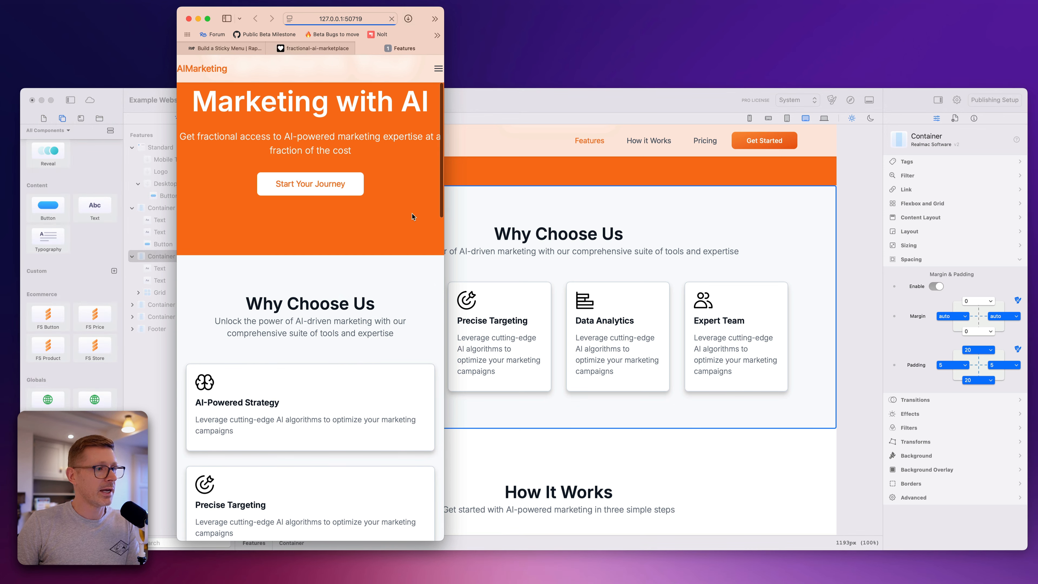
{"action": "scroll", "coordinate": [437, 391], "scroll_direction": "down", "scroll_amount": 3}
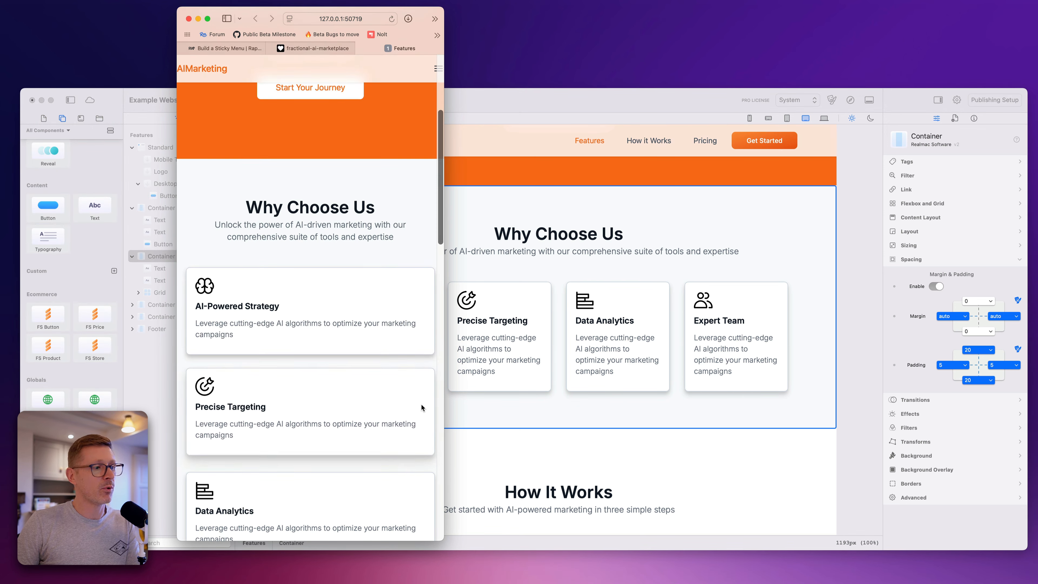
{"action": "scroll", "coordinate": [424, 408], "scroll_direction": "down", "scroll_amount": 5}
{"action": "left_click_drag", "start_coordinate": [440, 537], "coordinate": [902, 530]}
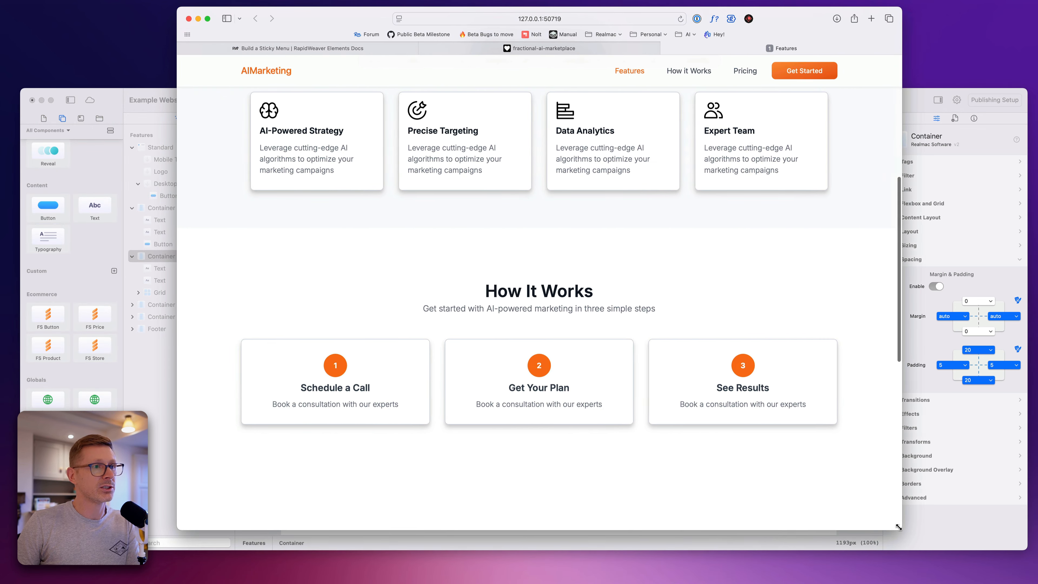
{"action": "scroll", "coordinate": [816, 413], "scroll_direction": "up", "scroll_amount": 5}
{"action": "scroll", "coordinate": [804, 417], "scroll_direction": "down", "scroll_amount": 10}
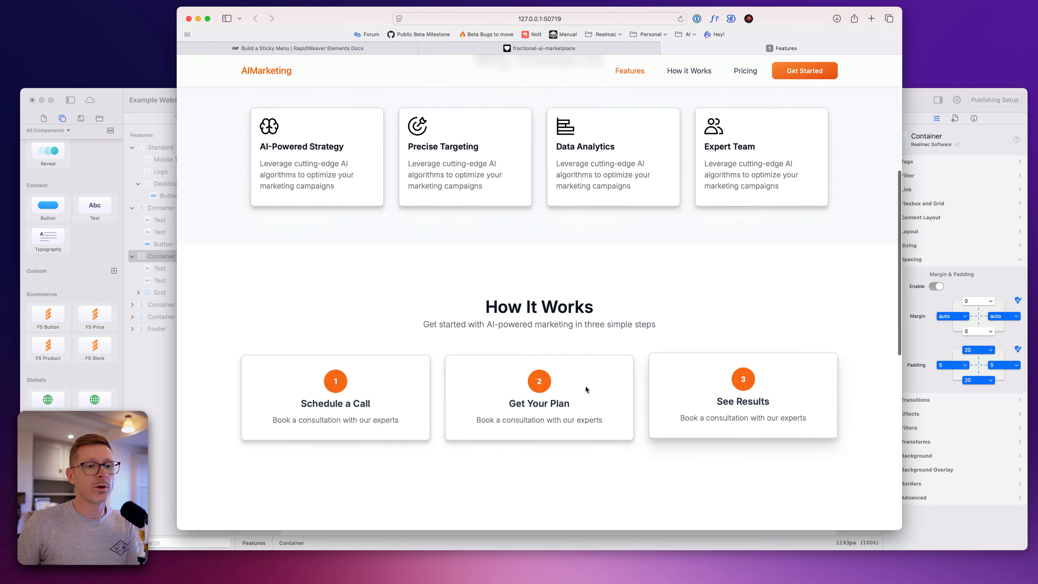
{"action": "scroll", "coordinate": [635, 372], "scroll_direction": "up", "scroll_amount": 7}
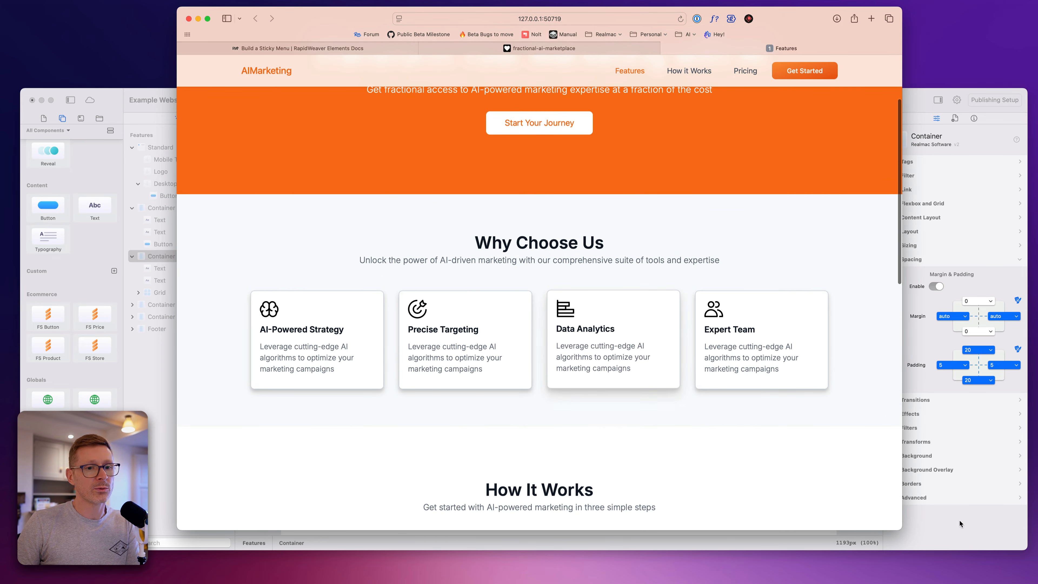
{"action": "left_click_drag", "start_coordinate": [903, 530], "coordinate": [864, 477]}
{"action": "left_click", "coordinate": [907, 472]}
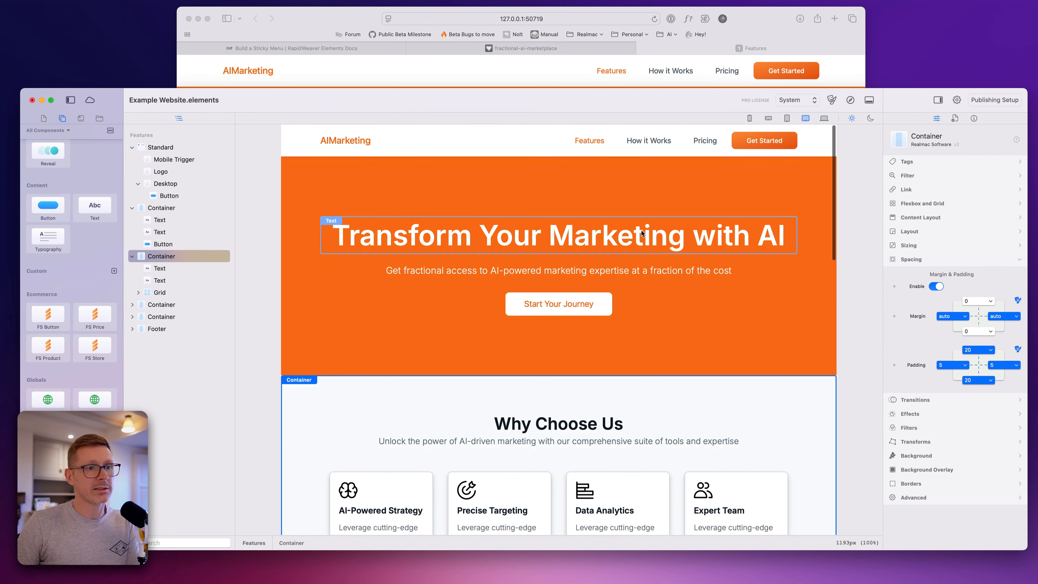
- Set the font size of the hero heading to 2xl at the 390px mobile breakpoint
{"action": "left_click", "coordinate": [690, 228]}
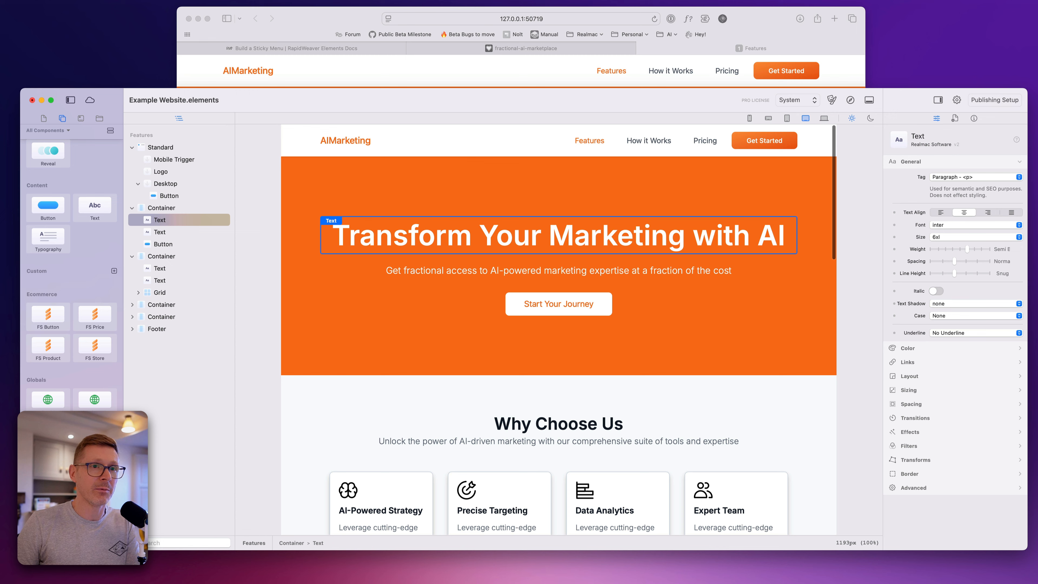
{"action": "left_click", "coordinate": [749, 118]}
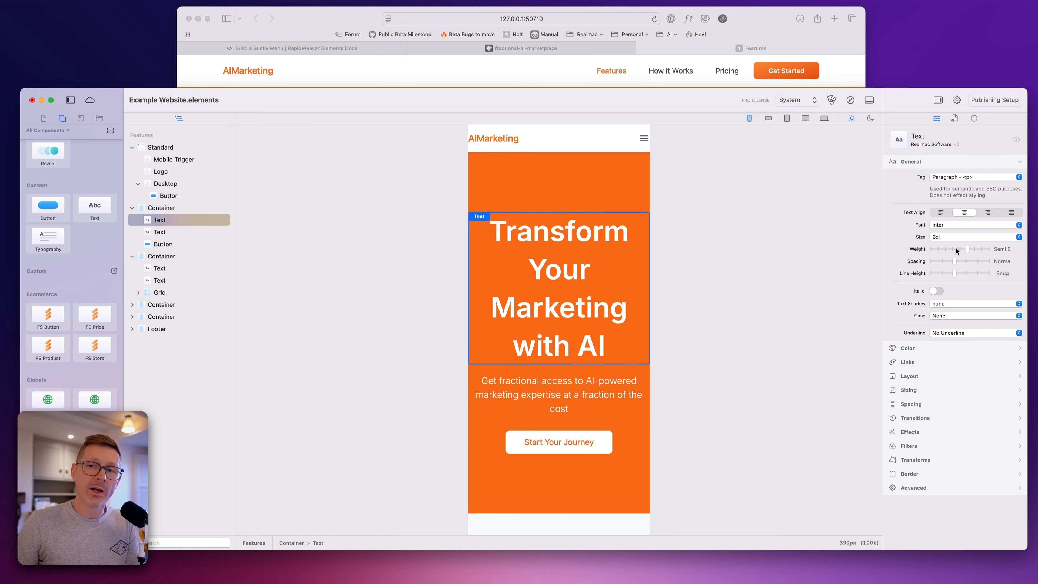
{"action": "left_click", "coordinate": [953, 237]}
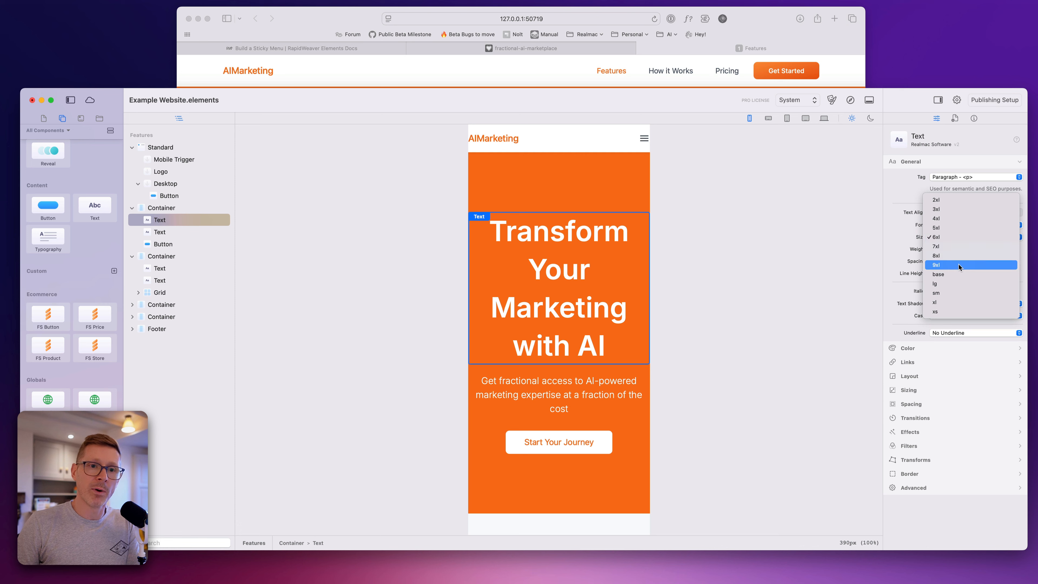
{"action": "left_click", "coordinate": [954, 199]}
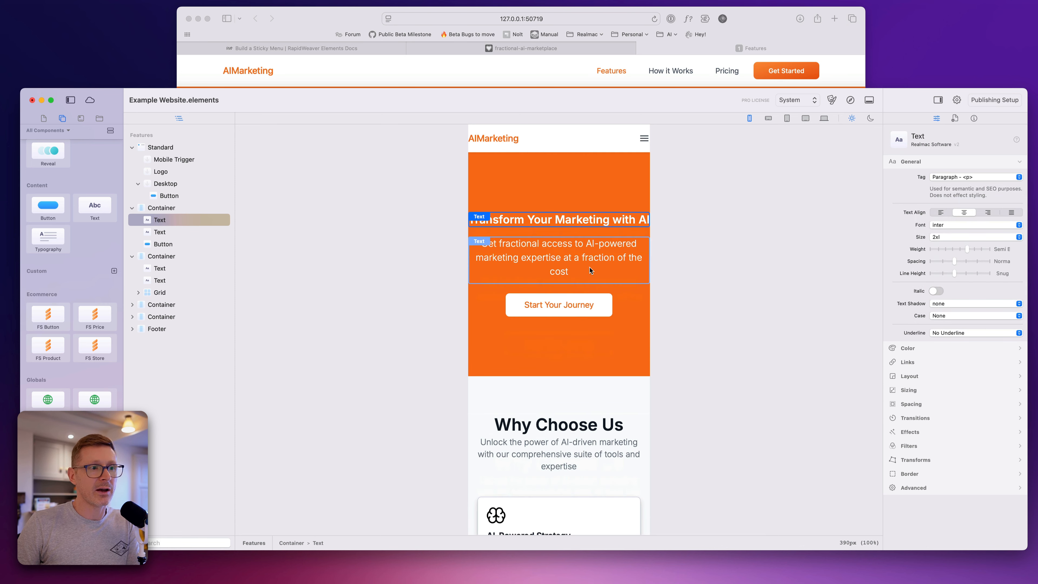
- Set the hero heading's font size to 4xl at the 640px breakpoint and 6xl at the 1024px breakpoint
{"action": "left_click", "coordinate": [763, 120]}
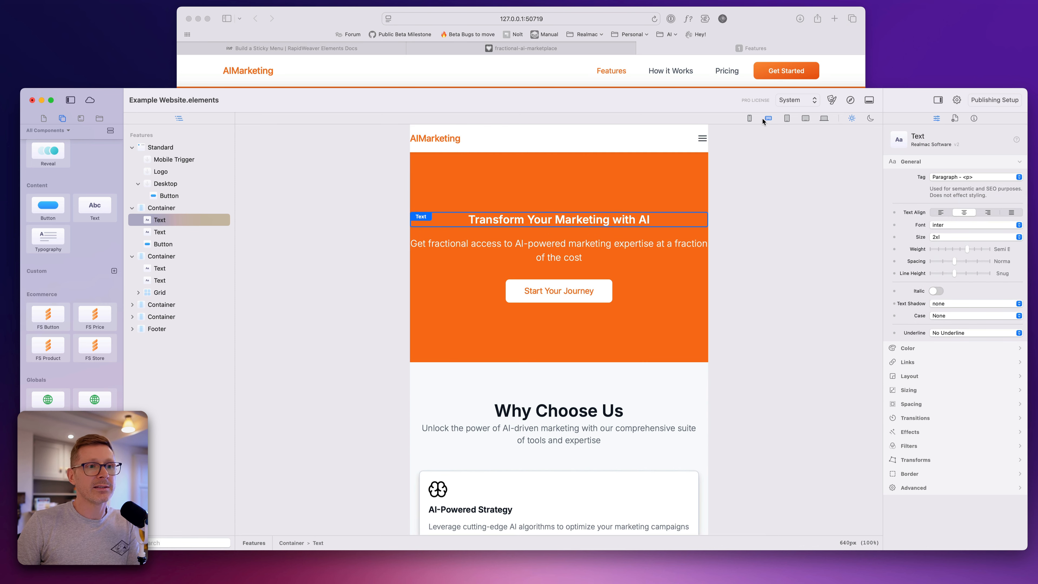
{"action": "left_click", "coordinate": [955, 237]}
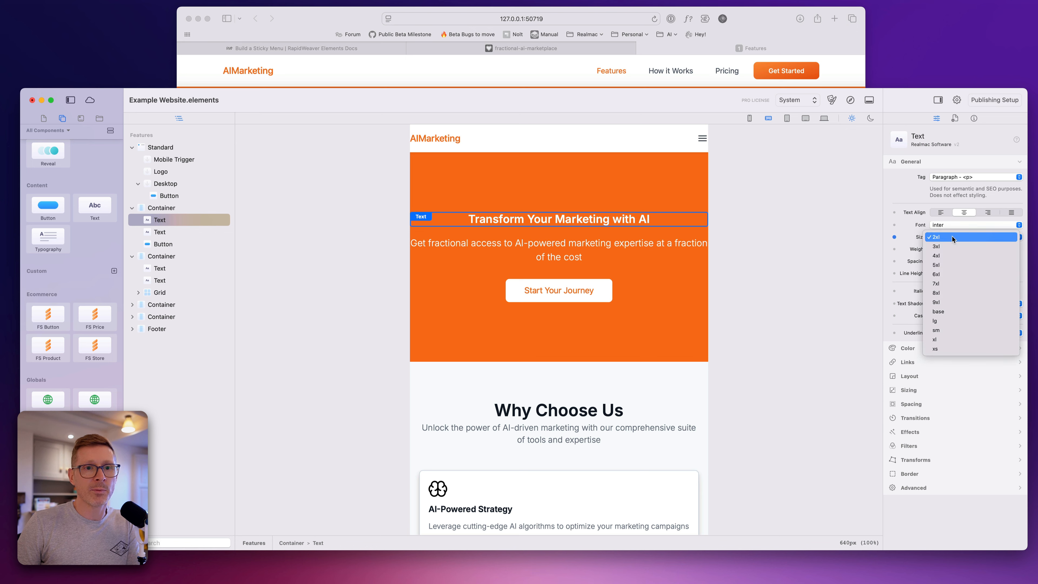
{"action": "left_click", "coordinate": [955, 255]}
{"action": "left_click", "coordinate": [786, 119]}
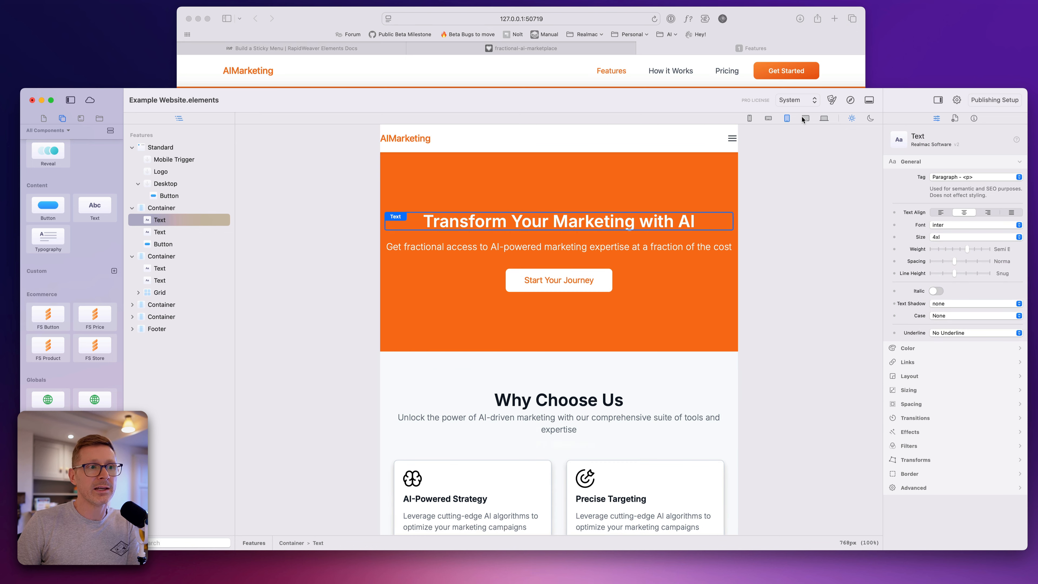
{"action": "left_click", "coordinate": [806, 119]}
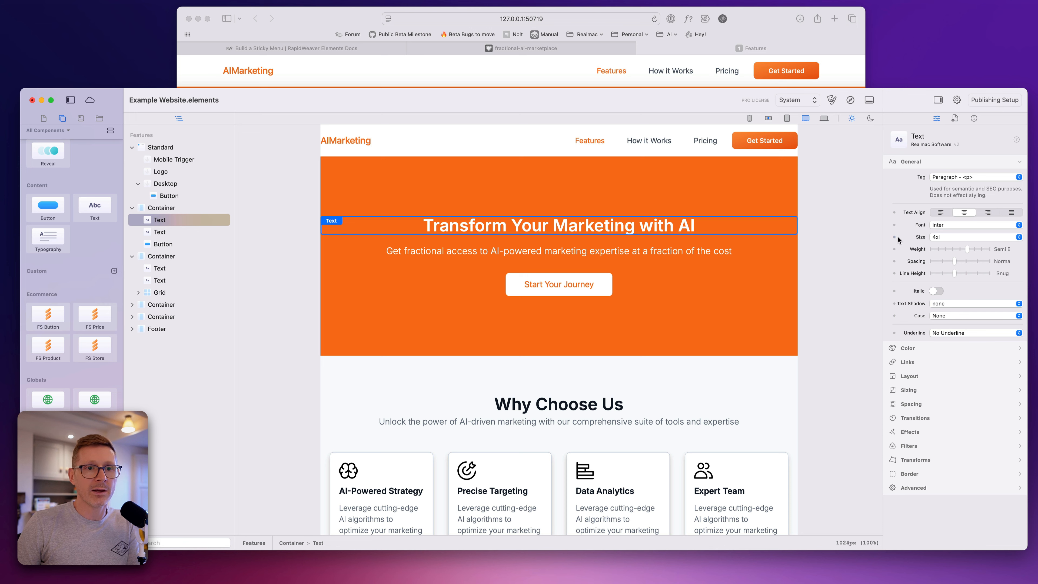
{"action": "left_click", "coordinate": [954, 237]}
{"action": "left_click", "coordinate": [954, 255]}
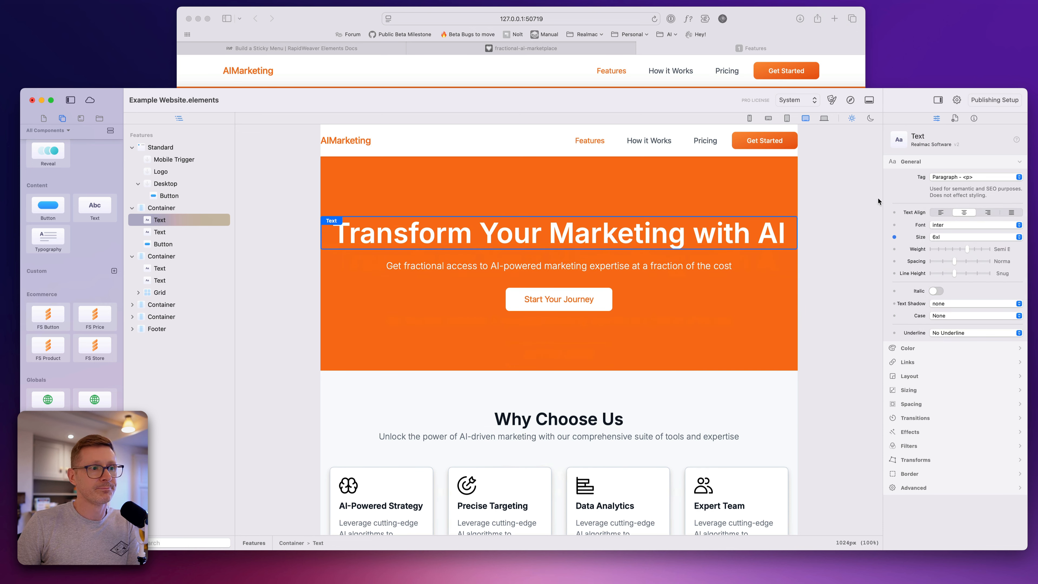
- Switch to the browser preview and check the hero heading and cards at mobile and desktop window widths
{"action": "left_click", "coordinate": [837, 73]}
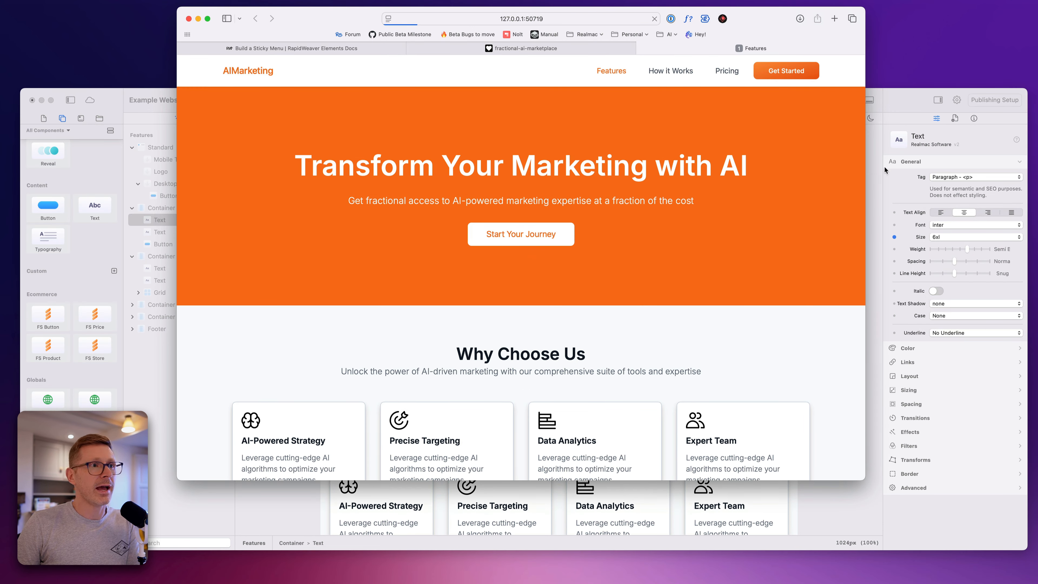
{"action": "left_click_drag", "start_coordinate": [864, 207], "coordinate": [357, 262]}
{"action": "scroll", "coordinate": [422, 316], "scroll_direction": "down", "scroll_amount": 5}
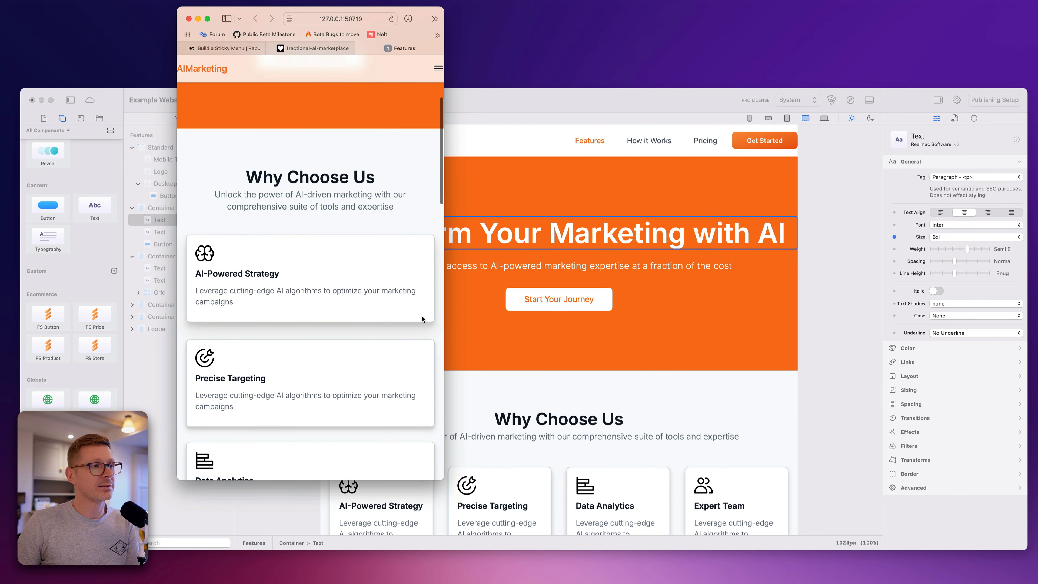
{"action": "scroll", "coordinate": [422, 316], "scroll_direction": "up", "scroll_amount": 5}
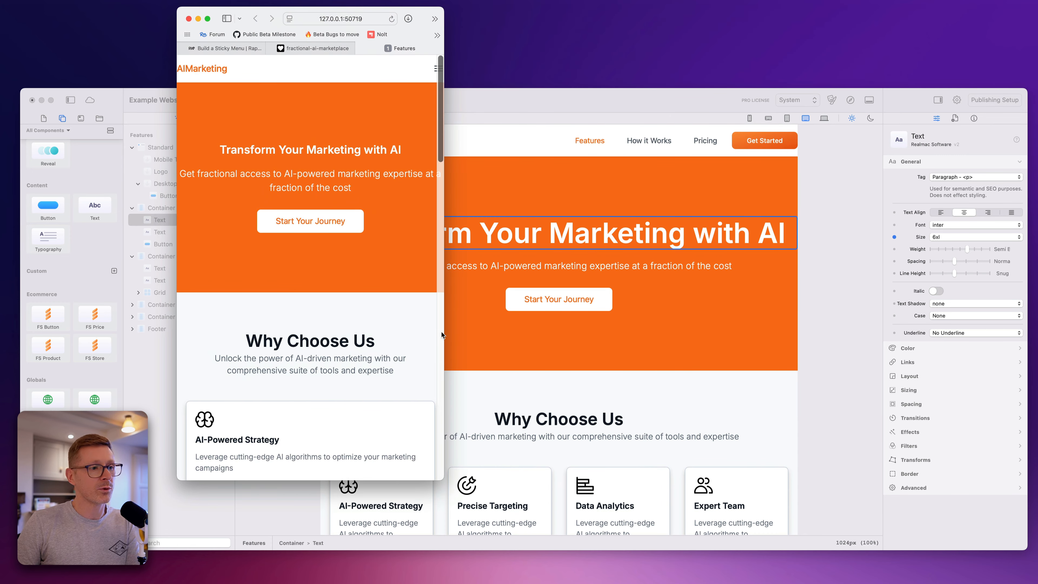
{"action": "left_click_drag", "start_coordinate": [442, 332], "coordinate": [808, 336]}
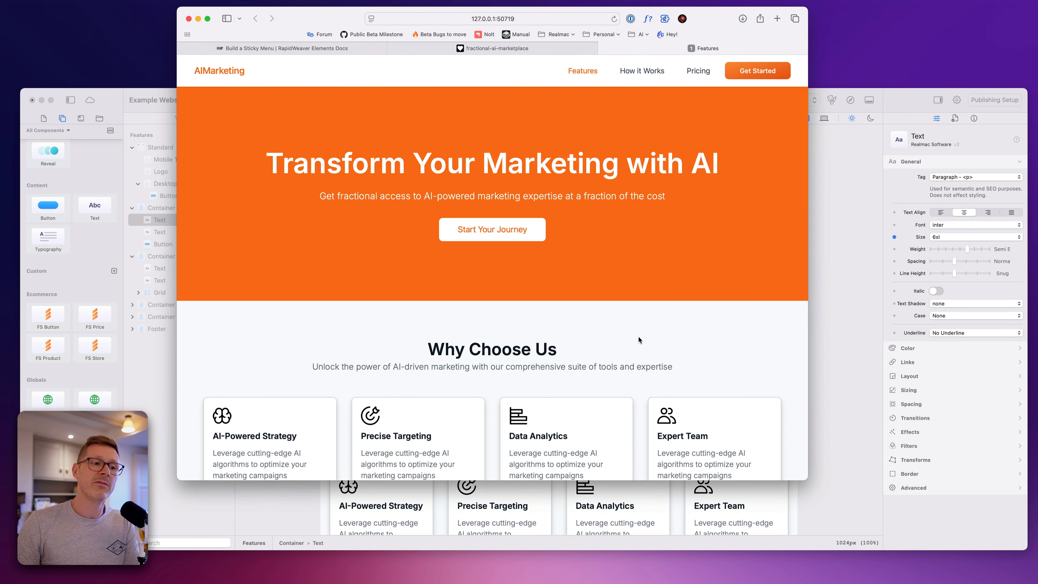
- Review the remaining sections of the previewed page at desktop width, from How It Works to the closing call to action
{"action": "scroll", "coordinate": [526, 345], "scroll_direction": "down", "scroll_amount": 10}
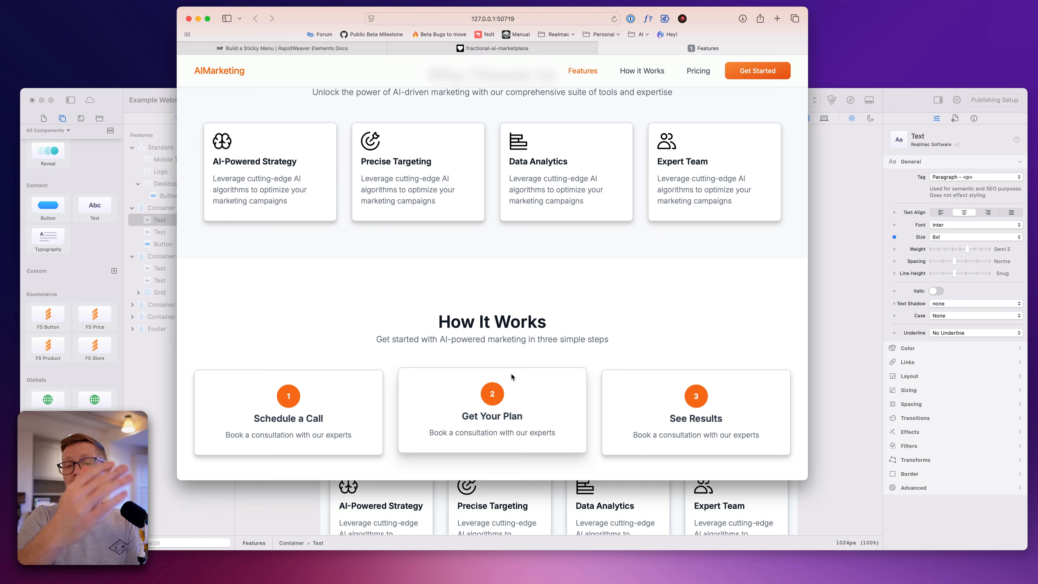
{"action": "left_click_drag", "start_coordinate": [415, 327], "coordinate": [617, 326]}
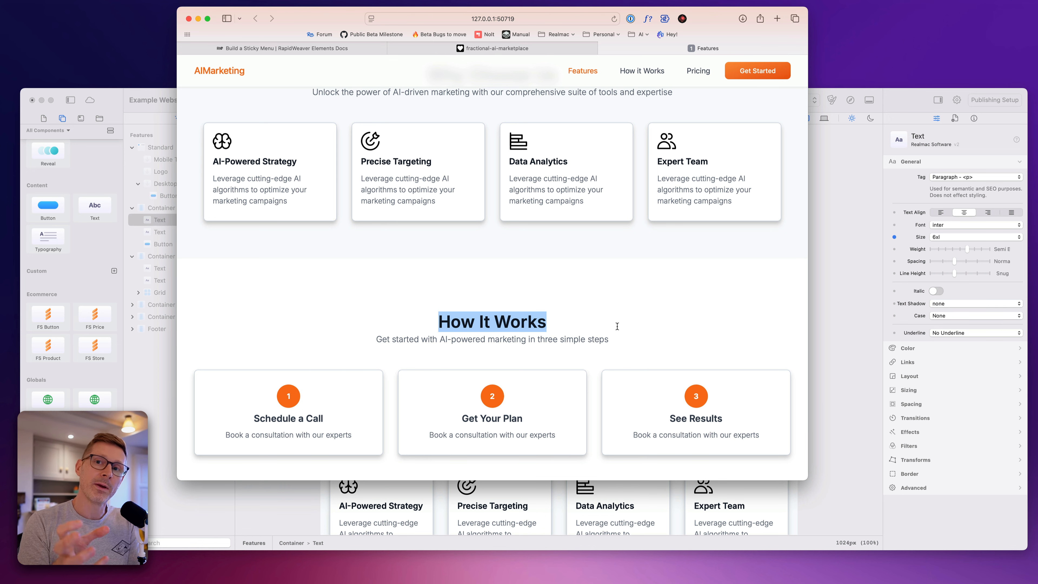
{"action": "scroll", "coordinate": [619, 327], "scroll_direction": "down", "scroll_amount": 5}
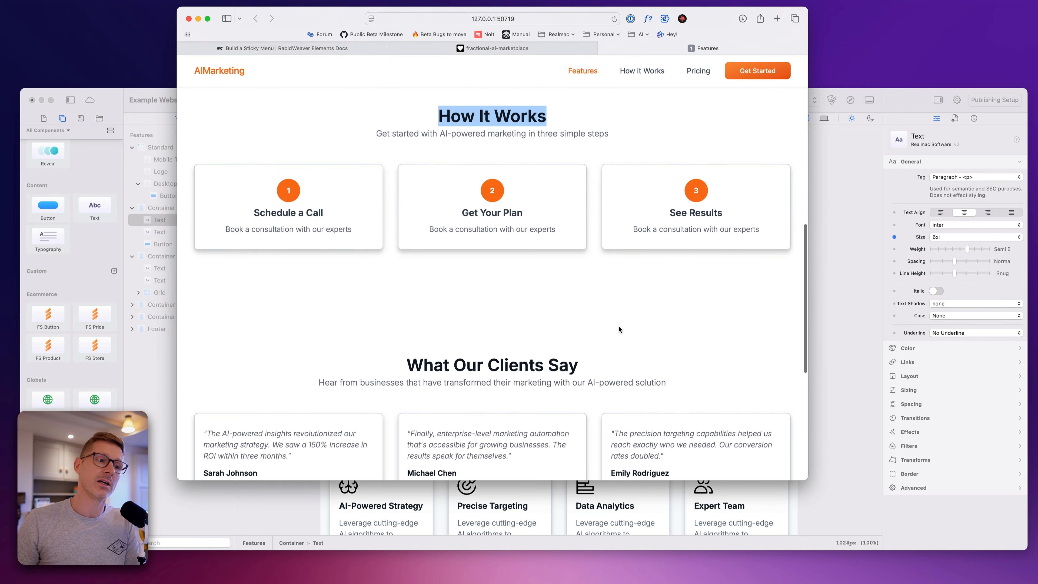
{"action": "left_click", "coordinate": [589, 305]}
{"action": "scroll", "coordinate": [590, 301], "scroll_direction": "down", "scroll_amount": 8}
{"action": "scroll", "coordinate": [590, 297], "scroll_direction": "up", "scroll_amount": 15}
{"action": "scroll", "coordinate": [590, 301], "scroll_direction": "down", "scroll_amount": 10}
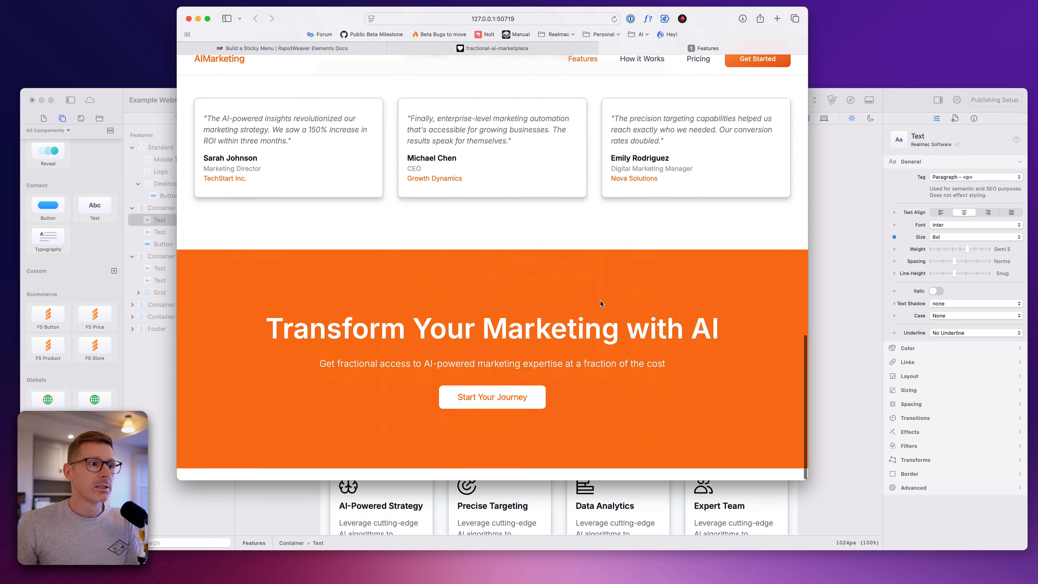
{"action": "scroll", "coordinate": [687, 352], "scroll_direction": "up", "scroll_amount": 15}
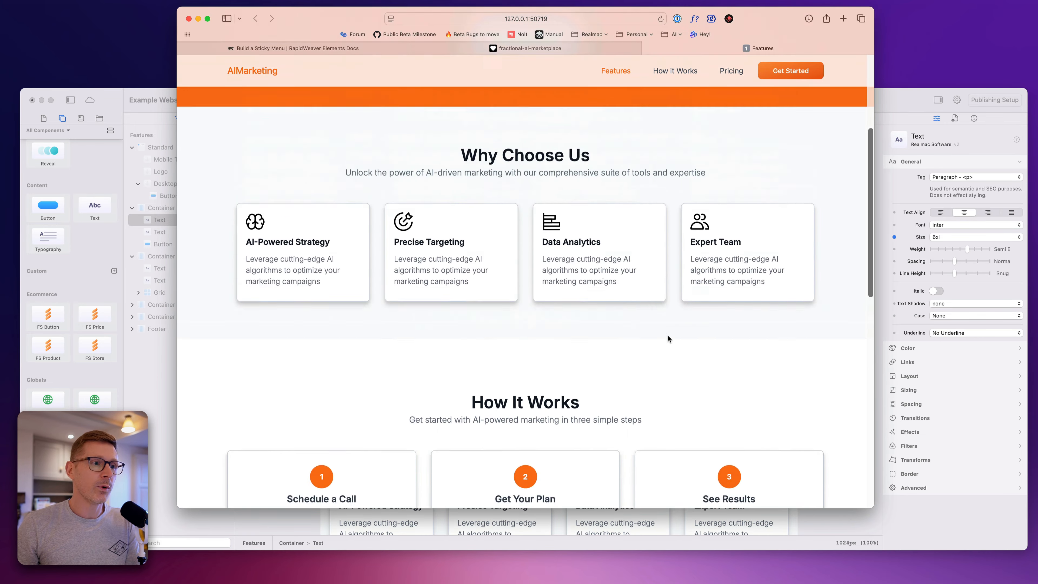
{"action": "scroll", "coordinate": [654, 194], "scroll_direction": "down", "scroll_amount": 3}
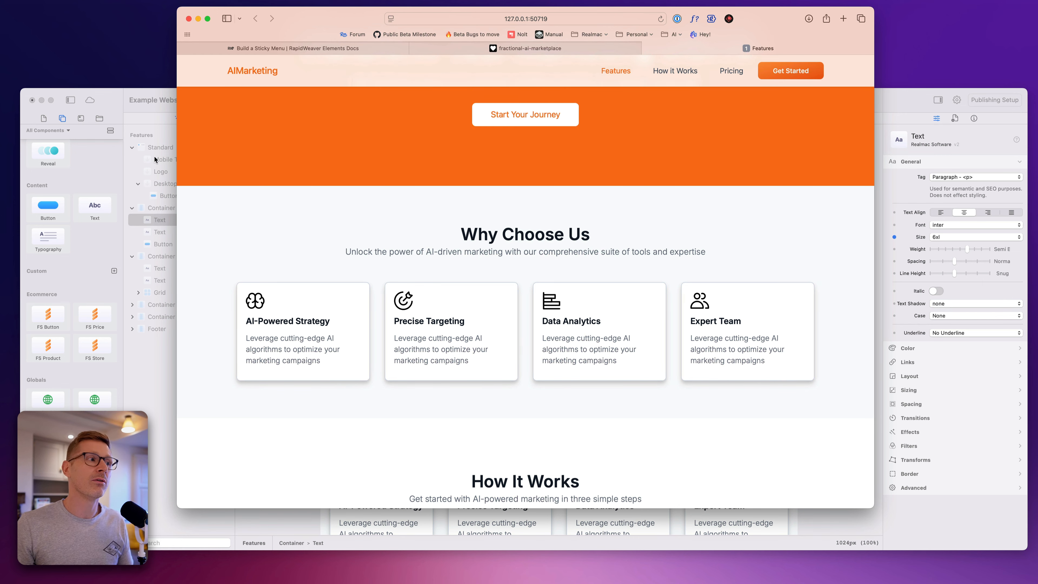
- Return to Elements, widen the canvas to the 1366px layout, and collapse the Standard menu and hero container in the page structure
{"action": "left_click", "coordinate": [136, 108]}
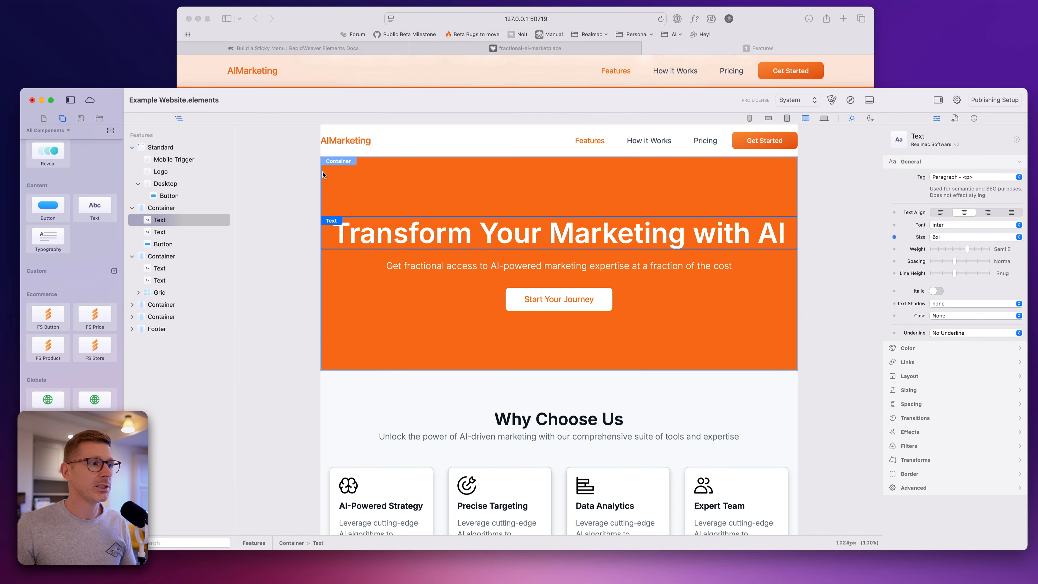
{"action": "left_click_drag", "start_coordinate": [318, 171], "coordinate": [218, 171]}
{"action": "left_click", "coordinate": [377, 172]}
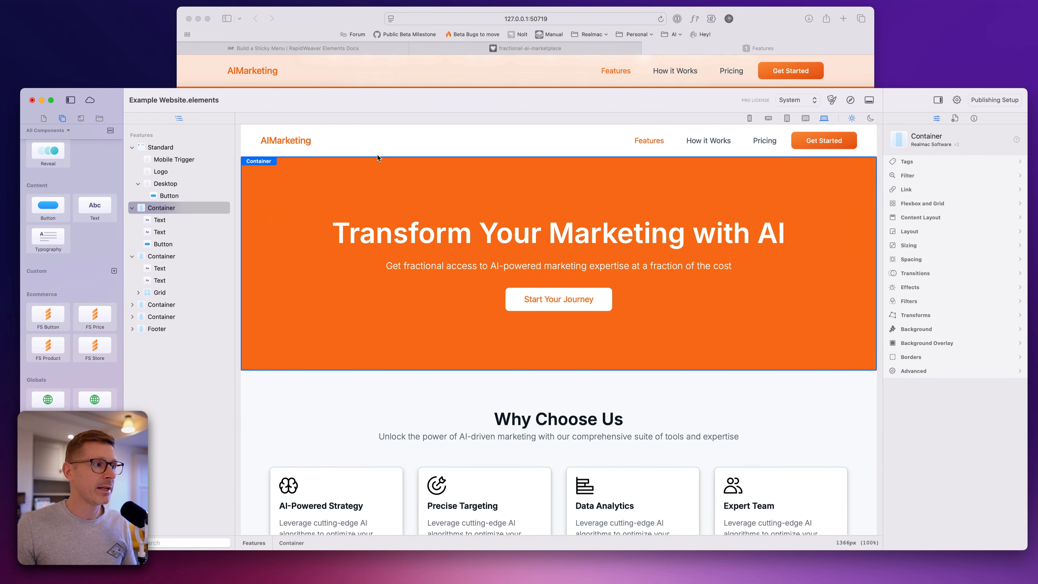
{"action": "left_click", "coordinate": [378, 141]}
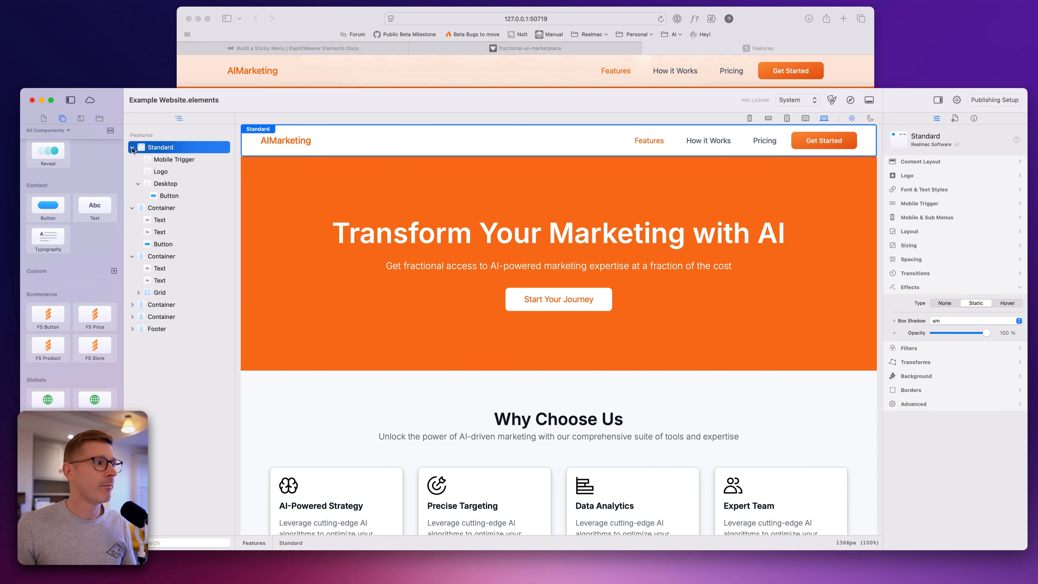
{"action": "left_click", "coordinate": [139, 148]}
{"action": "left_click", "coordinate": [132, 159]}
{"action": "left_click", "coordinate": [162, 159]}
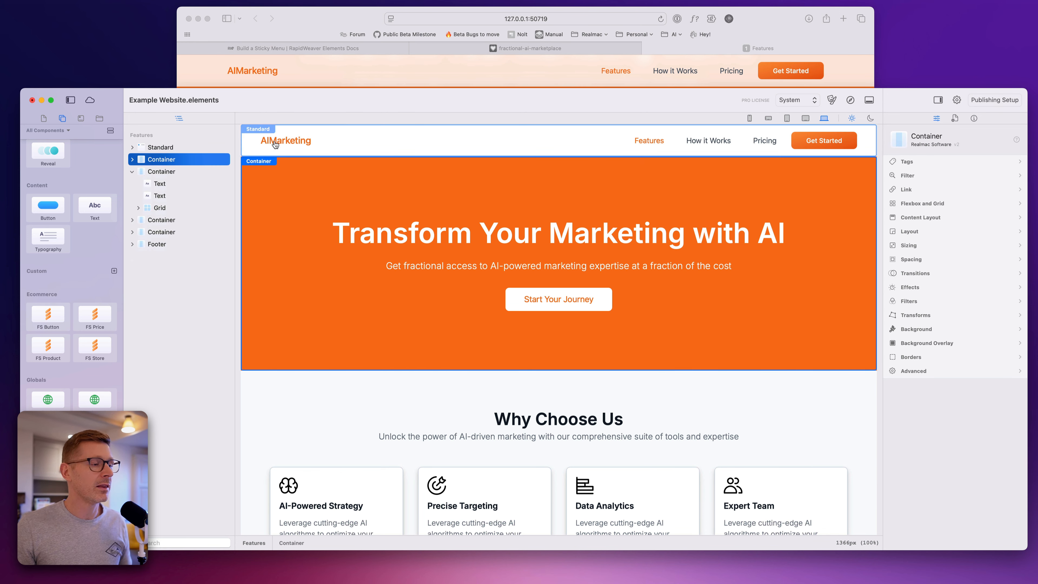
- Rename the Standard navigation component as Menu and convert it to a global component
{"action": "left_click", "coordinate": [252, 148], "text": "shift"}
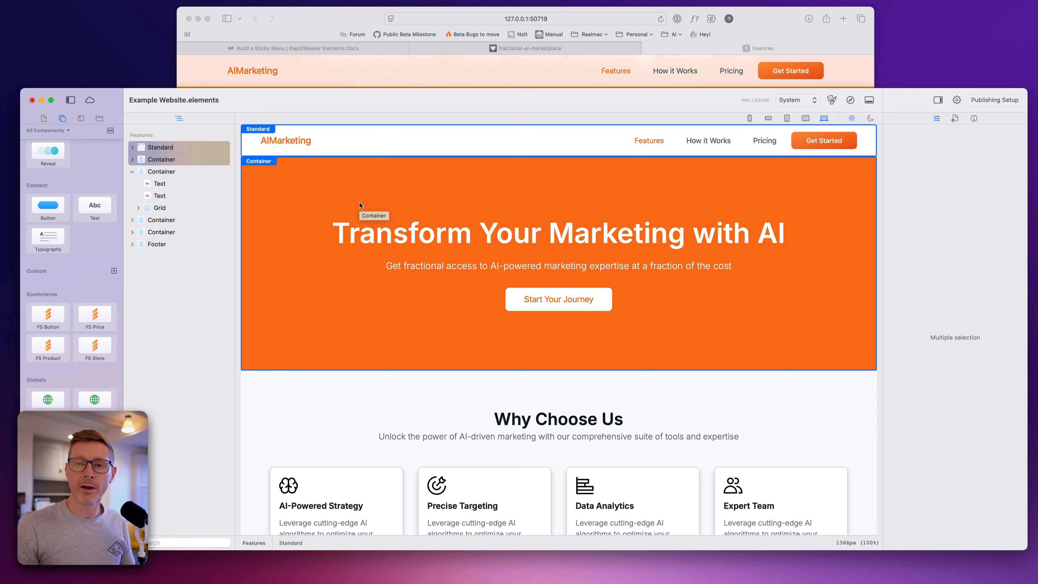
{"action": "left_click", "coordinate": [376, 307]}
{"action": "left_click", "coordinate": [371, 135]}
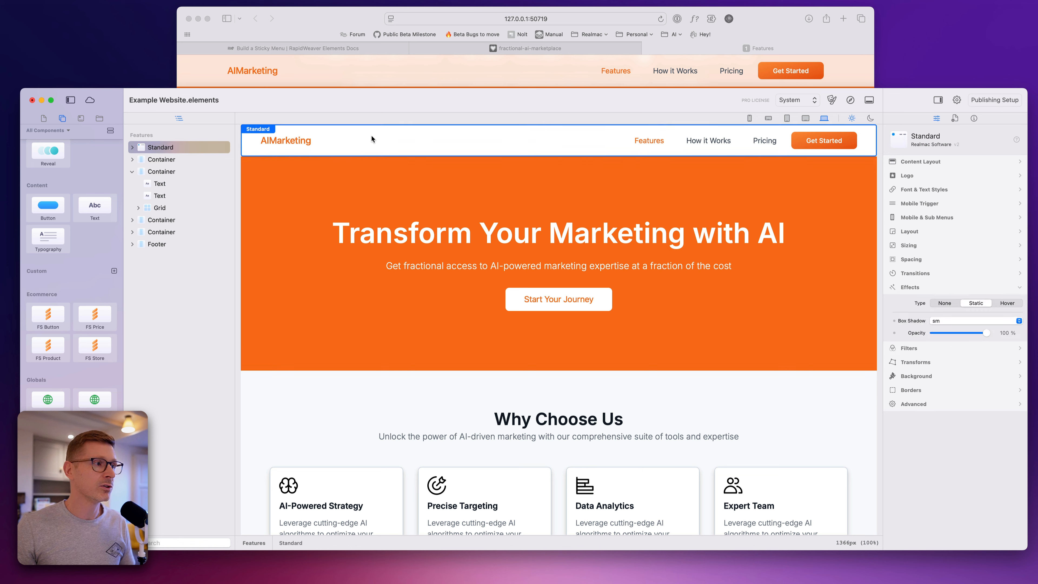
{"action": "left_click", "coordinate": [158, 148]}
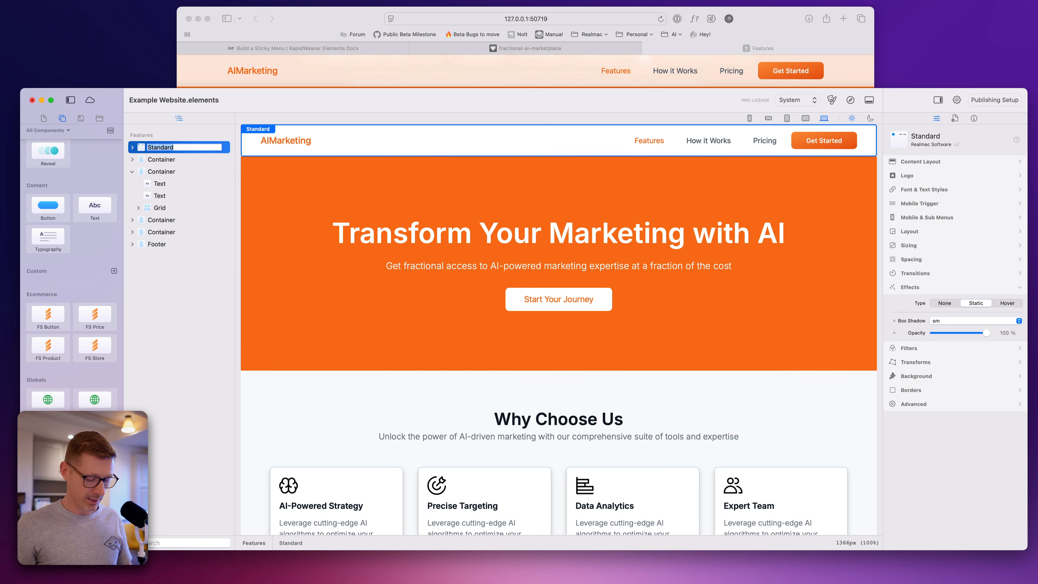
{"action": "type", "text": "Menu"}
{"action": "key", "text": "Return"}
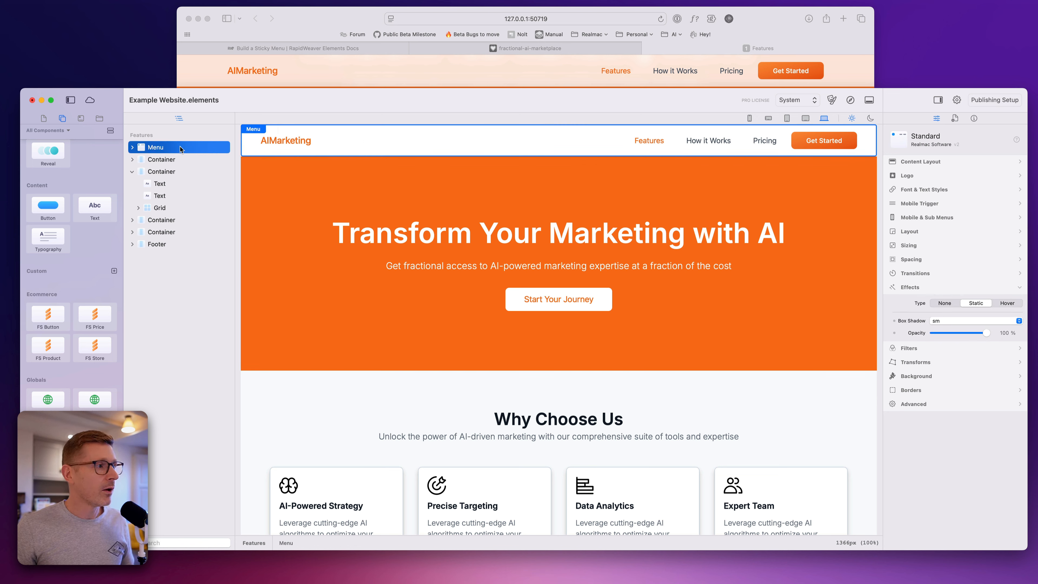
{"action": "right_click", "coordinate": [180, 147]}
{"action": "left_click", "coordinate": [244, 222]}
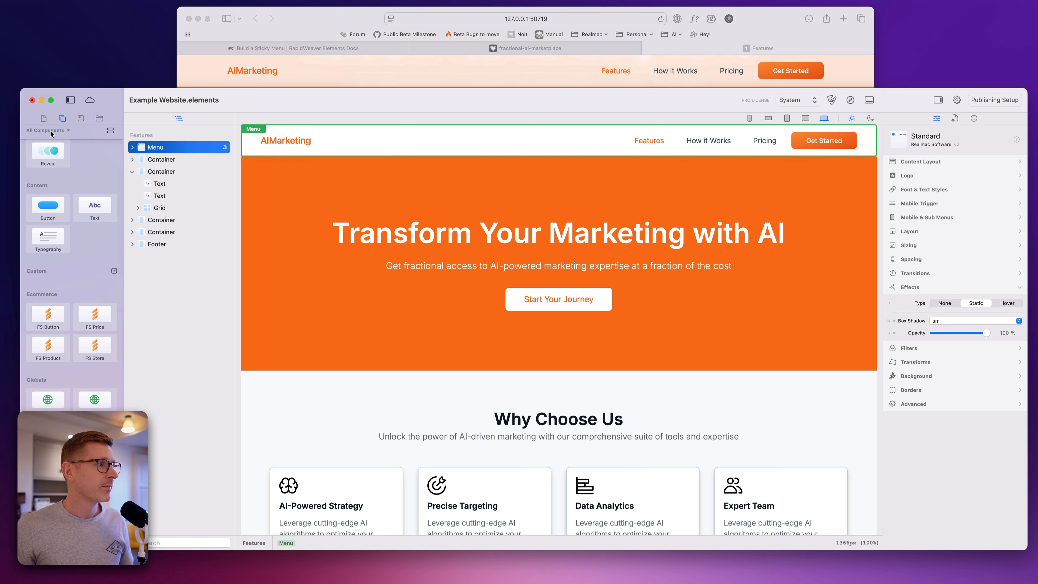
- Open the empty How it Works page and place the Menu global on it
{"action": "left_click", "coordinate": [44, 119]}
{"action": "left_click", "coordinate": [59, 158]}
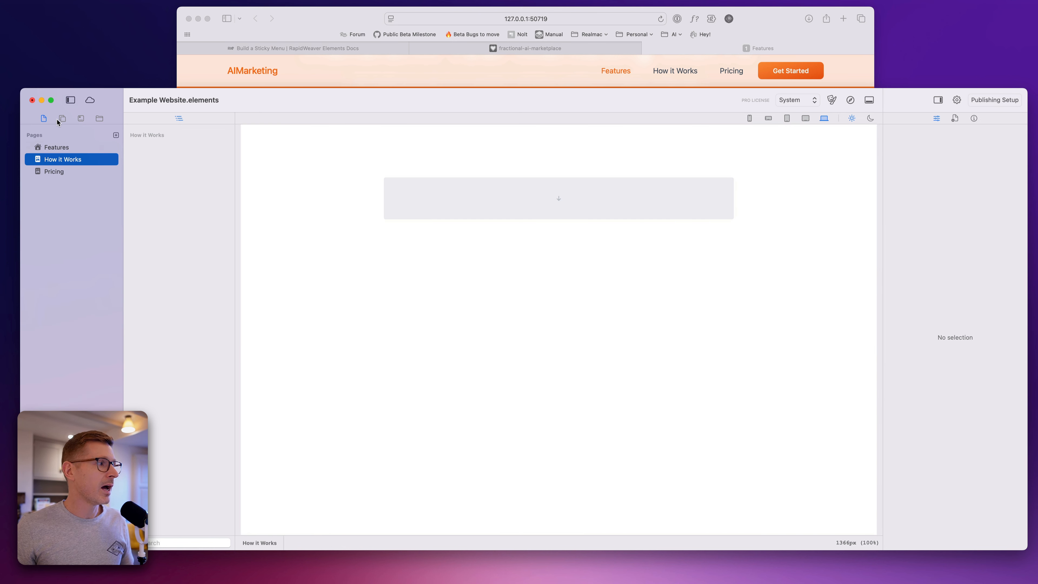
{"action": "left_click", "coordinate": [62, 119]}
{"action": "left_click_drag", "start_coordinate": [47, 399], "coordinate": [515, 215]}
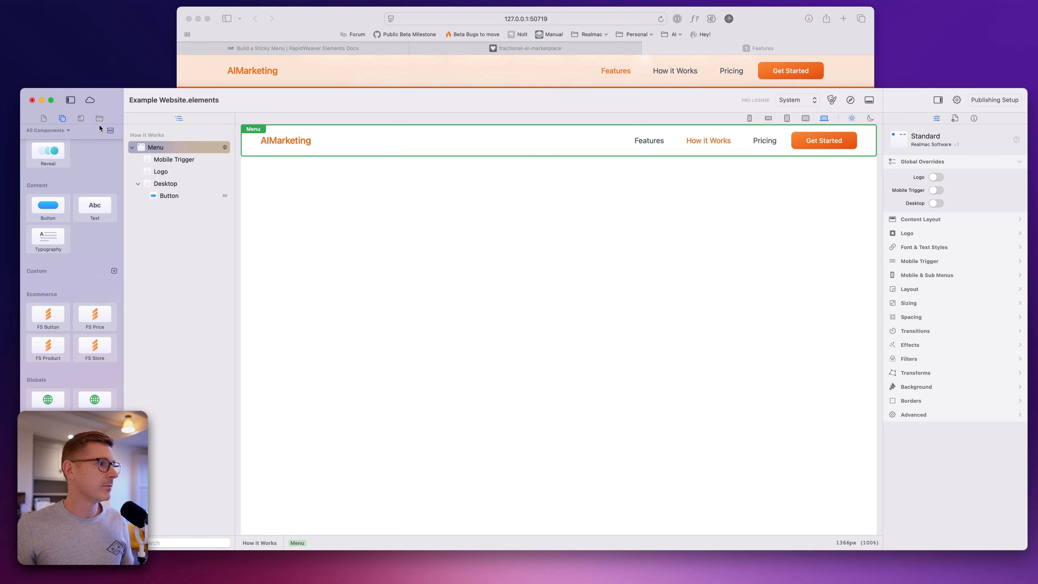
- Dock the component library beneath the page structure, enlarge it, and place the Menu global on the Pricing page
{"action": "left_click_drag", "start_coordinate": [64, 118], "coordinate": [176, 546]}
{"action": "left_click_drag", "start_coordinate": [185, 473], "coordinate": [185, 224]}
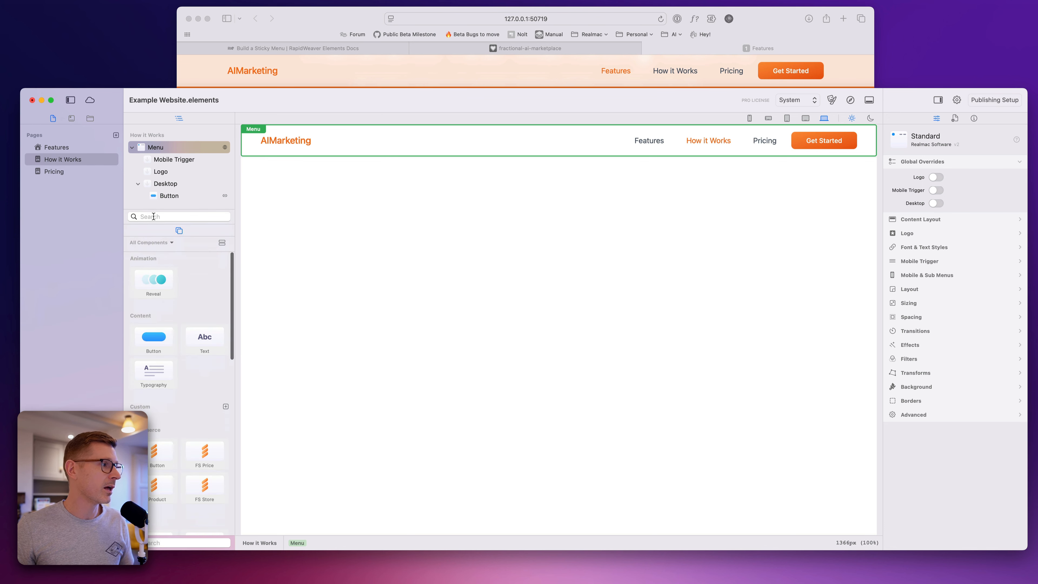
{"action": "left_click", "coordinate": [61, 169]}
{"action": "scroll", "coordinate": [209, 368], "scroll_direction": "down", "scroll_amount": 5}
{"action": "left_click_drag", "start_coordinate": [144, 391], "coordinate": [477, 182]}
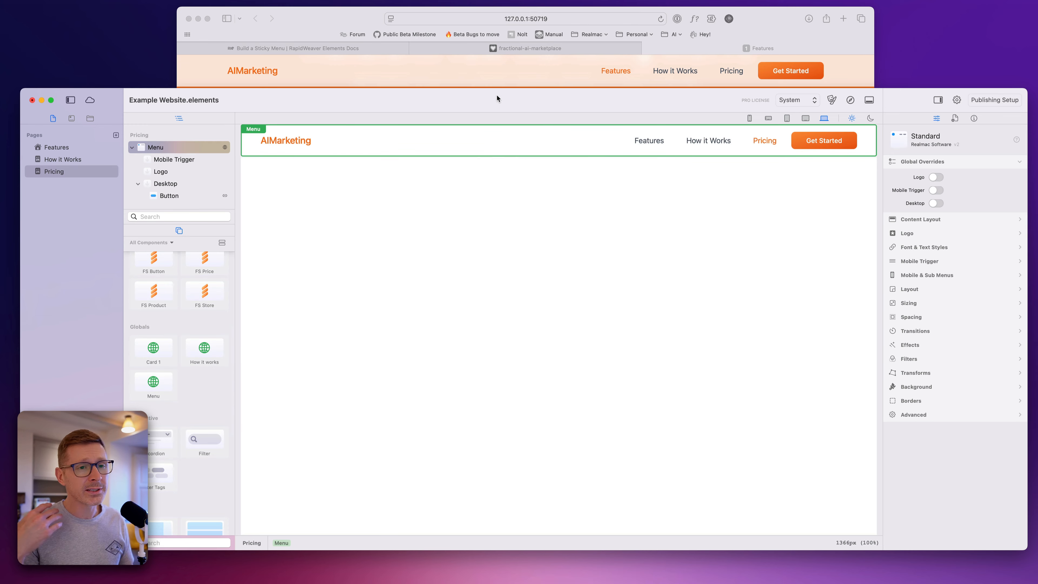
- Preview the Features page in the browser and check the shared menu by navigating between Features, How it Works and Pricing
{"action": "left_click", "coordinate": [275, 70]}
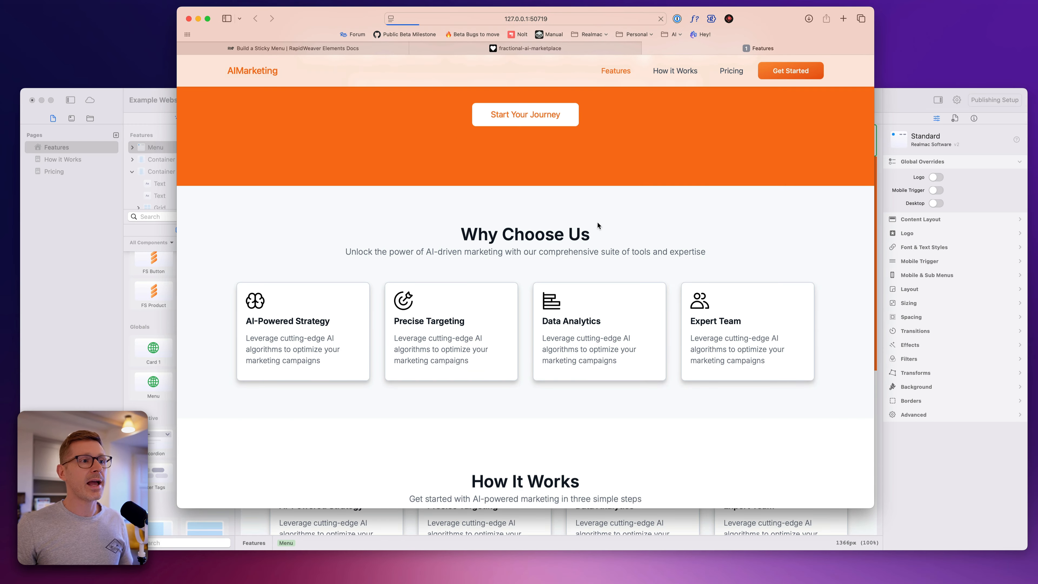
{"action": "scroll", "coordinate": [598, 223], "scroll_direction": "up", "scroll_amount": 3}
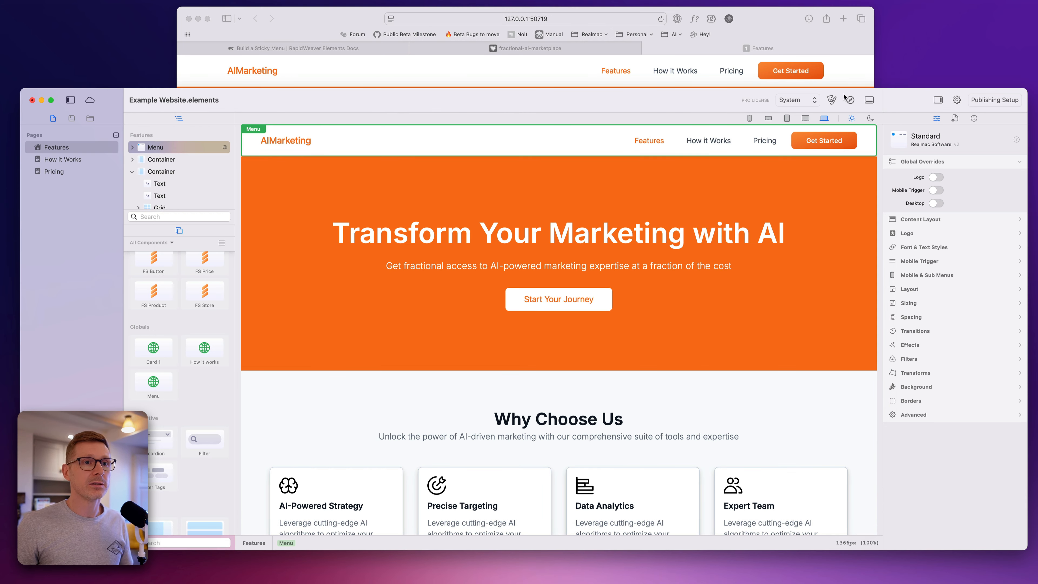
{"action": "left_click", "coordinate": [850, 100]}
{"action": "left_click", "coordinate": [676, 72]}
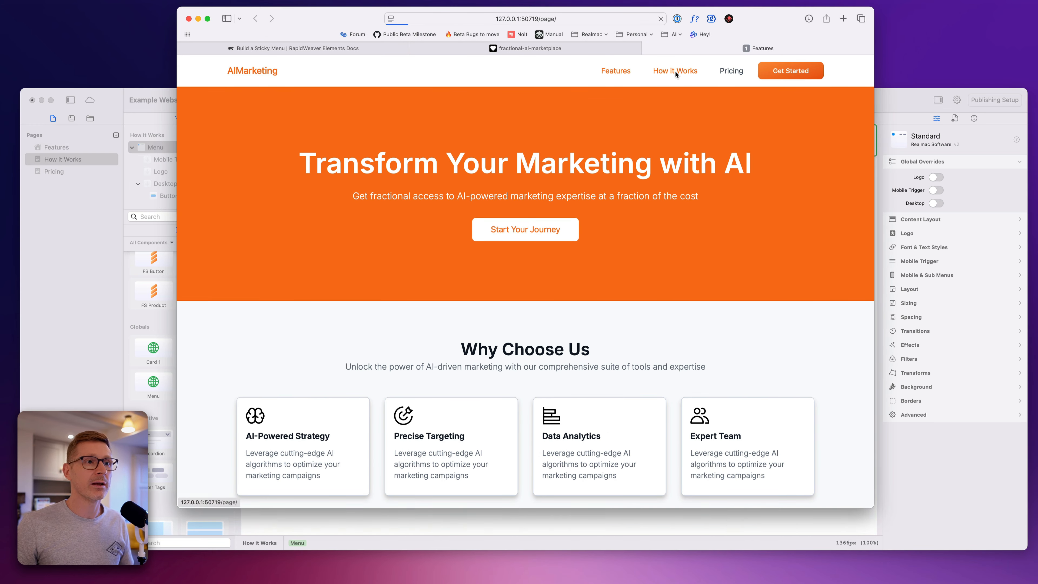
{"action": "left_click", "coordinate": [728, 72]}
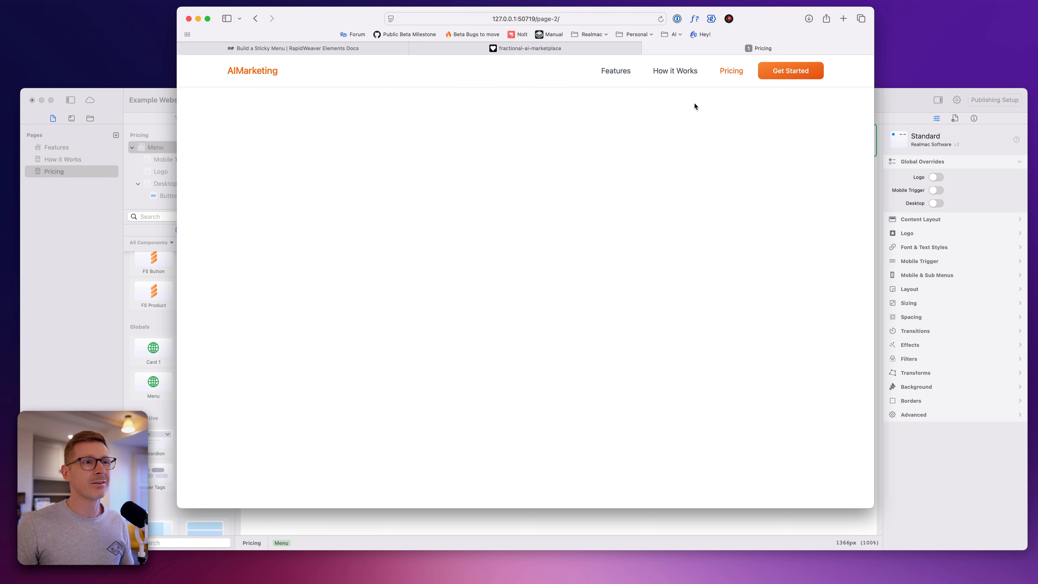
{"action": "left_click", "coordinate": [671, 73]}
{"action": "left_click", "coordinate": [611, 72]}
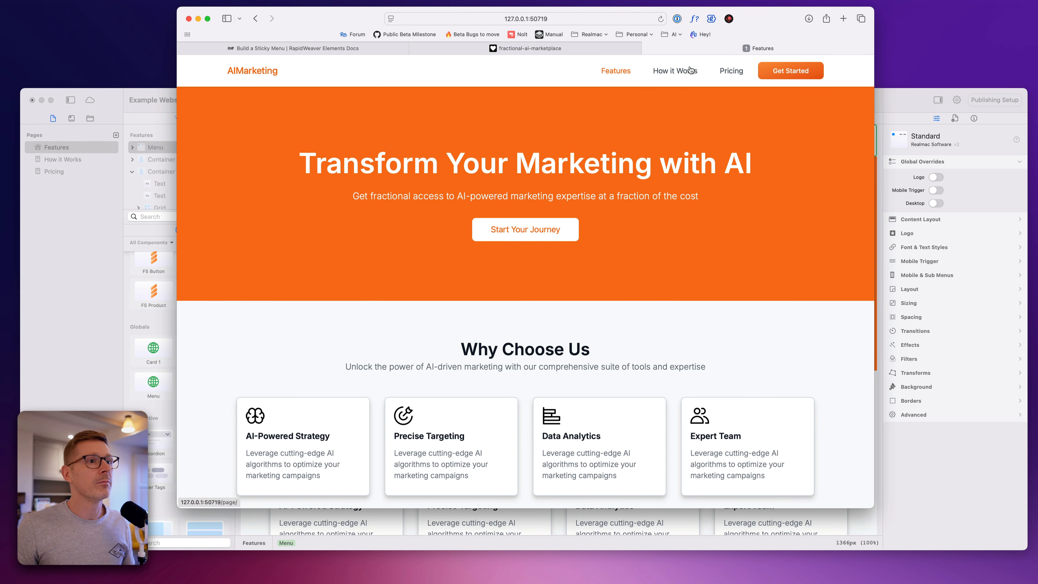
{"action": "left_click", "coordinate": [728, 72]}
{"action": "left_click", "coordinate": [671, 72]}
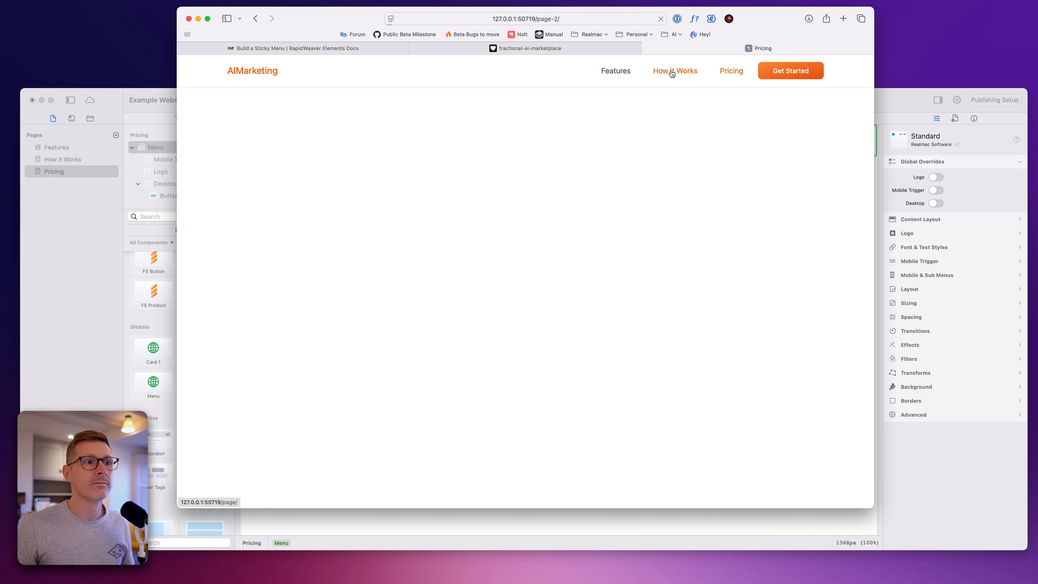
{"action": "left_click", "coordinate": [616, 72]}
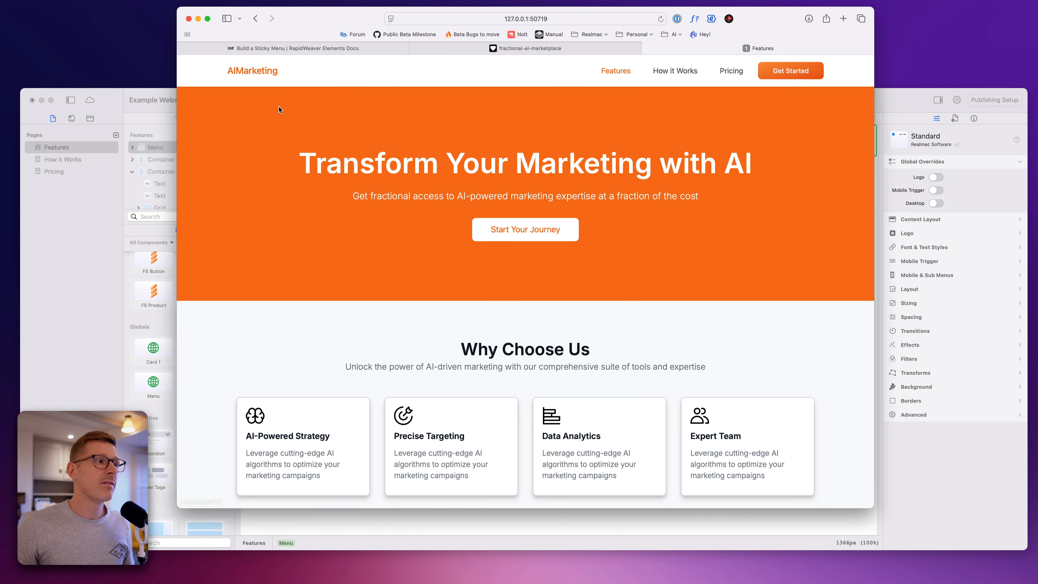